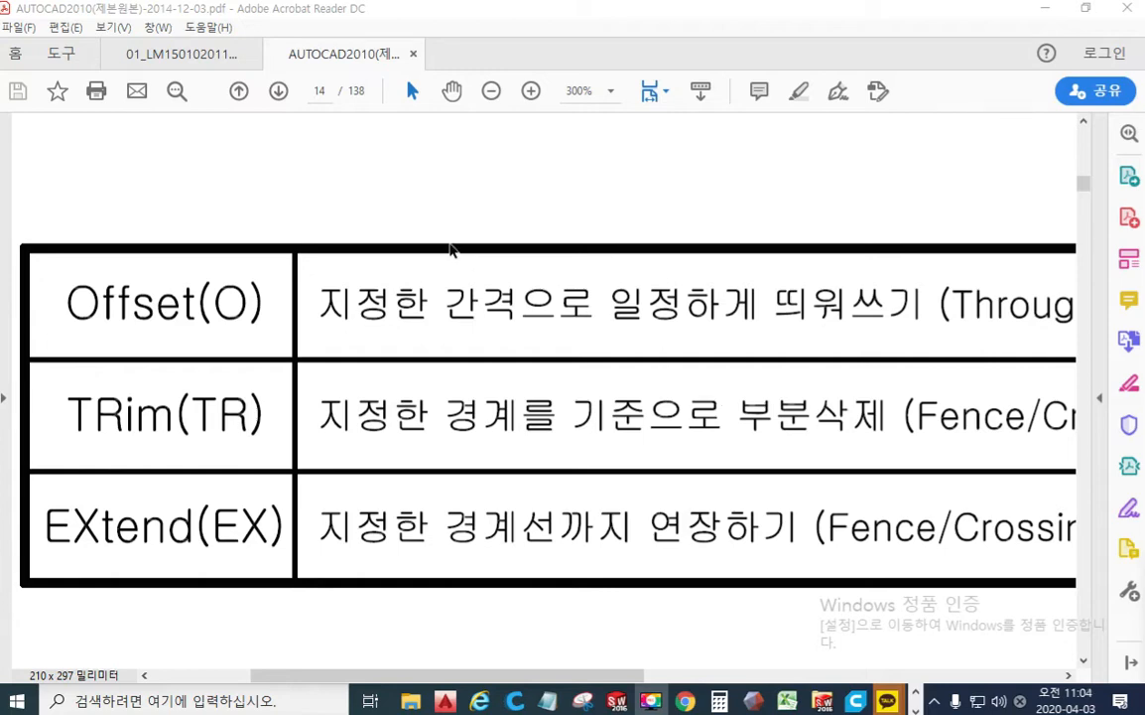
Step: Handwrite the Offset sequence "O > 간격 > 객 > 방향 click" in red with the screen pen above the command table
{"action": "key", "text": "F12"}
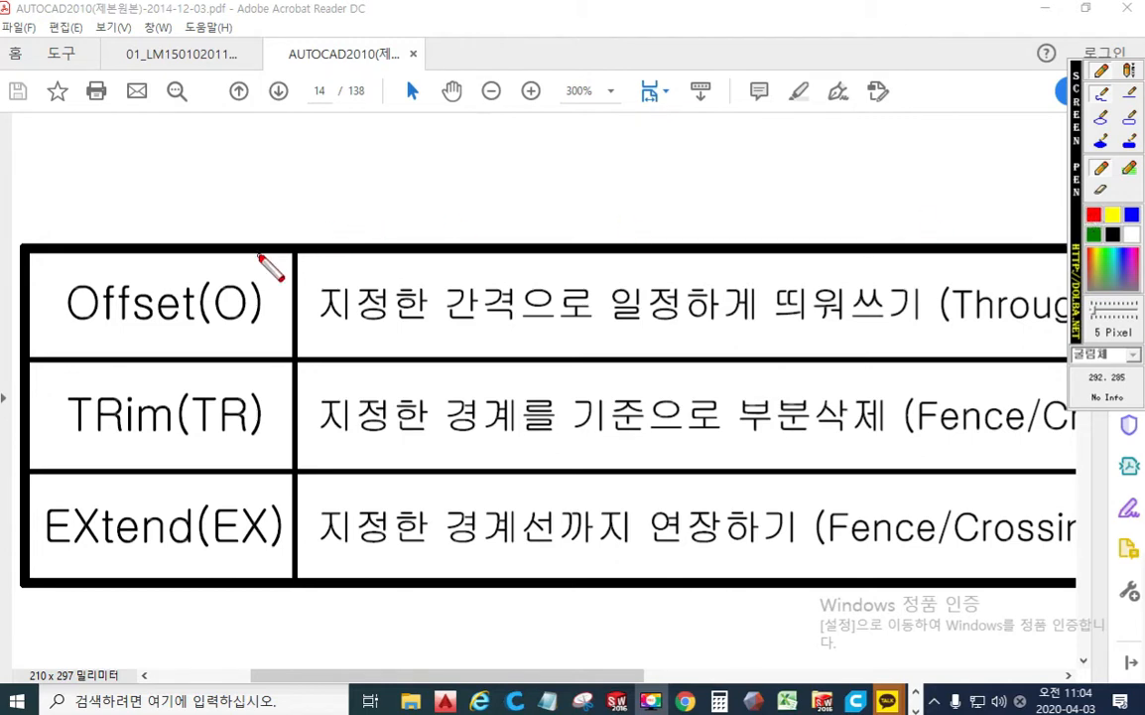
{"action": "mouse_move", "coordinate": [250, 121]}
{"action": "left_mouse_down"}
{"action": "mouse_move", "coordinate": [266, 164]}
{"action": "mouse_move", "coordinate": [285, 139]}
{"action": "mouse_move", "coordinate": [354, 151]}
{"action": "mouse_move", "coordinate": [324, 163]}
{"action": "left_mouse_up"}
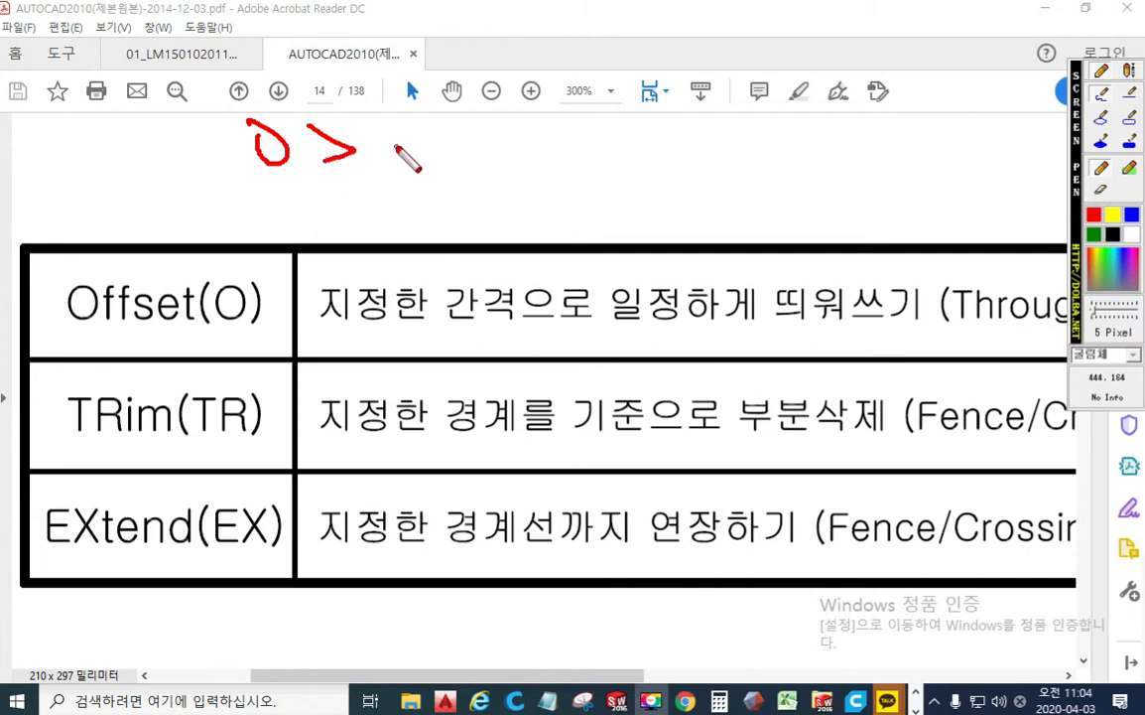
{"action": "mouse_move", "coordinate": [378, 132]}
{"action": "left_mouse_down"}
{"action": "mouse_move", "coordinate": [395, 136]}
{"action": "mouse_move", "coordinate": [377, 152]}
{"action": "mouse_move", "coordinate": [392, 138]}
{"action": "mouse_move", "coordinate": [397, 149]}
{"action": "mouse_move", "coordinate": [462, 146]}
{"action": "mouse_move", "coordinate": [444, 141]}
{"action": "mouse_move", "coordinate": [432, 161]}
{"action": "mouse_move", "coordinate": [461, 178]}
{"action": "left_mouse_up"}
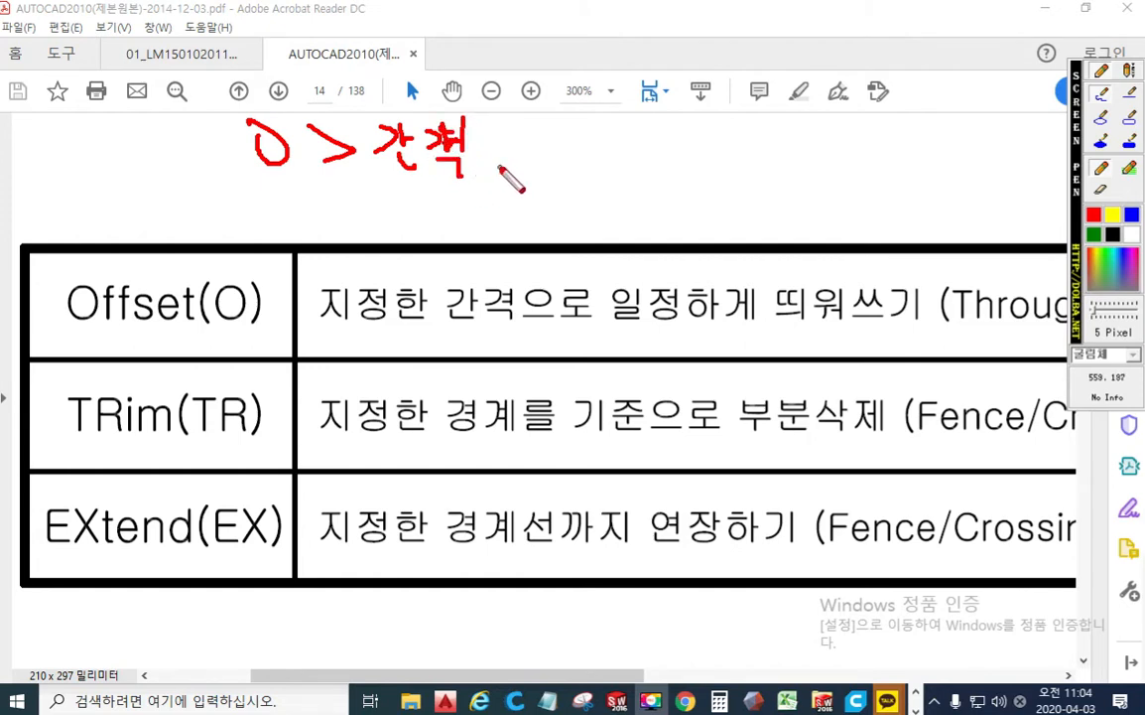
{"action": "mouse_move", "coordinate": [491, 127]}
{"action": "left_mouse_down"}
{"action": "mouse_move", "coordinate": [515, 160]}
{"action": "mouse_move", "coordinate": [503, 168]}
{"action": "left_mouse_up"}
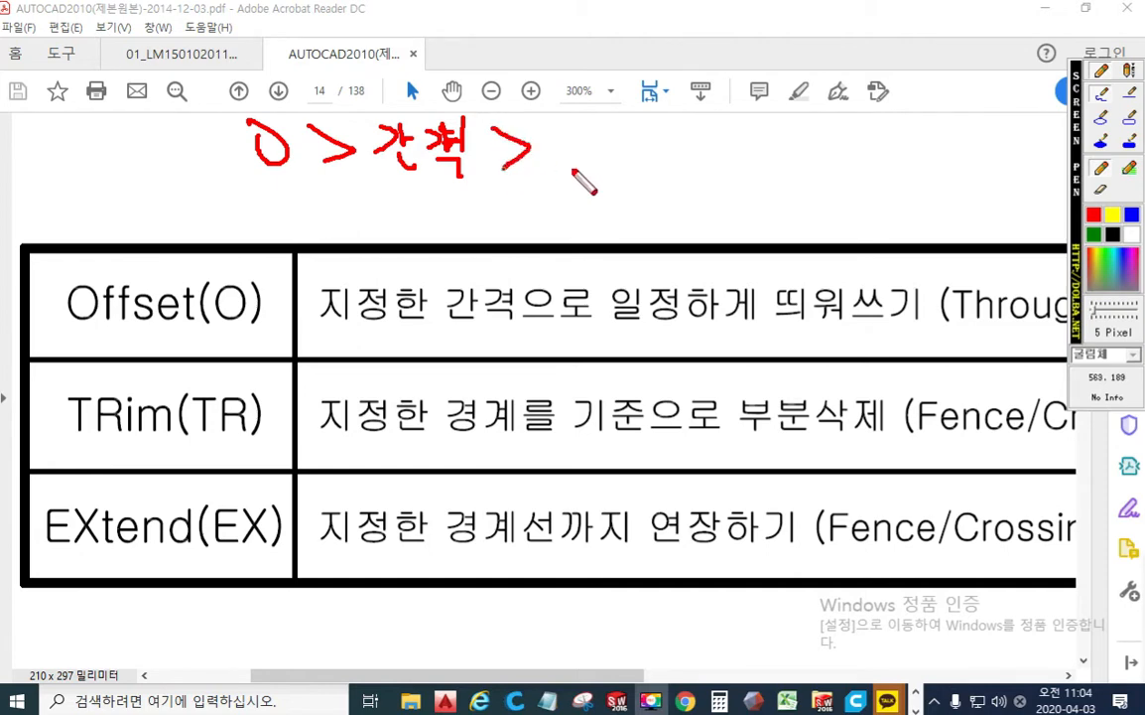
{"action": "mouse_move", "coordinate": [552, 126]}
{"action": "left_mouse_down"}
{"action": "mouse_move", "coordinate": [552, 146]}
{"action": "mouse_move", "coordinate": [584, 136]}
{"action": "mouse_move", "coordinate": [617, 170]}
{"action": "left_mouse_up"}
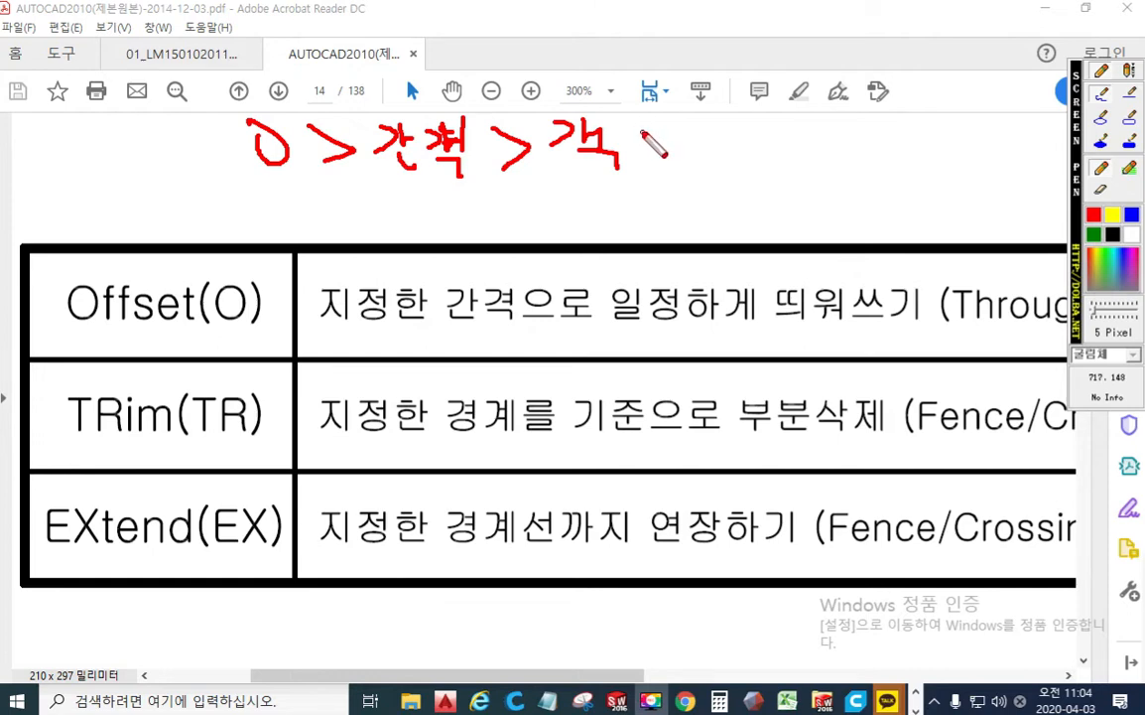
{"action": "mouse_move", "coordinate": [643, 137]}
{"action": "left_mouse_down"}
{"action": "mouse_move", "coordinate": [660, 149]}
{"action": "mouse_move", "coordinate": [646, 166]}
{"action": "left_mouse_up"}
{"action": "mouse_move", "coordinate": [713, 129]}
{"action": "left_mouse_down"}
{"action": "mouse_move", "coordinate": [714, 164]}
{"action": "mouse_move", "coordinate": [823, 132]}
{"action": "mouse_move", "coordinate": [840, 141]}
{"action": "mouse_move", "coordinate": [825, 159]}
{"action": "mouse_move", "coordinate": [885, 139]}
{"action": "mouse_move", "coordinate": [893, 159]}
{"action": "mouse_move", "coordinate": [965, 157]}
{"action": "left_mouse_up"}
{"action": "left_click", "coordinate": [931, 127]}
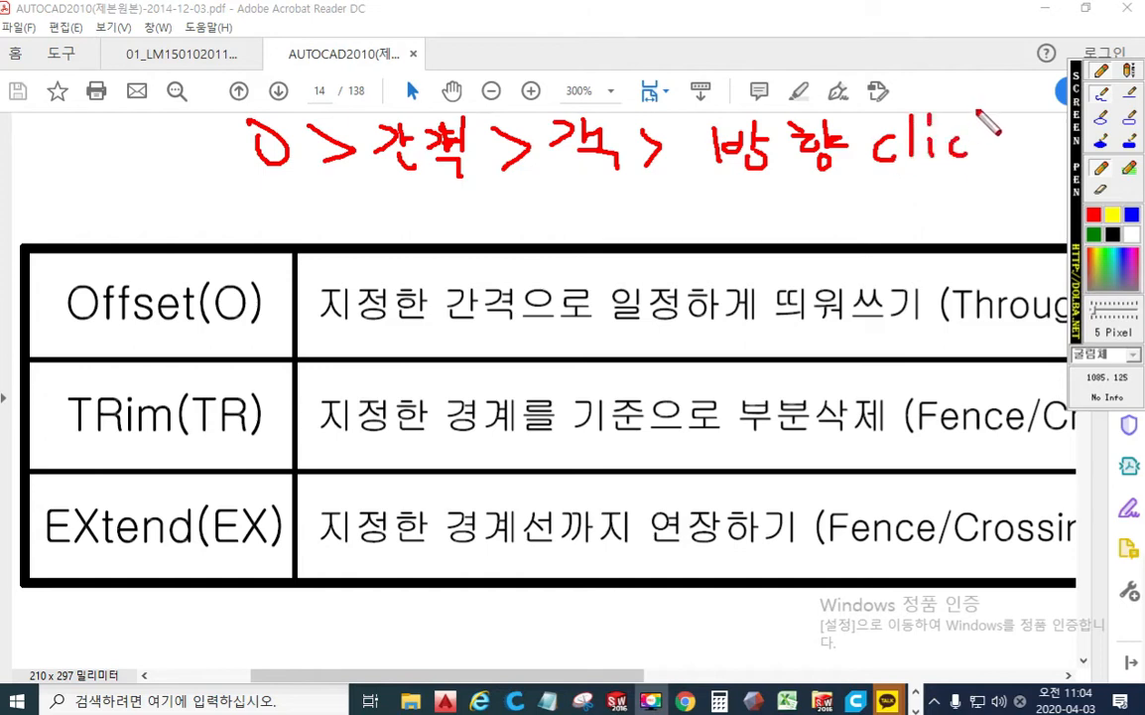
{"action": "mouse_move", "coordinate": [980, 113]}
{"action": "left_mouse_down"}
{"action": "mouse_move", "coordinate": [983, 159]}
{"action": "mouse_move", "coordinate": [1008, 159]}
{"action": "left_mouse_up"}
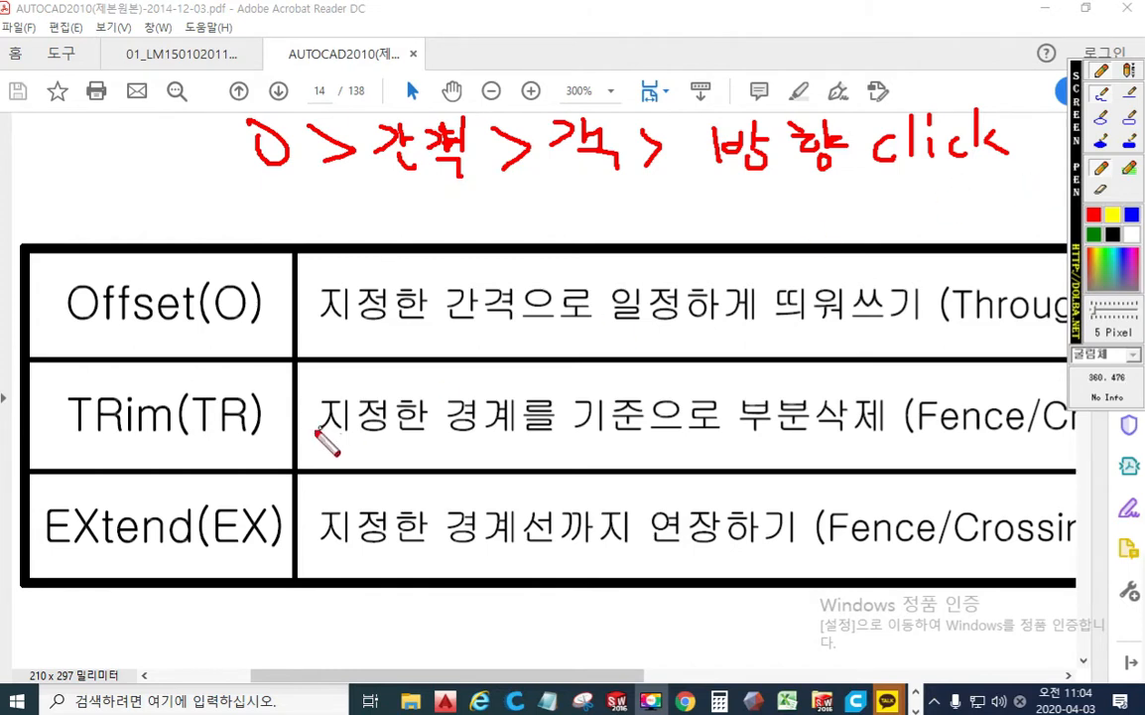
Step: Bracket the TRim and EXtend rows in red and handwrite the trim sequence starting "Tr > 가위 >" in the TRim row
{"action": "mouse_move", "coordinate": [67, 375]}
{"action": "left_mouse_down"}
{"action": "mouse_move", "coordinate": [22, 379]}
{"action": "mouse_move", "coordinate": [33, 541]}
{"action": "mouse_move", "coordinate": [101, 585]}
{"action": "left_mouse_up"}
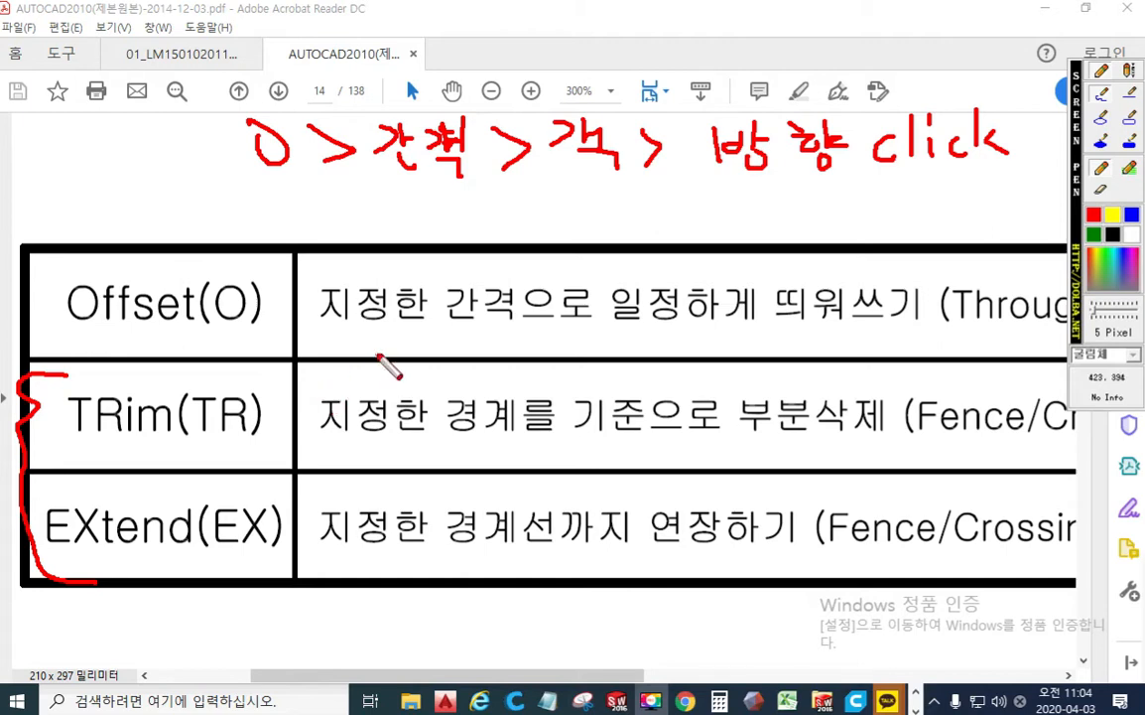
{"action": "mouse_move", "coordinate": [336, 368]}
{"action": "left_mouse_down"}
{"action": "mouse_move", "coordinate": [371, 369]}
{"action": "mouse_move", "coordinate": [355, 397]}
{"action": "mouse_move", "coordinate": [395, 378]}
{"action": "mouse_move", "coordinate": [427, 389]}
{"action": "left_mouse_up"}
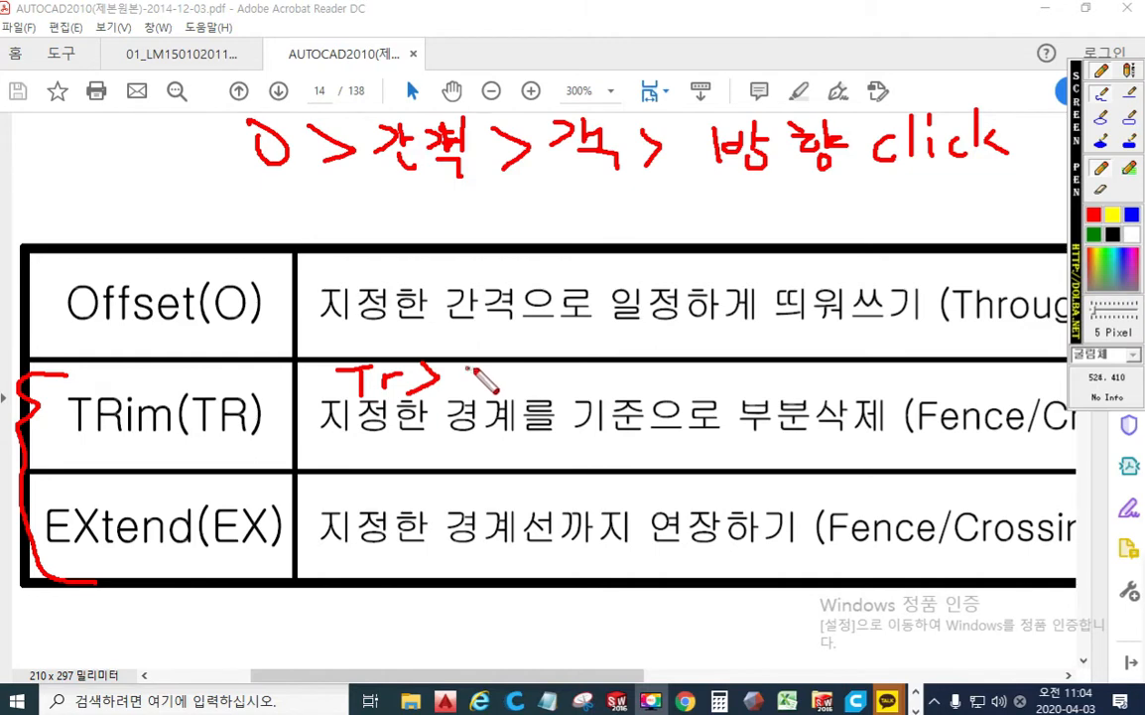
{"action": "mouse_move", "coordinate": [471, 369]}
{"action": "left_mouse_down"}
{"action": "mouse_move", "coordinate": [477, 384]}
{"action": "mouse_move", "coordinate": [516, 367]}
{"action": "mouse_move", "coordinate": [563, 396]}
{"action": "mouse_move", "coordinate": [613, 377]}
{"action": "mouse_move", "coordinate": [592, 392]}
{"action": "left_mouse_up"}
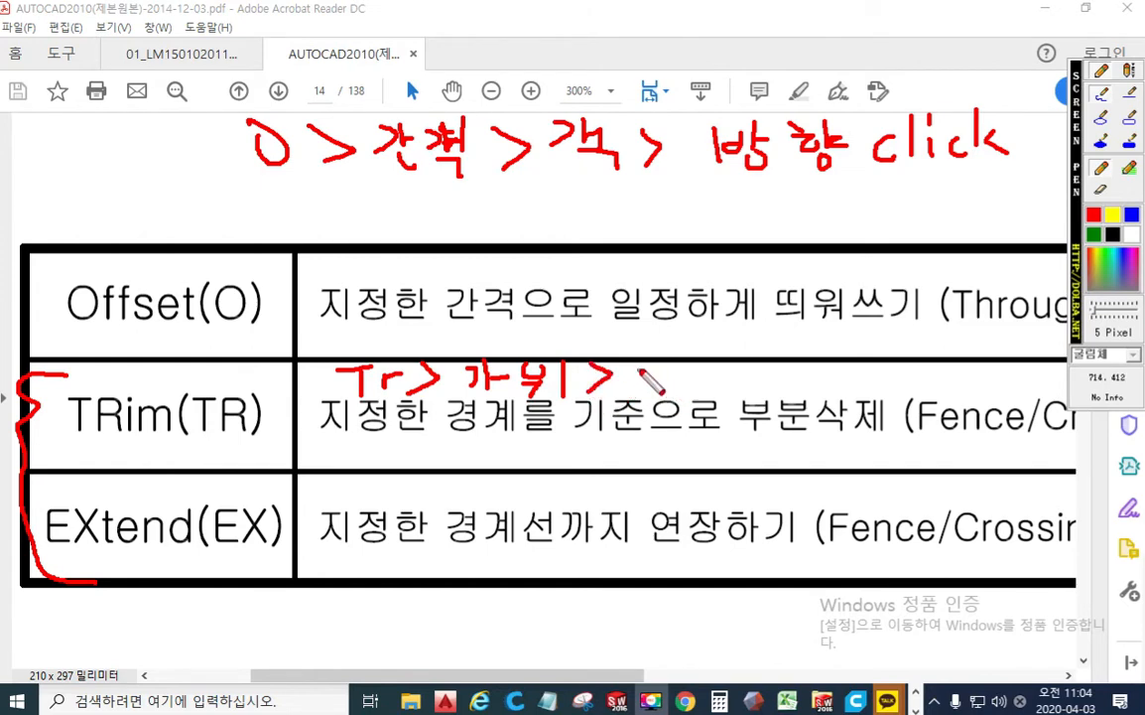
{"action": "mouse_move", "coordinate": [632, 369]}
{"action": "left_mouse_down"}
{"action": "mouse_move", "coordinate": [642, 369]}
{"action": "mouse_move", "coordinate": [632, 383]}
{"action": "left_mouse_up"}
{"action": "mouse_move", "coordinate": [640, 377]}
{"action": "left_mouse_down"}
{"action": "mouse_move", "coordinate": [695, 387]}
{"action": "mouse_move", "coordinate": [746, 371]}
{"action": "mouse_move", "coordinate": [770, 392]}
{"action": "mouse_move", "coordinate": [814, 372]}
{"action": "left_mouse_up"}
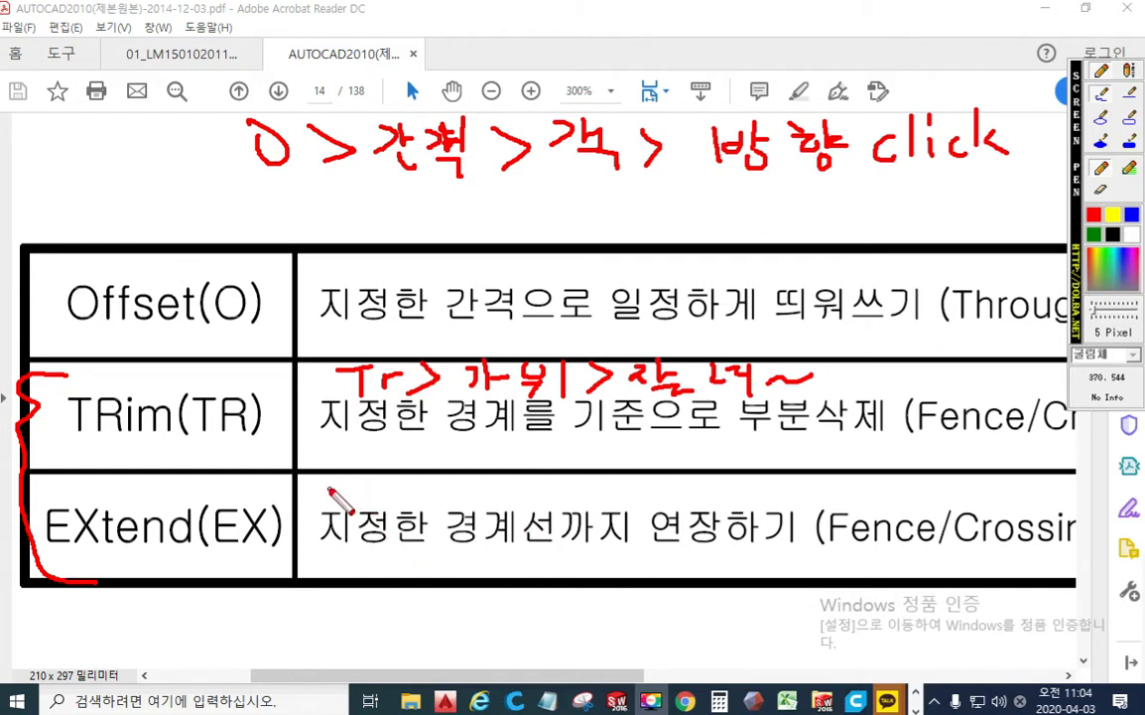
Step: Handwrite the extend sequence starting "ex > 목표 >" in red in the EXtend row
{"action": "mouse_move", "coordinate": [333, 486]}
{"action": "left_mouse_down"}
{"action": "mouse_move", "coordinate": [345, 474]}
{"action": "mouse_move", "coordinate": [376, 504]}
{"action": "mouse_move", "coordinate": [435, 487]}
{"action": "mouse_move", "coordinate": [419, 501]}
{"action": "left_mouse_up"}
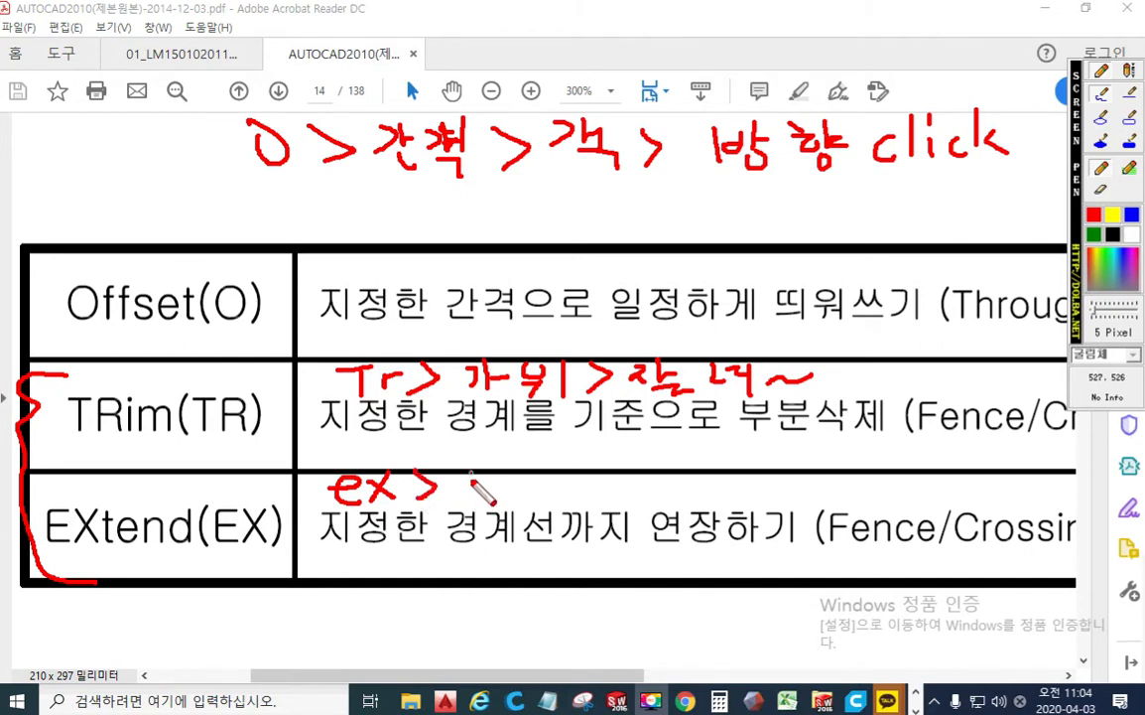
{"action": "left_click_drag", "start_coordinate": [473, 474], "coordinate": [471, 488]}
{"action": "mouse_move", "coordinate": [493, 472]}
{"action": "left_mouse_down"}
{"action": "mouse_move", "coordinate": [491, 486]}
{"action": "mouse_move", "coordinate": [509, 499]}
{"action": "mouse_move", "coordinate": [507, 485]}
{"action": "mouse_move", "coordinate": [541, 476]}
{"action": "mouse_move", "coordinate": [526, 491]}
{"action": "mouse_move", "coordinate": [539, 508]}
{"action": "mouse_move", "coordinate": [554, 503]}
{"action": "left_mouse_up"}
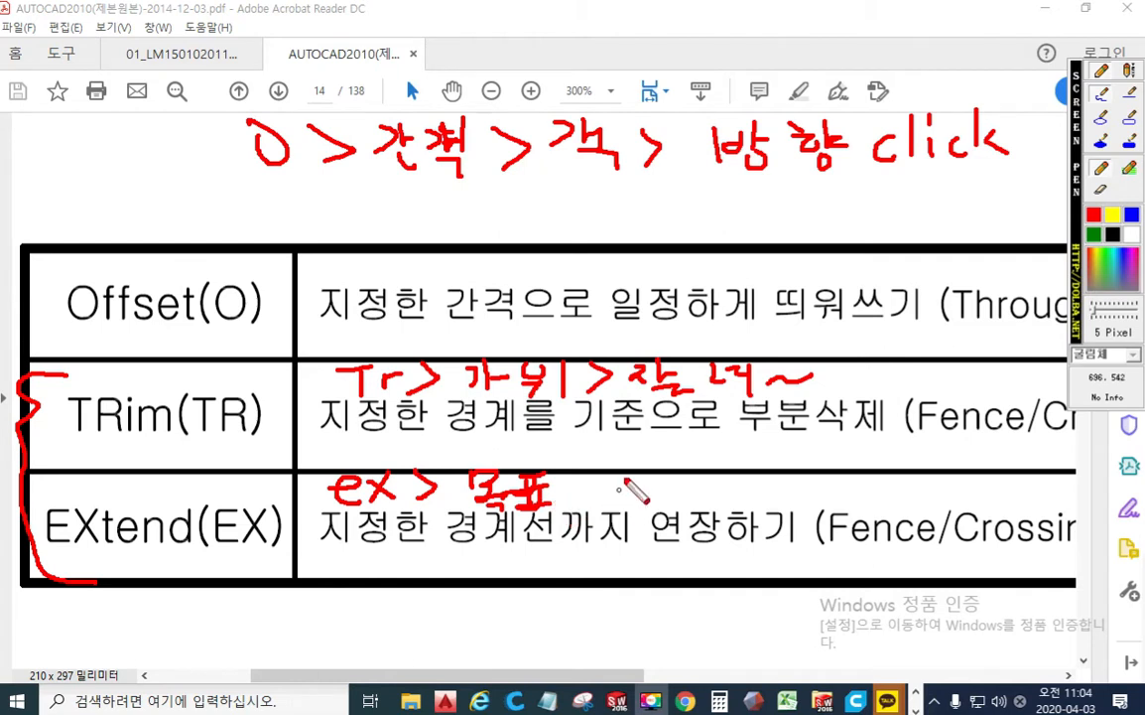
{"action": "mouse_move", "coordinate": [580, 455]}
{"action": "left_mouse_down"}
{"action": "mouse_move", "coordinate": [607, 476]}
{"action": "mouse_move", "coordinate": [576, 501]}
{"action": "left_mouse_up"}
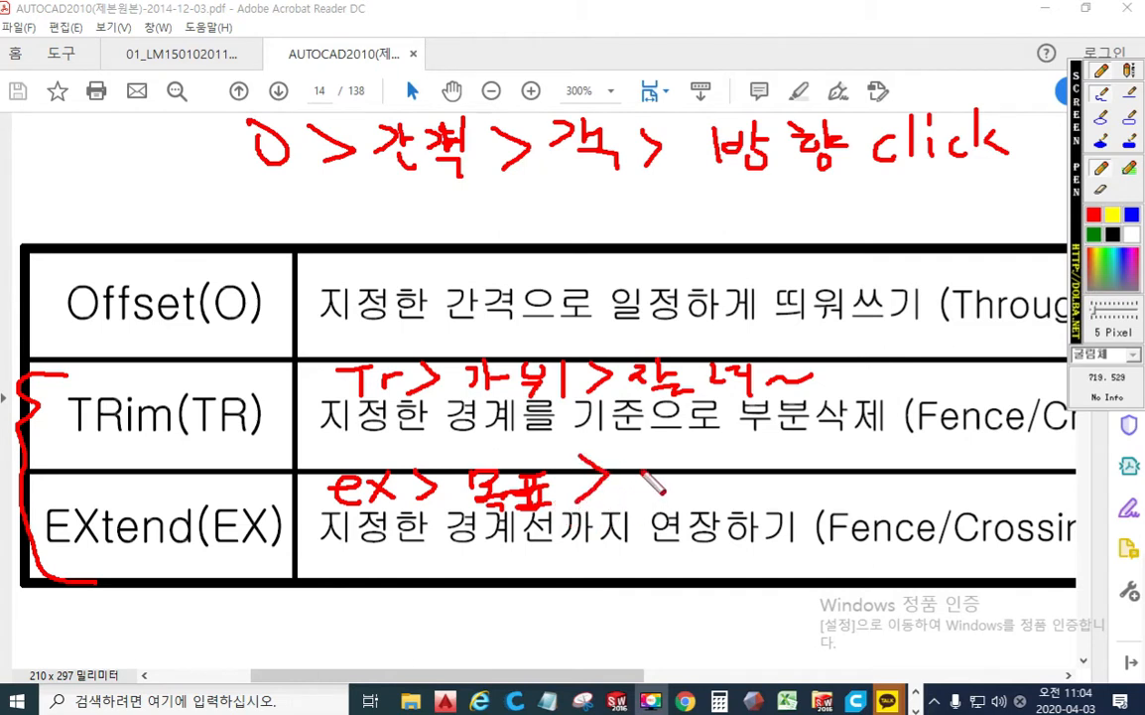
{"action": "mouse_move", "coordinate": [637, 464]}
{"action": "left_mouse_down"}
{"action": "mouse_move", "coordinate": [662, 485]}
{"action": "mouse_move", "coordinate": [649, 505]}
{"action": "mouse_move", "coordinate": [701, 499]}
{"action": "mouse_move", "coordinate": [712, 480]}
{"action": "left_mouse_up"}
{"action": "mouse_move", "coordinate": [696, 489]}
{"action": "left_mouse_down"}
{"action": "mouse_move", "coordinate": [717, 498]}
{"action": "mouse_move", "coordinate": [754, 477]}
{"action": "mouse_move", "coordinate": [741, 496]}
{"action": "mouse_move", "coordinate": [762, 499]}
{"action": "mouse_move", "coordinate": [776, 487]}
{"action": "mouse_move", "coordinate": [872, 477]}
{"action": "left_mouse_up"}
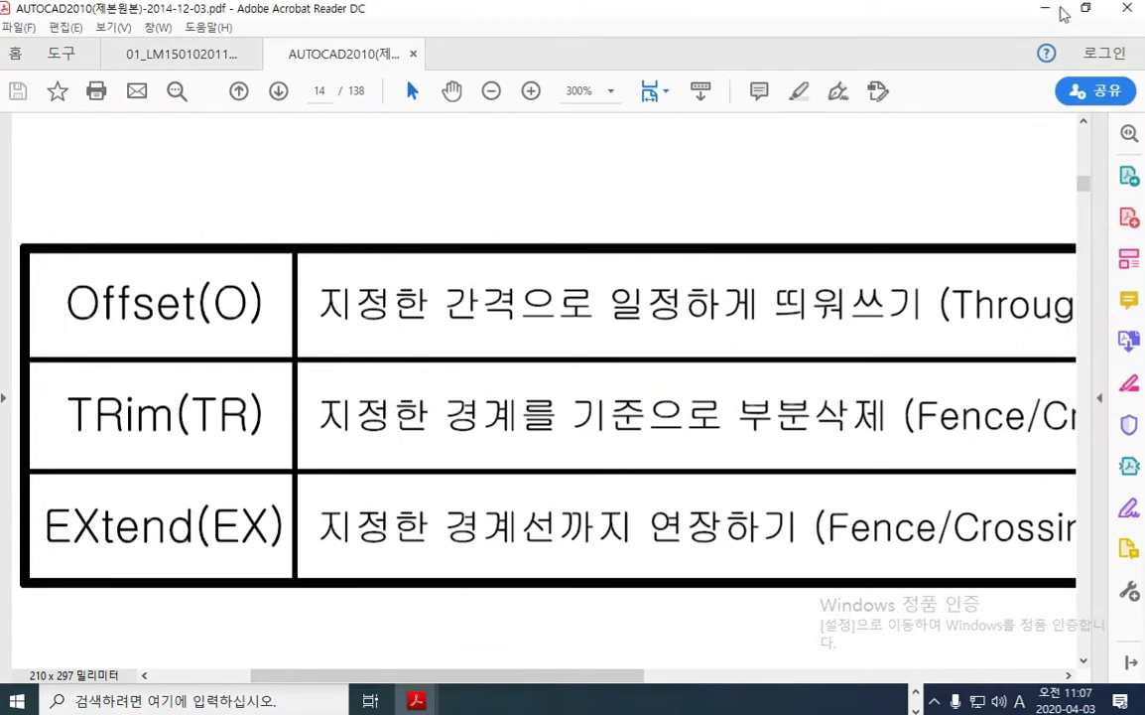
Step: Switch to AutoCAD and move the bow-tie line figure off the origin to the area beside the square pattern
{"action": "left_click_drag", "start_coordinate": [972, 12], "coordinate": [1144, 85]}
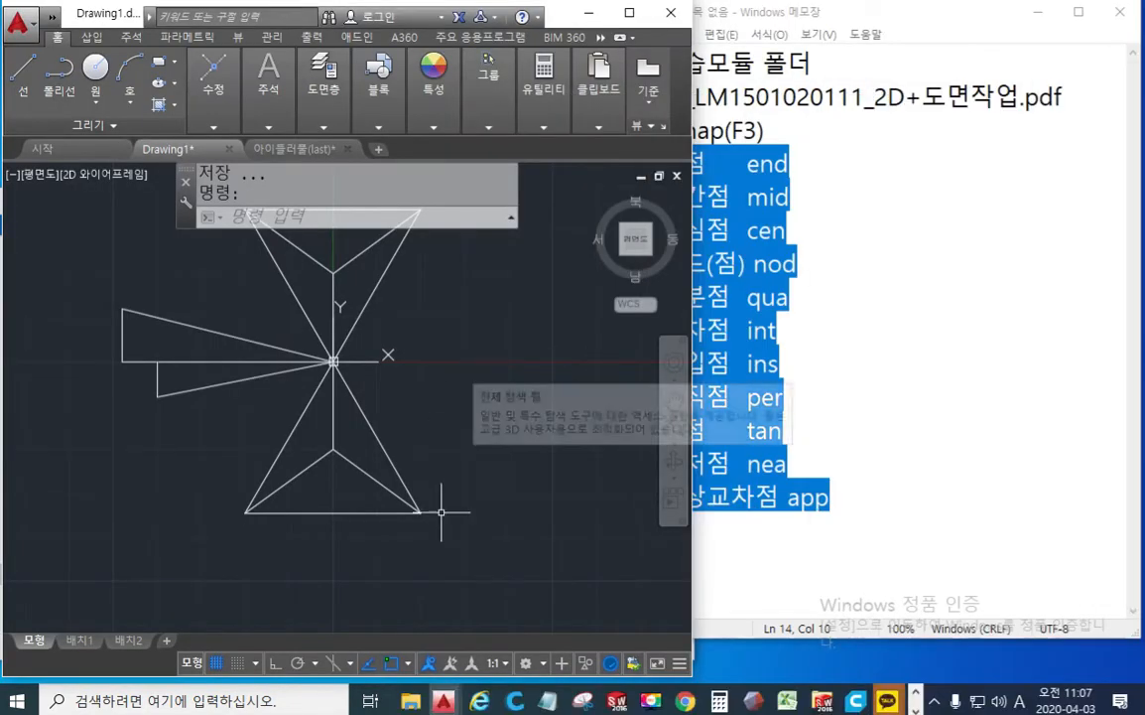
{"action": "scroll", "coordinate": [457, 397], "scroll_direction": "down", "scroll_amount": 3}
{"action": "middle_click_drag", "start_coordinate": [481, 383], "coordinate": [404, 496]}
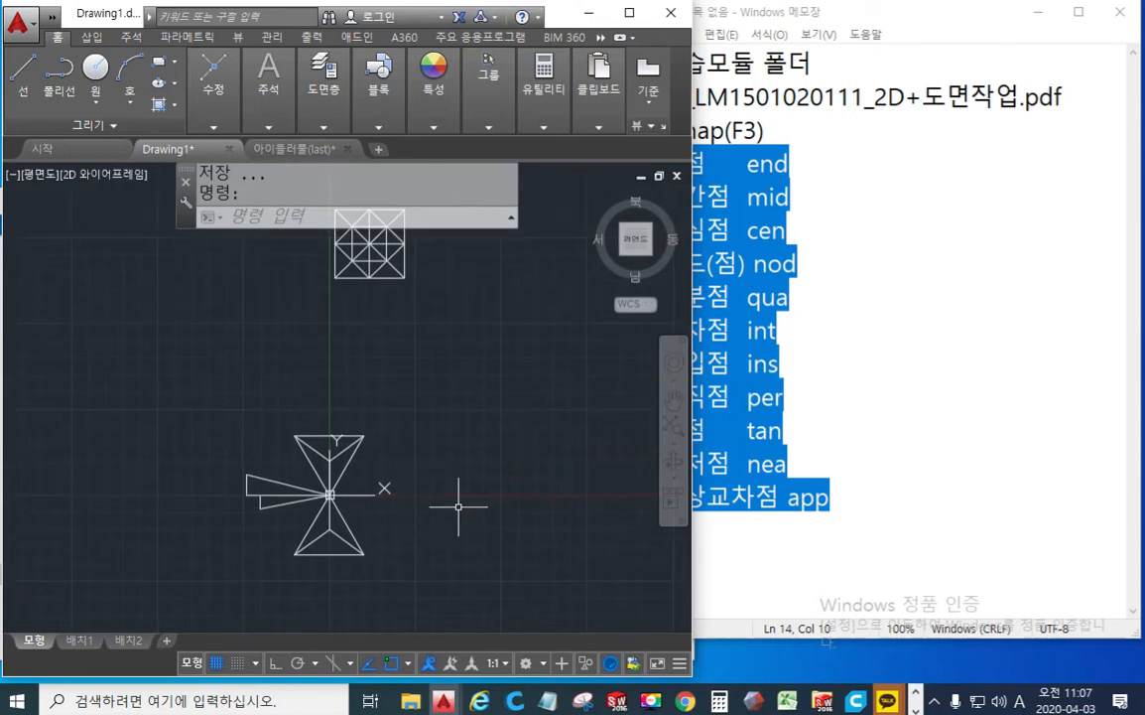
{"action": "type", "text": "m"}
{"action": "key", "text": "Return"}
{"action": "left_click", "coordinate": [449, 576]}
{"action": "left_click", "coordinate": [392, 538]}
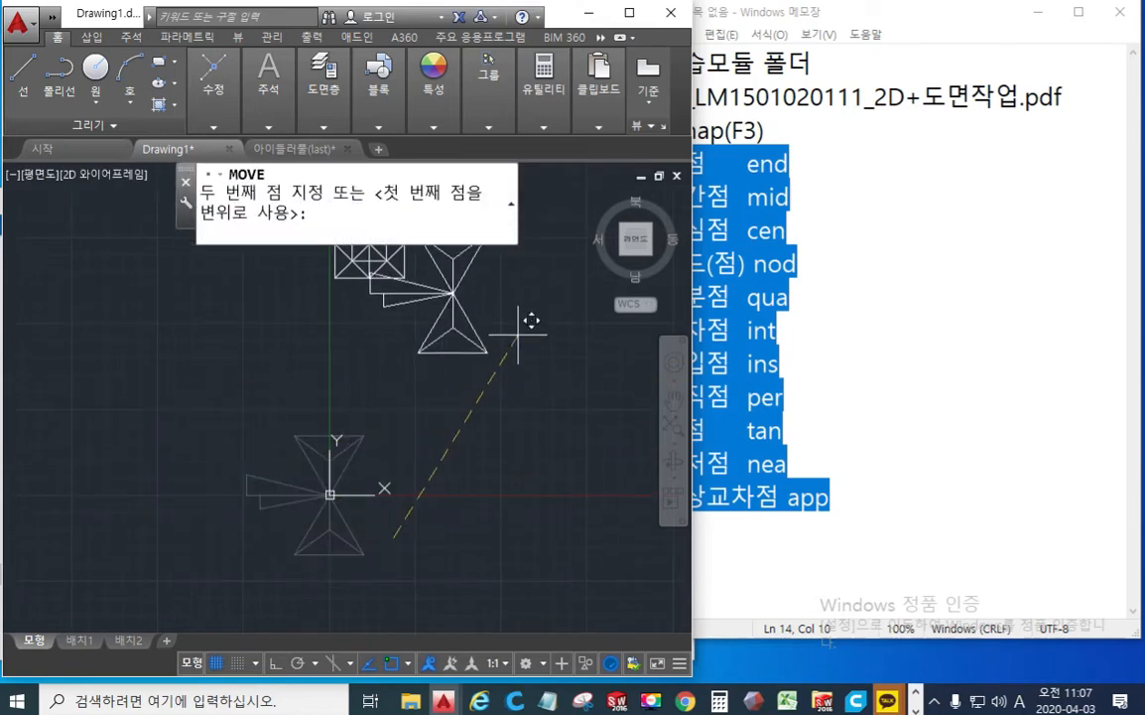
{"action": "middle_click_drag", "start_coordinate": [516, 351], "coordinate": [432, 457]}
{"action": "left_click", "coordinate": [506, 361]}
Step: Draw a vertical line from 0,0 to the relative point @0,40
{"action": "middle_click_drag", "start_coordinate": [386, 546], "coordinate": [434, 432]}
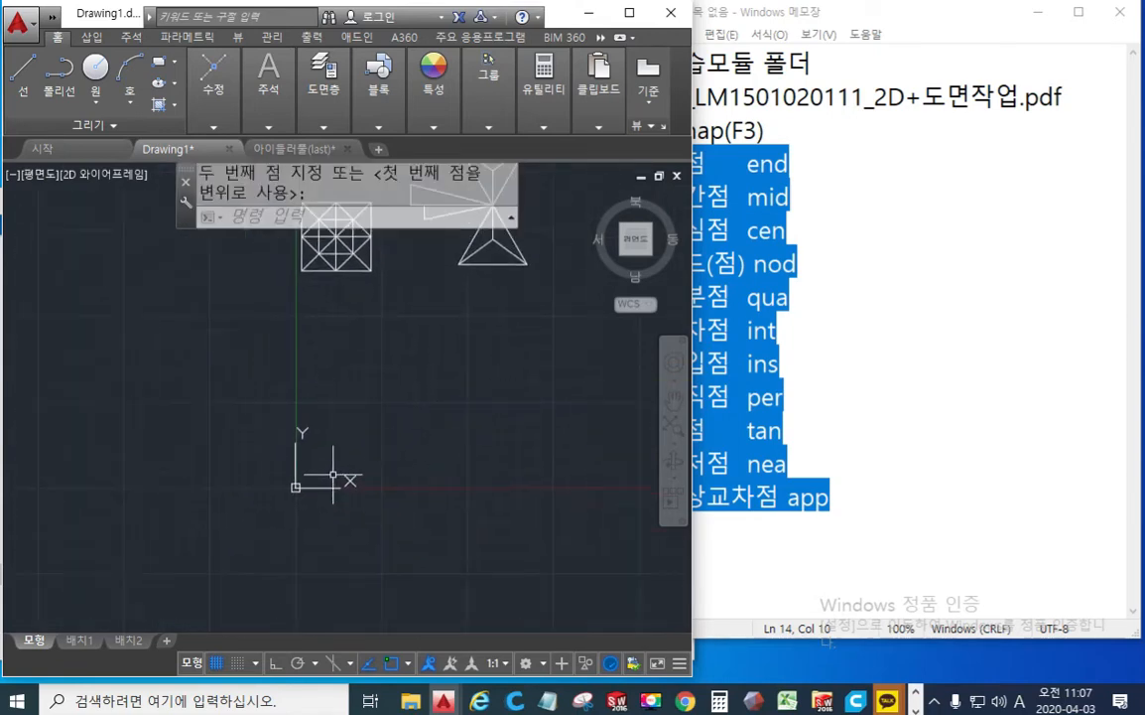
{"action": "scroll", "coordinate": [334, 474], "scroll_direction": "up", "scroll_amount": 6}
{"action": "middle_click_drag", "start_coordinate": [376, 464], "coordinate": [352, 469]}
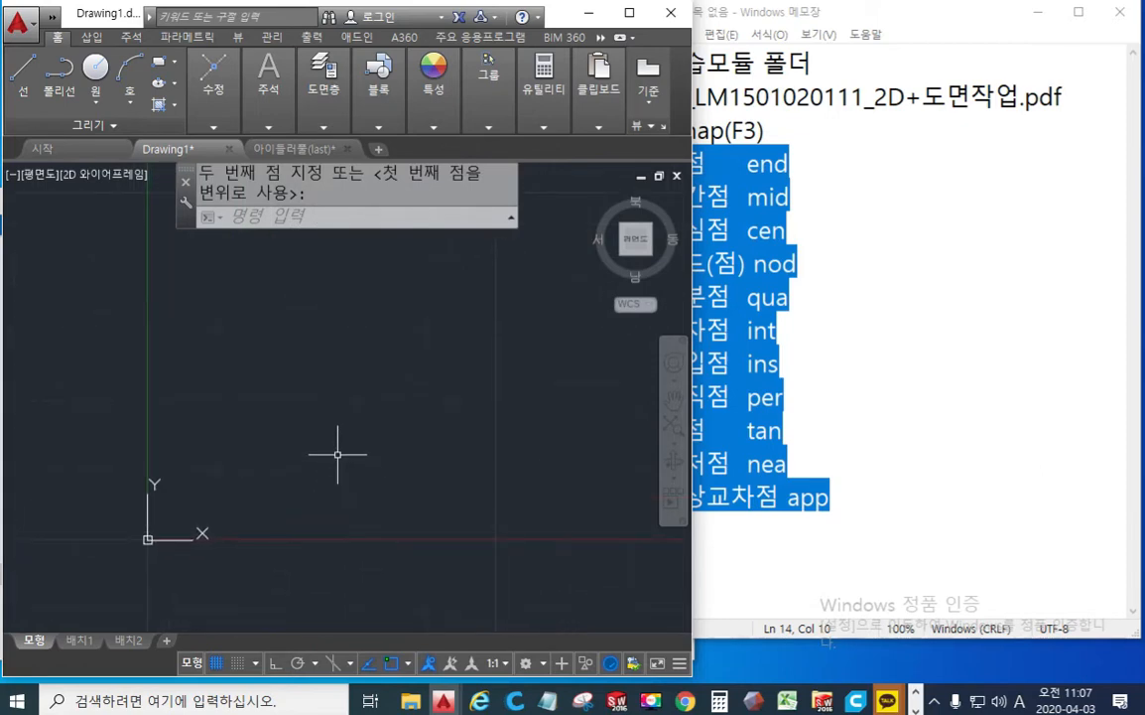
{"action": "type", "text": "L"}
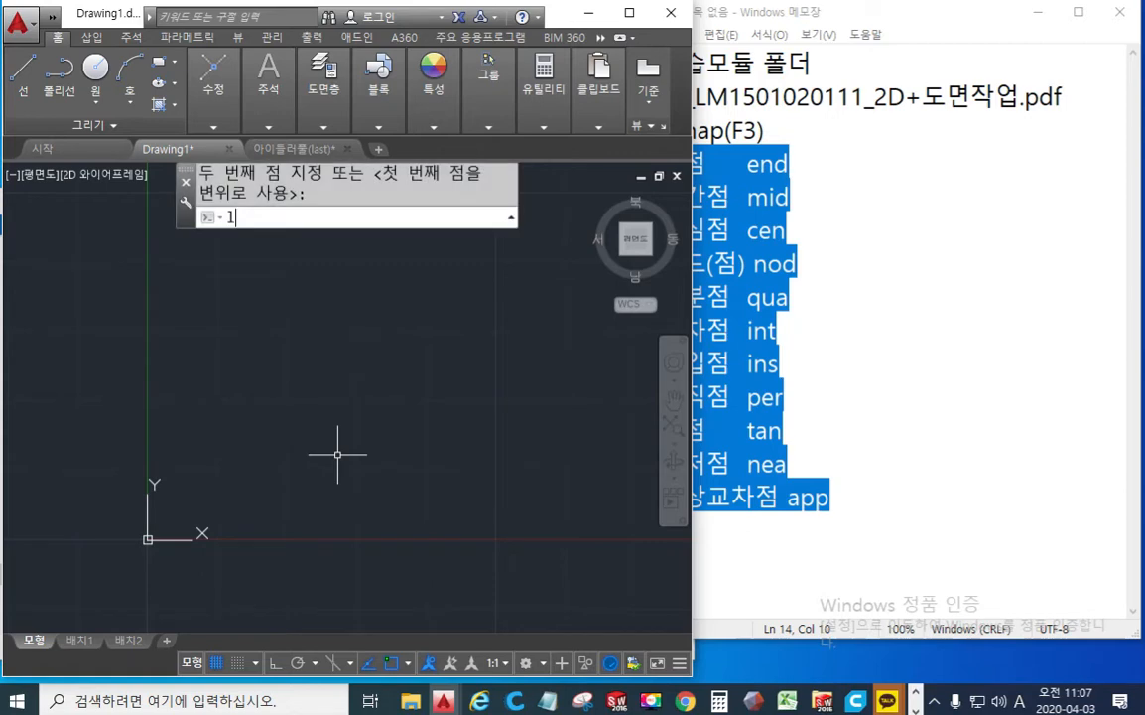
{"action": "key", "text": "Return"}
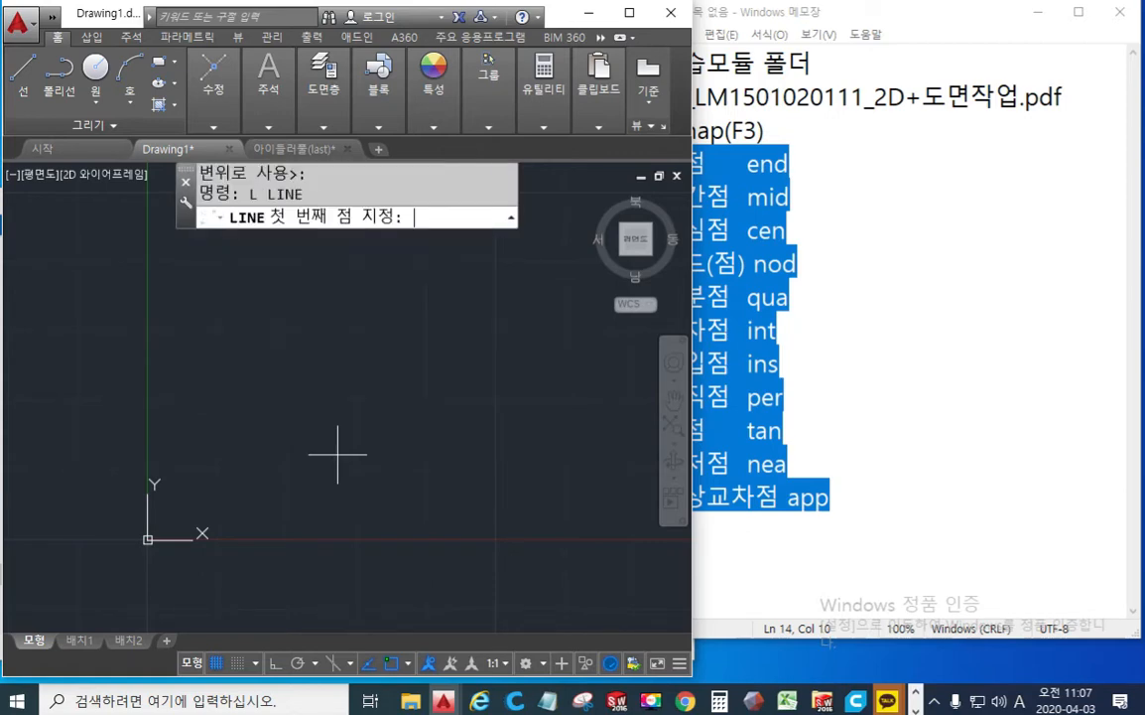
{"action": "type", "text": "0,0"}
{"action": "key", "text": "Return"}
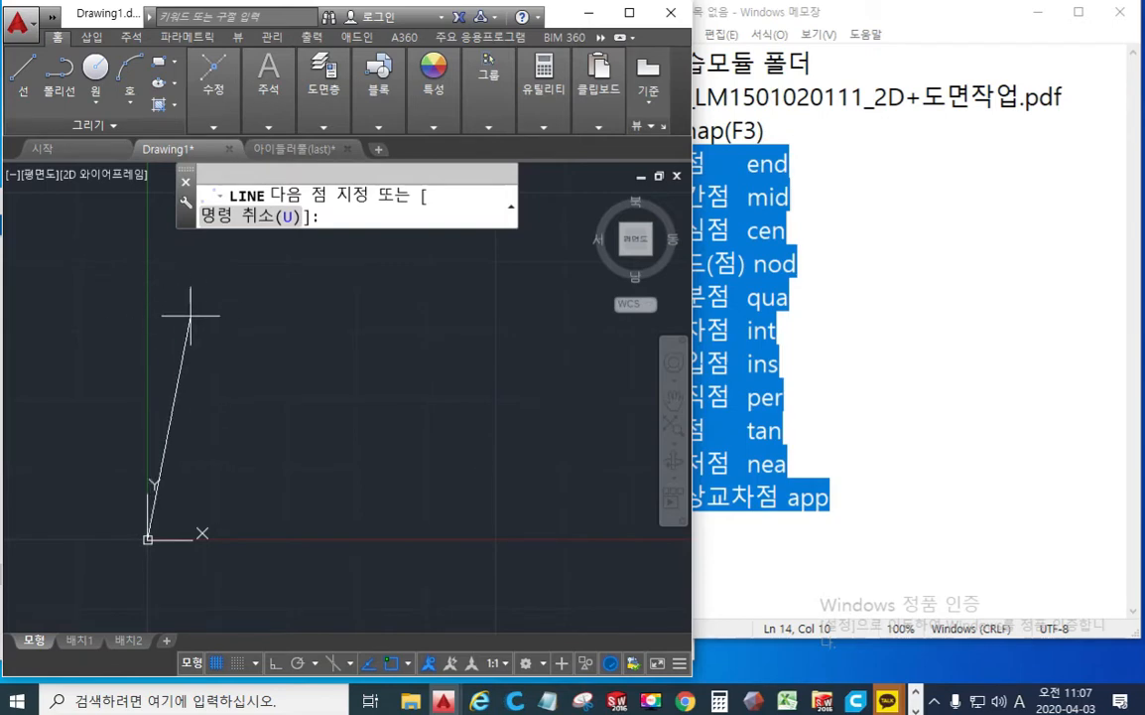
{"action": "type", "text": "@4"}
{"action": "key", "text": "BackSpace"}
{"action": "key", "text": "BackSpace"}
{"action": "type", "text": "@0,40"}
{"action": "key", "text": "Return"}
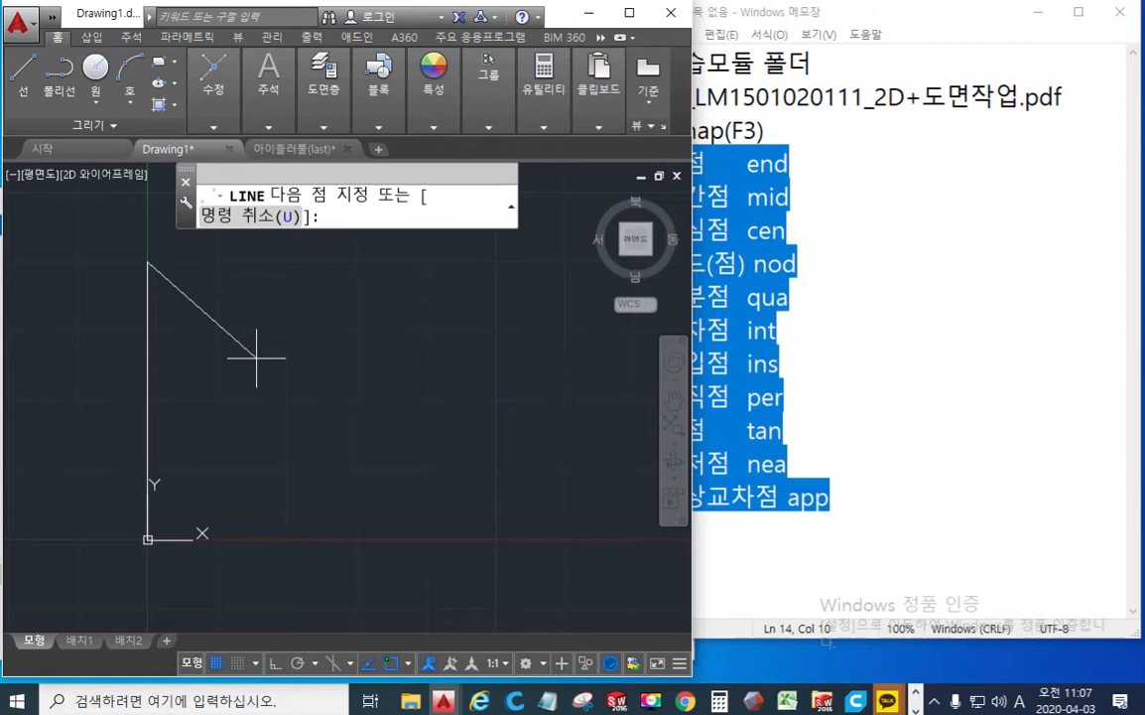
{"action": "key", "text": "Return"}
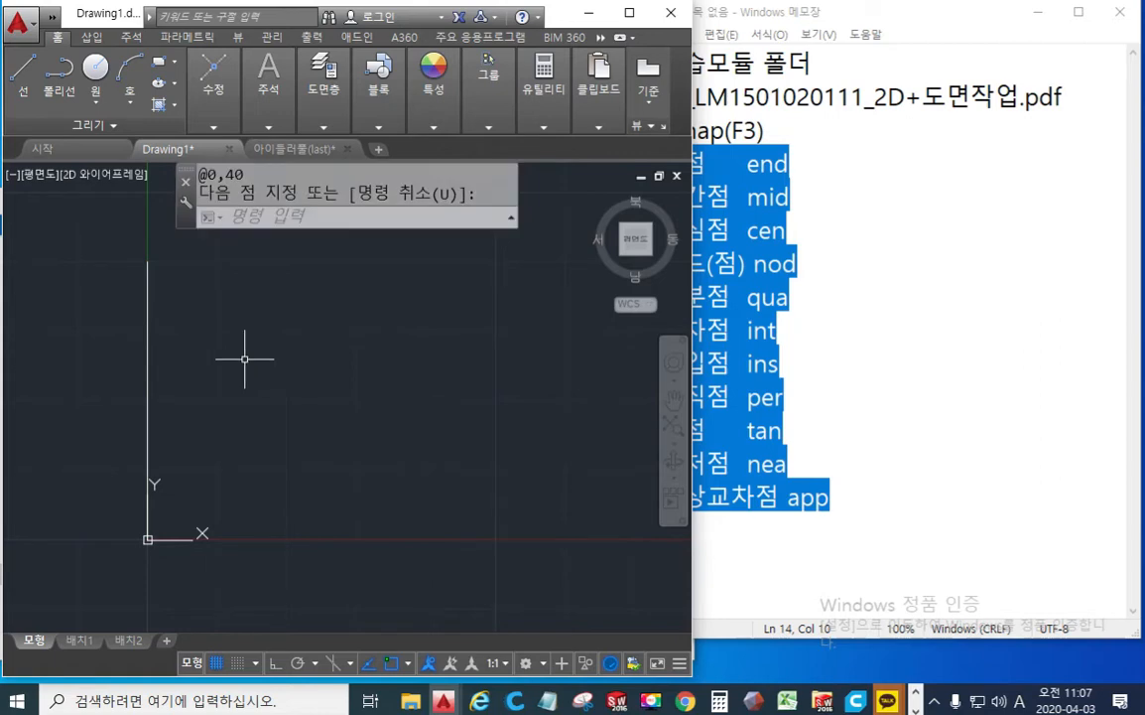
Step: Handwrite the offset inputs "O↵", "40↵" and "객" in red with the screen pen beside the vertical line
{"action": "mouse_move", "coordinate": [245, 347]}
{"action": "middle_mouse_down"}
{"action": "mouse_move", "coordinate": [249, 370]}
{"action": "mouse_move", "coordinate": [266, 373]}
{"action": "middle_mouse_up"}
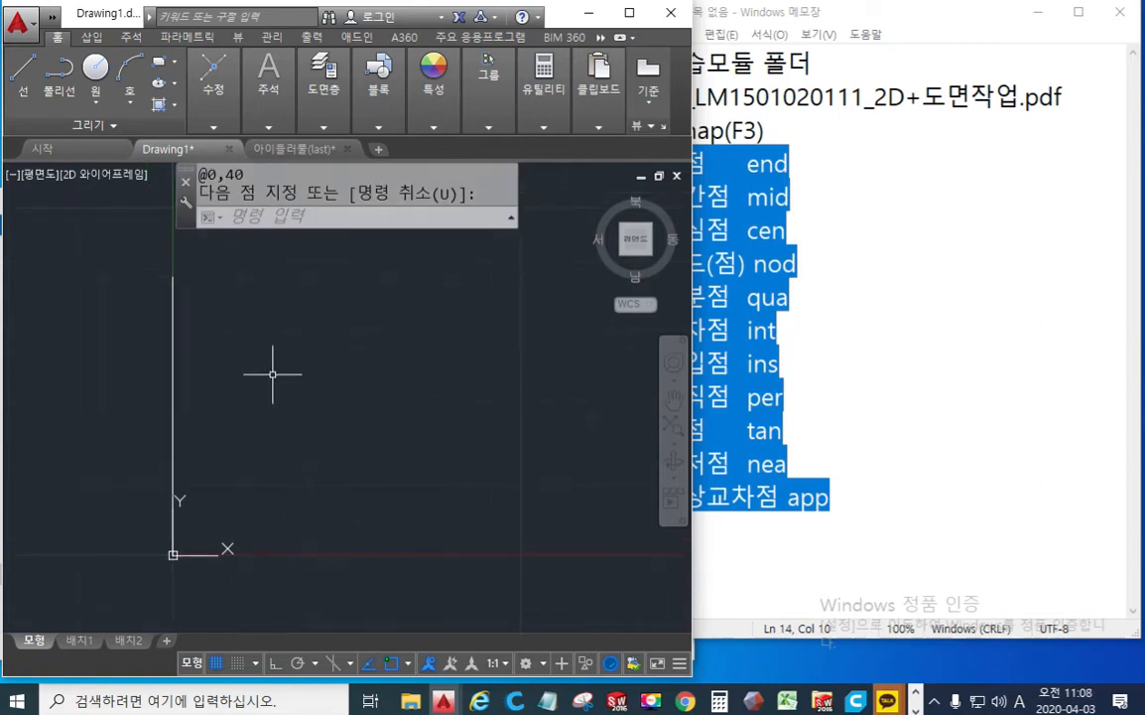
{"action": "key", "text": "F2"}
{"action": "mouse_move", "coordinate": [514, 244]}
{"action": "left_mouse_down"}
{"action": "mouse_move", "coordinate": [538, 245]}
{"action": "mouse_move", "coordinate": [594, 288]}
{"action": "left_mouse_up"}
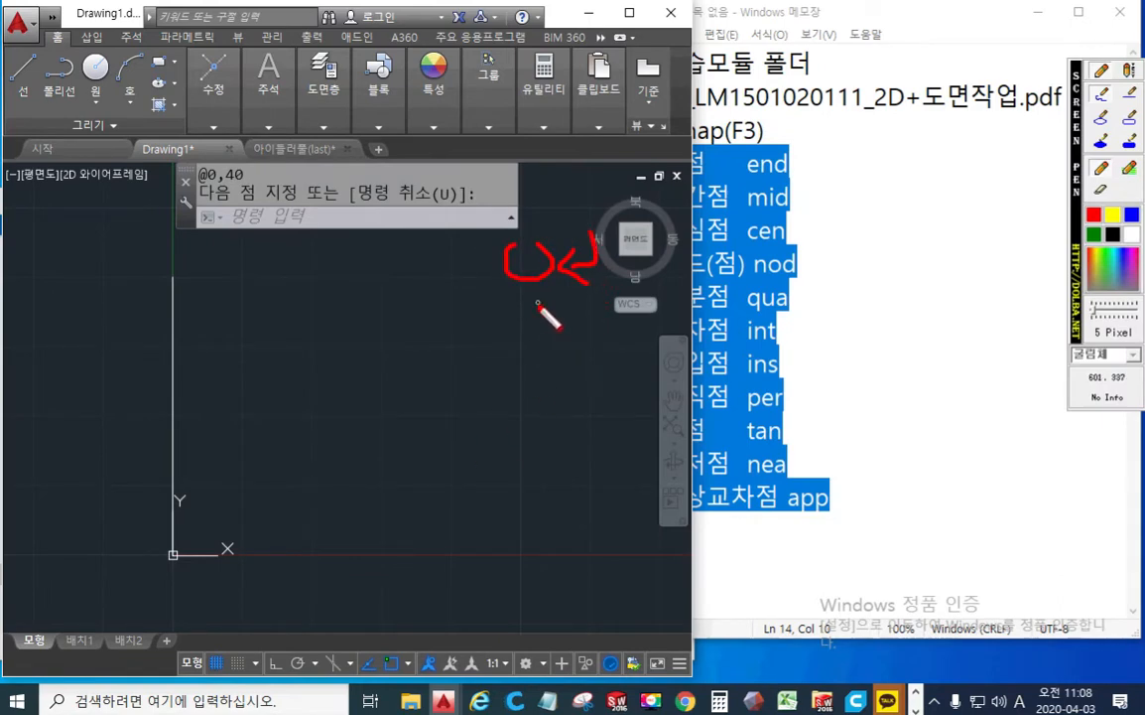
{"action": "mouse_move", "coordinate": [541, 303]}
{"action": "left_mouse_down"}
{"action": "mouse_move", "coordinate": [565, 326]}
{"action": "mouse_move", "coordinate": [551, 349]}
{"action": "left_mouse_up"}
{"action": "mouse_move", "coordinate": [608, 311]}
{"action": "left_mouse_down"}
{"action": "mouse_move", "coordinate": [609, 338]}
{"action": "mouse_move", "coordinate": [613, 316]}
{"action": "mouse_move", "coordinate": [647, 366]}
{"action": "left_mouse_up"}
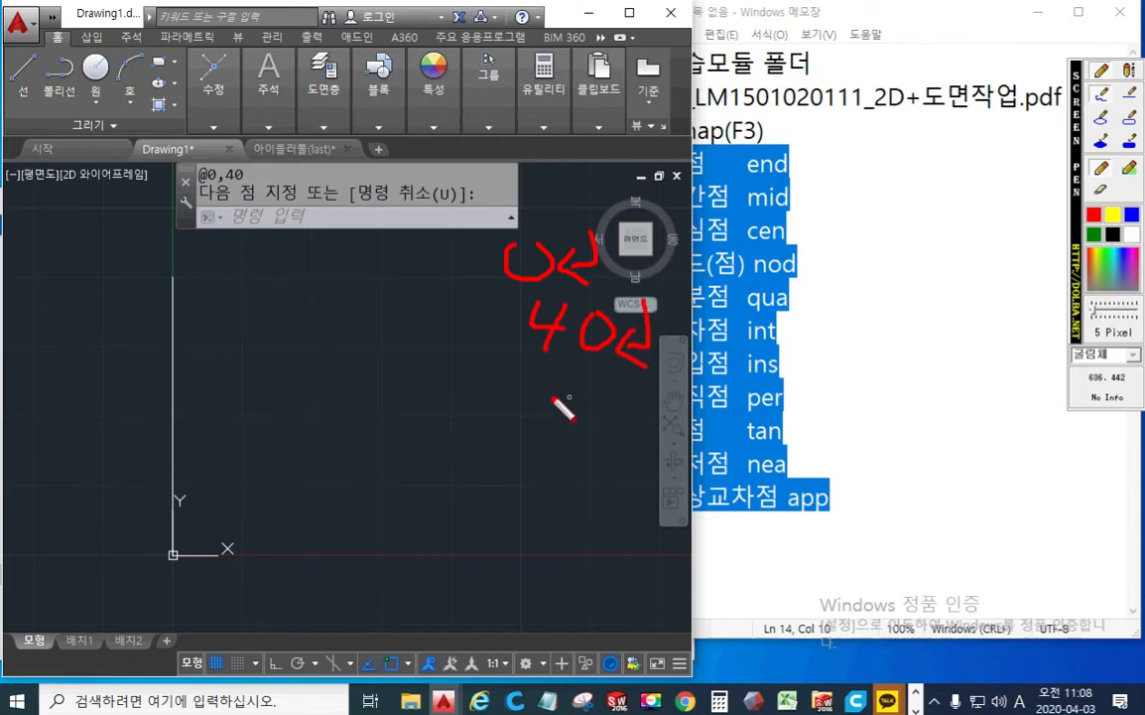
{"action": "mouse_move", "coordinate": [538, 375]}
{"action": "left_mouse_down"}
{"action": "mouse_move", "coordinate": [552, 395]}
{"action": "mouse_move", "coordinate": [586, 402]}
{"action": "mouse_move", "coordinate": [568, 427]}
{"action": "left_mouse_up"}
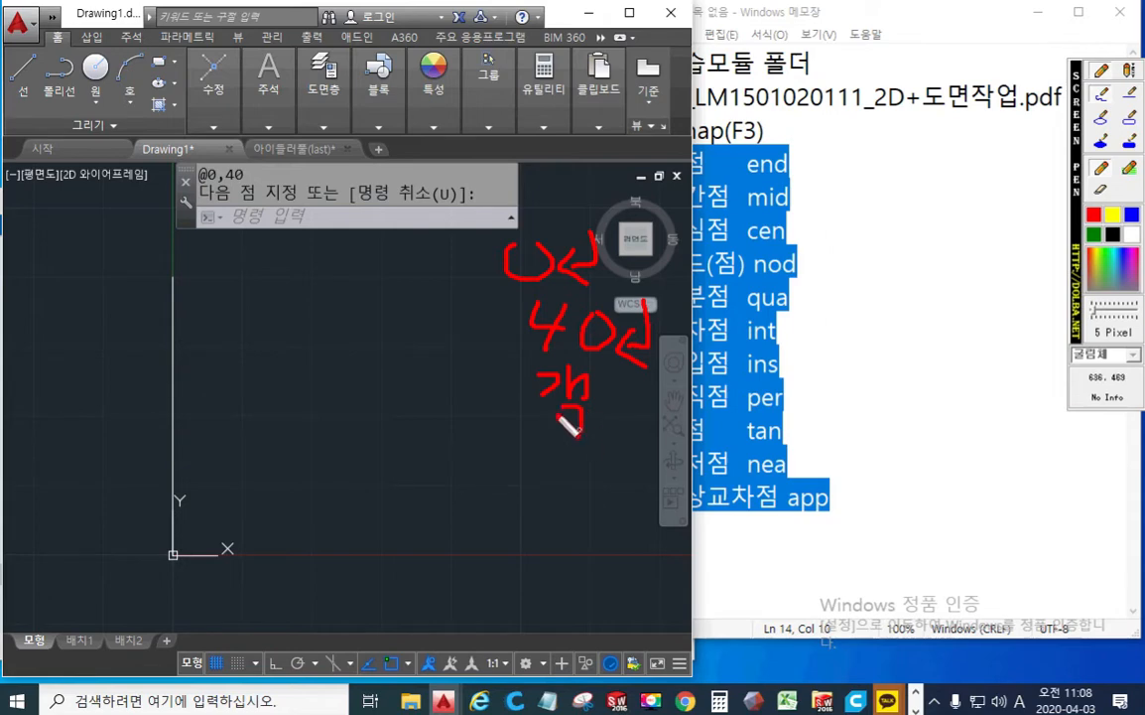
Step: Sketch an arrow to the vertical line, a cross on its offset side and the parallel copy in red, and clear the annotations
{"action": "mouse_move", "coordinate": [513, 395]}
{"action": "left_mouse_down"}
{"action": "mouse_move", "coordinate": [303, 189]}
{"action": "mouse_move", "coordinate": [141, 332]}
{"action": "mouse_move", "coordinate": [151, 344]}
{"action": "mouse_move", "coordinate": [136, 364]}
{"action": "left_mouse_up"}
{"action": "left_click_drag", "start_coordinate": [400, 405], "coordinate": [452, 406]}
{"action": "left_click_drag", "start_coordinate": [432, 375], "coordinate": [433, 433]}
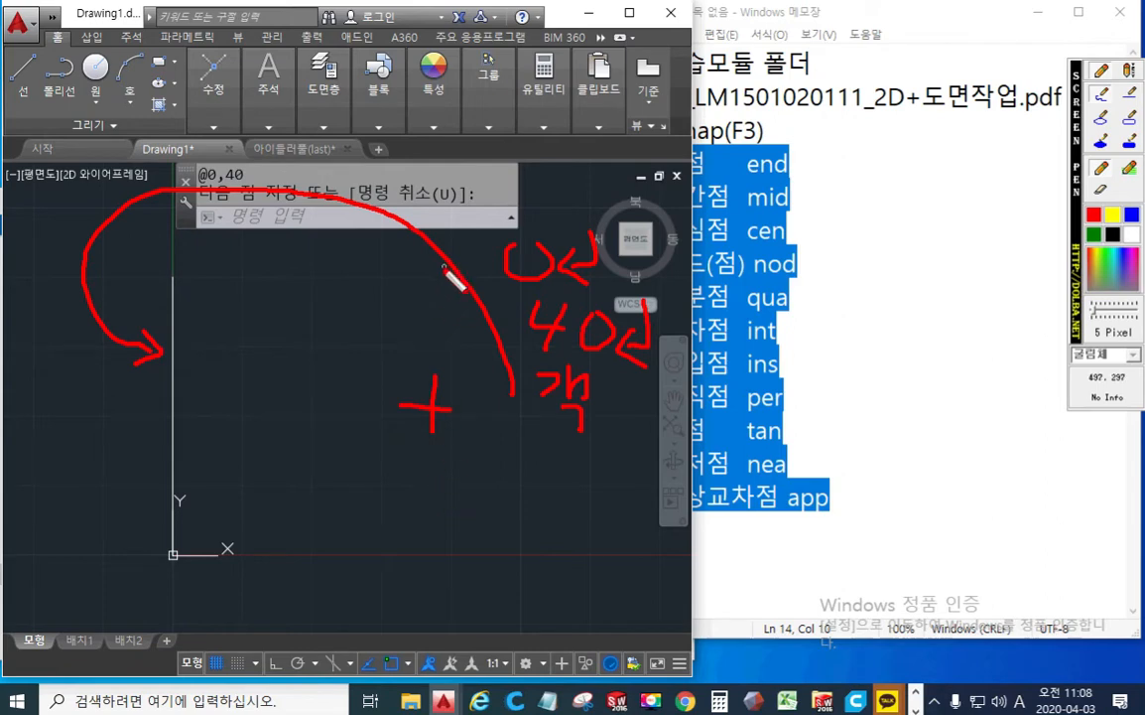
{"action": "left_click_drag", "start_coordinate": [443, 268], "coordinate": [443, 551]}
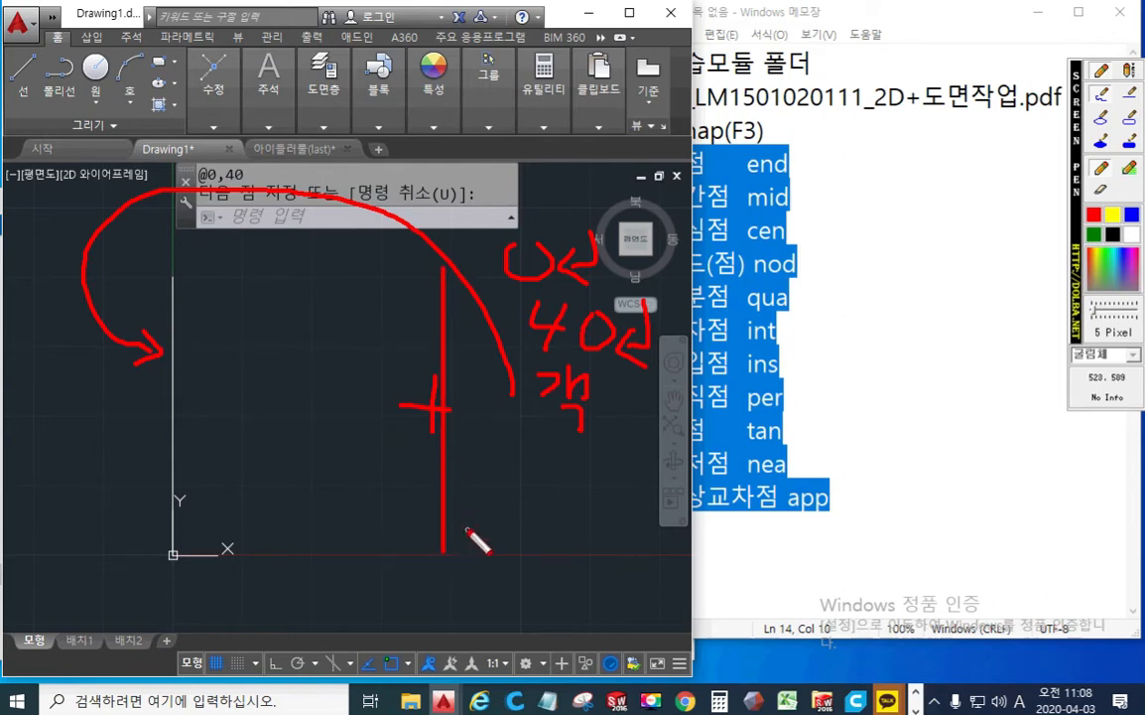
{"action": "key", "text": "Escape"}
Step: Offset the vertical line at the origin by 40 units towards positive X
{"action": "middle_click_drag", "start_coordinate": [397, 443], "coordinate": [350, 456]}
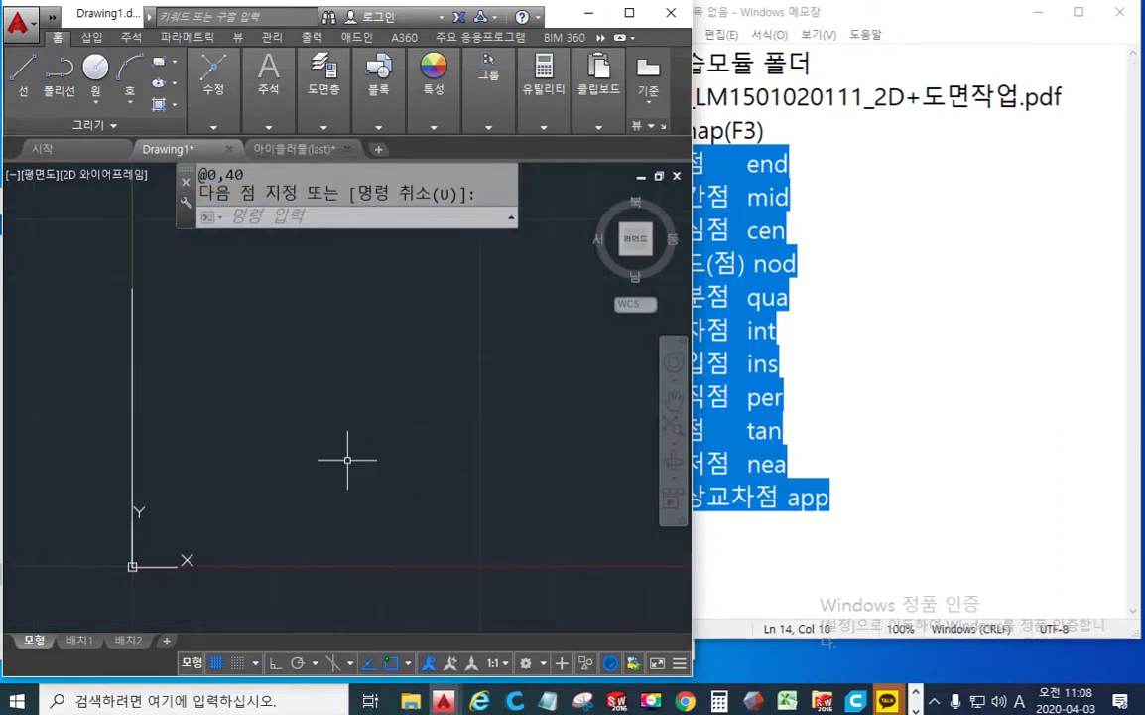
{"action": "type", "text": "o"}
{"action": "key", "text": "Return"}
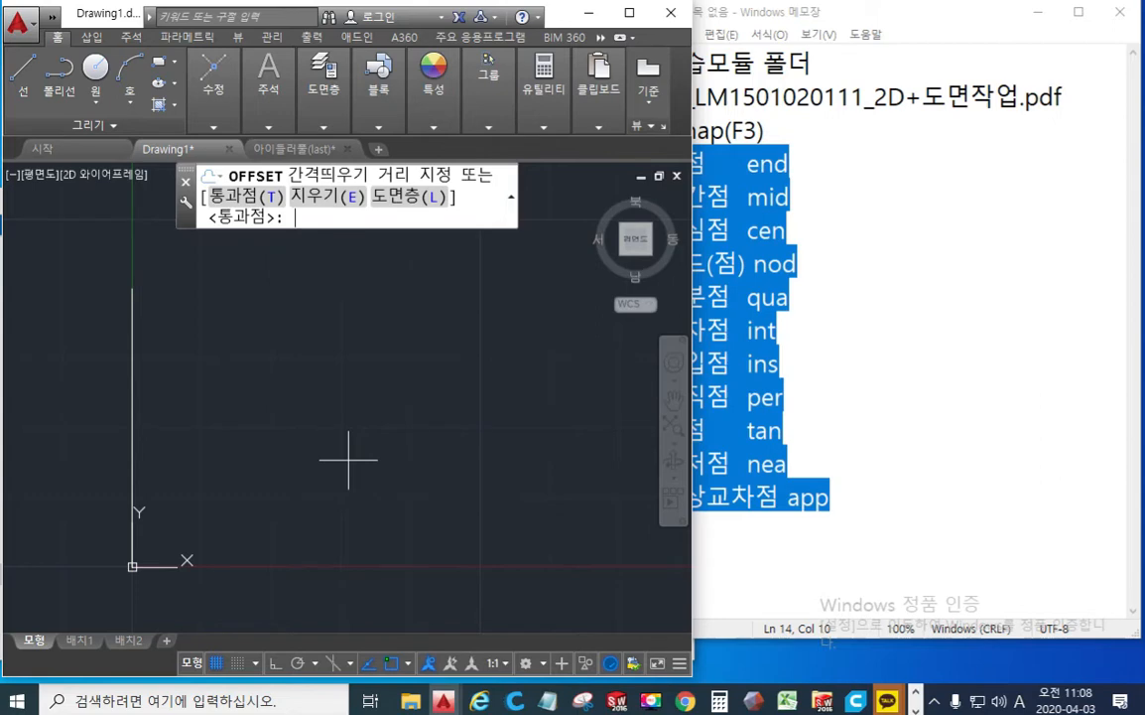
{"action": "type", "text": "40"}
{"action": "key", "text": "Return"}
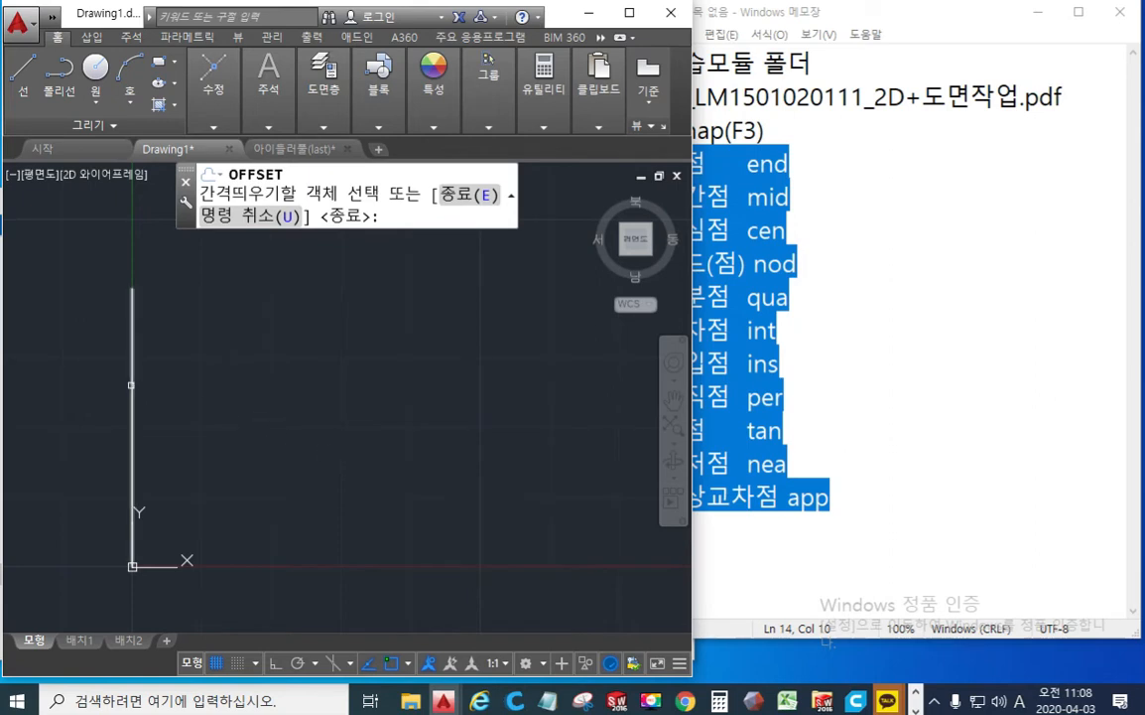
{"action": "left_click", "coordinate": [130, 385]}
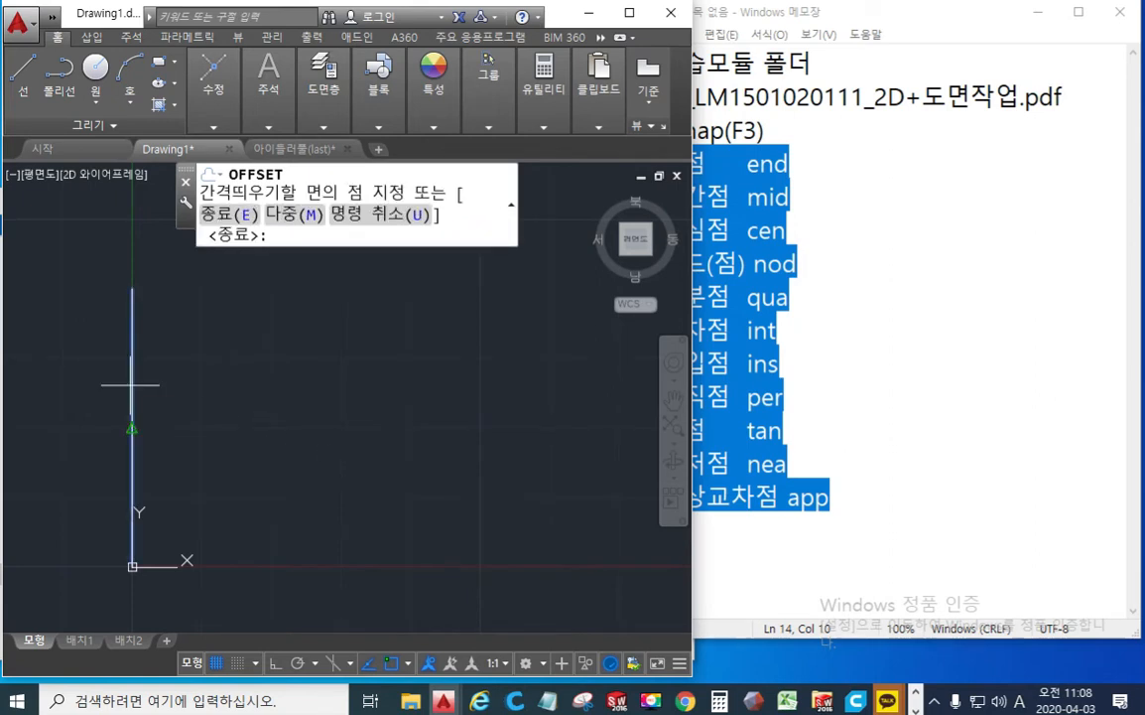
{"action": "left_click", "coordinate": [453, 403]}
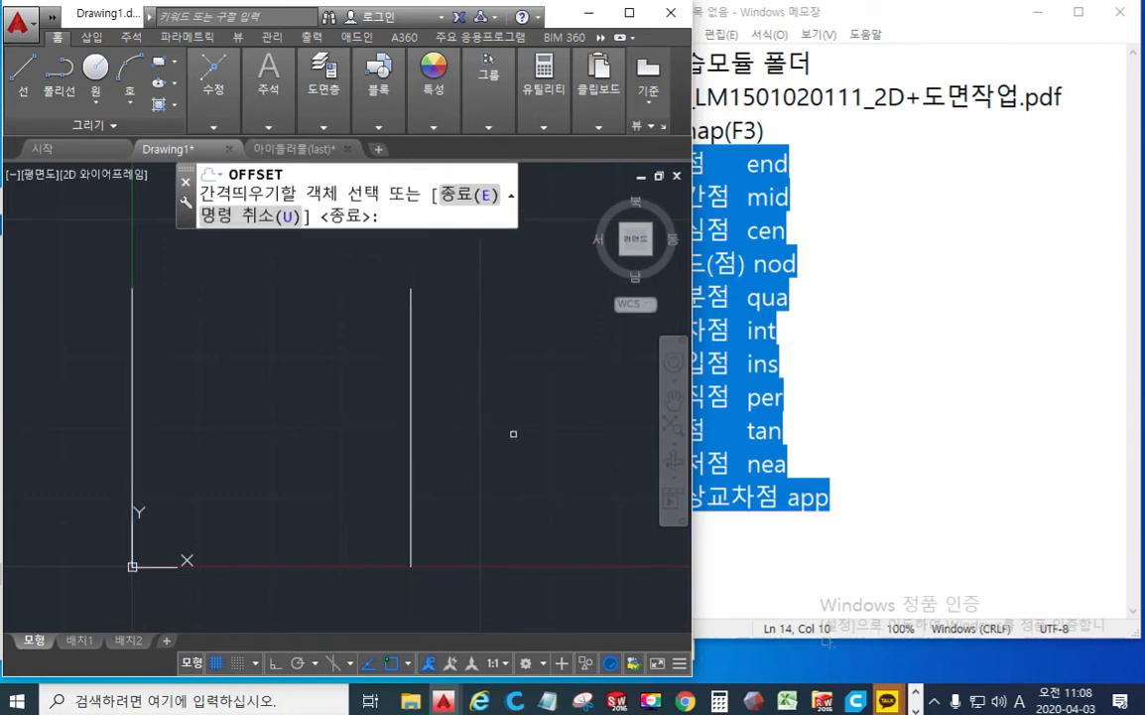
{"action": "key", "text": "Return"}
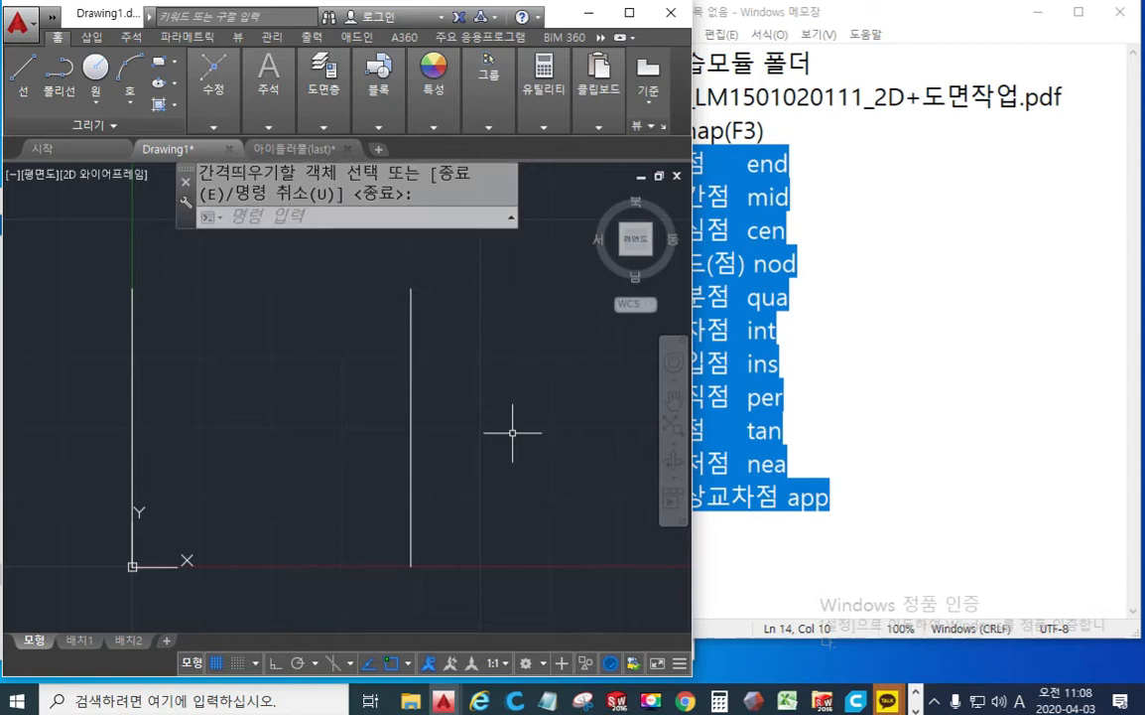
Step: Draw a line joining the upper endpoints of the two vertical lines
{"action": "type", "text": "l"}
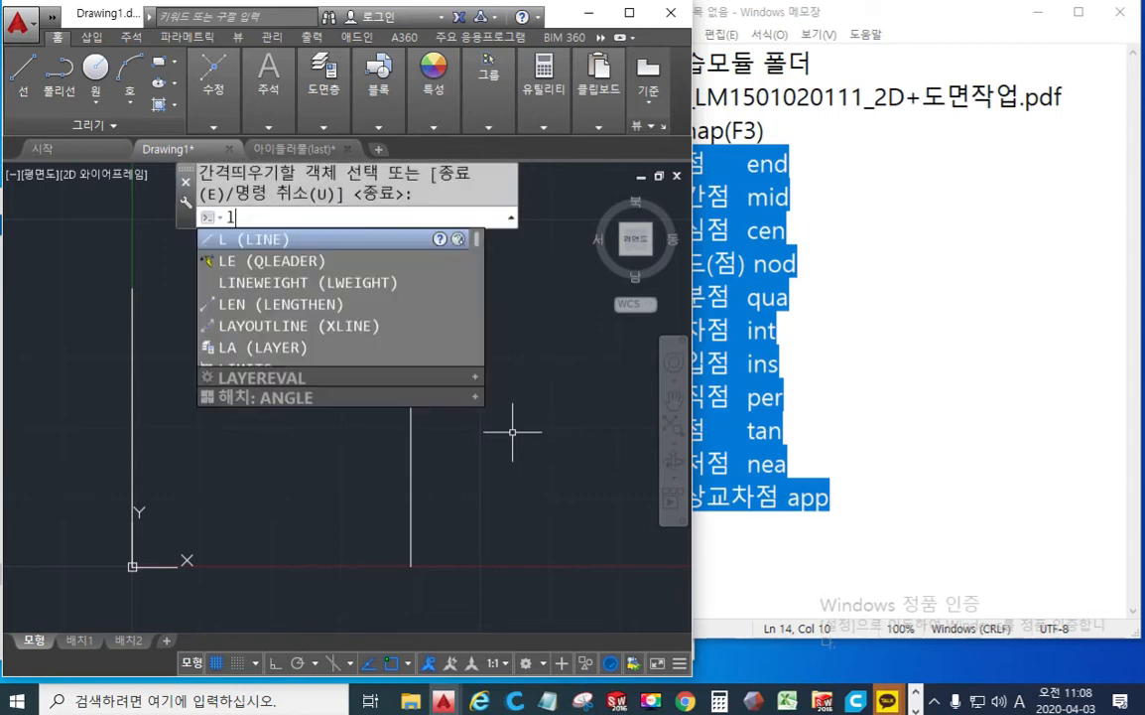
{"action": "key", "text": "Return"}
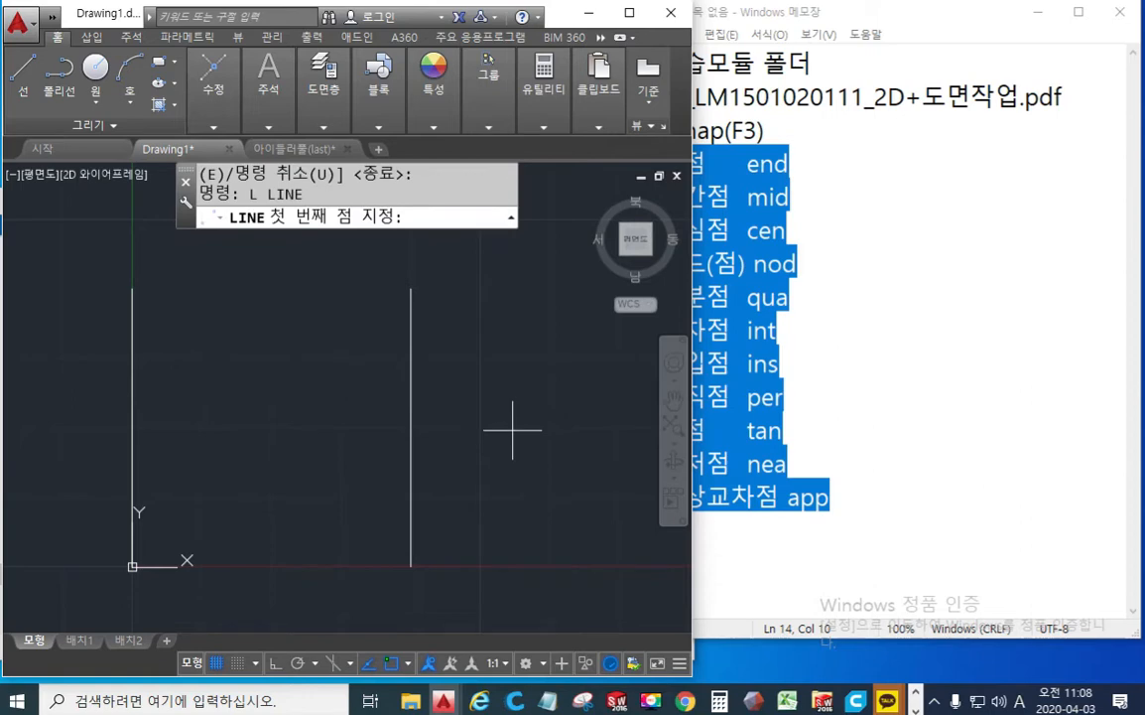
{"action": "left_click", "coordinate": [138, 322]}
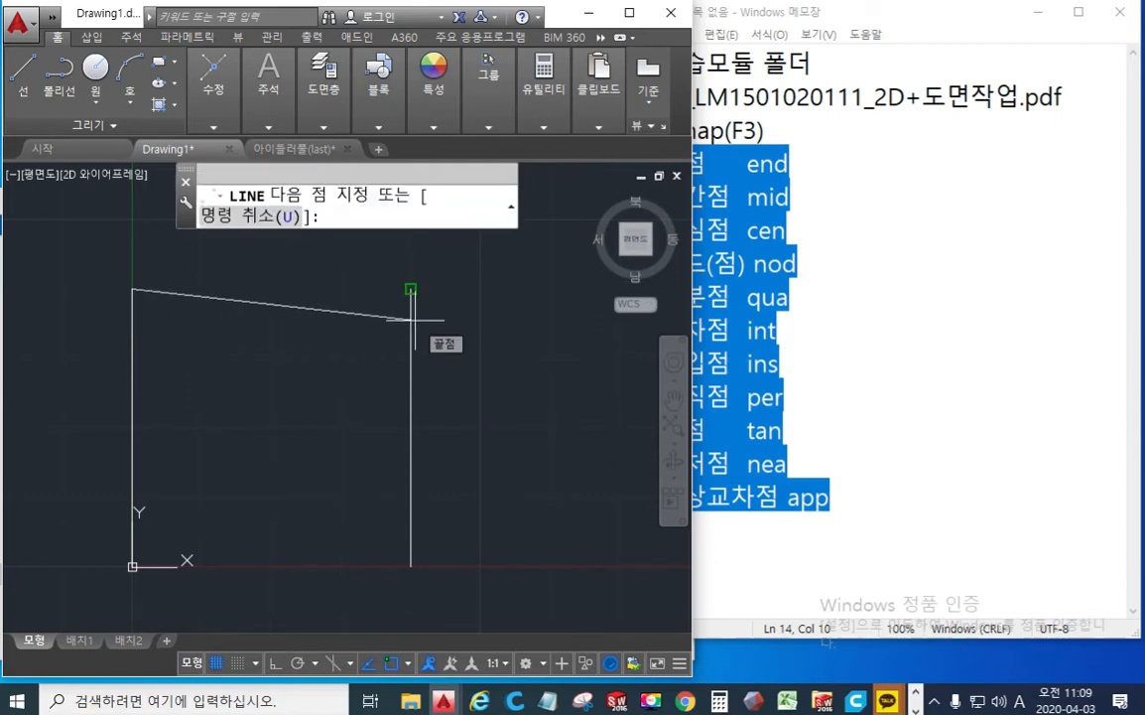
{"action": "left_click", "coordinate": [415, 319]}
{"action": "key", "text": "Return"}
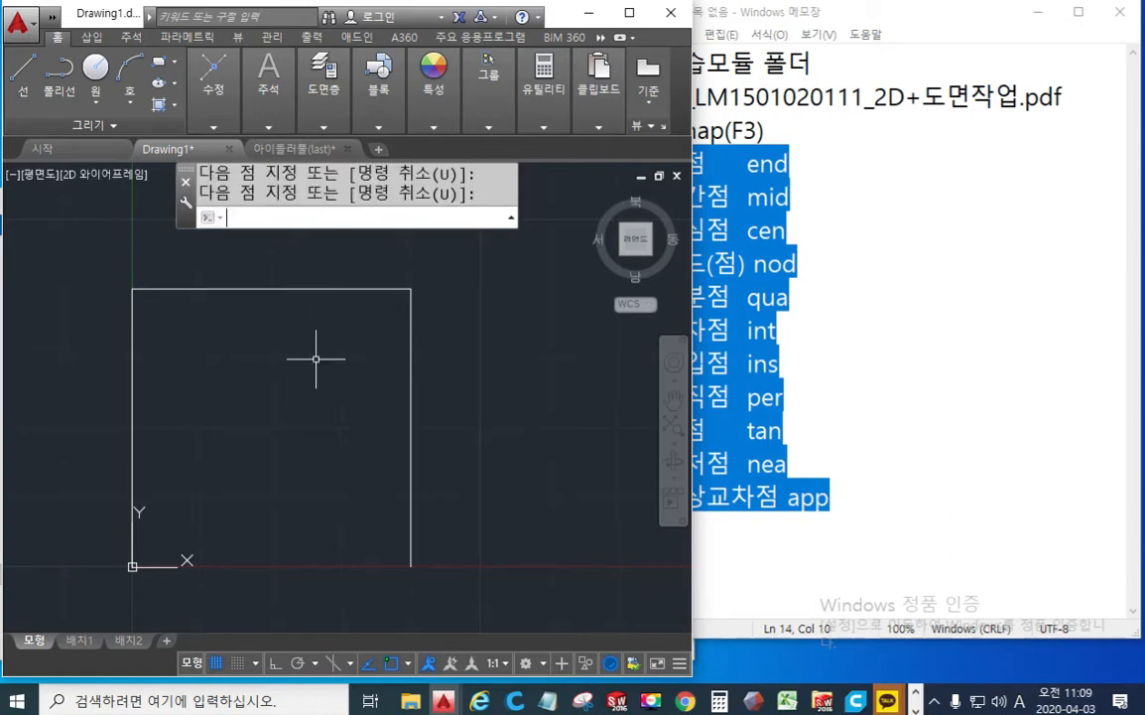
Step: Draw a line joining the lower endpoints of the two vertical lines to close the square
{"action": "middle_click_drag", "start_coordinate": [297, 428], "coordinate": [290, 393]}
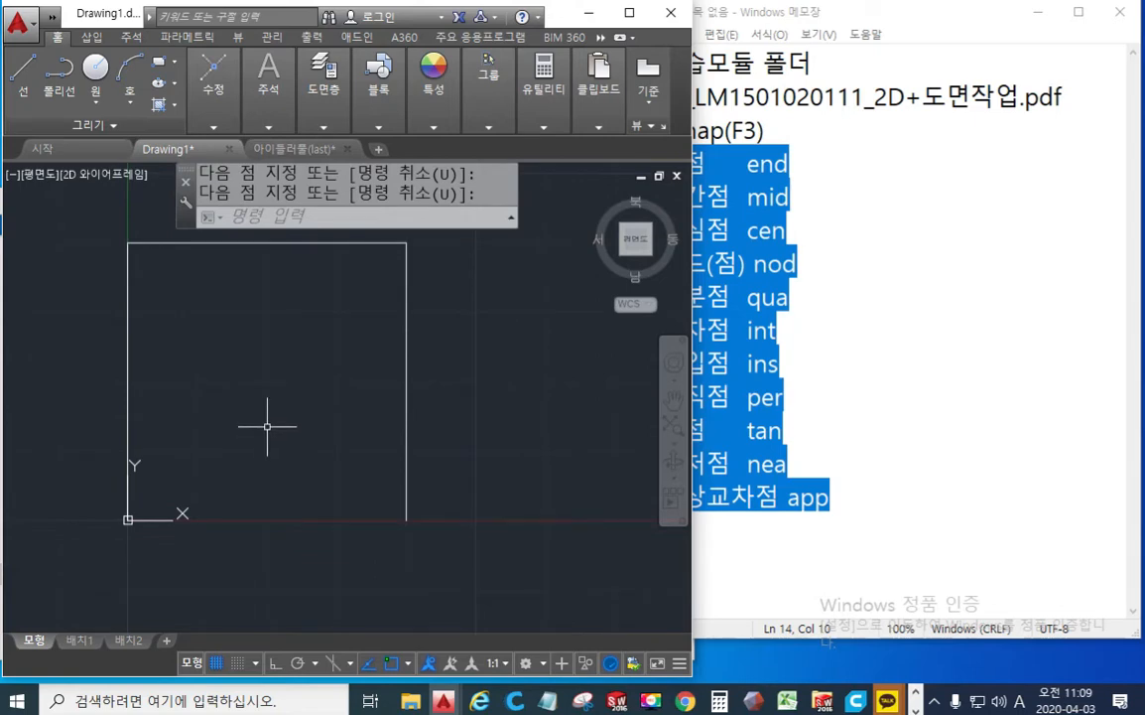
{"action": "key", "text": "Return"}
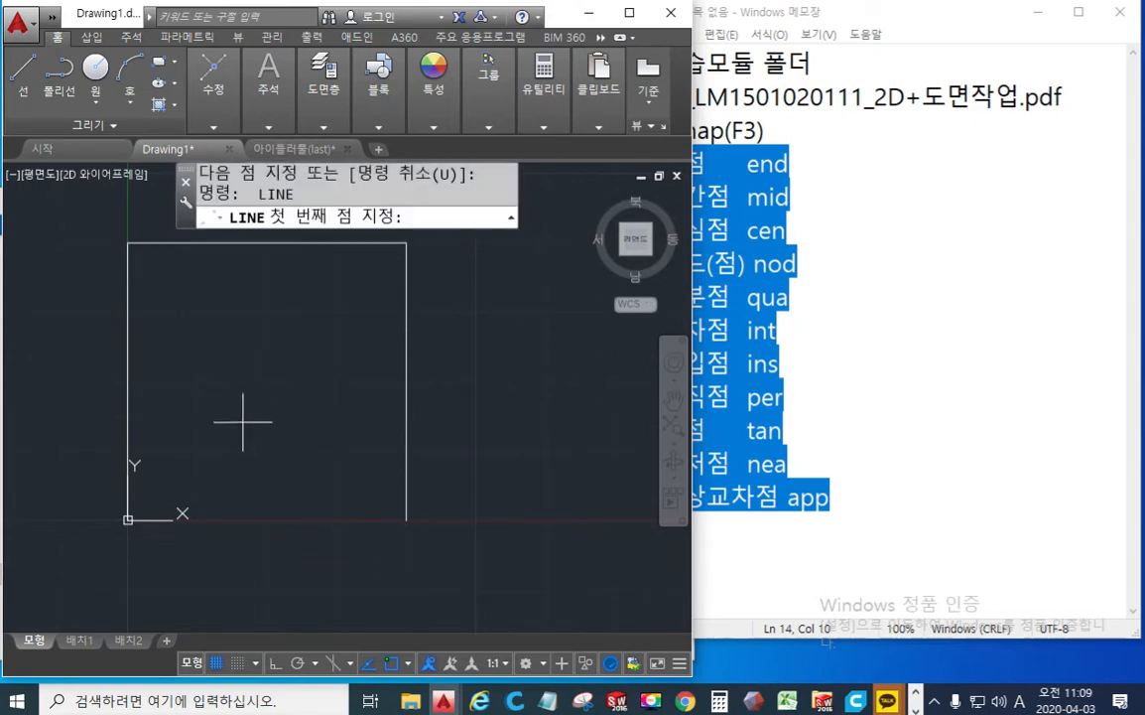
{"action": "left_click", "coordinate": [132, 464]}
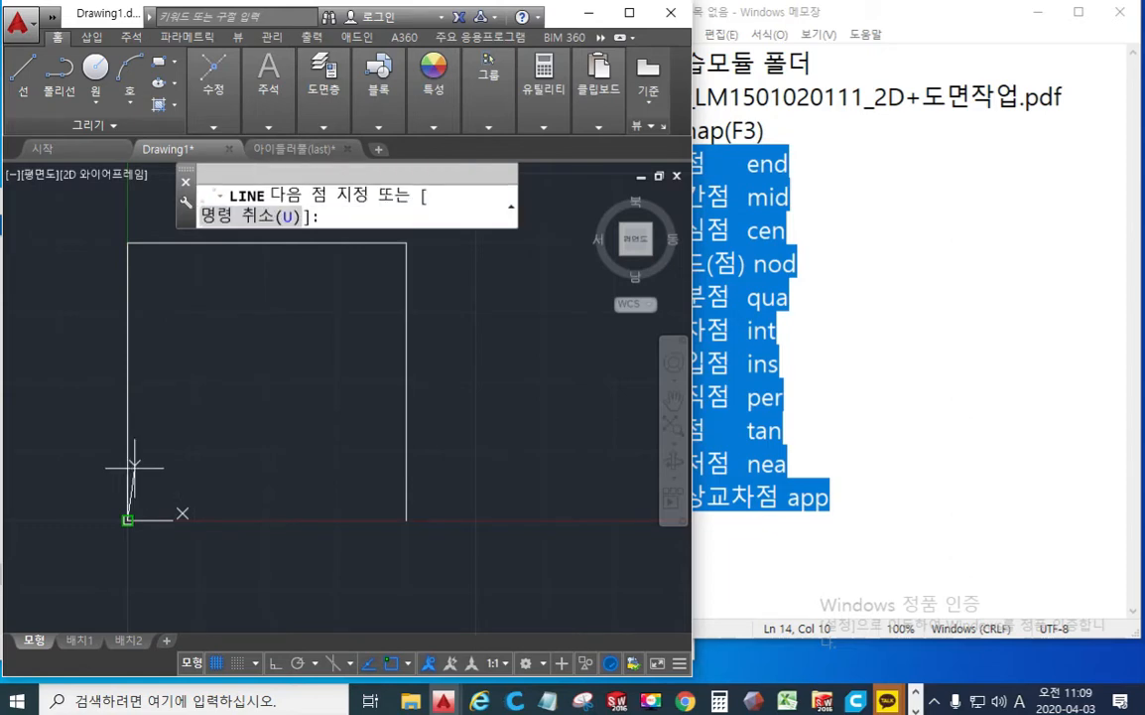
{"action": "left_click", "coordinate": [408, 469]}
{"action": "key", "text": "Return"}
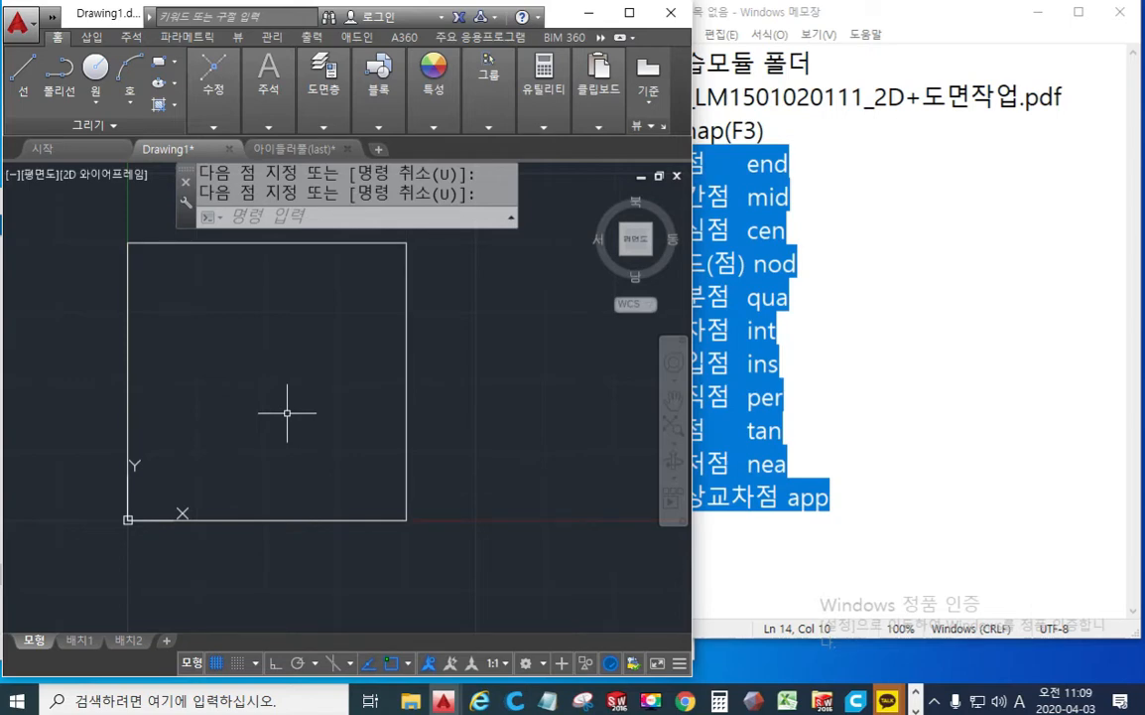
Step: Erase all four lines of the square with a crossing selection
{"action": "type", "text": "e"}
{"action": "key", "text": "Return"}
{"action": "left_click", "coordinate": [501, 569]}
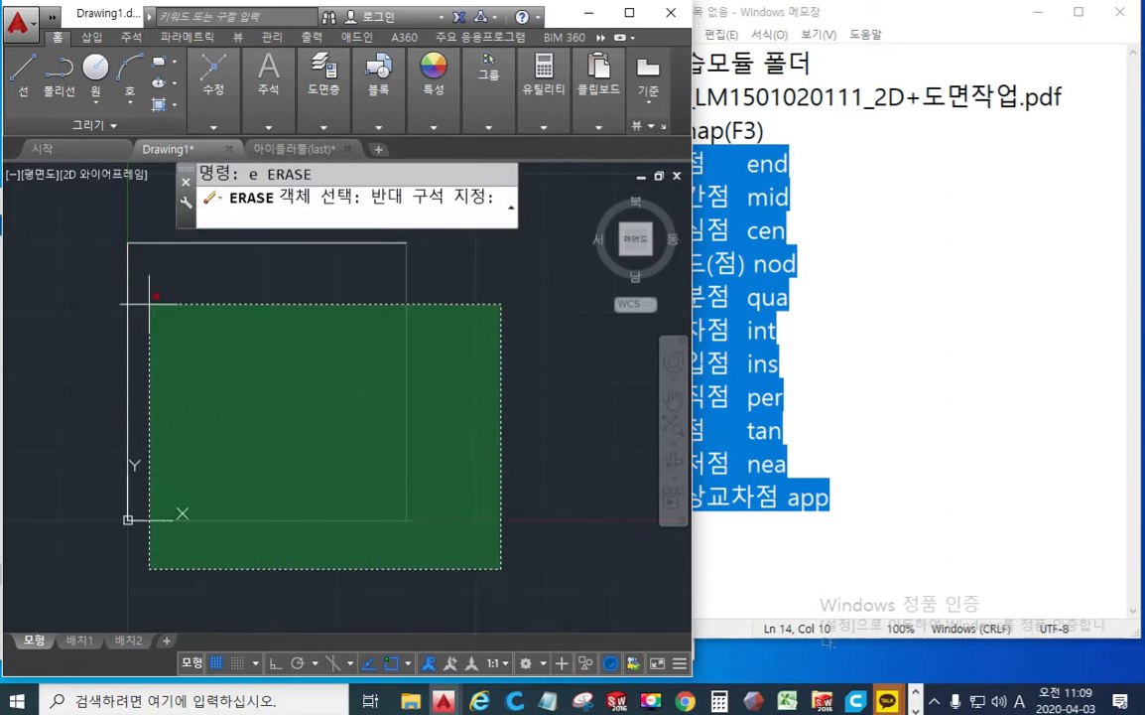
{"action": "left_click", "coordinate": [102, 235]}
{"action": "key", "text": "Return"}
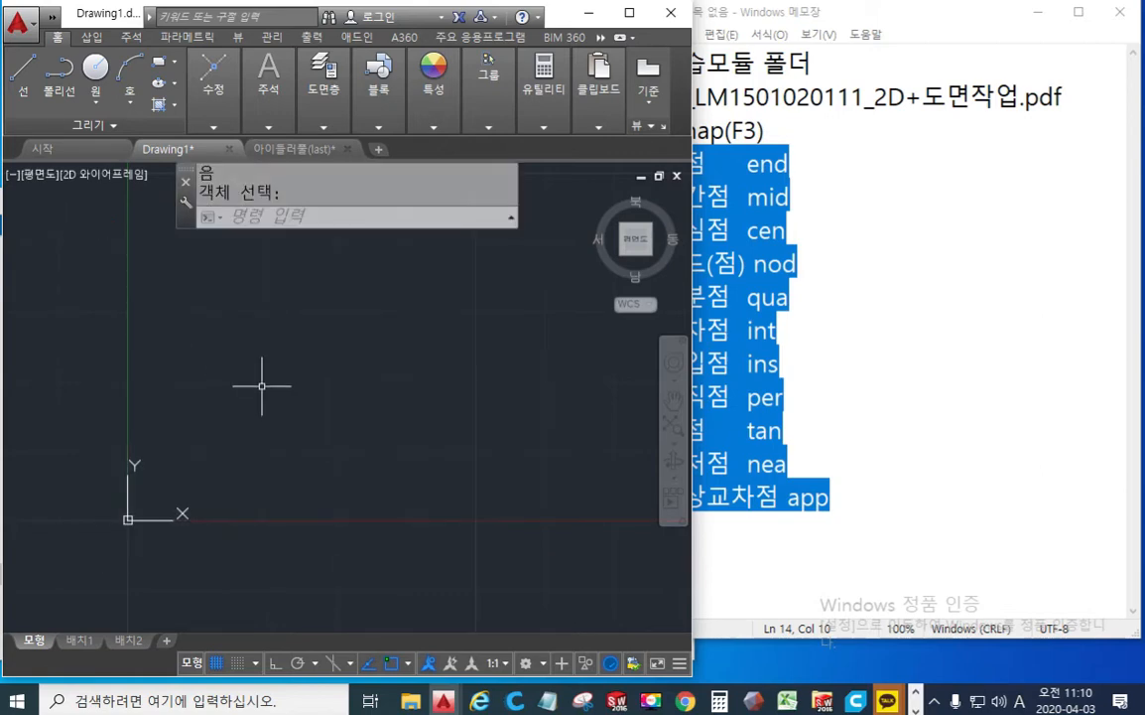
Step: Draw a rectangle with corners at 0,0 and 40,40
{"action": "middle_click_drag", "start_coordinate": [270, 383], "coordinate": [271, 396]}
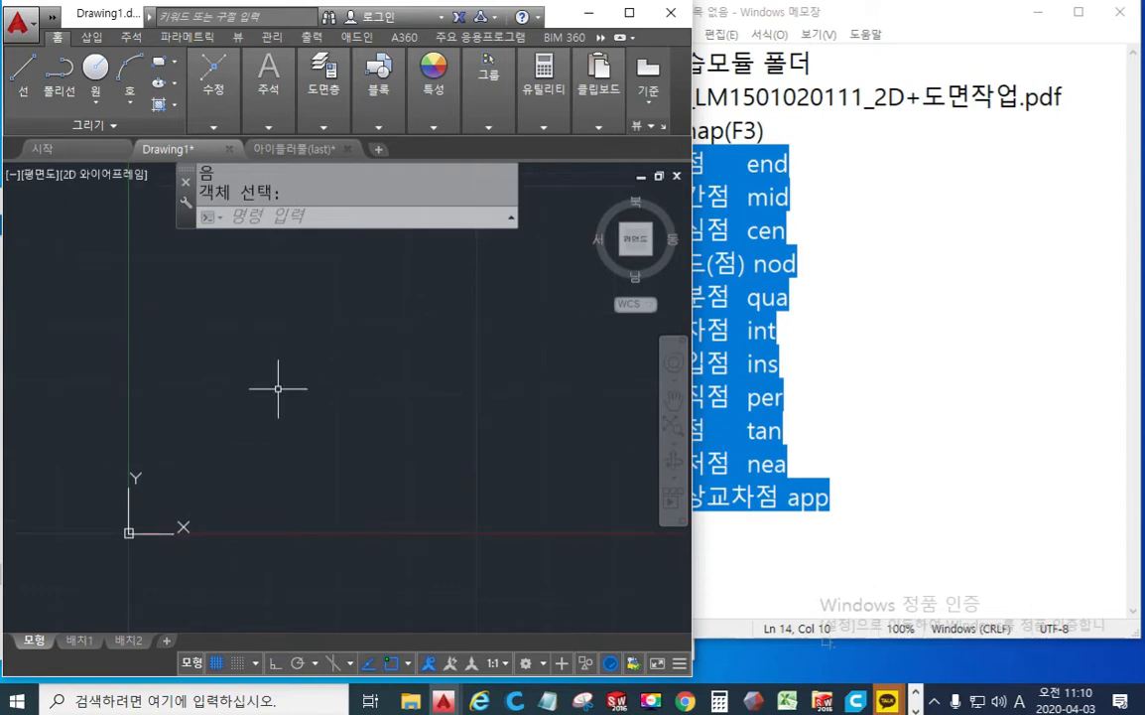
{"action": "type", "text": "REC"}
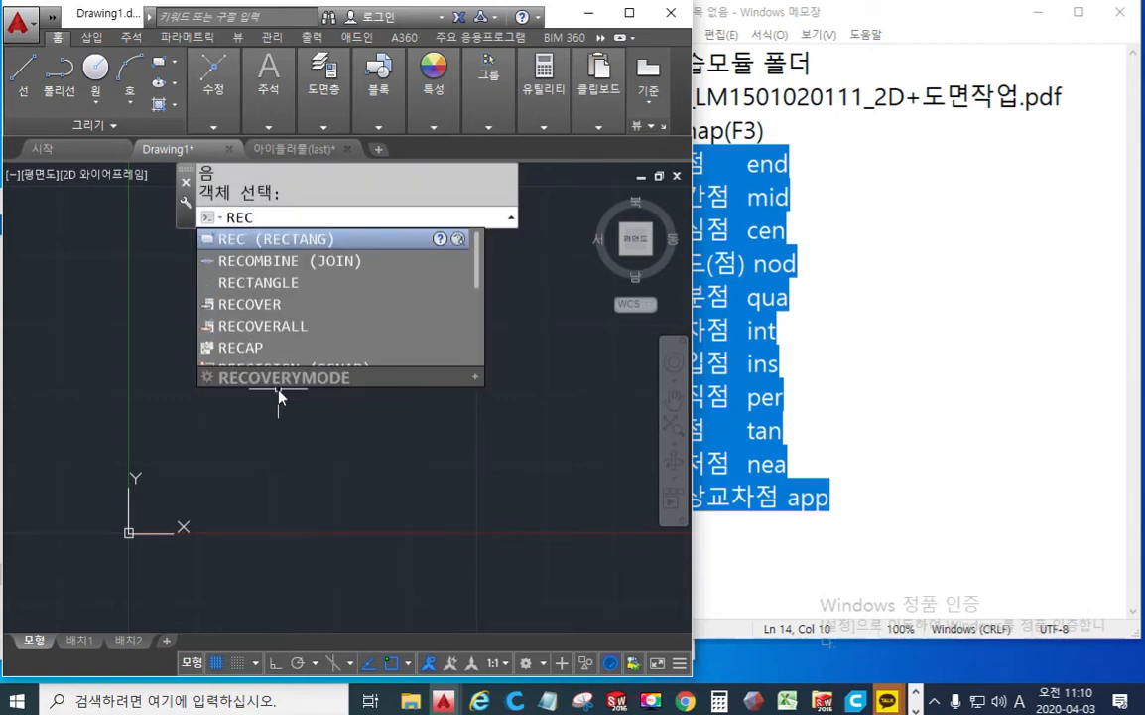
{"action": "key", "text": "Return"}
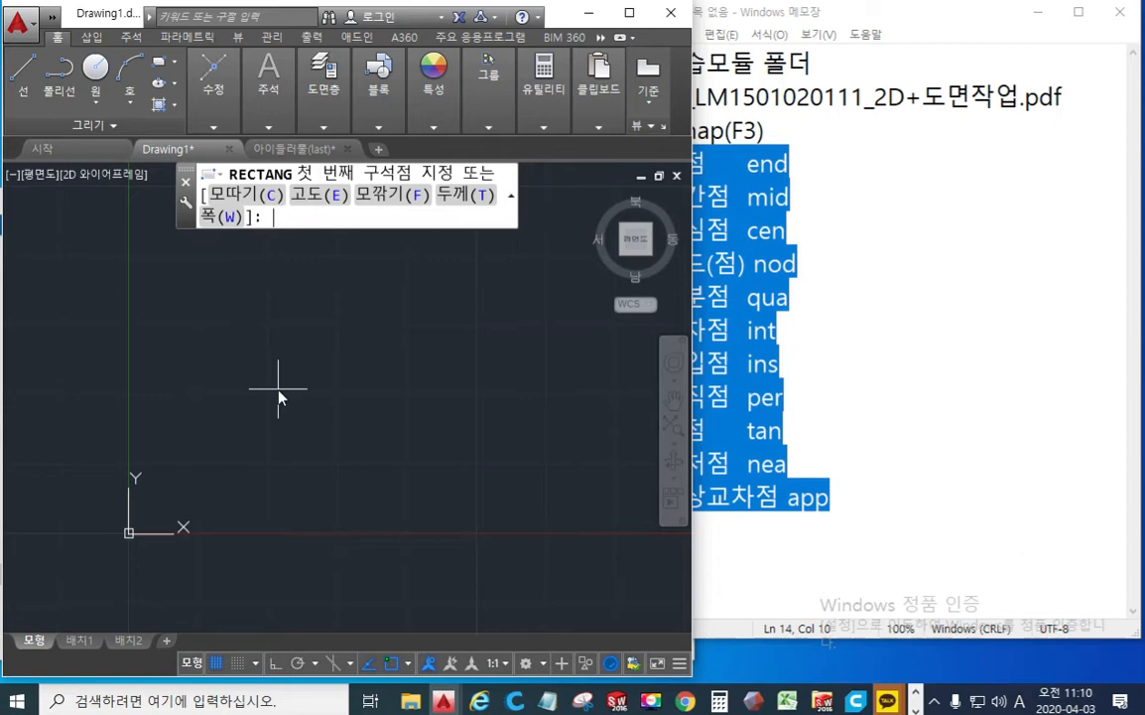
{"action": "type", "text": "0,0"}
{"action": "key", "text": "Return"}
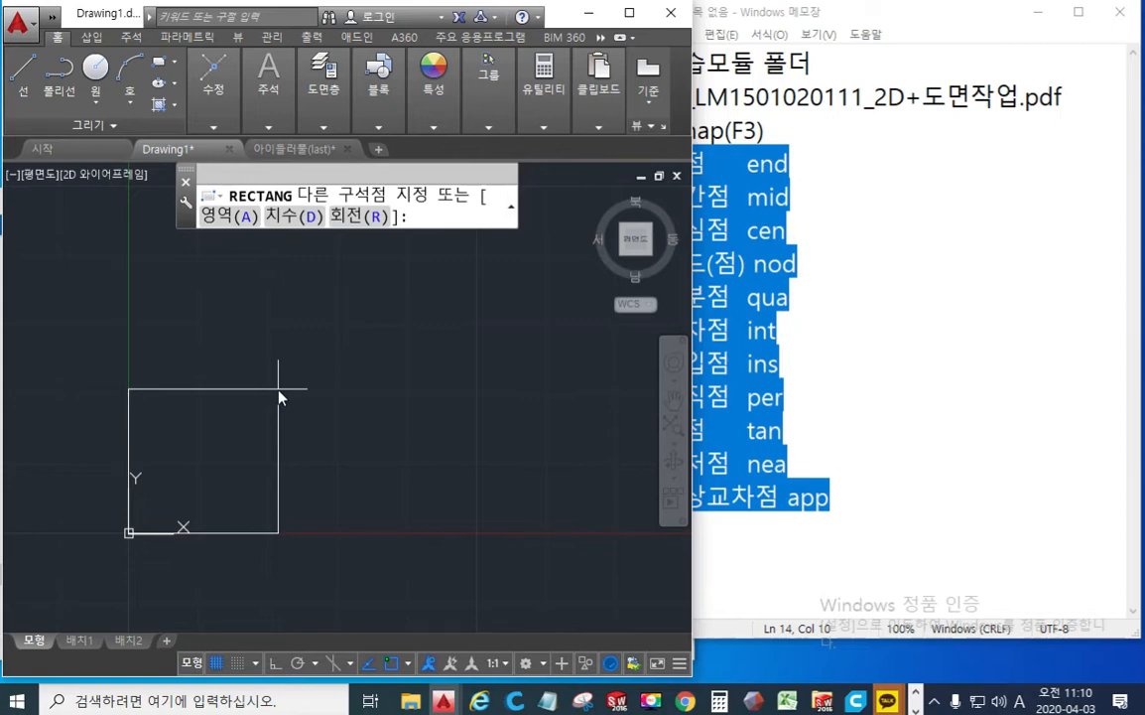
{"action": "type", "text": "40,40"}
{"action": "key", "text": "Return"}
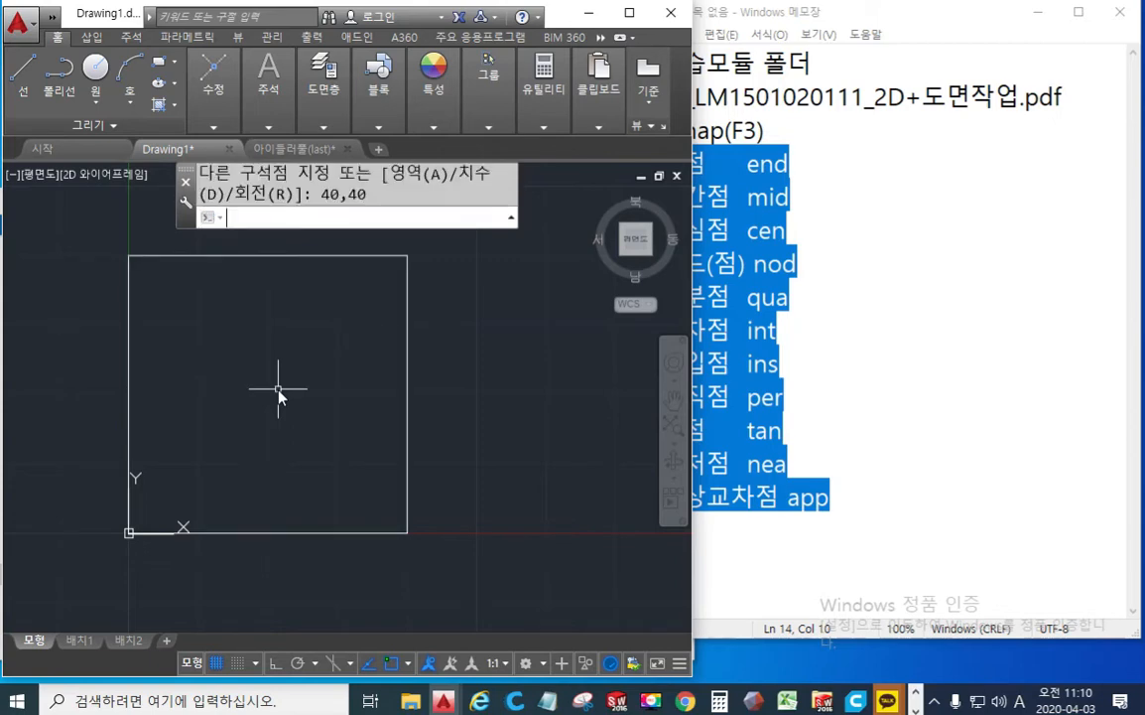
Step: Annotate the square in red with "O↵", "10↵", an outward arrow, a cross and a larger outline, and clear the annotations
{"action": "middle_click_drag", "start_coordinate": [307, 402], "coordinate": [320, 409]}
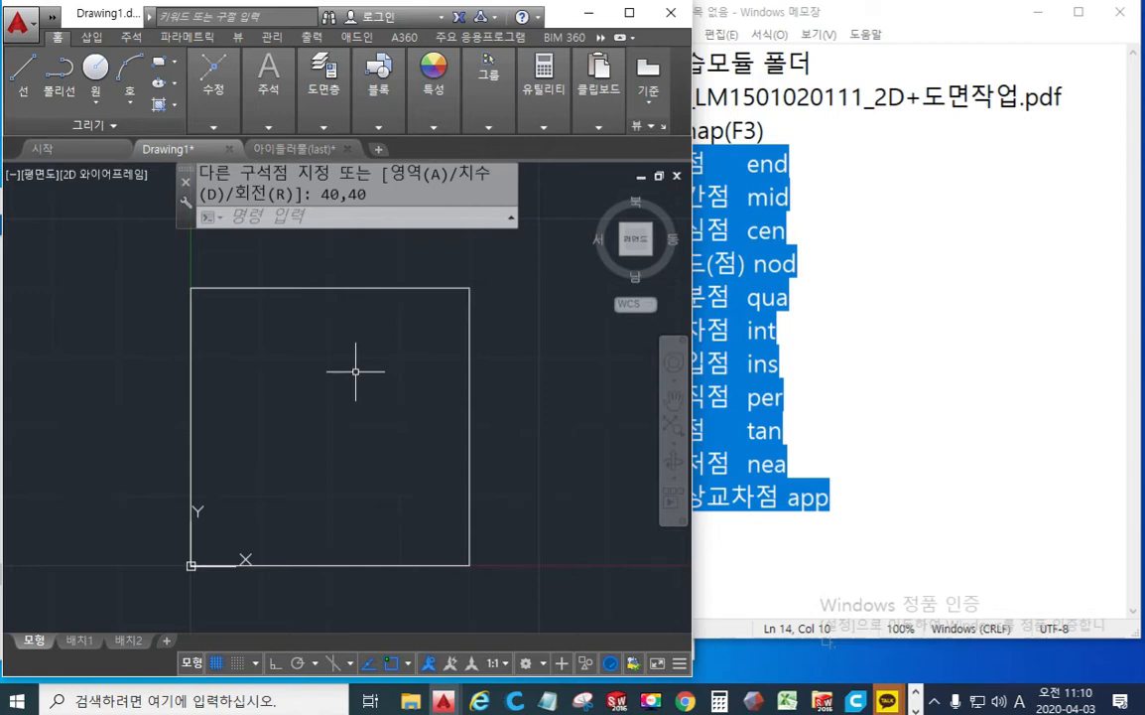
{"action": "key", "text": "ctrl+F12"}
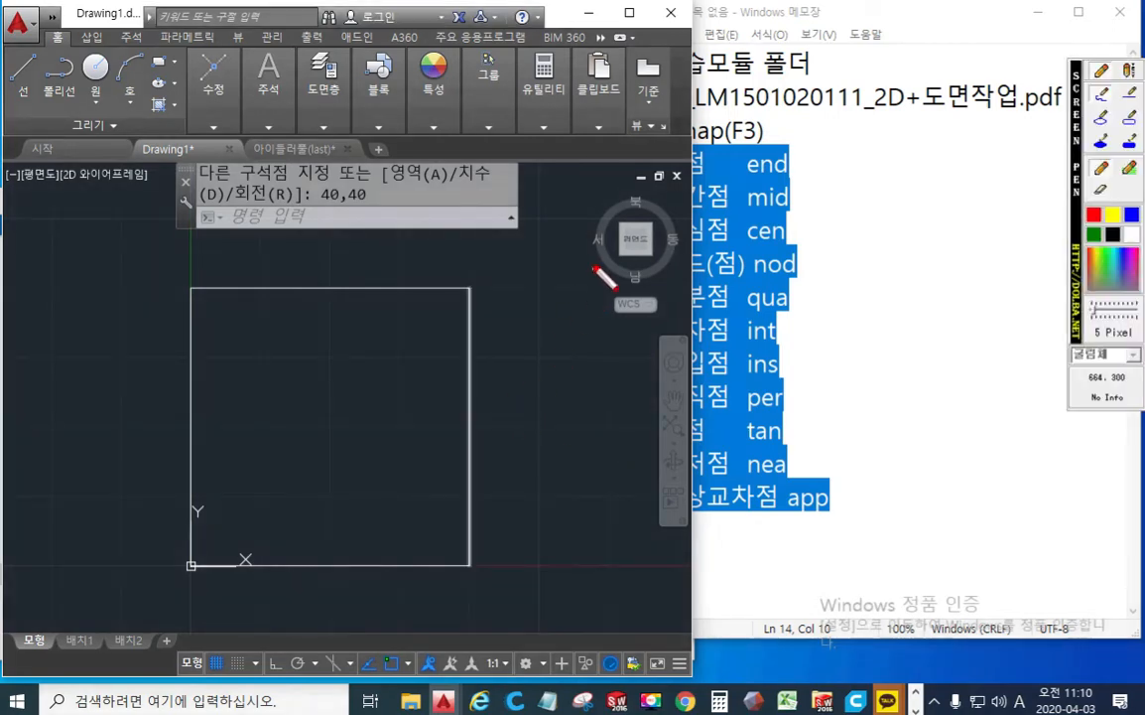
{"action": "mouse_move", "coordinate": [596, 264]}
{"action": "left_mouse_down"}
{"action": "mouse_move", "coordinate": [639, 268]}
{"action": "mouse_move", "coordinate": [640, 289]}
{"action": "mouse_move", "coordinate": [591, 353]}
{"action": "mouse_move", "coordinate": [623, 327]}
{"action": "mouse_move", "coordinate": [660, 342]}
{"action": "mouse_move", "coordinate": [644, 342]}
{"action": "mouse_move", "coordinate": [650, 351]}
{"action": "left_mouse_up"}
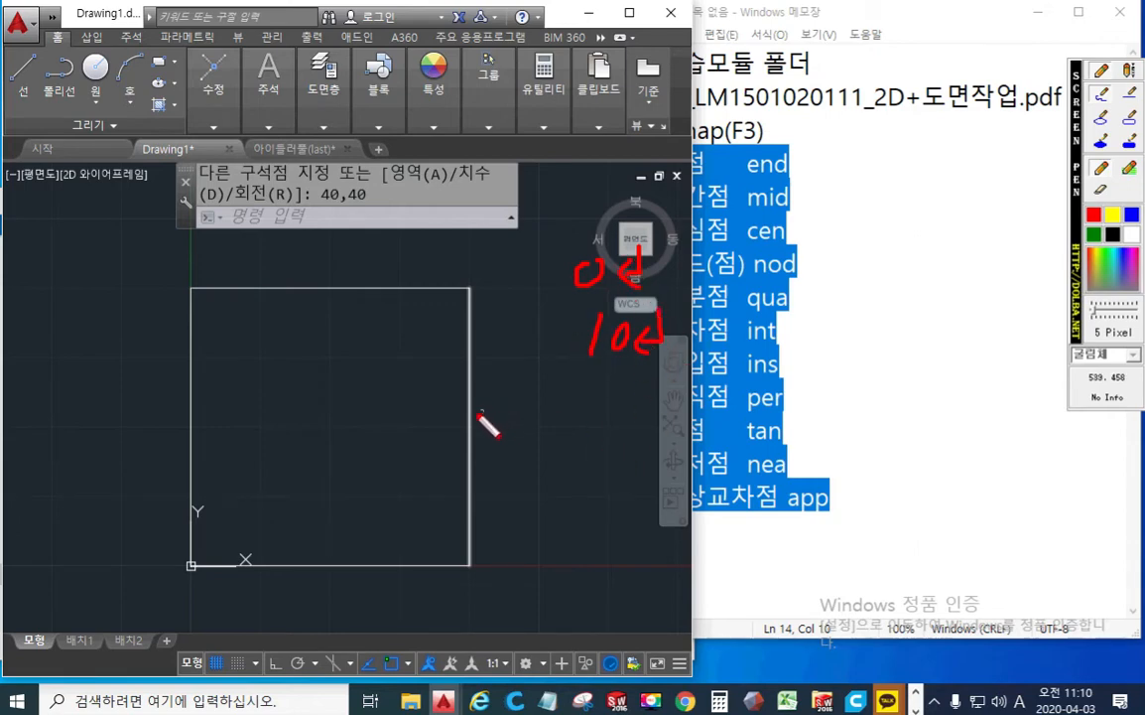
{"action": "mouse_move", "coordinate": [474, 412]}
{"action": "left_mouse_down"}
{"action": "mouse_move", "coordinate": [544, 410]}
{"action": "mouse_move", "coordinate": [529, 425]}
{"action": "mouse_move", "coordinate": [590, 418]}
{"action": "mouse_move", "coordinate": [577, 435]}
{"action": "left_mouse_up"}
{"action": "left_click", "coordinate": [548, 284]}
{"action": "mouse_move", "coordinate": [548, 260]}
{"action": "left_mouse_down"}
{"action": "mouse_move", "coordinate": [553, 580]}
{"action": "mouse_move", "coordinate": [159, 593]}
{"action": "mouse_move", "coordinate": [115, 304]}
{"action": "mouse_move", "coordinate": [357, 246]}
{"action": "mouse_move", "coordinate": [542, 251]}
{"action": "left_mouse_up"}
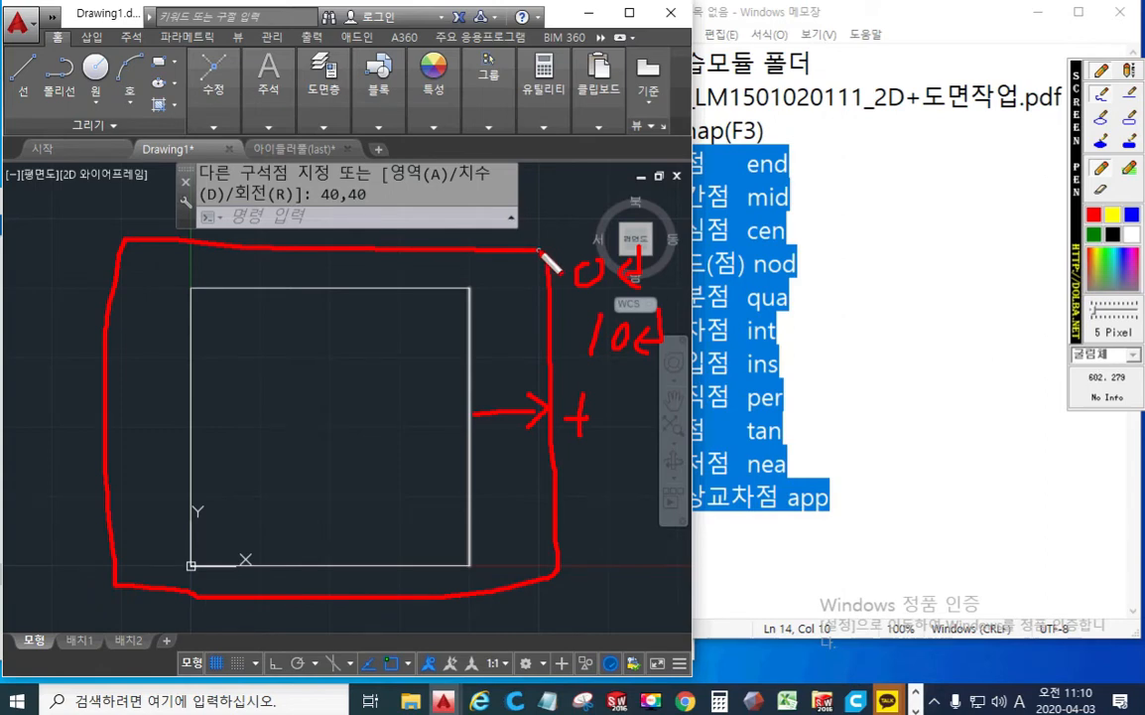
{"action": "key", "text": "Escape"}
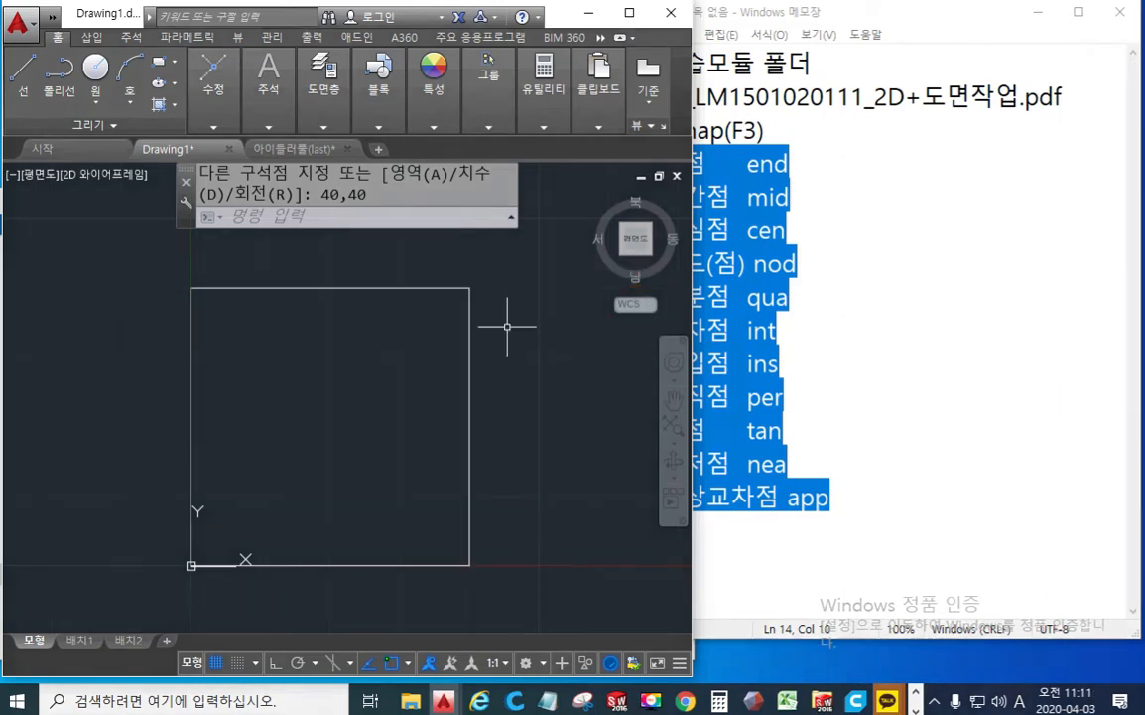
Step: Offset the 40-unit square outward by 10 units
{"action": "type", "text": "o"}
{"action": "key", "text": "Return"}
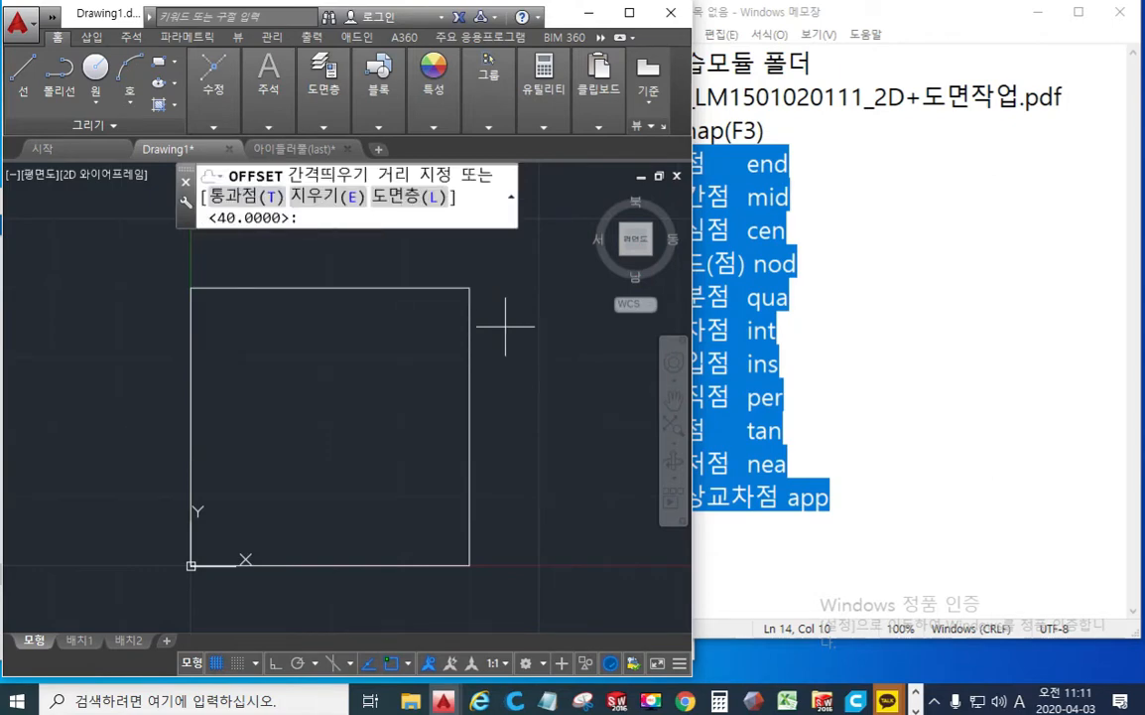
{"action": "type", "text": "10"}
{"action": "key", "text": "Return"}
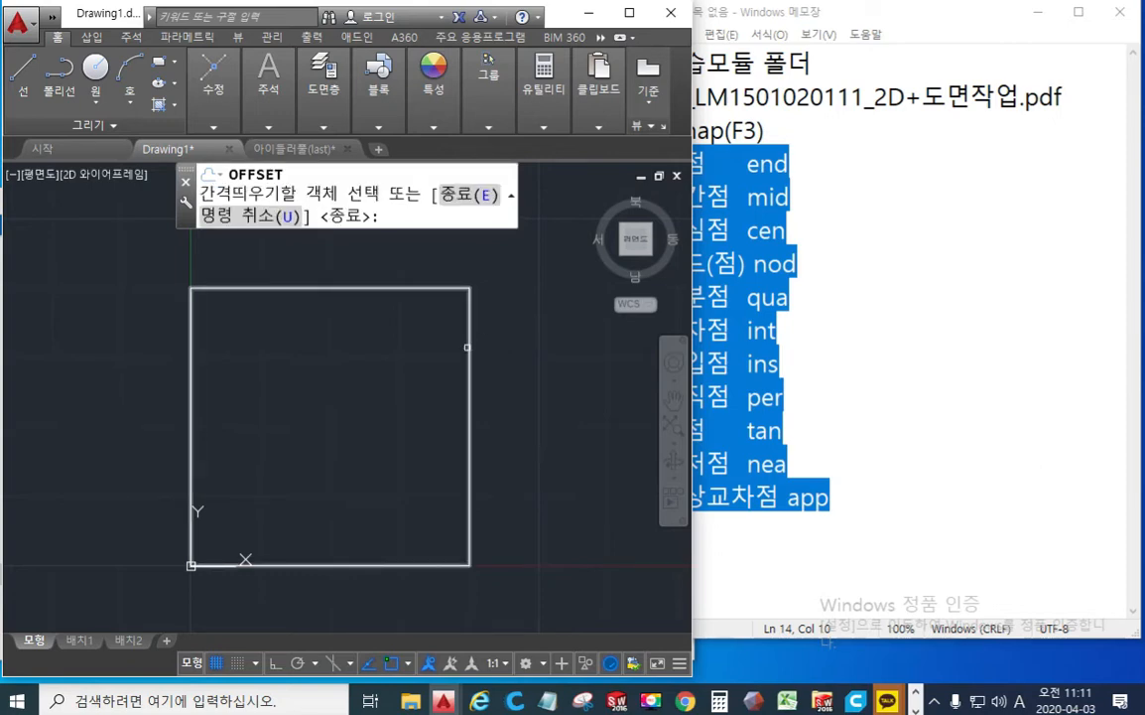
{"action": "left_click", "coordinate": [467, 348]}
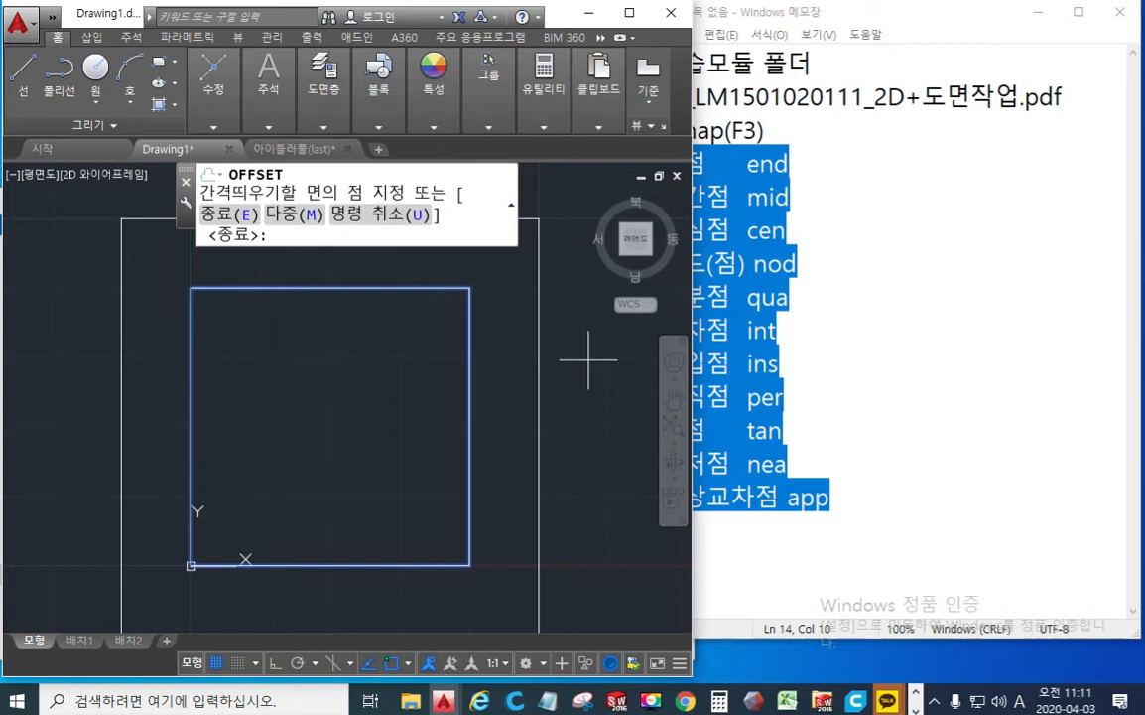
{"action": "left_click", "coordinate": [588, 361]}
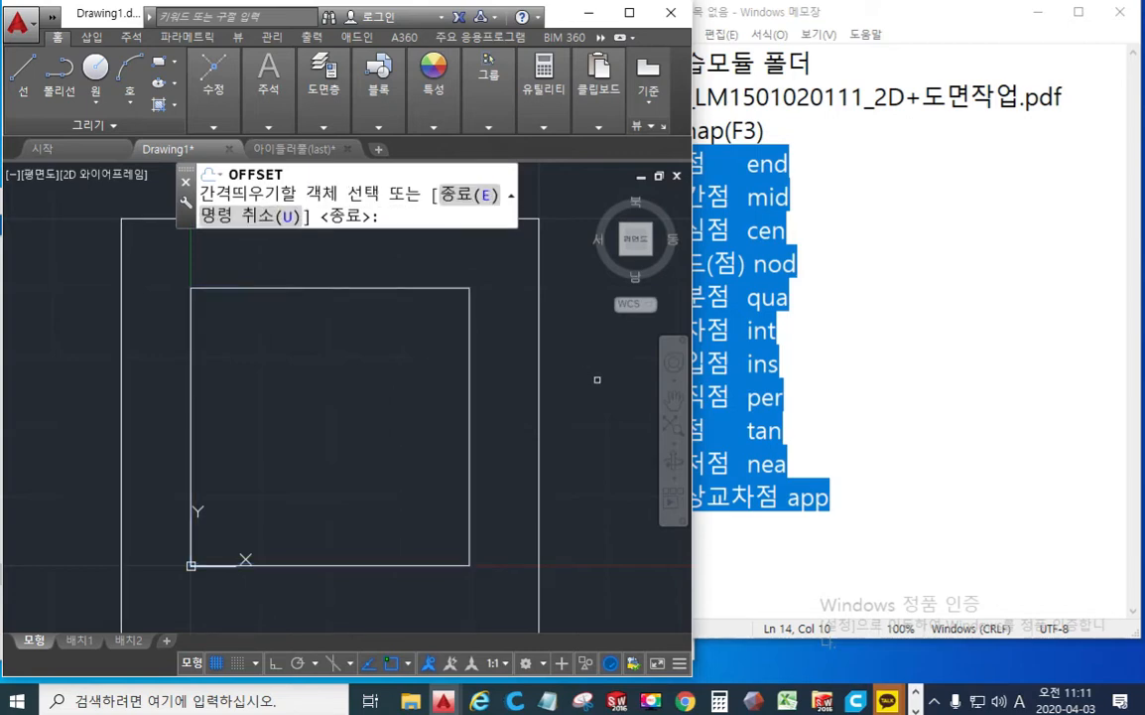
{"action": "key", "text": "Return"}
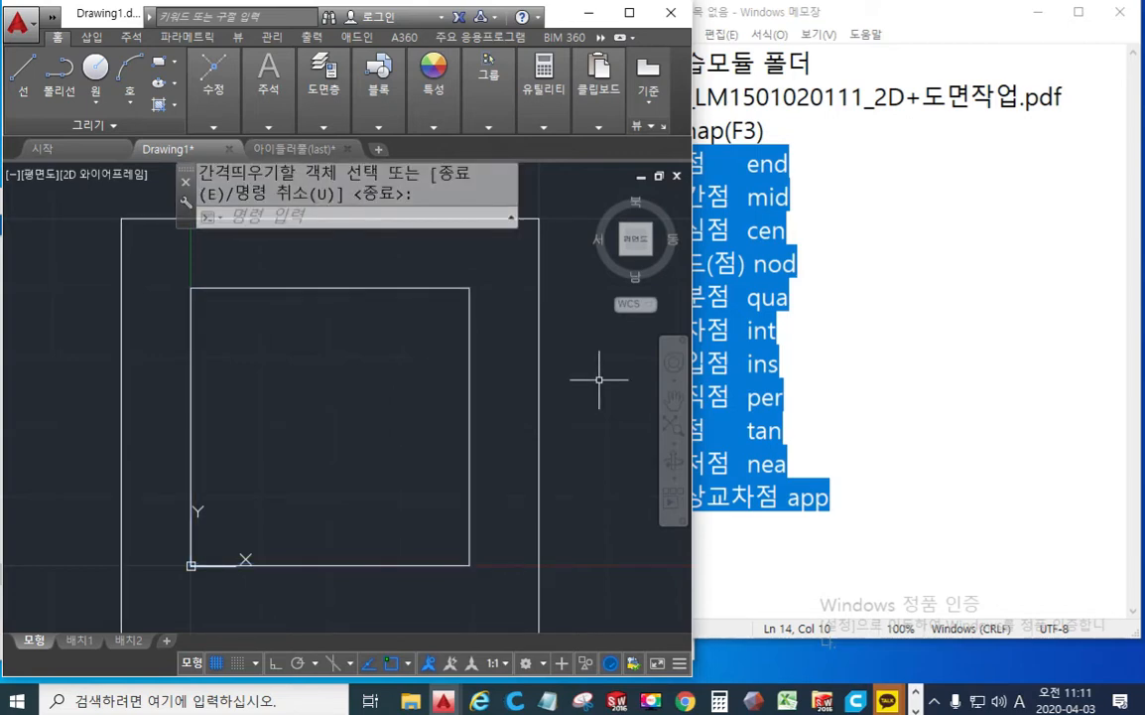
Step: Maximize the AutoCAD window and draw a closed four-sided outline of separate lines, about 53 units wide, to the right of the squares
{"action": "scroll", "coordinate": [598, 380], "scroll_direction": "down", "scroll_amount": 3}
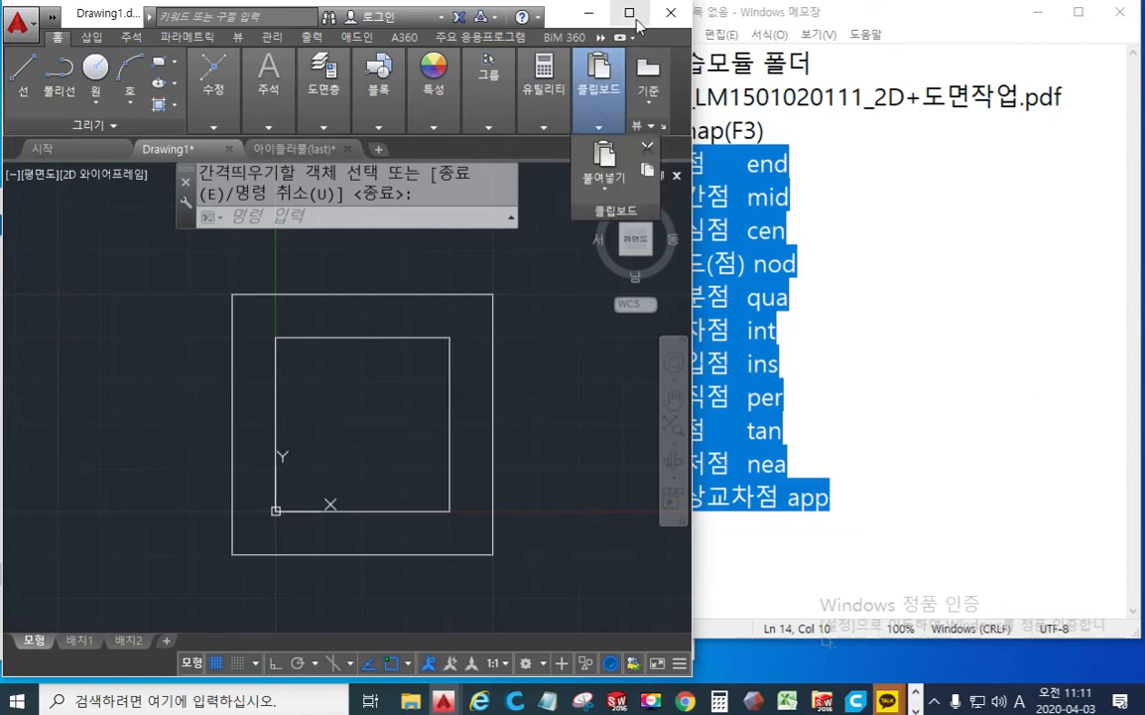
{"action": "double_click", "coordinate": [573, 16]}
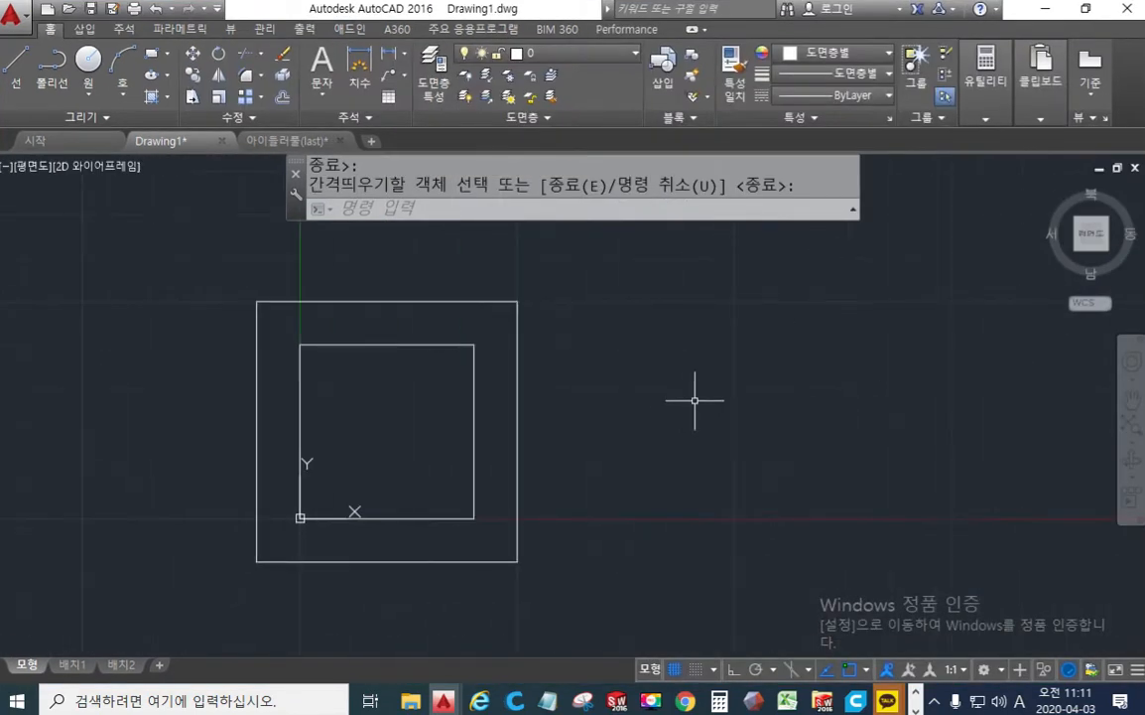
{"action": "type", "text": "1"}
{"action": "key", "text": "Return"}
{"action": "left_click", "coordinate": [601, 406]}
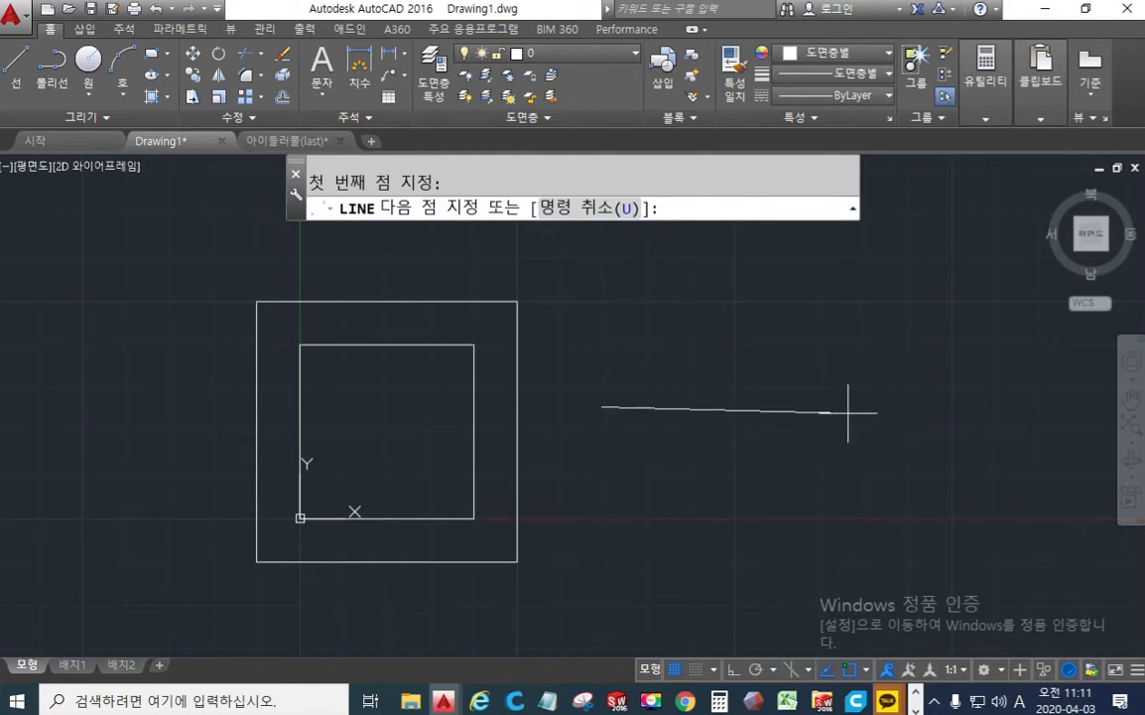
{"action": "left_click", "coordinate": [835, 406], "text": "shift"}
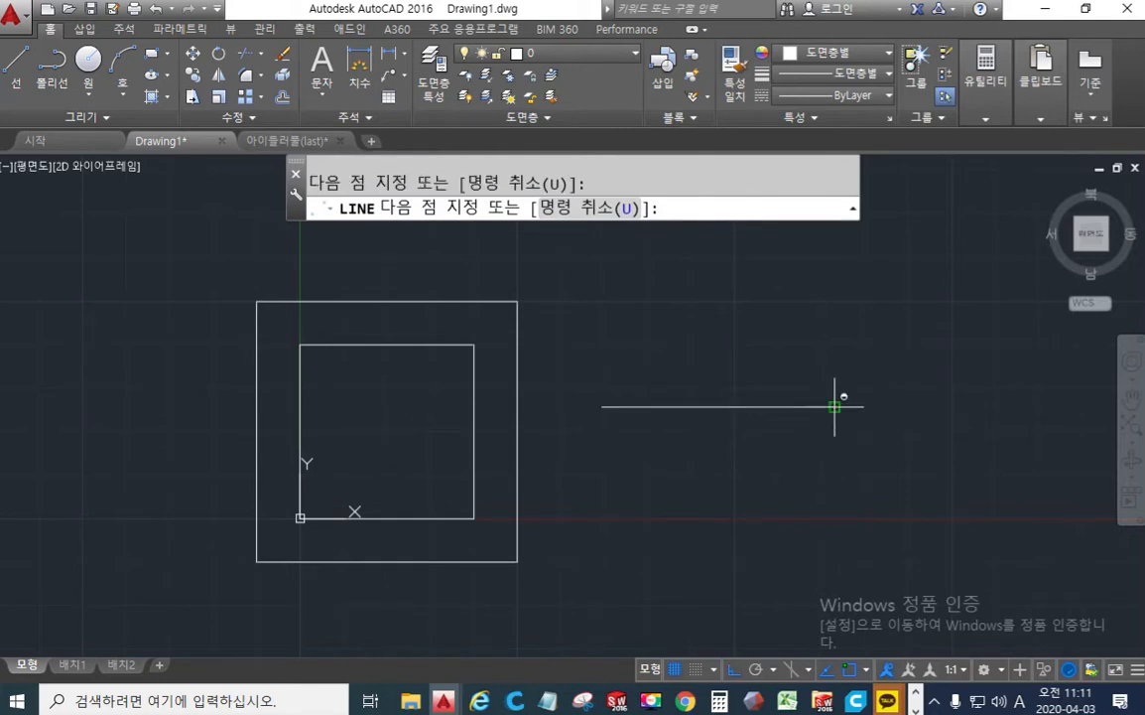
{"action": "left_click", "coordinate": [838, 255], "text": "shift"}
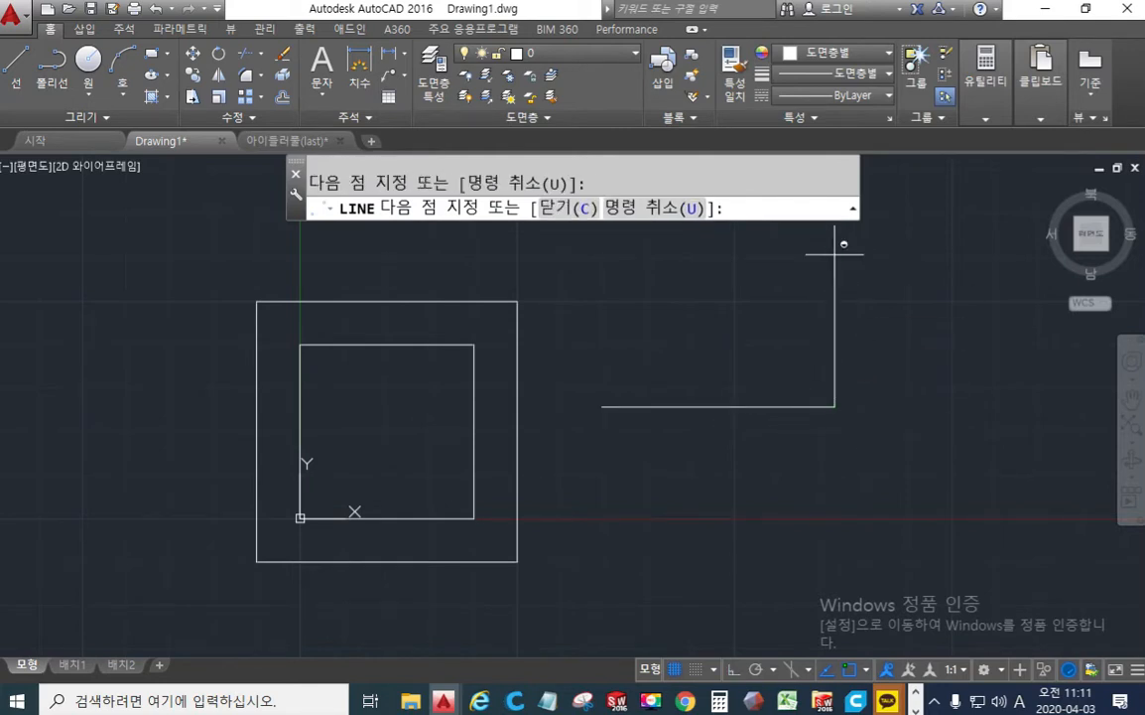
{"action": "left_click", "coordinate": [606, 255], "text": "shift"}
{"action": "type", "text": "c"}
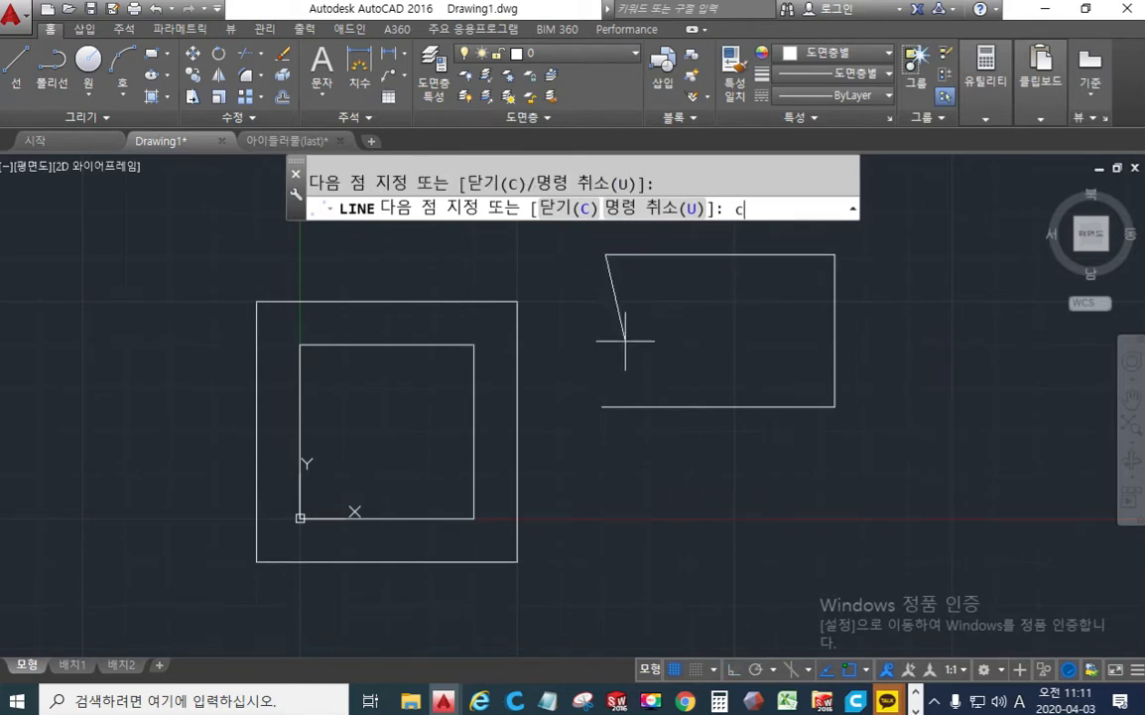
{"action": "key", "text": "Return"}
Step: Offset only the upper line of the new four-line outline upward by 10 units
{"action": "middle_click_drag", "start_coordinate": [649, 344], "coordinate": [717, 399]}
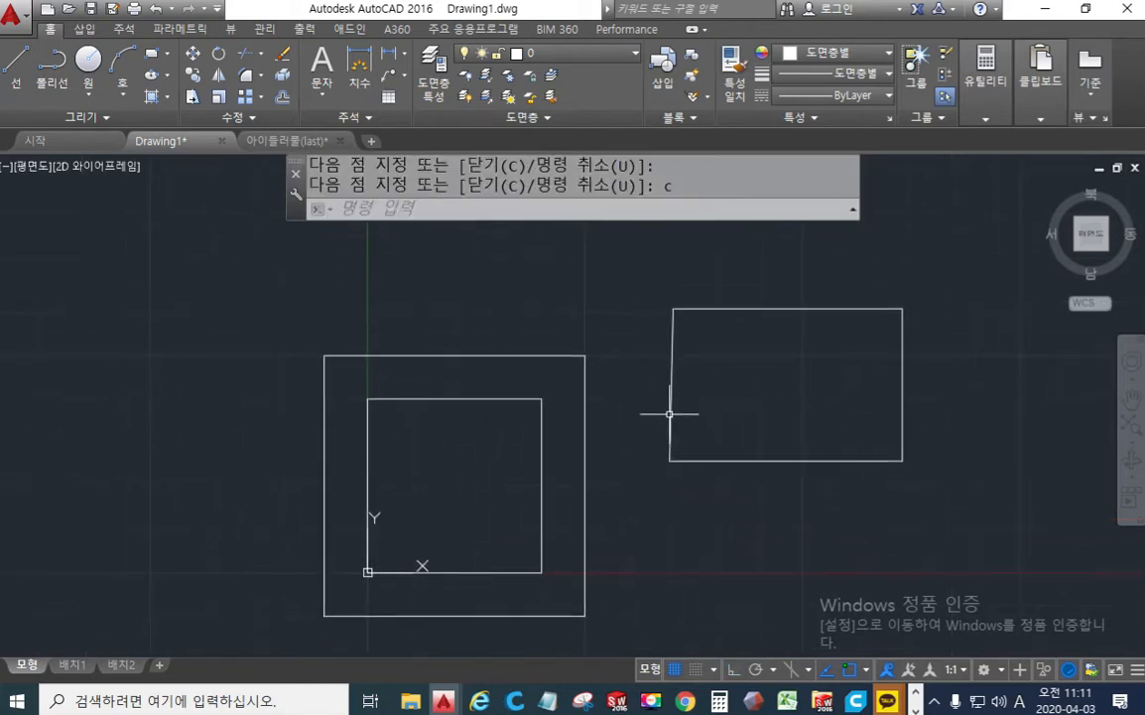
{"action": "left_click", "coordinate": [744, 309]}
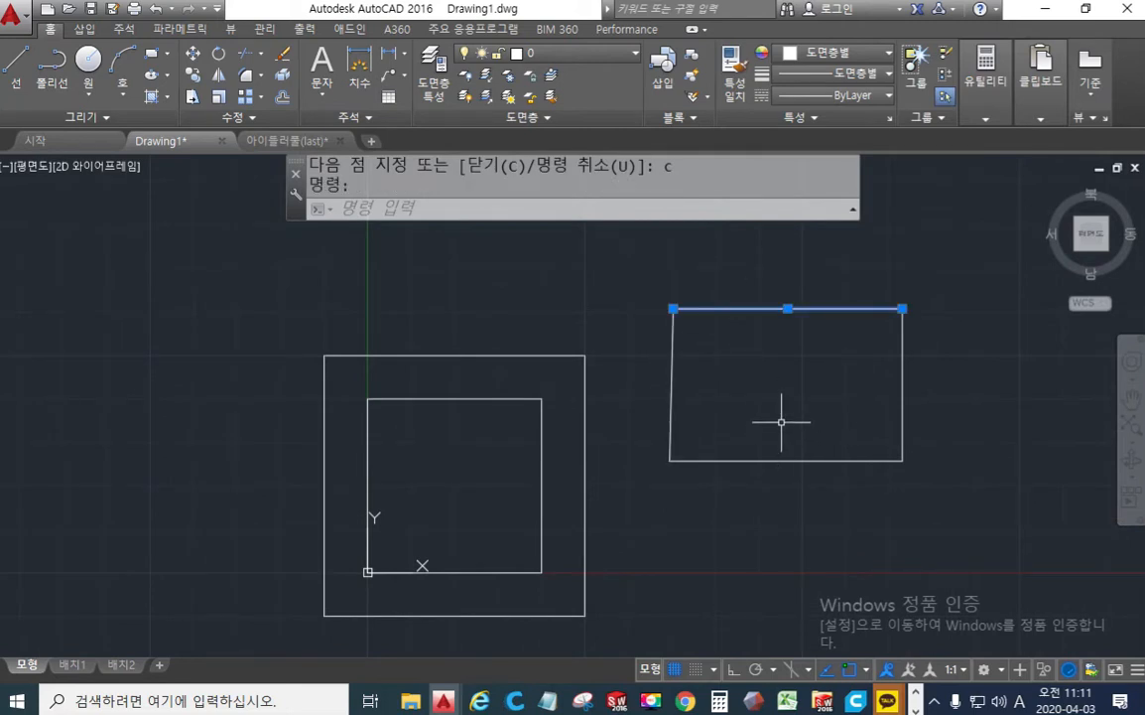
{"action": "key", "text": "Escape"}
{"action": "type", "text": "o"}
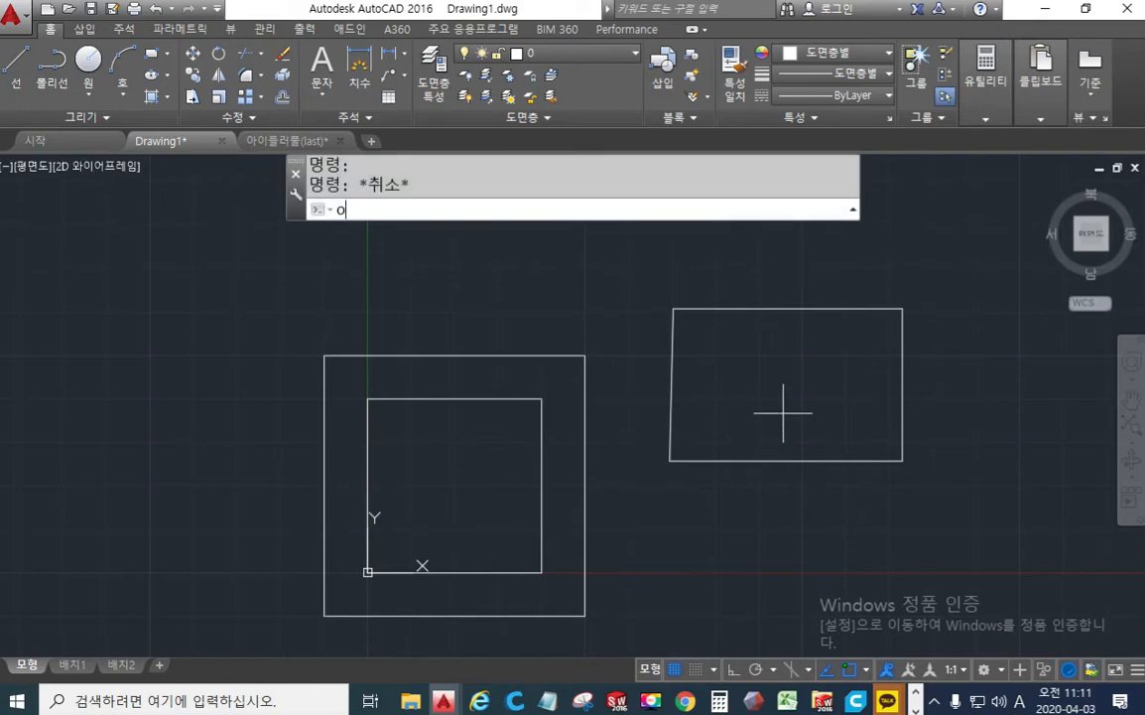
{"action": "key", "text": "Return"}
{"action": "key", "text": "Return"}
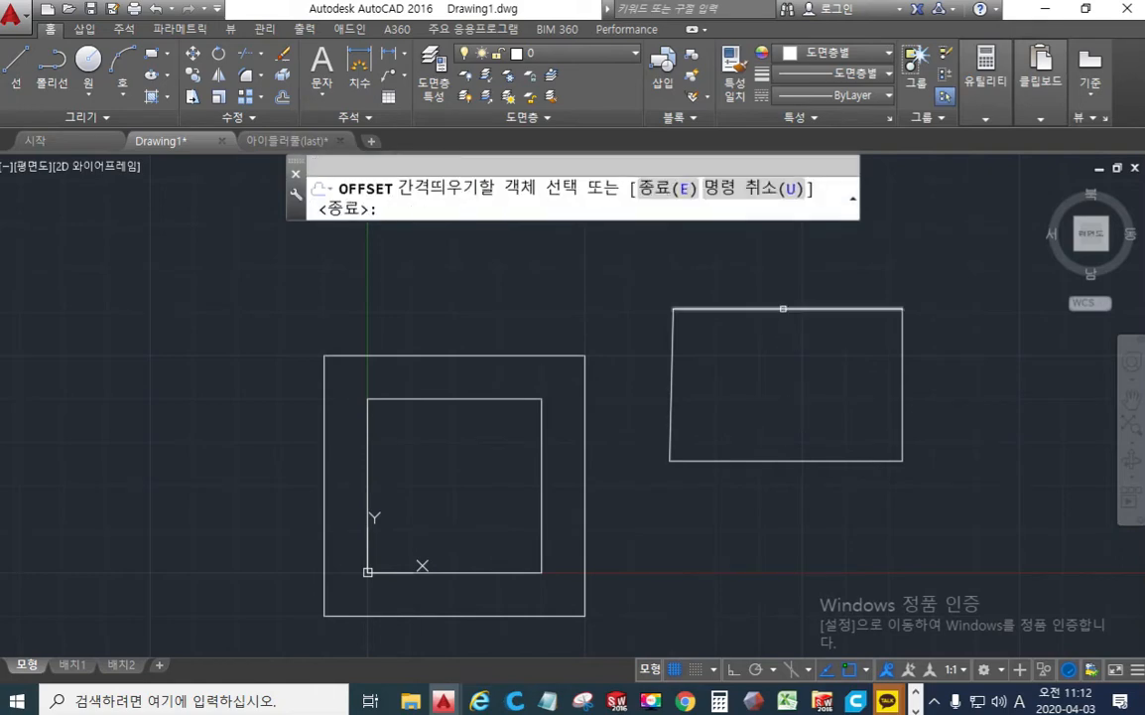
{"action": "left_click", "coordinate": [783, 308]}
{"action": "left_click", "coordinate": [786, 254]}
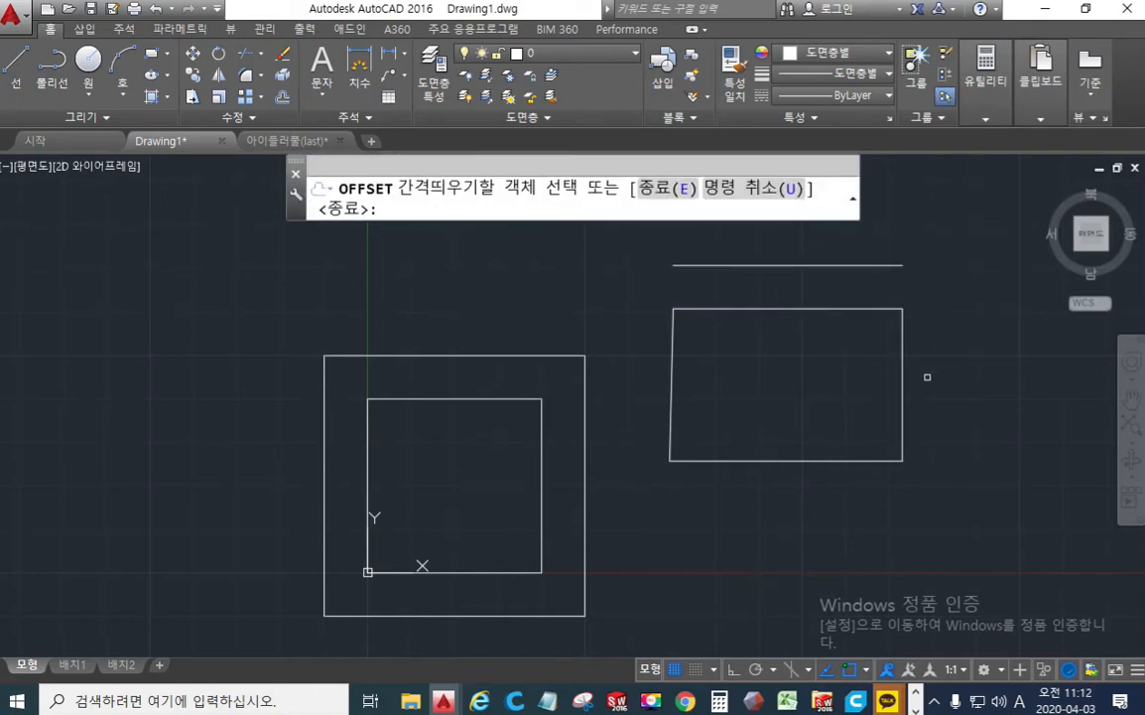
{"action": "key", "text": "Return"}
Step: Show the properties of the offset line, circle its object type and write "선" in red, and clear the annotations
{"action": "middle_click_drag", "start_coordinate": [925, 375], "coordinate": [723, 373]}
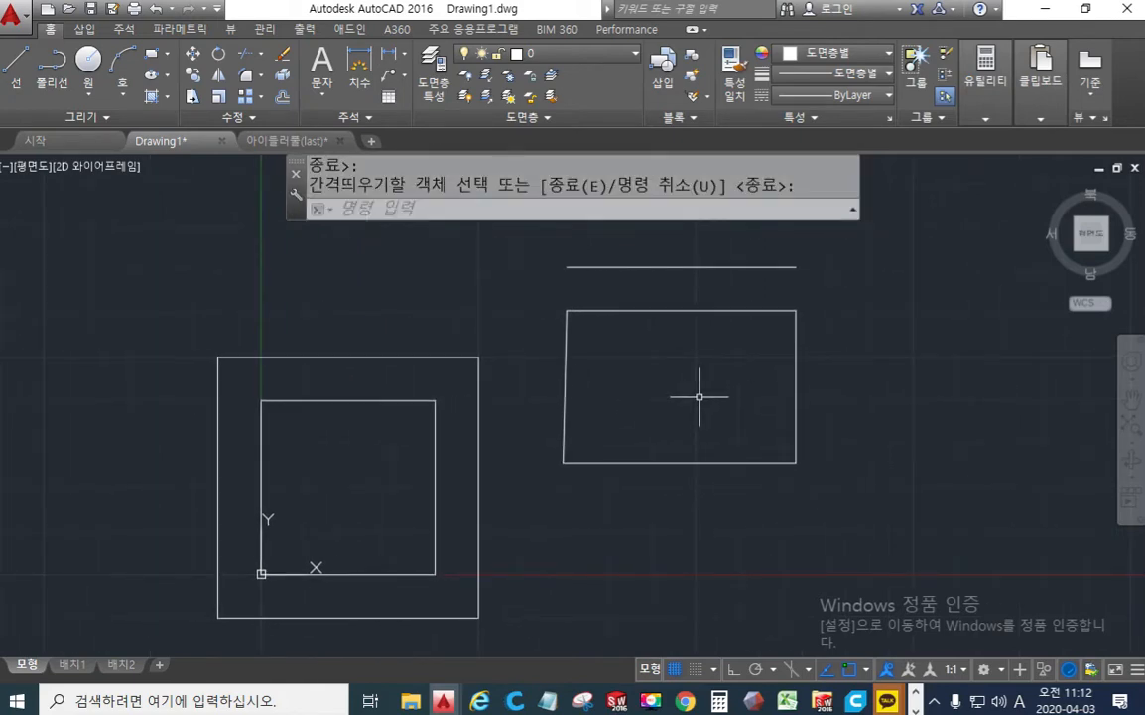
{"action": "key", "text": "ctrl+1"}
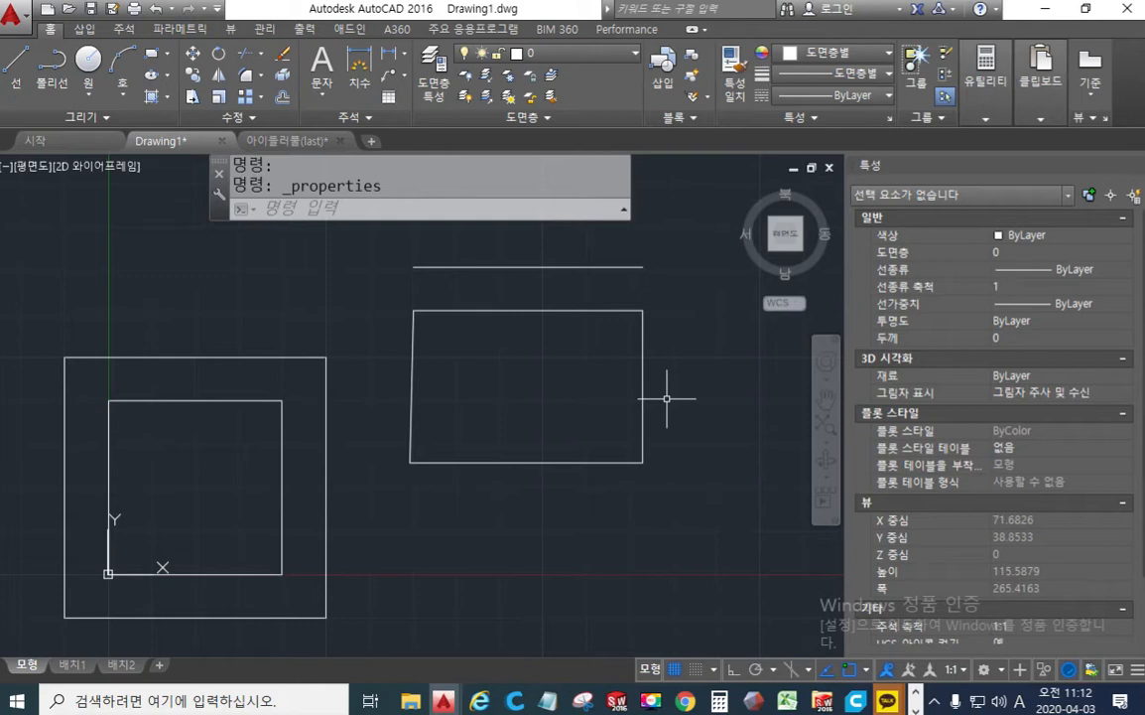
{"action": "left_click", "coordinate": [490, 266]}
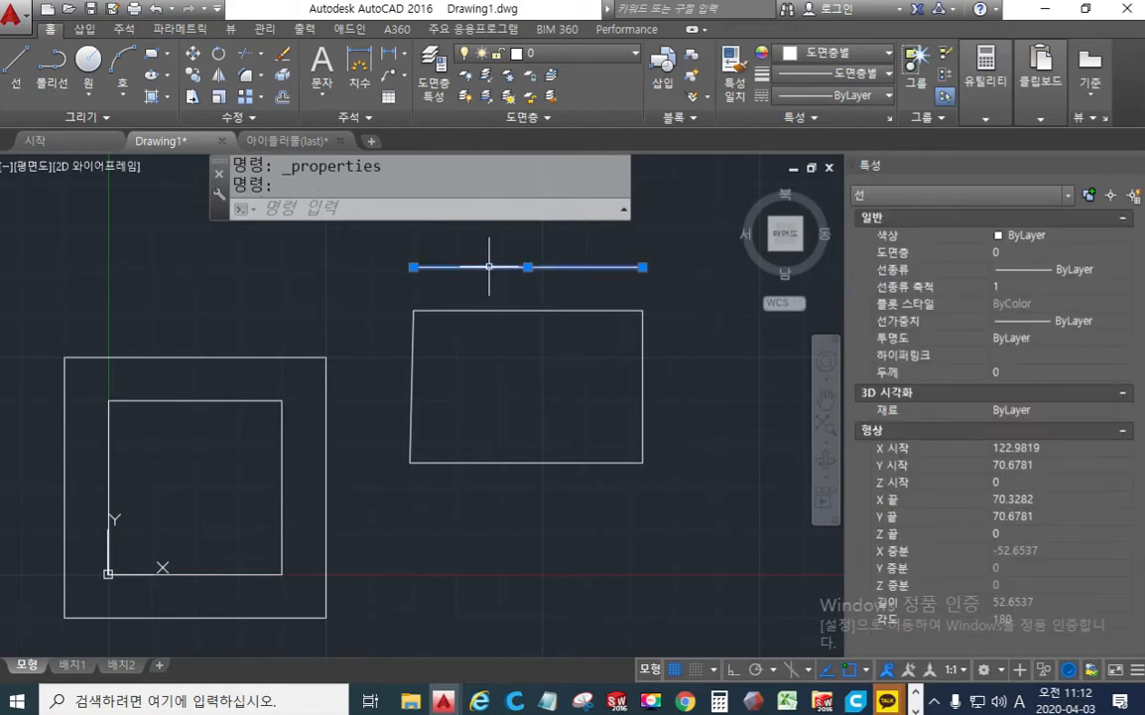
{"action": "key", "text": "F12"}
{"action": "mouse_move", "coordinate": [903, 201]}
{"action": "left_mouse_down"}
{"action": "mouse_move", "coordinate": [858, 217]}
{"action": "mouse_move", "coordinate": [903, 189]}
{"action": "mouse_move", "coordinate": [898, 216]}
{"action": "left_mouse_up"}
{"action": "mouse_move", "coordinate": [946, 177]}
{"action": "left_mouse_down"}
{"action": "mouse_move", "coordinate": [922, 201]}
{"action": "mouse_move", "coordinate": [953, 203]}
{"action": "mouse_move", "coordinate": [982, 179]}
{"action": "mouse_move", "coordinate": [984, 228]}
{"action": "left_mouse_up"}
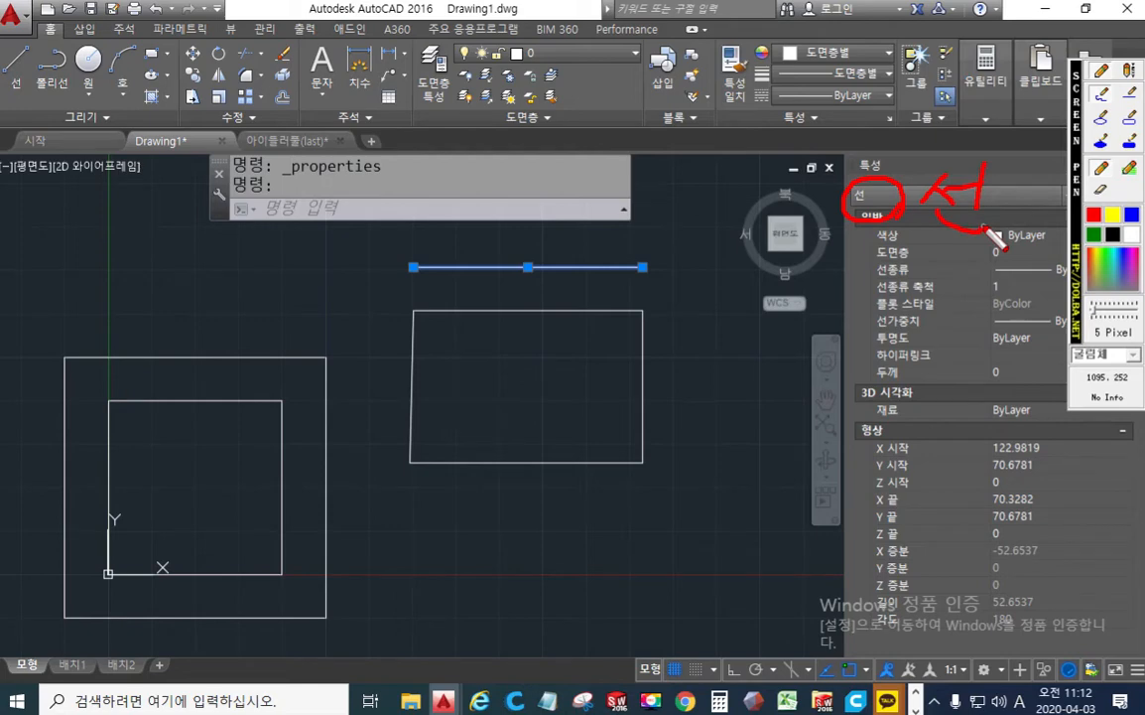
{"action": "key", "text": "F12"}
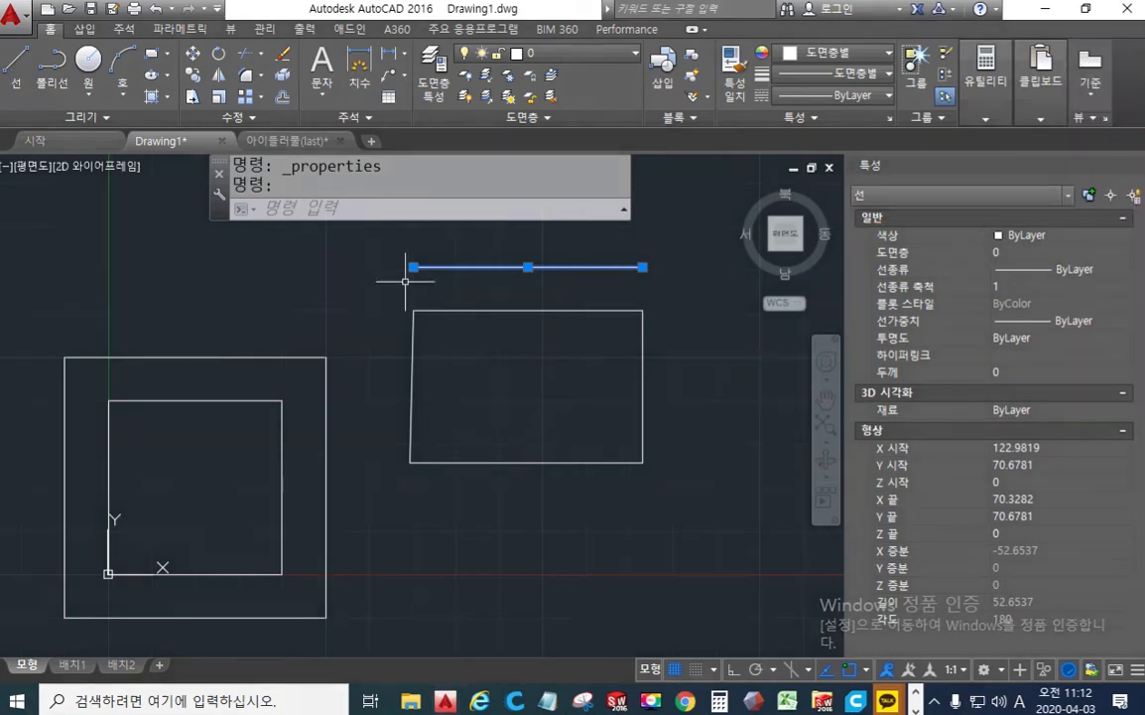
Step: Show the outer square's properties, circle its object type in red, and clear the annotation and the selection
{"action": "middle_click_drag", "start_coordinate": [250, 334], "coordinate": [404, 303]}
{"action": "key", "text": "Escape"}
{"action": "middle_click_drag", "start_coordinate": [322, 329], "coordinate": [336, 287]}
{"action": "scroll", "coordinate": [348, 324], "scroll_direction": "up", "scroll_amount": 2}
{"action": "scroll", "coordinate": [342, 297], "scroll_direction": "down", "scroll_amount": 1}
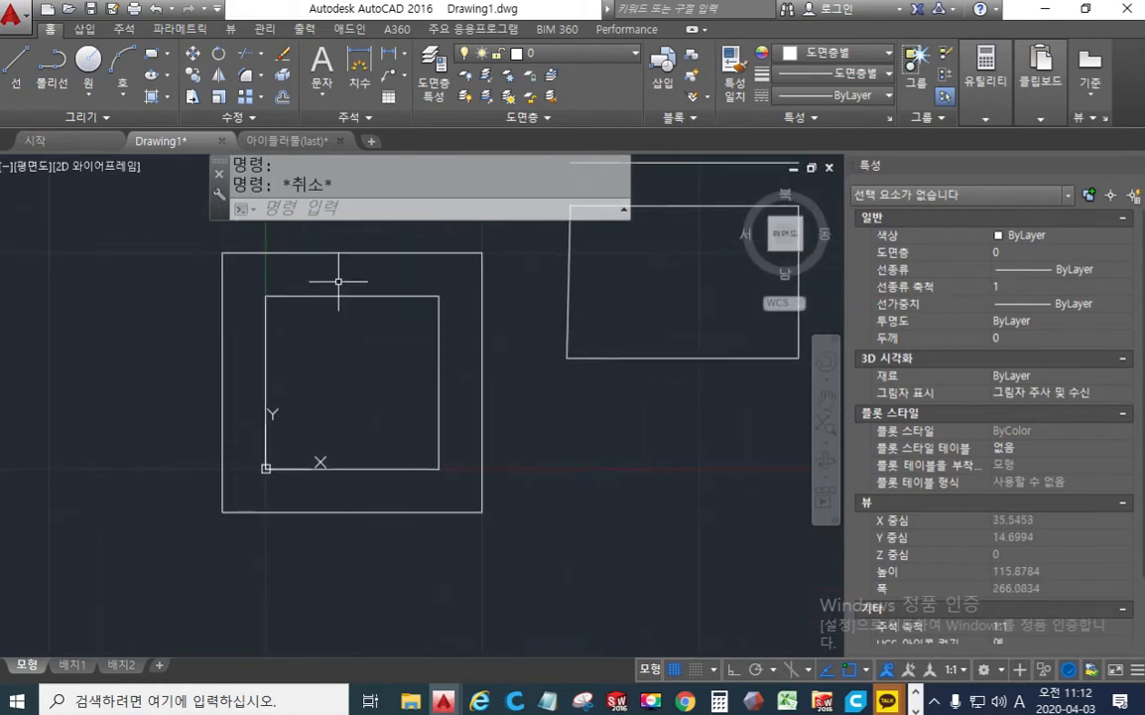
{"action": "left_click", "coordinate": [341, 255]}
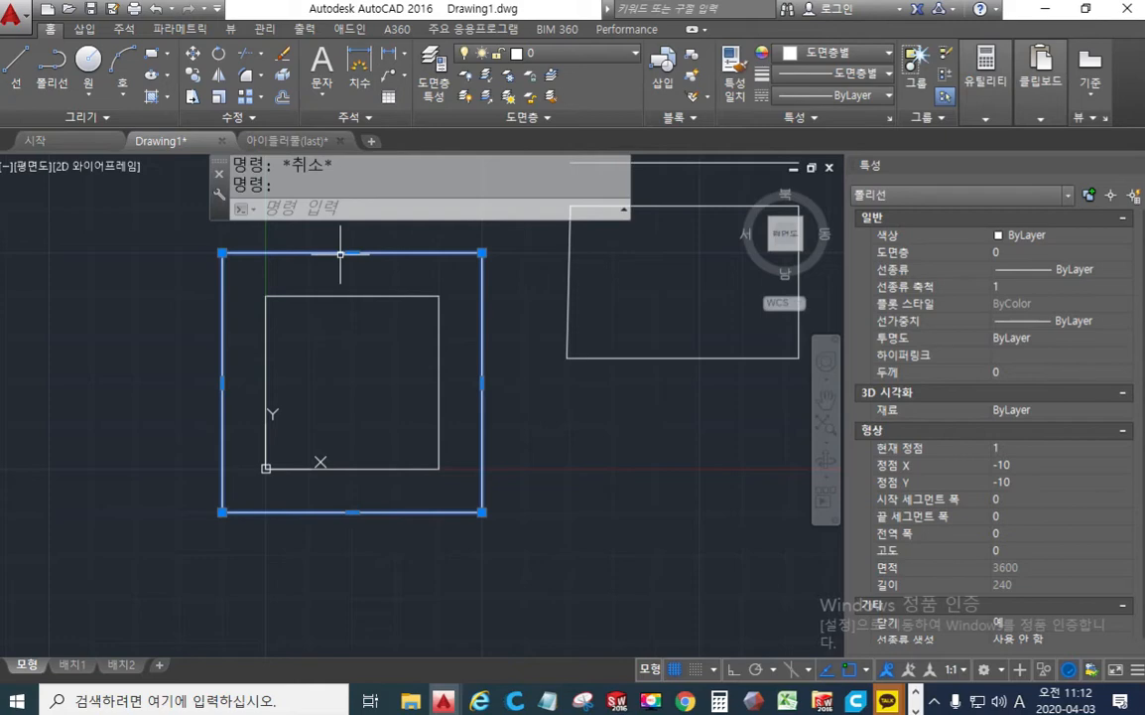
{"action": "key", "text": "F9"}
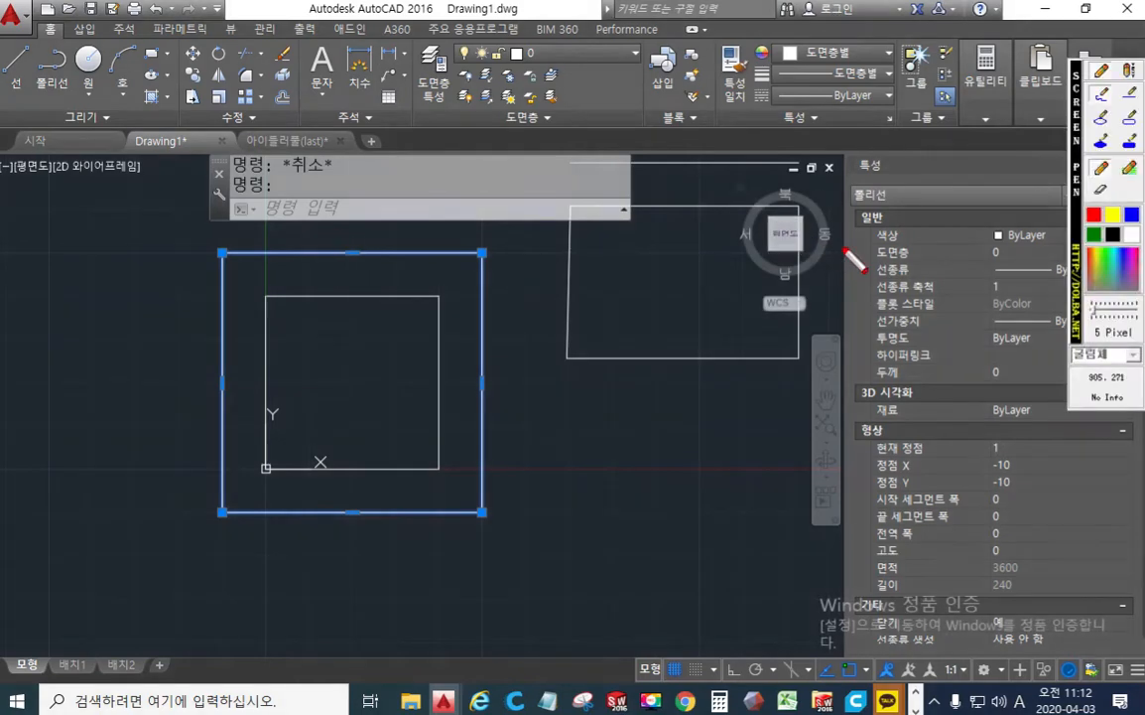
{"action": "mouse_move", "coordinate": [908, 200]}
{"action": "left_mouse_down"}
{"action": "mouse_move", "coordinate": [851, 186]}
{"action": "mouse_move", "coordinate": [905, 190]}
{"action": "mouse_move", "coordinate": [900, 211]}
{"action": "left_mouse_up"}
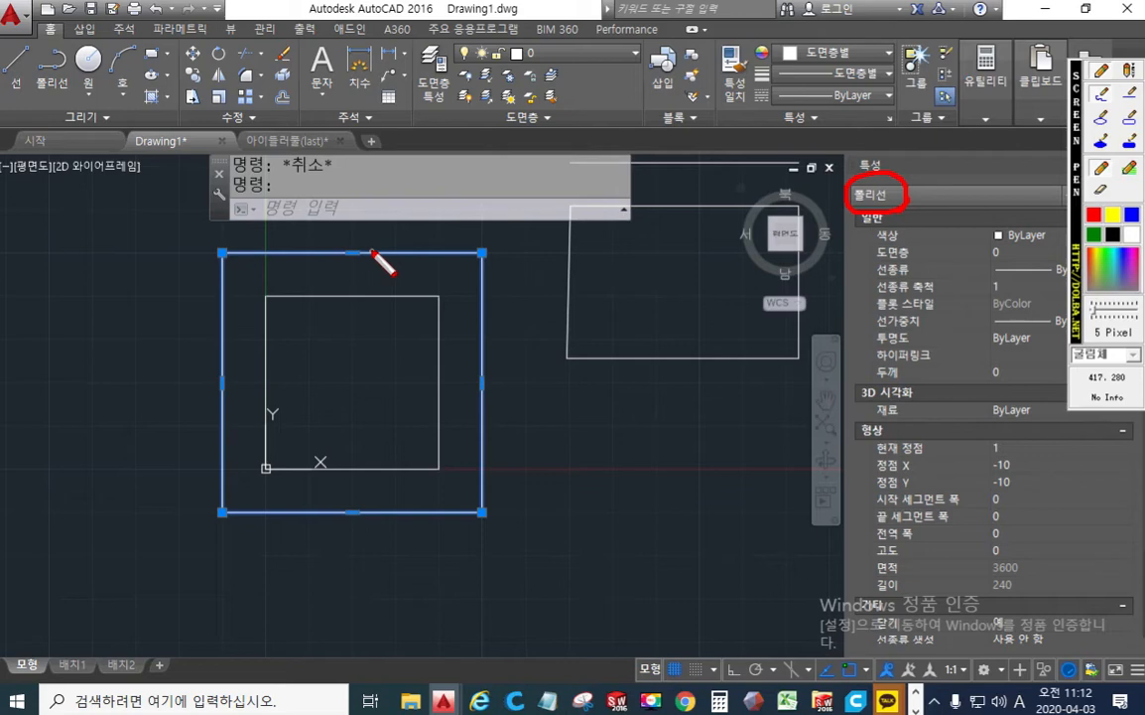
{"action": "key", "text": "Escape"}
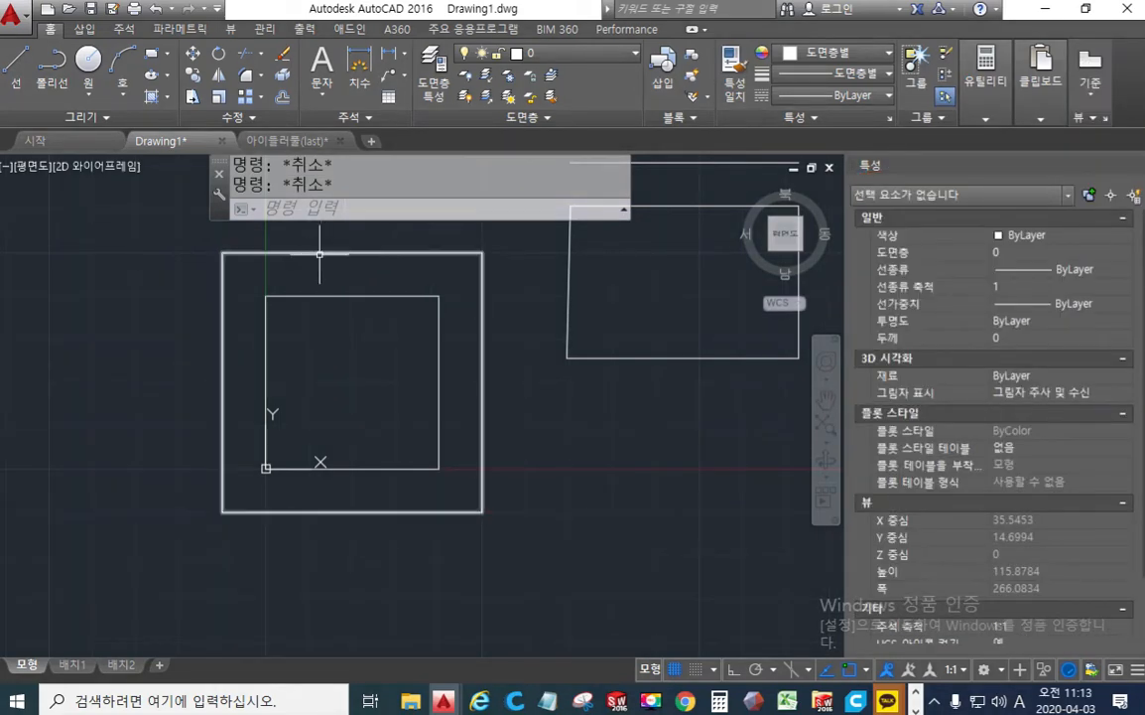
Step: Explode the outer square into separate lines
{"action": "mouse_move", "coordinate": [320, 254]}
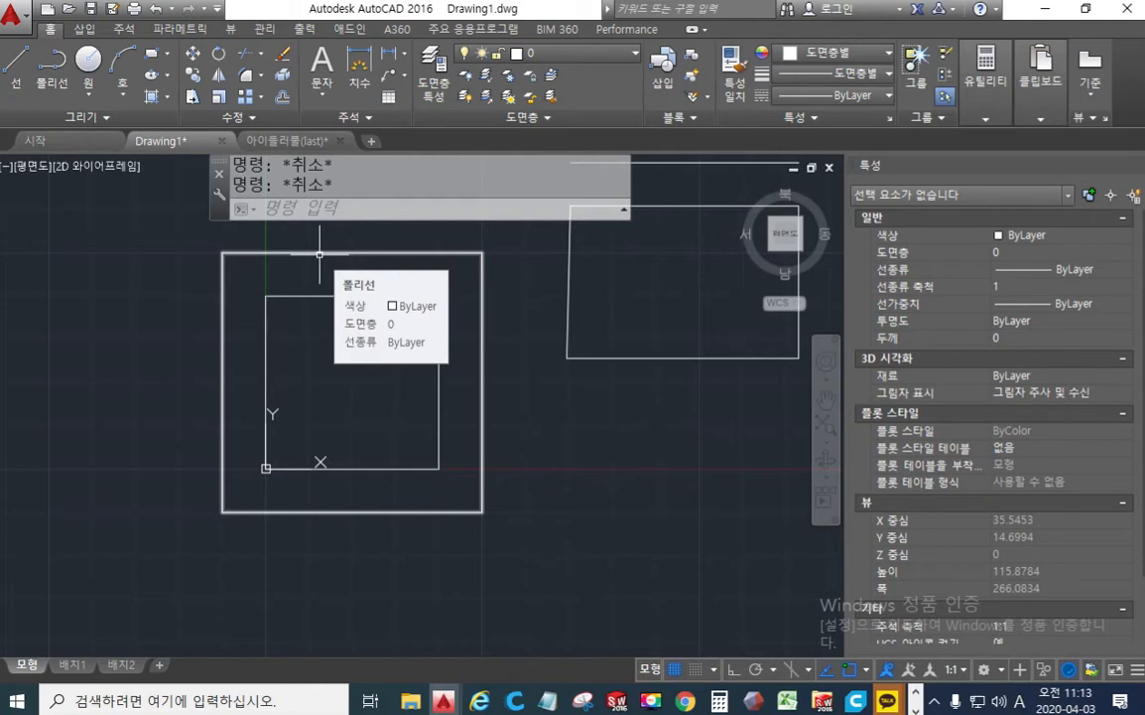
{"action": "type", "text": "X"}
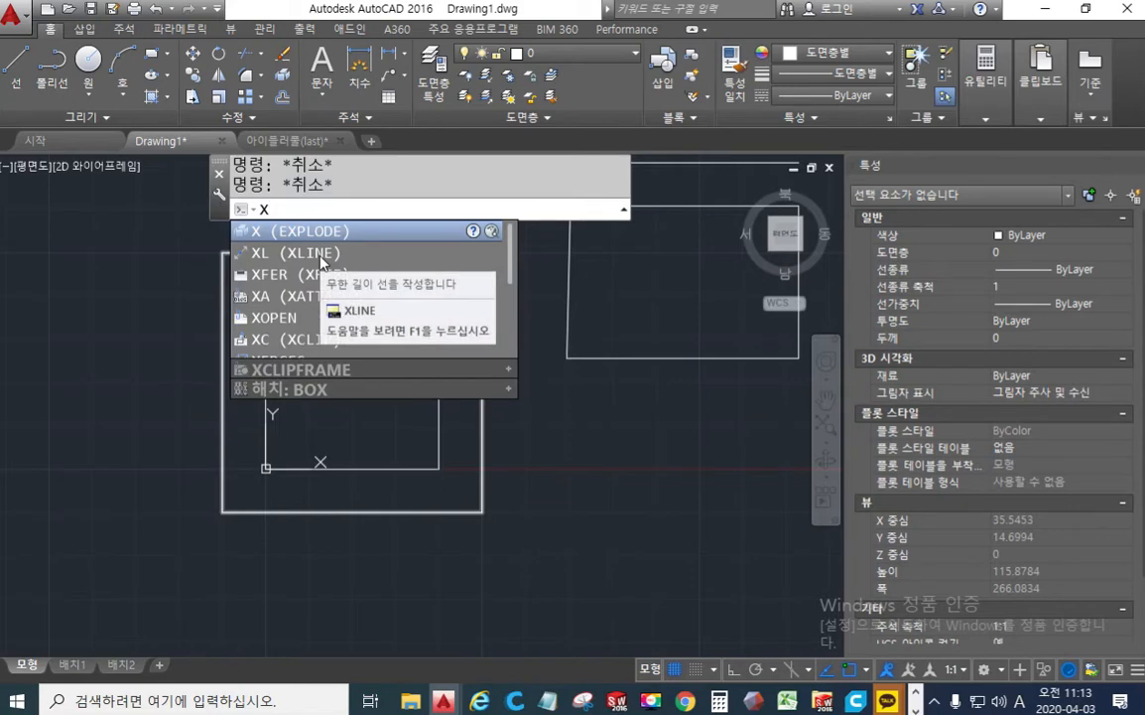
{"action": "key", "text": "Return"}
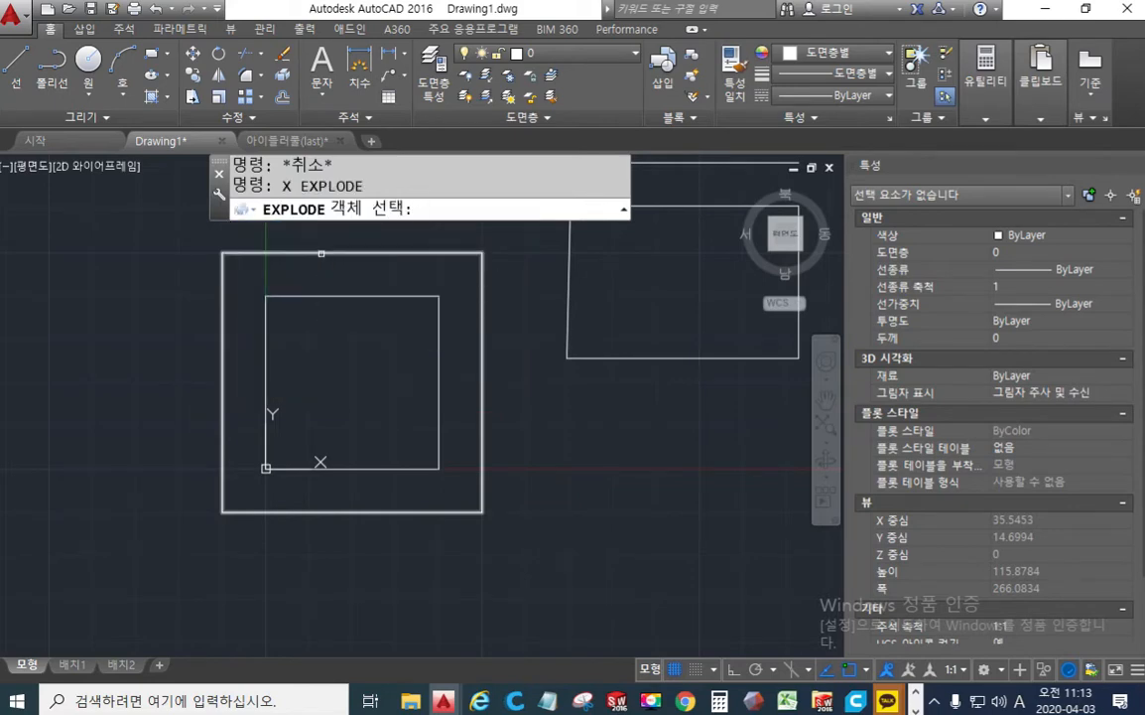
{"action": "left_click", "coordinate": [321, 254]}
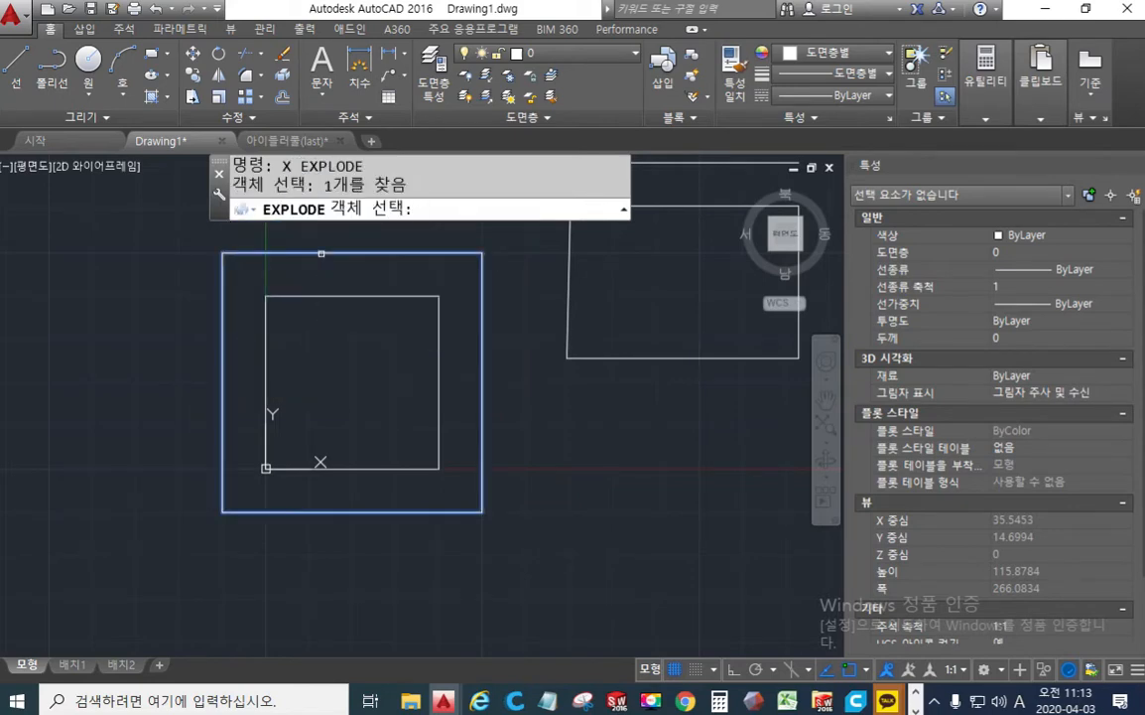
{"action": "key", "text": "Return"}
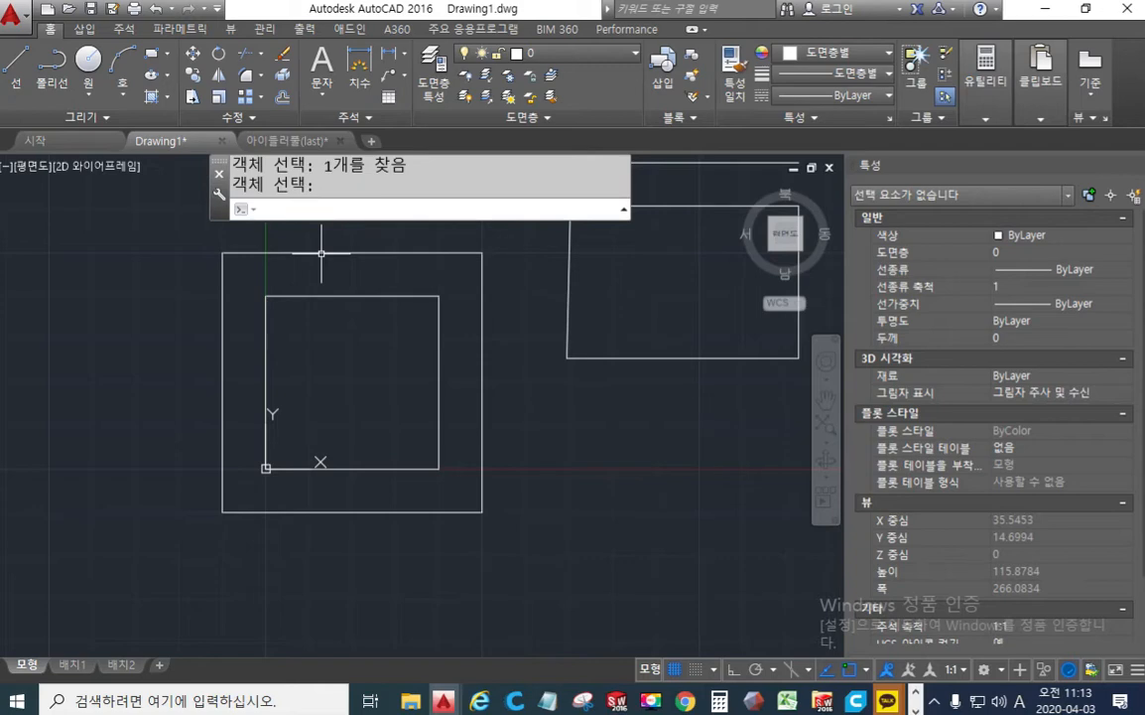
Step: Check the object type of the exploded square's upper edge, mark both in red, and clear the annotations and the selection
{"action": "key", "text": "Return"}
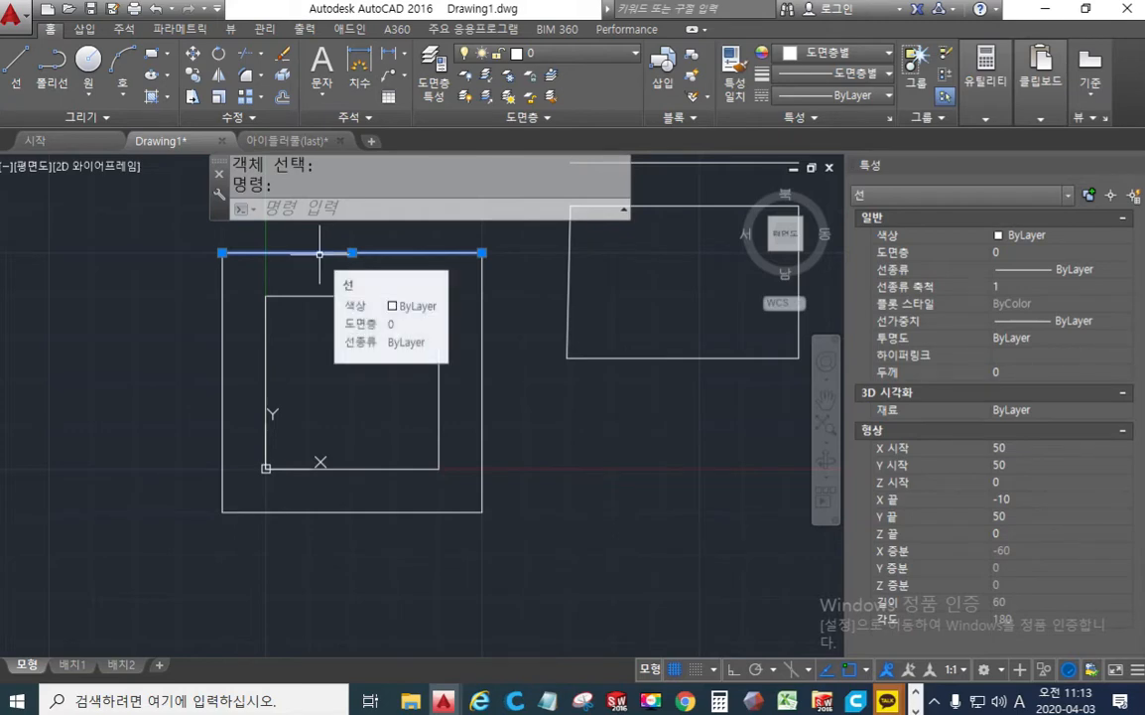
{"action": "key", "text": "F12"}
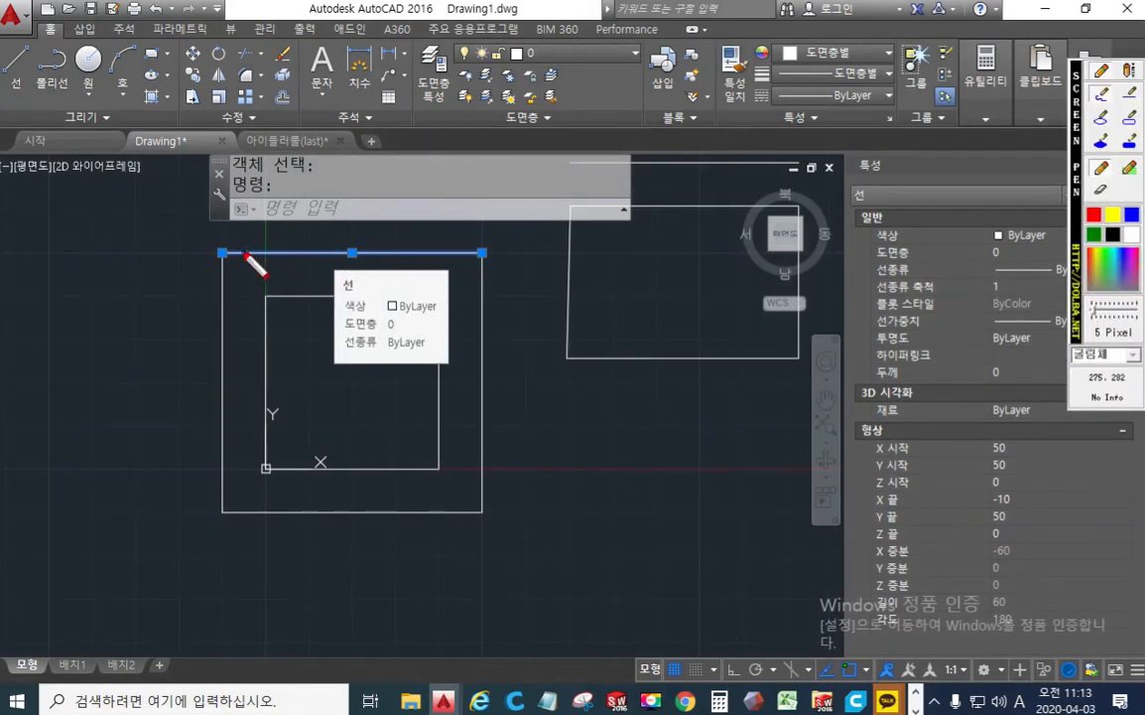
{"action": "left_click_drag", "start_coordinate": [243, 253], "coordinate": [454, 256]}
{"action": "mouse_move", "coordinate": [879, 206]}
{"action": "left_mouse_down"}
{"action": "mouse_move", "coordinate": [856, 193]}
{"action": "mouse_move", "coordinate": [917, 224]}
{"action": "left_mouse_up"}
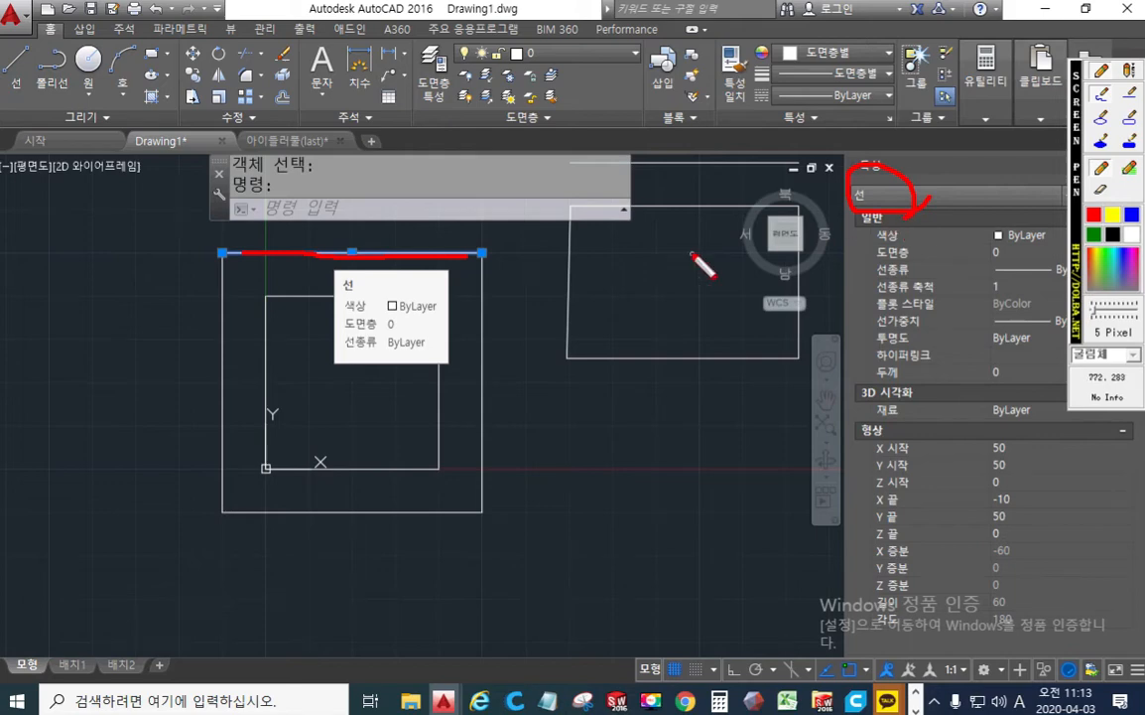
{"action": "key", "text": "Escape"}
{"action": "key", "text": "Escape"}
{"action": "key", "text": "Escape"}
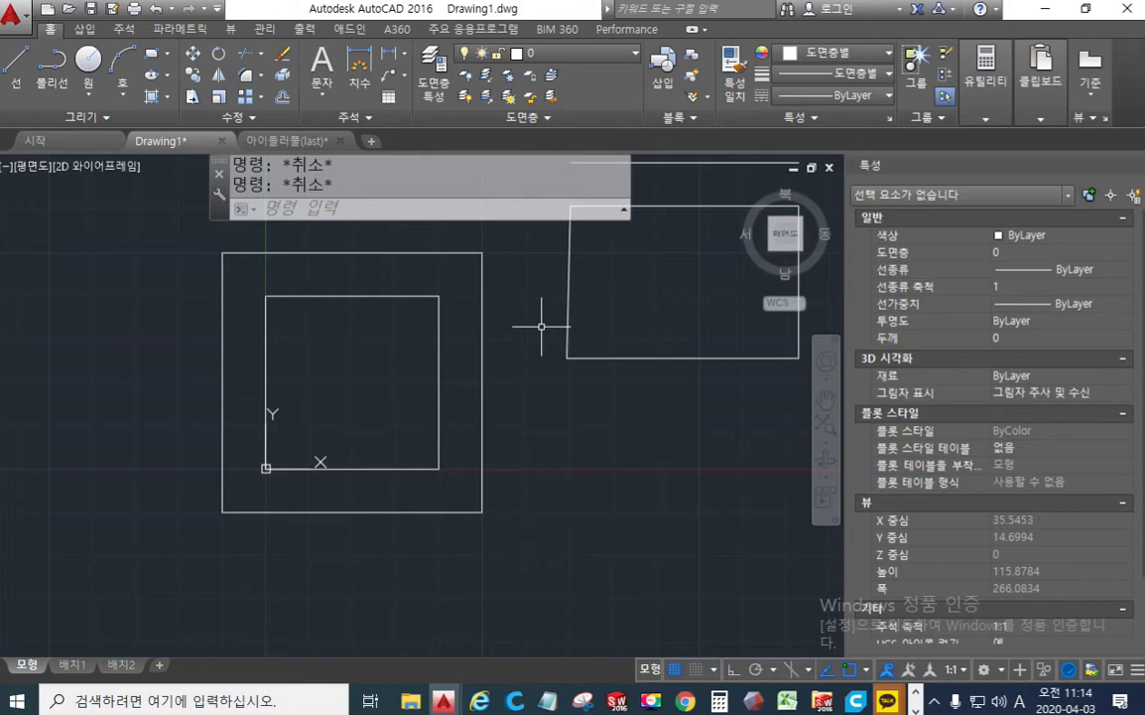
Step: Convert the outer square's right edge from a line to a polyline with PEDIT
{"action": "type", "text": "PE"}
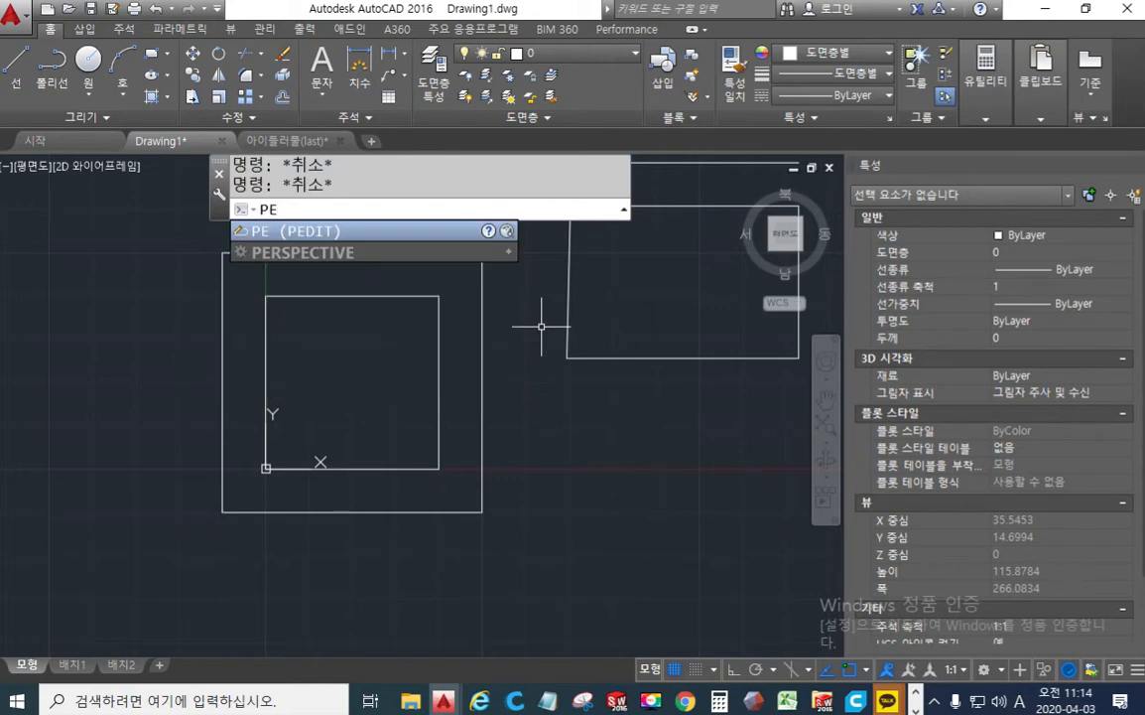
{"action": "key", "text": "Return"}
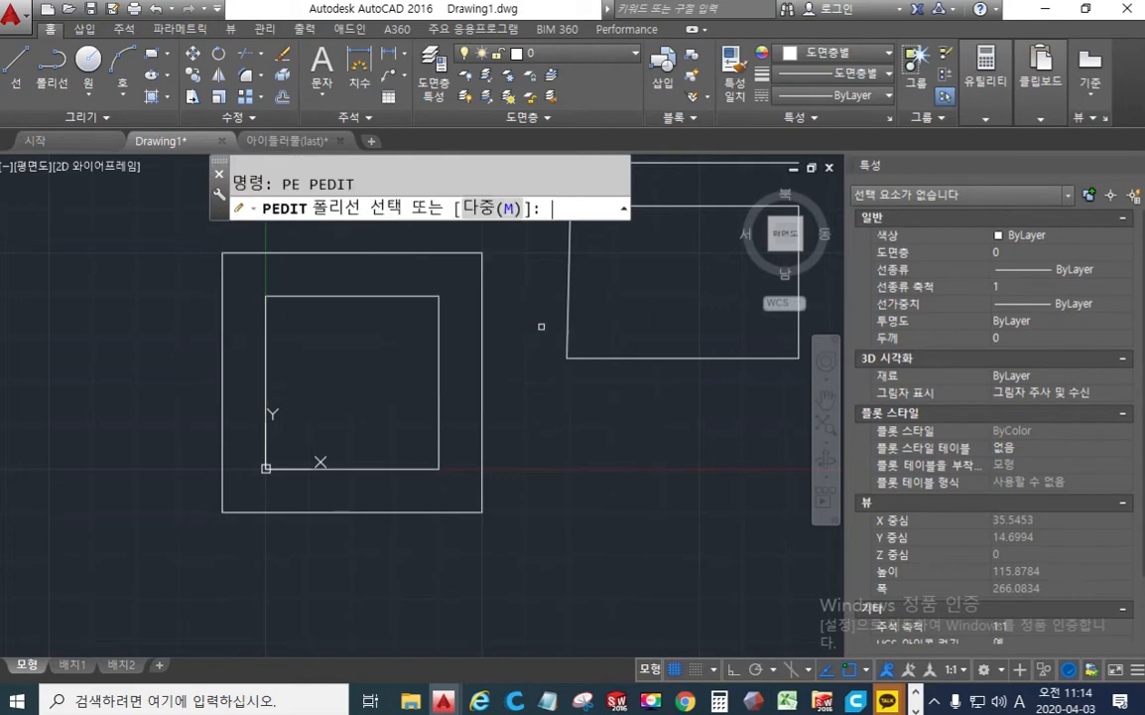
{"action": "left_click", "coordinate": [482, 339]}
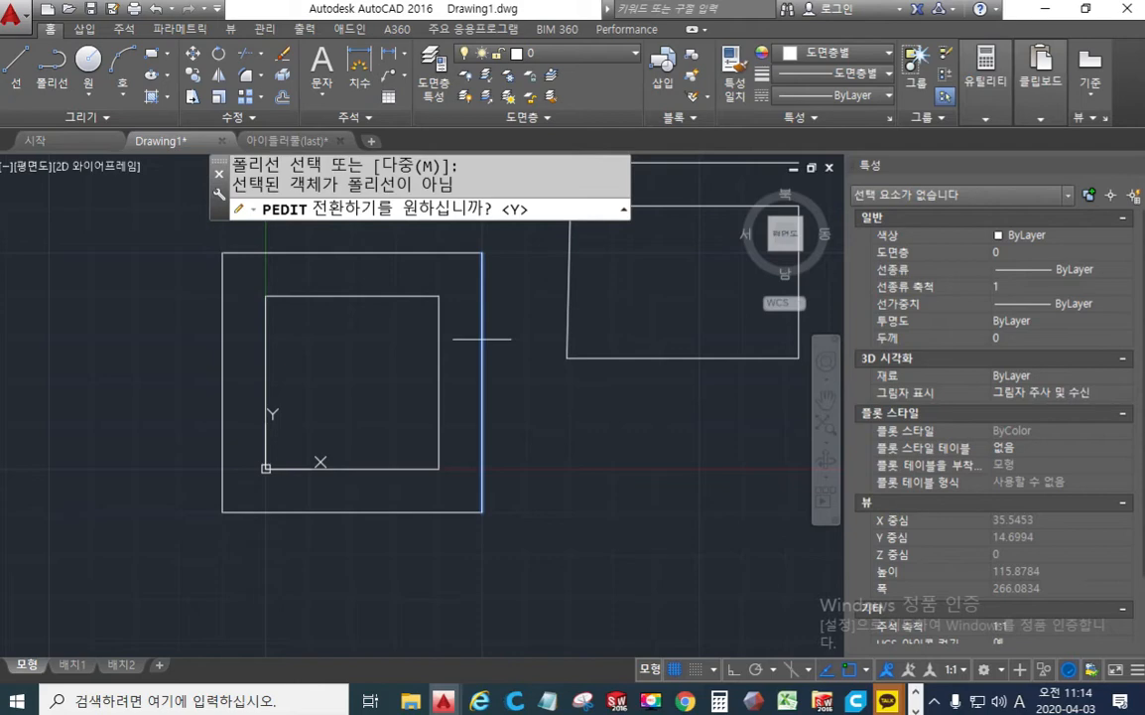
{"action": "type", "text": "y"}
{"action": "key", "text": "Return"}
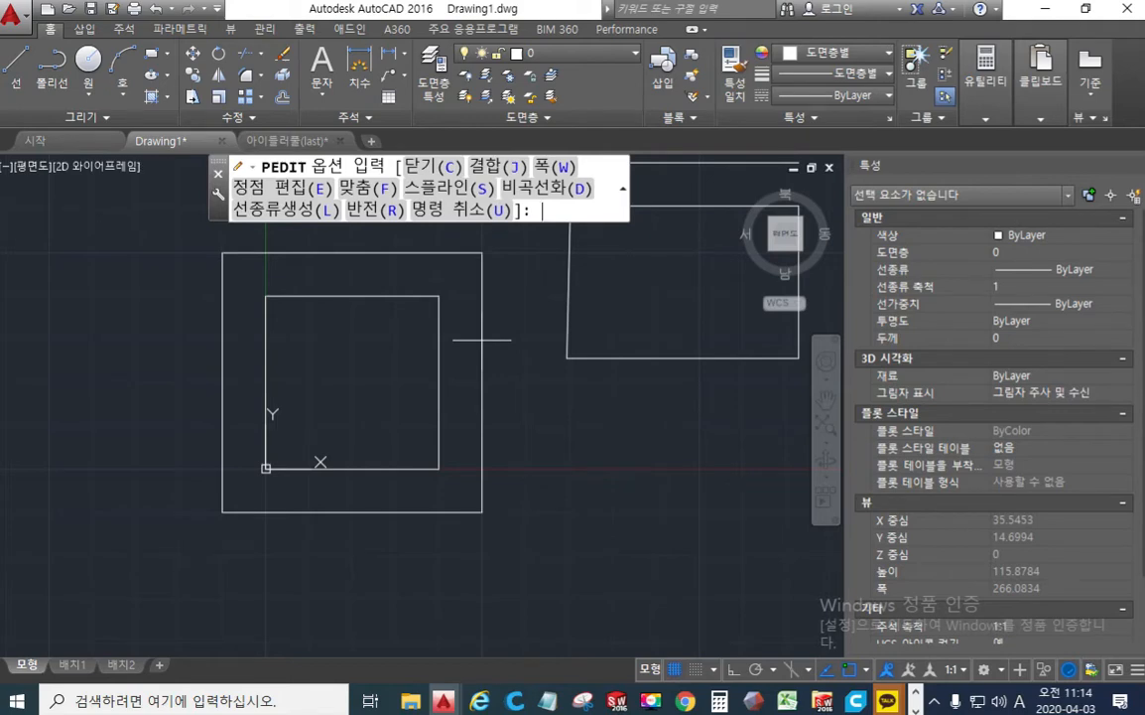
Step: Join the outer square's other edges to the converted right edge, making one closed polyline
{"action": "type", "text": "j"}
{"action": "key", "text": "Return"}
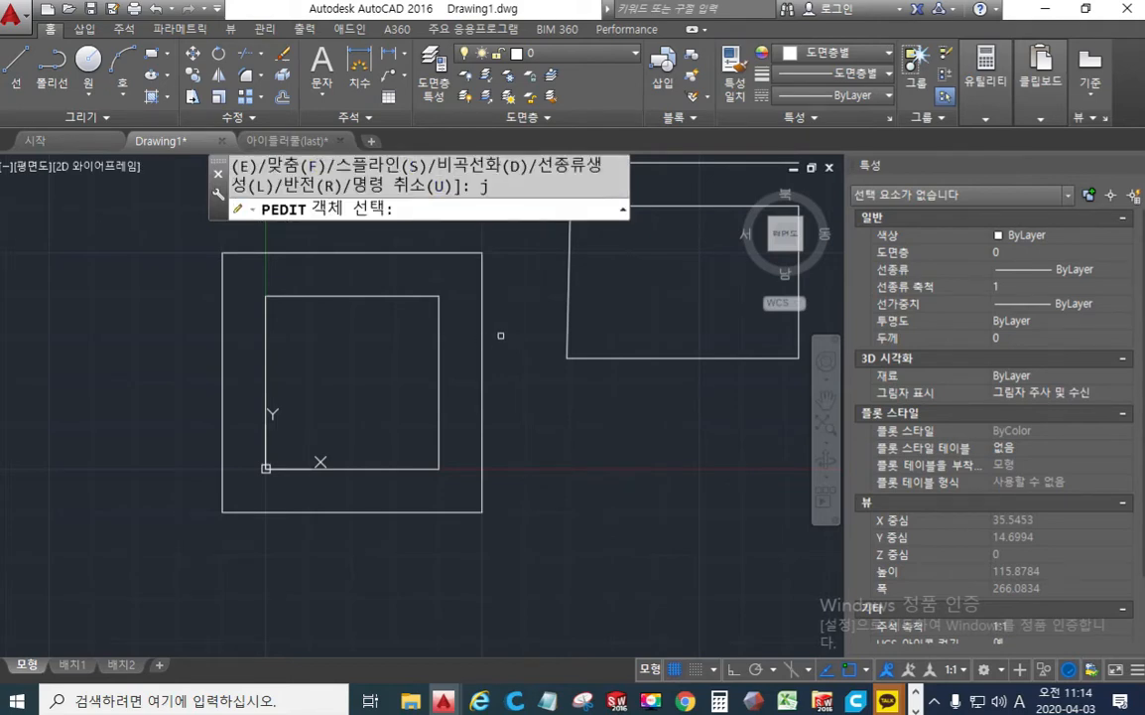
{"action": "left_click", "coordinate": [506, 298]}
{"action": "left_click", "coordinate": [476, 238]}
{"action": "left_click", "coordinate": [288, 537]}
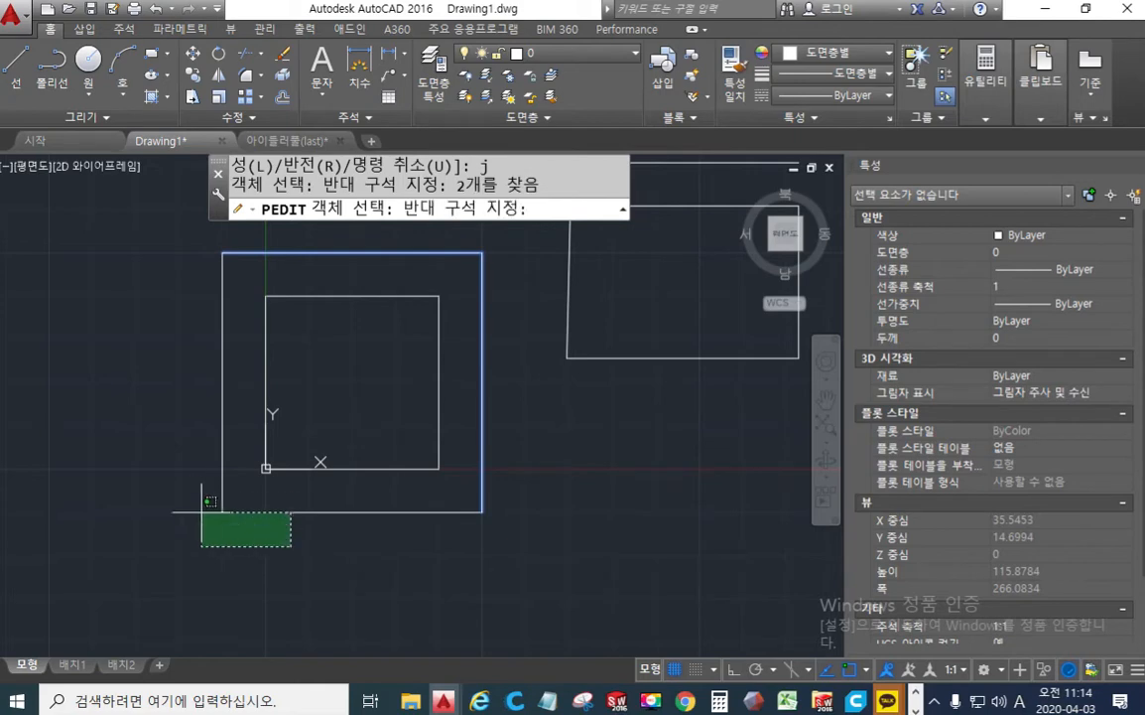
{"action": "left_click", "coordinate": [198, 506]}
{"action": "key", "text": "Return"}
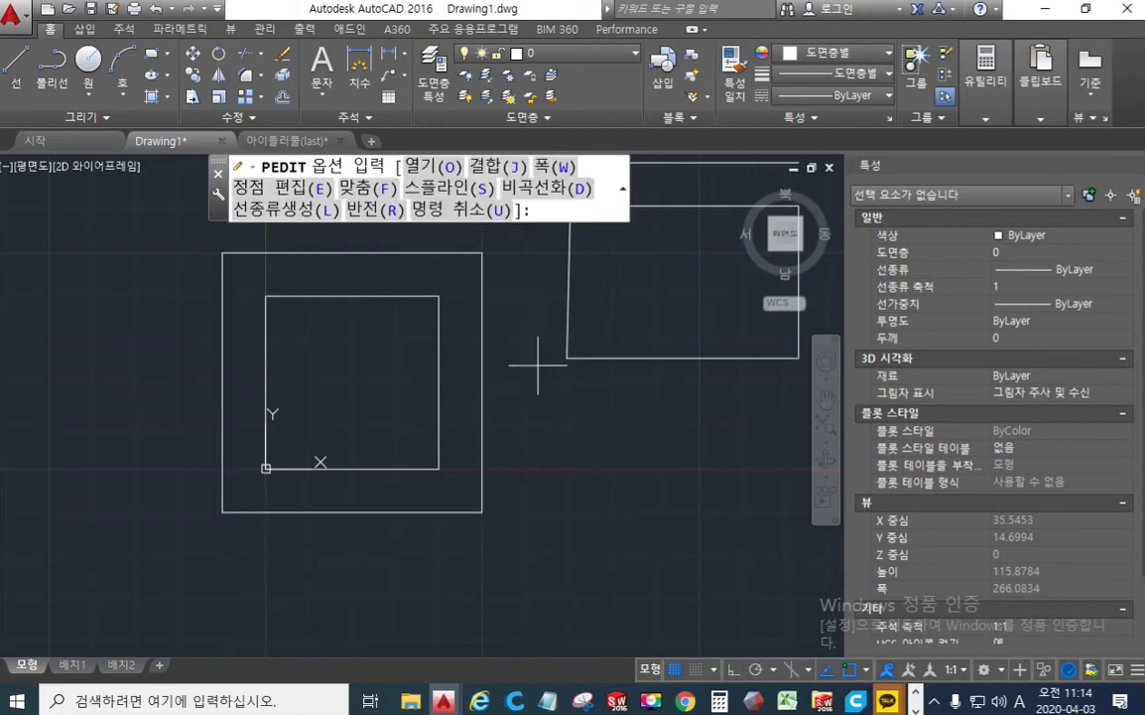
{"action": "key", "text": "Return"}
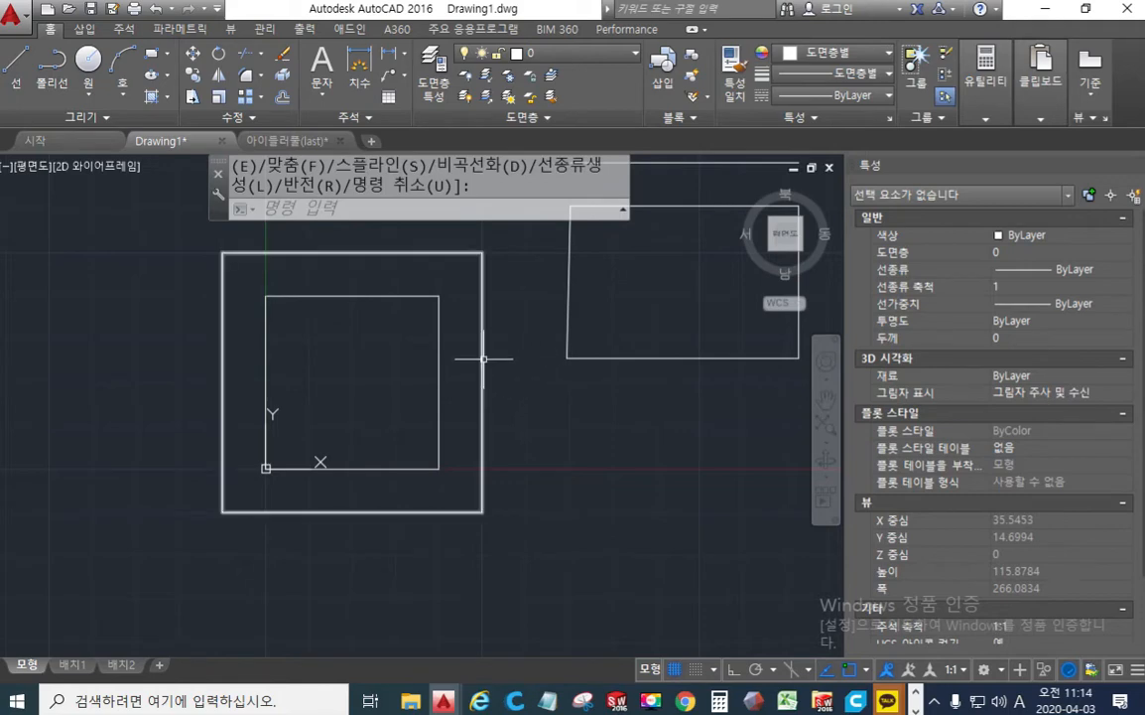
Step: Check the joined outer square's object type in its properties and clear the selection
{"action": "mouse_move", "coordinate": [484, 358]}
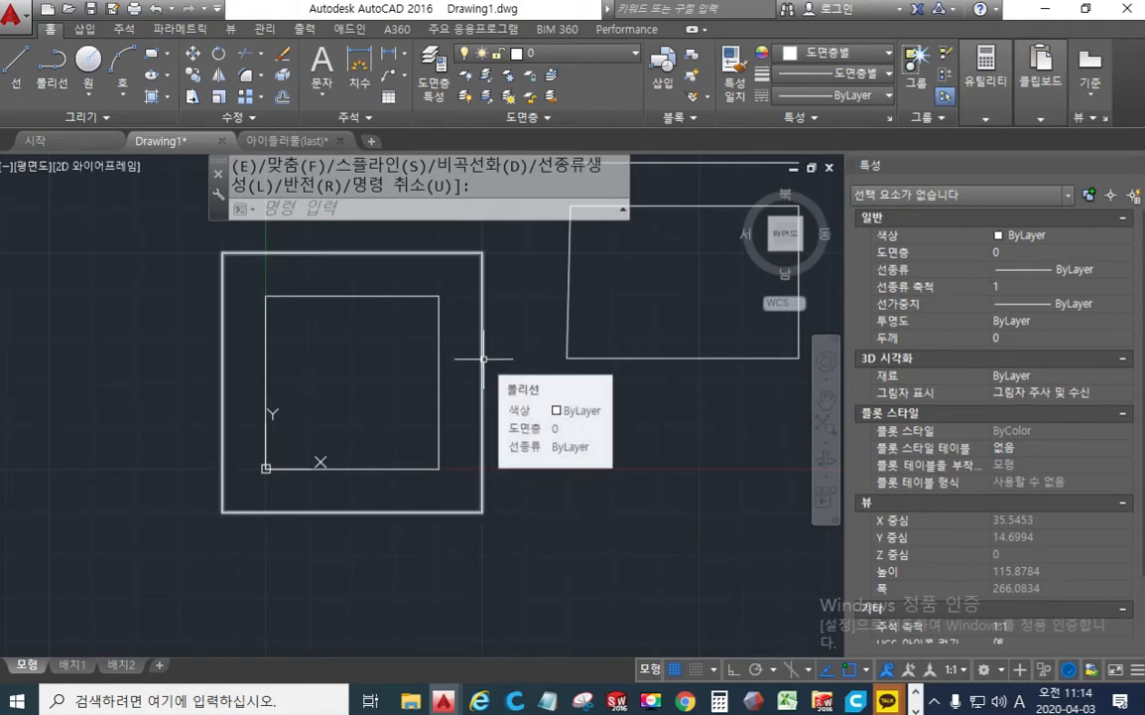
{"action": "left_click", "coordinate": [483, 358]}
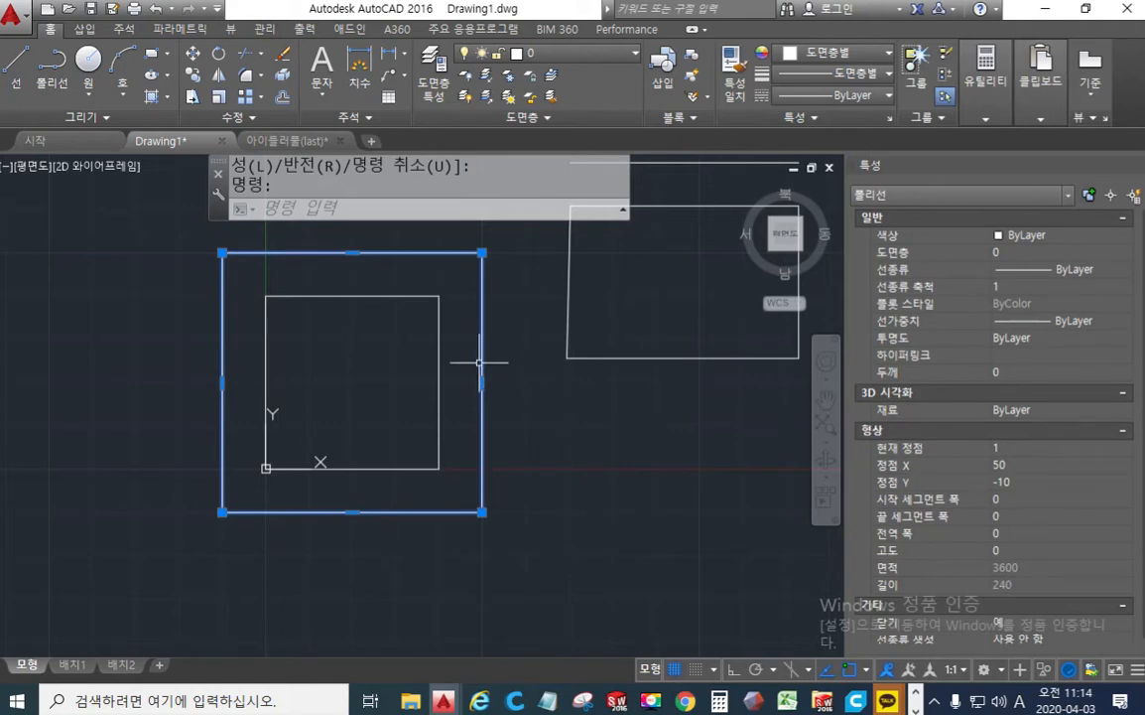
{"action": "key", "text": "Escape"}
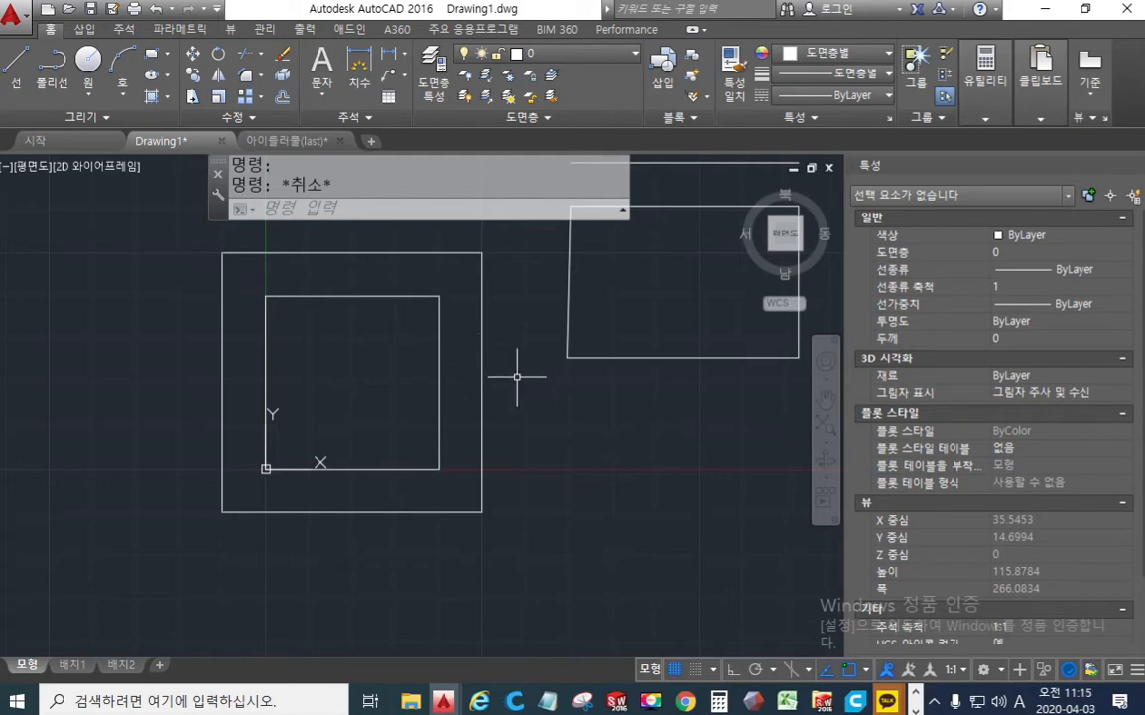
Step: Erase the nested squares, the four-sided outline and the line above it, and close the Properties palette
{"action": "scroll", "coordinate": [511, 493], "scroll_direction": "down", "scroll_amount": 3}
{"action": "type", "text": "e"}
{"action": "key", "text": "Return"}
{"action": "left_click", "coordinate": [640, 541]}
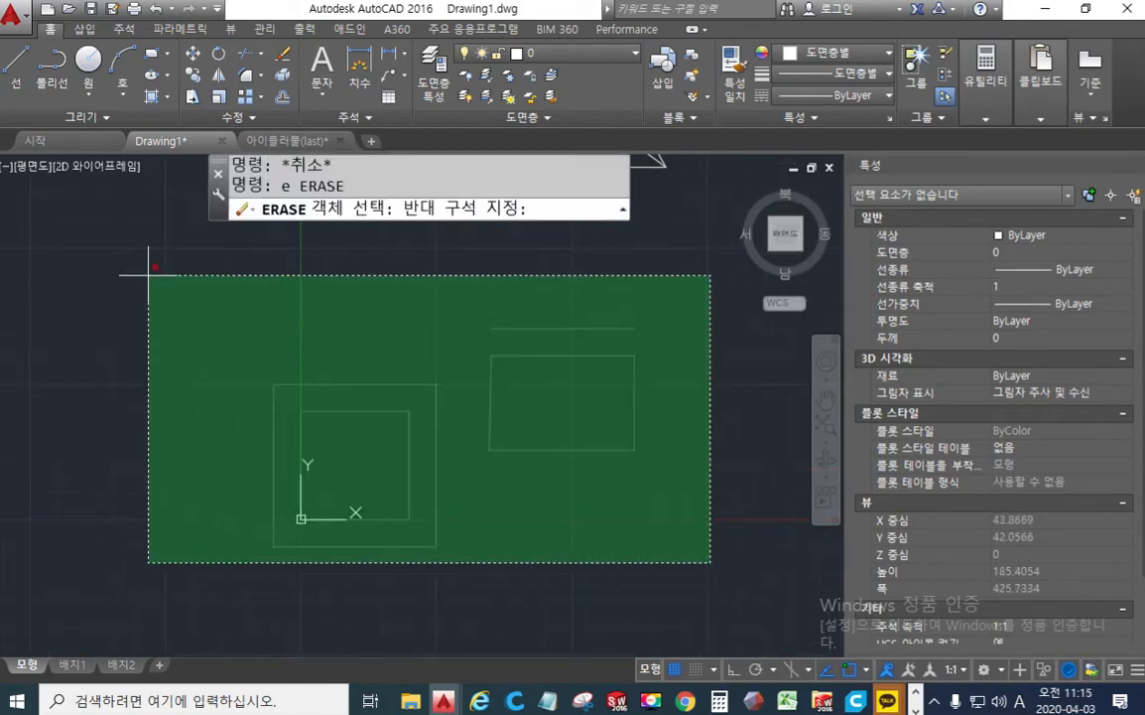
{"action": "left_click", "coordinate": [146, 249]}
{"action": "key", "text": "Return"}
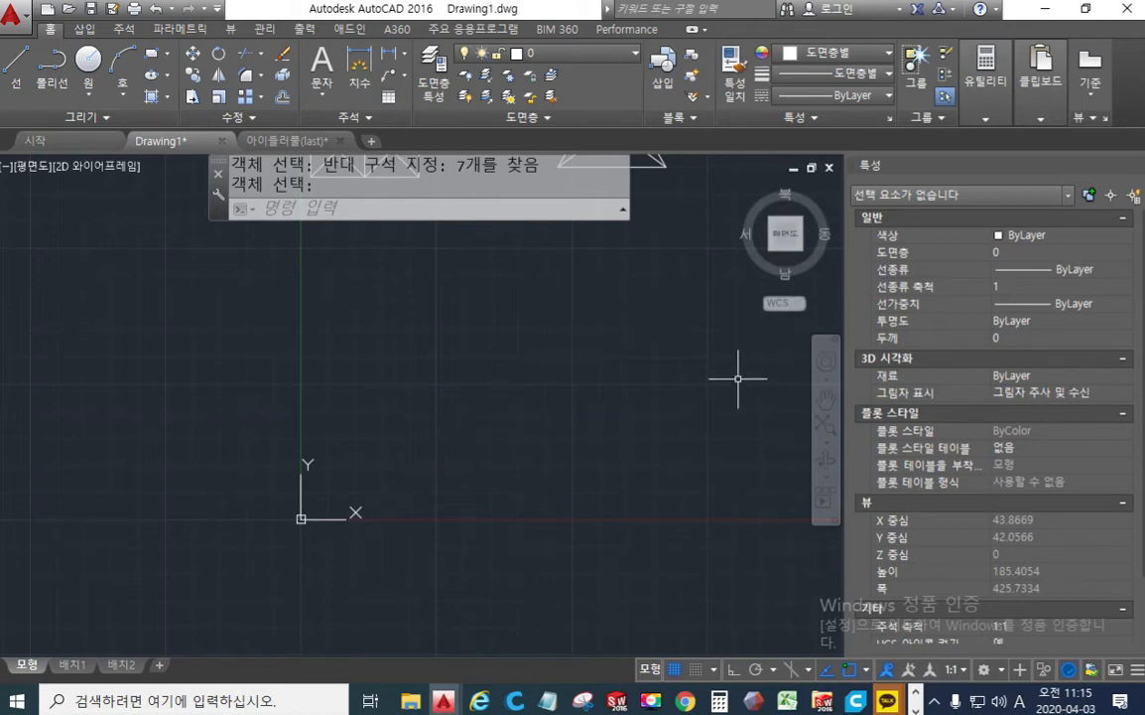
{"action": "key", "text": "ctrl+1"}
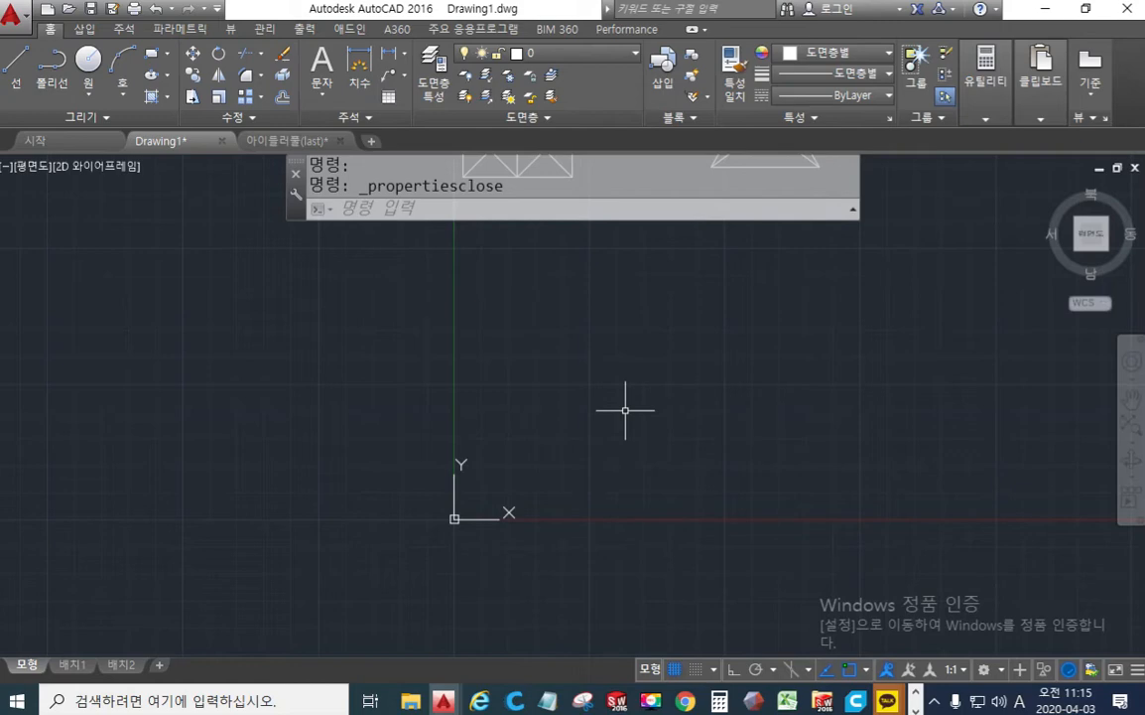
Step: Draw two separate crossing lines above the origin, a long gently rising one and a steep falling one
{"action": "type", "text": "l"}
{"action": "key", "text": "Return"}
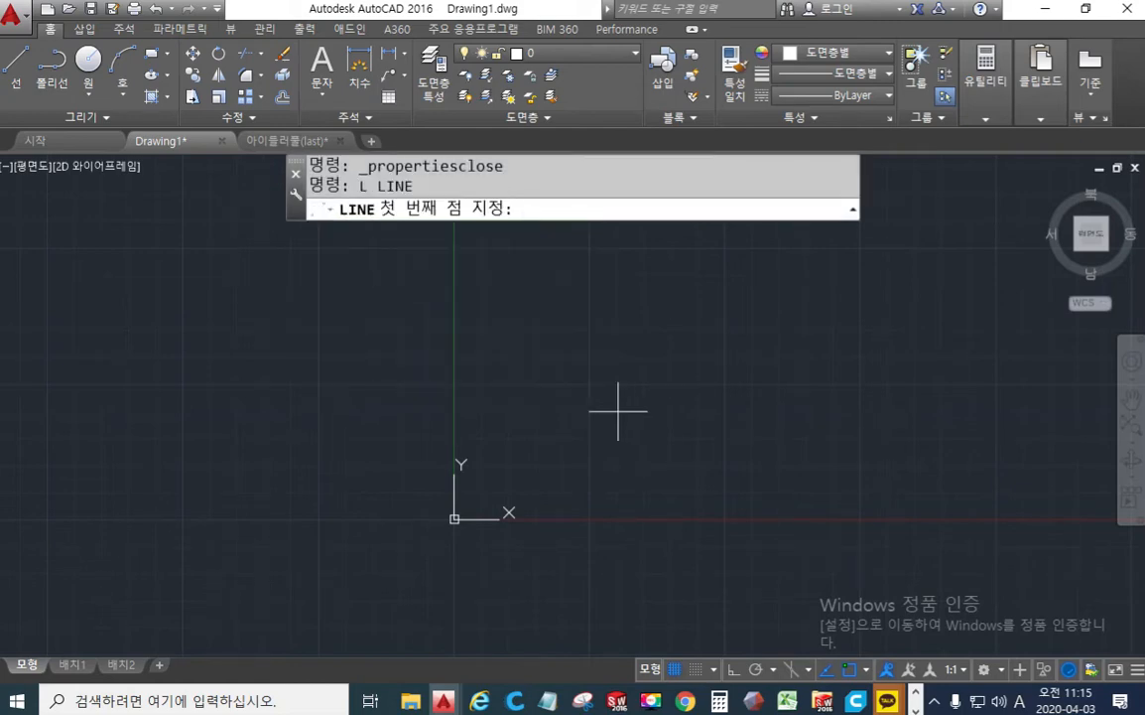
{"action": "left_click", "coordinate": [339, 432]}
{"action": "left_click", "coordinate": [774, 290]}
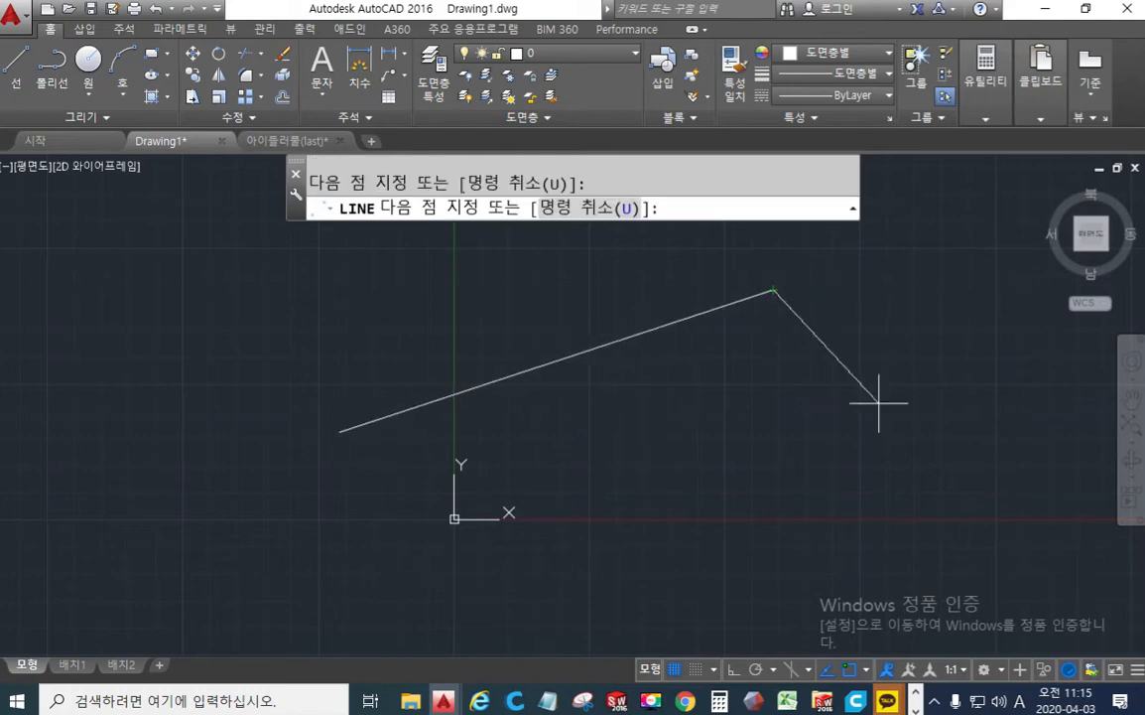
{"action": "key", "text": "Return"}
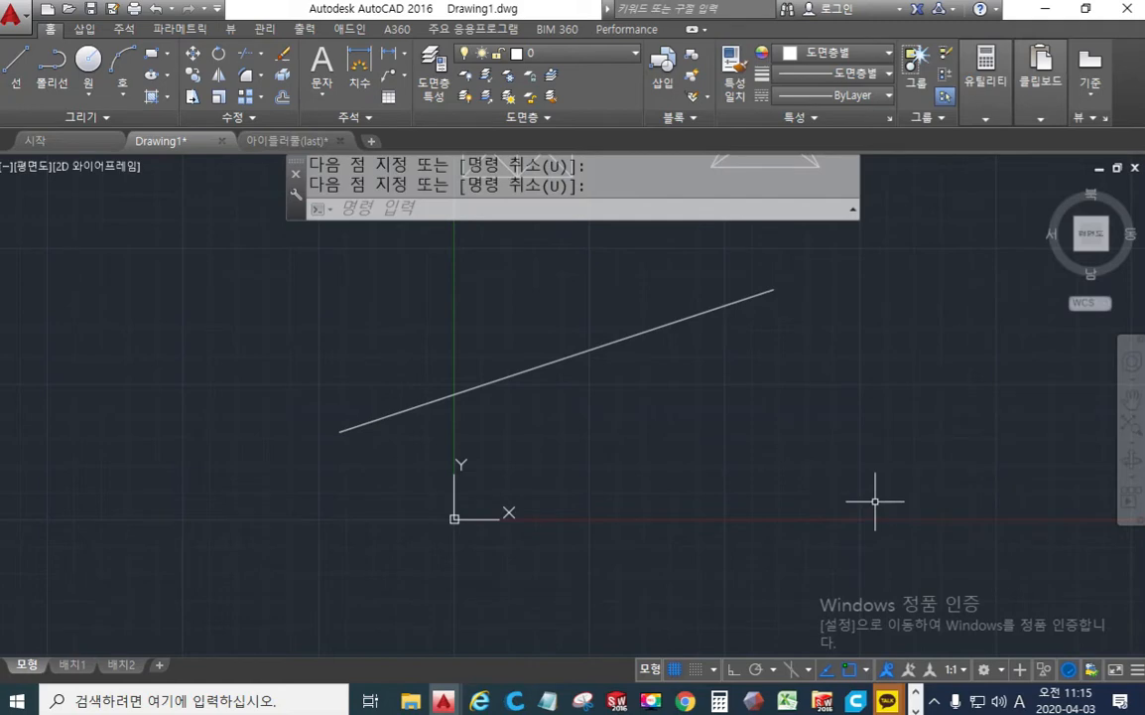
{"action": "key", "text": "Return"}
{"action": "left_click", "coordinate": [507, 245]}
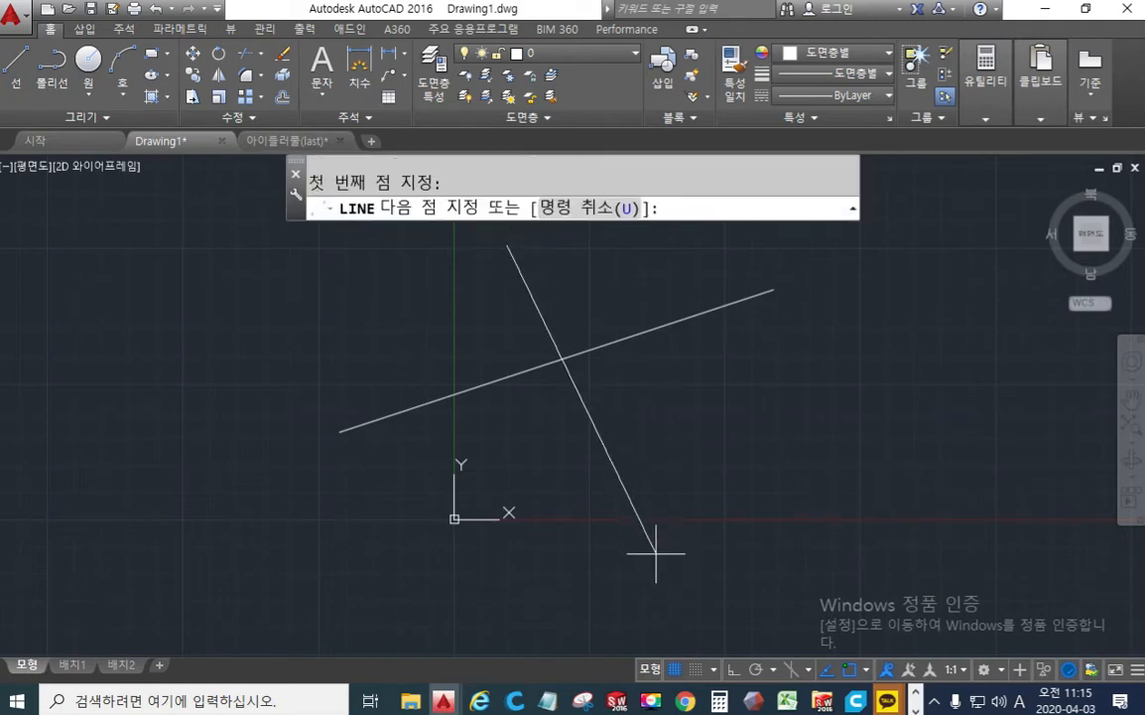
{"action": "left_click", "coordinate": [656, 553]}
{"action": "key", "text": "Return"}
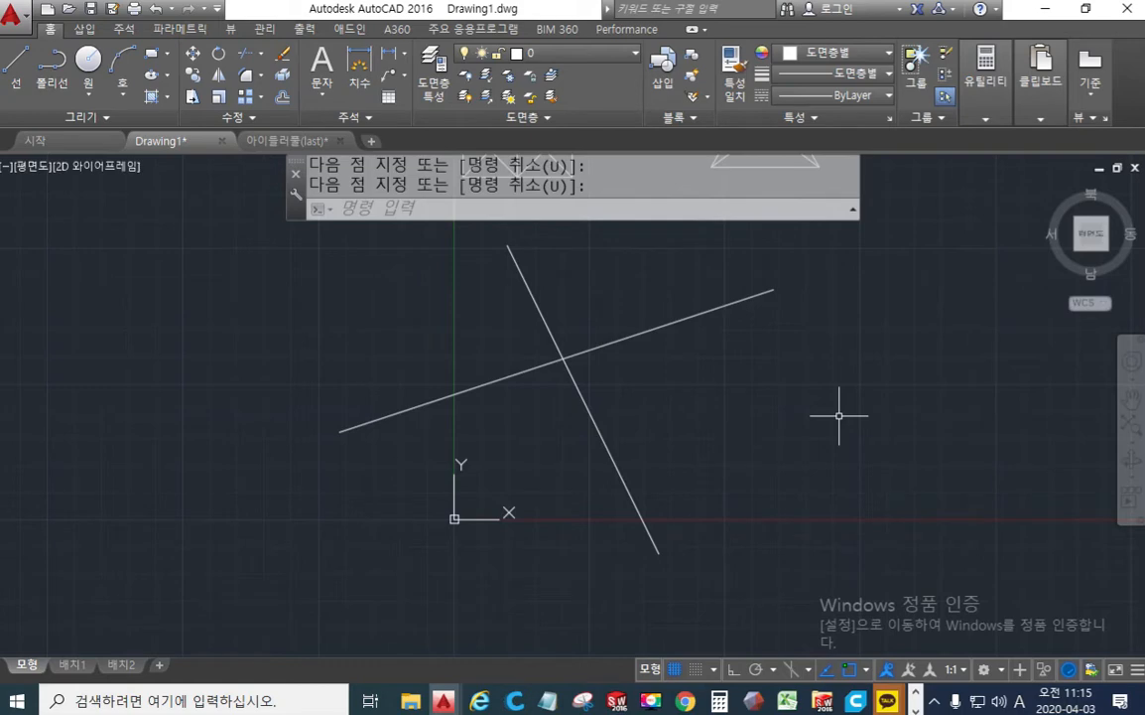
Step: Write "tr" followed by an Enter arrow in white with the screen pen beside the crossing lines
{"action": "key", "text": "F12"}
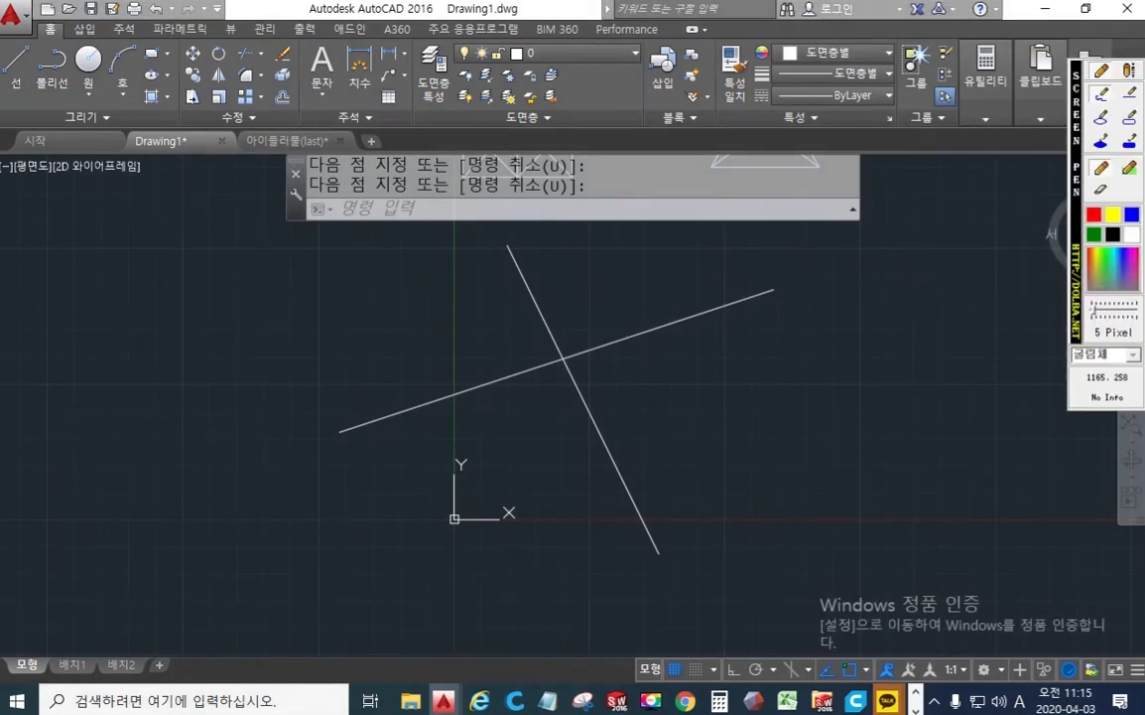
{"action": "left_click", "coordinate": [1127, 238]}
{"action": "left_click_drag", "start_coordinate": [866, 248], "coordinate": [912, 243]}
{"action": "mouse_move", "coordinate": [898, 217]}
{"action": "left_mouse_down"}
{"action": "mouse_move", "coordinate": [892, 261]}
{"action": "mouse_move", "coordinate": [922, 271]}
{"action": "left_mouse_up"}
{"action": "mouse_move", "coordinate": [938, 240]}
{"action": "left_mouse_down"}
{"action": "mouse_move", "coordinate": [936, 271]}
{"action": "mouse_move", "coordinate": [956, 251]}
{"action": "left_mouse_up"}
{"action": "mouse_move", "coordinate": [1011, 225]}
{"action": "left_mouse_down"}
{"action": "mouse_move", "coordinate": [975, 268]}
{"action": "mouse_move", "coordinate": [999, 294]}
{"action": "left_mouse_up"}
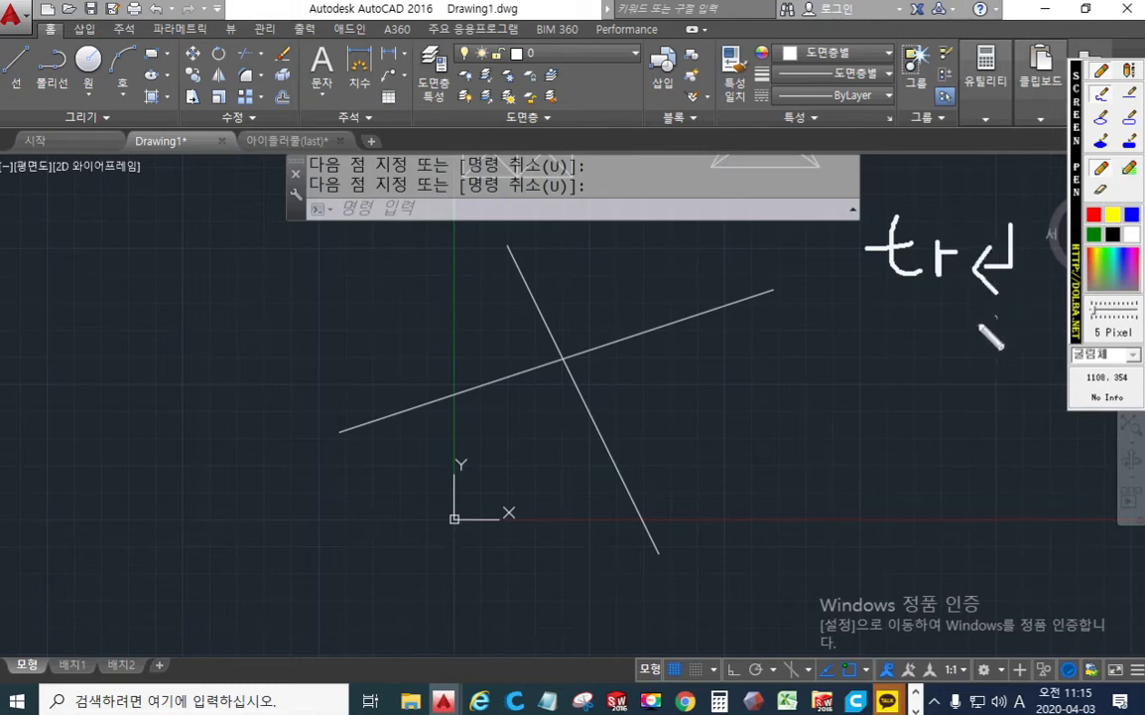
Step: Write a white label under "tr", trace the gently rising line in yellow and point a yellow arrow from the label to it
{"action": "mouse_move", "coordinate": [881, 318]}
{"action": "left_mouse_down"}
{"action": "mouse_move", "coordinate": [874, 347]}
{"action": "mouse_move", "coordinate": [918, 369]}
{"action": "left_mouse_up"}
{"action": "mouse_move", "coordinate": [920, 345]}
{"action": "left_mouse_down"}
{"action": "mouse_move", "coordinate": [953, 320]}
{"action": "mouse_move", "coordinate": [956, 366]}
{"action": "left_mouse_up"}
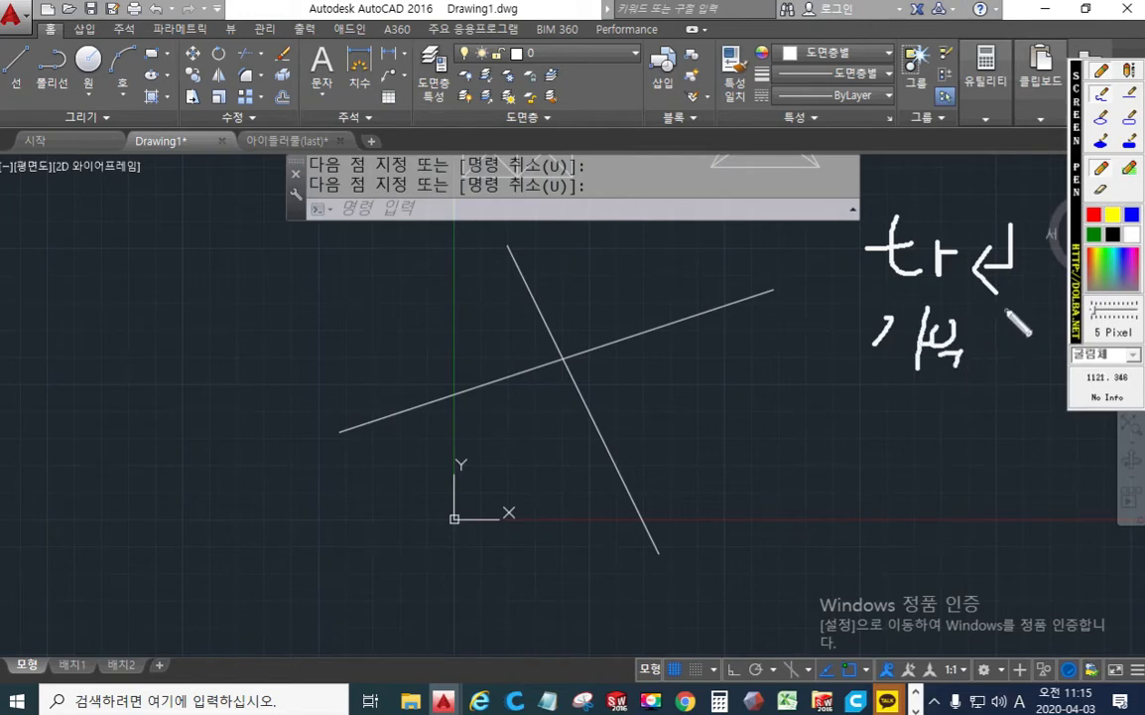
{"action": "left_click_drag", "start_coordinate": [1006, 310], "coordinate": [1004, 360]}
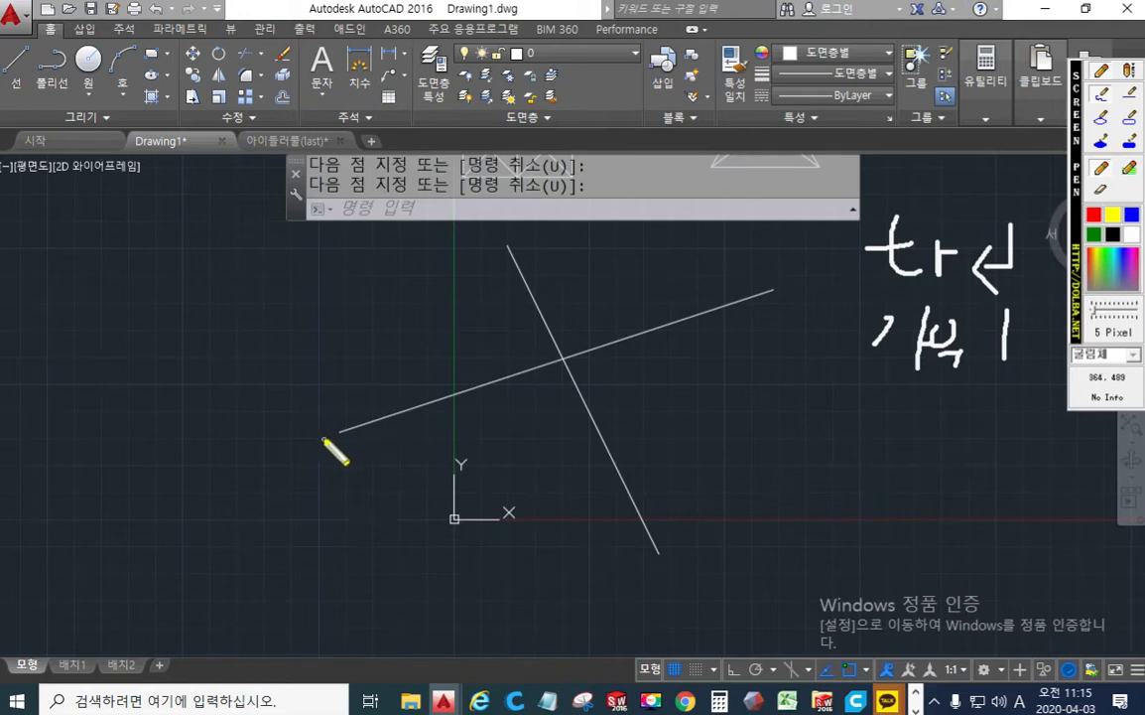
{"action": "left_click_drag", "start_coordinate": [324, 438], "coordinate": [772, 293]}
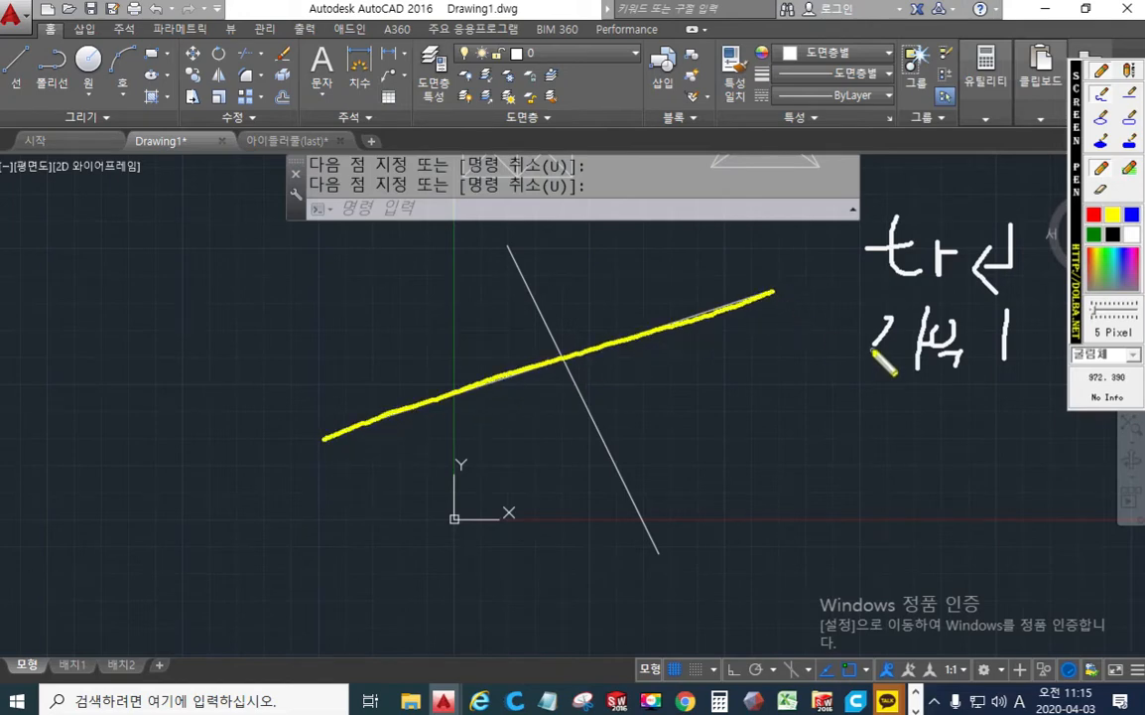
{"action": "mouse_move", "coordinate": [875, 349]}
{"action": "left_mouse_down"}
{"action": "mouse_move", "coordinate": [770, 321]}
{"action": "mouse_move", "coordinate": [772, 347]}
{"action": "left_mouse_up"}
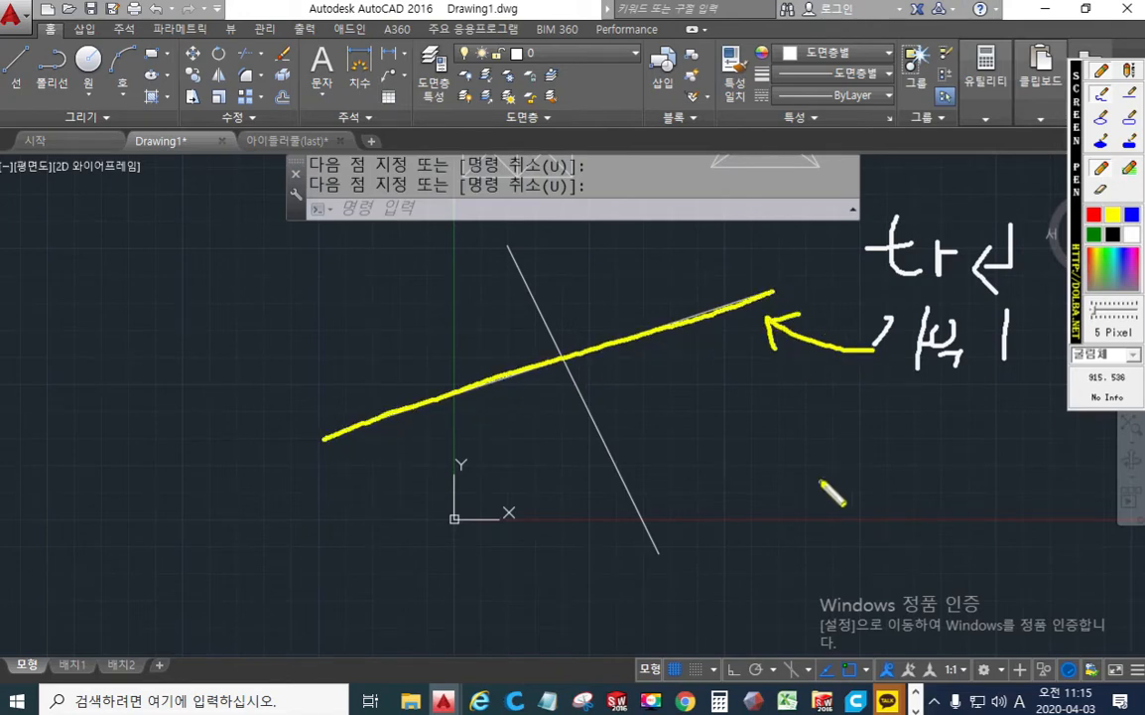
Step: Write a second white label, point a white arrow from it to the steep line's lower part, and clear the annotations
{"action": "left_click", "coordinate": [1133, 234]}
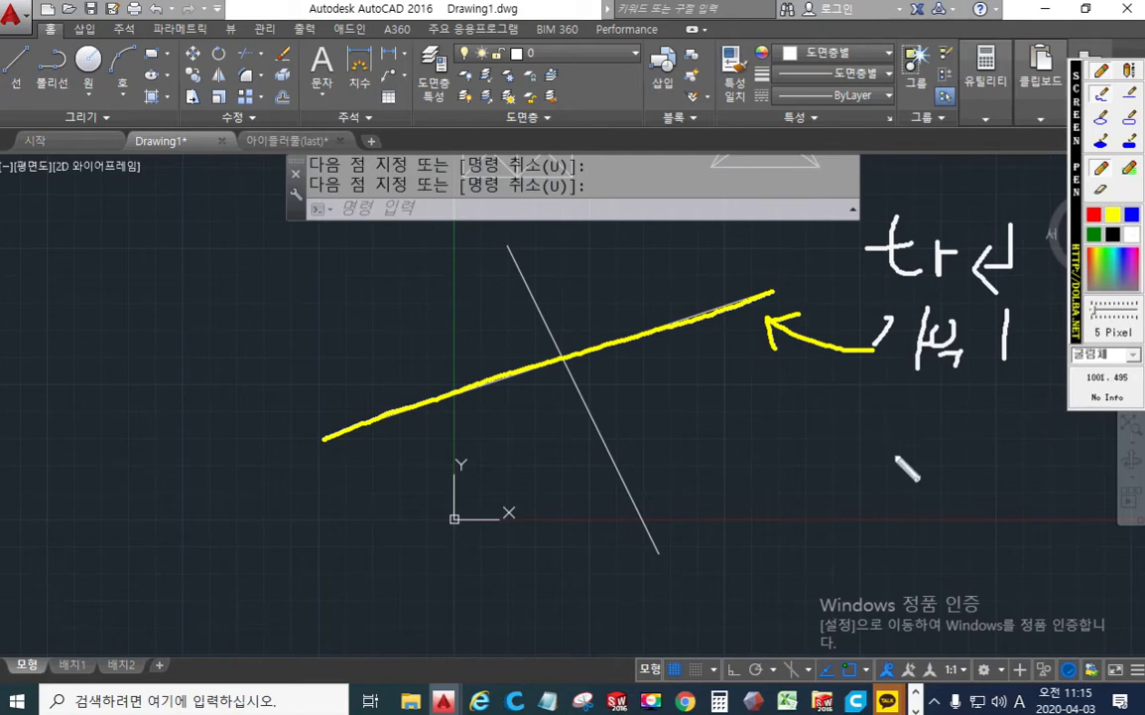
{"action": "left_click_drag", "start_coordinate": [880, 412], "coordinate": [927, 443]}
{"action": "mouse_move", "coordinate": [929, 425]}
{"action": "left_mouse_down"}
{"action": "mouse_move", "coordinate": [933, 457]}
{"action": "mouse_move", "coordinate": [1012, 429]}
{"action": "mouse_move", "coordinate": [1017, 446]}
{"action": "left_mouse_up"}
{"action": "left_click_drag", "start_coordinate": [1022, 399], "coordinate": [1024, 458]}
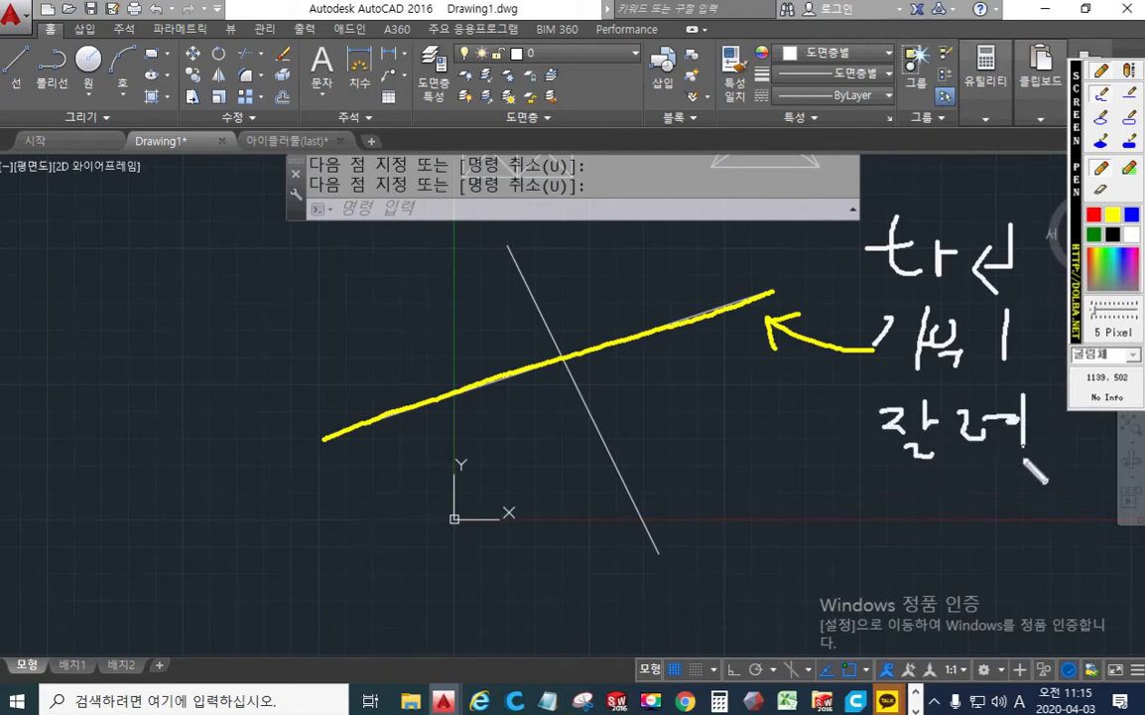
{"action": "mouse_move", "coordinate": [878, 447]}
{"action": "left_mouse_down"}
{"action": "mouse_move", "coordinate": [640, 480]}
{"action": "mouse_move", "coordinate": [656, 488]}
{"action": "left_mouse_up"}
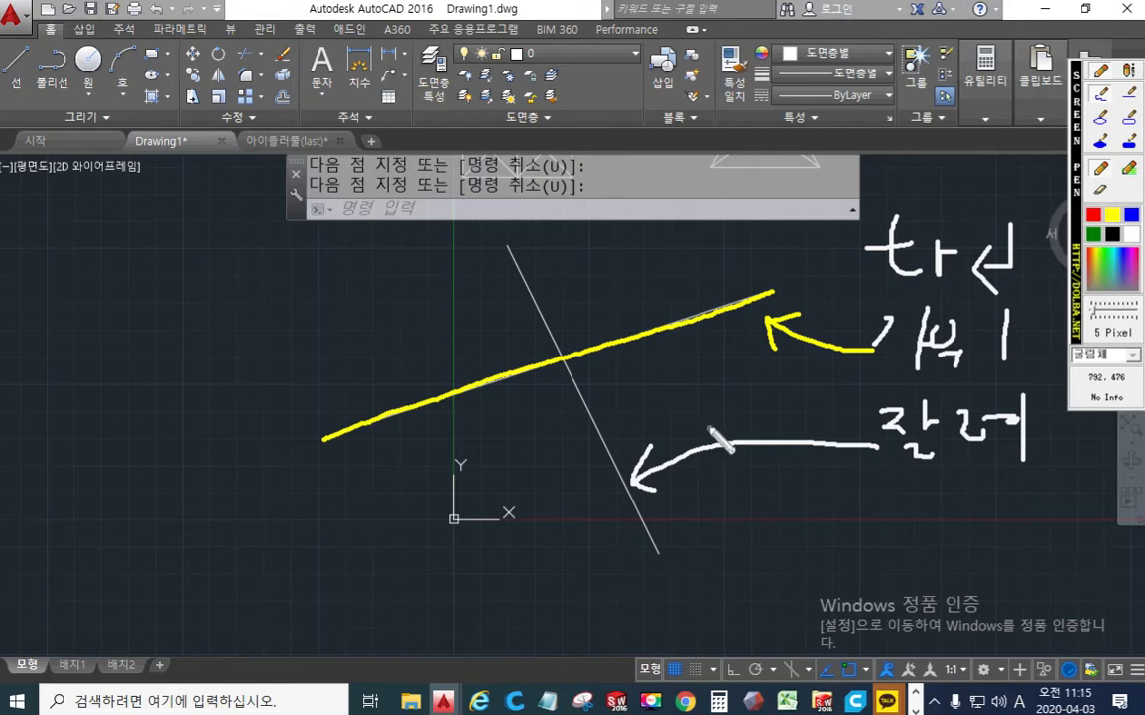
{"action": "key", "text": "Escape"}
Step: Trim off the steep line's part below the gently rising line, using the rising line as the cutting edge
{"action": "middle_click_drag", "start_coordinate": [681, 400], "coordinate": [665, 404]}
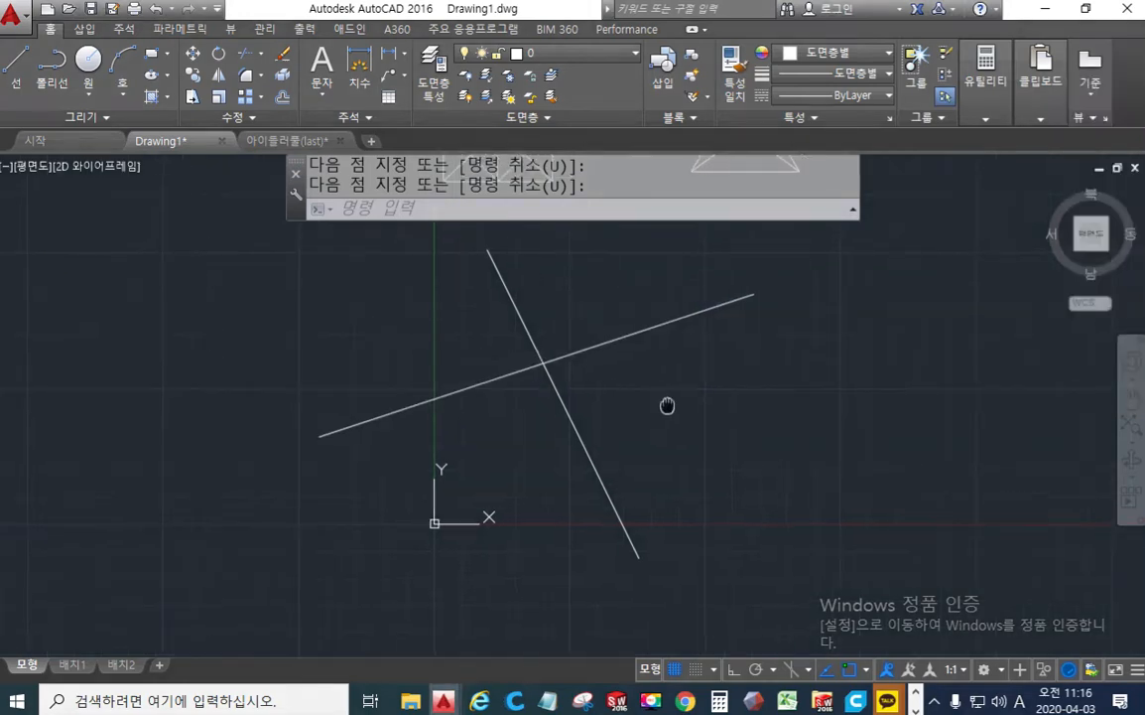
{"action": "type", "text": "tr"}
{"action": "key", "text": "Return"}
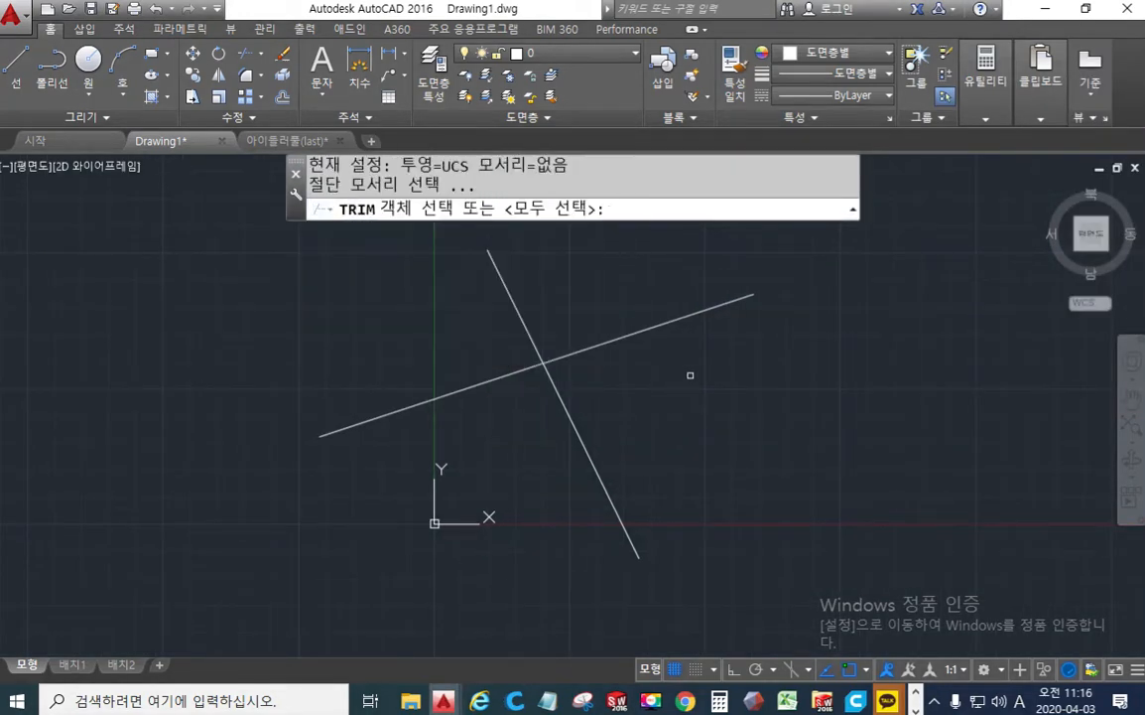
{"action": "left_click", "coordinate": [675, 319]}
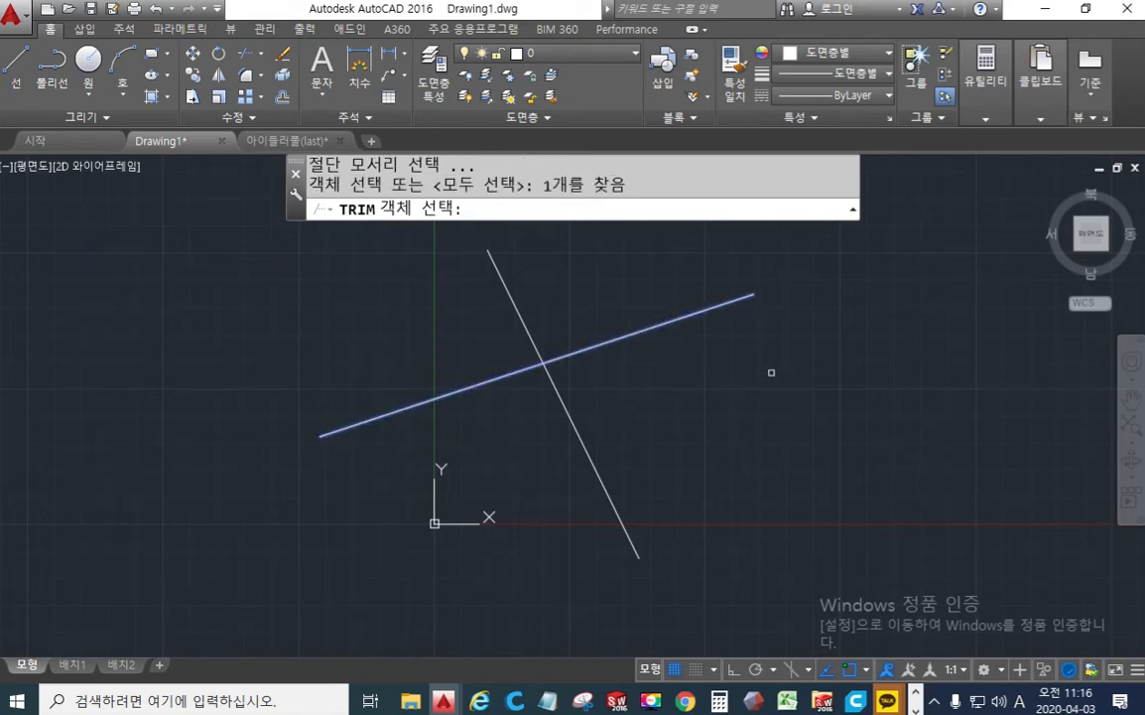
{"action": "key", "text": "Return"}
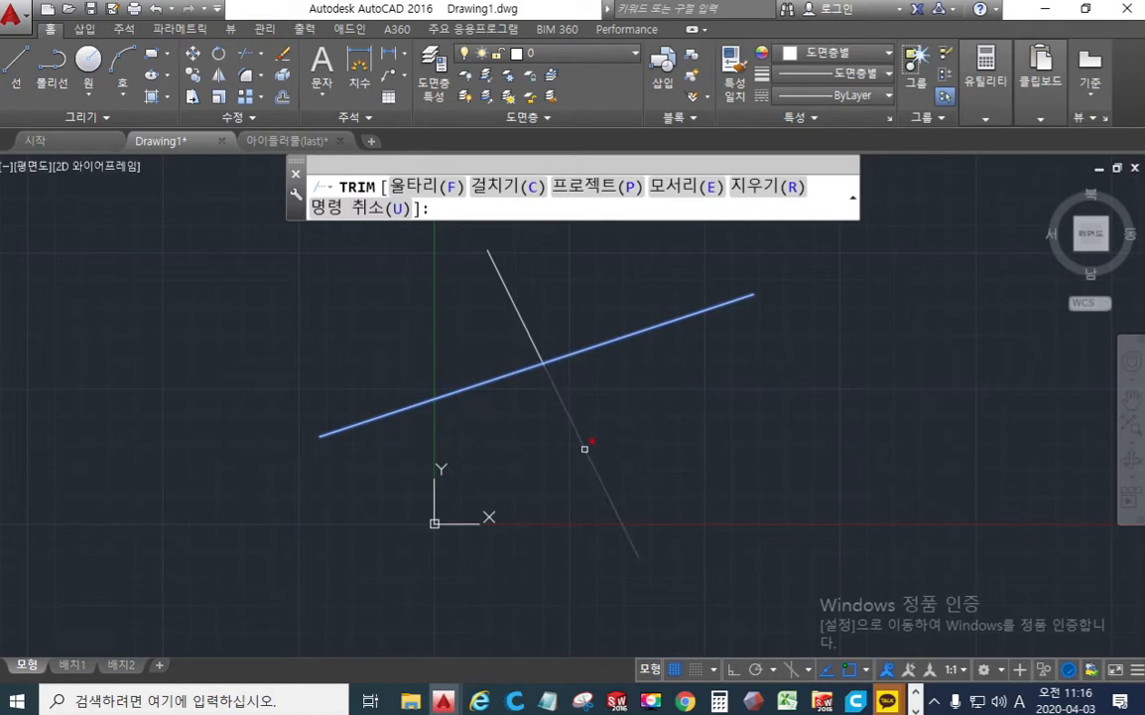
{"action": "left_click", "coordinate": [584, 448]}
{"action": "key", "text": "Return"}
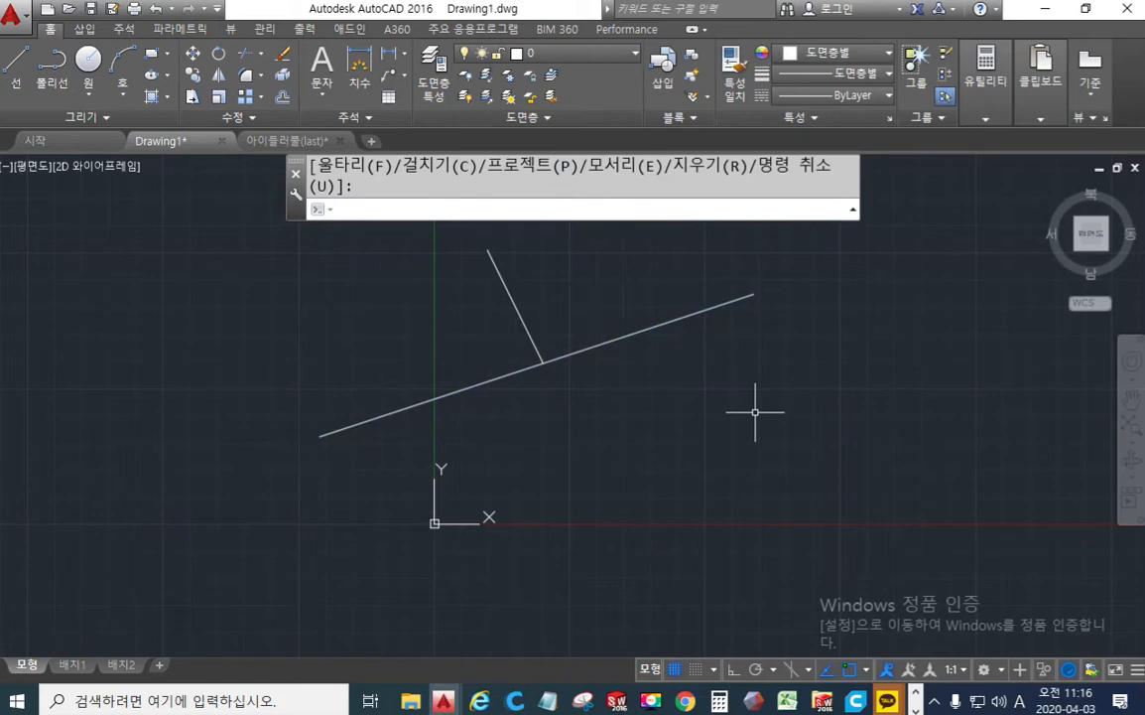
{"action": "key", "text": "Return"}
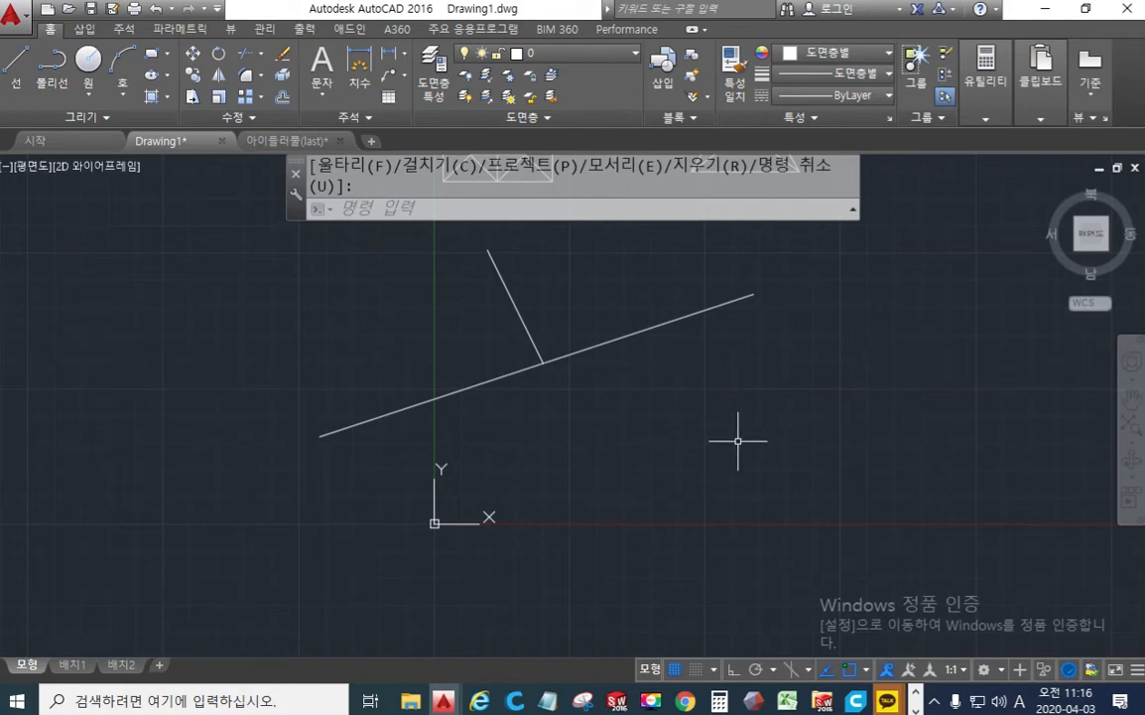
Step: Sketch a rising white stroke with the screen pen below the gently rising line, and clear it
{"action": "key", "text": "F12"}
{"action": "left_click_drag", "start_coordinate": [788, 461], "coordinate": [525, 564]}
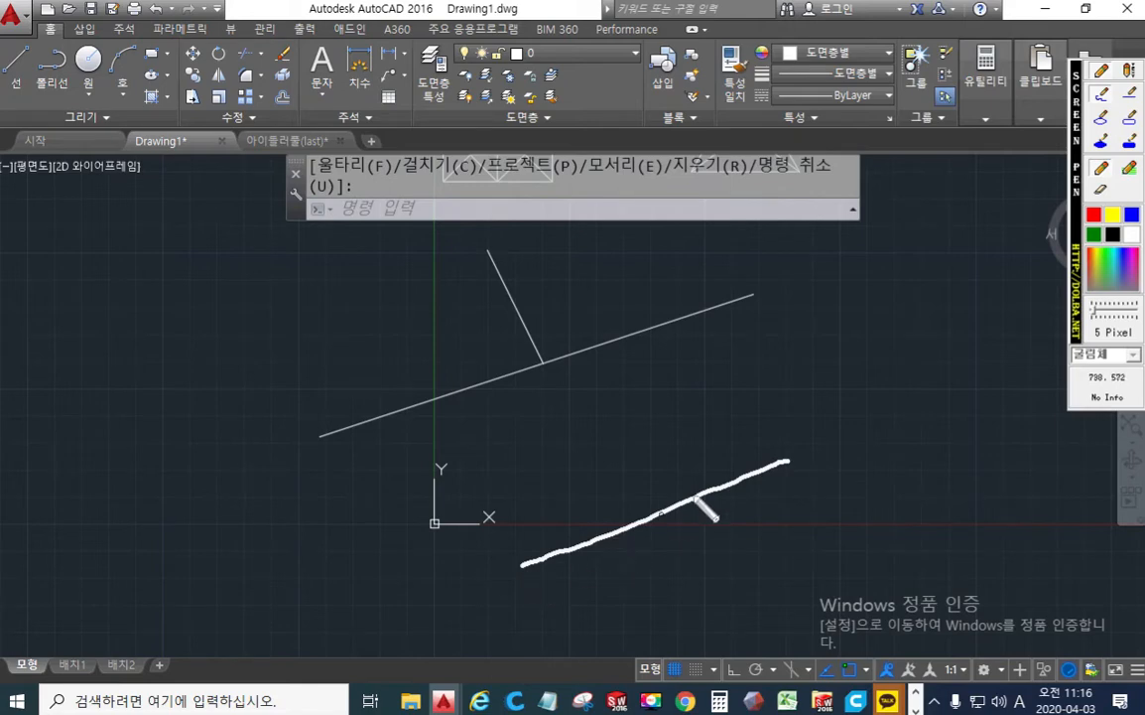
{"action": "key", "text": "F12"}
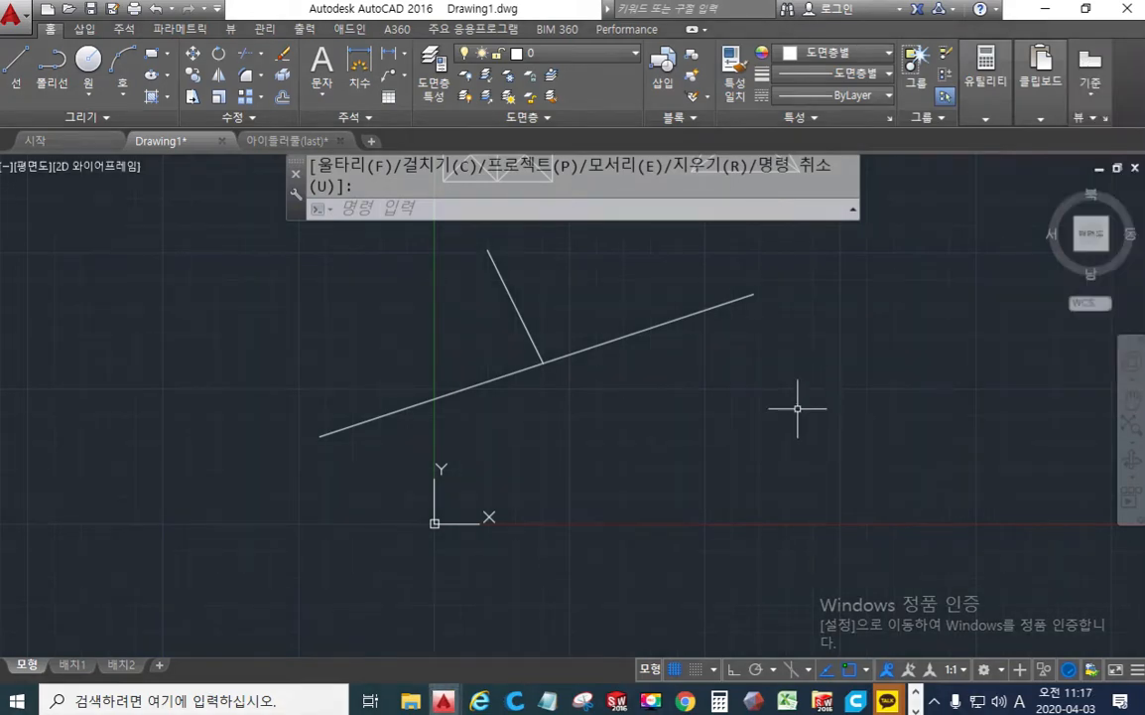
Step: Draw a single rising line below the two existing lines, crossing the X axis
{"action": "type", "text": "1"}
{"action": "key", "text": "Return"}
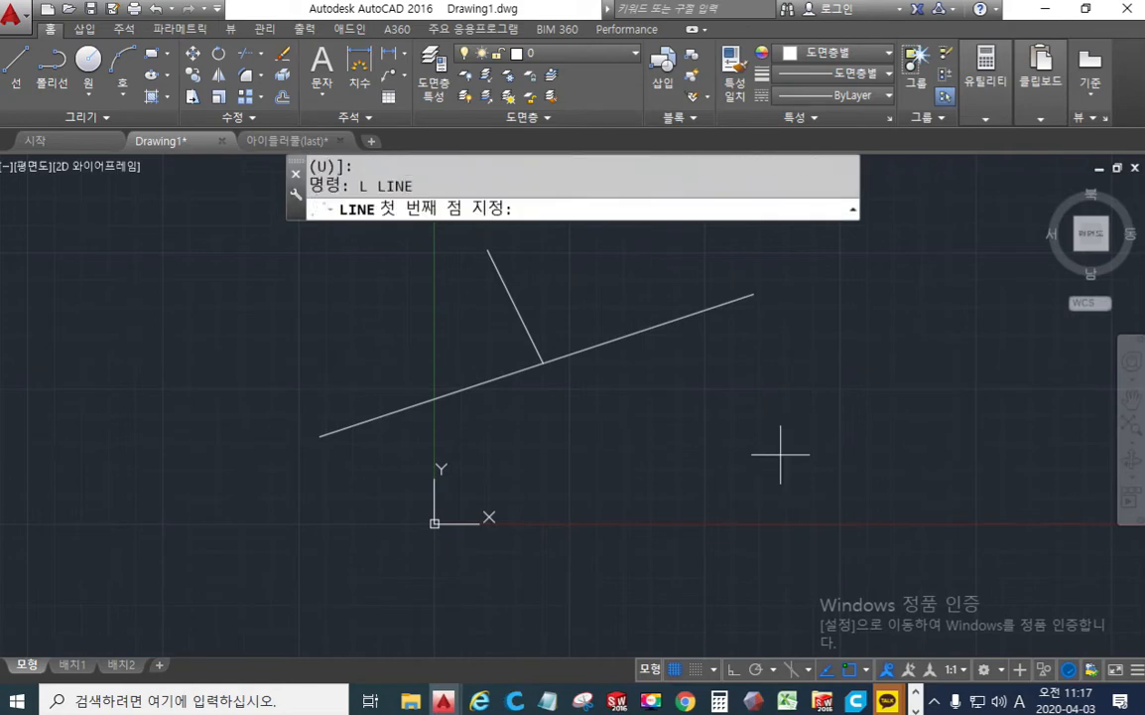
{"action": "left_click", "coordinate": [731, 466]}
{"action": "left_click", "coordinate": [487, 582]}
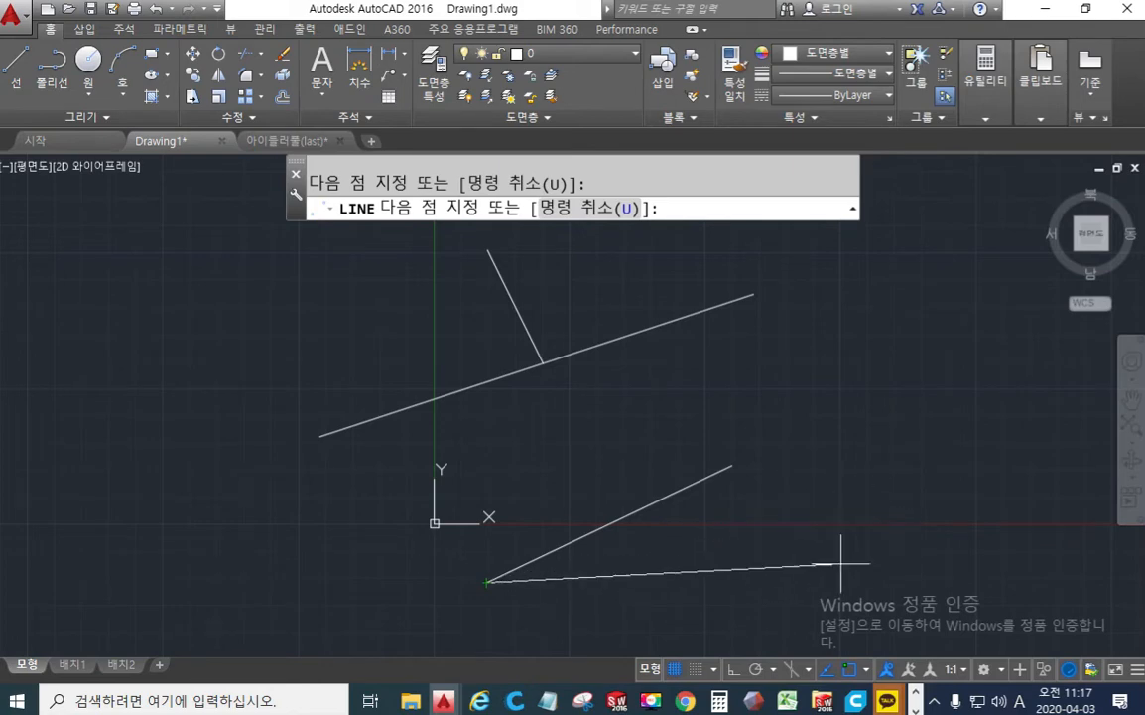
{"action": "middle_click_drag", "start_coordinate": [839, 550], "coordinate": [840, 486]}
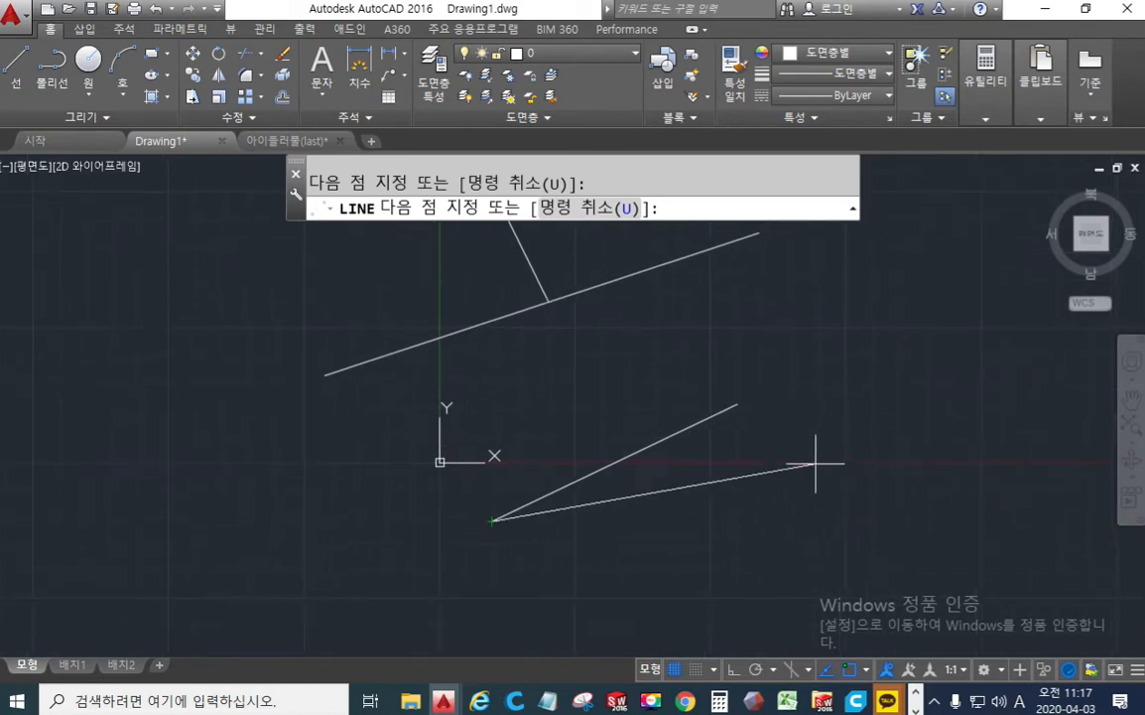
{"action": "key", "text": "Escape"}
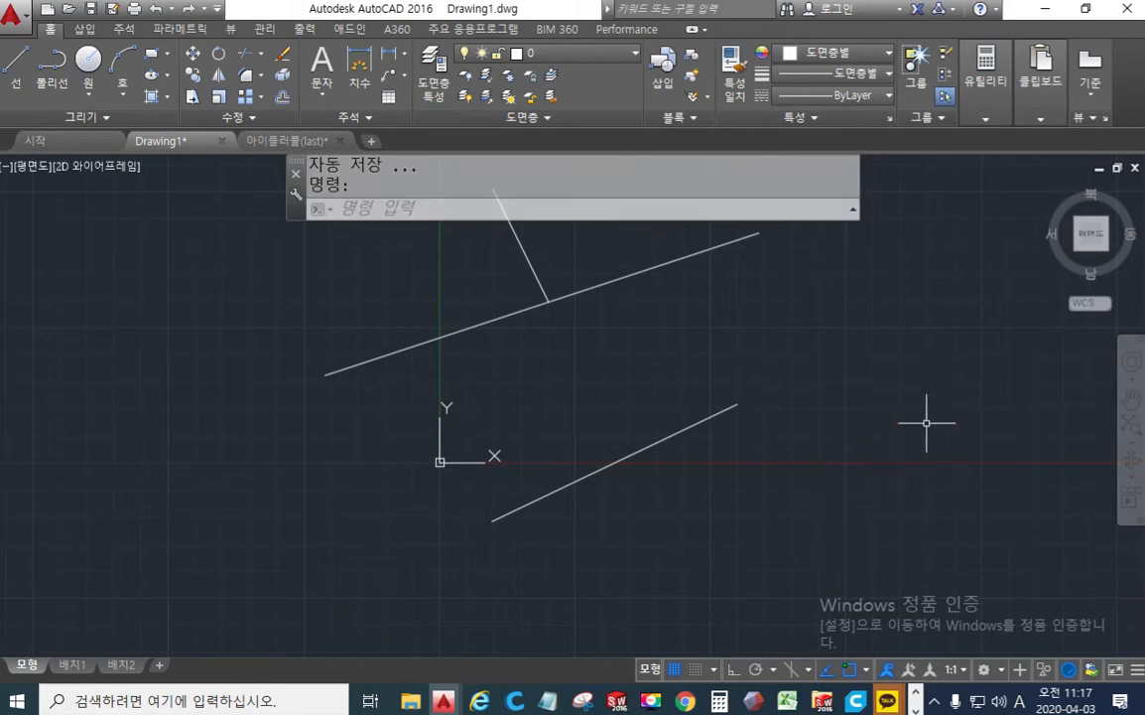
Step: Write "ex" followed by an Enter arrow in white with the screen pen beside the lines
{"action": "middle_click_drag", "start_coordinate": [925, 417], "coordinate": [831, 449]}
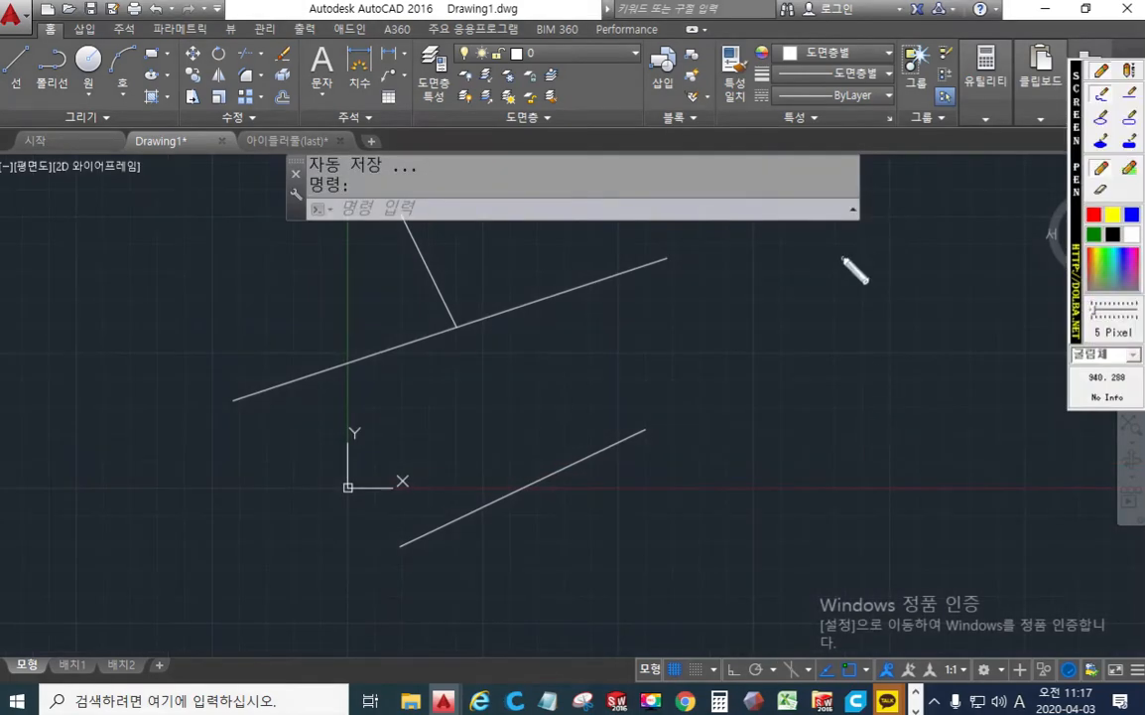
{"action": "left_click_drag", "start_coordinate": [844, 257], "coordinate": [871, 281]}
{"action": "left_click_drag", "start_coordinate": [948, 236], "coordinate": [869, 276]}
{"action": "left_click_drag", "start_coordinate": [911, 235], "coordinate": [931, 273]}
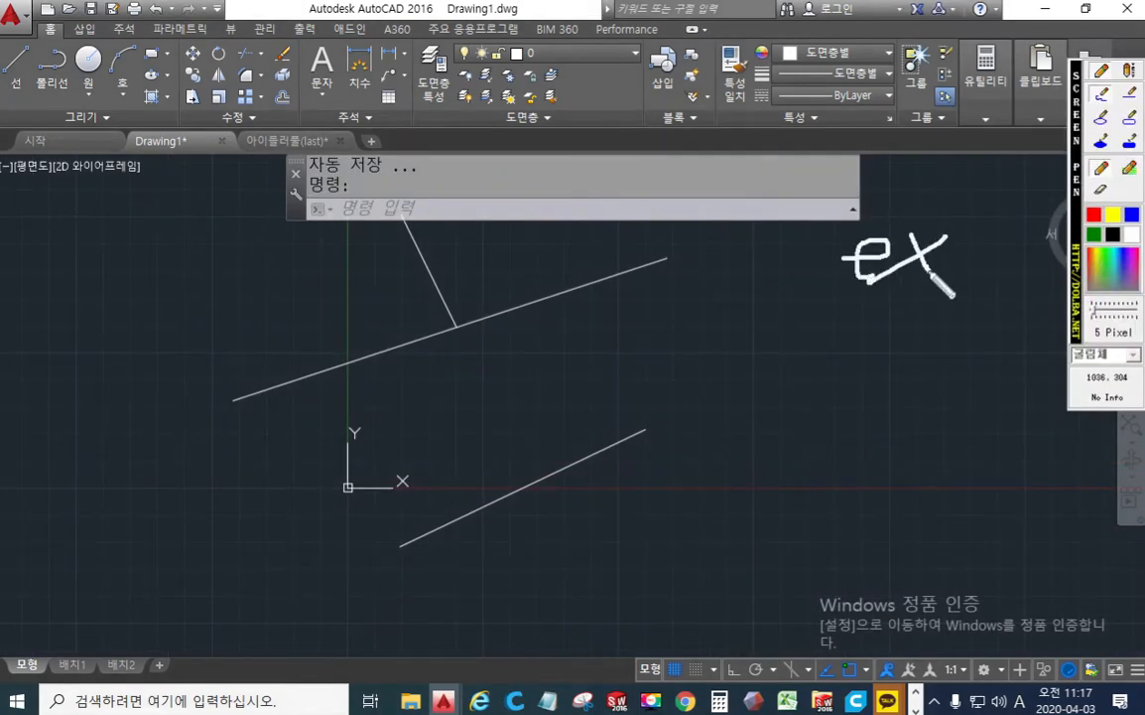
{"action": "mouse_move", "coordinate": [990, 233]}
{"action": "left_mouse_down"}
{"action": "mouse_move", "coordinate": [991, 275]}
{"action": "mouse_move", "coordinate": [961, 271]}
{"action": "mouse_move", "coordinate": [975, 299]}
{"action": "left_mouse_up"}
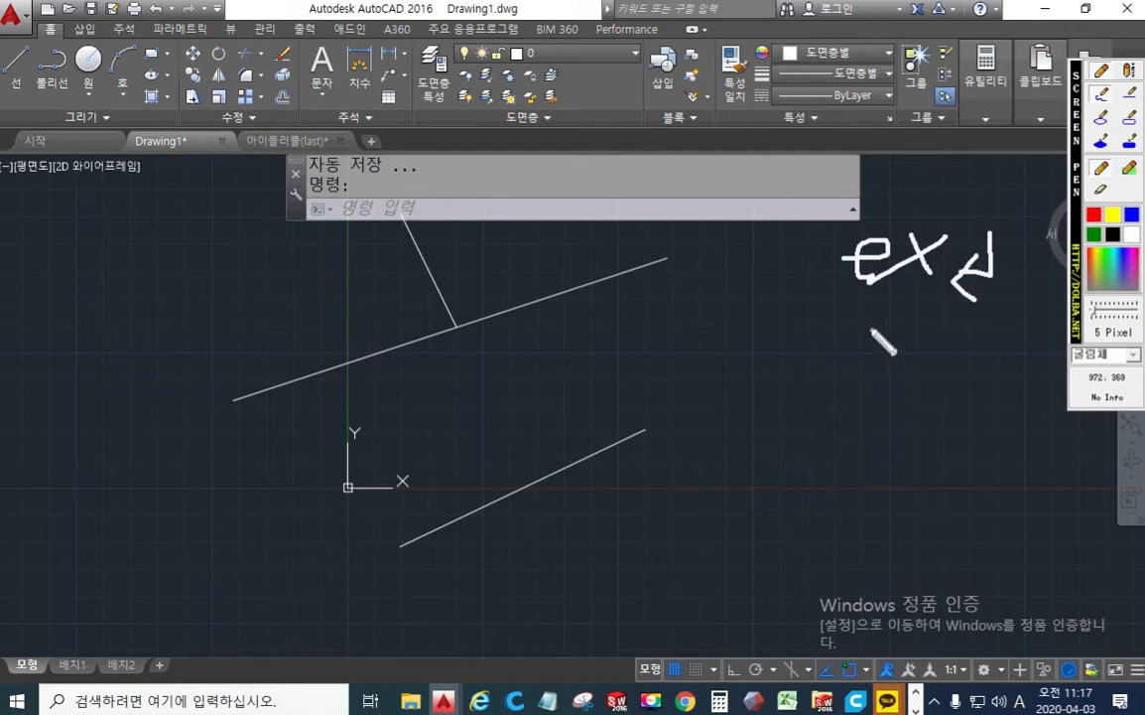
Step: Write the white label "목표" under "ex" and point an arrow from it to the upper end of the new lower line
{"action": "mouse_move", "coordinate": [873, 326]}
{"action": "left_mouse_down"}
{"action": "mouse_move", "coordinate": [891, 354]}
{"action": "mouse_move", "coordinate": [875, 369]}
{"action": "mouse_move", "coordinate": [895, 368]}
{"action": "mouse_move", "coordinate": [890, 396]}
{"action": "left_mouse_up"}
{"action": "mouse_move", "coordinate": [919, 335]}
{"action": "left_mouse_down"}
{"action": "mouse_move", "coordinate": [920, 347]}
{"action": "mouse_move", "coordinate": [940, 335]}
{"action": "mouse_move", "coordinate": [929, 354]}
{"action": "mouse_move", "coordinate": [942, 355]}
{"action": "mouse_move", "coordinate": [924, 385]}
{"action": "left_mouse_up"}
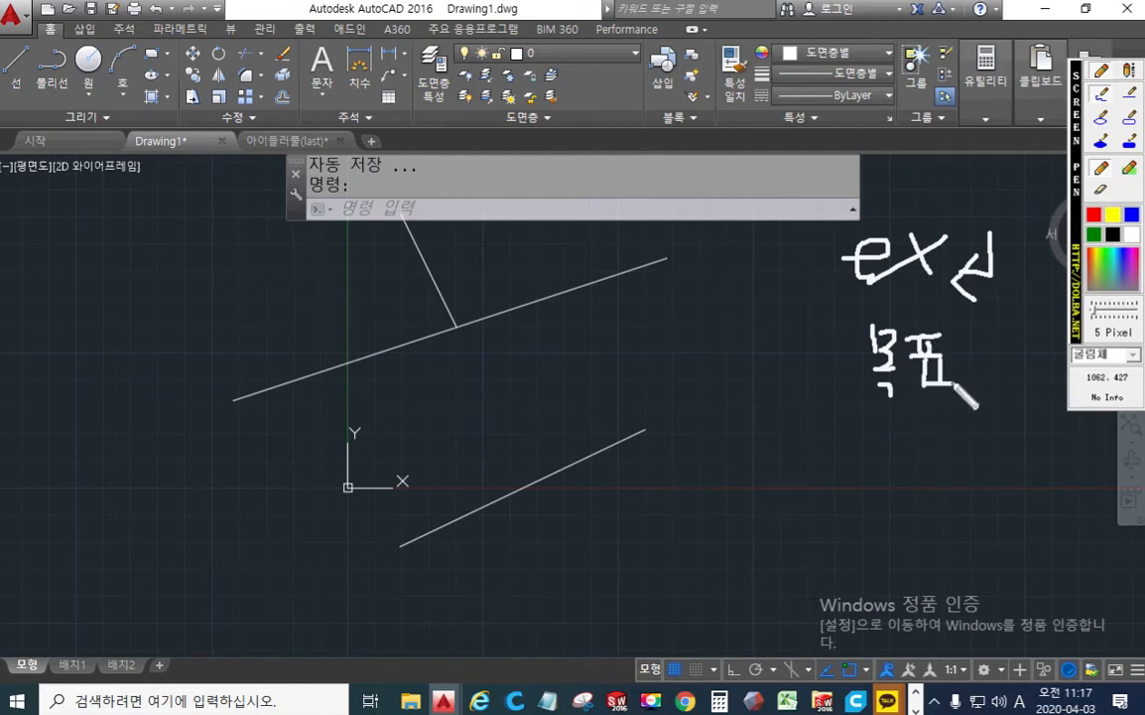
{"action": "mouse_move", "coordinate": [851, 356]}
{"action": "left_mouse_down"}
{"action": "mouse_move", "coordinate": [770, 341]}
{"action": "mouse_move", "coordinate": [632, 434]}
{"action": "mouse_move", "coordinate": [651, 423]}
{"action": "left_mouse_up"}
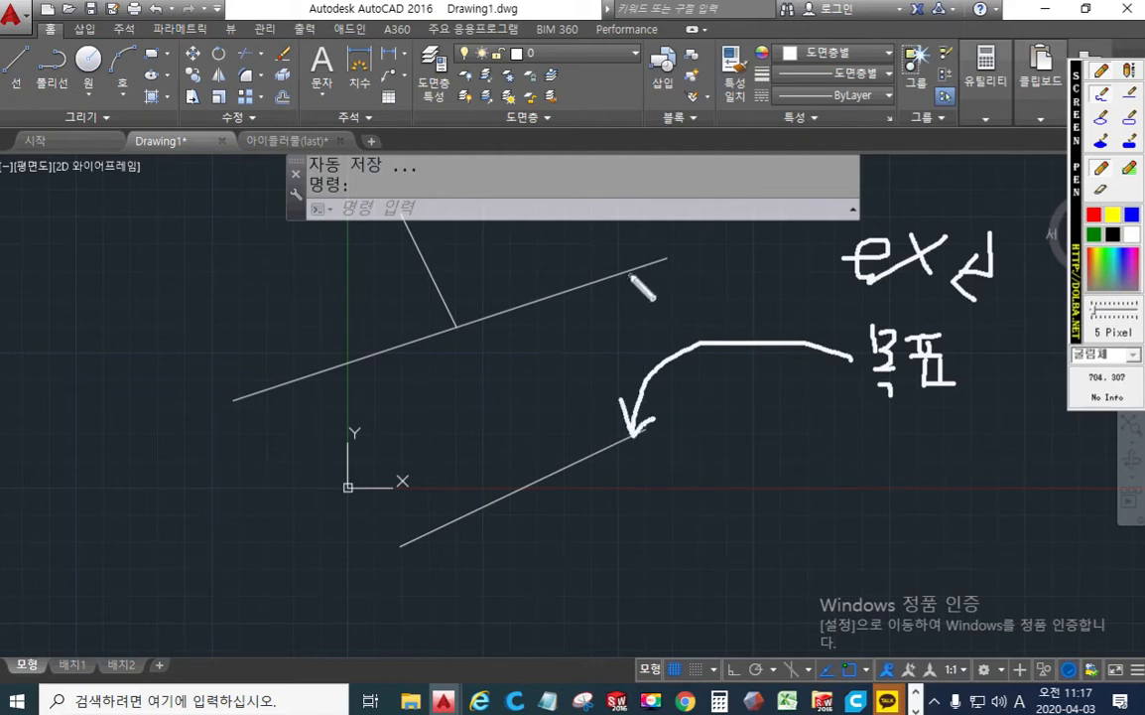
Step: Write the label "늘려", link it to a circle near the steep line's lower end, arrow from that end to the lower line, and clear the annotations
{"action": "mouse_move", "coordinate": [880, 433]}
{"action": "left_mouse_down"}
{"action": "mouse_move", "coordinate": [913, 483]}
{"action": "mouse_move", "coordinate": [957, 457]}
{"action": "mouse_move", "coordinate": [960, 474]}
{"action": "left_mouse_up"}
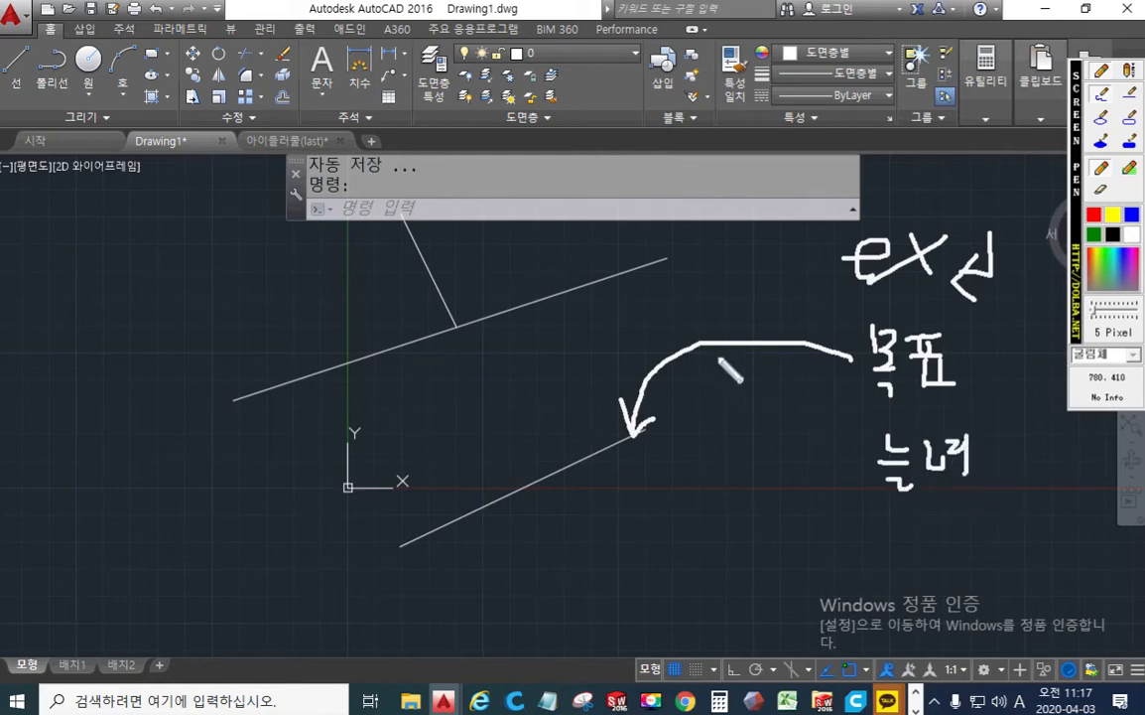
{"action": "mouse_move", "coordinate": [866, 455]}
{"action": "left_mouse_down"}
{"action": "mouse_move", "coordinate": [627, 230]}
{"action": "mouse_move", "coordinate": [448, 290]}
{"action": "left_mouse_up"}
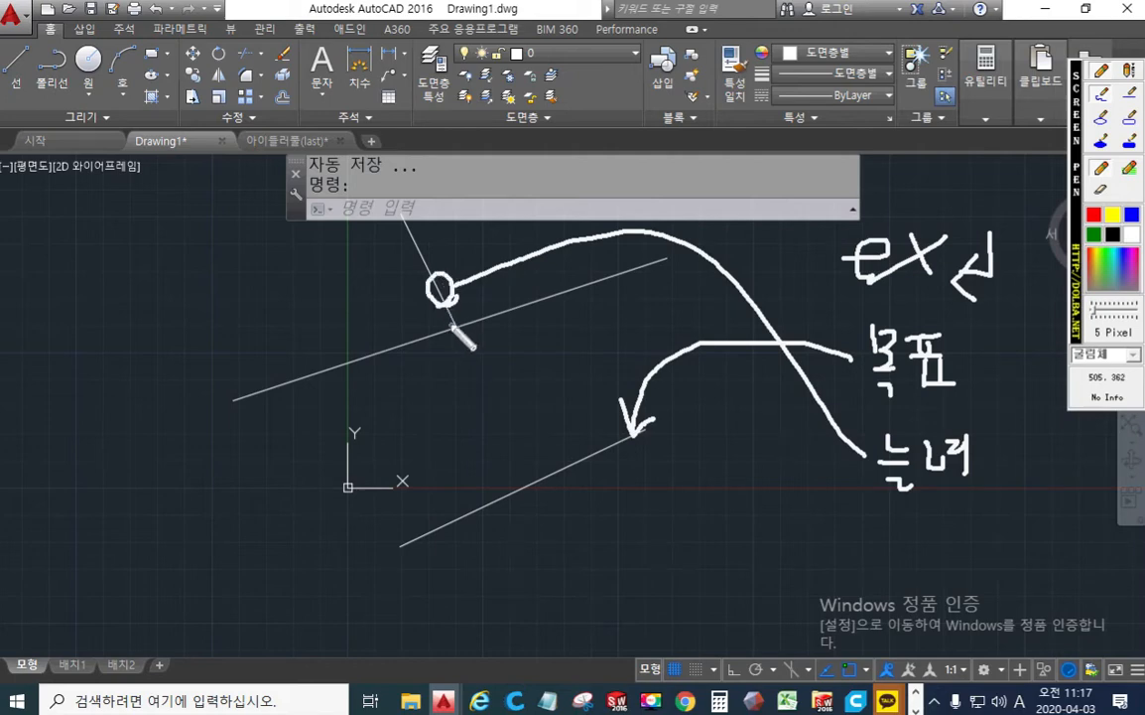
{"action": "mouse_move", "coordinate": [456, 333]}
{"action": "left_mouse_down"}
{"action": "mouse_move", "coordinate": [531, 472]}
{"action": "mouse_move", "coordinate": [544, 443]}
{"action": "left_mouse_up"}
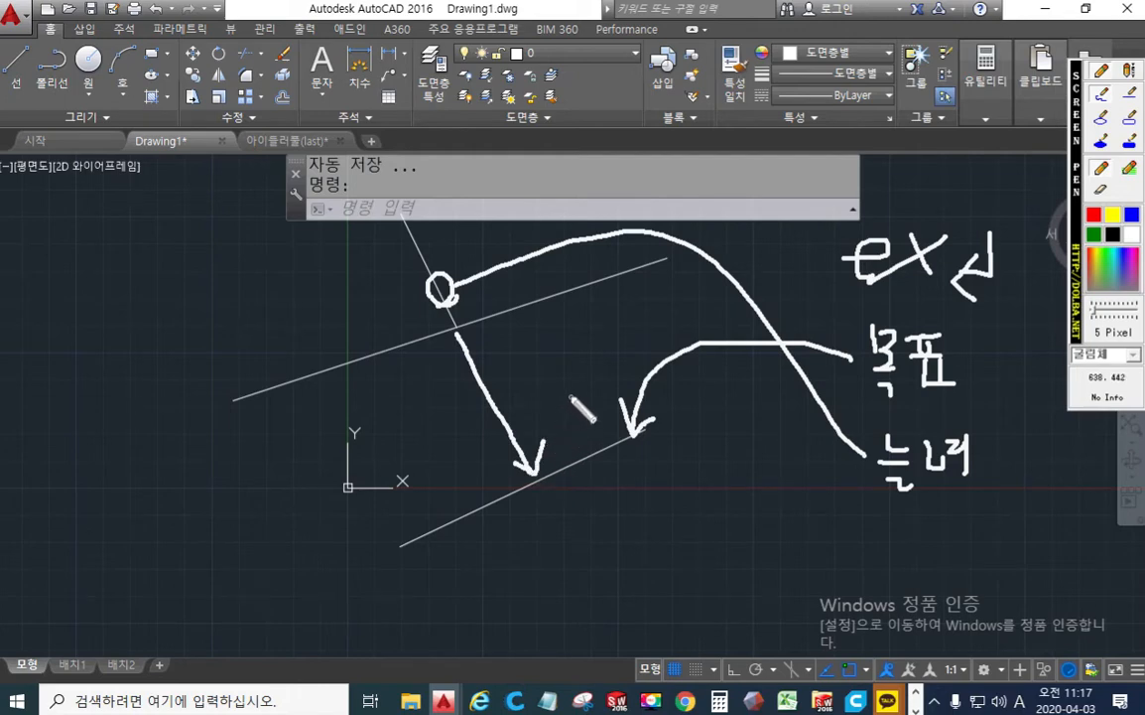
{"action": "key", "text": "Escape"}
Step: Extend the steep line down to the lower rising line, using the lower line as the boundary edge
{"action": "middle_click_drag", "start_coordinate": [605, 376], "coordinate": [557, 426]}
{"action": "type", "text": "e"}
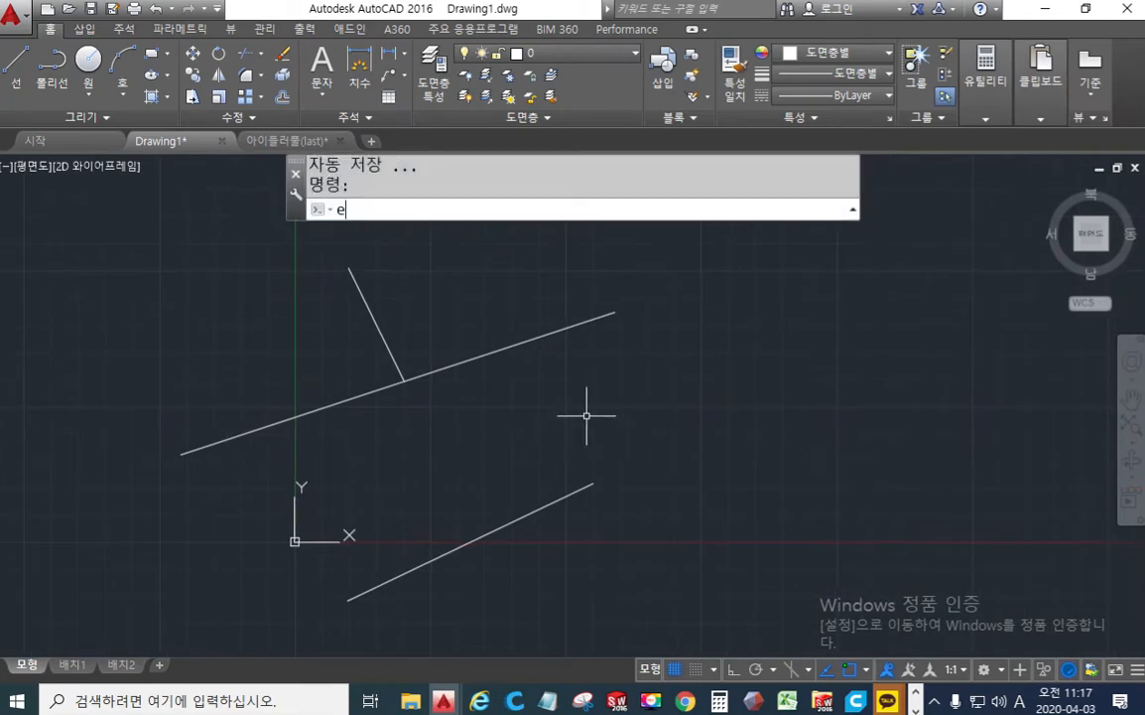
{"action": "type", "text": "x"}
{"action": "key", "text": "Return"}
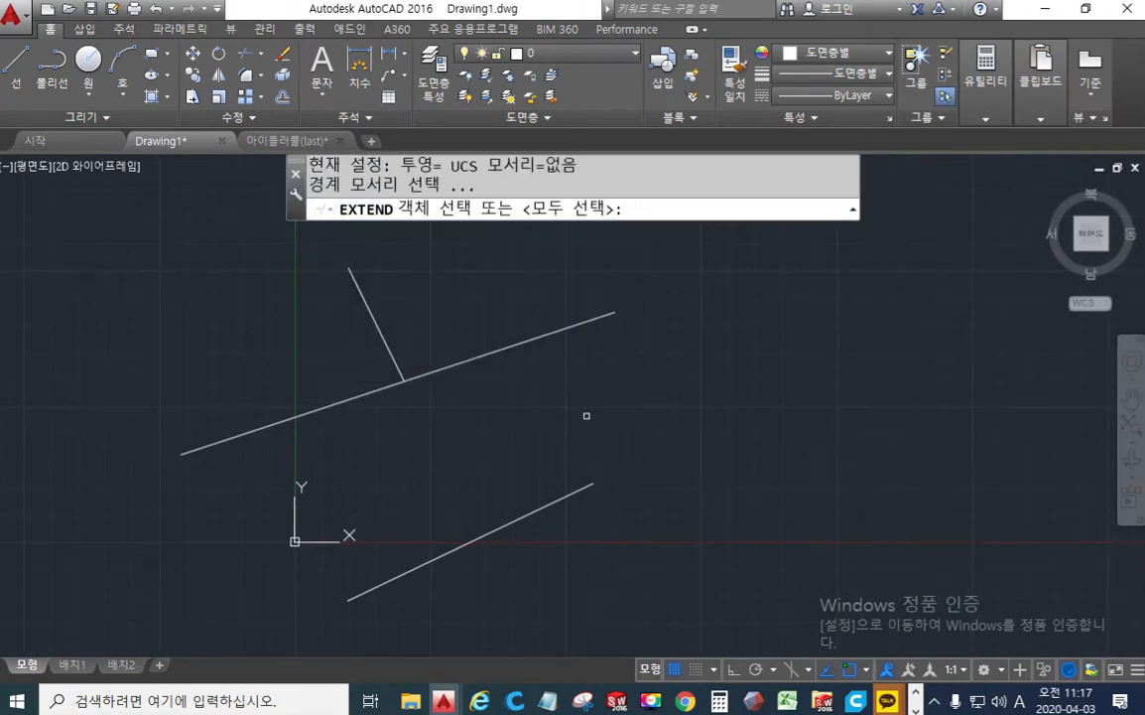
{"action": "left_click", "coordinate": [551, 503]}
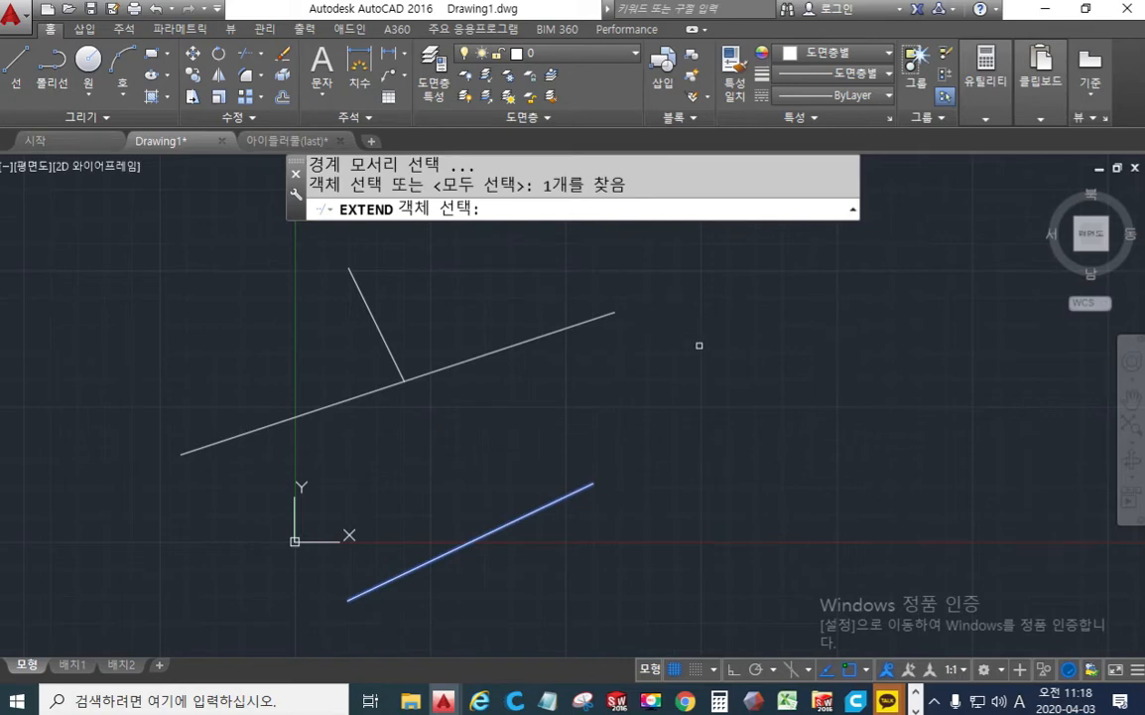
{"action": "key", "text": "Return"}
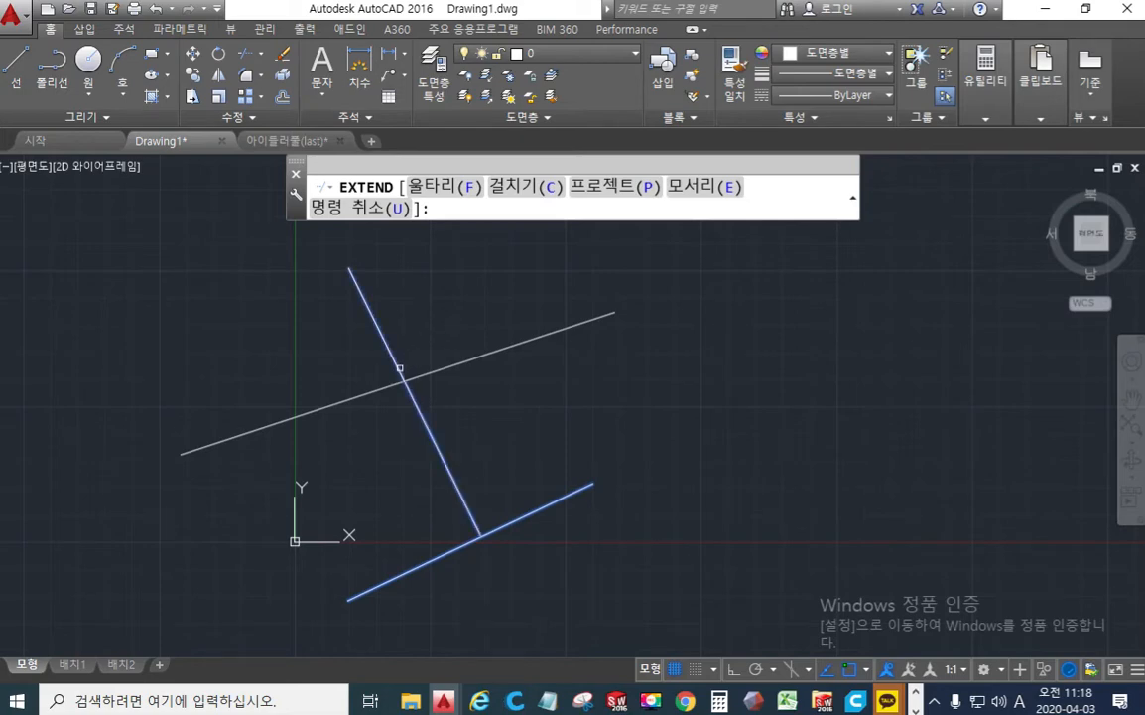
{"action": "left_click", "coordinate": [400, 367]}
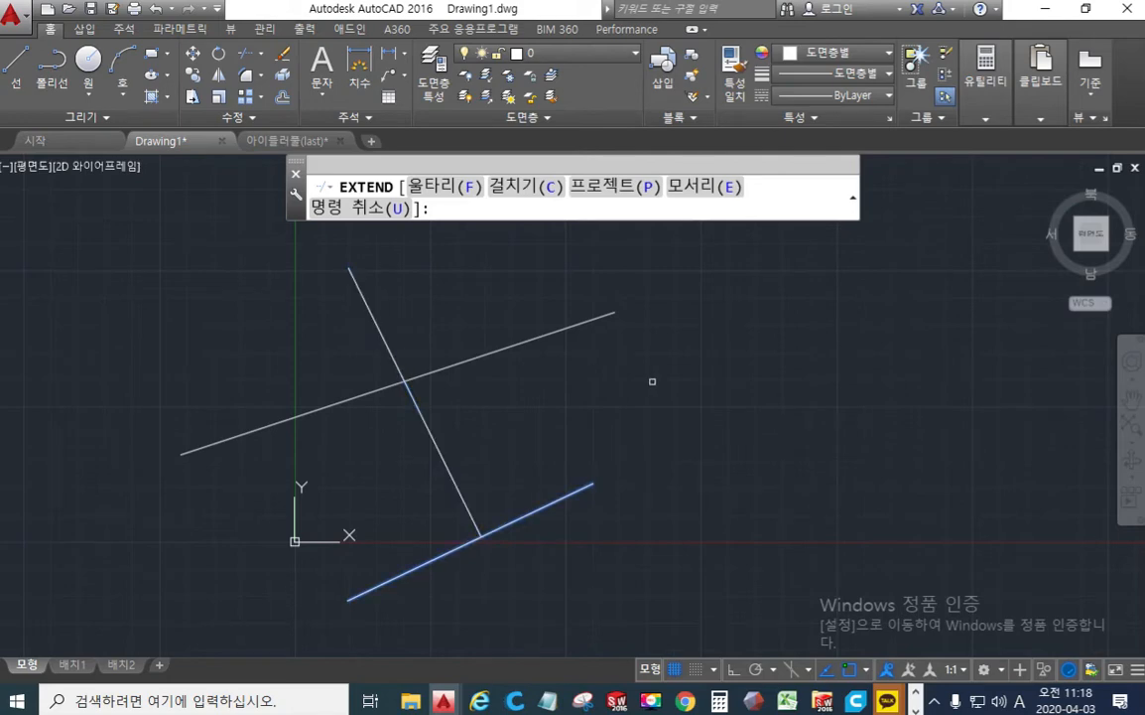
{"action": "key", "text": "Return"}
Step: Write "tr" followed by an Enter arrow in white with the screen pen beside the three lines
{"action": "middle_click_drag", "start_coordinate": [631, 467], "coordinate": [671, 425]}
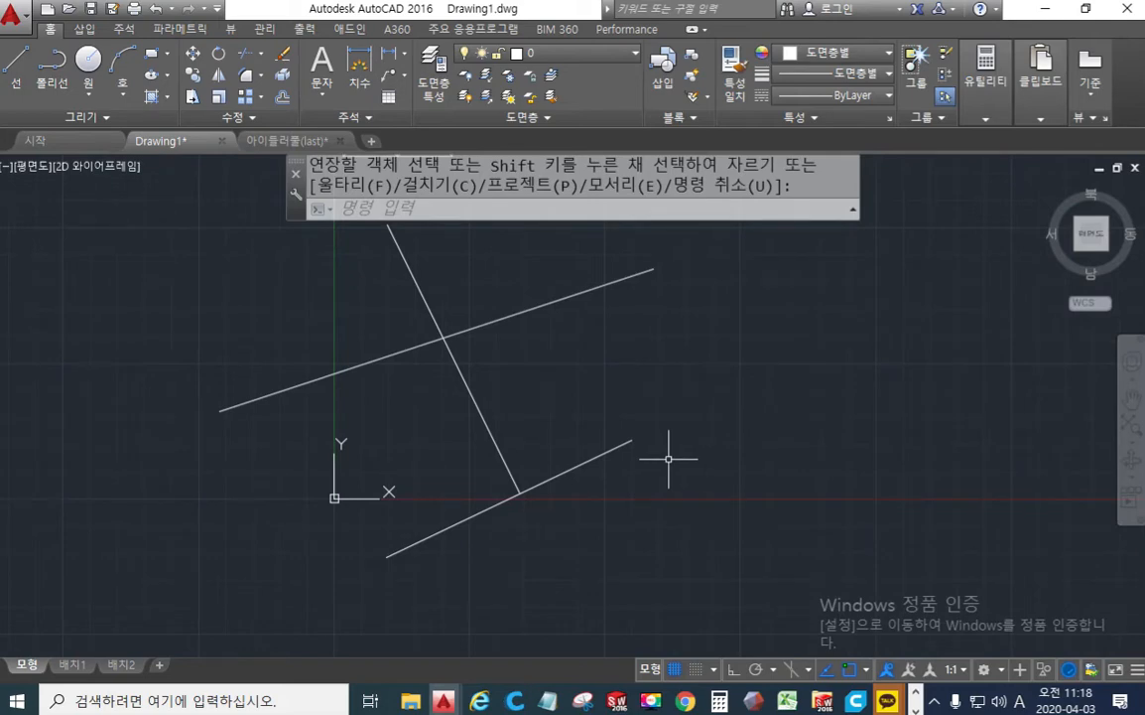
{"action": "scroll", "coordinate": [660, 393], "scroll_direction": "down", "scroll_amount": 2}
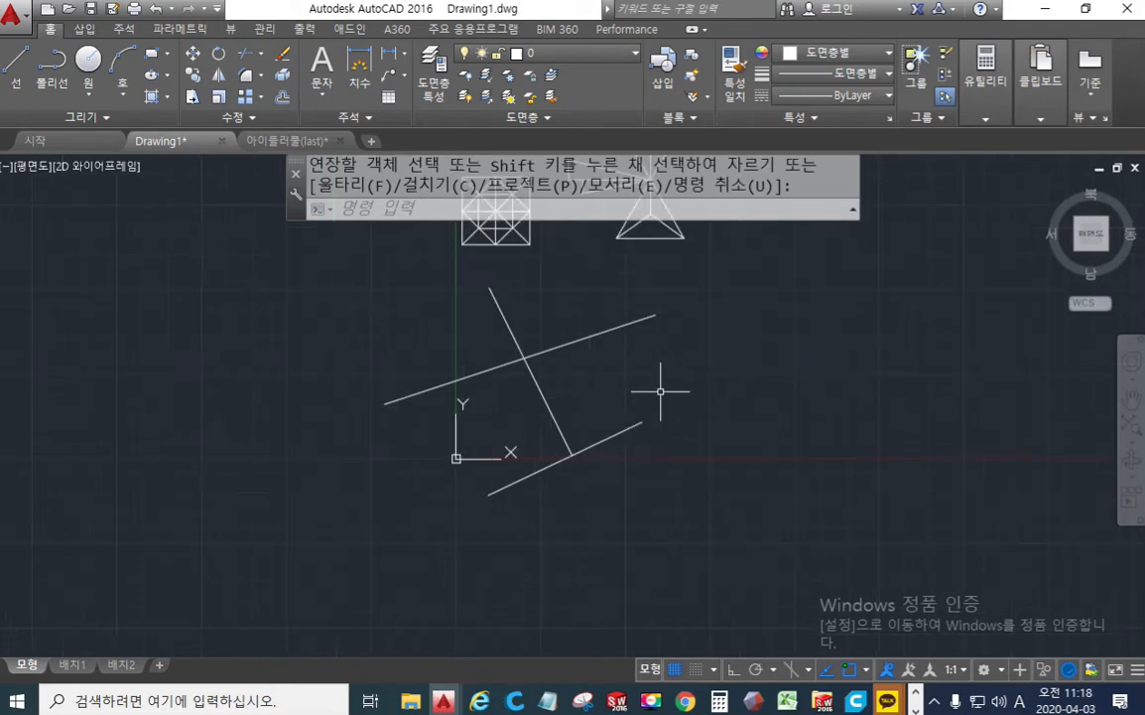
{"action": "middle_click_drag", "start_coordinate": [661, 391], "coordinate": [570, 429]}
{"action": "scroll", "coordinate": [568, 414], "scroll_direction": "up", "scroll_amount": 2}
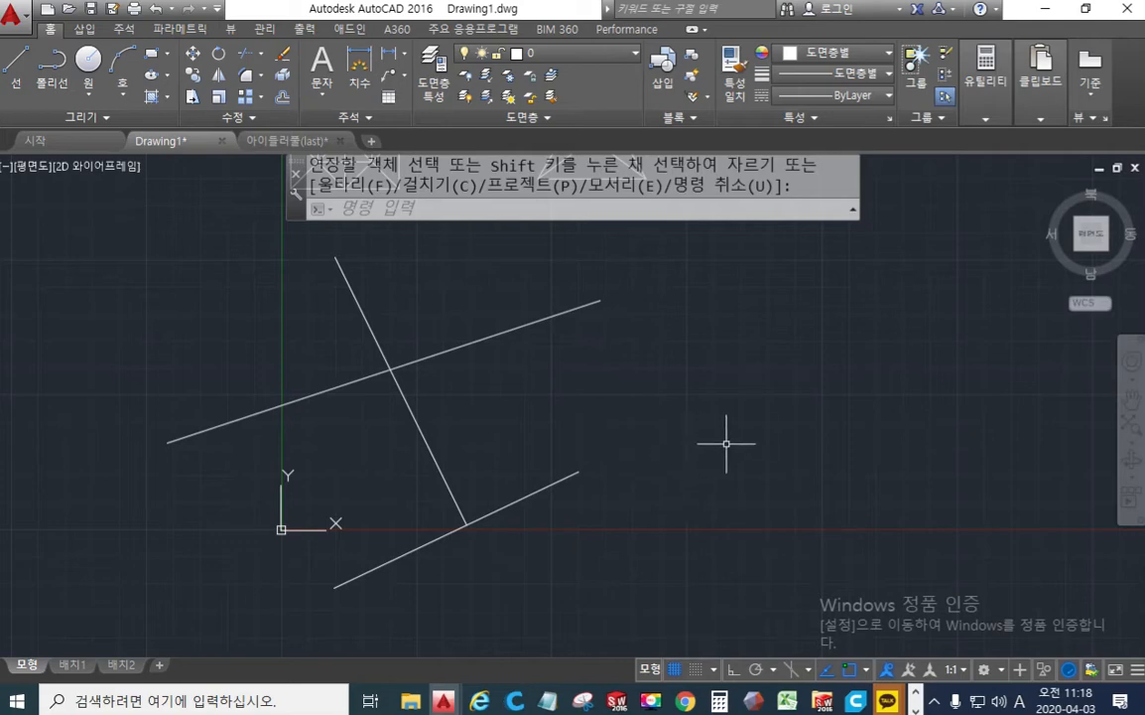
{"action": "key", "text": "F12"}
{"action": "left_click_drag", "start_coordinate": [786, 251], "coordinate": [831, 254]}
{"action": "mouse_move", "coordinate": [805, 206]}
{"action": "left_mouse_down"}
{"action": "mouse_move", "coordinate": [824, 288]}
{"action": "mouse_move", "coordinate": [851, 286]}
{"action": "mouse_move", "coordinate": [877, 256]}
{"action": "left_mouse_up"}
{"action": "mouse_move", "coordinate": [952, 231]}
{"action": "left_mouse_down"}
{"action": "mouse_move", "coordinate": [955, 262]}
{"action": "mouse_move", "coordinate": [917, 277]}
{"action": "mouse_move", "coordinate": [932, 294]}
{"action": "left_mouse_up"}
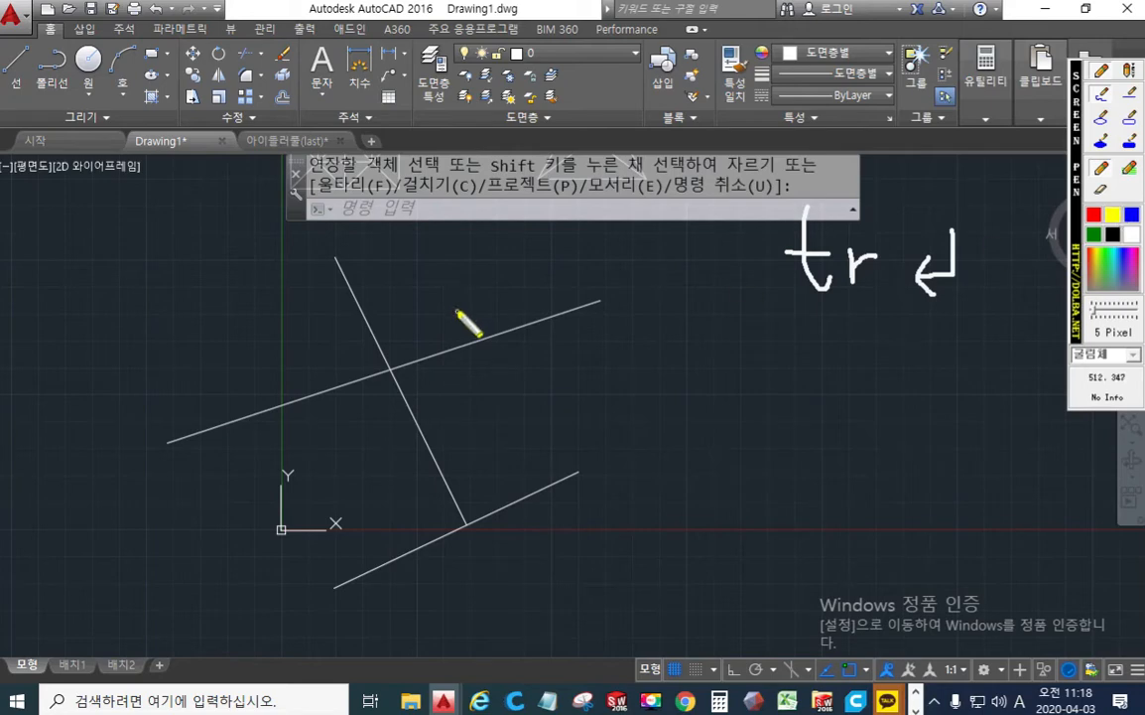
Step: Trace the steep line and a dashed fence path across both rising lines in yellow, labelled "f", and clear the annotations
{"action": "left_click_drag", "start_coordinate": [325, 253], "coordinate": [483, 550]}
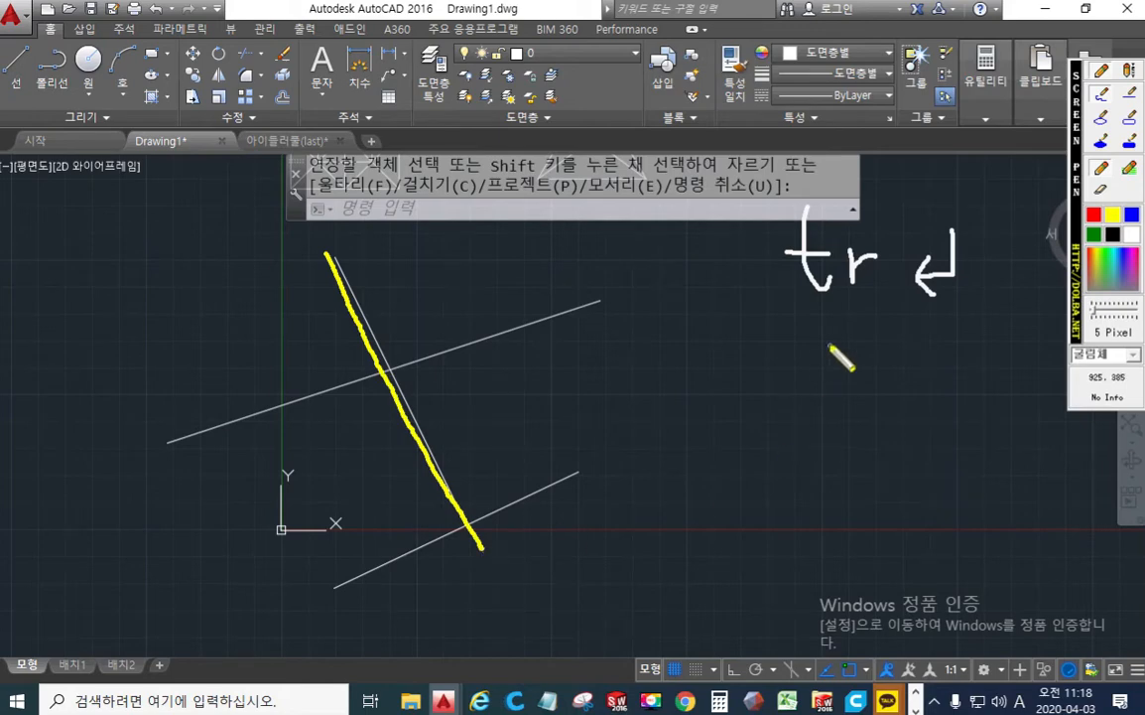
{"action": "mouse_move", "coordinate": [654, 381]}
{"action": "left_mouse_down"}
{"action": "mouse_move", "coordinate": [641, 452]}
{"action": "mouse_move", "coordinate": [659, 424]}
{"action": "left_mouse_up"}
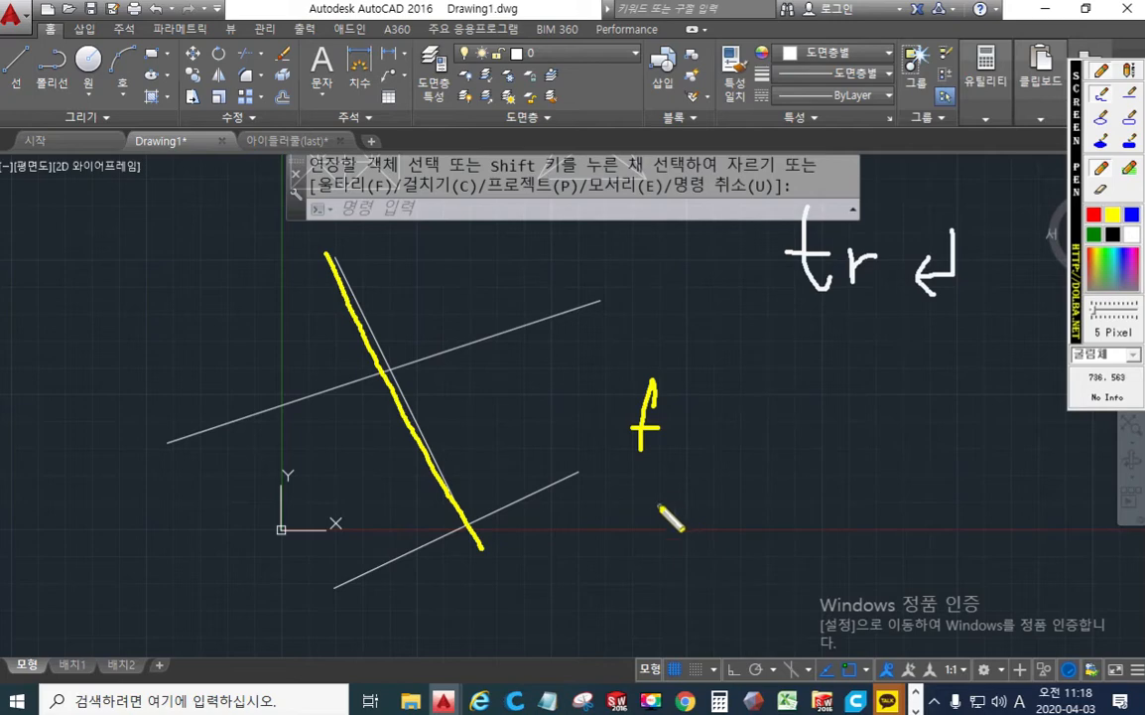
{"action": "left_click_drag", "start_coordinate": [583, 520], "coordinate": [588, 496]}
{"action": "left_click_drag", "start_coordinate": [465, 285], "coordinate": [500, 314]}
{"action": "left_click_drag", "start_coordinate": [575, 496], "coordinate": [523, 369]}
{"action": "left_click_drag", "start_coordinate": [516, 349], "coordinate": [506, 325]}
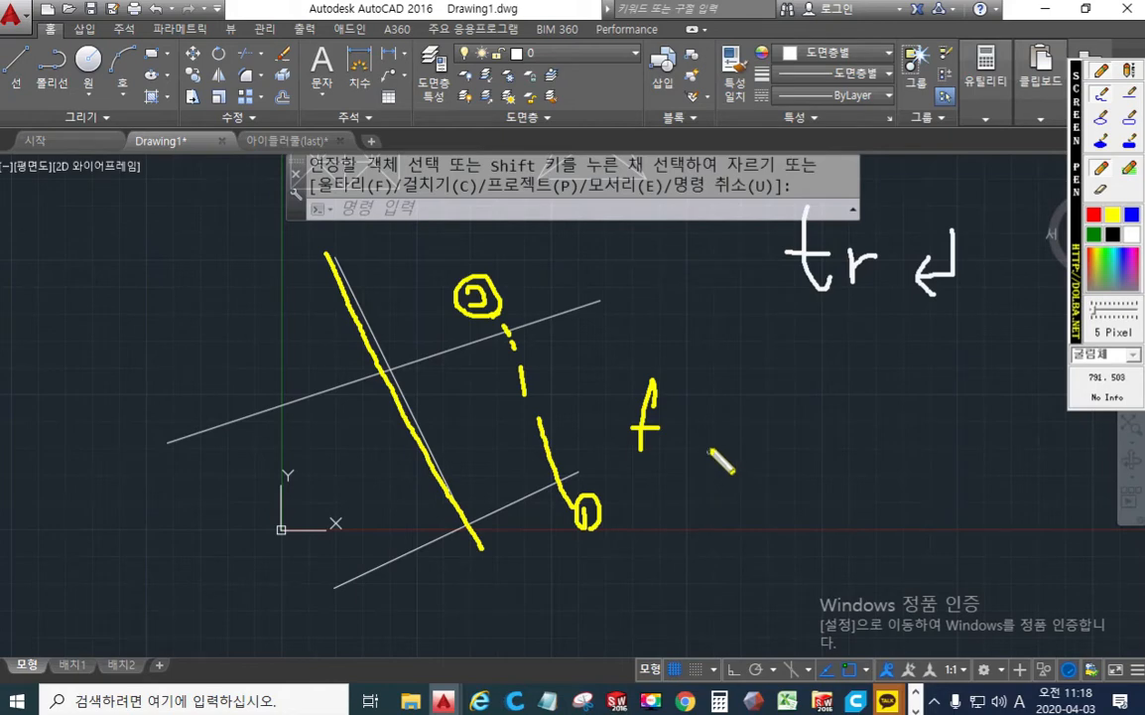
{"action": "key", "text": "Escape"}
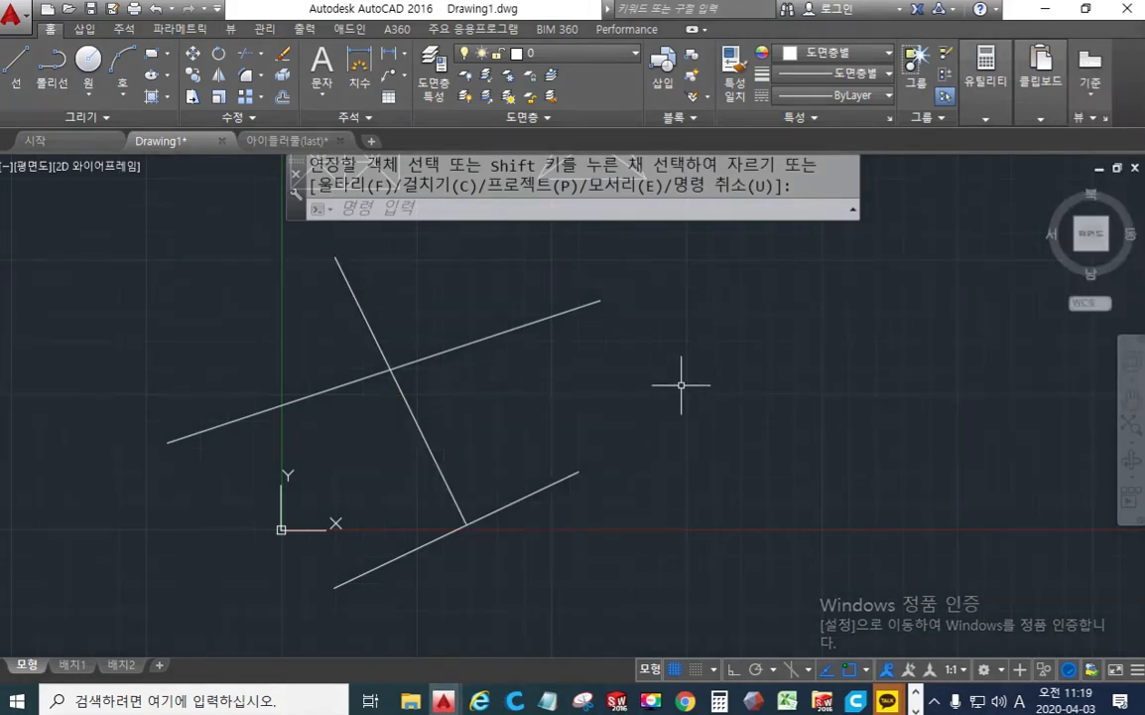
Step: Trim both rising lines' parts right of the steep line with the Fence option, using the steep line as the cutting edge
{"action": "type", "text": "tr"}
{"action": "key", "text": "Return"}
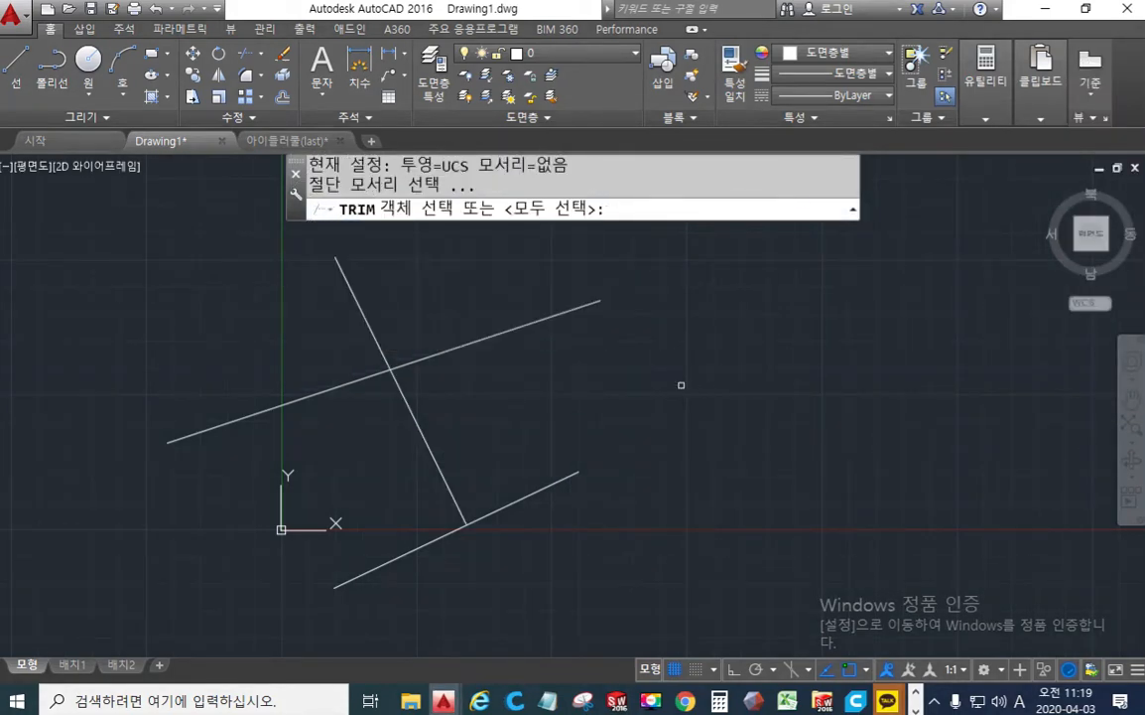
{"action": "left_click", "coordinate": [427, 446]}
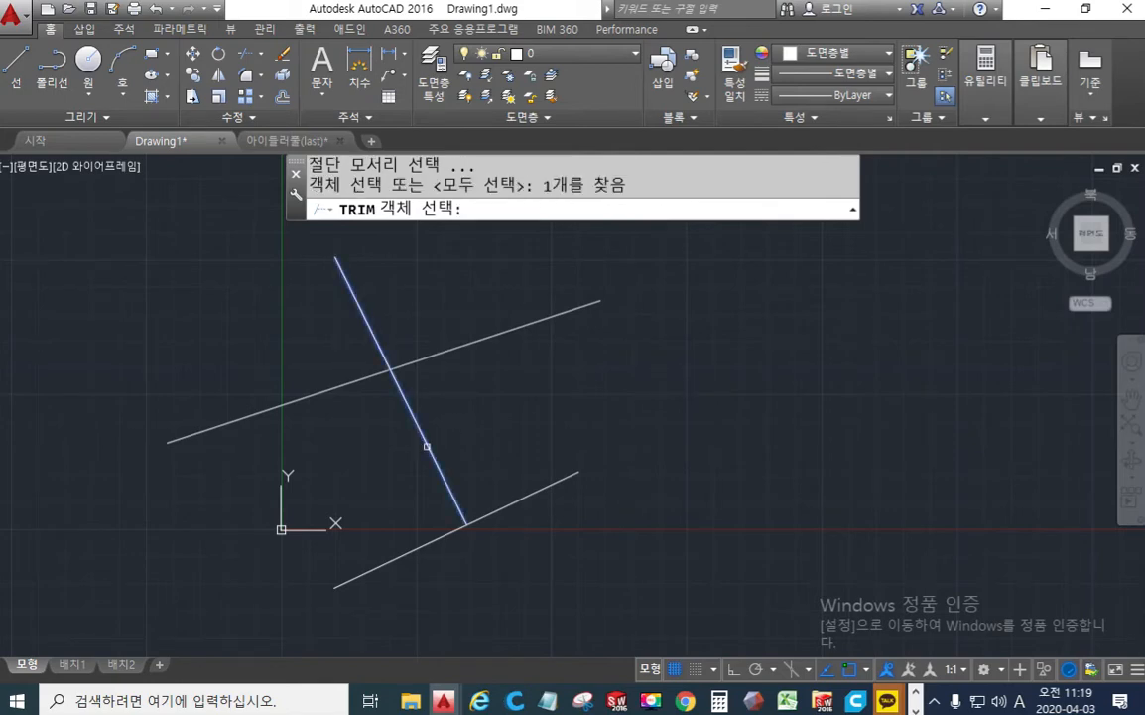
{"action": "key", "text": "Return"}
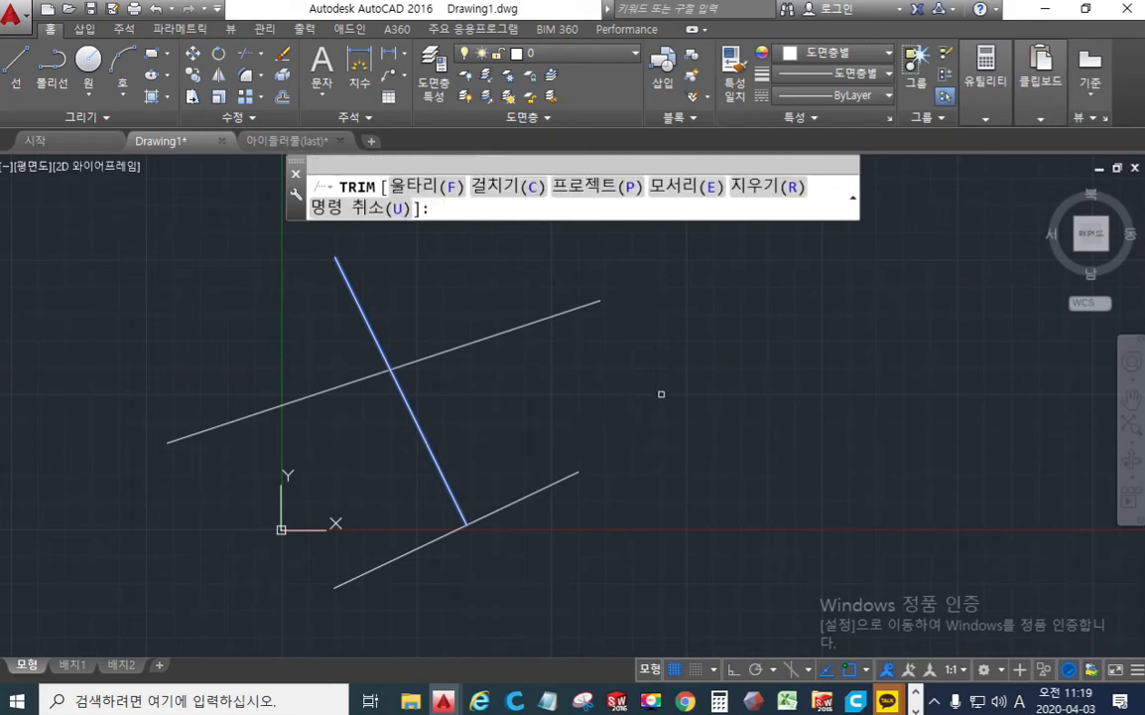
{"action": "left_click", "coordinate": [446, 189]}
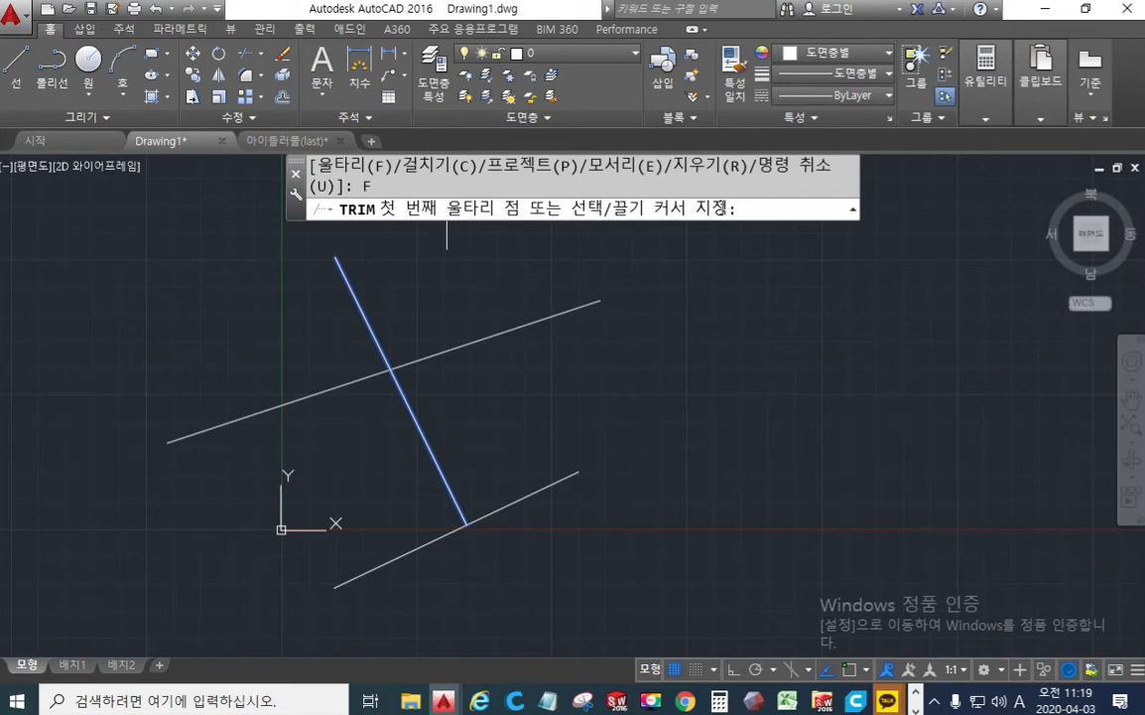
{"action": "left_click", "coordinate": [562, 534]}
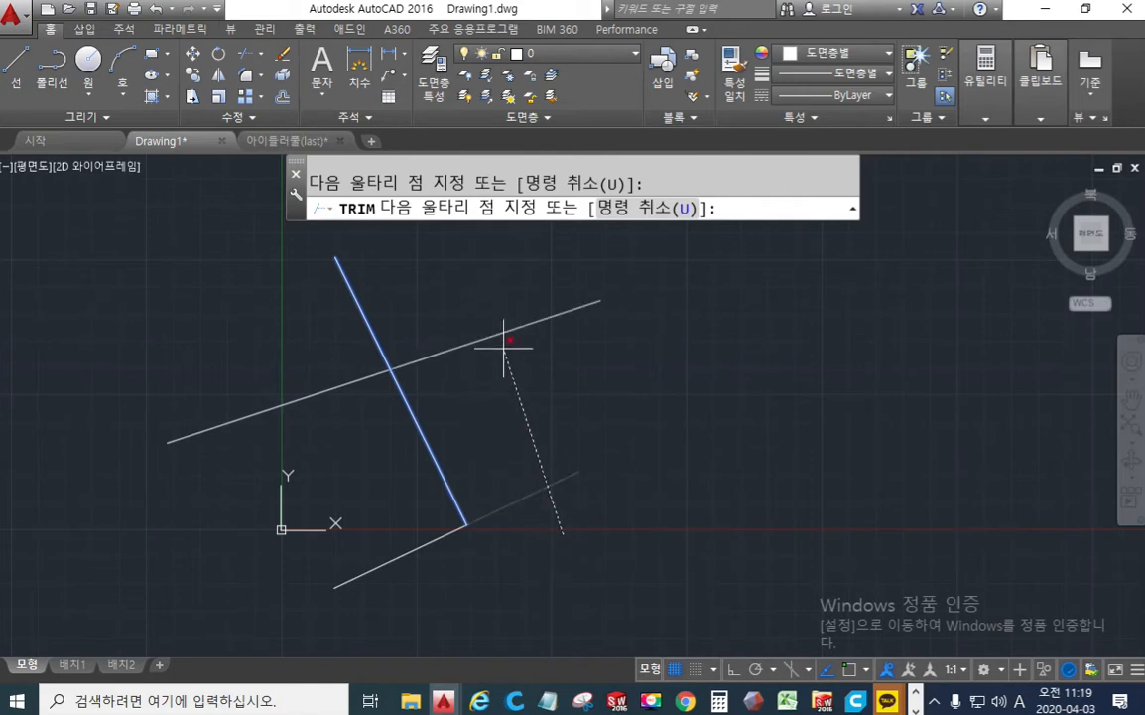
{"action": "left_click", "coordinate": [479, 288]}
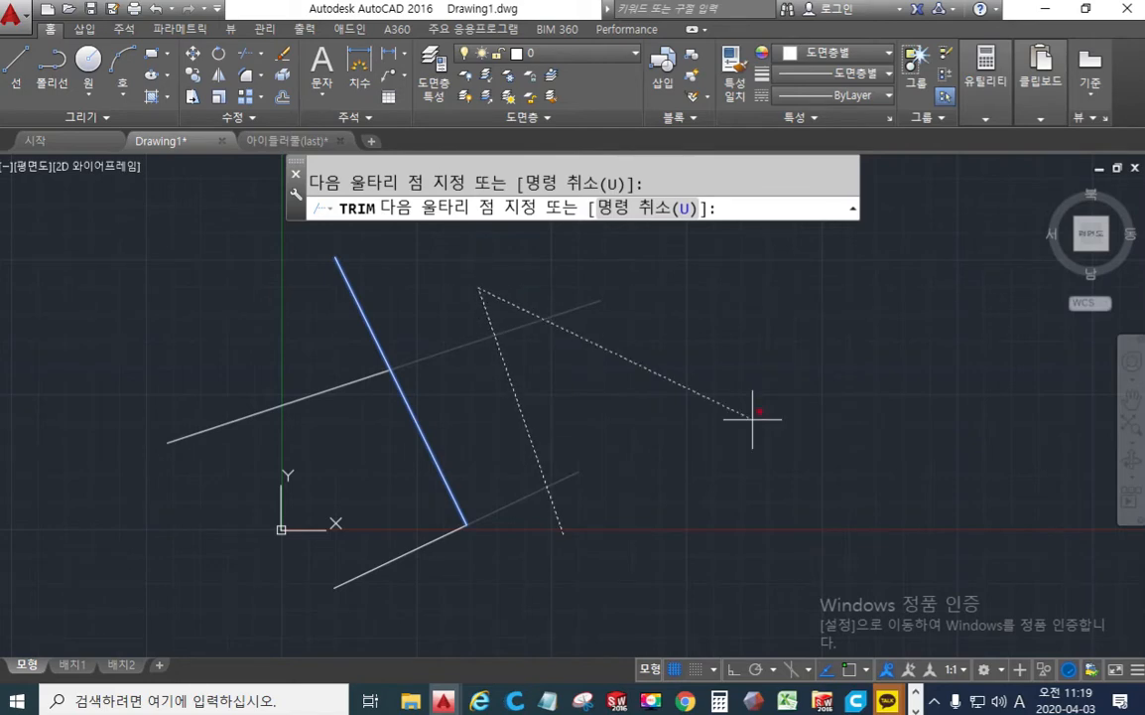
{"action": "key", "text": "Return"}
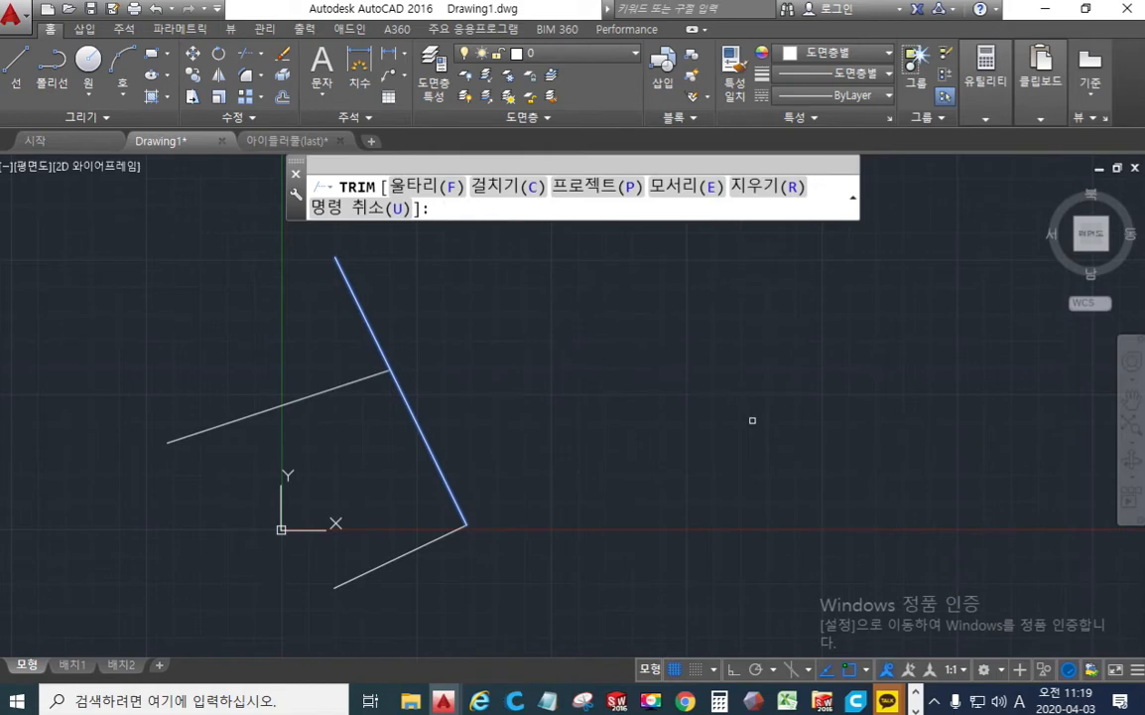
{"action": "key", "text": "Return"}
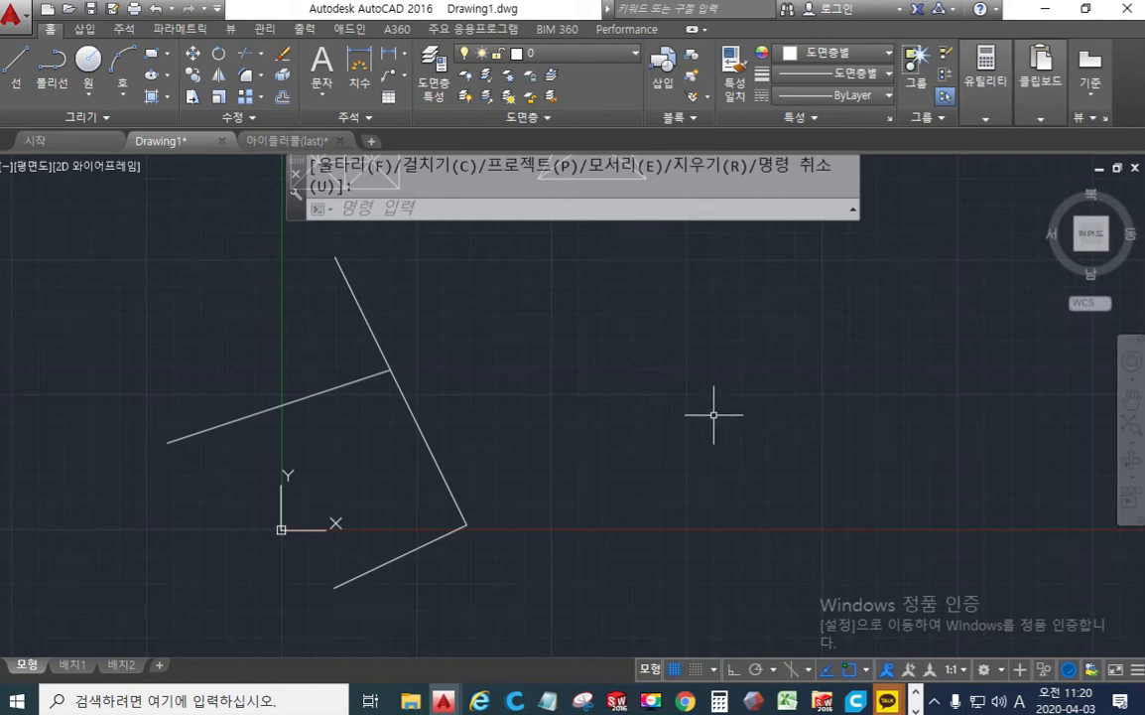
Step: Write "tr" with an Enter arrow and an "e" below it in yellow with the screen pen, and clear the annotations
{"action": "middle_click_drag", "start_coordinate": [598, 401], "coordinate": [694, 371]}
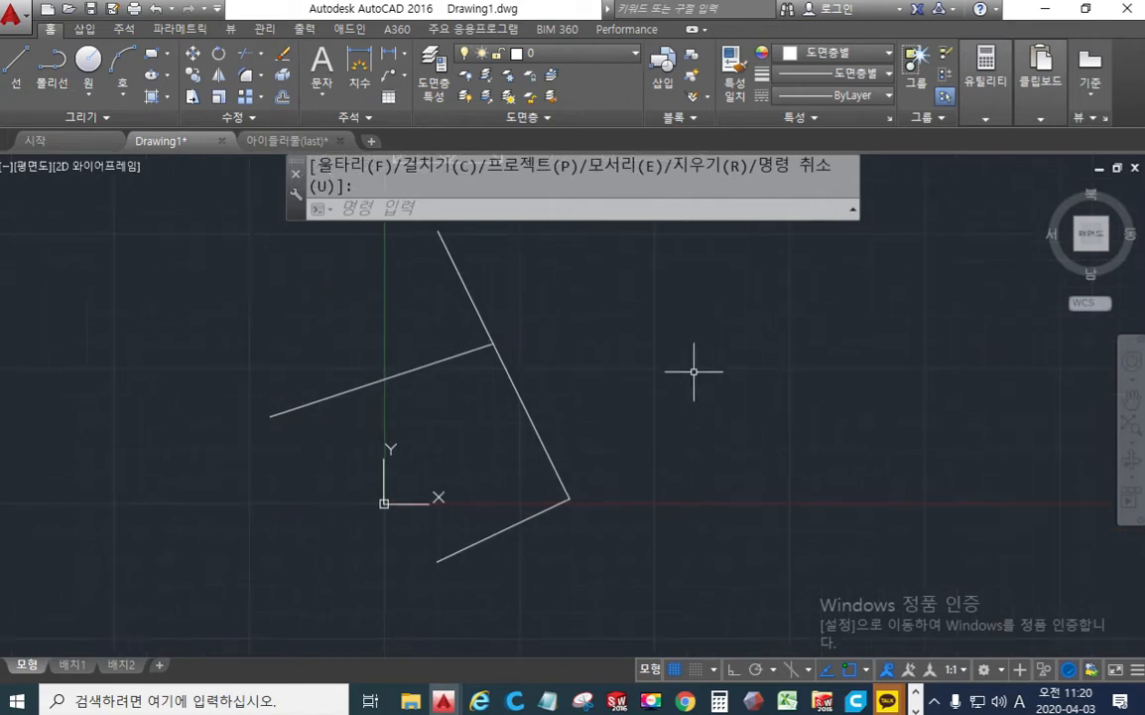
{"action": "middle_click_drag", "start_coordinate": [645, 336], "coordinate": [669, 359]}
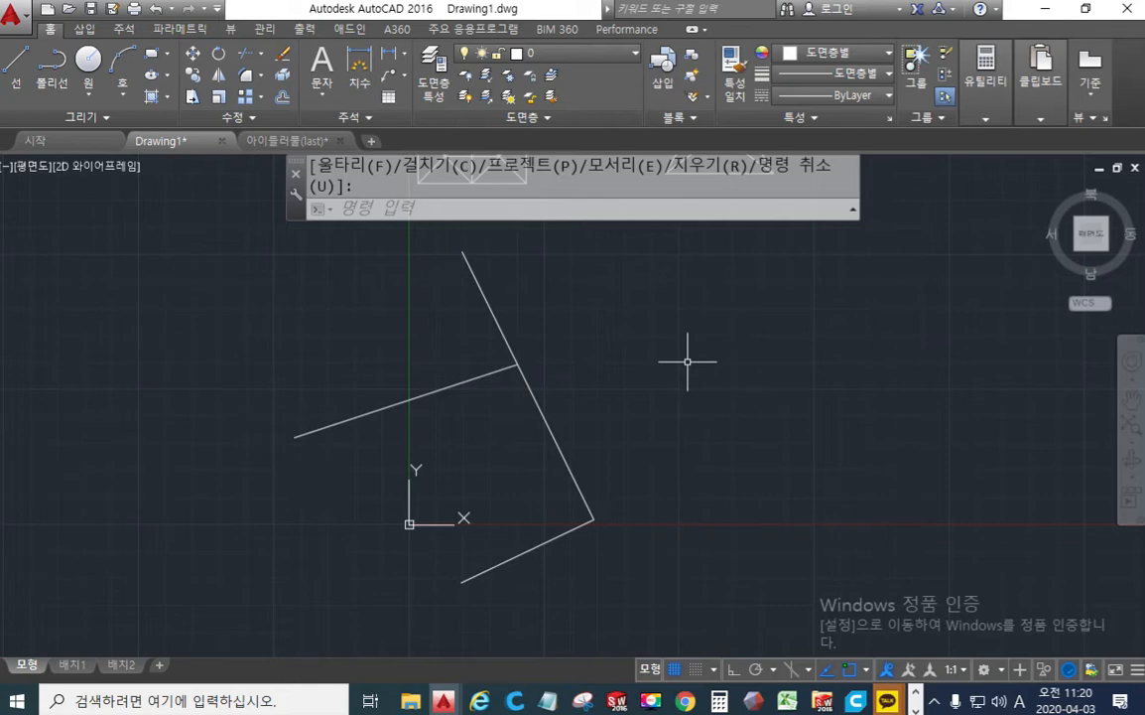
{"action": "key", "text": "F12"}
{"action": "left_click_drag", "start_coordinate": [753, 287], "coordinate": [792, 285]}
{"action": "left_click_drag", "start_coordinate": [771, 226], "coordinate": [796, 309]}
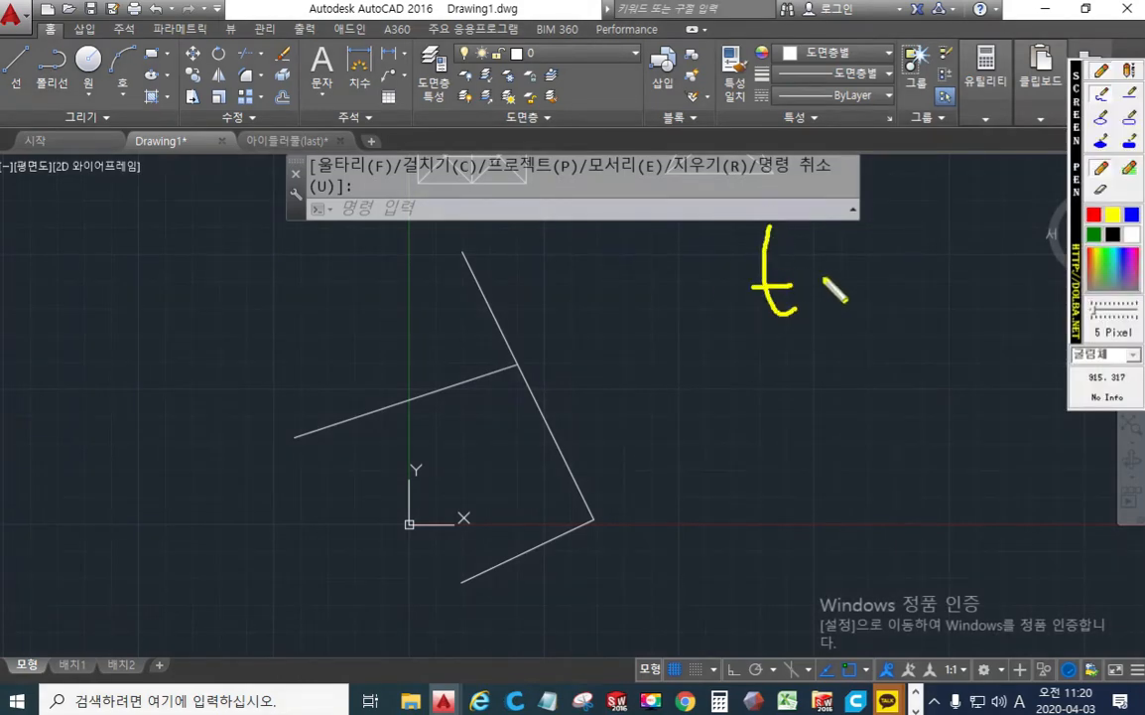
{"action": "mouse_move", "coordinate": [823, 264]}
{"action": "left_mouse_down"}
{"action": "mouse_move", "coordinate": [918, 292]}
{"action": "mouse_move", "coordinate": [896, 307]}
{"action": "left_mouse_up"}
{"action": "mouse_move", "coordinate": [803, 359]}
{"action": "left_mouse_down"}
{"action": "mouse_move", "coordinate": [809, 387]}
{"action": "mouse_move", "coordinate": [839, 394]}
{"action": "left_mouse_up"}
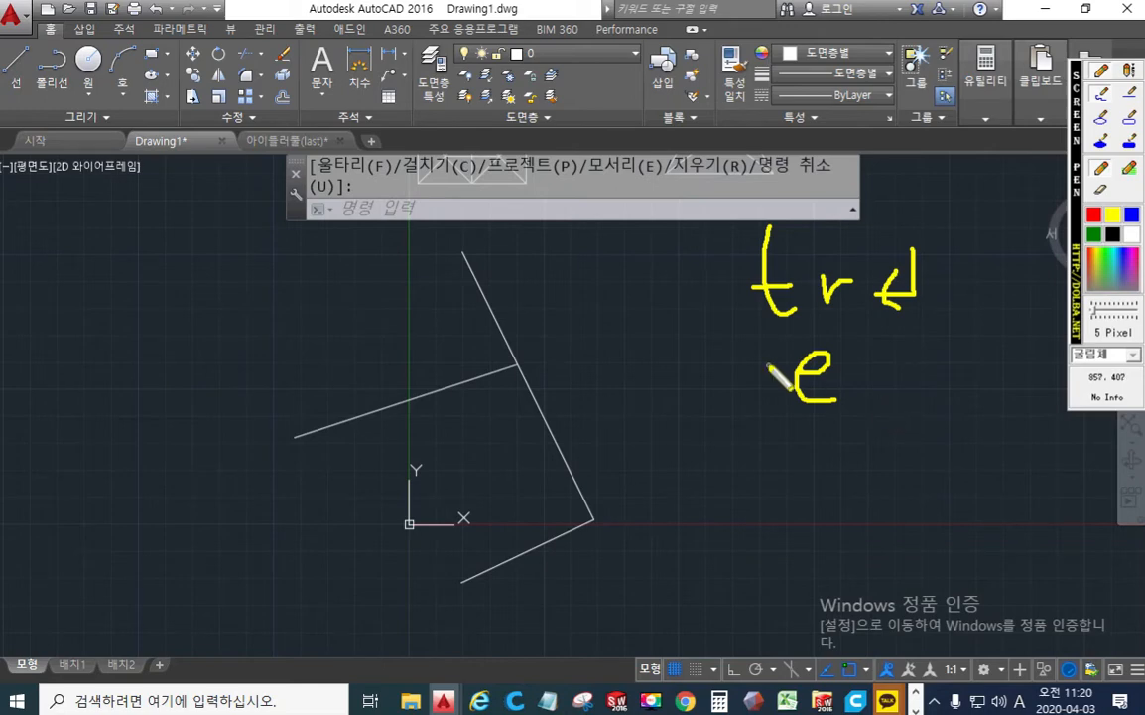
{"action": "key", "text": "Escape"}
Step: Start the Trim command with the steep line as the cutting edge
{"action": "type", "text": "t"}
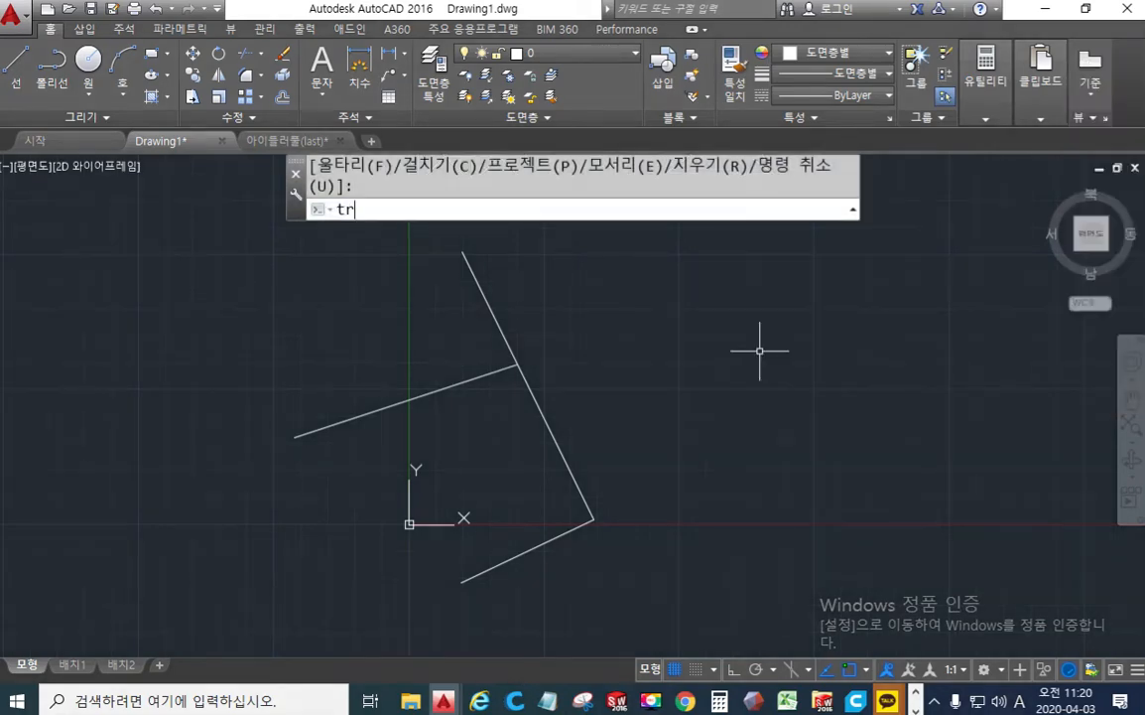
{"action": "type", "text": "r"}
{"action": "key", "text": "Return"}
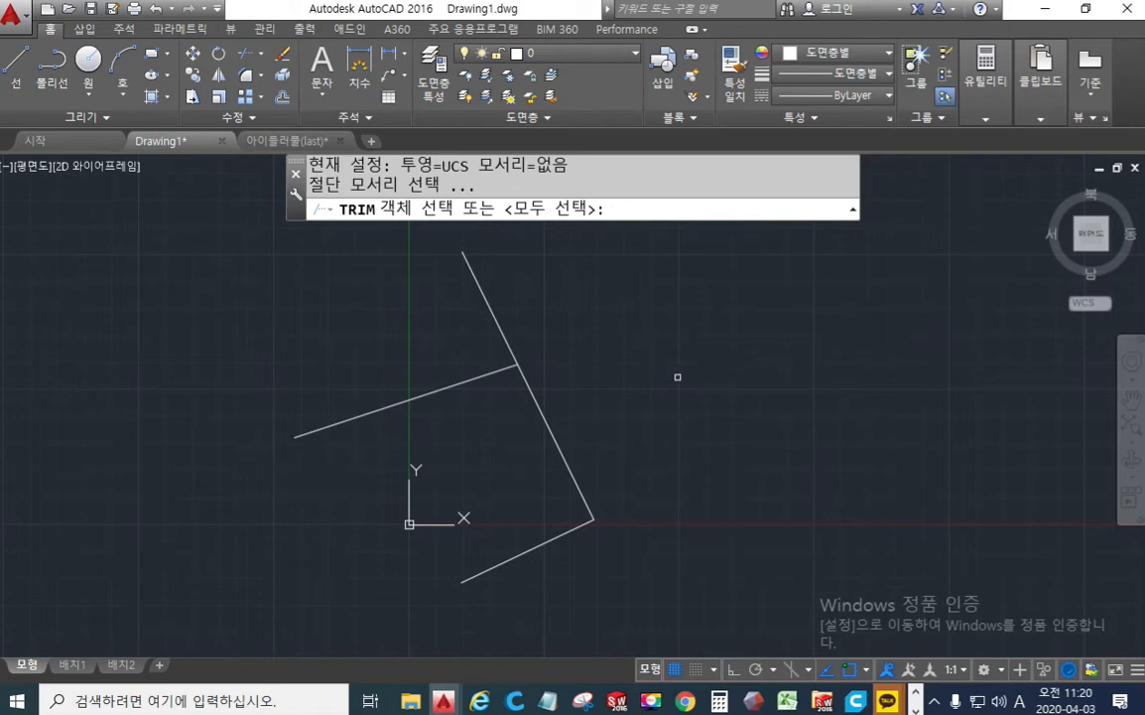
{"action": "left_click", "coordinate": [541, 410]}
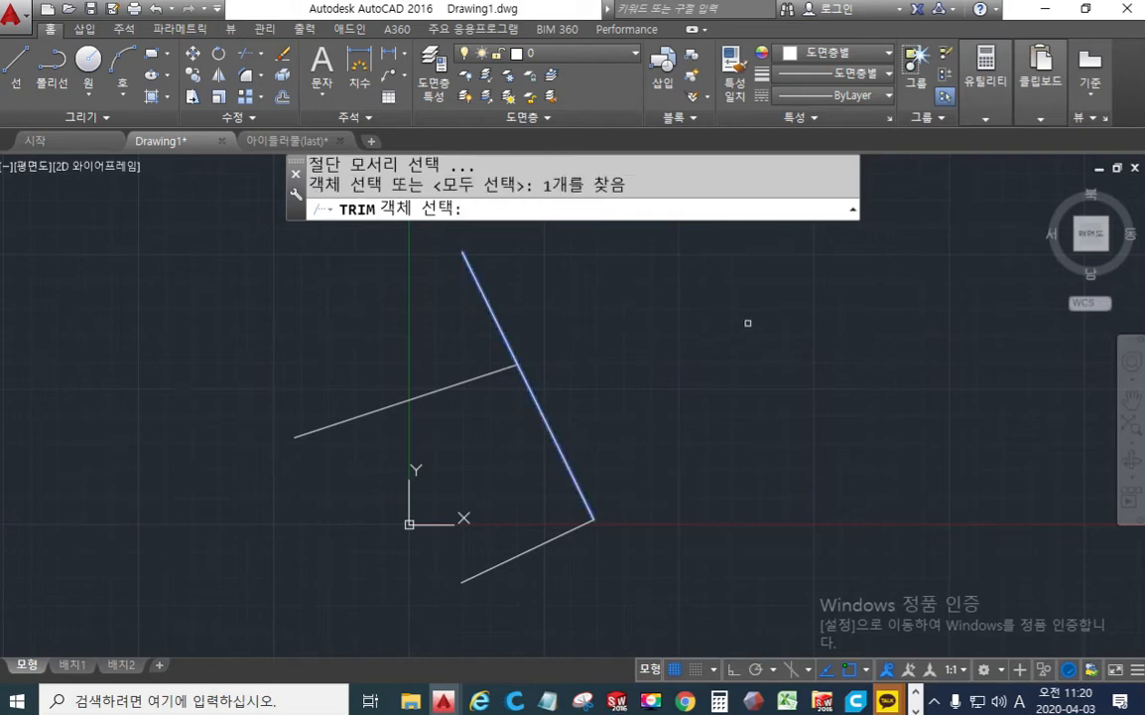
{"action": "key", "text": "Return"}
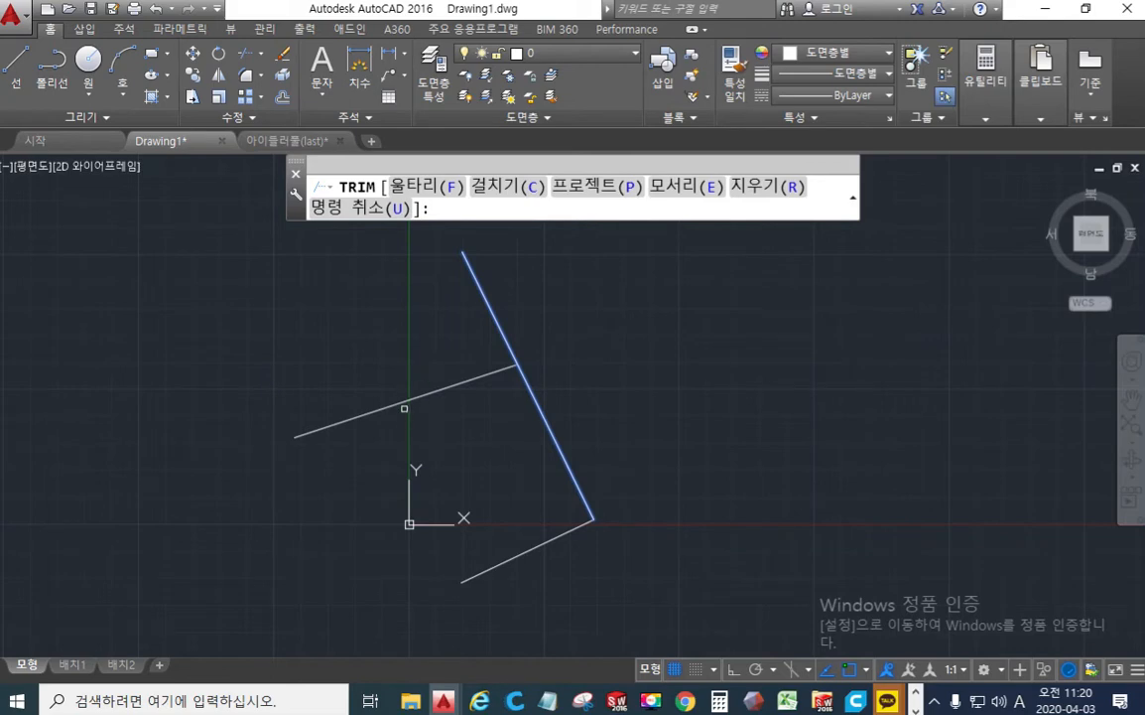
Step: Underline both rising lines in yellow, mark Trim's Edge (E) and Erase (R) options in red, and clear the annotations
{"action": "key", "text": "F12"}
{"action": "left_click_drag", "start_coordinate": [506, 375], "coordinate": [337, 440]}
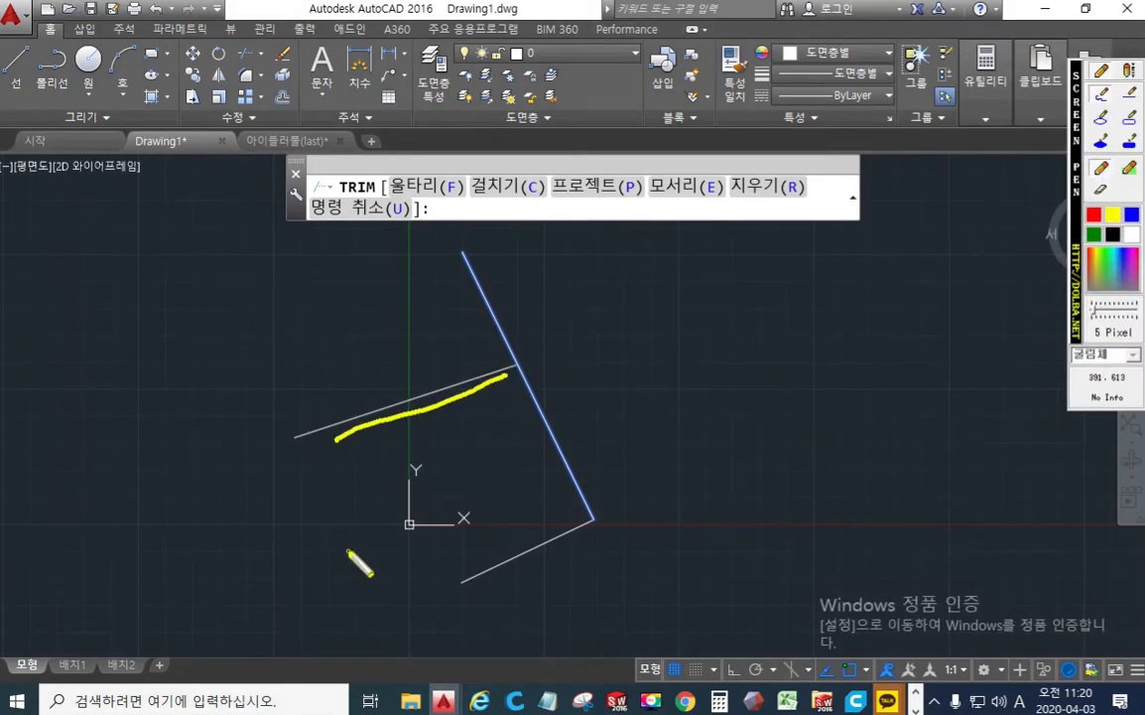
{"action": "left_click_drag", "start_coordinate": [599, 536], "coordinate": [484, 586]}
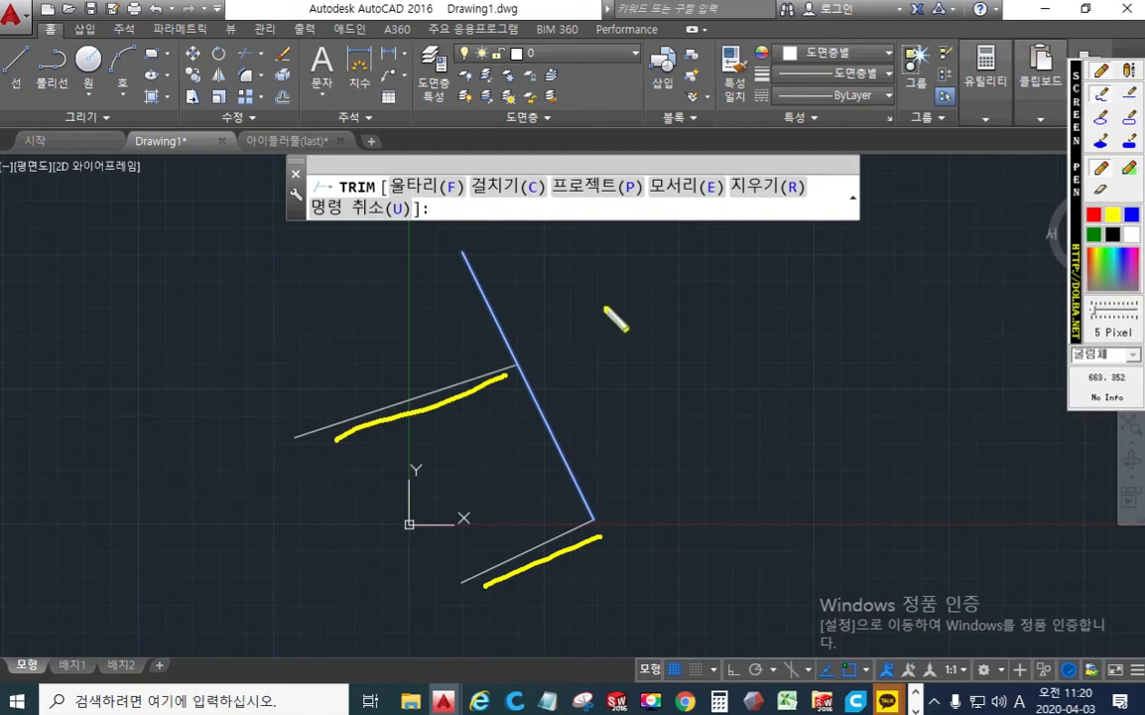
{"action": "left_click", "coordinate": [1093, 214]}
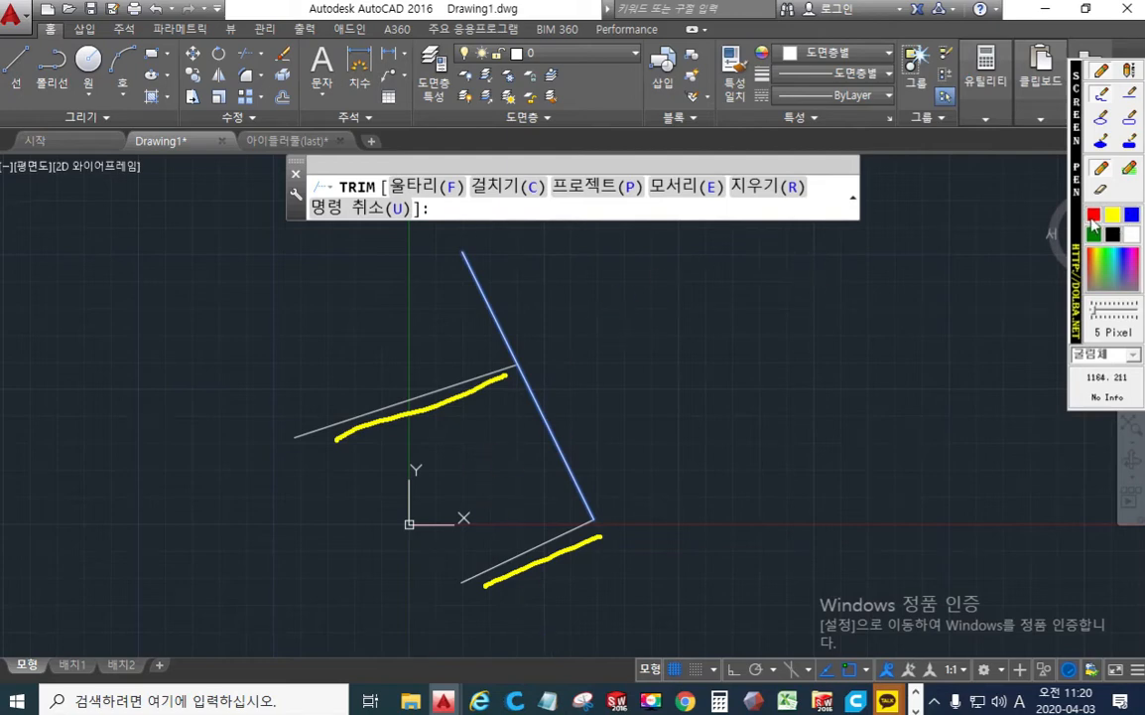
{"action": "mouse_move", "coordinate": [716, 204]}
{"action": "left_mouse_down"}
{"action": "mouse_move", "coordinate": [689, 226]}
{"action": "mouse_move", "coordinate": [655, 204]}
{"action": "left_mouse_up"}
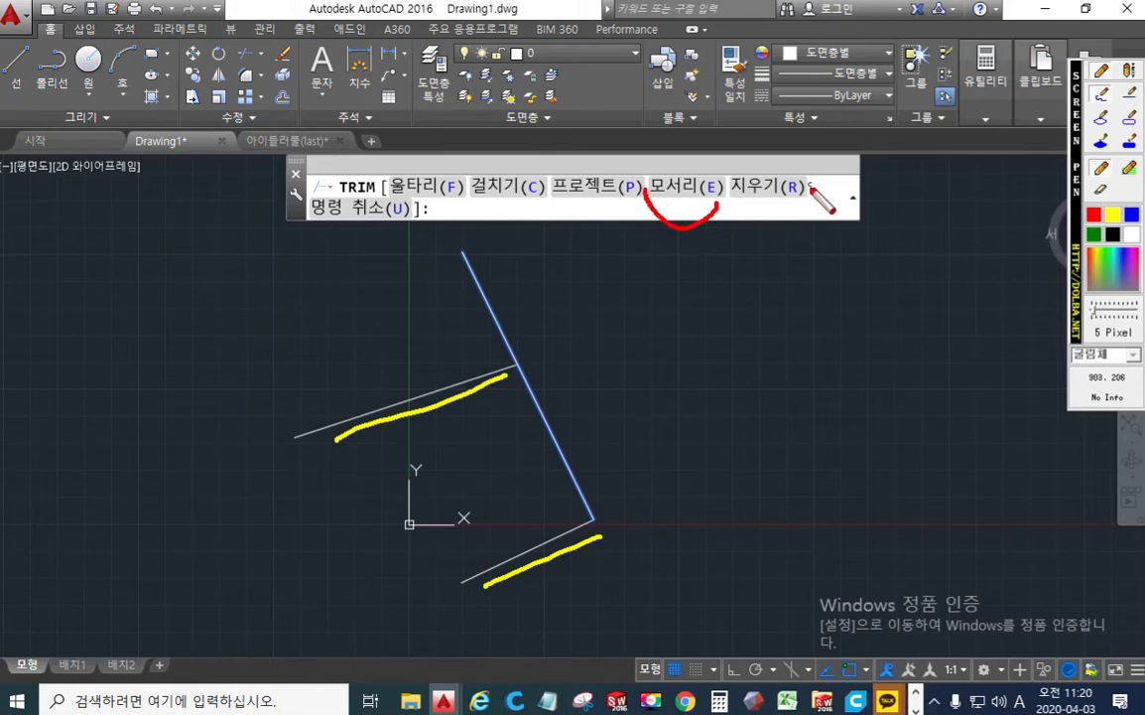
{"action": "mouse_move", "coordinate": [819, 214]}
{"action": "left_mouse_down"}
{"action": "mouse_move", "coordinate": [768, 148]}
{"action": "mouse_move", "coordinate": [784, 248]}
{"action": "left_mouse_up"}
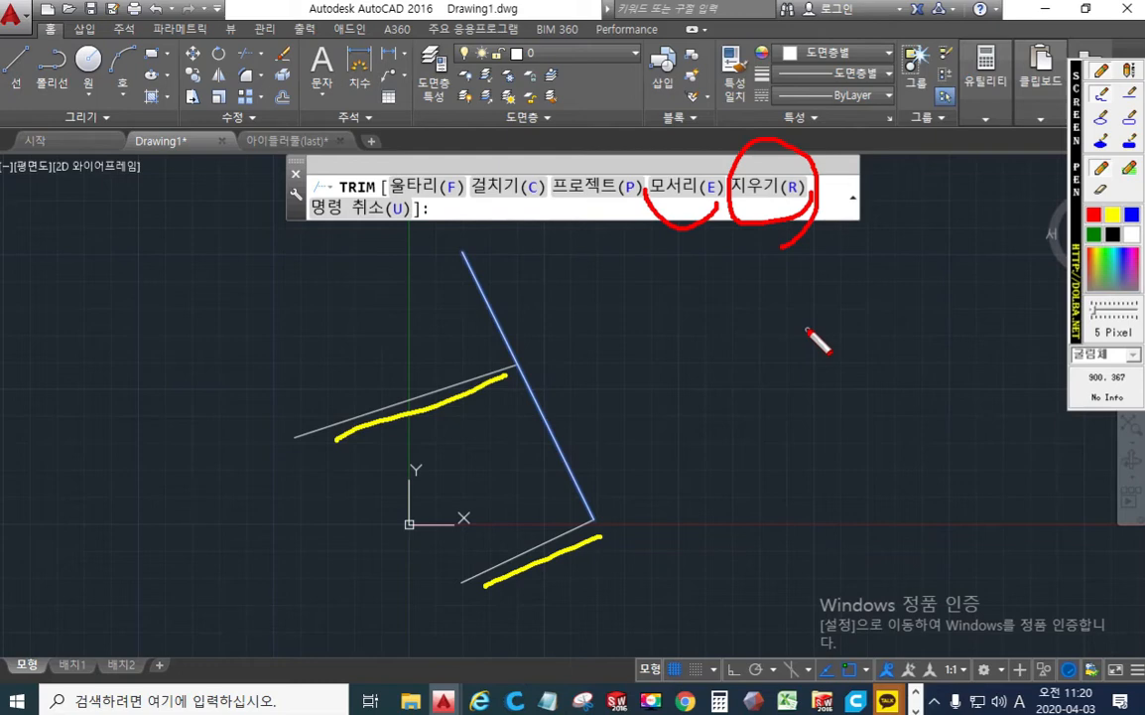
{"action": "key", "text": "Escape"}
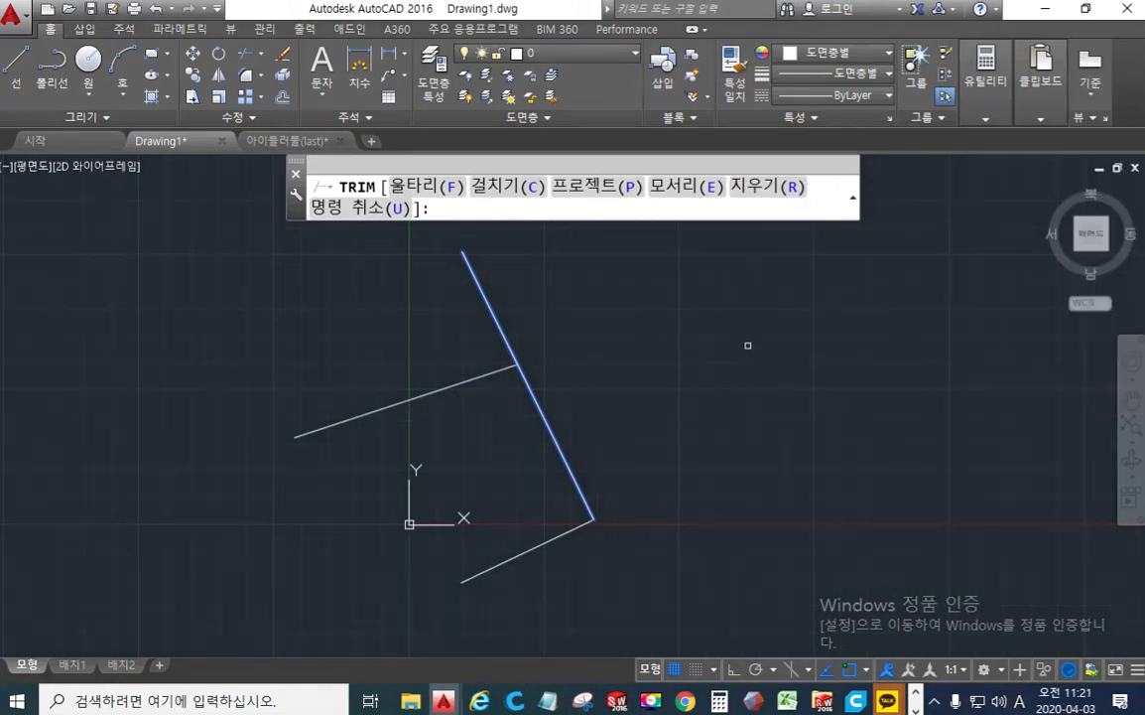
Step: Delete both rising lines with Trim's Erase (R) option and finish the Trim command
{"action": "type", "text": "r"}
{"action": "key", "text": "Return"}
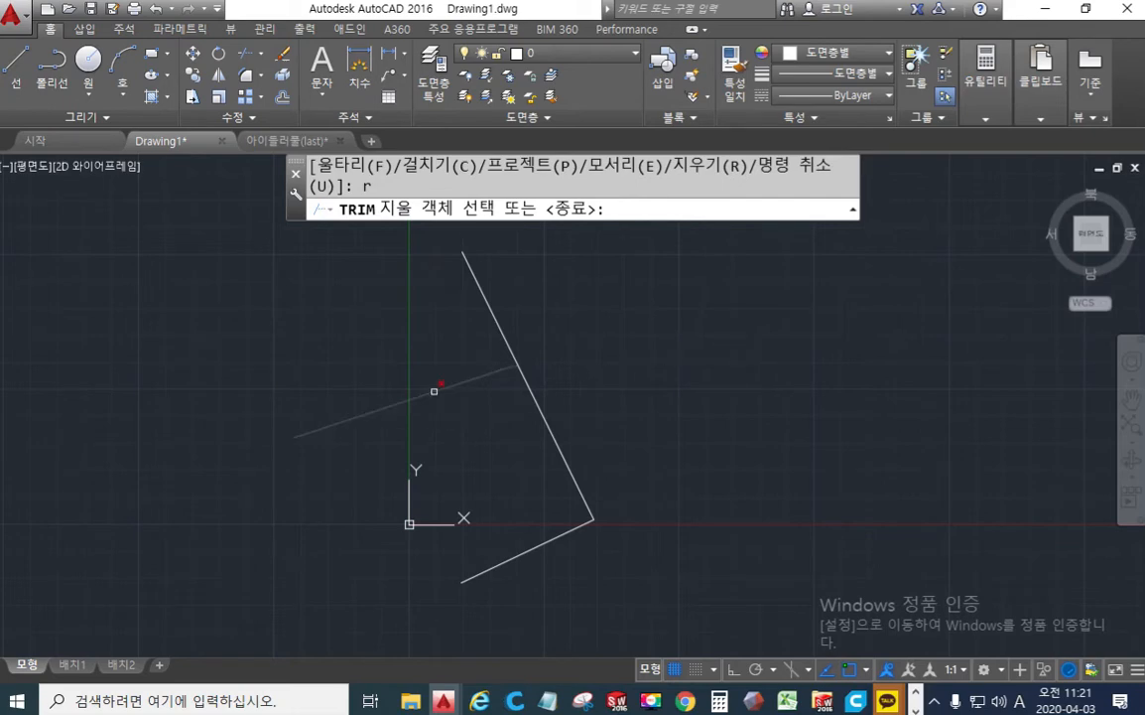
{"action": "left_click", "coordinate": [434, 391]}
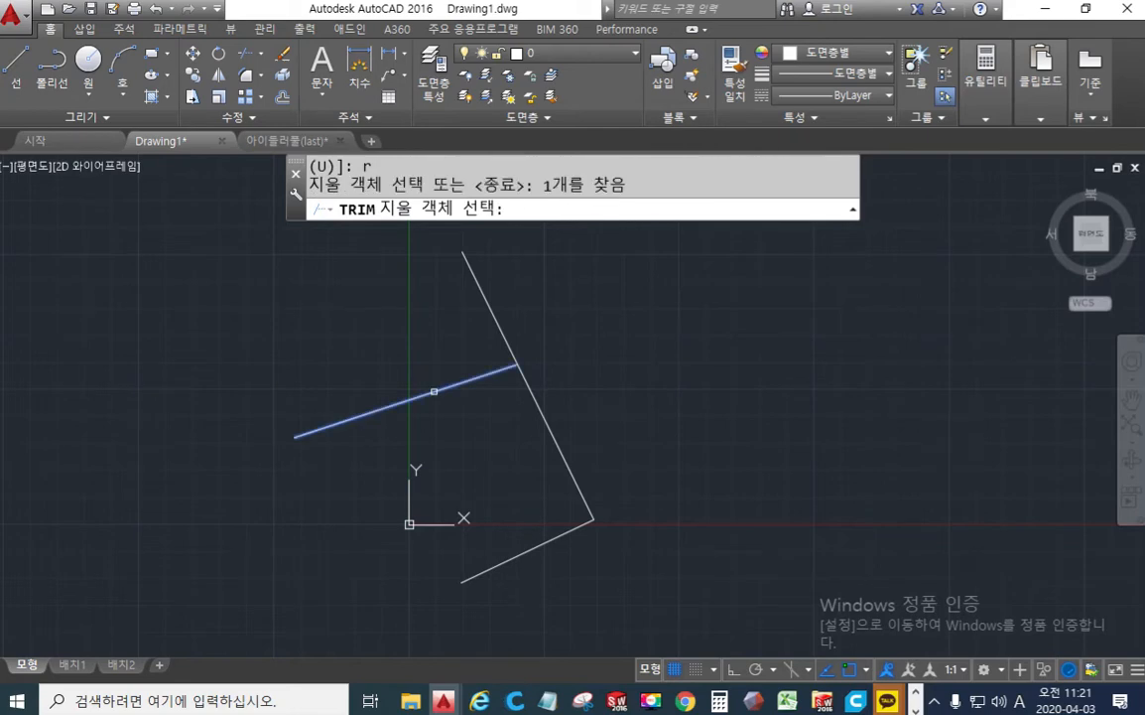
{"action": "left_click", "coordinate": [529, 548]}
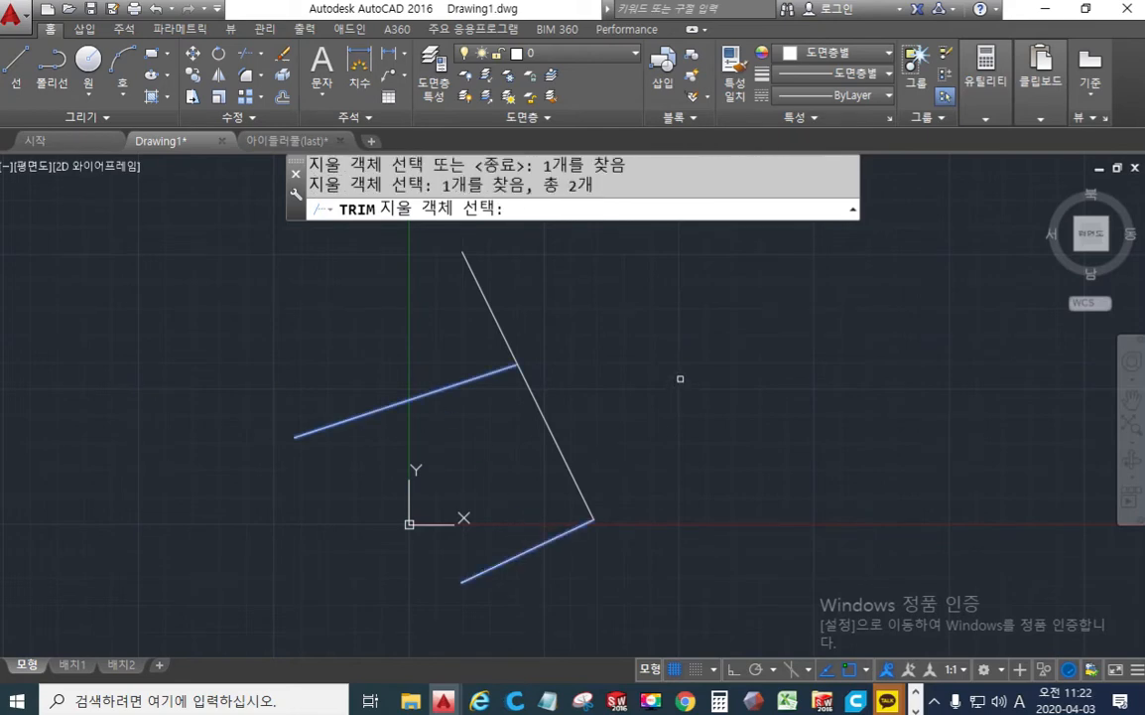
{"action": "key", "text": "Return"}
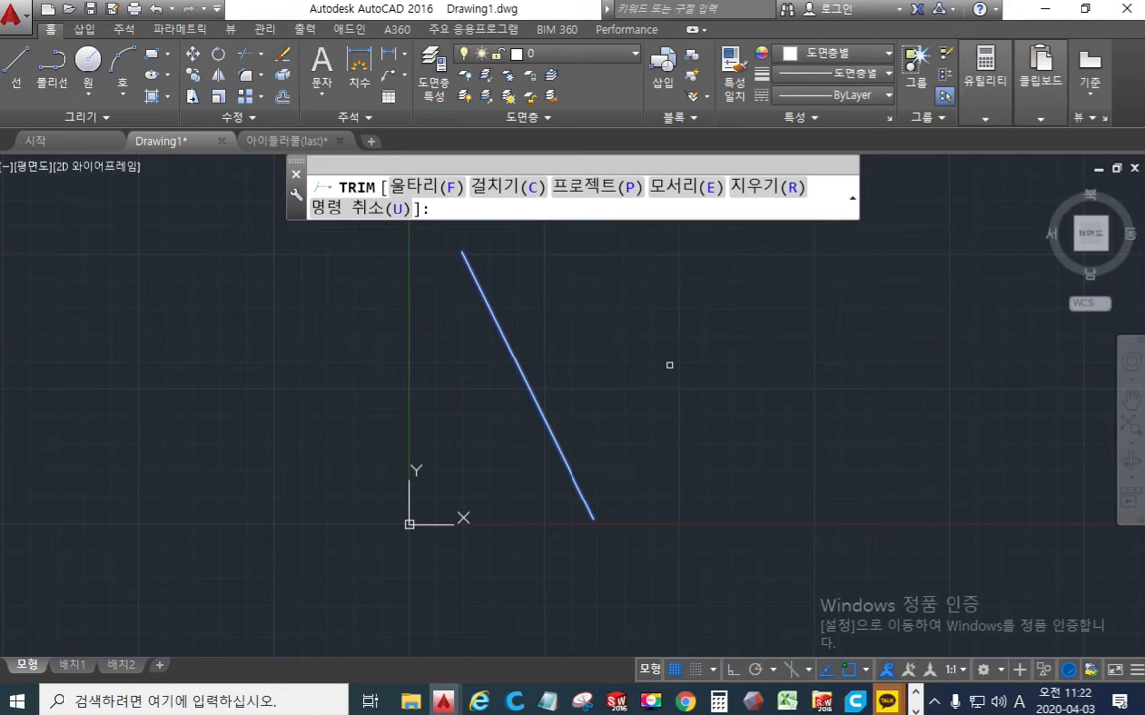
{"action": "key", "text": "Return"}
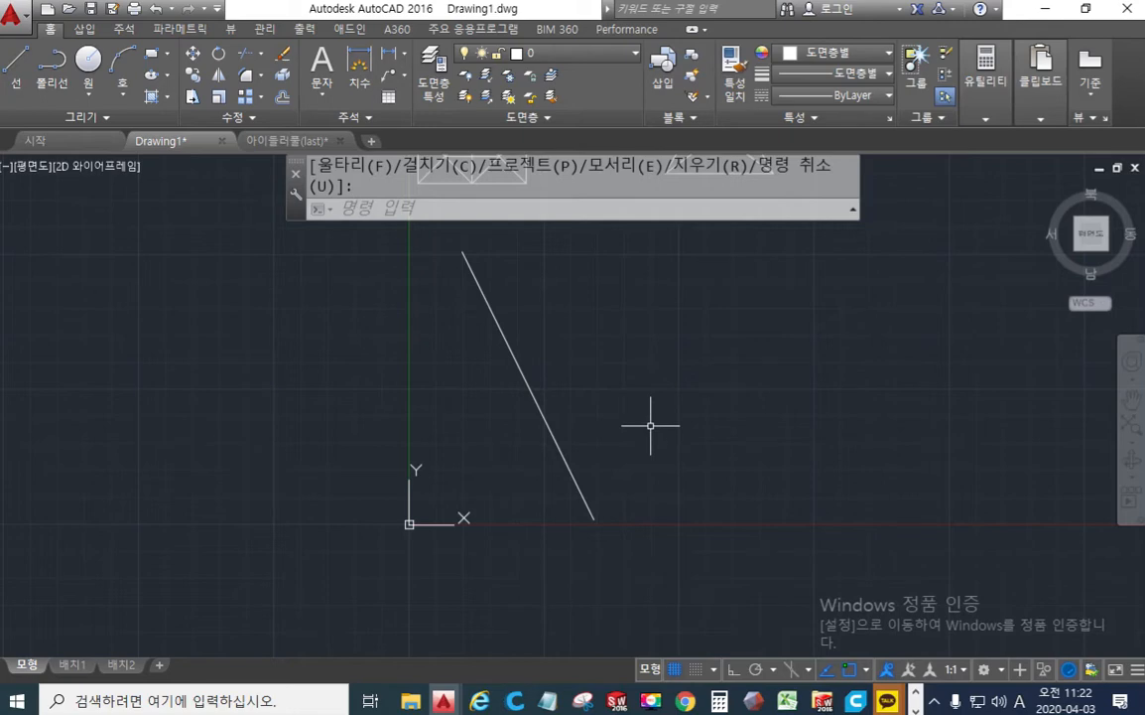
Step: Erase the remaining steep line using a crossing selection
{"action": "type", "text": "e"}
{"action": "key", "text": "Return"}
{"action": "left_click", "coordinate": [680, 486]}
{"action": "left_click", "coordinate": [348, 306]}
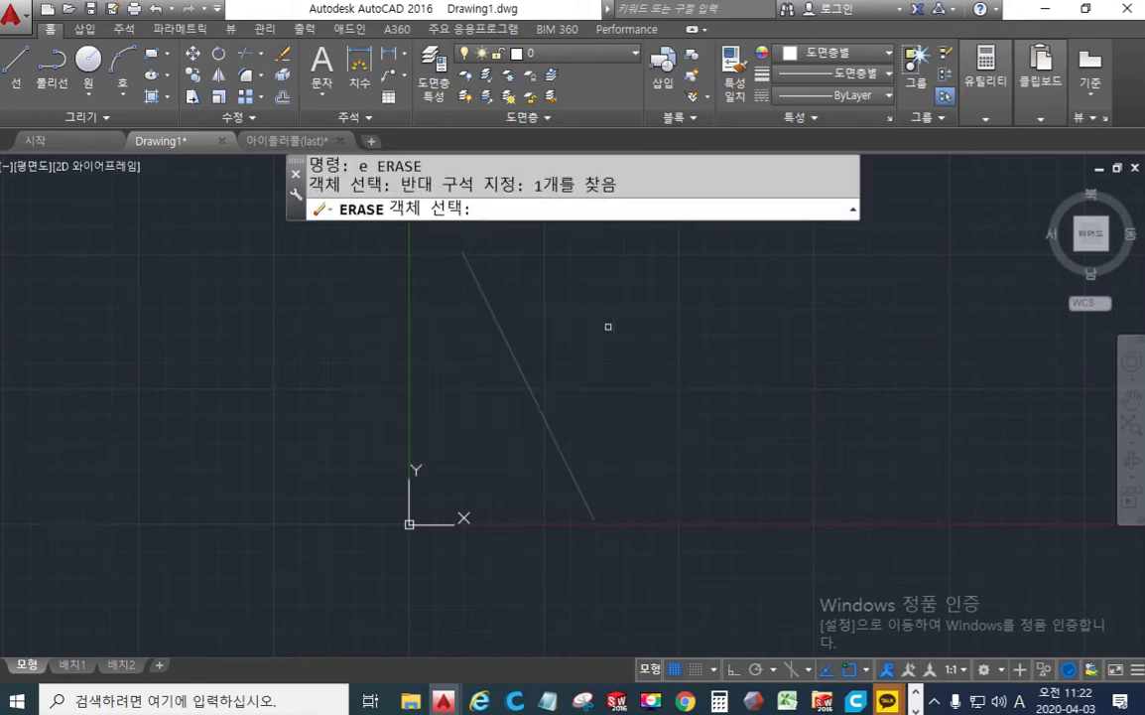
{"action": "key", "text": "Return"}
{"action": "mouse_move", "coordinate": [715, 318]}
{"action": "middle_mouse_down"}
{"action": "mouse_move", "coordinate": [683, 365]}
{"action": "mouse_move", "coordinate": [618, 396]}
{"action": "mouse_move", "coordinate": [618, 374]}
{"action": "middle_mouse_up"}
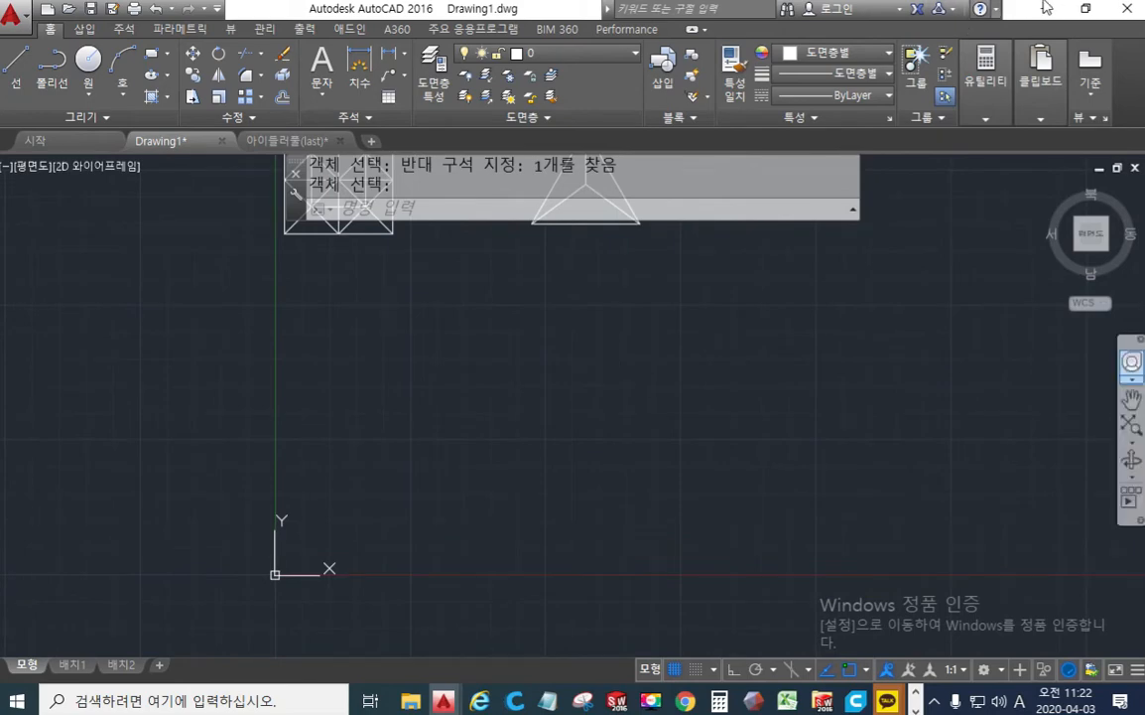
Step: Place the AutoCAD window beside the Acrobat Reader PDF and show exercise 1 on page 14 at 125% zoom
{"action": "left_click", "coordinate": [1085, 8]}
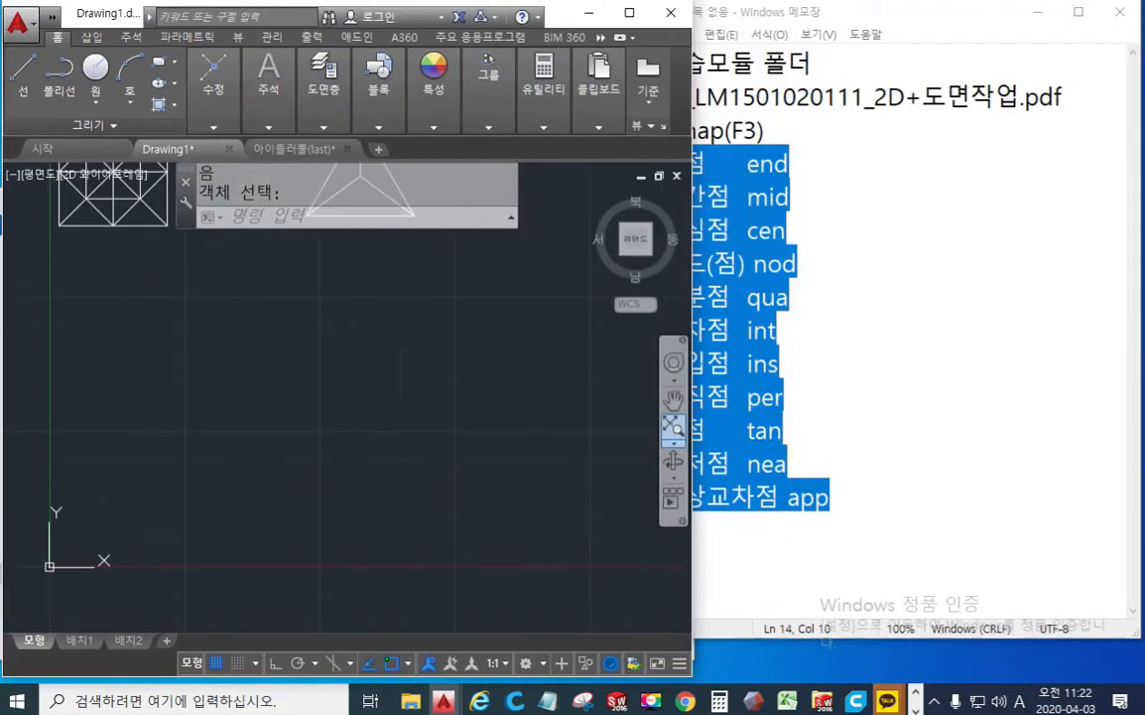
{"action": "mouse_move", "coordinate": [1144, 64]}
{"action": "left_mouse_down"}
{"action": "mouse_move", "coordinate": [881, 29]}
{"action": "mouse_move", "coordinate": [894, 16]}
{"action": "left_mouse_up"}
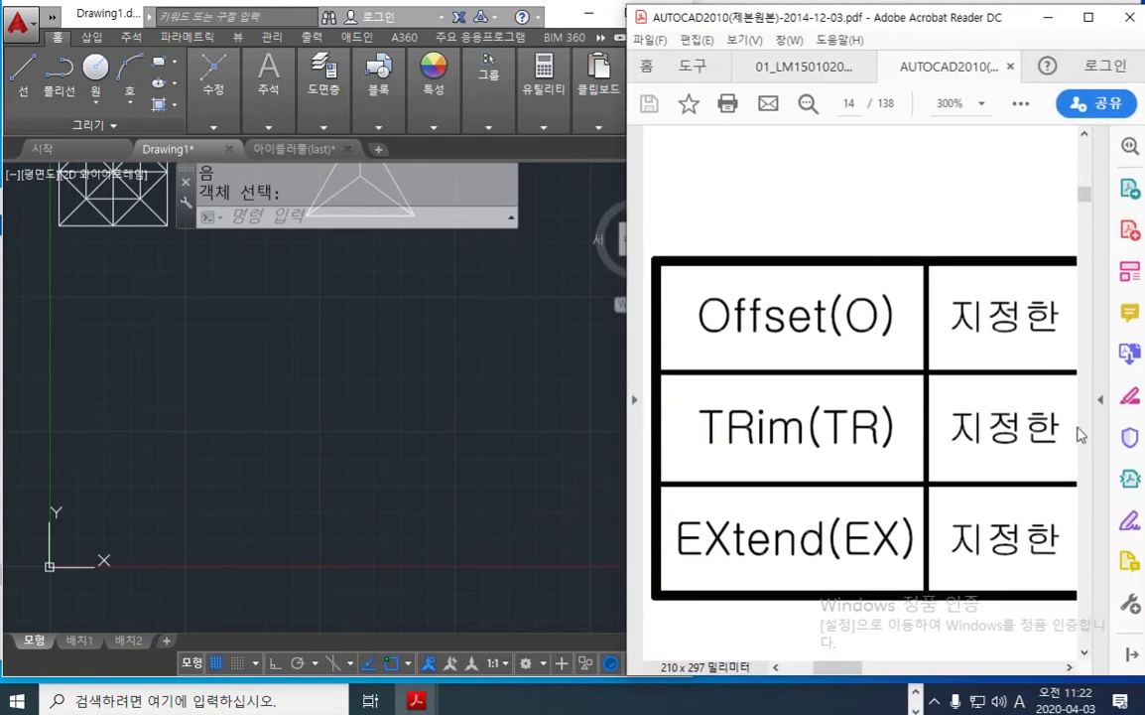
{"action": "scroll", "coordinate": [913, 466], "scroll_direction": "down", "scroll_amount": 5}
{"action": "scroll", "coordinate": [913, 466], "scroll_direction": "down", "scroll_amount": 3}
{"action": "scroll", "coordinate": [828, 405], "scroll_direction": "down", "scroll_amount": 2, "text": "ctrl"}
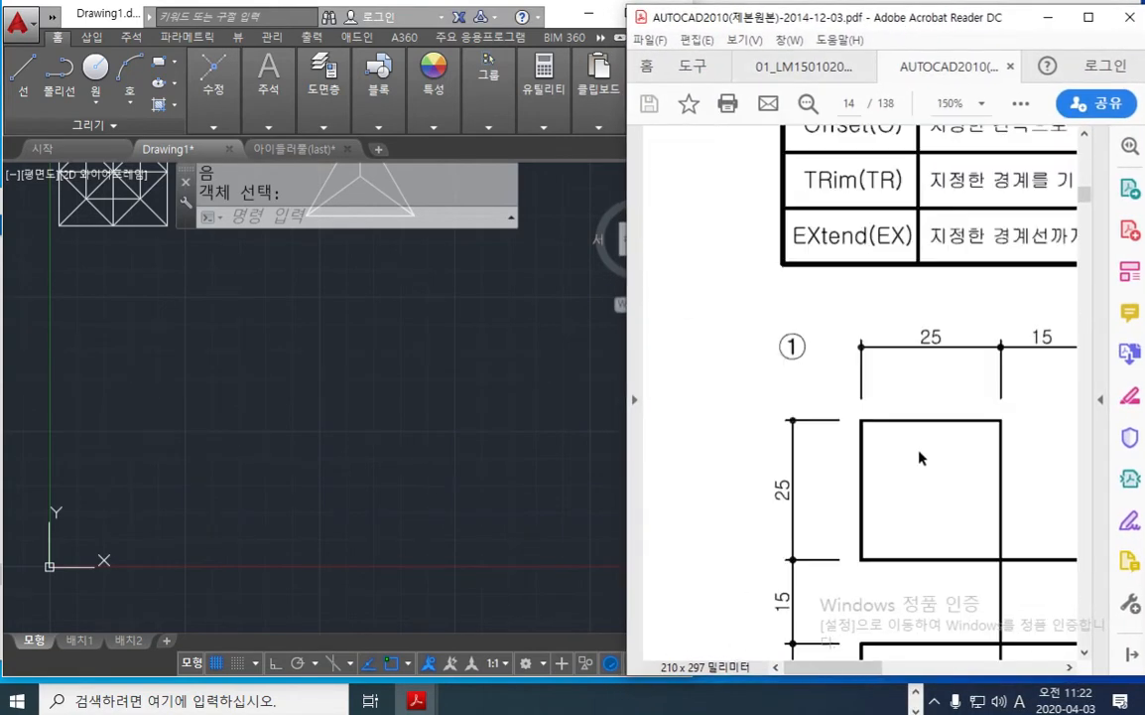
{"action": "scroll", "coordinate": [905, 552], "scroll_direction": "down", "scroll_amount": 2}
{"action": "scroll", "coordinate": [973, 559], "scroll_direction": "down", "scroll_amount": 1, "text": "ctrl"}
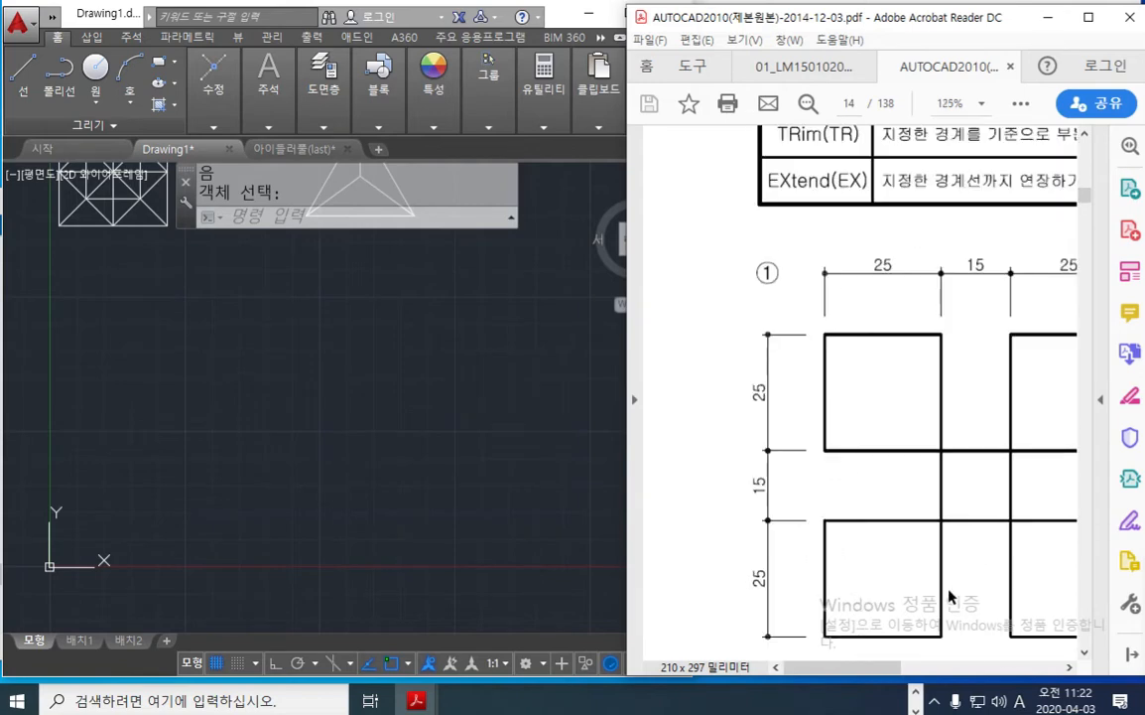
{"action": "left_click_drag", "start_coordinate": [869, 667], "coordinate": [884, 671]}
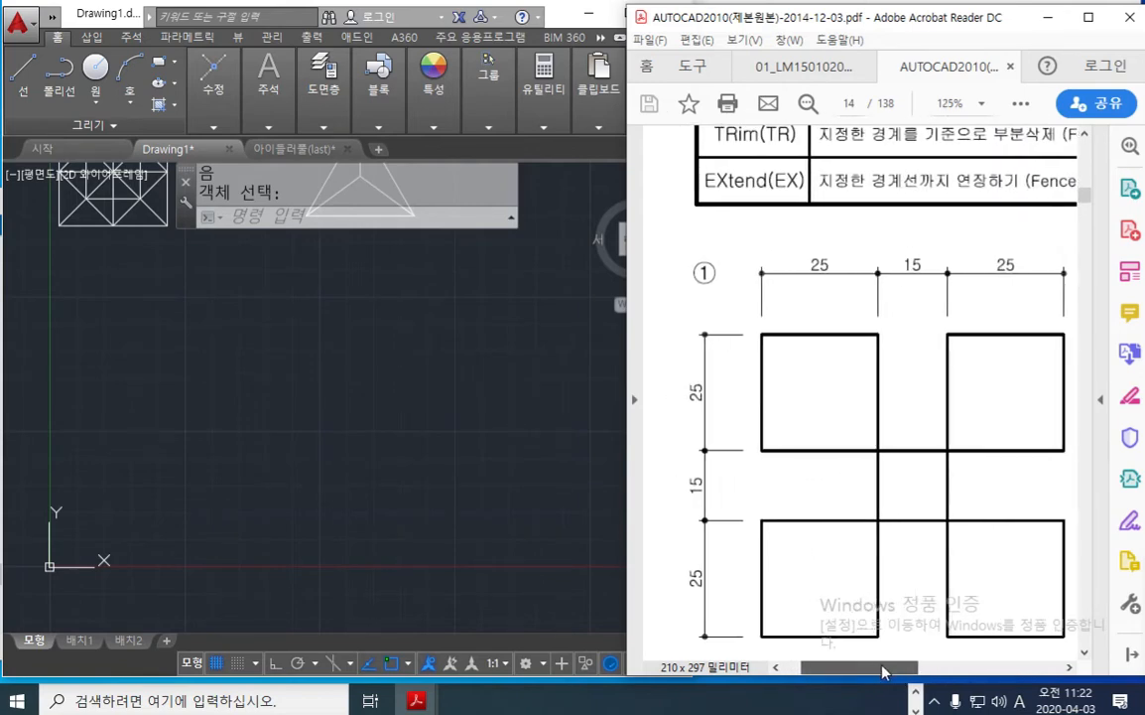
{"action": "left_click", "coordinate": [333, 406]}
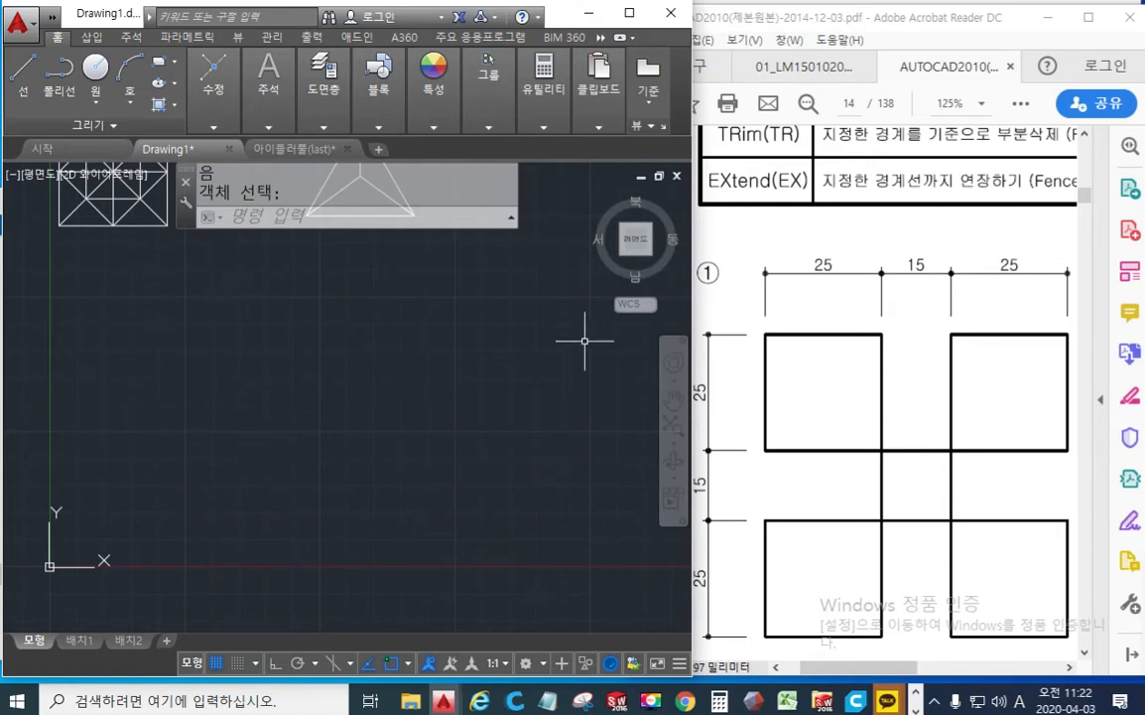
{"action": "left_click", "coordinate": [860, 671]}
{"action": "left_click_drag", "start_coordinate": [860, 670], "coordinate": [867, 671]}
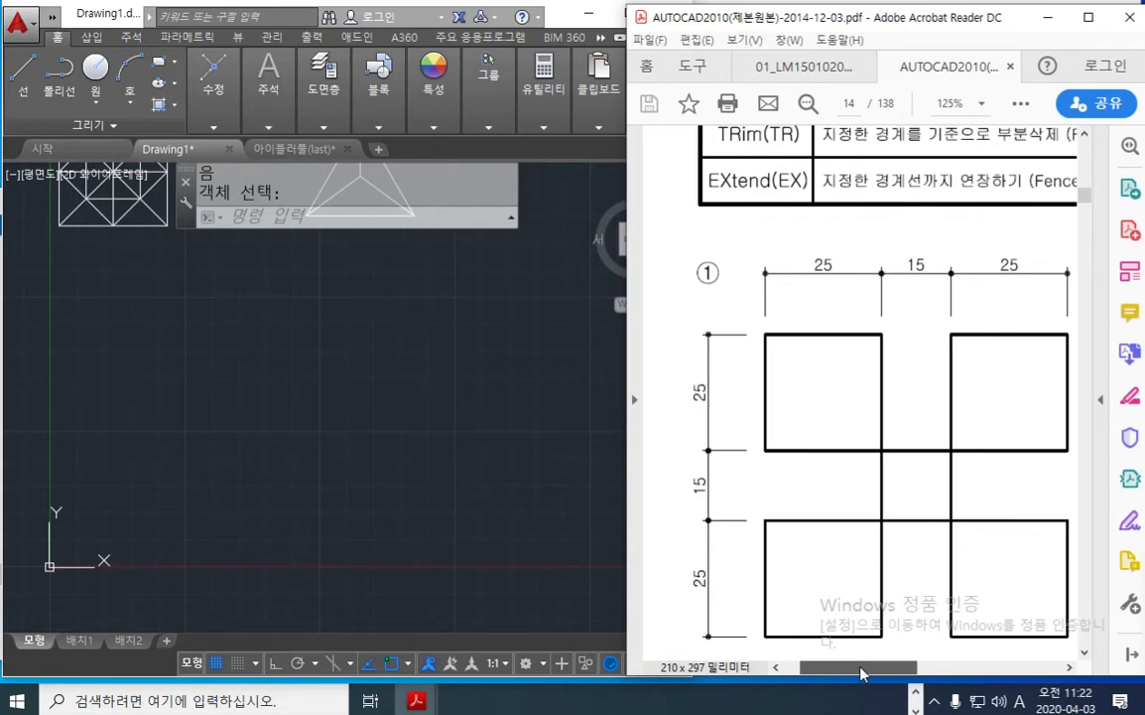
{"action": "left_click", "coordinate": [409, 409]}
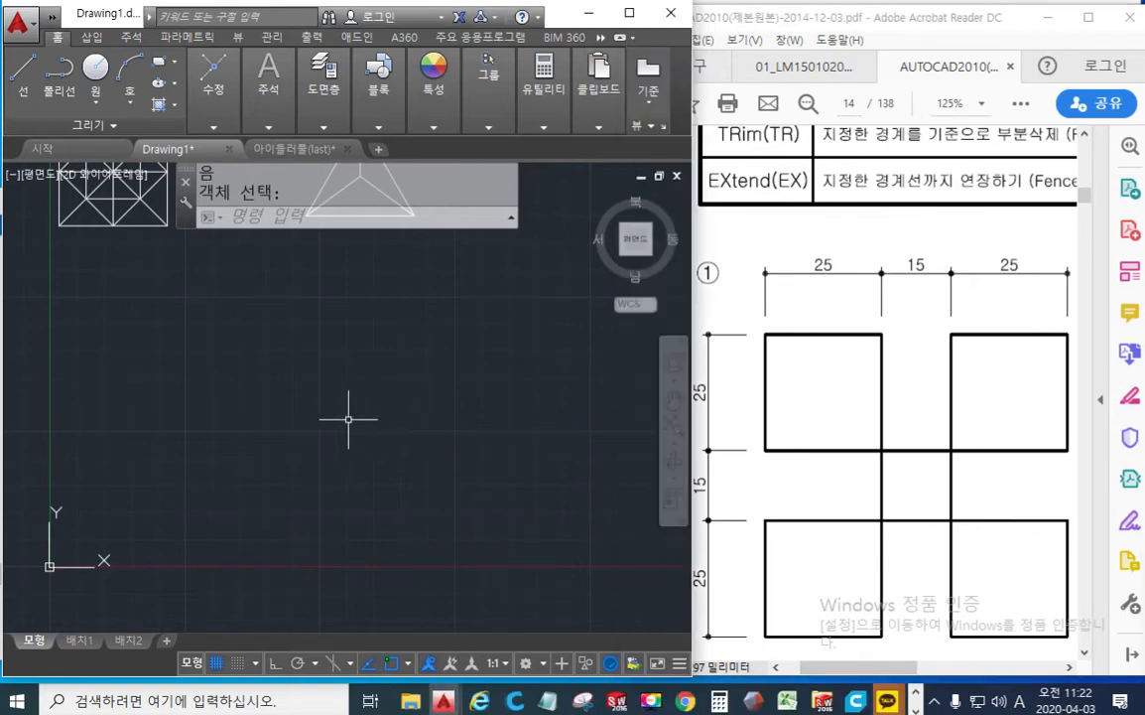
Step: Label exercise 1's left corners "0,0" and "0,65" in red, trace the left edge between them, and clear the annotations
{"action": "key", "text": "F12"}
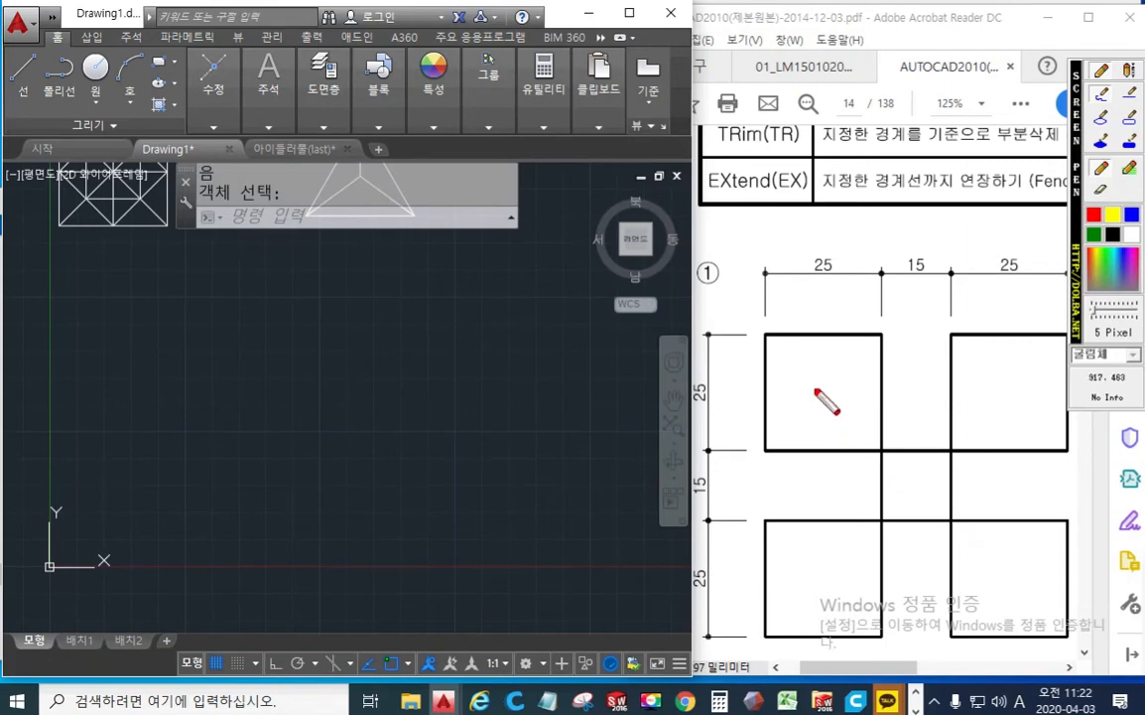
{"action": "mouse_move", "coordinate": [766, 623]}
{"action": "left_mouse_down"}
{"action": "mouse_move", "coordinate": [733, 631]}
{"action": "mouse_move", "coordinate": [744, 657]}
{"action": "mouse_move", "coordinate": [762, 630]}
{"action": "left_mouse_up"}
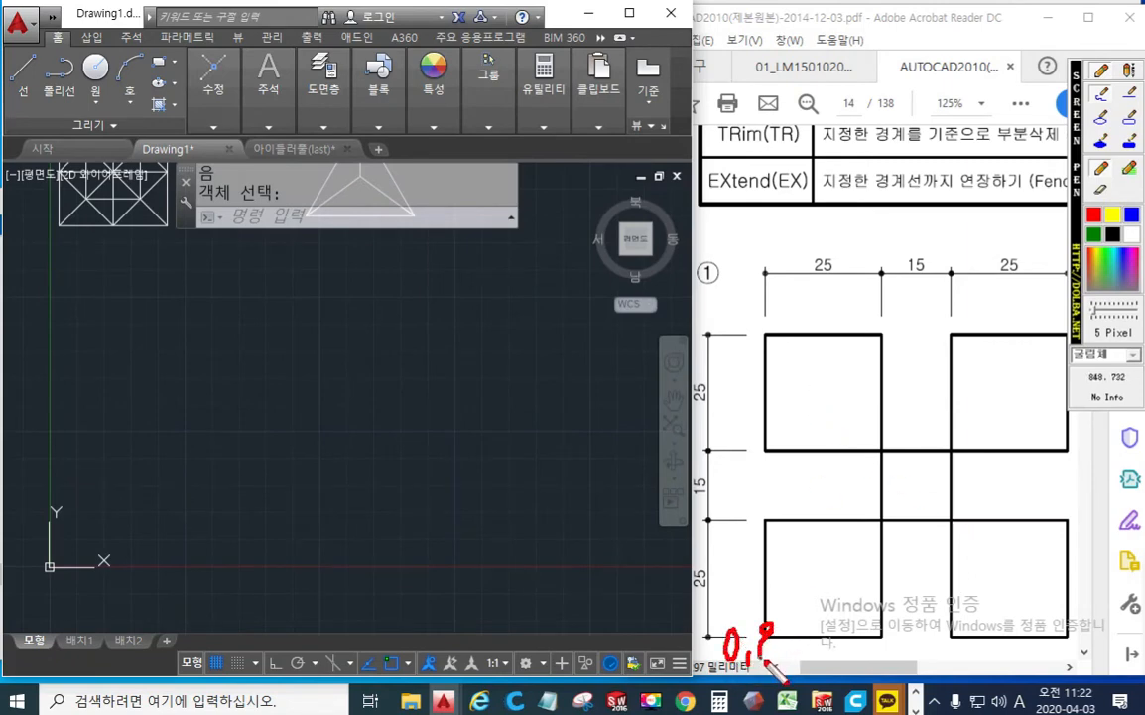
{"action": "left_click_drag", "start_coordinate": [763, 330], "coordinate": [765, 334]}
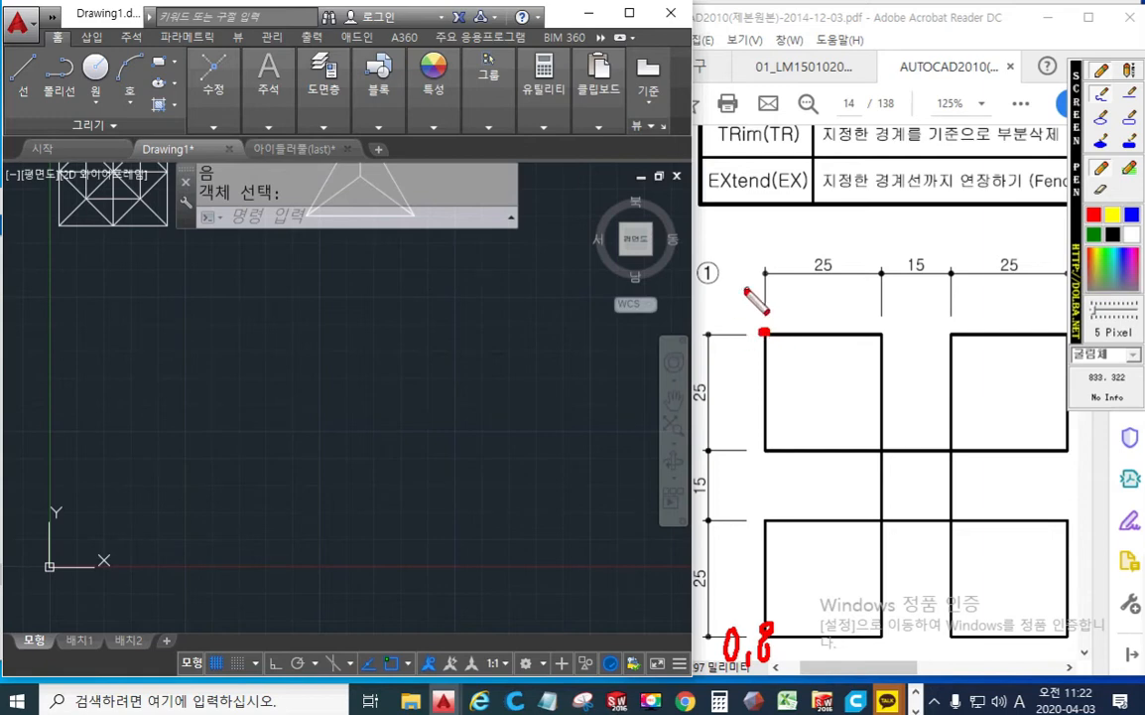
{"action": "mouse_move", "coordinate": [750, 291]}
{"action": "left_mouse_down"}
{"action": "mouse_move", "coordinate": [751, 310]}
{"action": "mouse_move", "coordinate": [714, 298]}
{"action": "mouse_move", "coordinate": [729, 319]}
{"action": "mouse_move", "coordinate": [758, 316]}
{"action": "mouse_move", "coordinate": [773, 293]}
{"action": "left_mouse_up"}
{"action": "left_click_drag", "start_coordinate": [767, 627], "coordinate": [767, 338]}
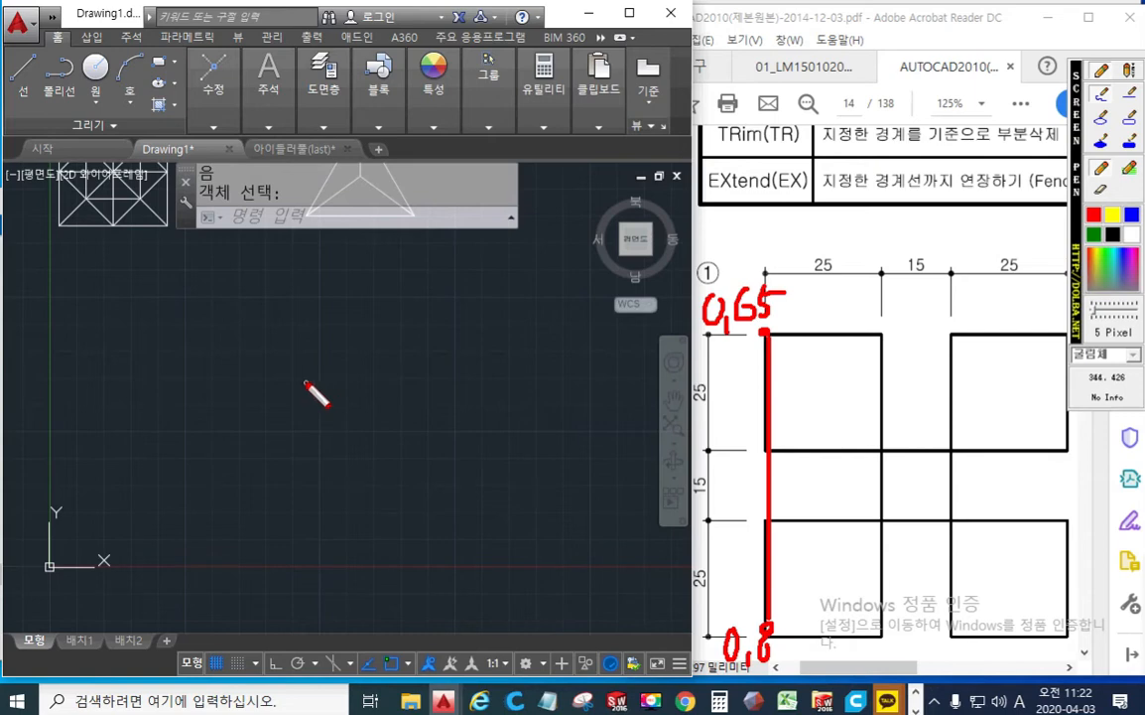
{"action": "key", "text": "Escape"}
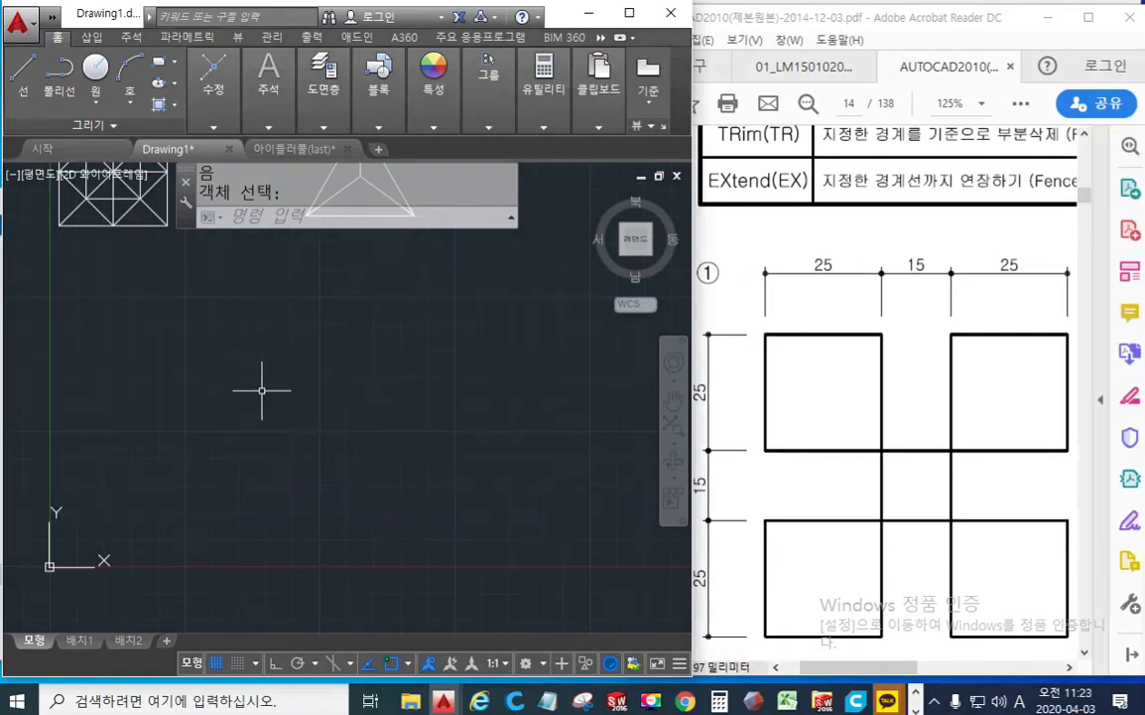
Step: Draw a vertical line from 0,0 to 0,65 as the left edge of exercise 1
{"action": "middle_click_drag", "start_coordinate": [260, 391], "coordinate": [274, 386]}
{"action": "type", "text": "l"}
{"action": "key", "text": "Return"}
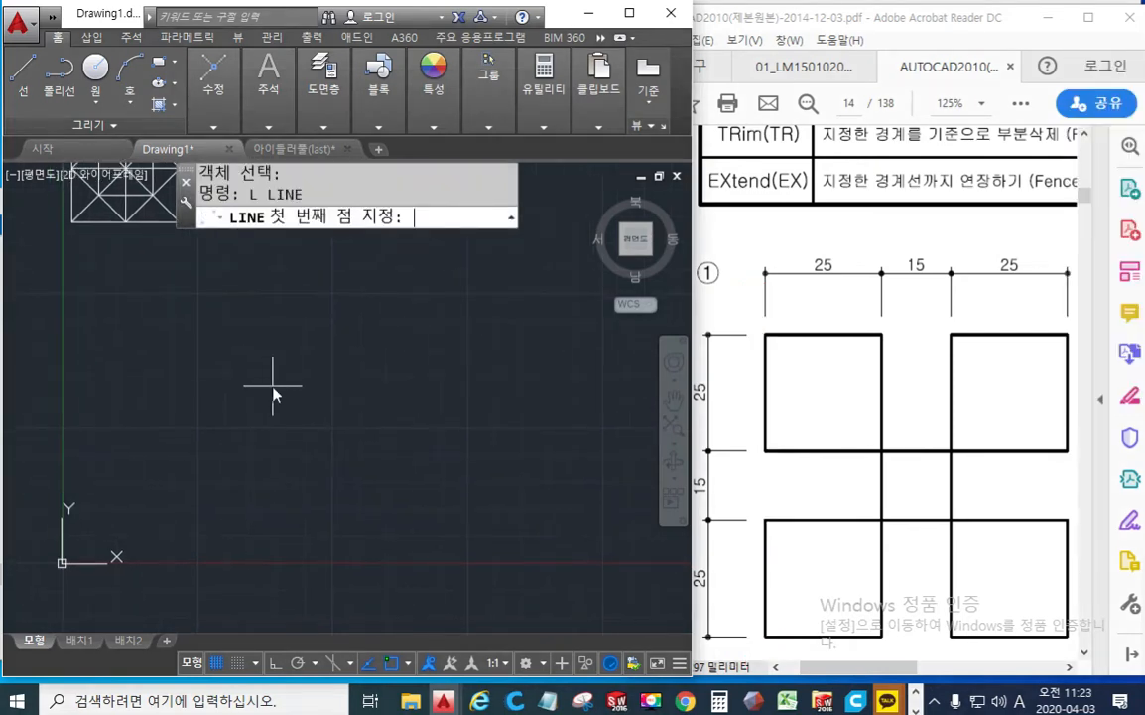
{"action": "type", "text": "0,0"}
{"action": "key", "text": "Return"}
{"action": "type", "text": "0"}
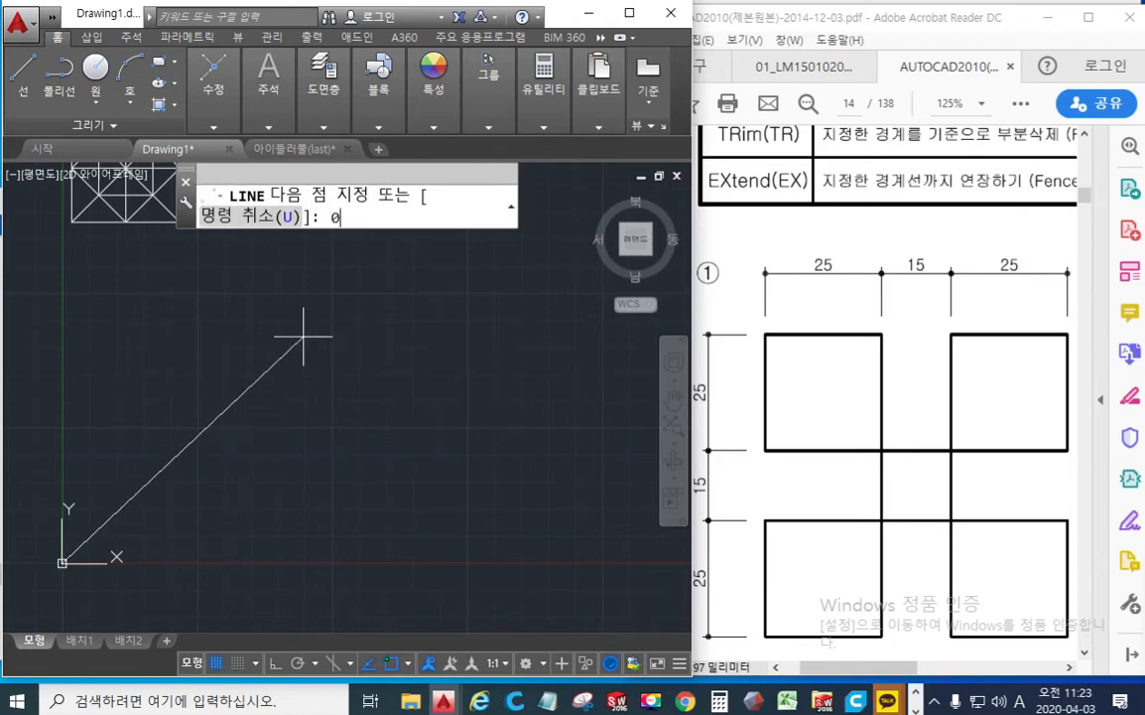
{"action": "type", "text": ",65"}
{"action": "key", "text": "Return"}
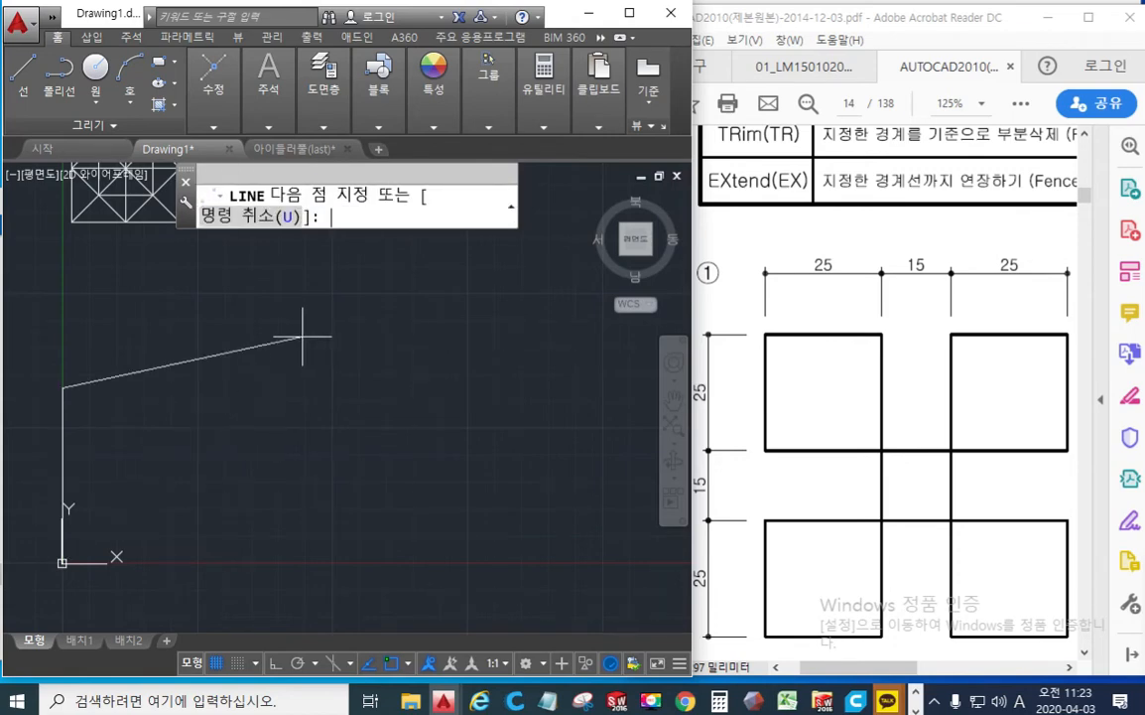
{"action": "middle_click_drag", "start_coordinate": [329, 449], "coordinate": [409, 359]}
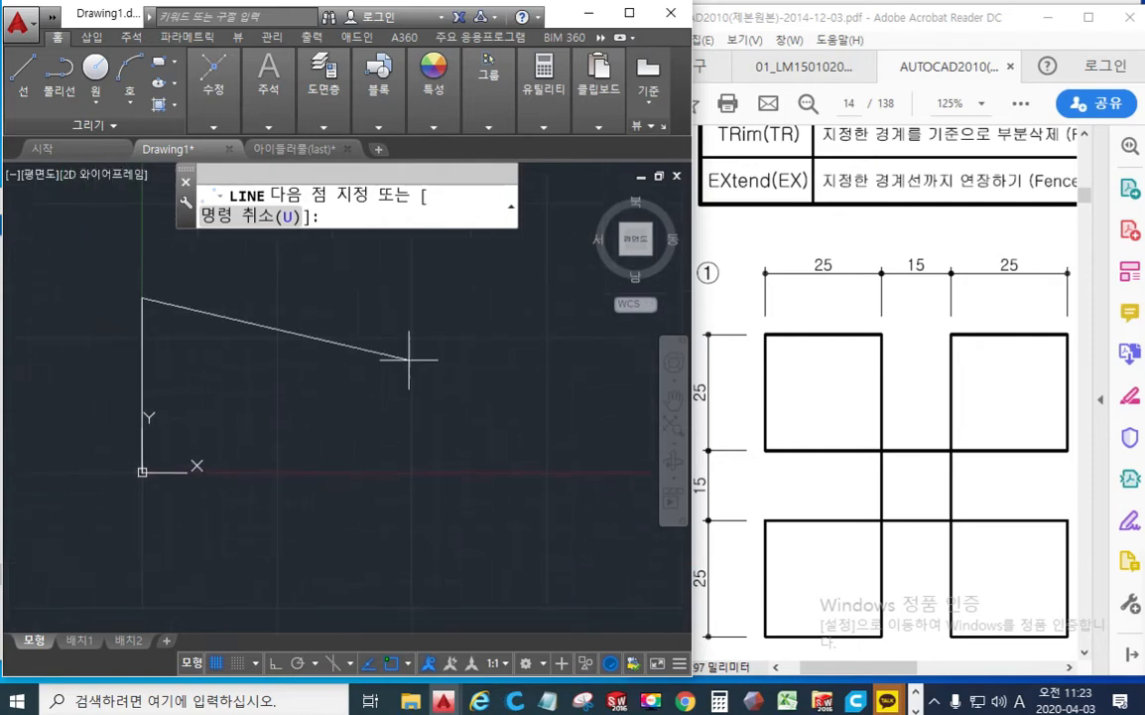
{"action": "key", "text": "Return"}
Step: Start the Offset command, sketch a red arrow pointing right from the vertical line to show the offset direction, and clear it
{"action": "middle_click_drag", "start_coordinate": [327, 361], "coordinate": [376, 342]}
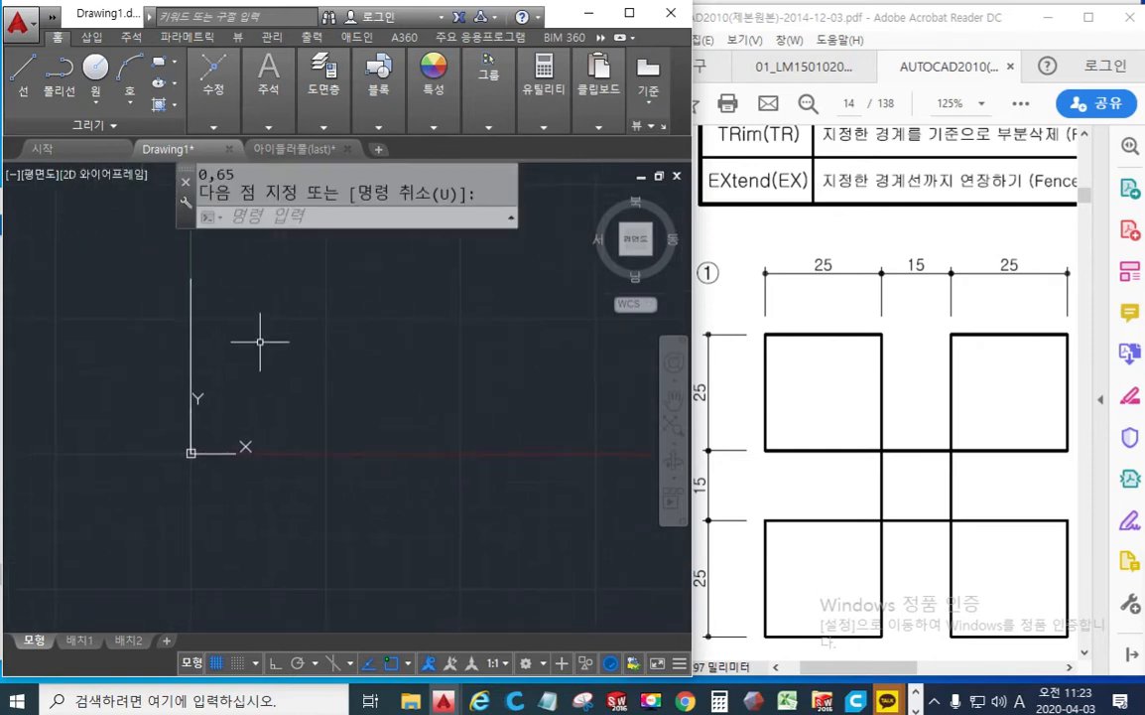
{"action": "scroll", "coordinate": [258, 335], "scroll_direction": "up", "scroll_amount": 2}
{"action": "middle_click_drag", "start_coordinate": [255, 321], "coordinate": [257, 354]}
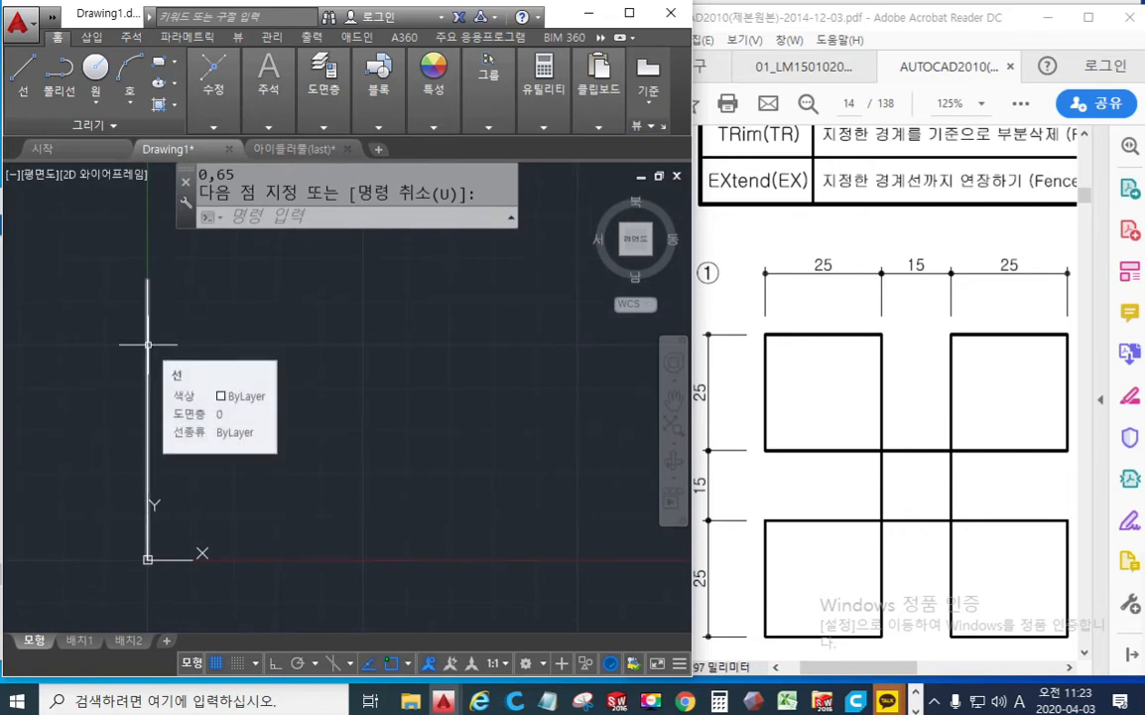
{"action": "type", "text": "o"}
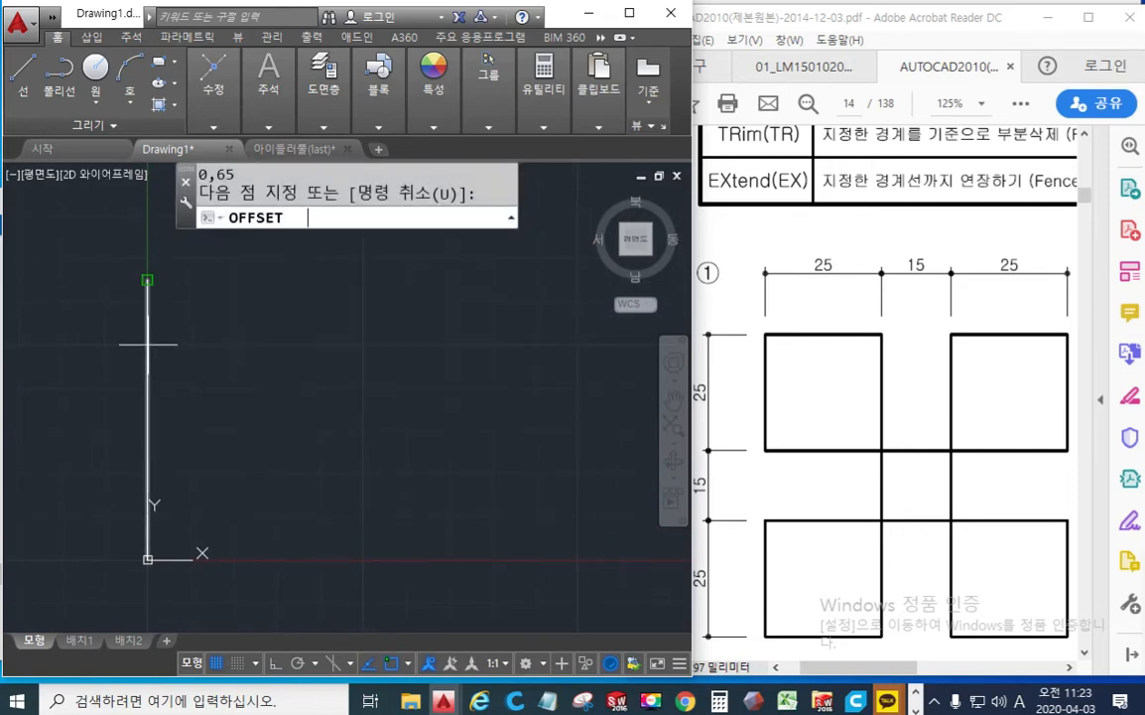
{"action": "key", "text": "Return"}
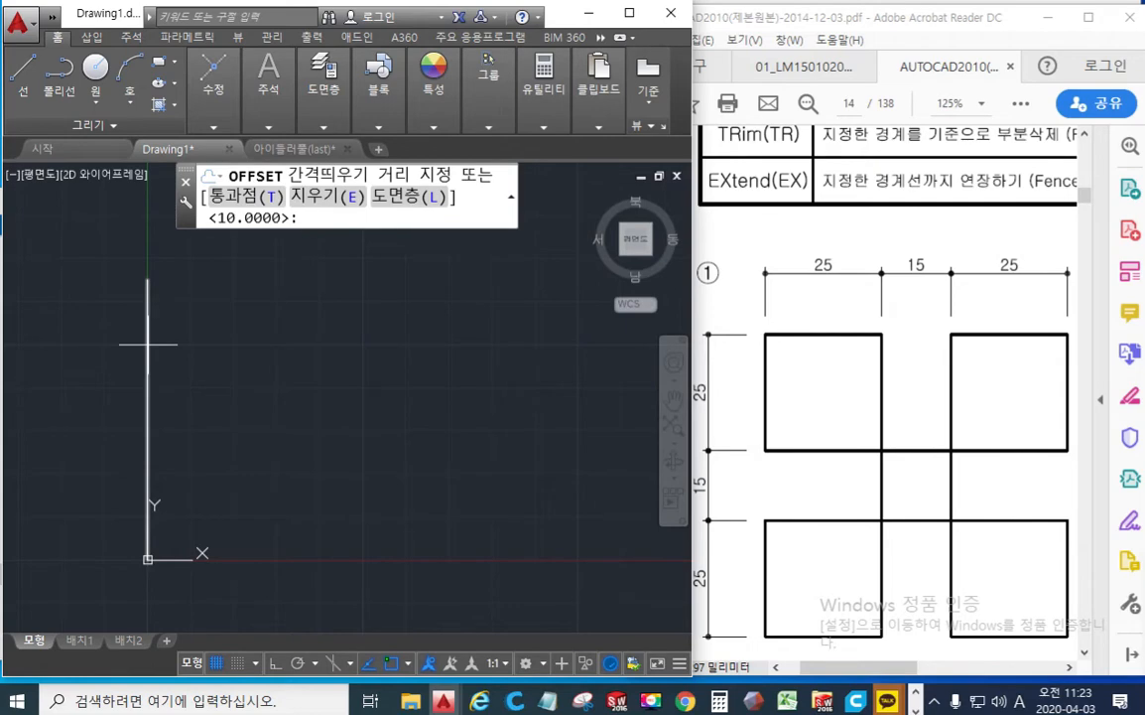
{"action": "key", "text": "F12"}
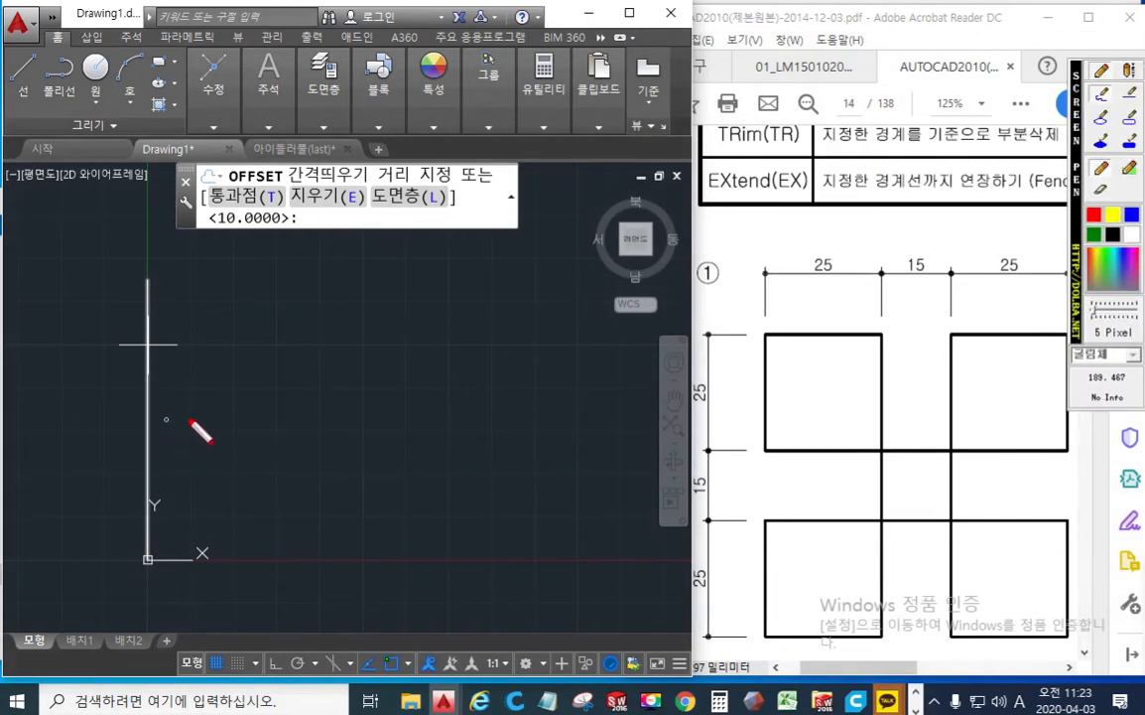
{"action": "mouse_move", "coordinate": [165, 419]}
{"action": "left_mouse_down"}
{"action": "mouse_move", "coordinate": [250, 417]}
{"action": "mouse_move", "coordinate": [238, 434]}
{"action": "left_mouse_up"}
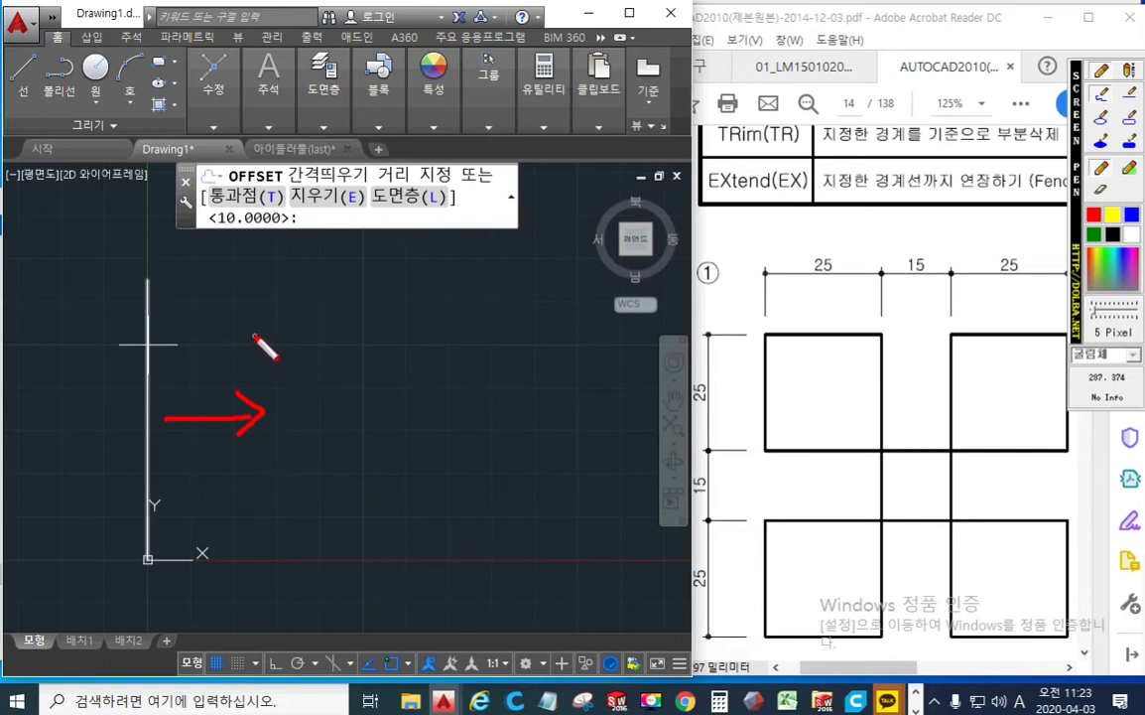
{"action": "key", "text": "F12"}
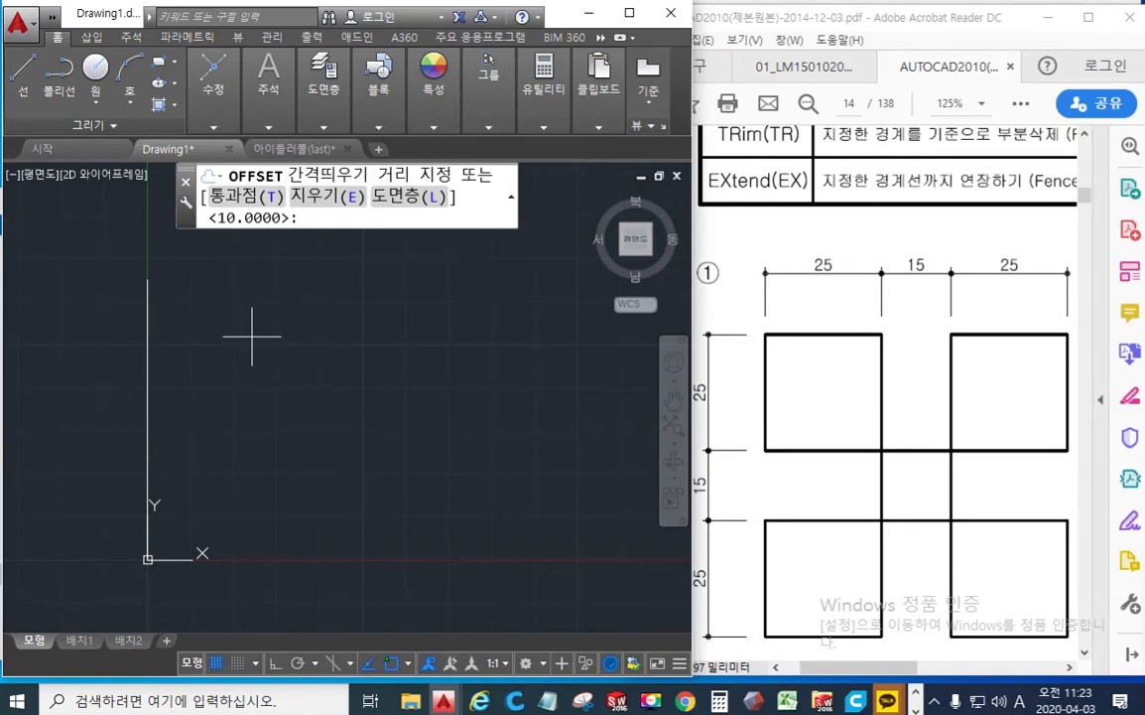
Step: Offset the left vertical line 25 units to the right and finish the Offset command
{"action": "type", "text": "25"}
{"action": "key", "text": "Return"}
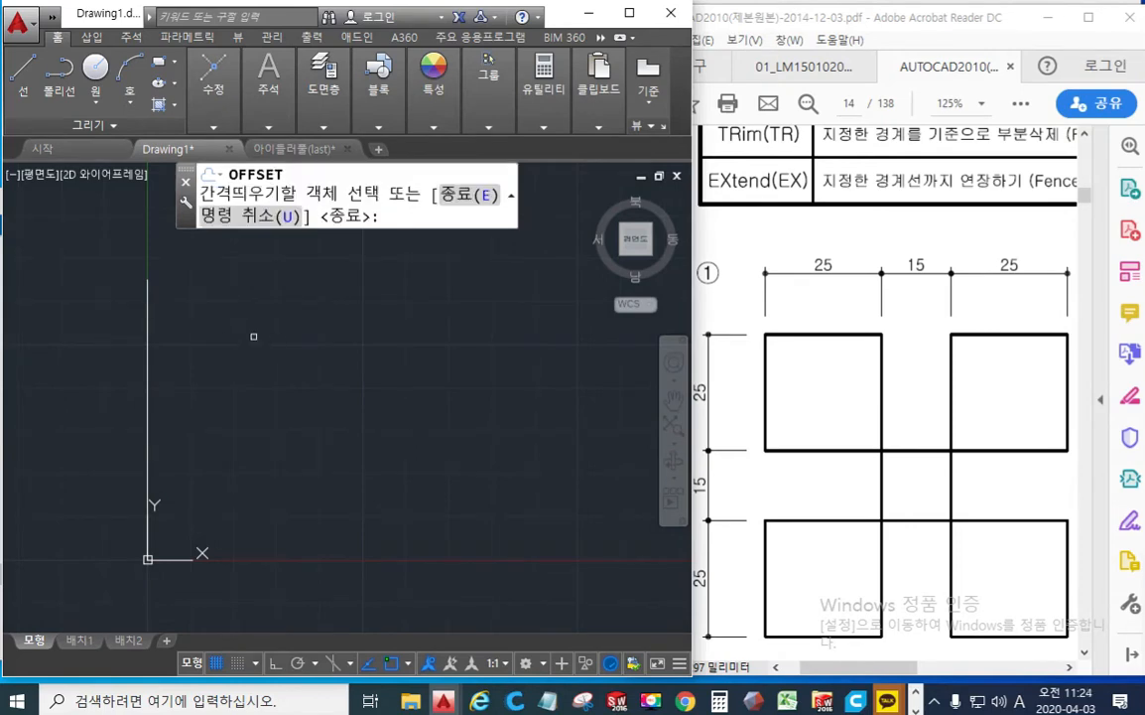
{"action": "left_click", "coordinate": [147, 354]}
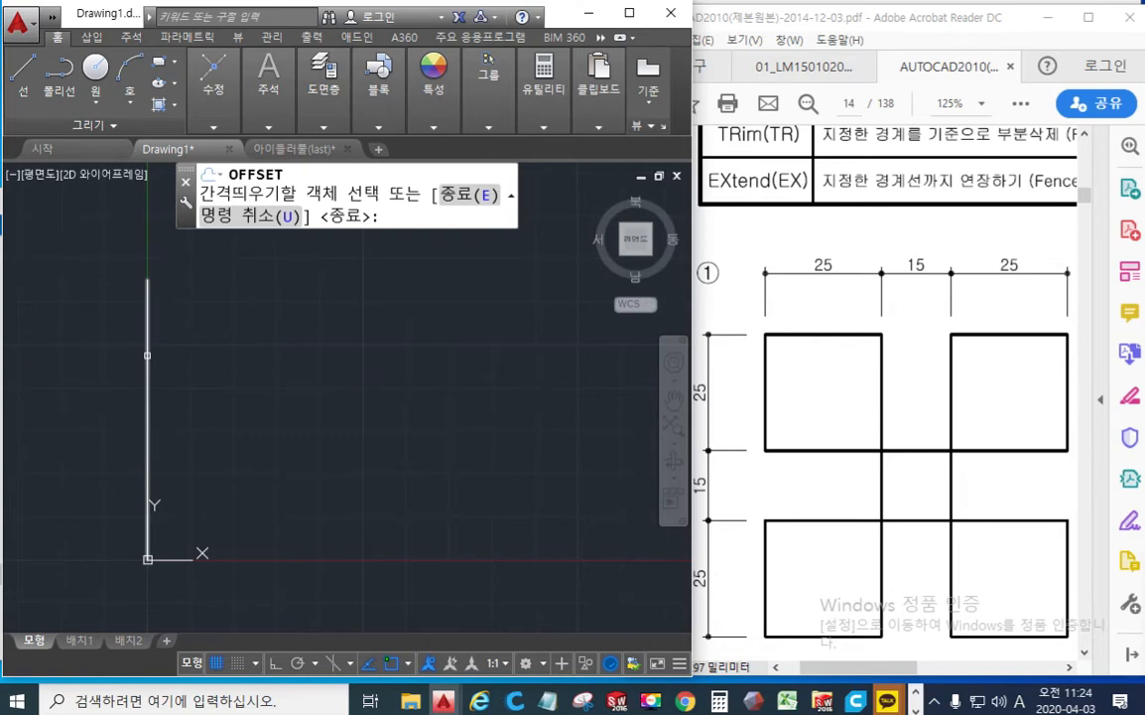
{"action": "left_click", "coordinate": [147, 354]}
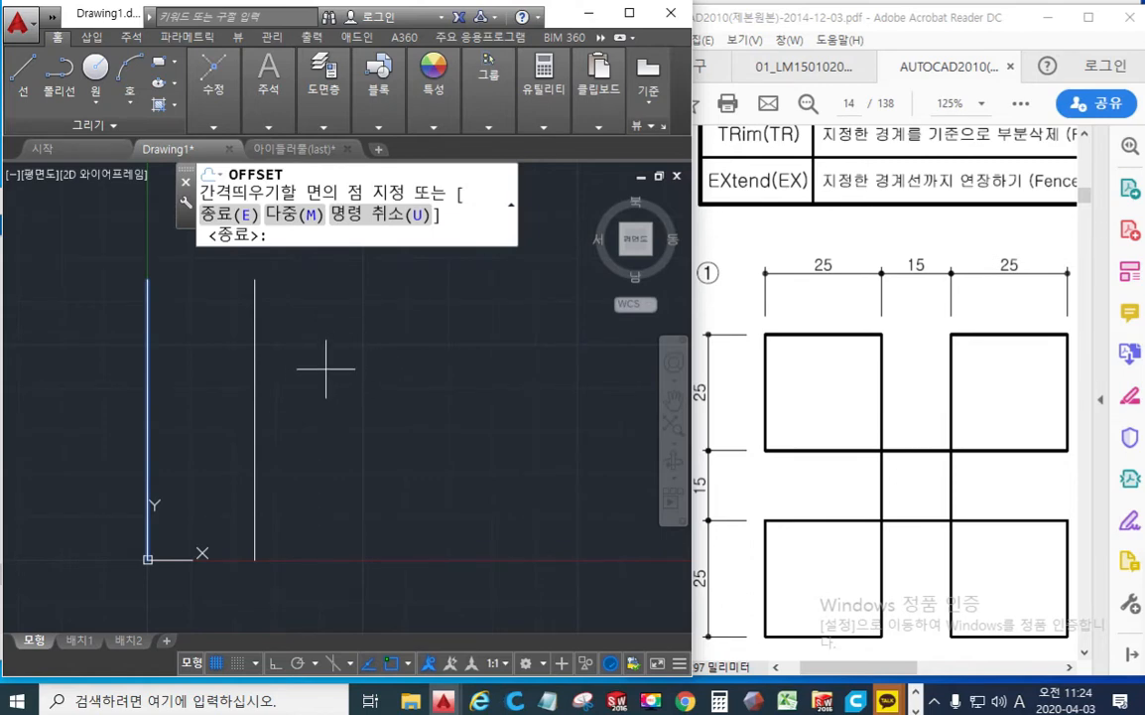
{"action": "left_click", "coordinate": [331, 332]}
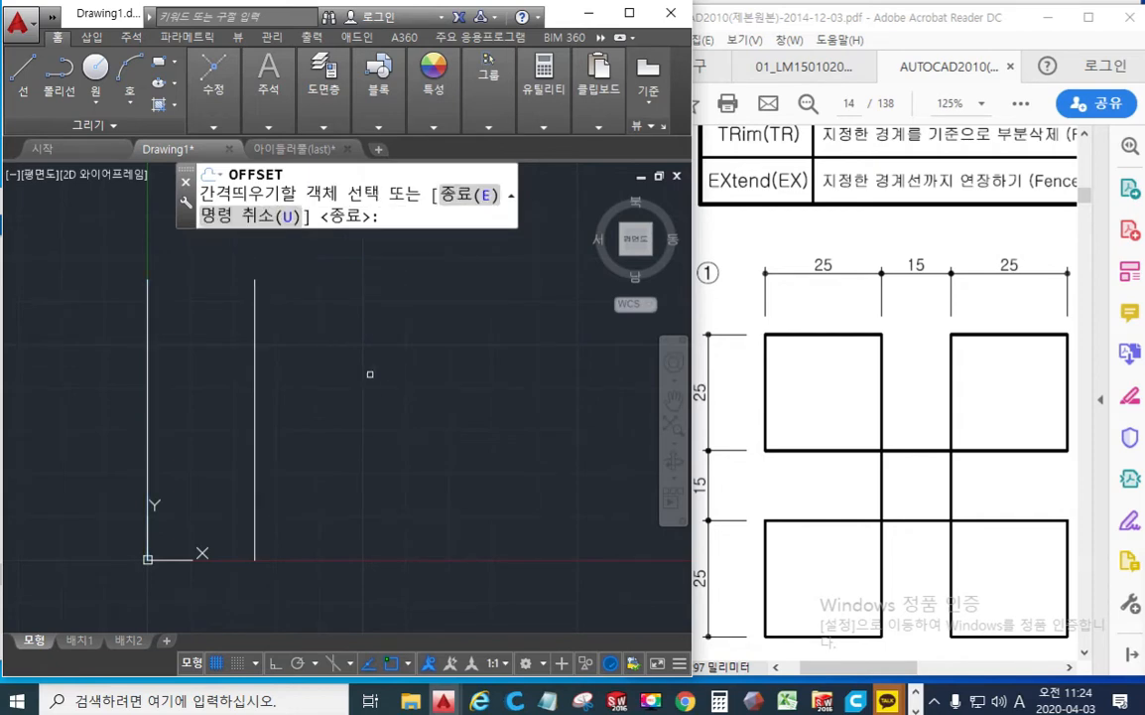
{"action": "key", "text": "Return"}
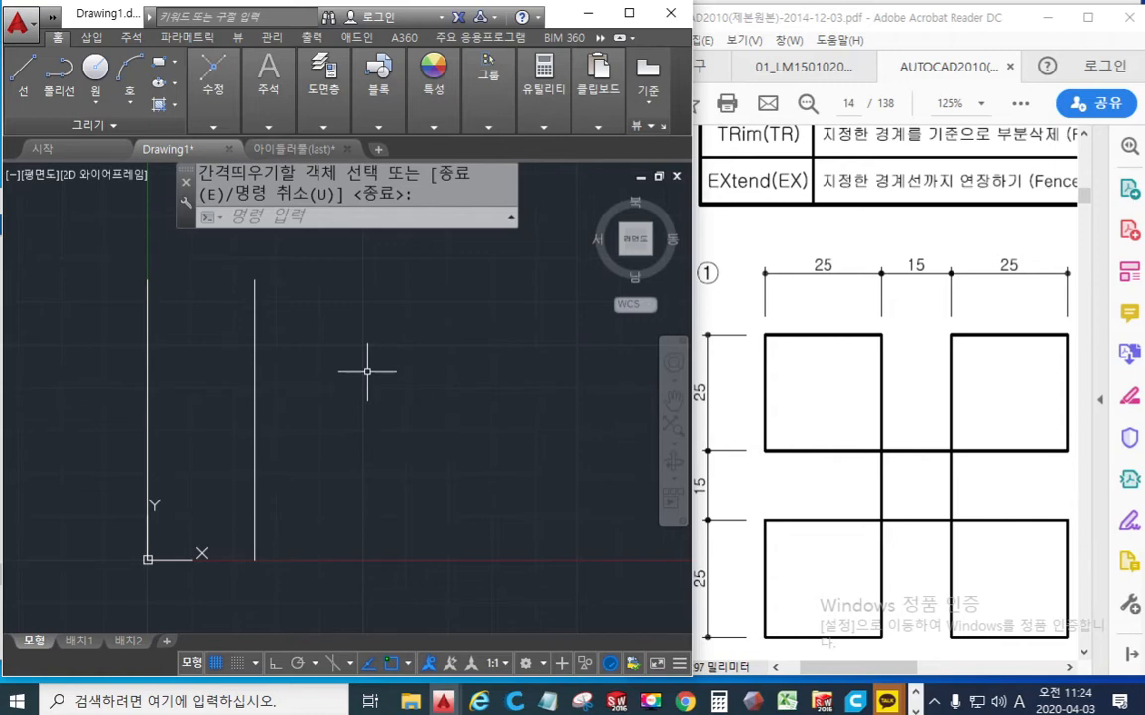
Step: Offset the second vertical line 15 units to the right
{"action": "key", "text": "Return"}
{"action": "key", "text": "Return"}
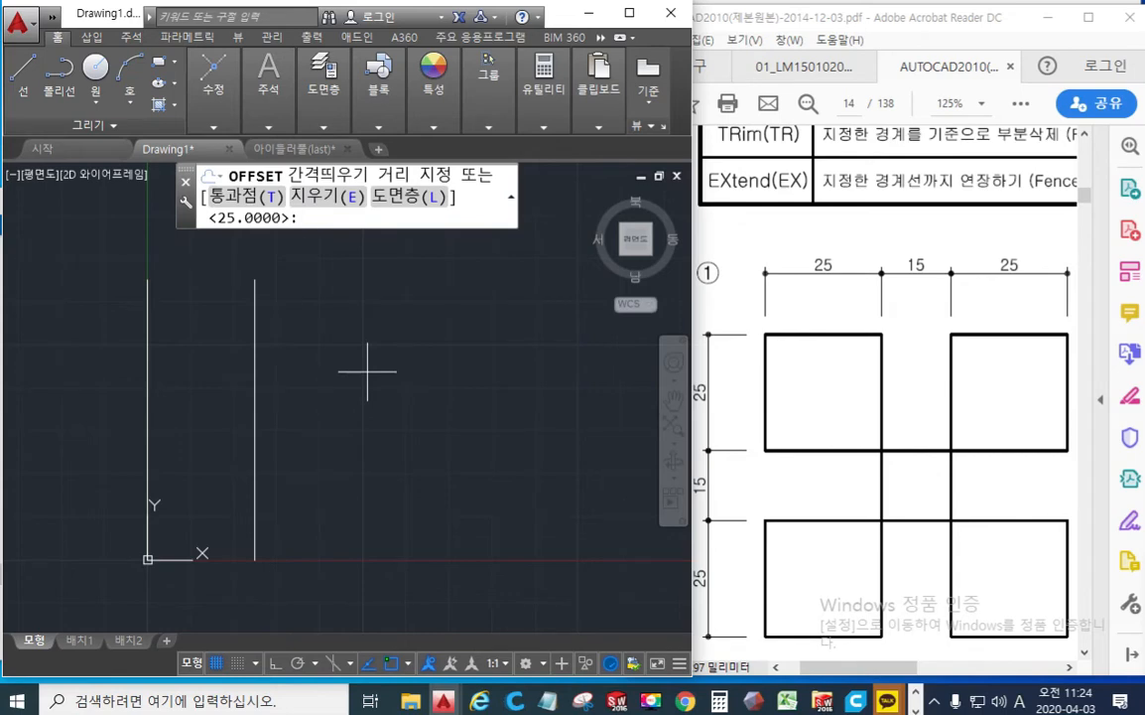
{"action": "type", "text": "15"}
{"action": "key", "text": "Return"}
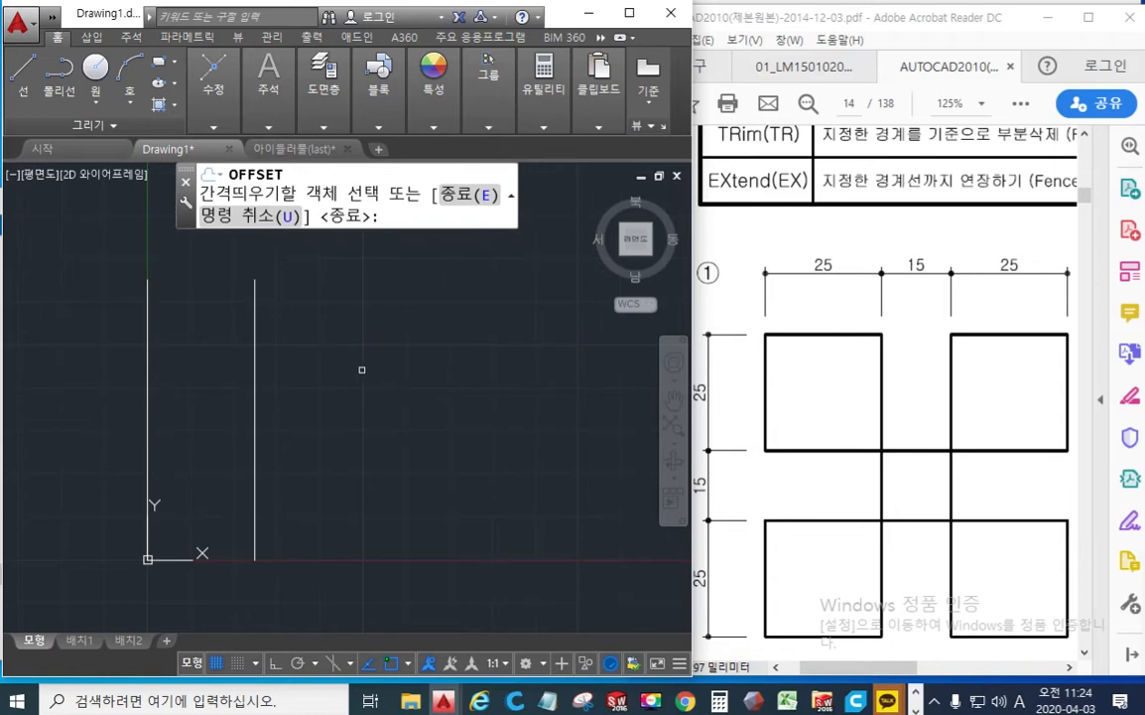
{"action": "left_click", "coordinate": [256, 364]}
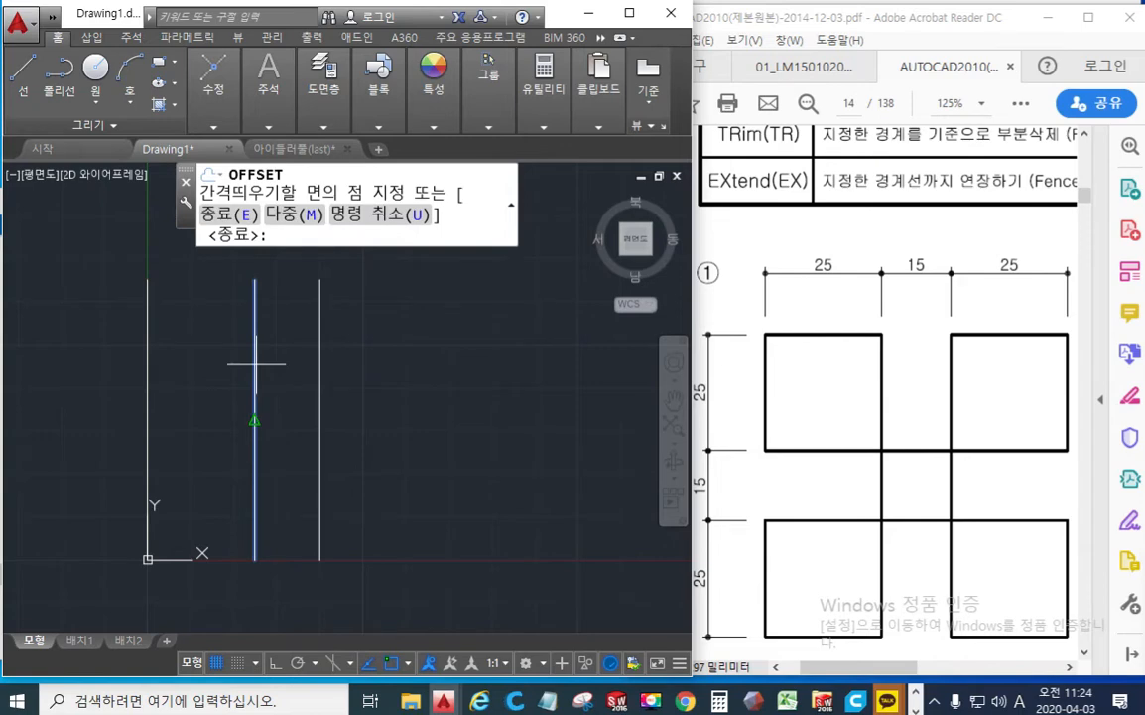
{"action": "left_click", "coordinate": [355, 368]}
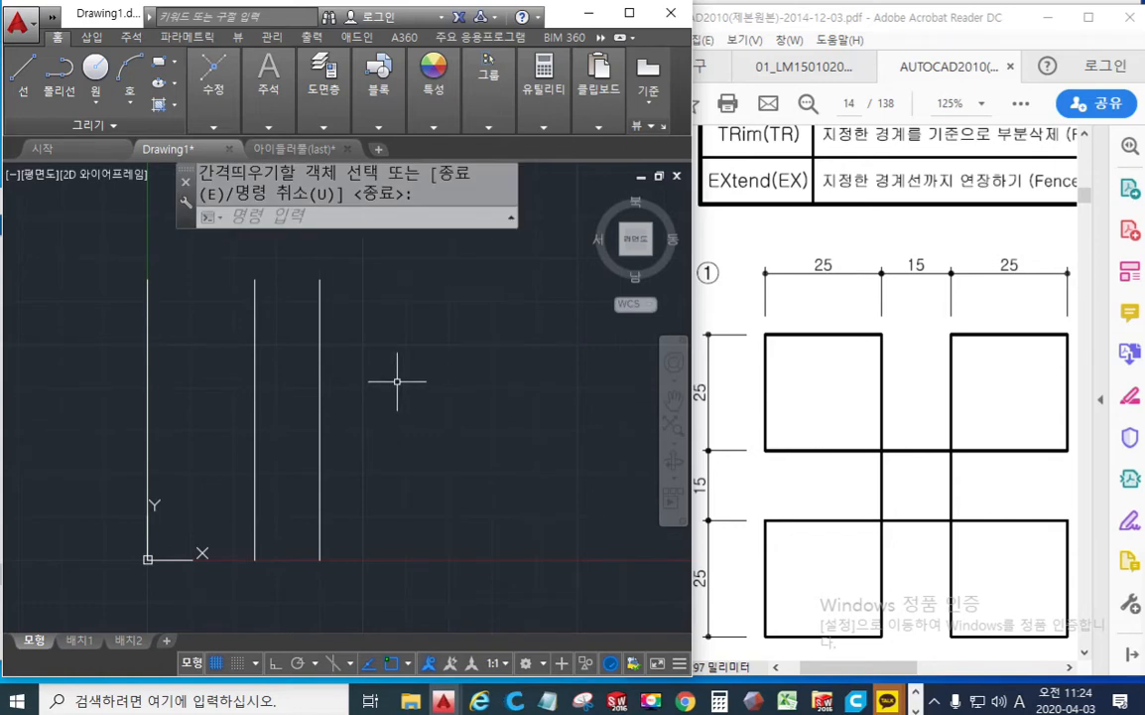
Step: Offset the third vertical line 25 units to the right
{"action": "key", "text": "space"}
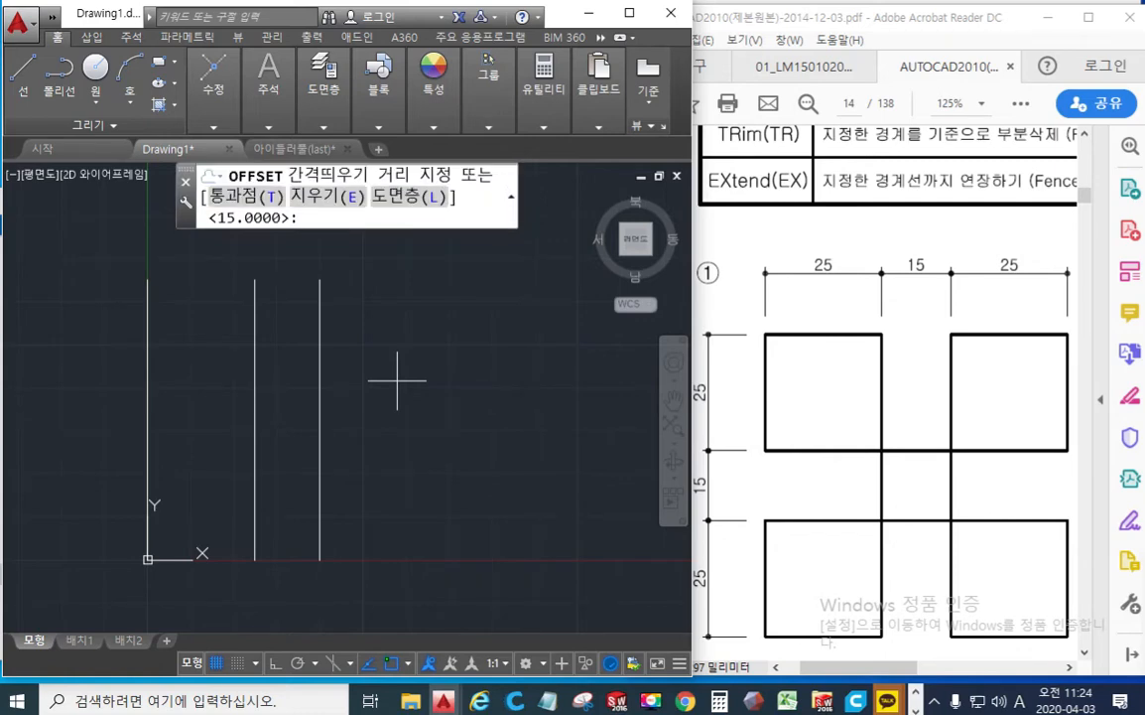
{"action": "type", "text": "25"}
{"action": "key", "text": "space"}
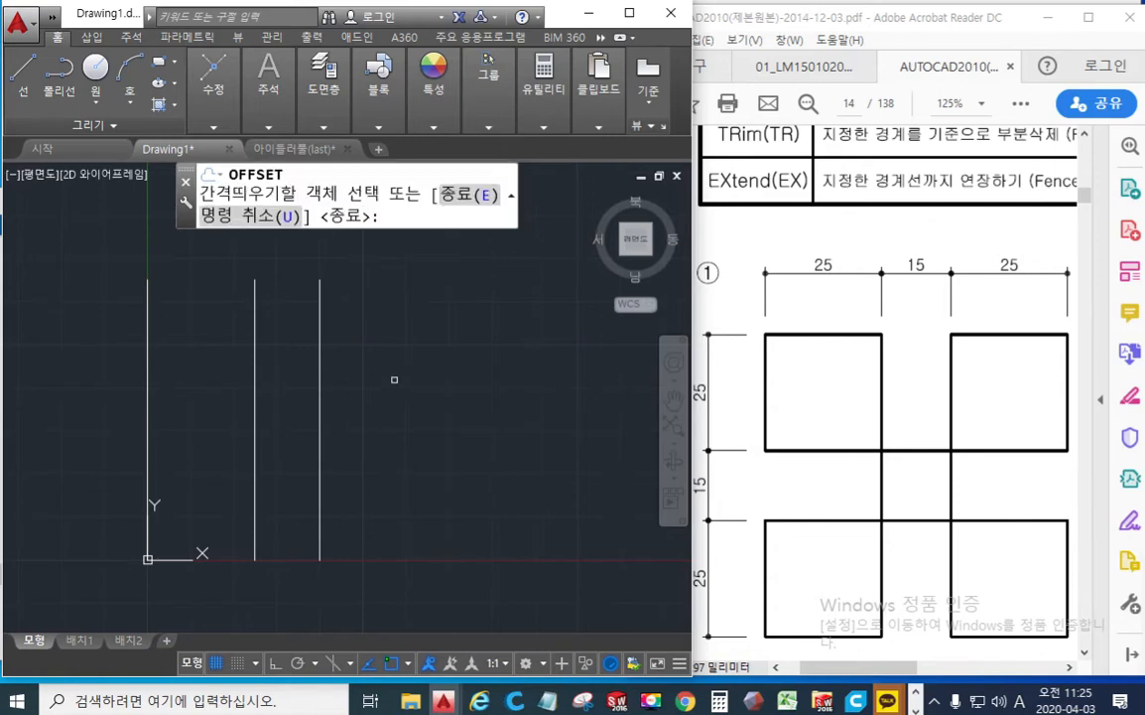
{"action": "left_click", "coordinate": [320, 363]}
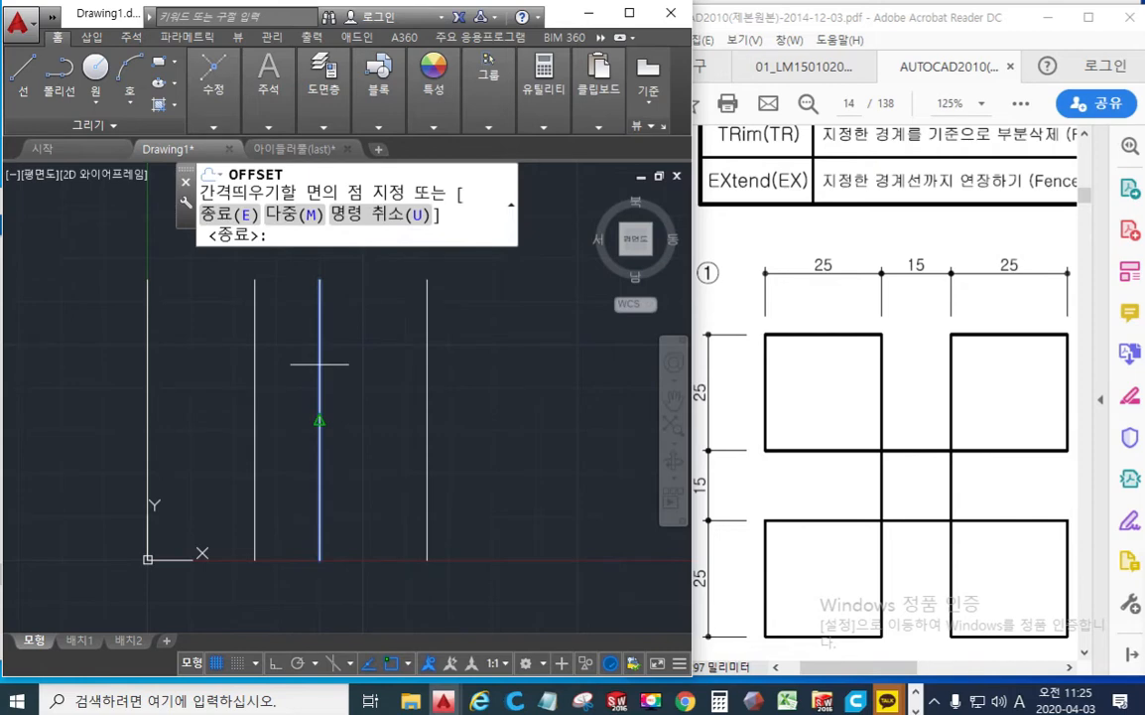
{"action": "left_click", "coordinate": [459, 353]}
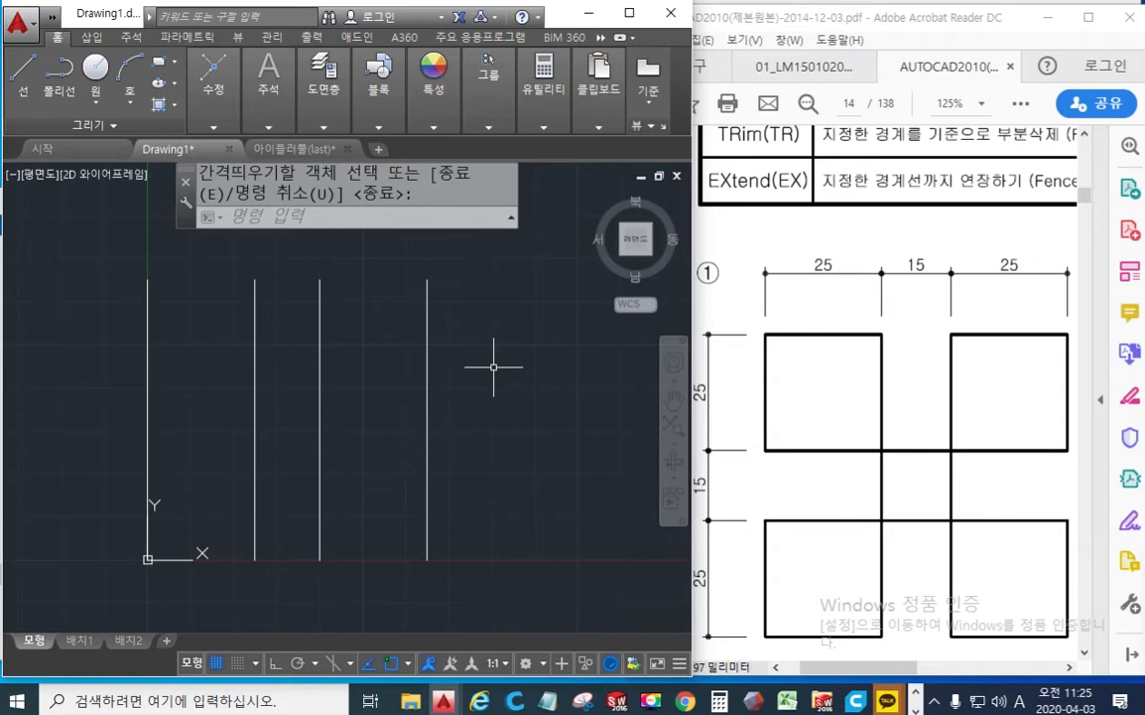
Step: Circle the lower ends of the outermost vertical lines in red, trace the base line between them, and clear the annotations
{"action": "middle_click_drag", "start_coordinate": [524, 460], "coordinate": [524, 426]}
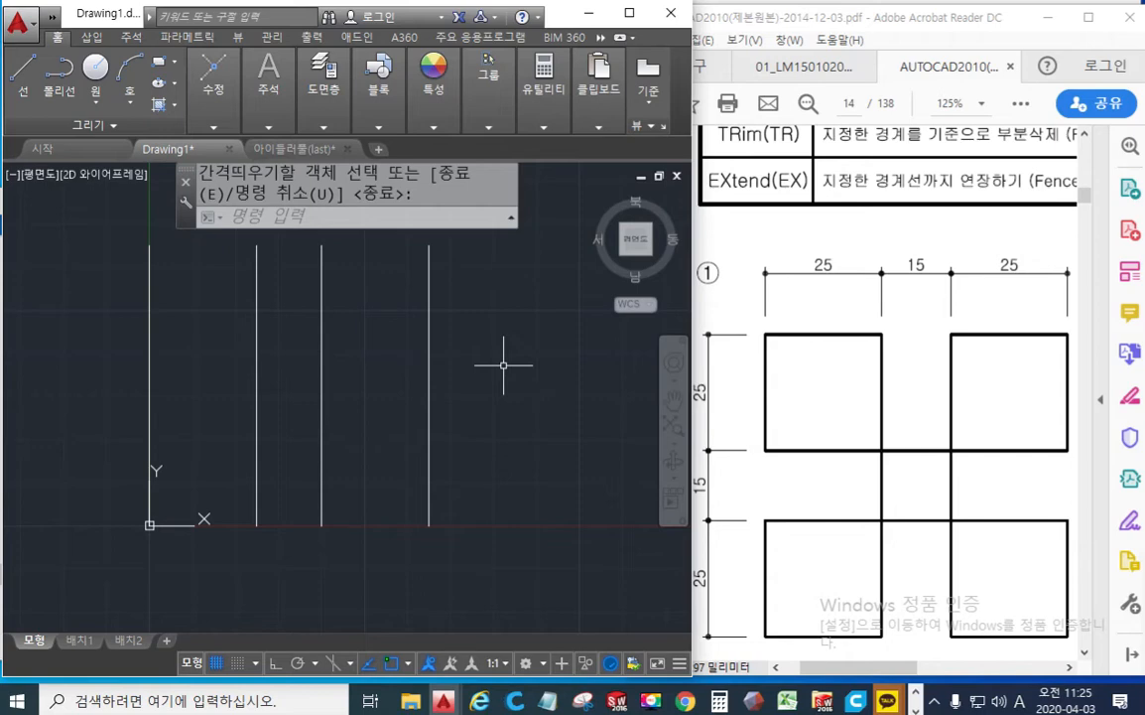
{"action": "key", "text": "F12"}
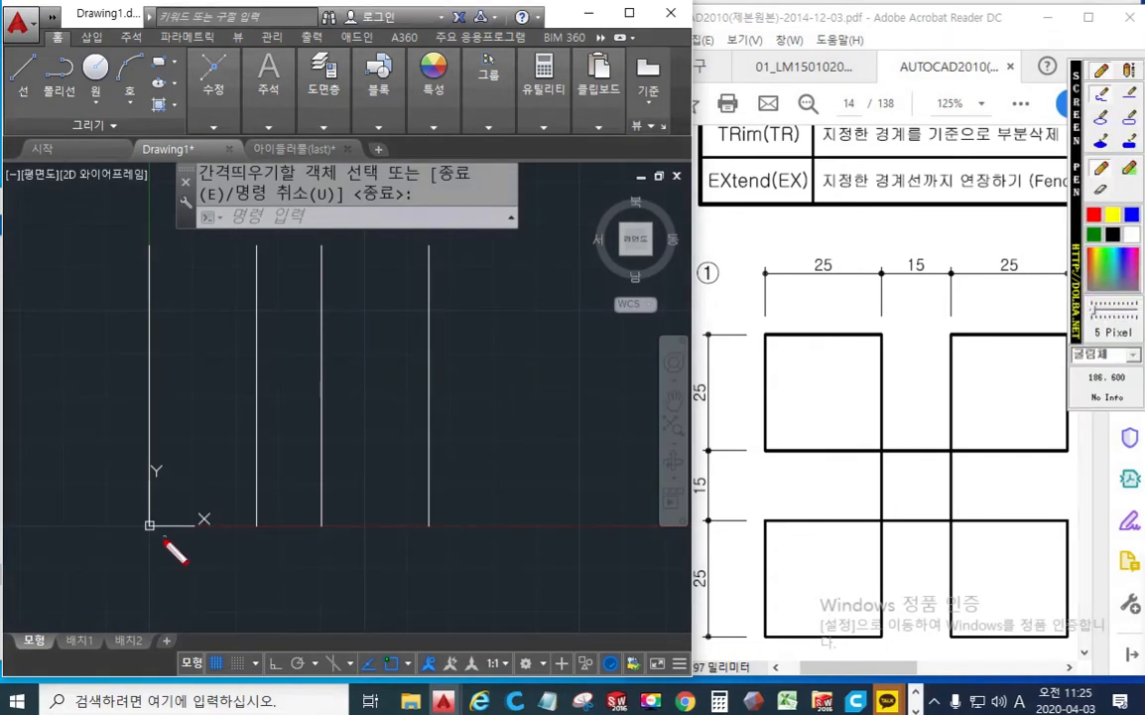
{"action": "mouse_move", "coordinate": [160, 533]}
{"action": "left_mouse_down"}
{"action": "mouse_move", "coordinate": [149, 516]}
{"action": "mouse_move", "coordinate": [161, 537]}
{"action": "left_mouse_up"}
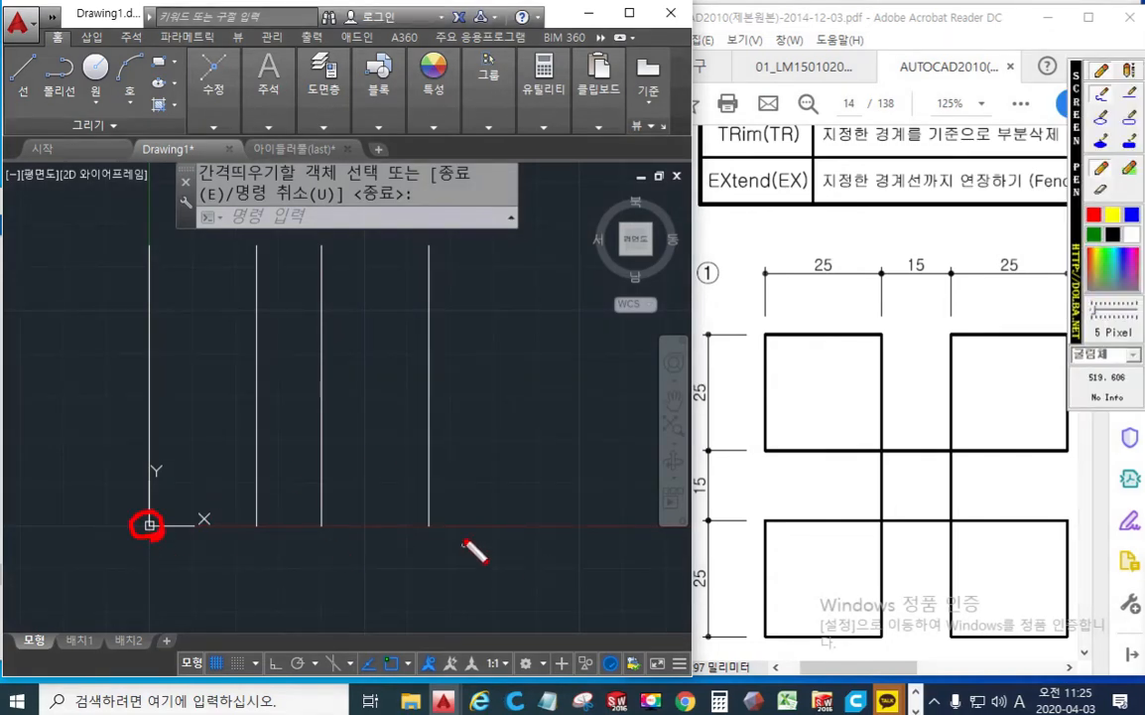
{"action": "left_click_drag", "start_coordinate": [440, 534], "coordinate": [443, 533]}
{"action": "left_click_drag", "start_coordinate": [151, 525], "coordinate": [435, 525]}
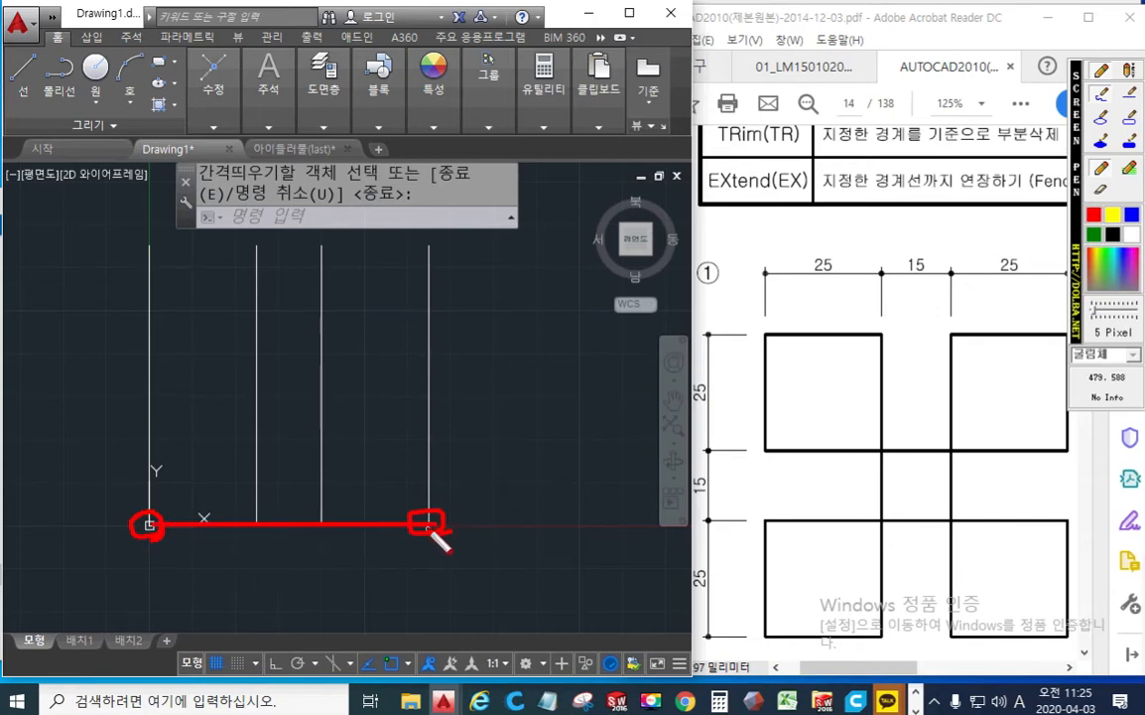
{"action": "key", "text": "Escape"}
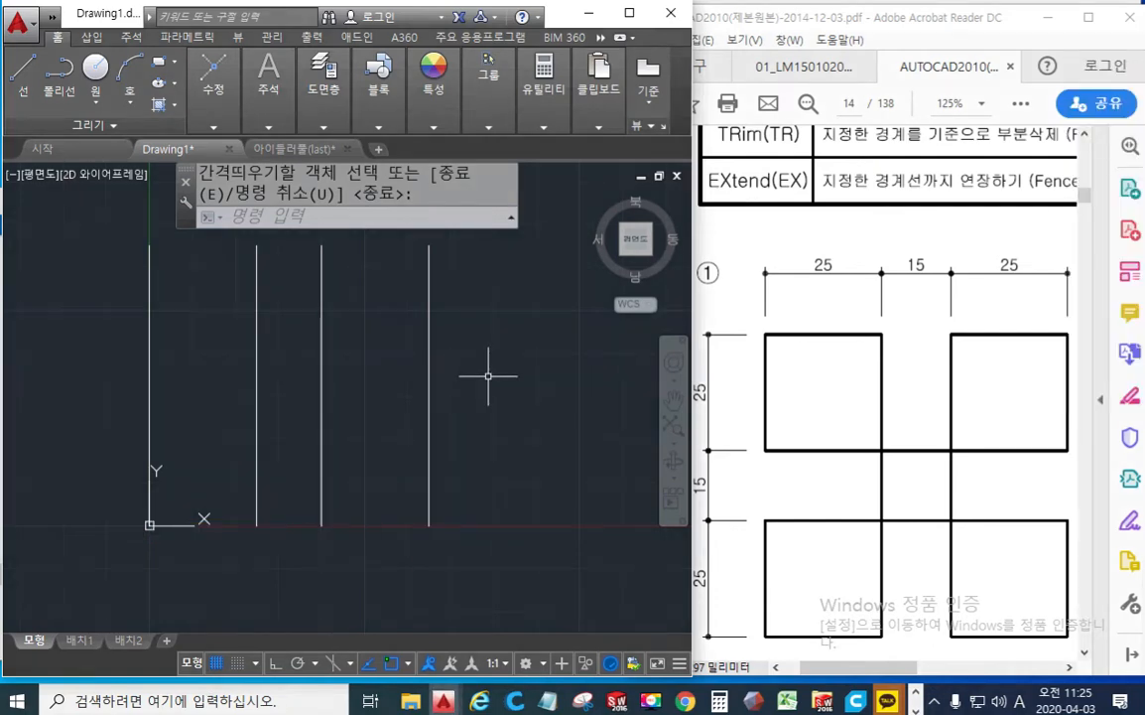
Step: Draw a horizontal base line from the lower end of the leftmost vertical line to that of the rightmost one
{"action": "type", "text": "l"}
{"action": "key", "text": "Return"}
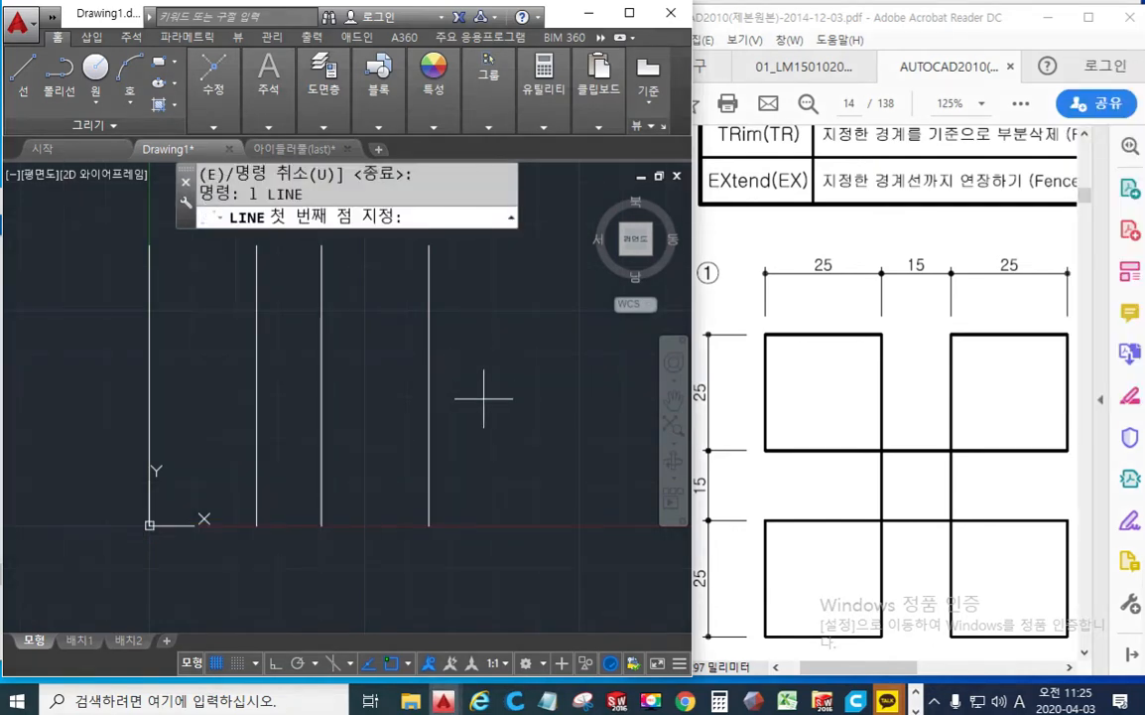
{"action": "left_click", "coordinate": [154, 475]}
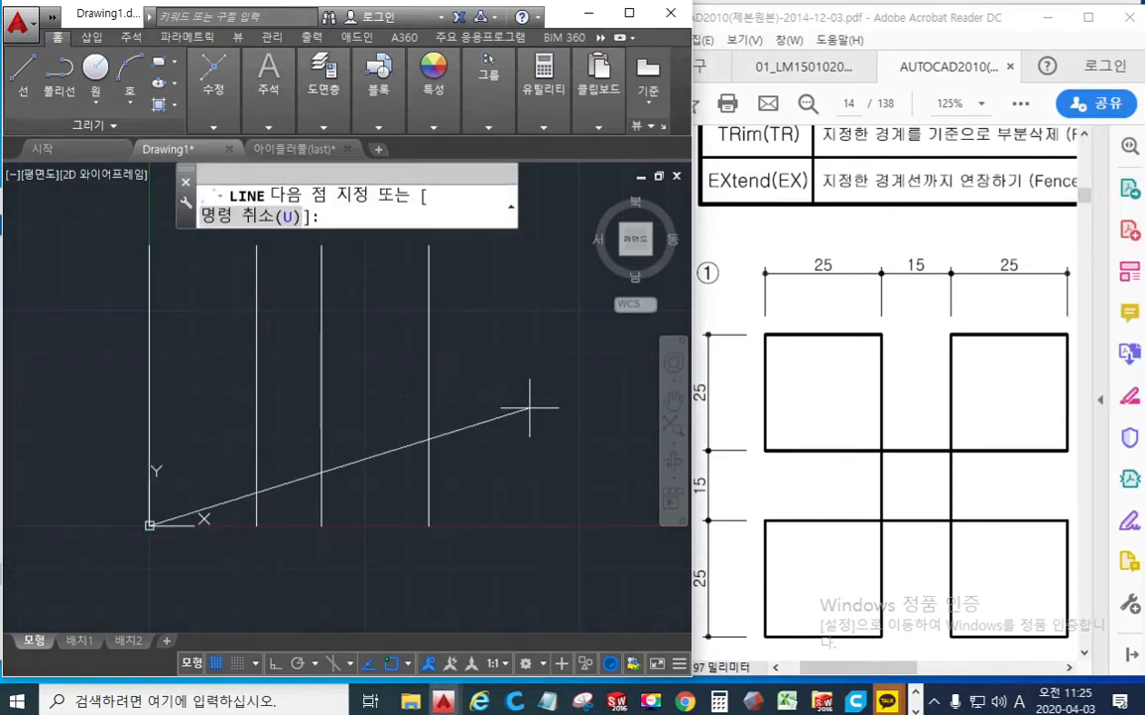
{"action": "left_click", "coordinate": [434, 479]}
{"action": "key", "text": "Return"}
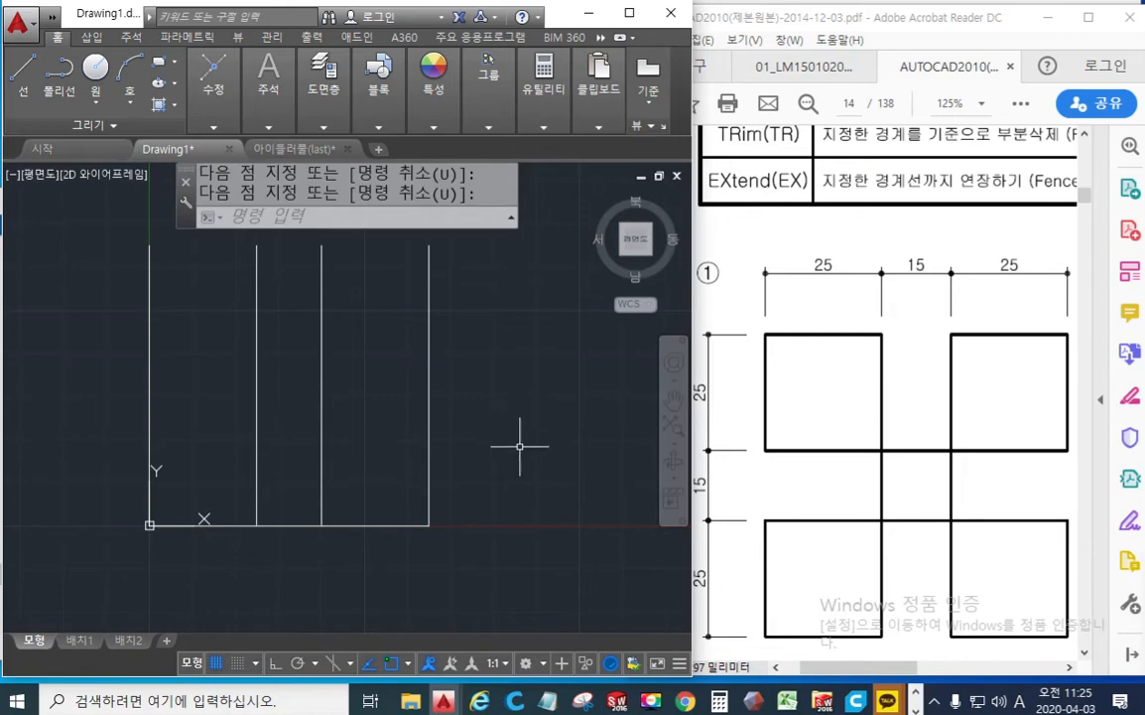
Step: Sketch a red upward arrow beside the drawn lines and circle exercise 1's vertical dimensions 25, 15 and 25
{"action": "key", "text": "F12"}
{"action": "mouse_move", "coordinate": [502, 498]}
{"action": "left_mouse_down"}
{"action": "mouse_move", "coordinate": [505, 275]}
{"action": "mouse_move", "coordinate": [464, 351]}
{"action": "left_mouse_up"}
{"action": "left_click_drag", "start_coordinate": [507, 261], "coordinate": [545, 337]}
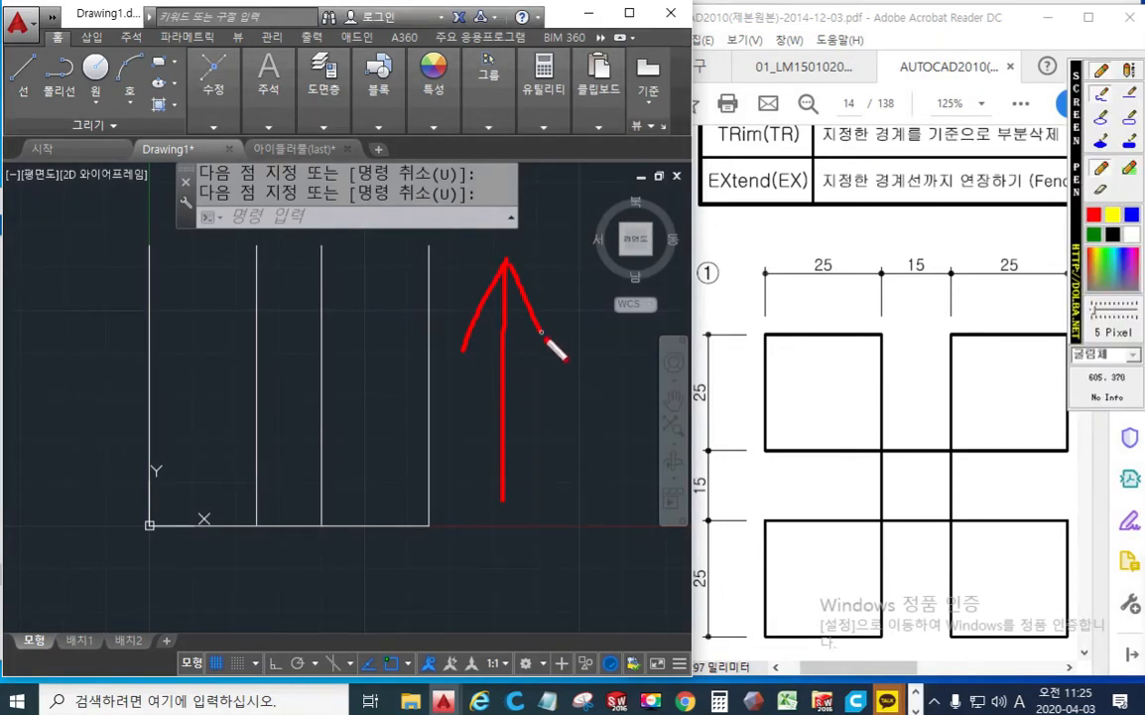
{"action": "left_click_drag", "start_coordinate": [727, 599], "coordinate": [731, 584]}
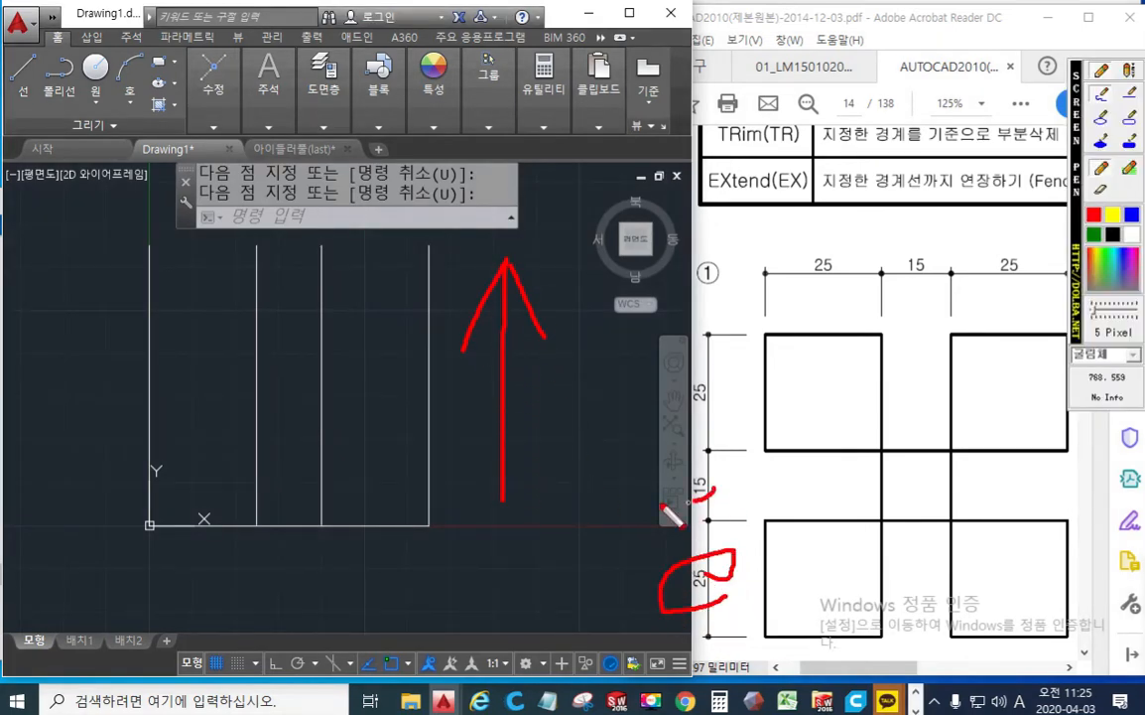
{"action": "left_click_drag", "start_coordinate": [713, 471], "coordinate": [710, 504]}
{"action": "left_click_drag", "start_coordinate": [729, 399], "coordinate": [733, 402]}
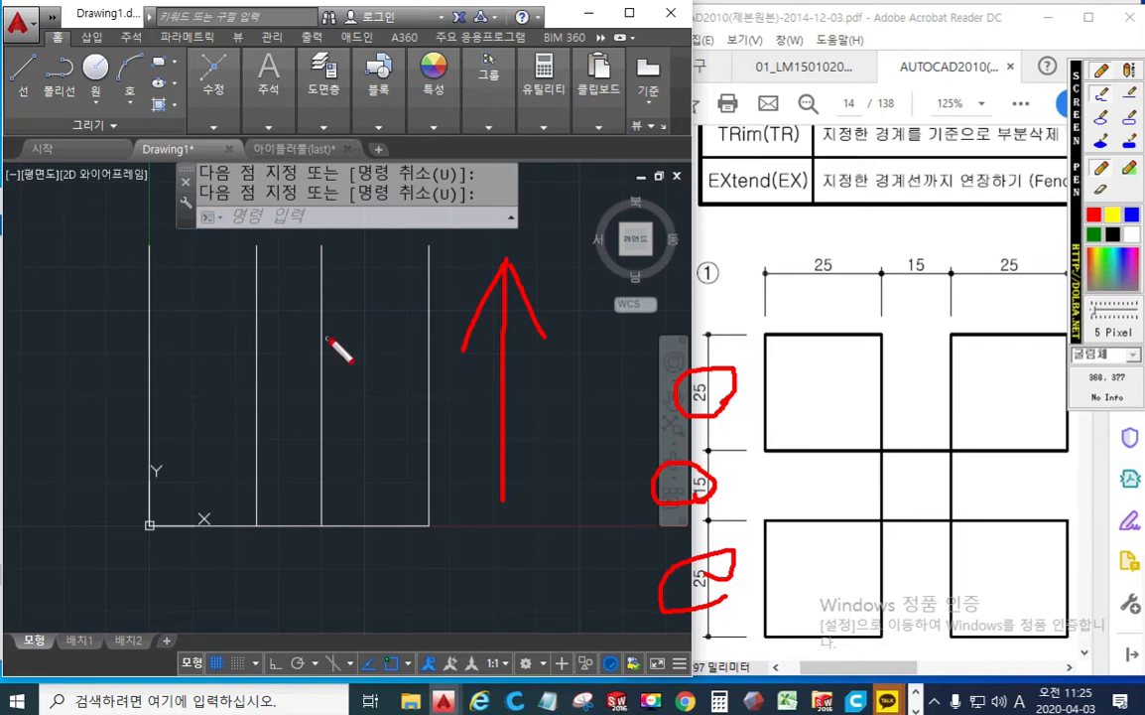
Step: Clear the red annotations and offset the horizontal base line 25 units upward
{"action": "key", "text": "Escape"}
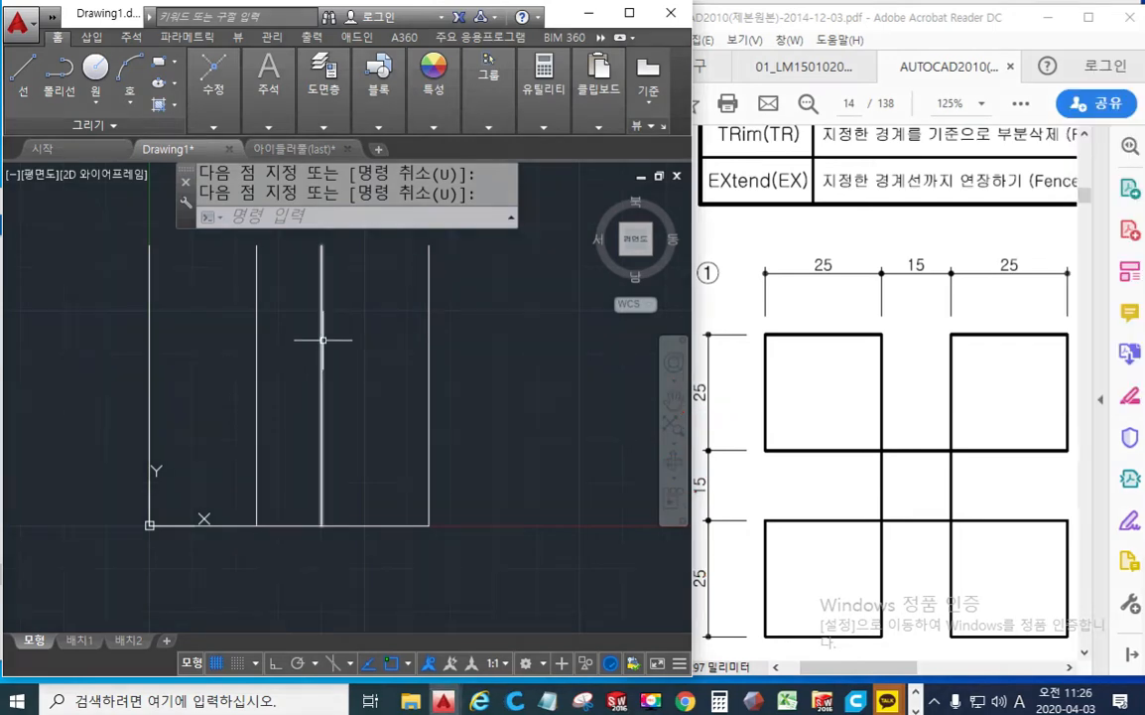
{"action": "middle_click_drag", "start_coordinate": [350, 346], "coordinate": [375, 352]}
{"action": "type", "text": "o"}
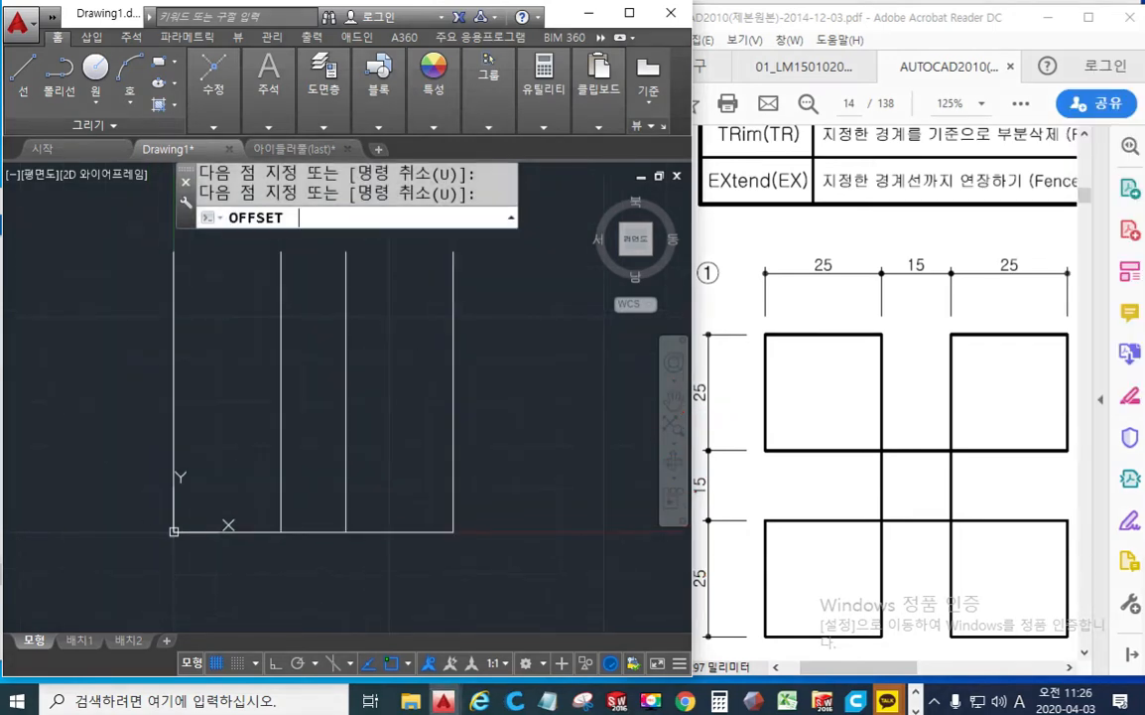
{"action": "key", "text": "Return"}
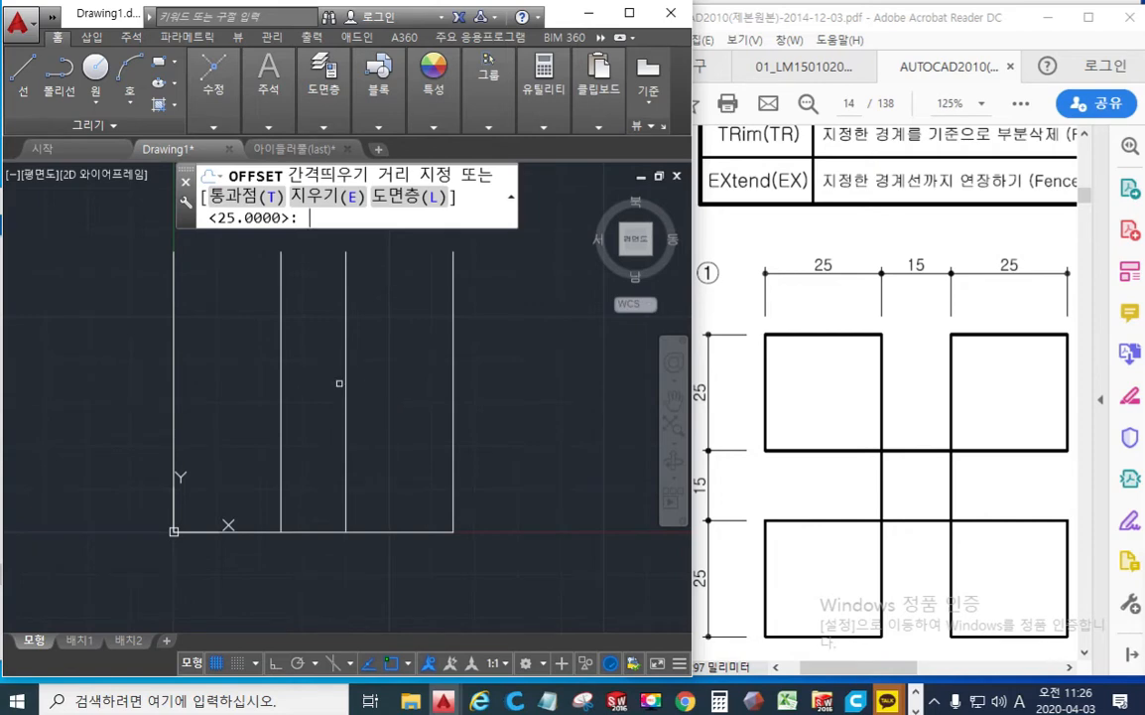
{"action": "key", "text": "Return"}
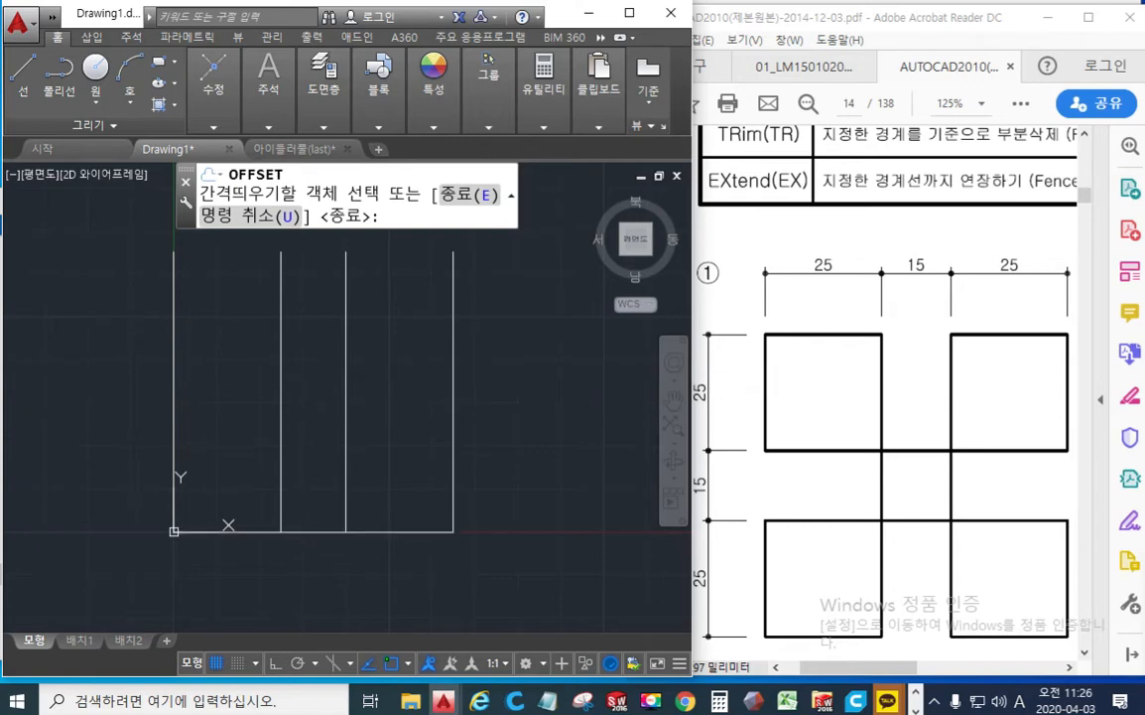
{"action": "left_click", "coordinate": [312, 531]}
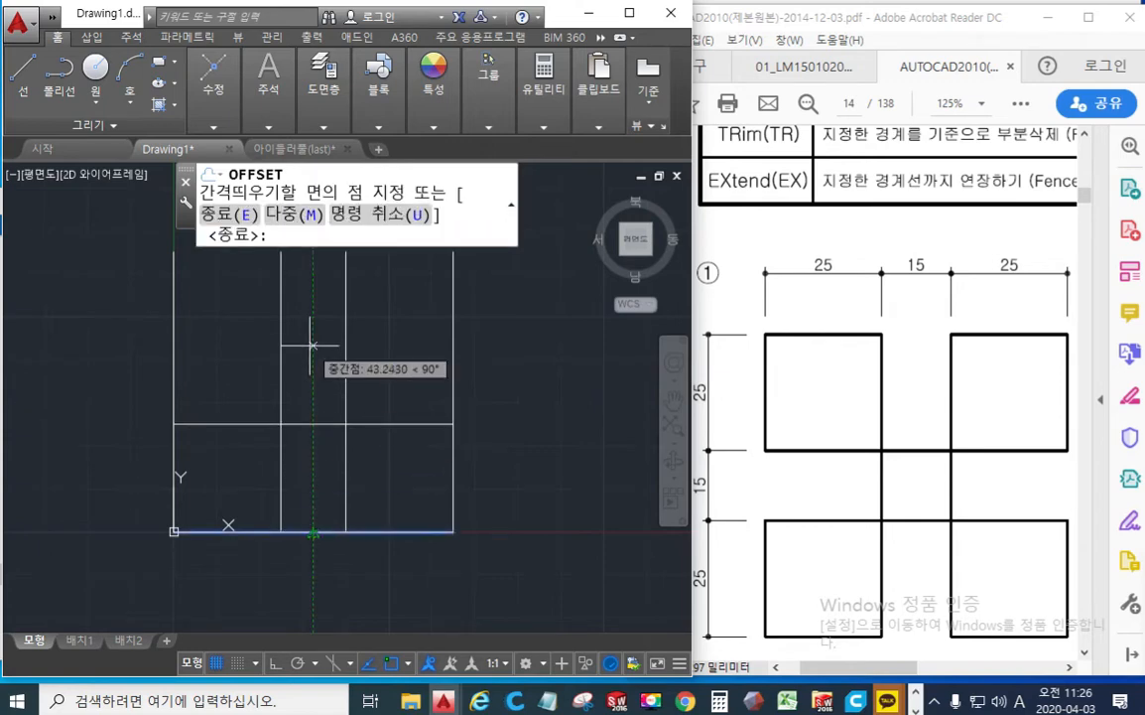
{"action": "left_click", "coordinate": [311, 345]}
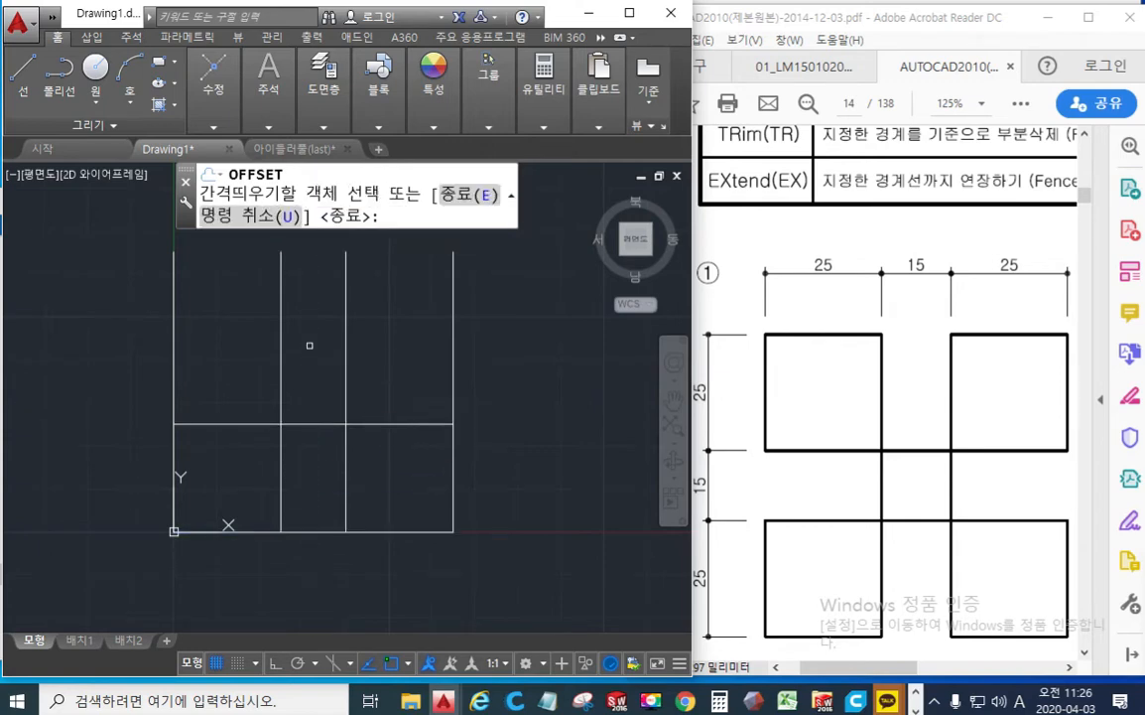
{"action": "key", "text": "Return"}
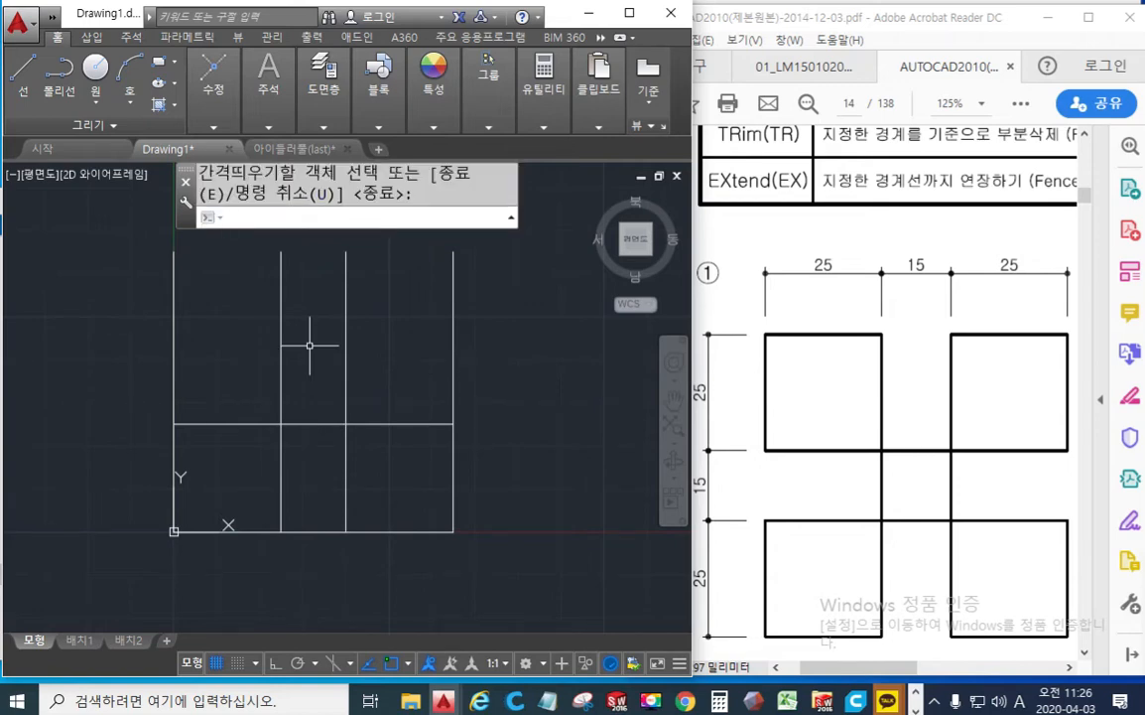
Step: Offset the second horizontal line 15 units upward
{"action": "key", "text": "Return"}
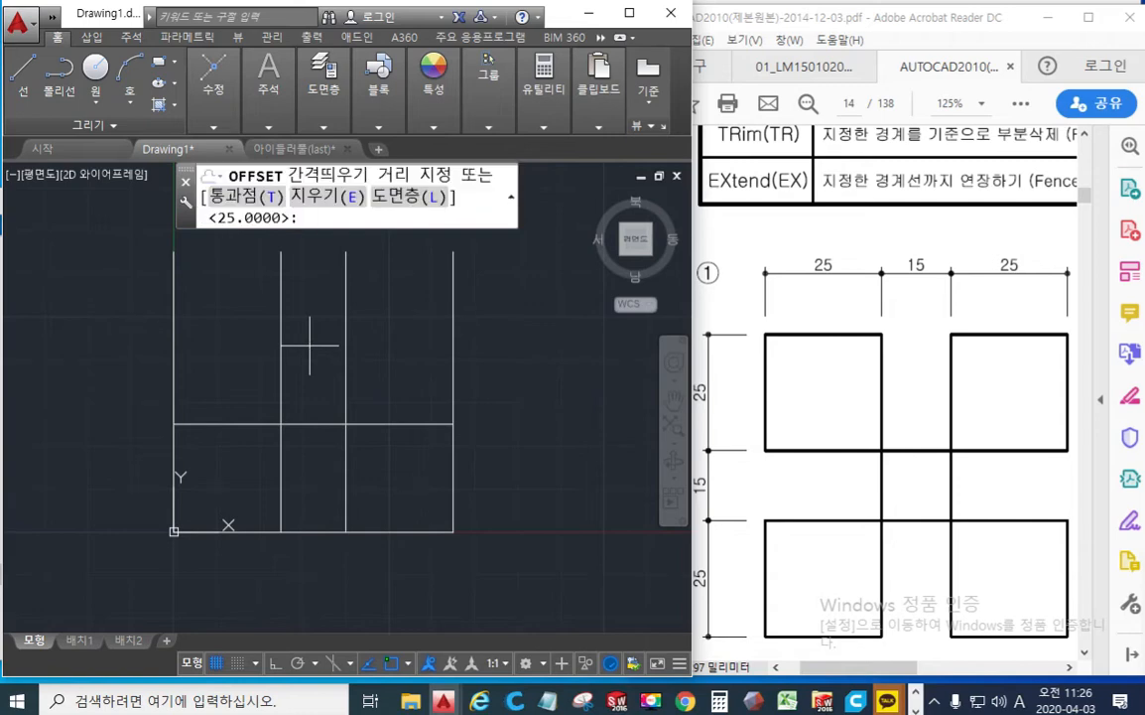
{"action": "type", "text": "15"}
{"action": "key", "text": "Return"}
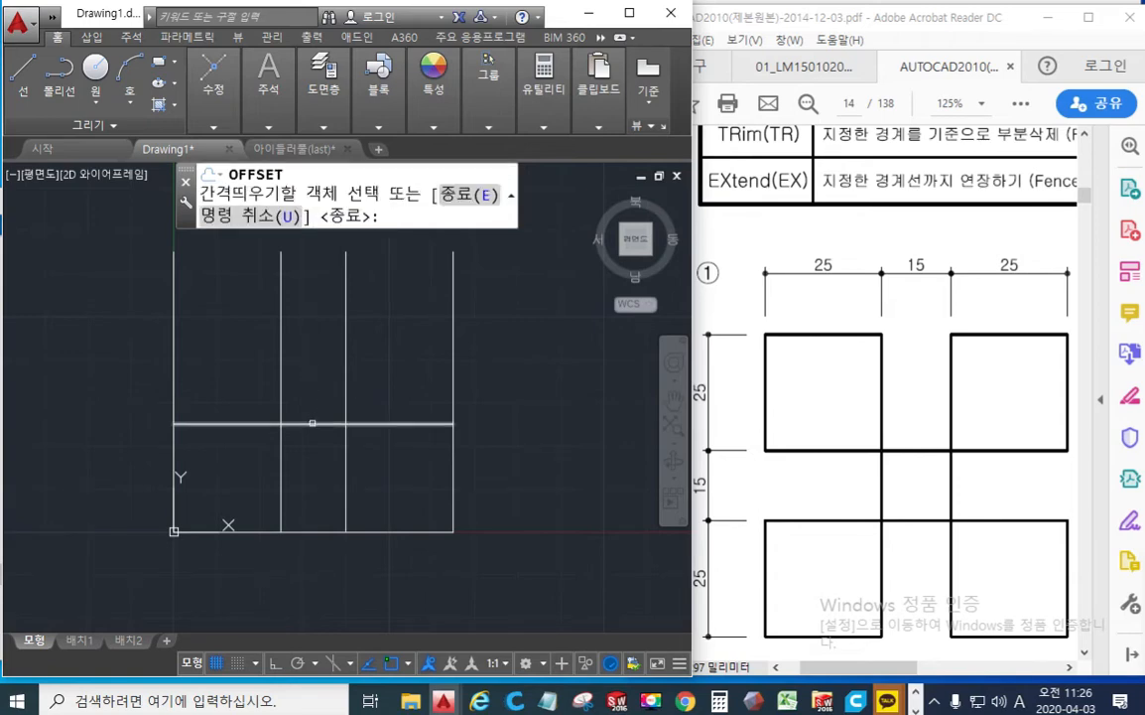
{"action": "left_click", "coordinate": [313, 423]}
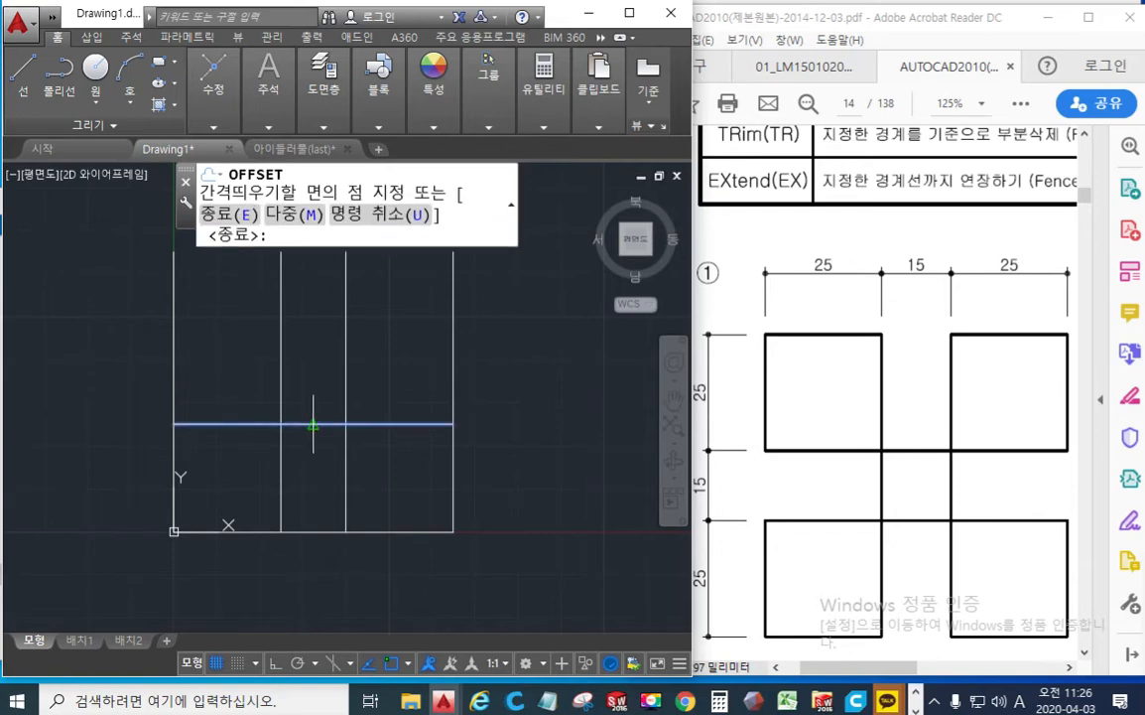
{"action": "left_click", "coordinate": [327, 316]}
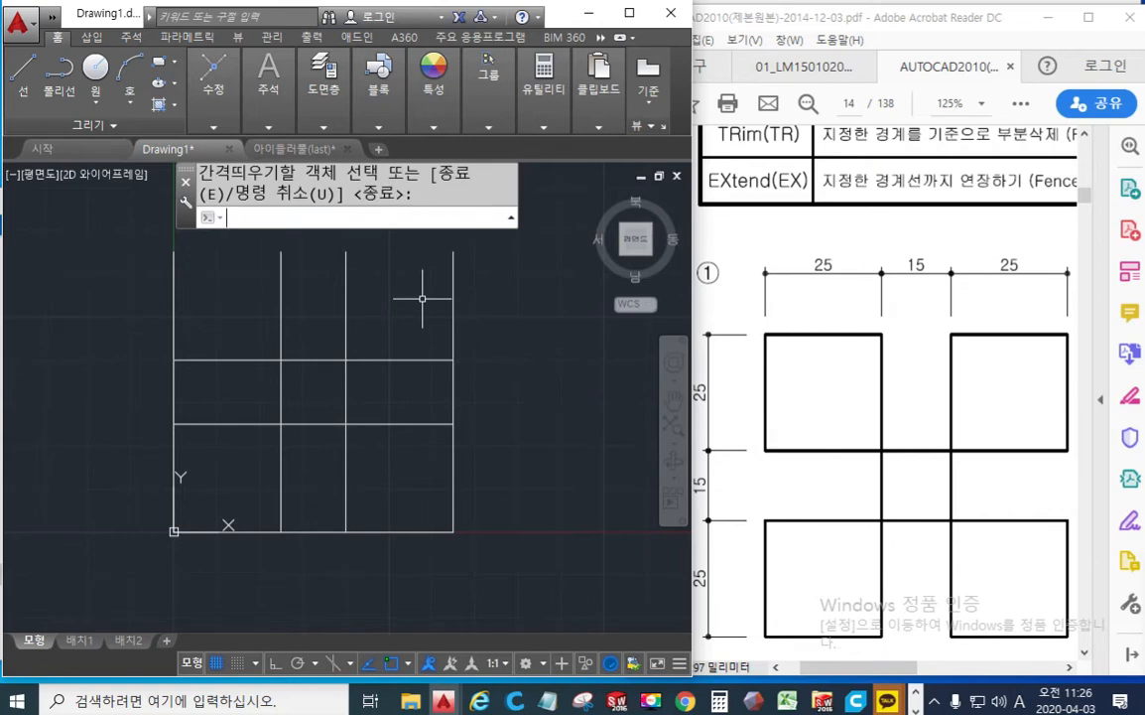
{"action": "key", "text": "Return"}
Step: Offset the third horizontal line 25 units upward to close the grid at its upper edge
{"action": "key", "text": "Return"}
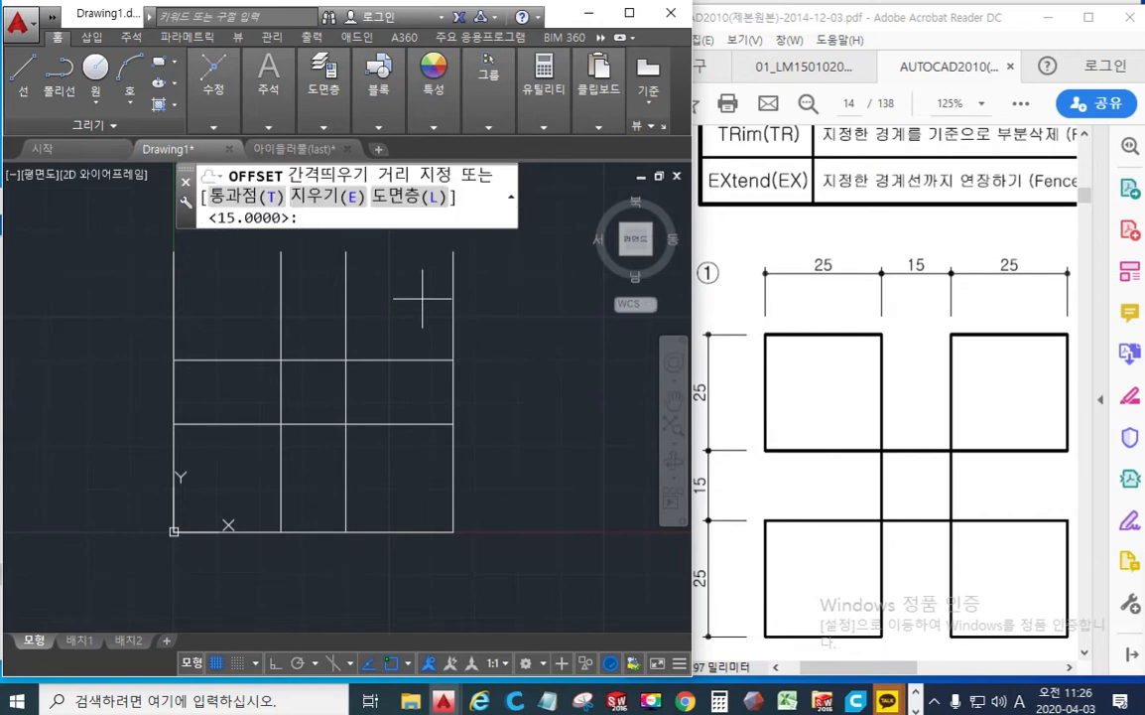
{"action": "type", "text": "25"}
{"action": "key", "text": "Return"}
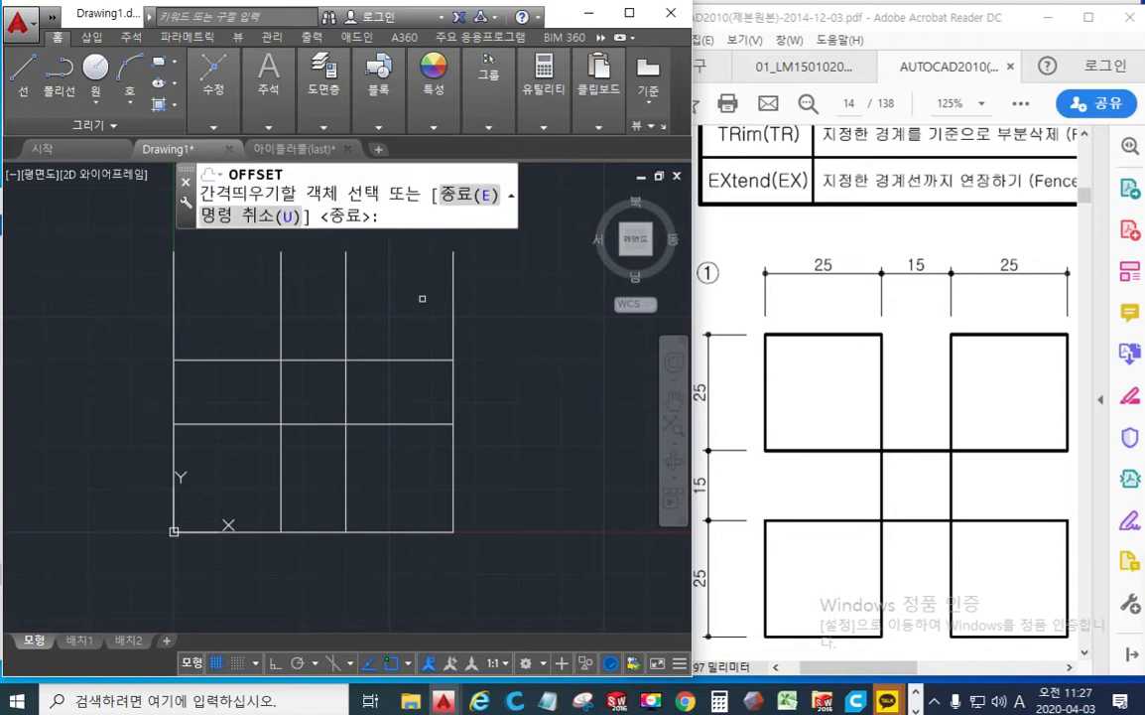
{"action": "left_click", "coordinate": [402, 360]}
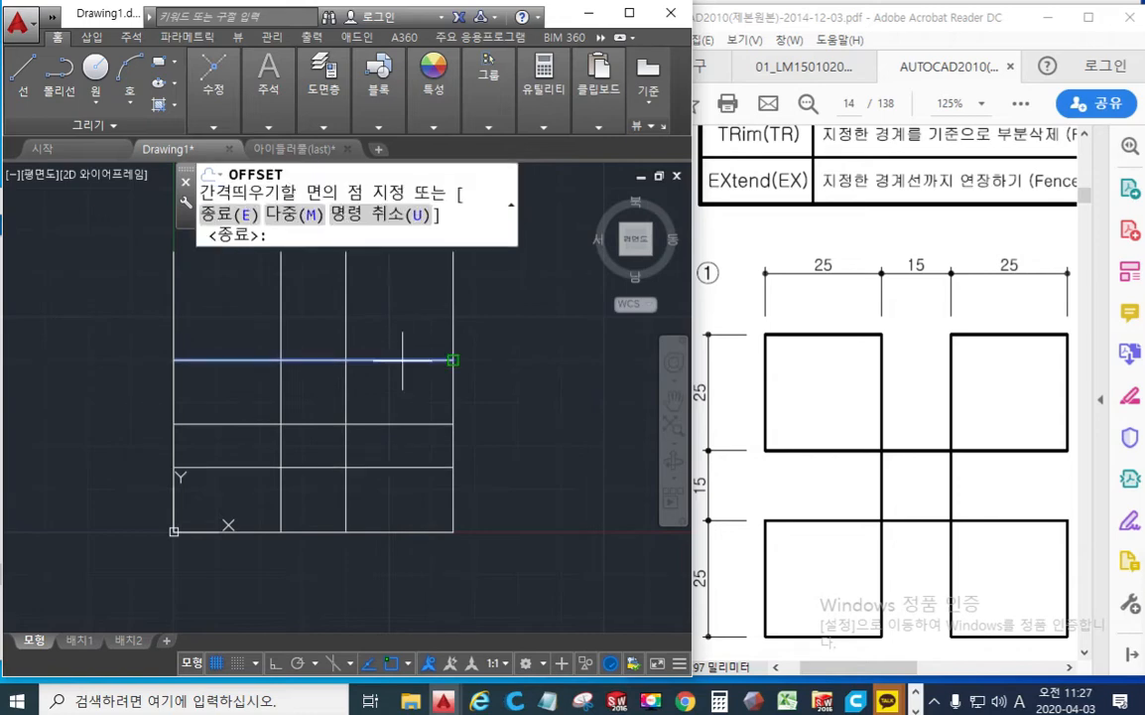
{"action": "left_click", "coordinate": [408, 293]}
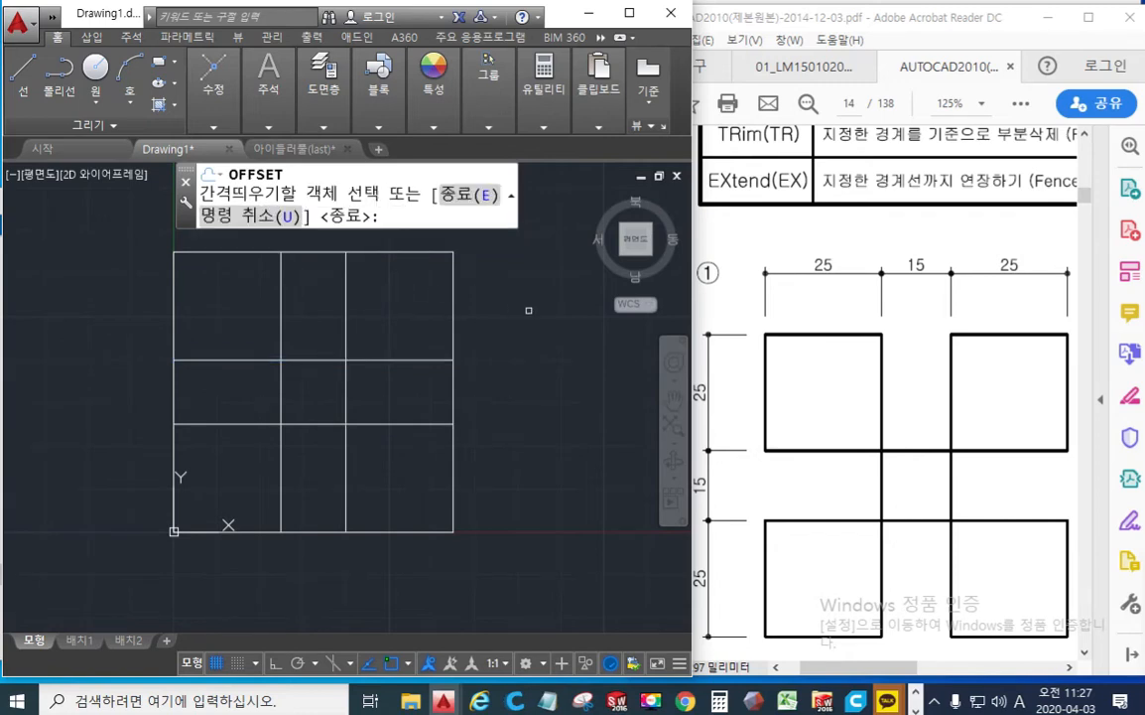
{"action": "key", "text": "Return"}
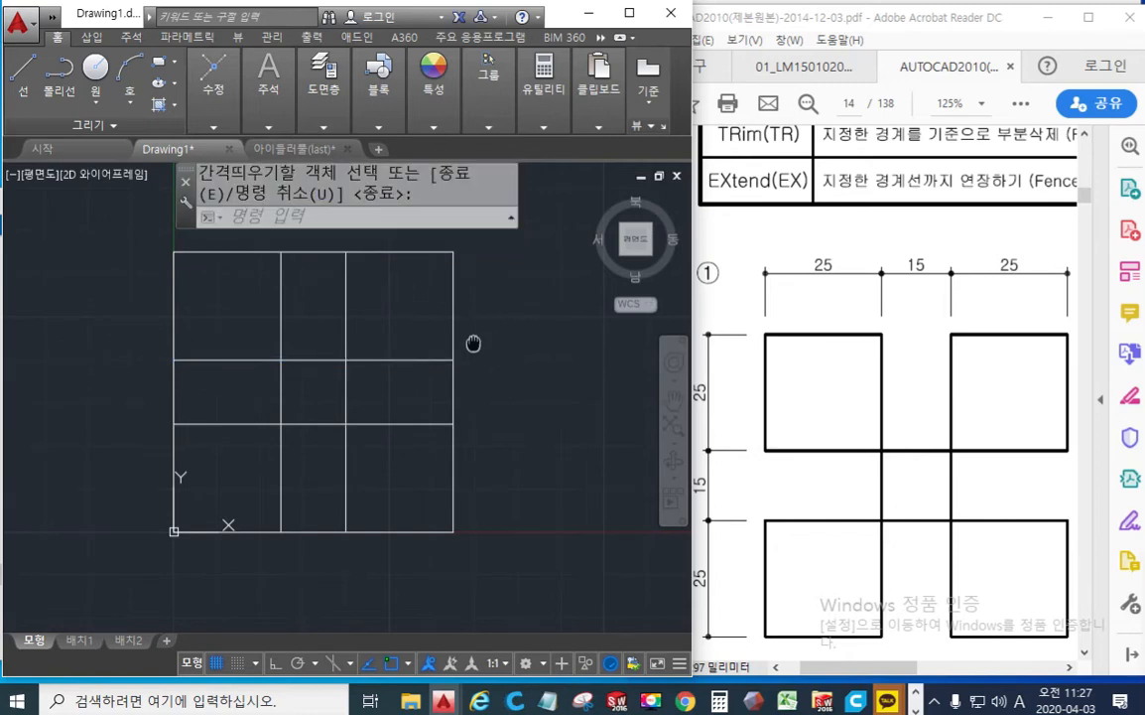
{"action": "middle_click_drag", "start_coordinate": [473, 343], "coordinate": [526, 367]}
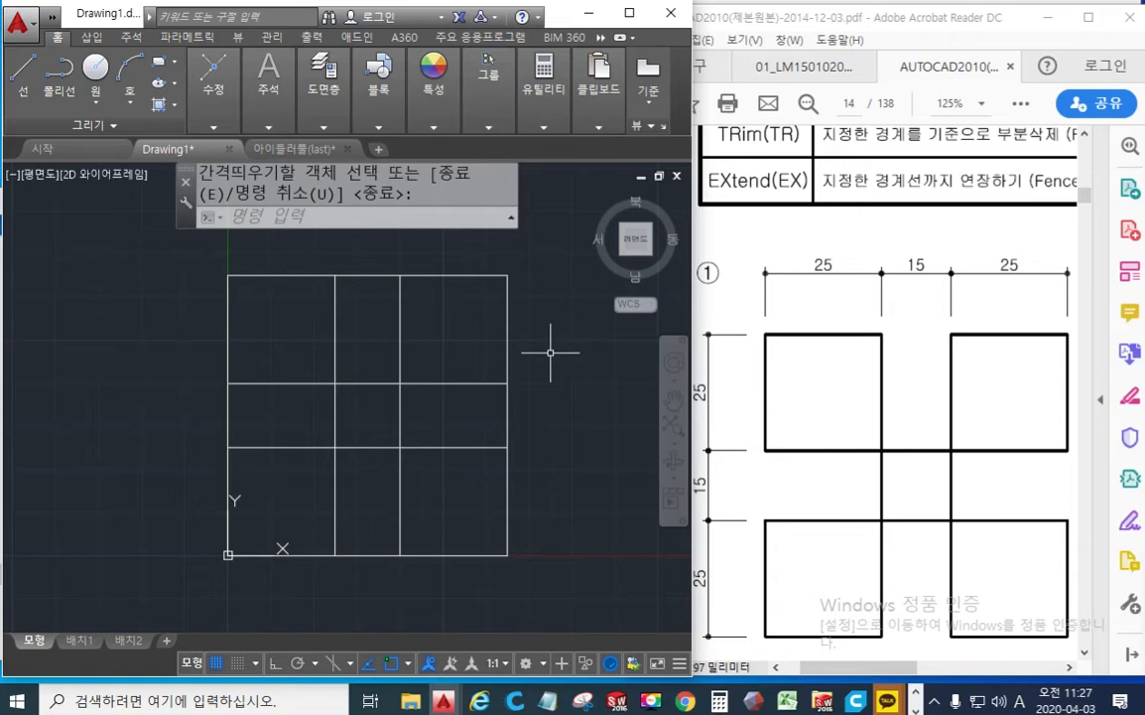
Step: Handwrite "tr" followed by an Enter arrow in yellow beside the grid with the screen pen
{"action": "key", "text": "F12"}
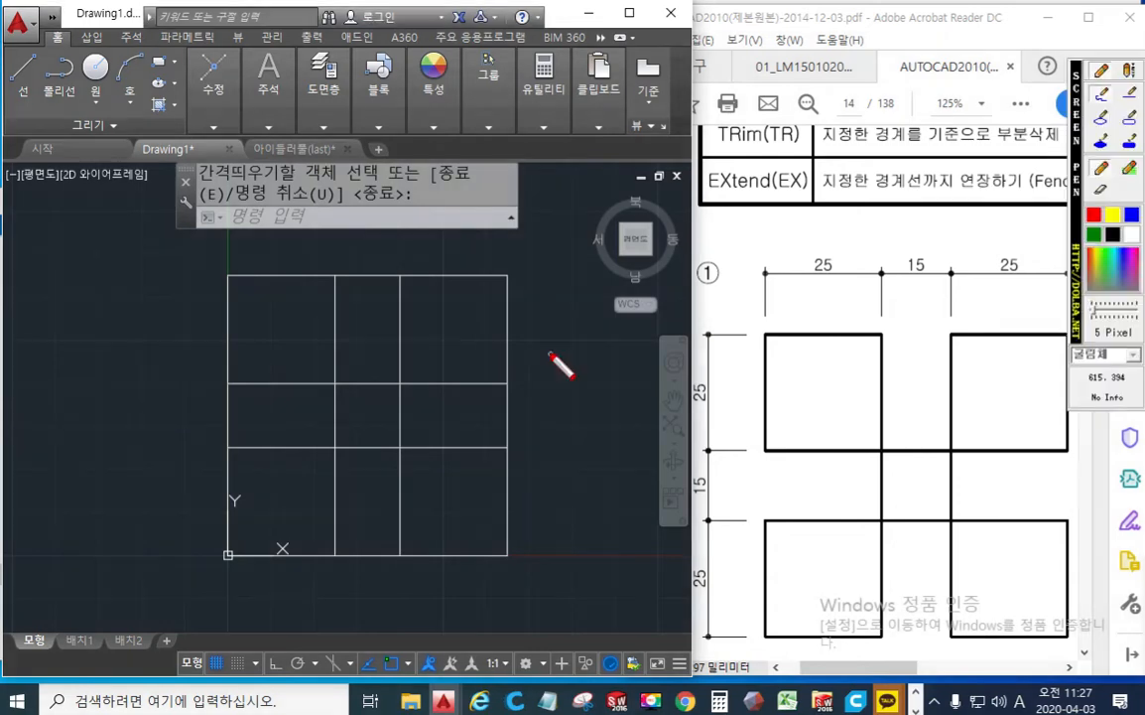
{"action": "left_click", "coordinate": [1111, 216]}
{"action": "mouse_move", "coordinate": [560, 293]}
{"action": "left_mouse_down"}
{"action": "mouse_move", "coordinate": [607, 295]}
{"action": "mouse_move", "coordinate": [581, 300]}
{"action": "mouse_move", "coordinate": [597, 306]}
{"action": "left_mouse_up"}
{"action": "mouse_move", "coordinate": [612, 288]}
{"action": "left_mouse_down"}
{"action": "mouse_move", "coordinate": [617, 304]}
{"action": "mouse_move", "coordinate": [640, 293]}
{"action": "mouse_move", "coordinate": [651, 308]}
{"action": "mouse_move", "coordinate": [641, 309]}
{"action": "left_mouse_up"}
{"action": "left_click_drag", "start_coordinate": [655, 298], "coordinate": [640, 310]}
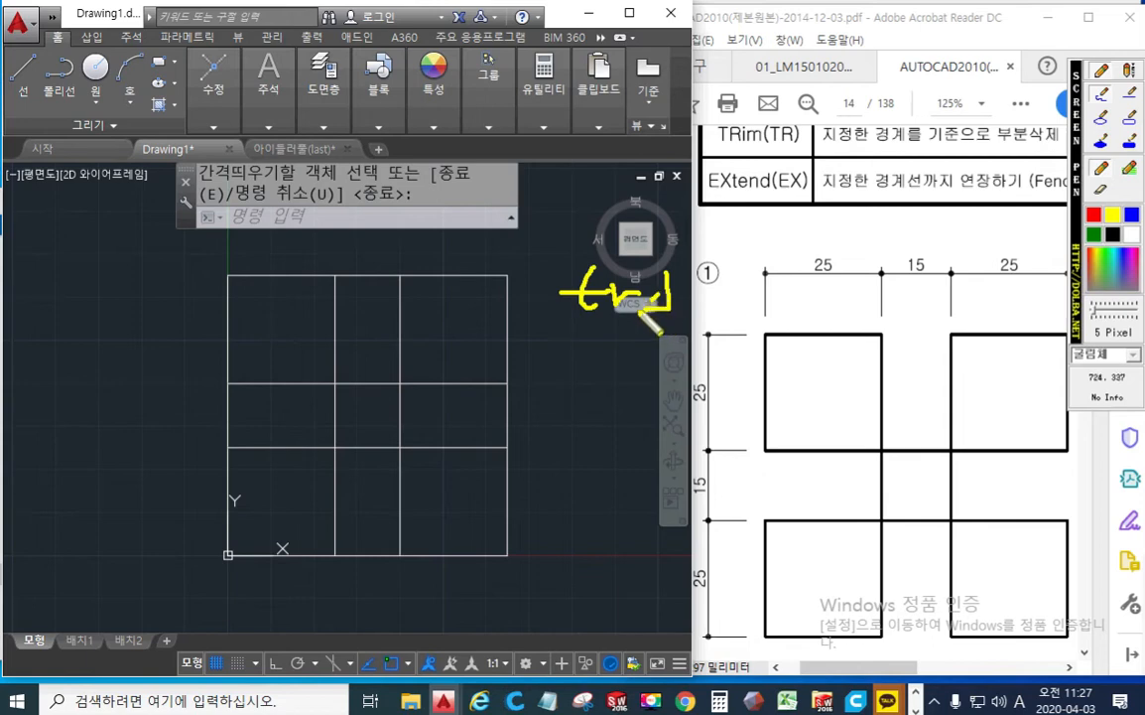
Step: Trace the grid's two inner horizontal lines and two inner vertical lines in yellow
{"action": "left_click_drag", "start_coordinate": [225, 384], "coordinate": [505, 385]}
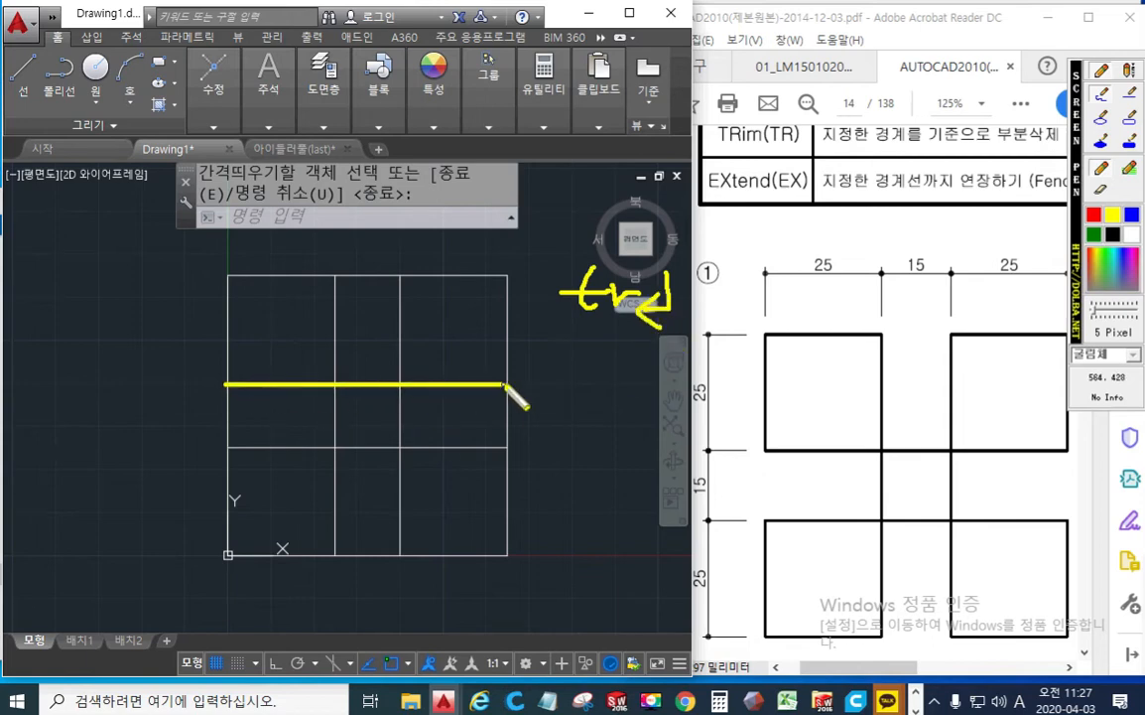
{"action": "left_click_drag", "start_coordinate": [227, 450], "coordinate": [514, 447]}
{"action": "left_click", "coordinate": [338, 278]}
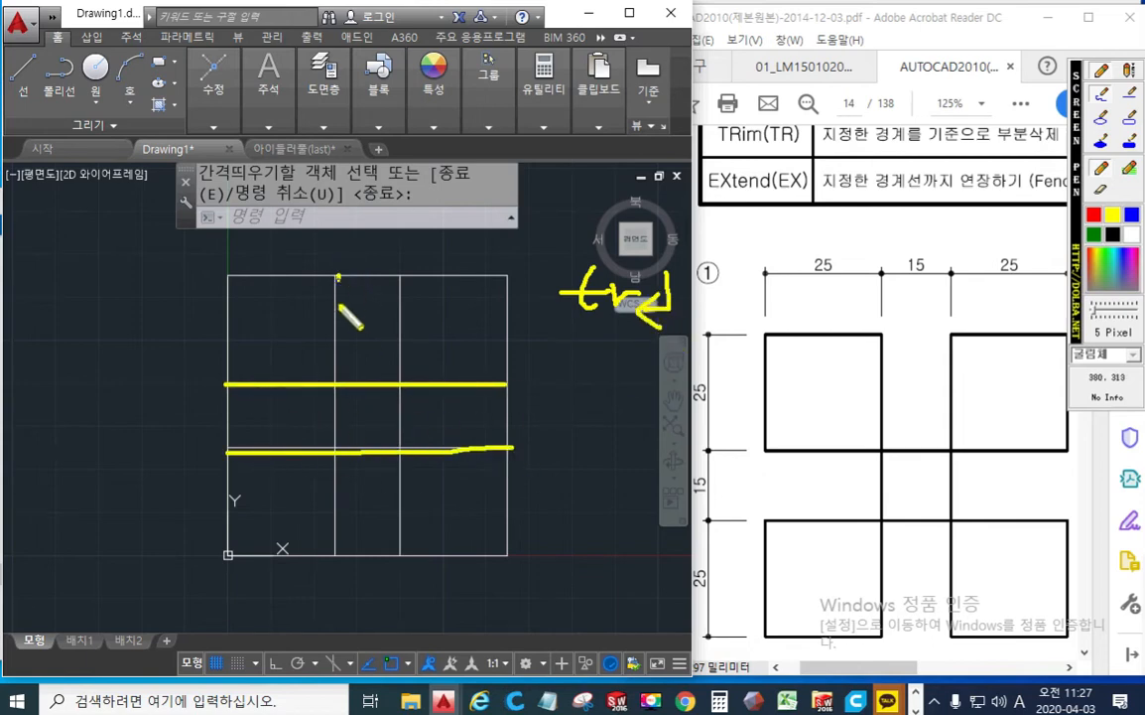
{"action": "left_click_drag", "start_coordinate": [338, 278], "coordinate": [346, 559]}
{"action": "left_click_drag", "start_coordinate": [407, 275], "coordinate": [410, 564]}
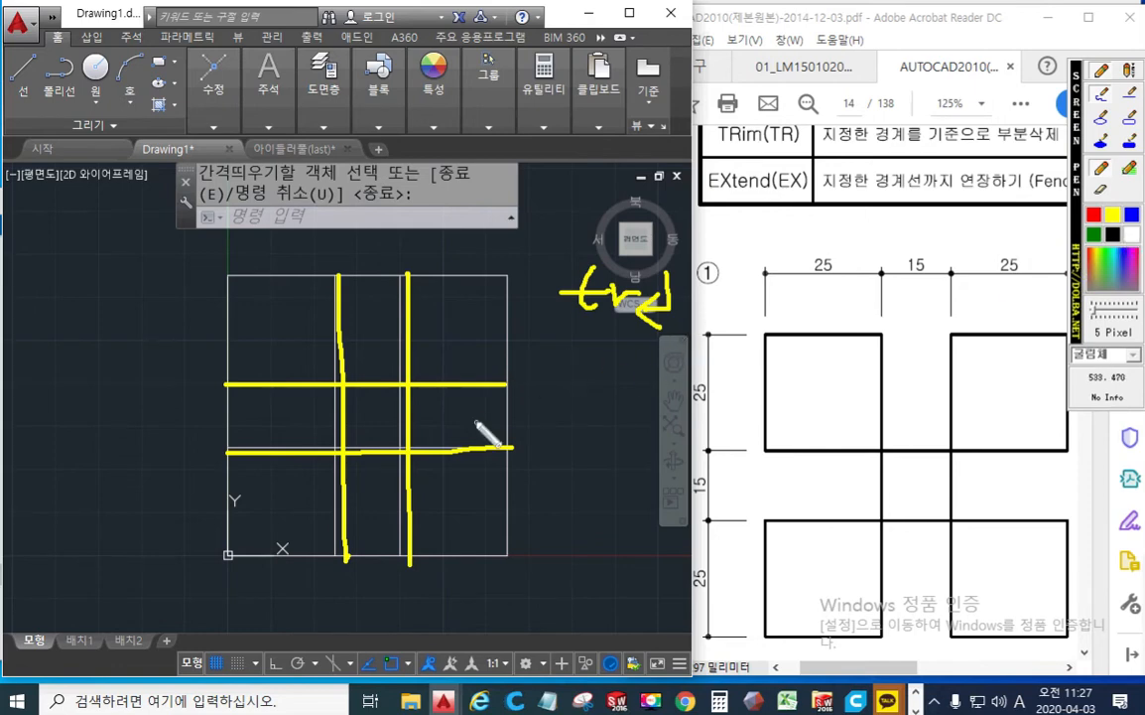
Step: Mark the middle segment of each of the four outer edges with a white squiggle, and clear all annotations
{"action": "left_click_drag", "start_coordinate": [524, 395], "coordinate": [499, 429]}
{"action": "left_click_drag", "start_coordinate": [241, 397], "coordinate": [238, 435]}
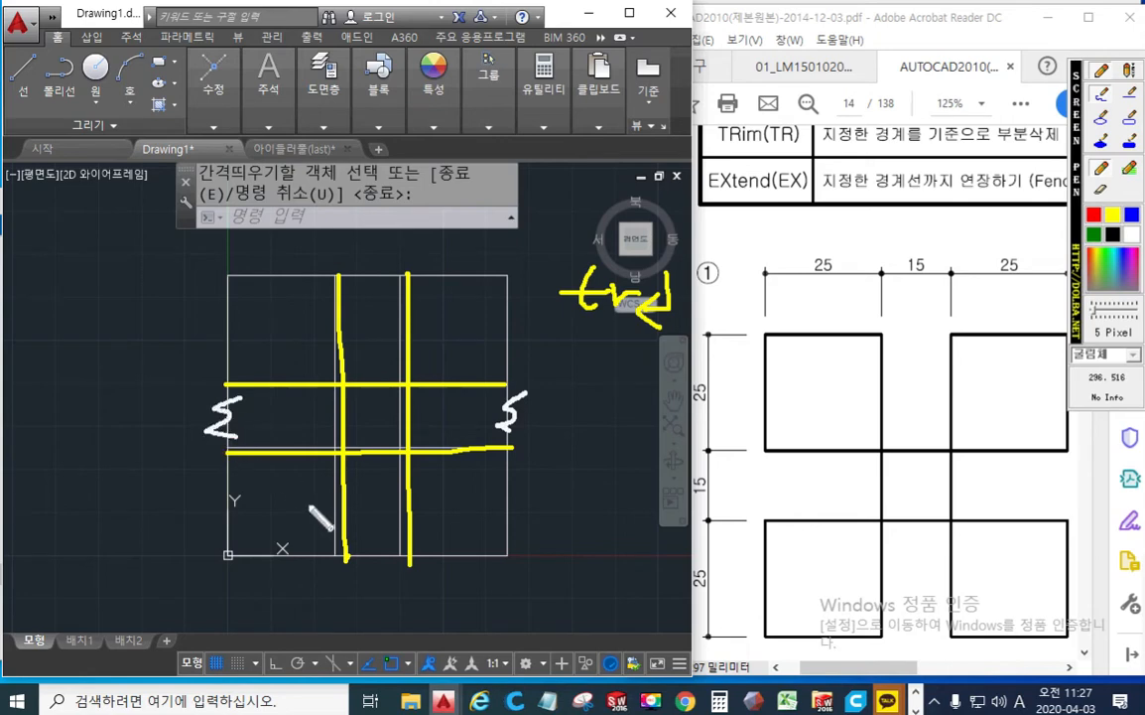
{"action": "left_click_drag", "start_coordinate": [361, 550], "coordinate": [390, 552]}
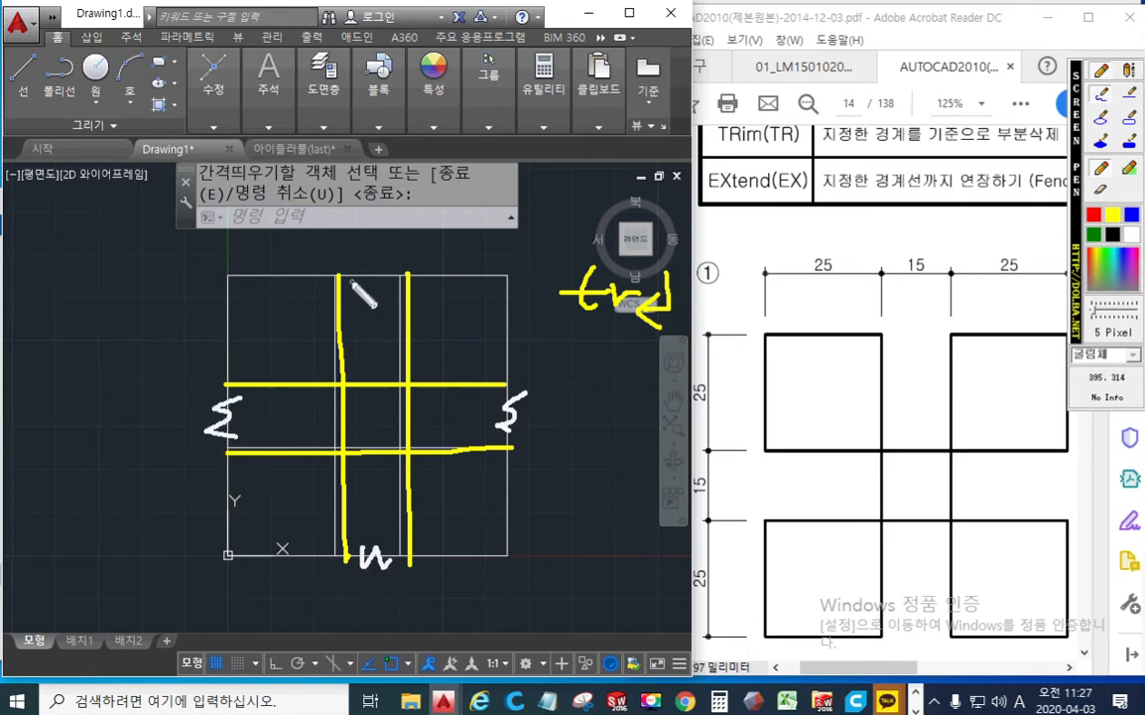
{"action": "mouse_move", "coordinate": [356, 268]}
{"action": "left_mouse_down"}
{"action": "mouse_move", "coordinate": [377, 279]}
{"action": "mouse_move", "coordinate": [395, 270]}
{"action": "left_mouse_up"}
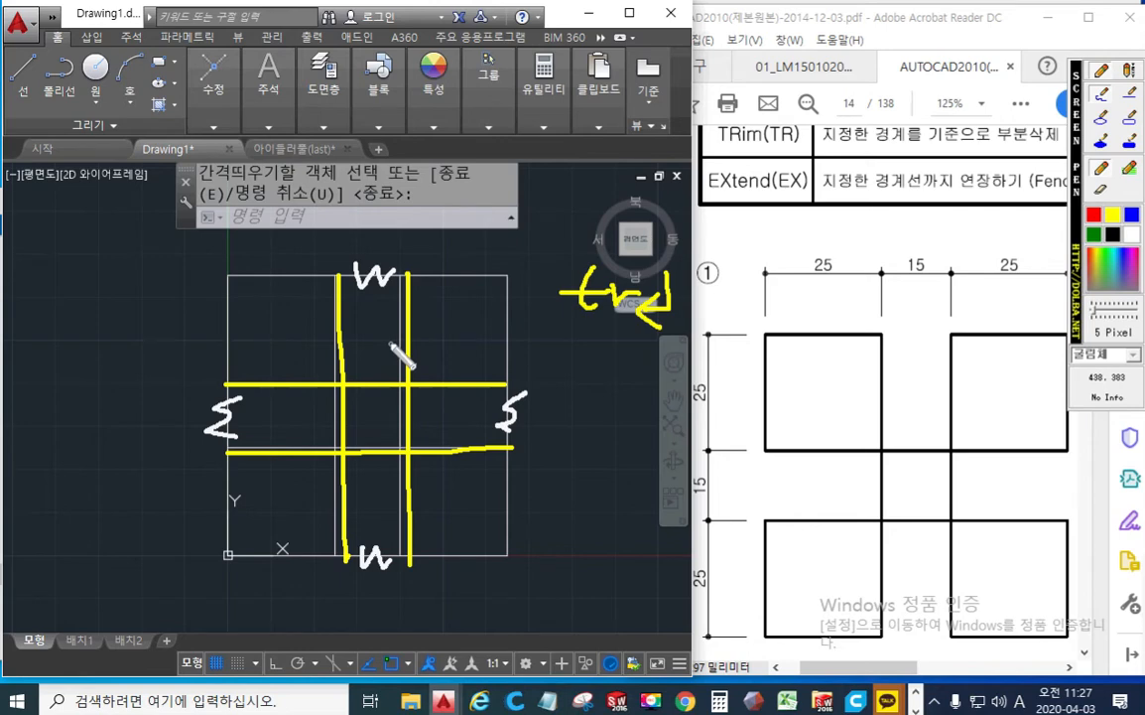
{"action": "key", "text": "Escape"}
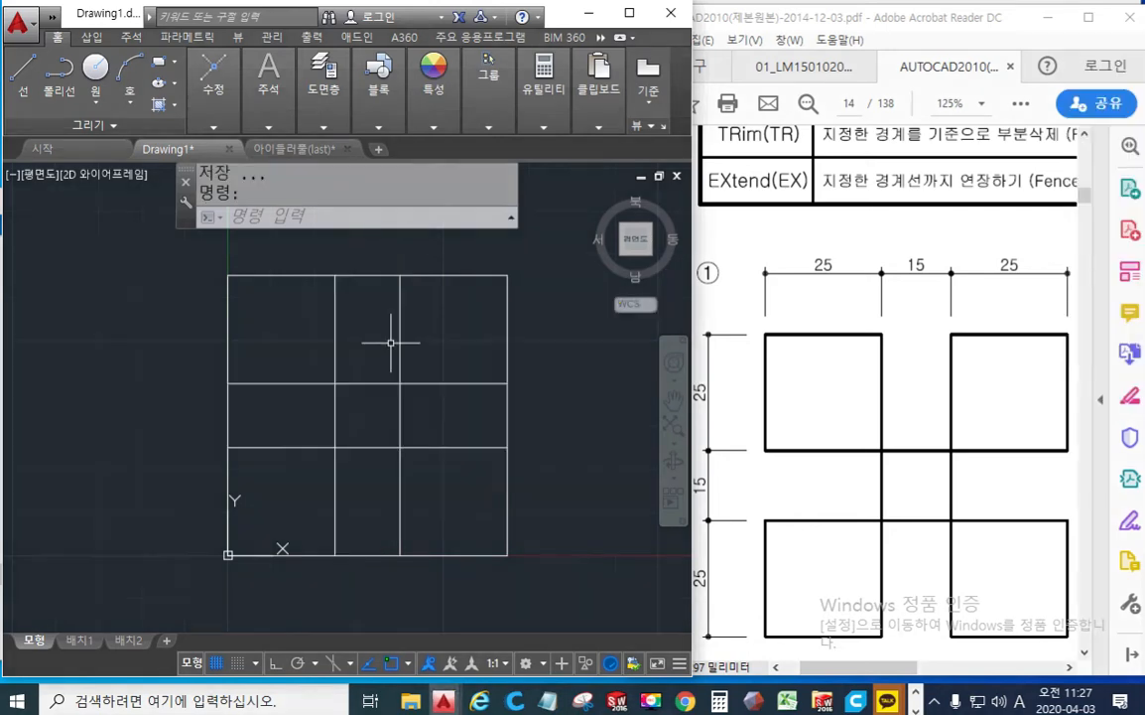
Step: Start Trim with the two inner horizontal and two inner vertical lines as cutting edges
{"action": "type", "text": "tr"}
{"action": "key", "text": "Return"}
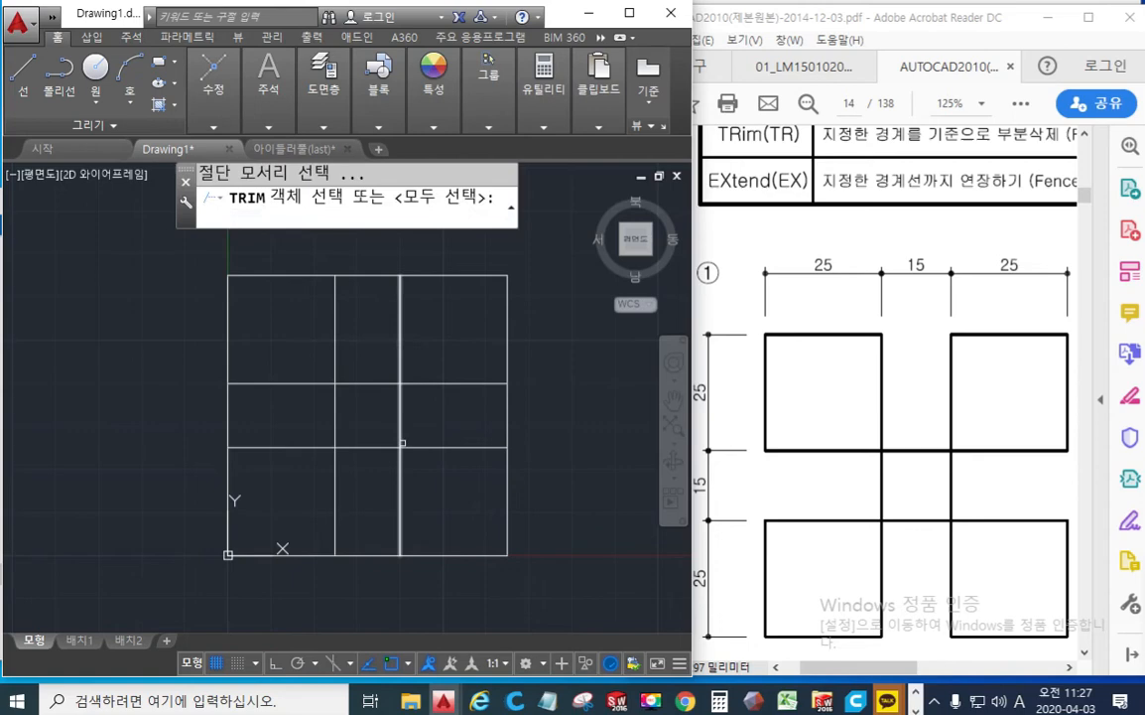
{"action": "left_click", "coordinate": [439, 481]}
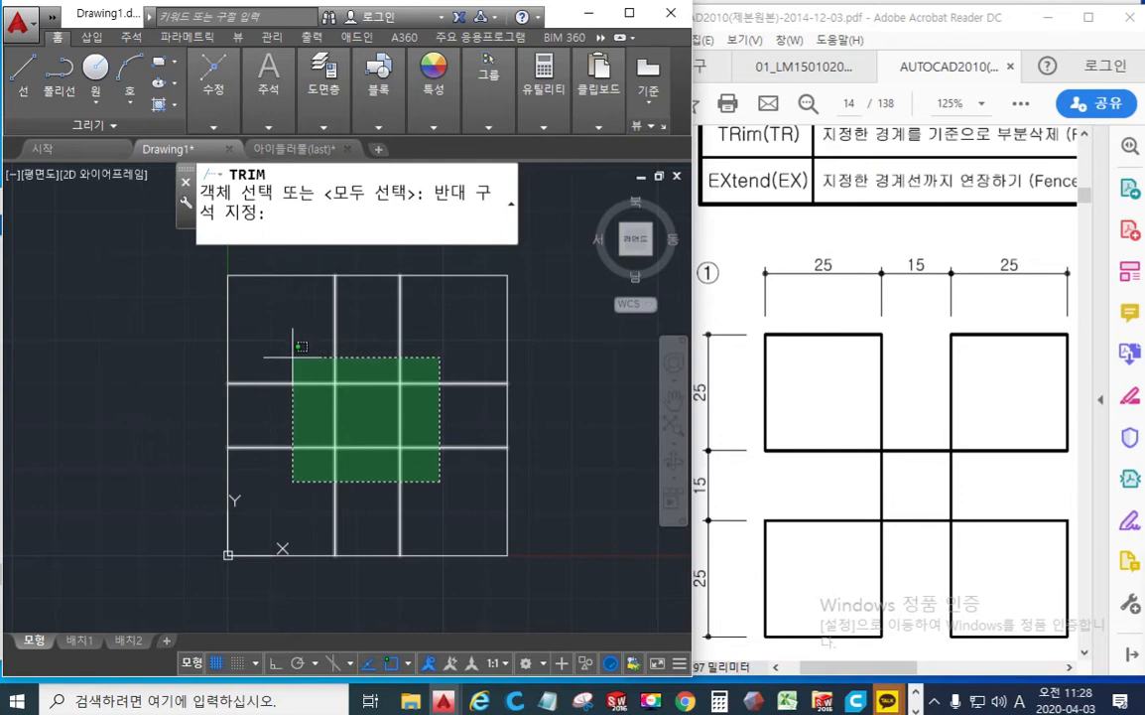
{"action": "left_click", "coordinate": [293, 358]}
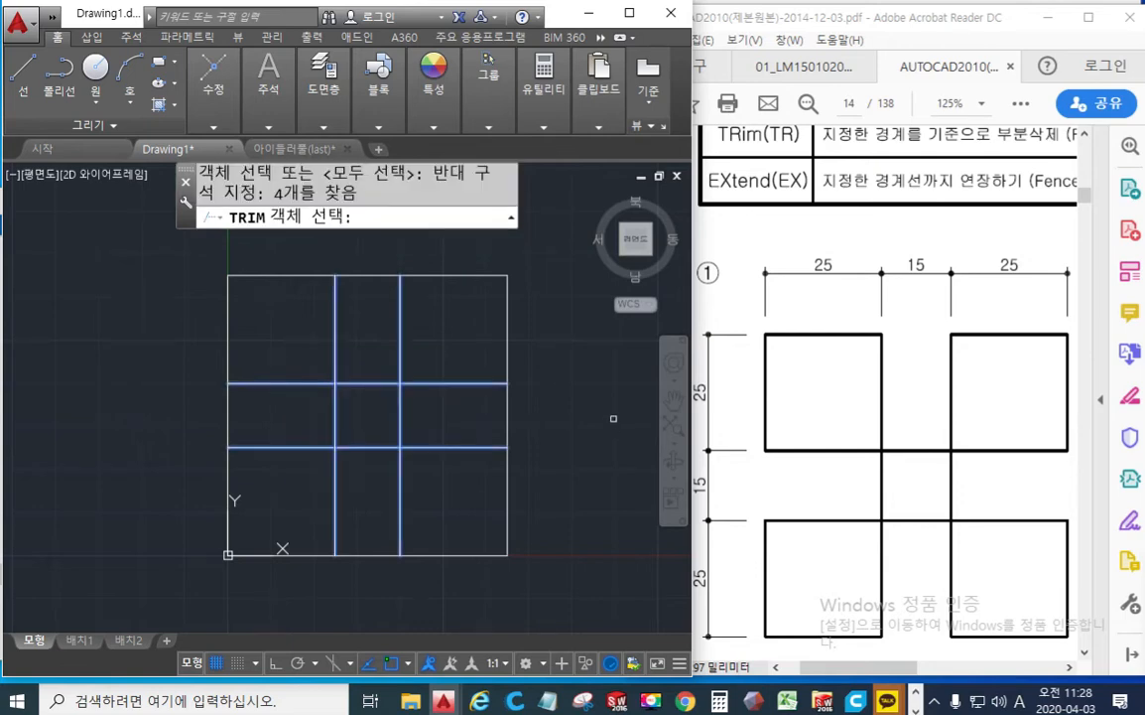
{"action": "key", "text": "Return"}
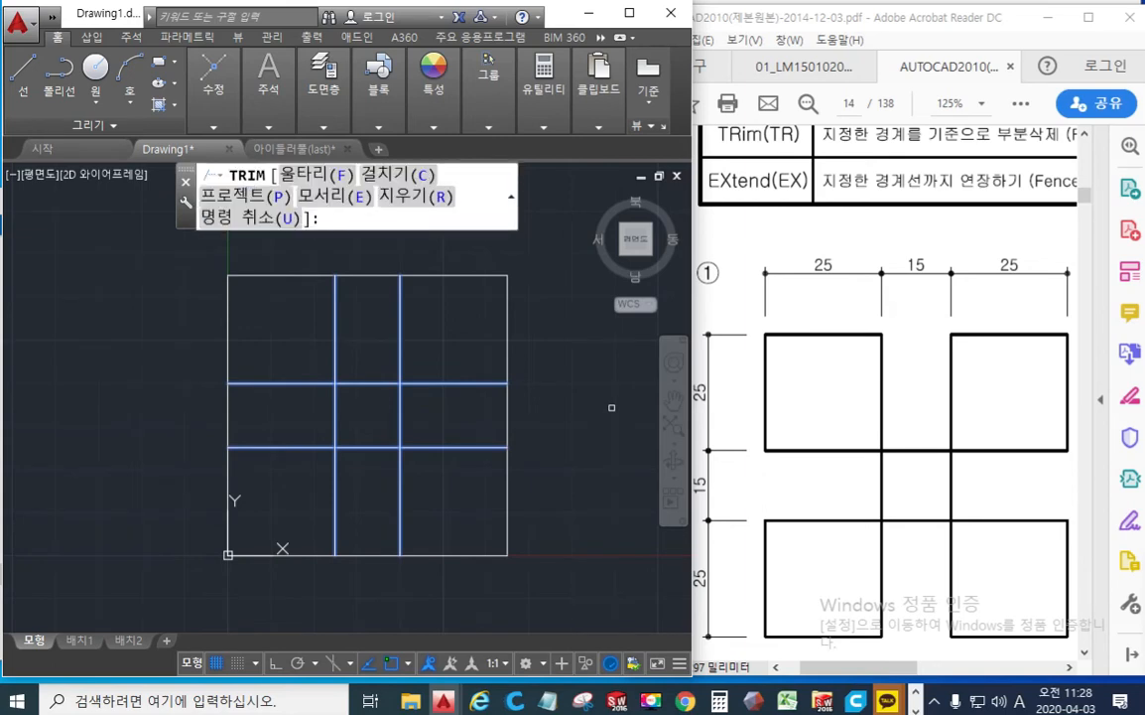
Step: Trim away the middle segments of the right, upper, left and lower outer edges between the cutting lines
{"action": "left_click", "coordinate": [551, 423]}
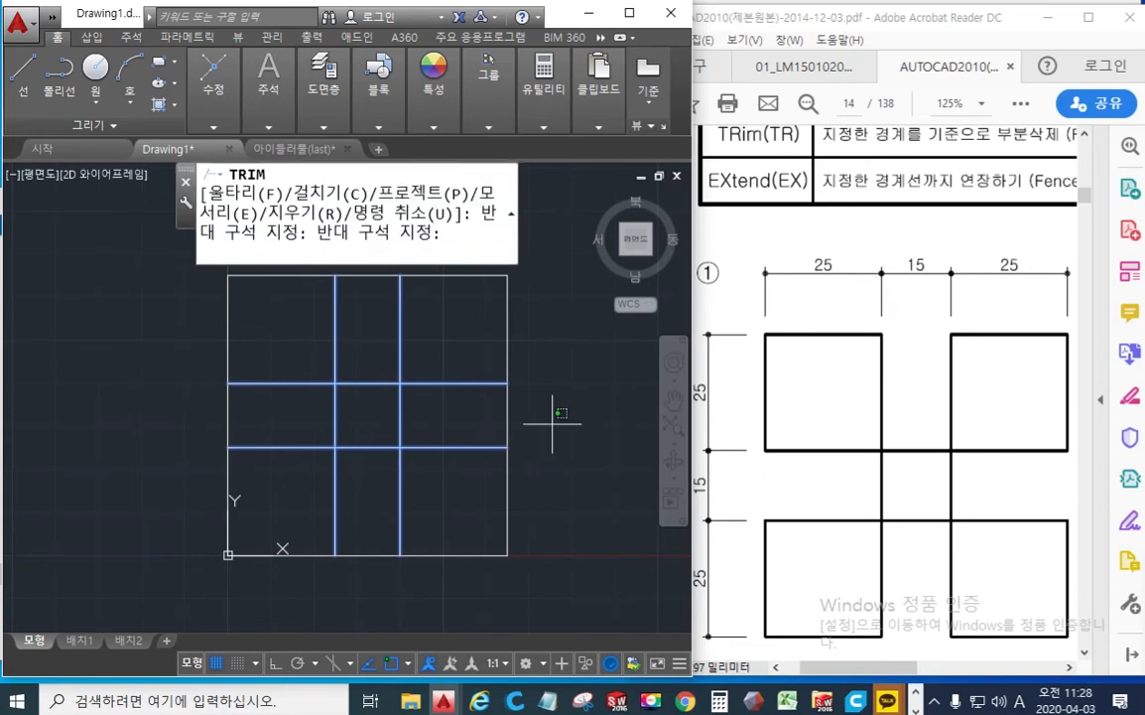
{"action": "left_click", "coordinate": [475, 407]}
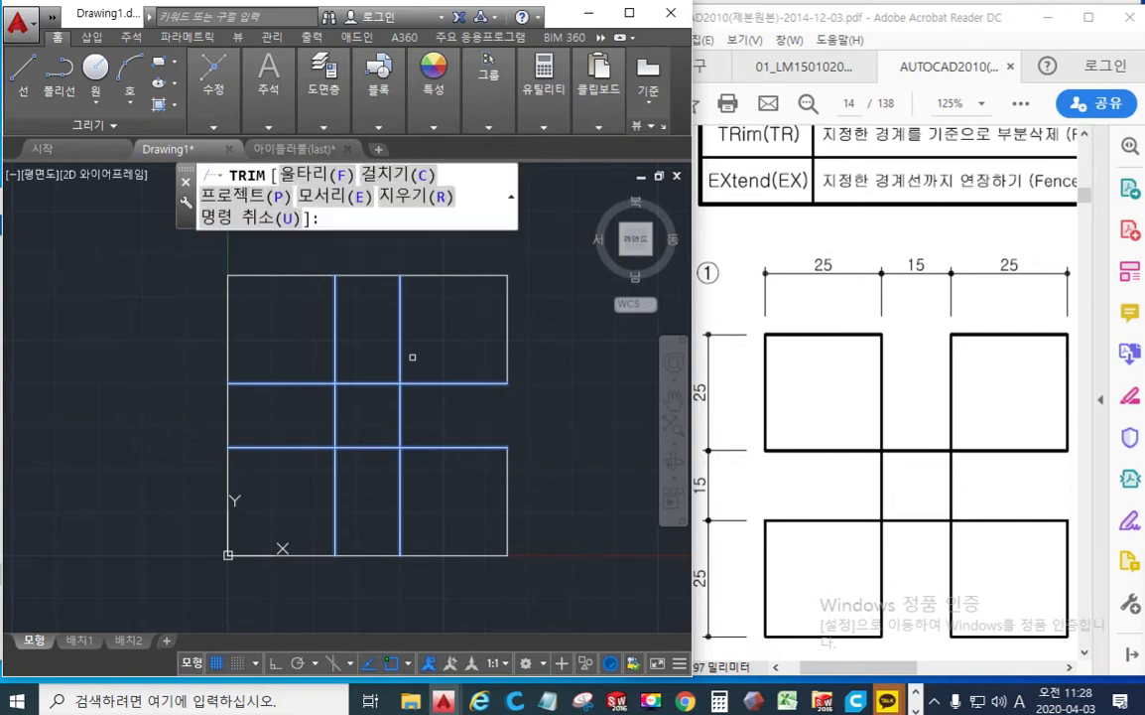
{"action": "left_click", "coordinate": [380, 303]}
{"action": "left_click", "coordinate": [312, 249]}
{"action": "left_click", "coordinate": [262, 428]}
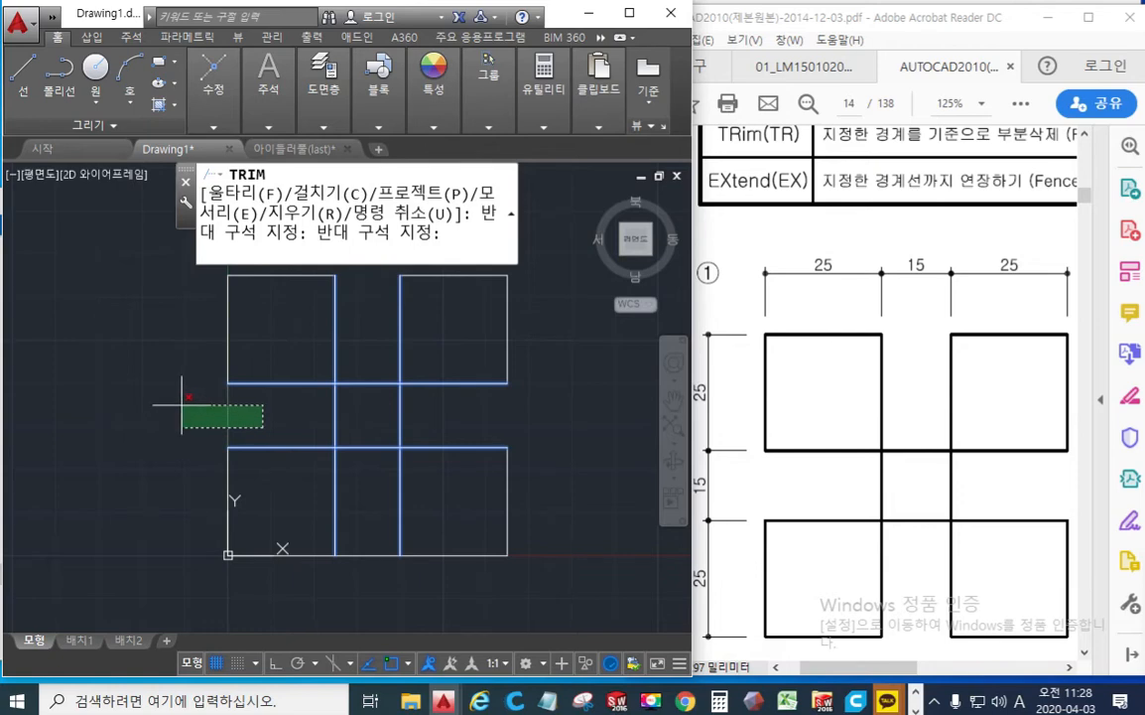
{"action": "left_click", "coordinate": [182, 405]}
{"action": "left_click", "coordinate": [376, 585]}
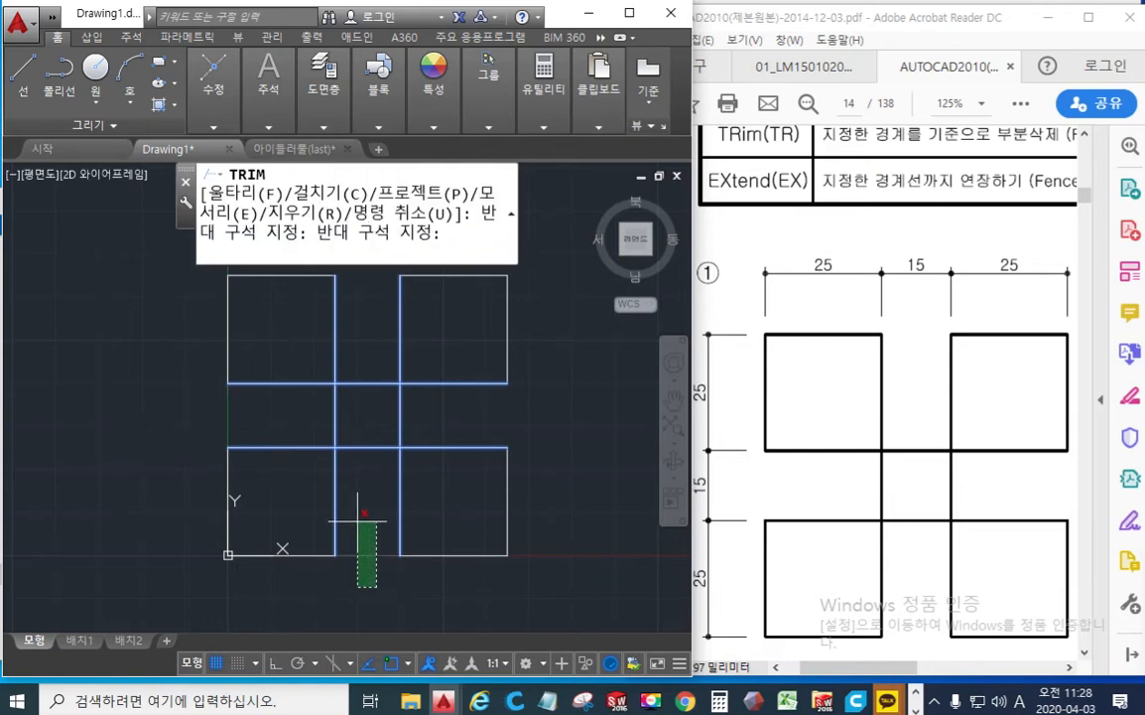
{"action": "left_click", "coordinate": [358, 520]}
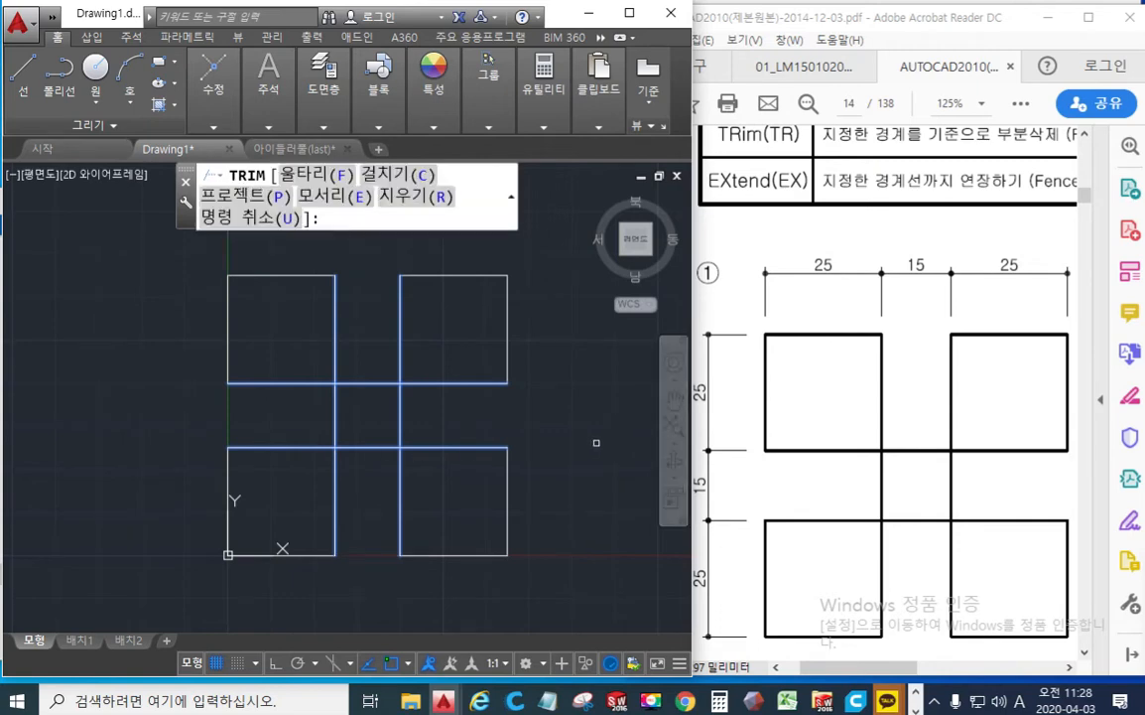
Step: Finish the Trim command and bring the PDF's exercise 2 figure into view
{"action": "key", "text": "Return"}
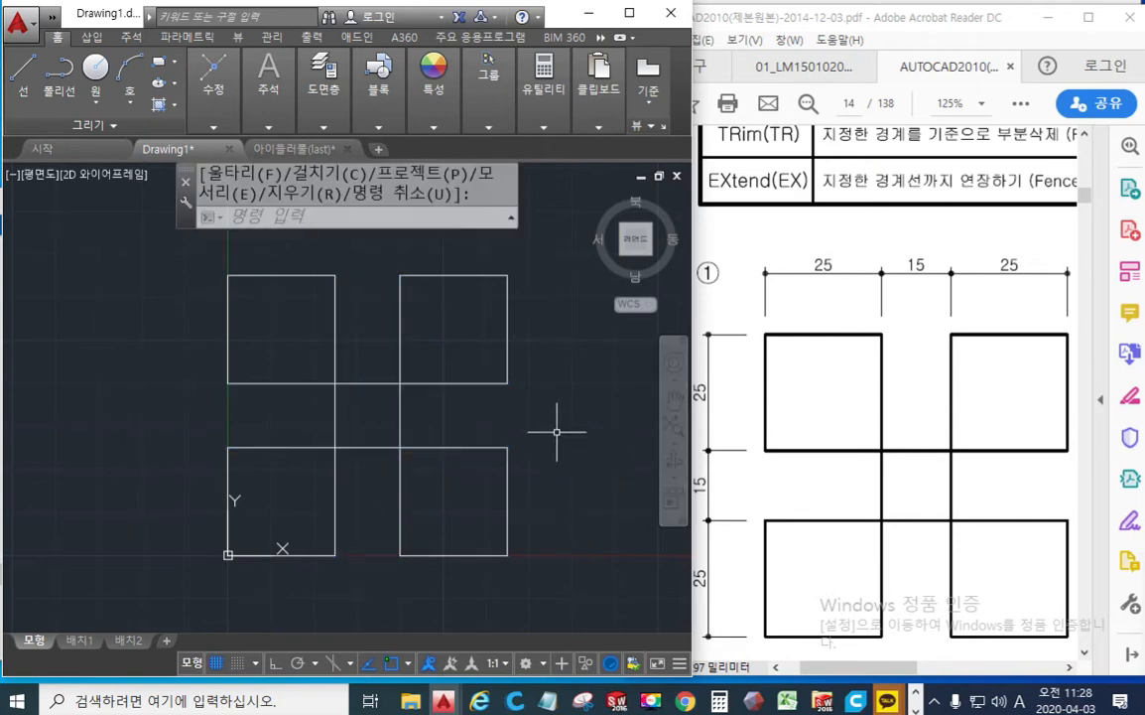
{"action": "left_click_drag", "start_coordinate": [858, 672], "coordinate": [974, 673]}
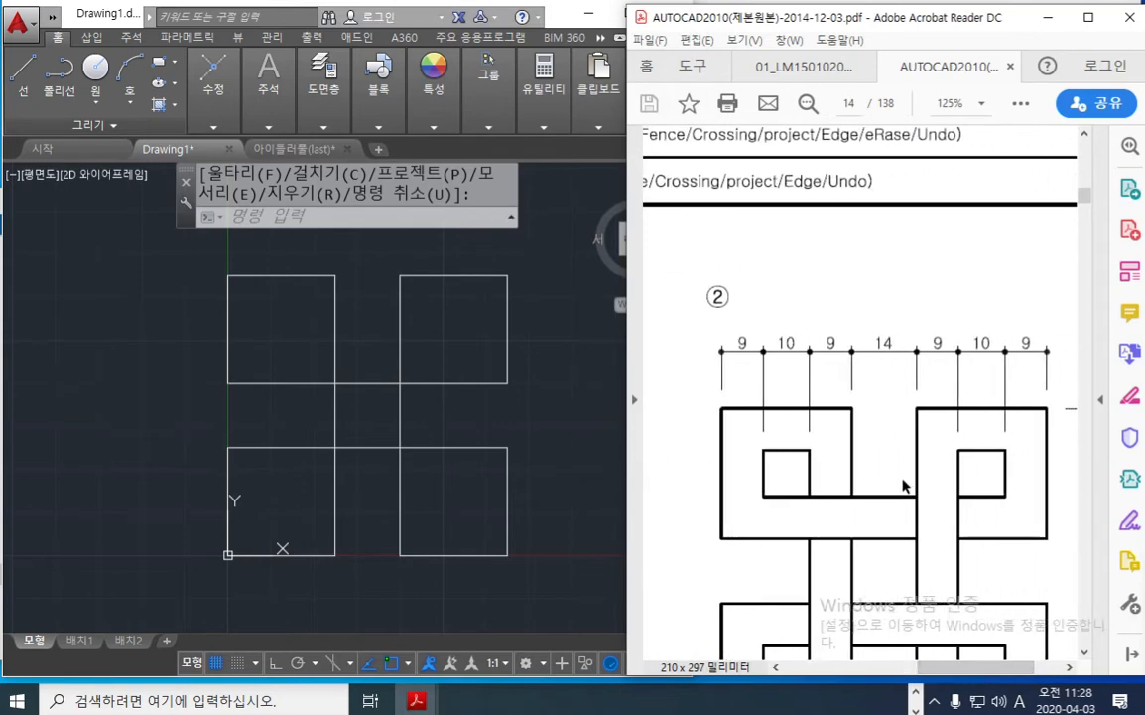
{"action": "scroll", "coordinate": [948, 498], "scroll_direction": "down", "scroll_amount": 4}
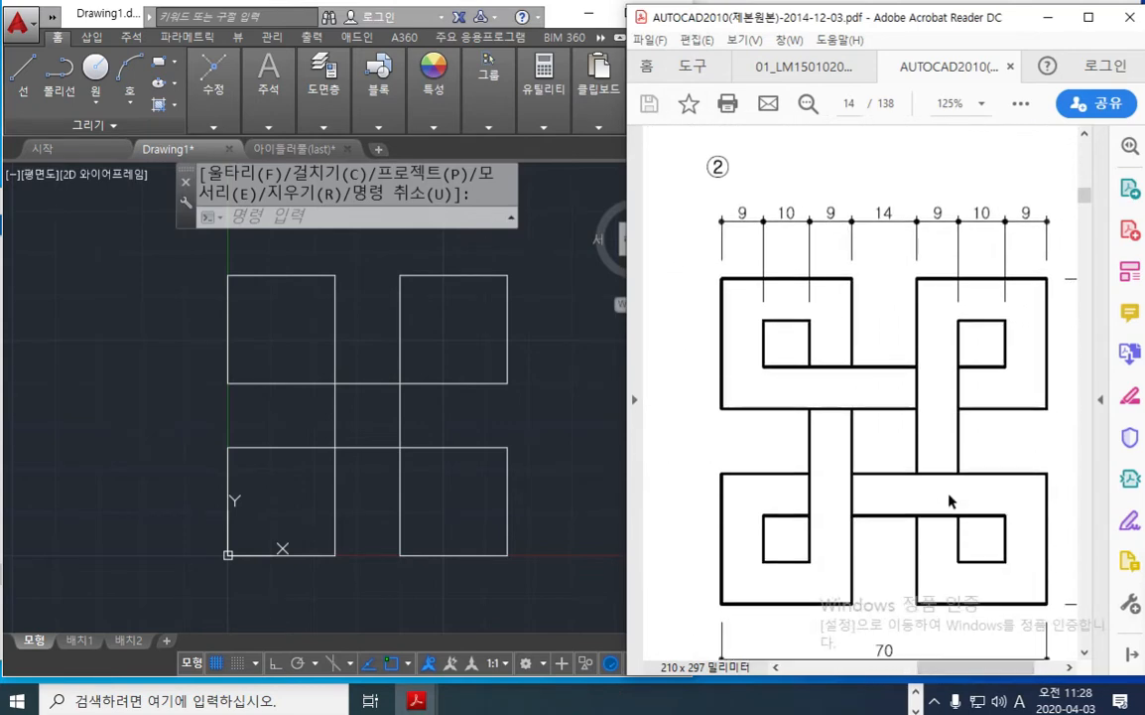
{"action": "left_click", "coordinate": [508, 439]}
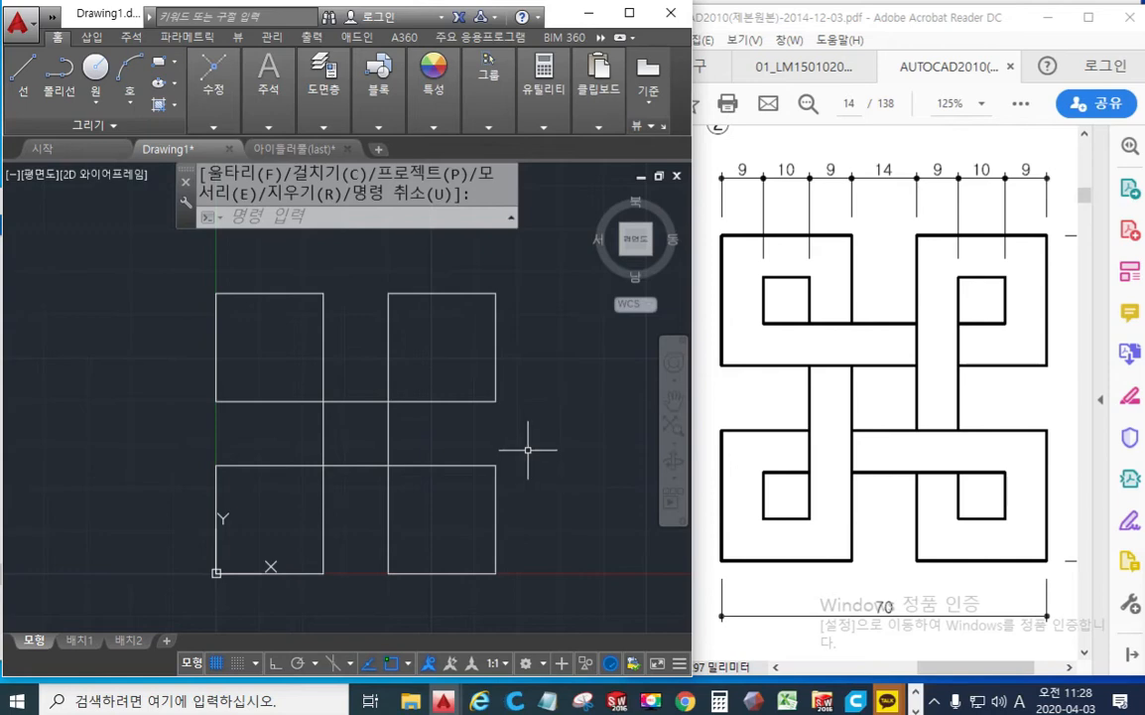
Step: Mark exercise 2's horizontal and vertical offset directions with red arrows above and beside the figure, and clear the annotations
{"action": "key", "text": "F12"}
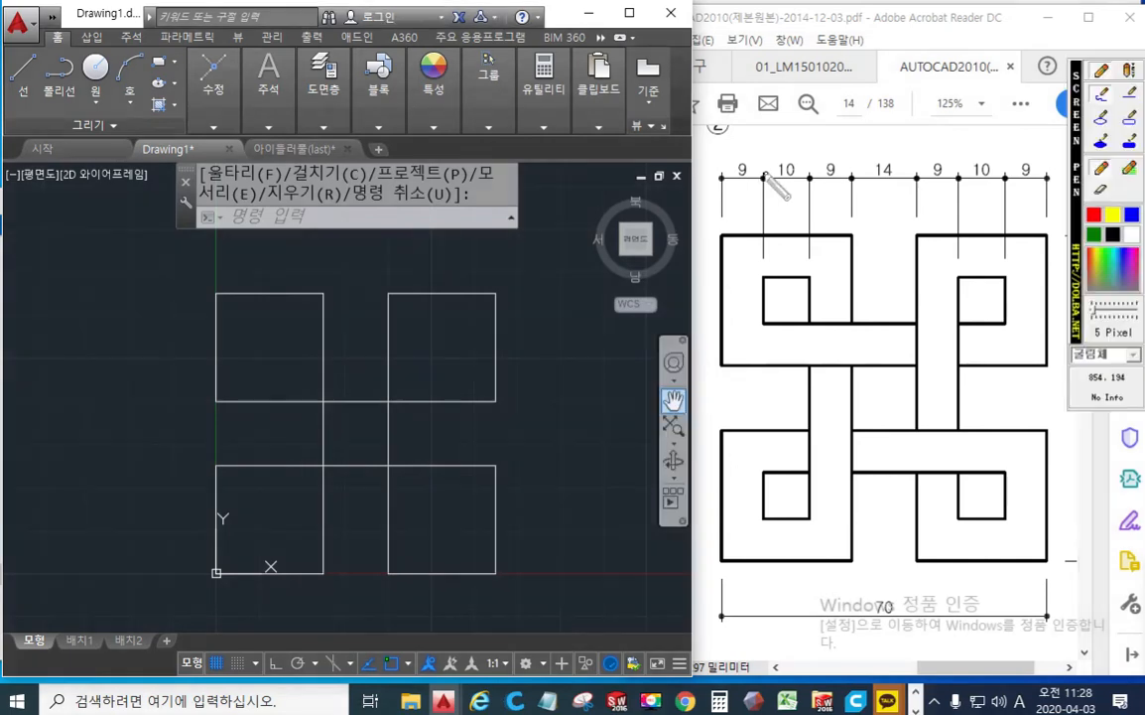
{"action": "left_click", "coordinate": [1091, 212]}
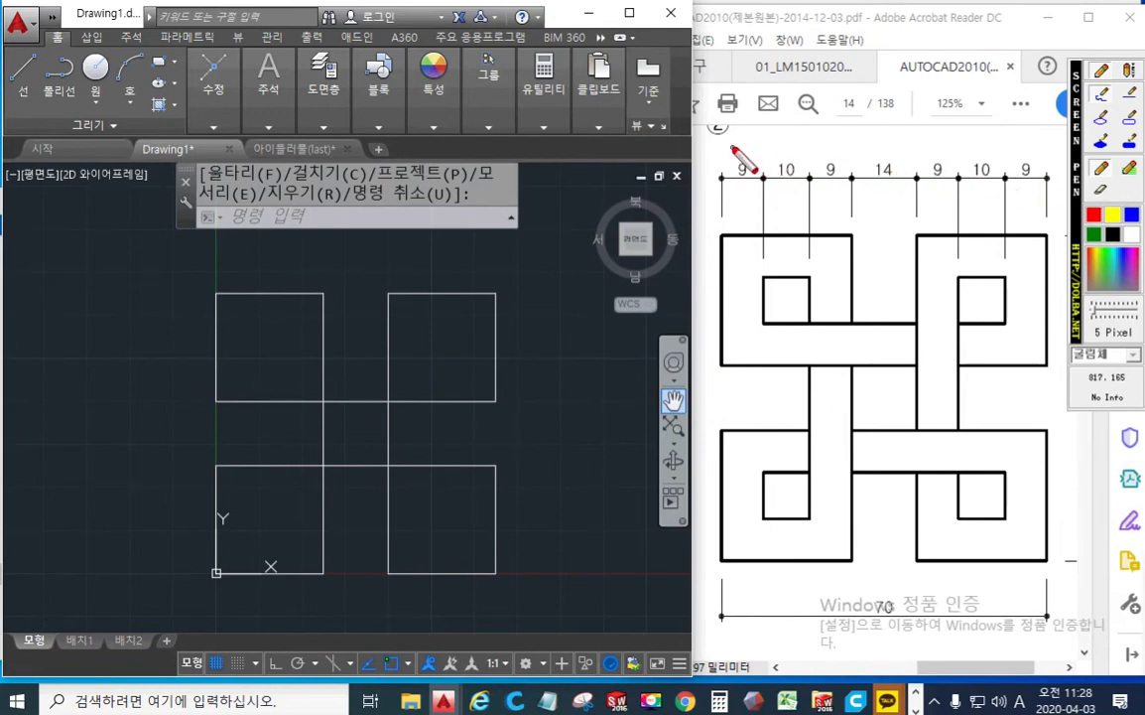
{"action": "mouse_move", "coordinate": [733, 147]}
{"action": "left_mouse_down"}
{"action": "mouse_move", "coordinate": [998, 147]}
{"action": "mouse_move", "coordinate": [1005, 169]}
{"action": "left_mouse_up"}
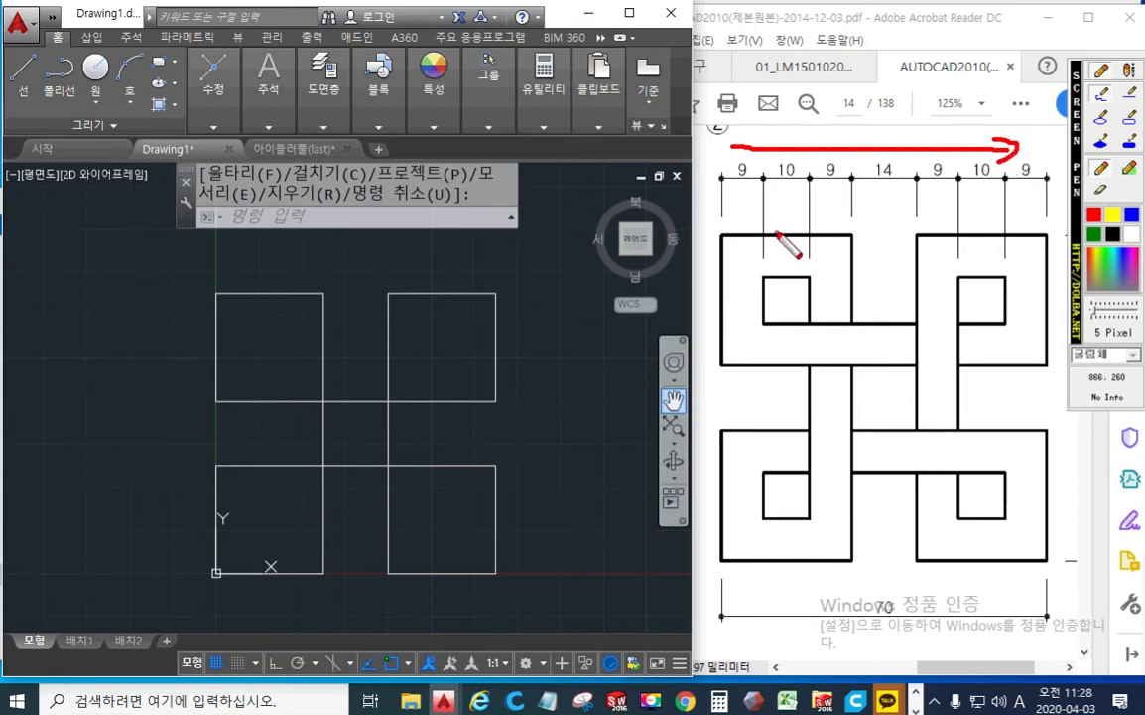
{"action": "mouse_move", "coordinate": [700, 214]}
{"action": "left_mouse_down"}
{"action": "mouse_move", "coordinate": [711, 496]}
{"action": "mouse_move", "coordinate": [759, 475]}
{"action": "left_mouse_up"}
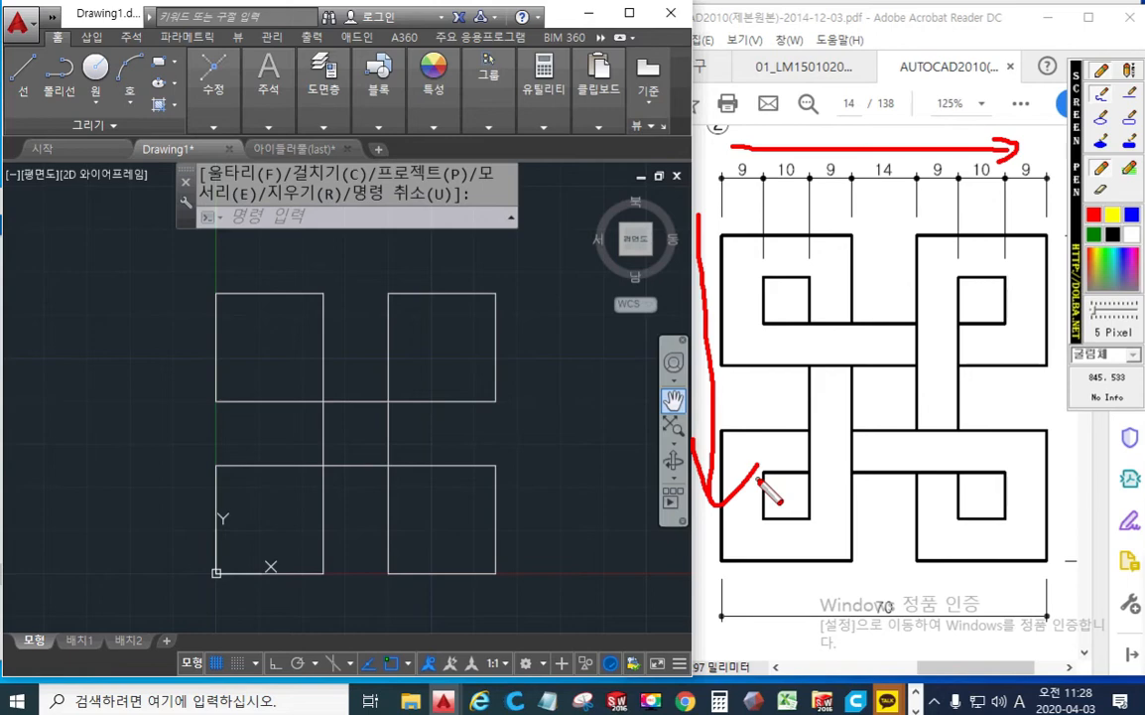
{"action": "key", "text": "Escape"}
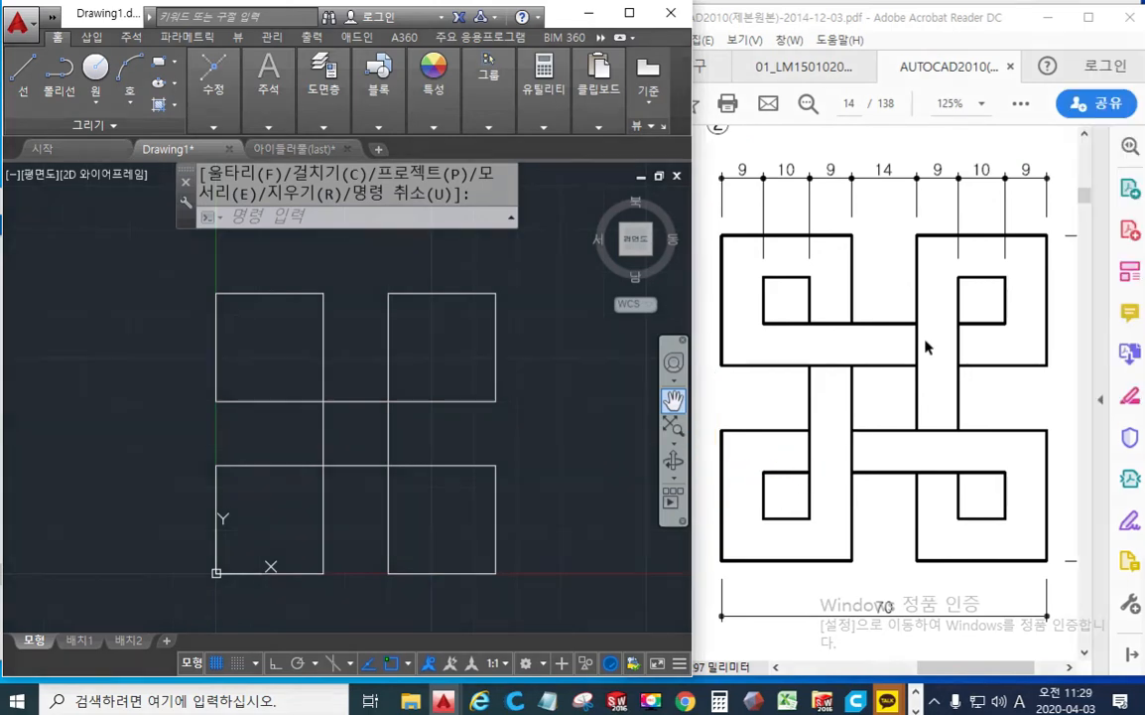
Step: Trace exercise 2's vertical lines in red from the leftmost edge across to the line before the rightmost edge
{"action": "key", "text": "F12"}
{"action": "left_click_drag", "start_coordinate": [719, 231], "coordinate": [723, 501]}
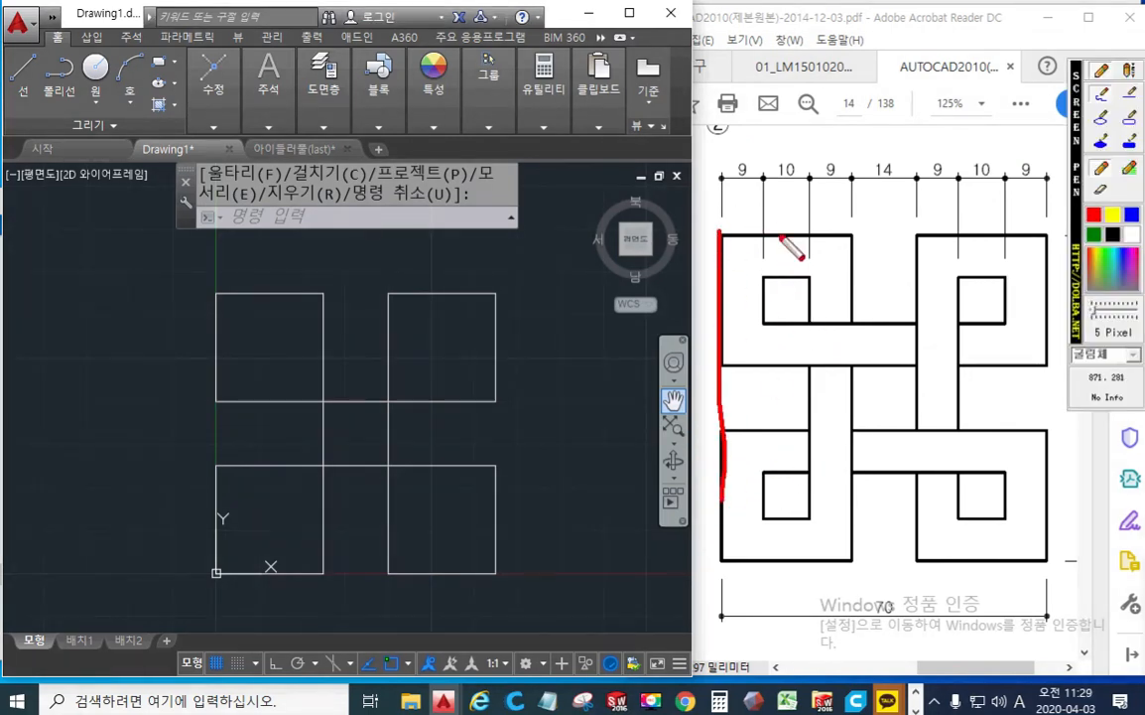
{"action": "left_click_drag", "start_coordinate": [771, 240], "coordinate": [779, 553]}
{"action": "left_click_drag", "start_coordinate": [816, 218], "coordinate": [816, 521]}
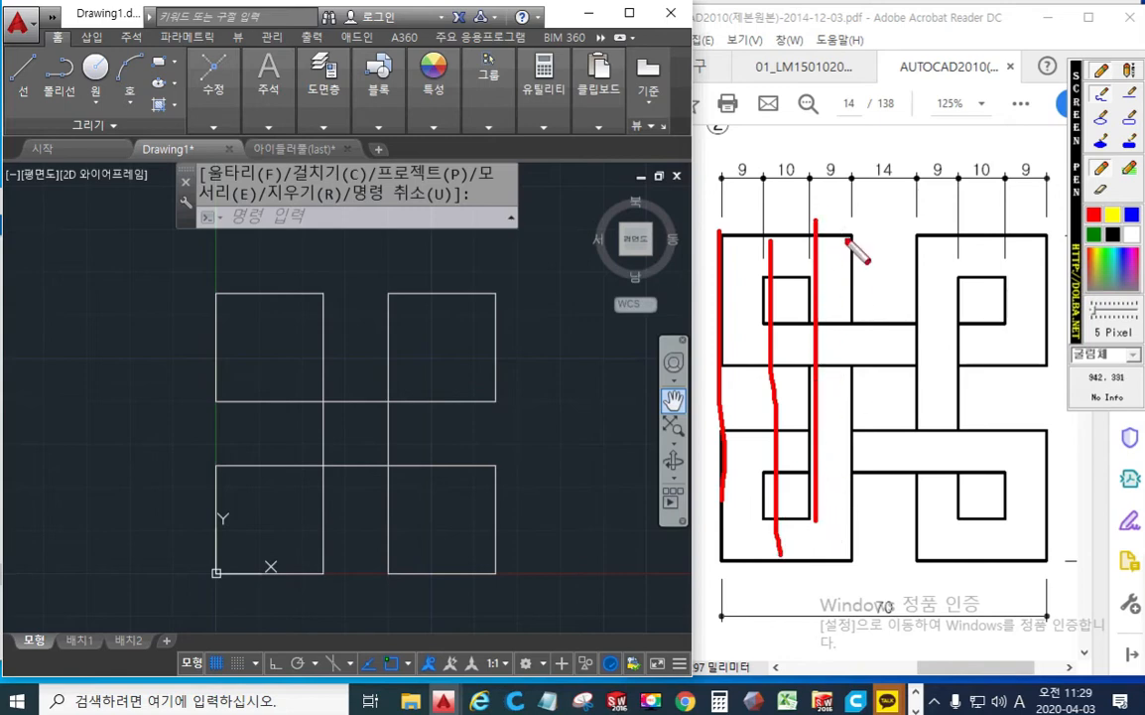
{"action": "left_click_drag", "start_coordinate": [851, 248], "coordinate": [874, 547]}
{"action": "left_click_drag", "start_coordinate": [919, 239], "coordinate": [935, 561]}
{"action": "left_click_drag", "start_coordinate": [959, 227], "coordinate": [959, 463]}
{"action": "left_click_drag", "start_coordinate": [1003, 226], "coordinate": [1010, 586]}
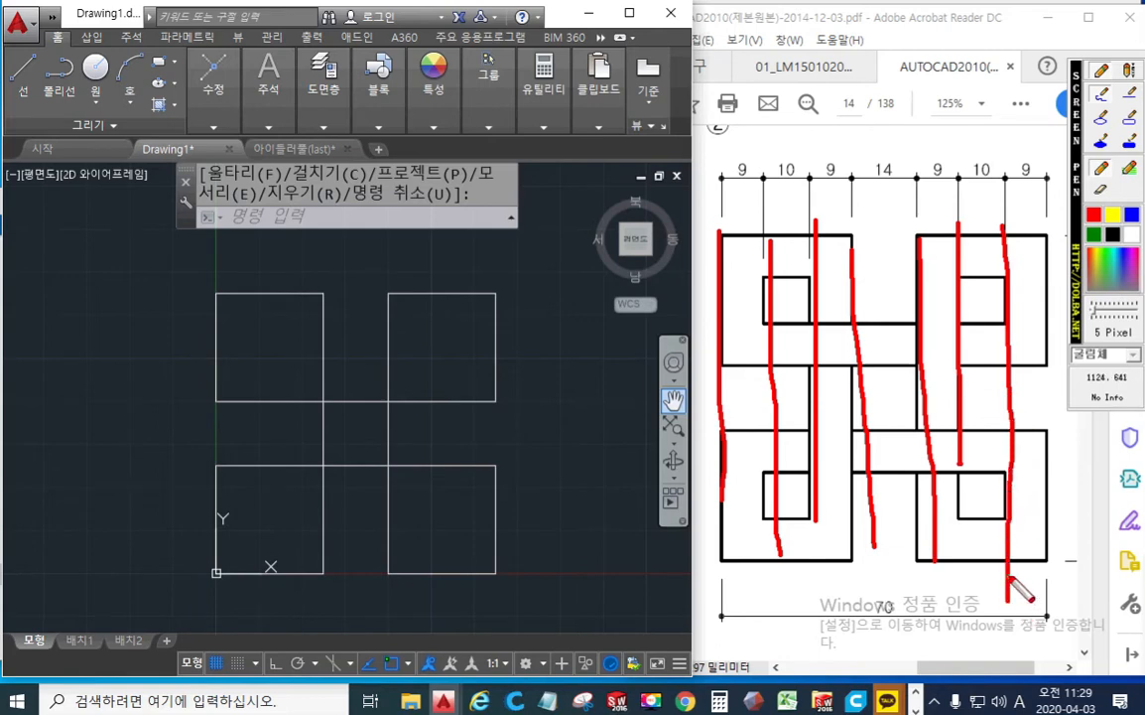
Step: Circle the open gaps on the four outer sides of the exercise 2 figure in blue
{"action": "left_click", "coordinate": [1132, 216]}
{"action": "mouse_move", "coordinate": [739, 383]}
{"action": "left_mouse_down"}
{"action": "mouse_move", "coordinate": [707, 399]}
{"action": "mouse_move", "coordinate": [787, 421]}
{"action": "left_mouse_up"}
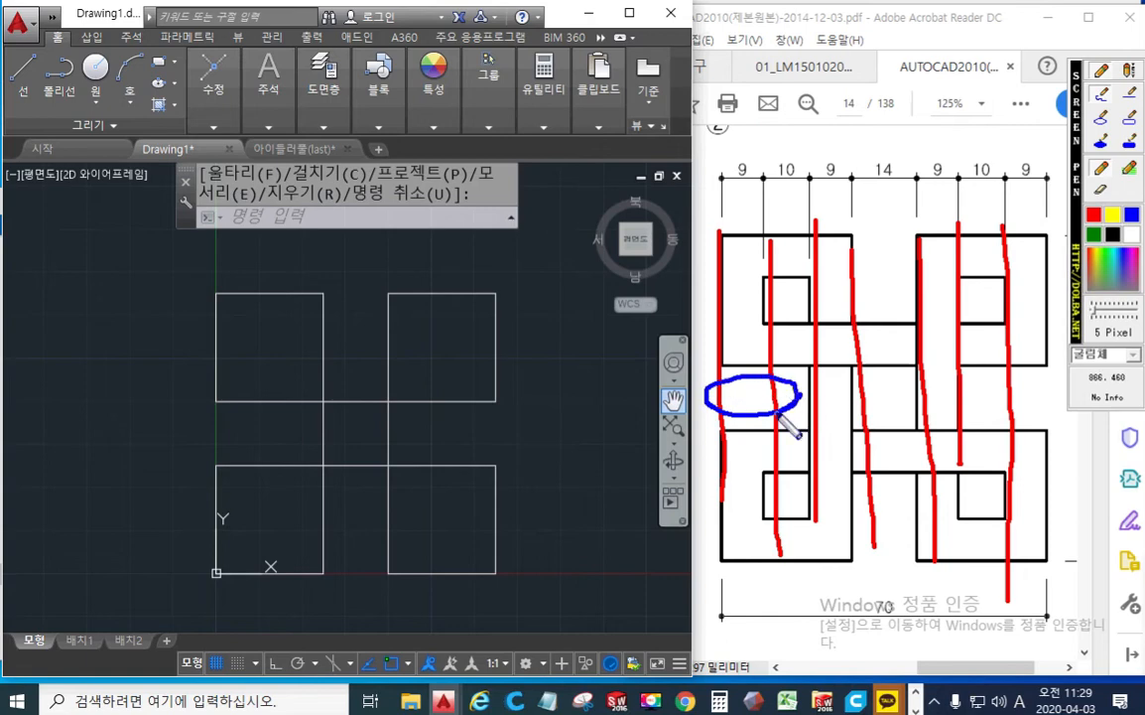
{"action": "mouse_move", "coordinate": [894, 244]}
{"action": "left_mouse_down"}
{"action": "mouse_move", "coordinate": [871, 283]}
{"action": "mouse_move", "coordinate": [893, 293]}
{"action": "left_mouse_up"}
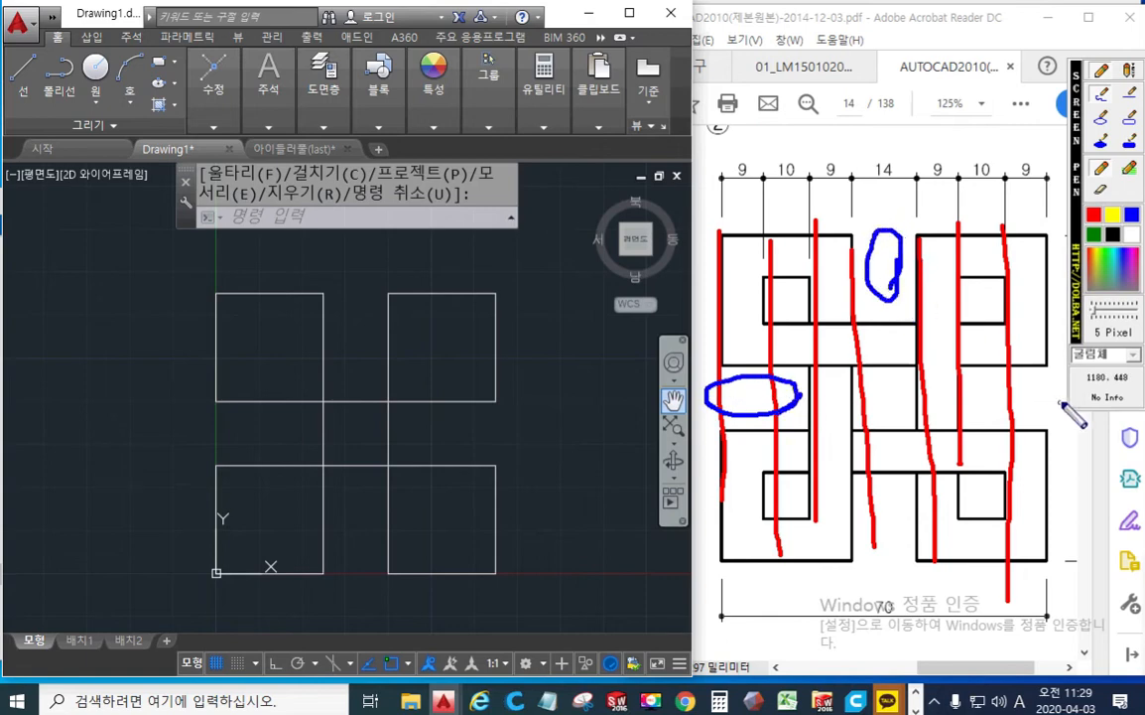
{"action": "mouse_move", "coordinate": [1054, 405]}
{"action": "left_mouse_down"}
{"action": "mouse_move", "coordinate": [964, 409]}
{"action": "mouse_move", "coordinate": [1052, 417]}
{"action": "left_mouse_up"}
{"action": "mouse_move", "coordinate": [892, 572]}
{"action": "left_mouse_down"}
{"action": "mouse_move", "coordinate": [890, 587]}
{"action": "mouse_move", "coordinate": [913, 545]}
{"action": "mouse_move", "coordinate": [894, 588]}
{"action": "left_mouse_up"}
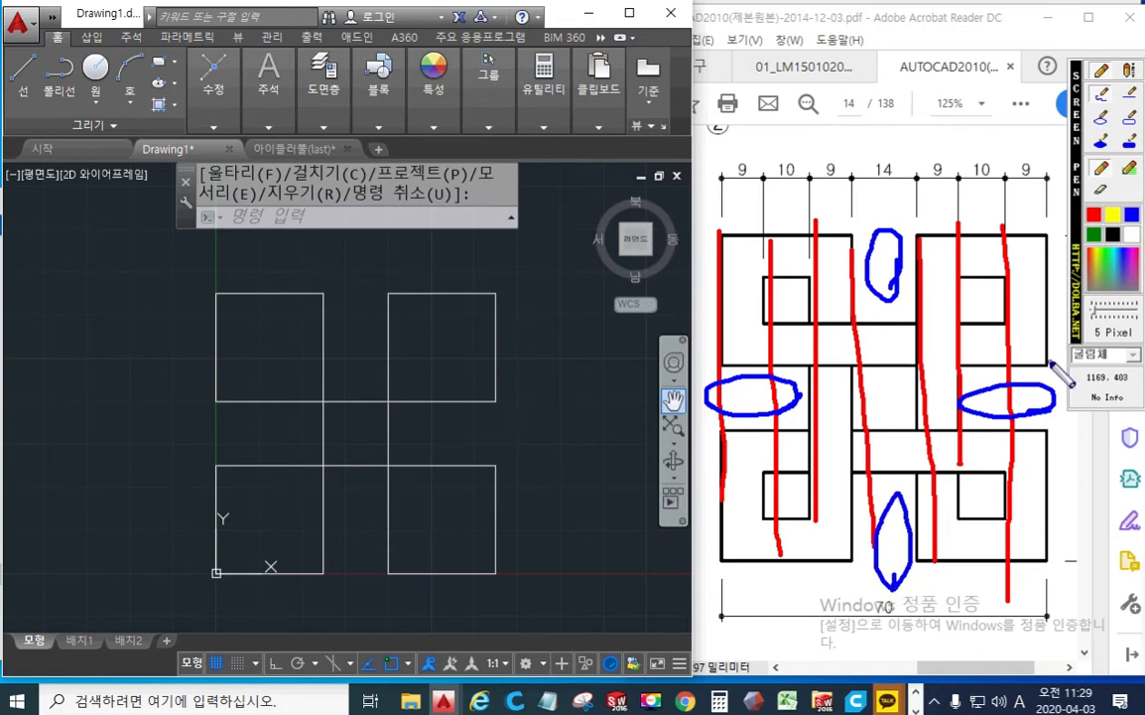
Step: Circle the two lower loops and the upper-right loop in green, and draw a green arrow from the lower-left loop to the upper-right one
{"action": "left_click", "coordinate": [1094, 234]}
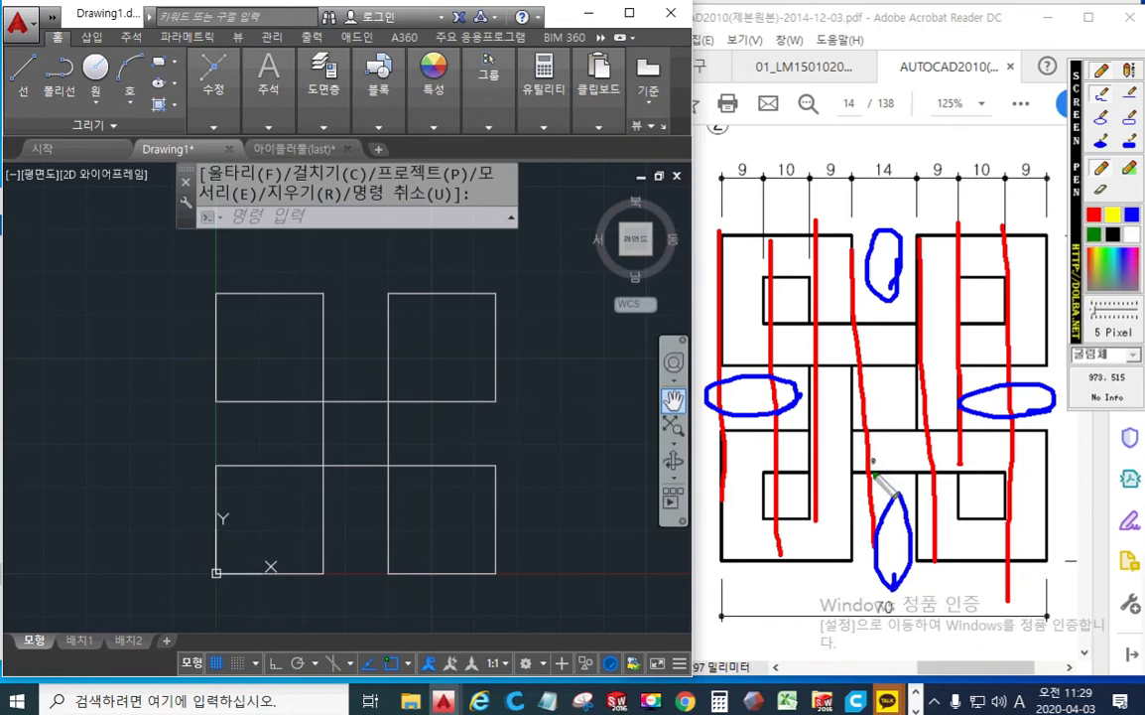
{"action": "mouse_move", "coordinate": [873, 458]}
{"action": "left_mouse_down"}
{"action": "mouse_move", "coordinate": [862, 581]}
{"action": "mouse_move", "coordinate": [712, 561]}
{"action": "mouse_move", "coordinate": [695, 456]}
{"action": "mouse_move", "coordinate": [784, 407]}
{"action": "mouse_move", "coordinate": [861, 456]}
{"action": "mouse_move", "coordinate": [877, 501]}
{"action": "left_mouse_up"}
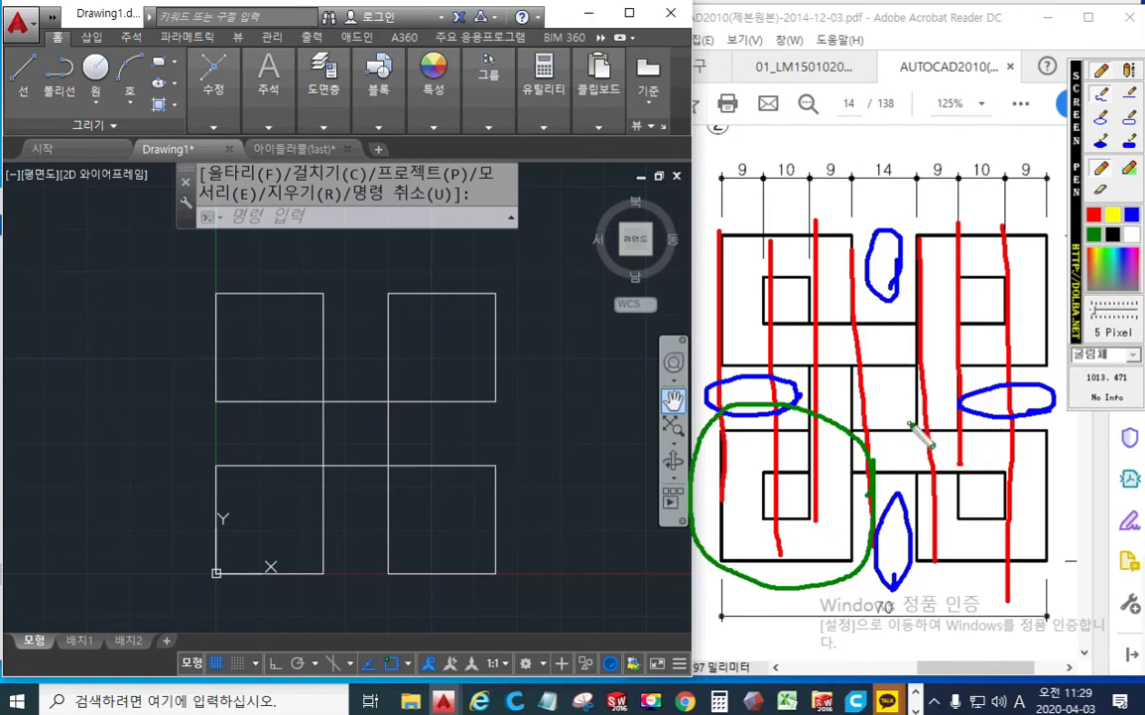
{"action": "mouse_move", "coordinate": [911, 420]}
{"action": "left_mouse_down"}
{"action": "mouse_move", "coordinate": [1047, 437]}
{"action": "mouse_move", "coordinate": [1044, 593]}
{"action": "mouse_move", "coordinate": [900, 536]}
{"action": "mouse_move", "coordinate": [981, 397]}
{"action": "left_mouse_up"}
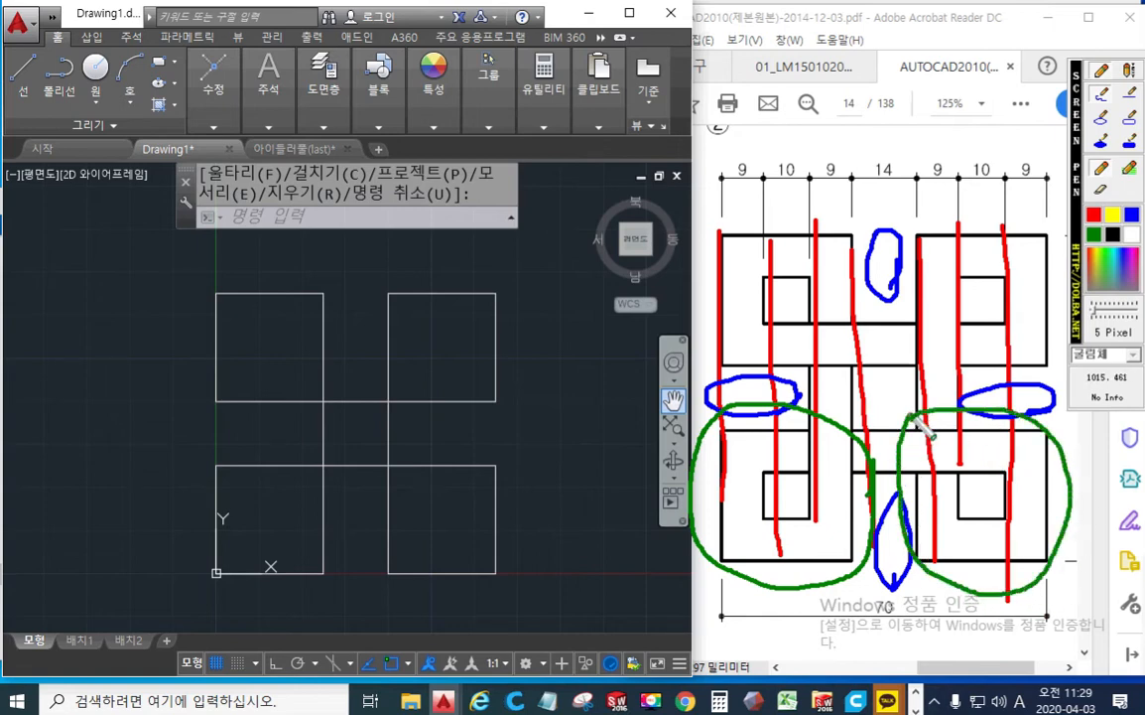
{"action": "mouse_move", "coordinate": [907, 359]}
{"action": "left_mouse_down"}
{"action": "mouse_move", "coordinate": [934, 241]}
{"action": "mouse_move", "coordinate": [1047, 341]}
{"action": "mouse_move", "coordinate": [916, 377]}
{"action": "left_mouse_up"}
{"action": "mouse_move", "coordinate": [799, 492]}
{"action": "left_mouse_down"}
{"action": "mouse_move", "coordinate": [878, 499]}
{"action": "mouse_move", "coordinate": [913, 402]}
{"action": "mouse_move", "coordinate": [953, 340]}
{"action": "mouse_move", "coordinate": [954, 310]}
{"action": "mouse_move", "coordinate": [997, 318]}
{"action": "left_mouse_up"}
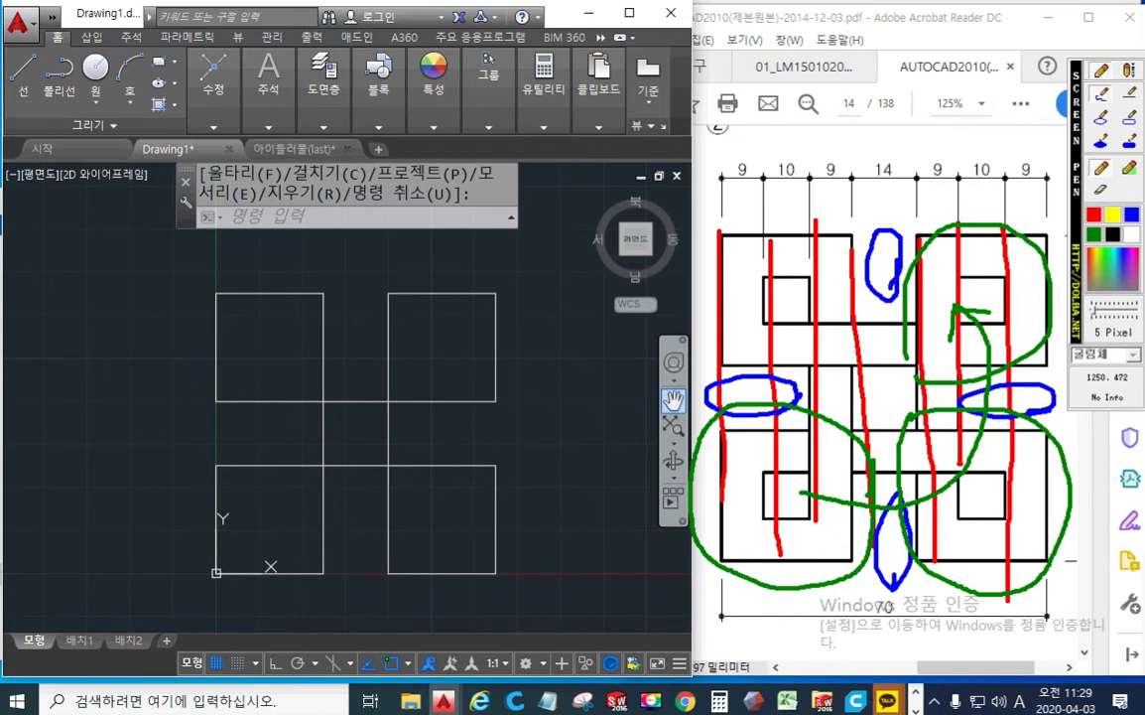
Step: Switch to AutoCAD, erase the whole exercise 1 drawing with a crossing window, and maximize the program window
{"action": "left_click", "coordinate": [549, 400]}
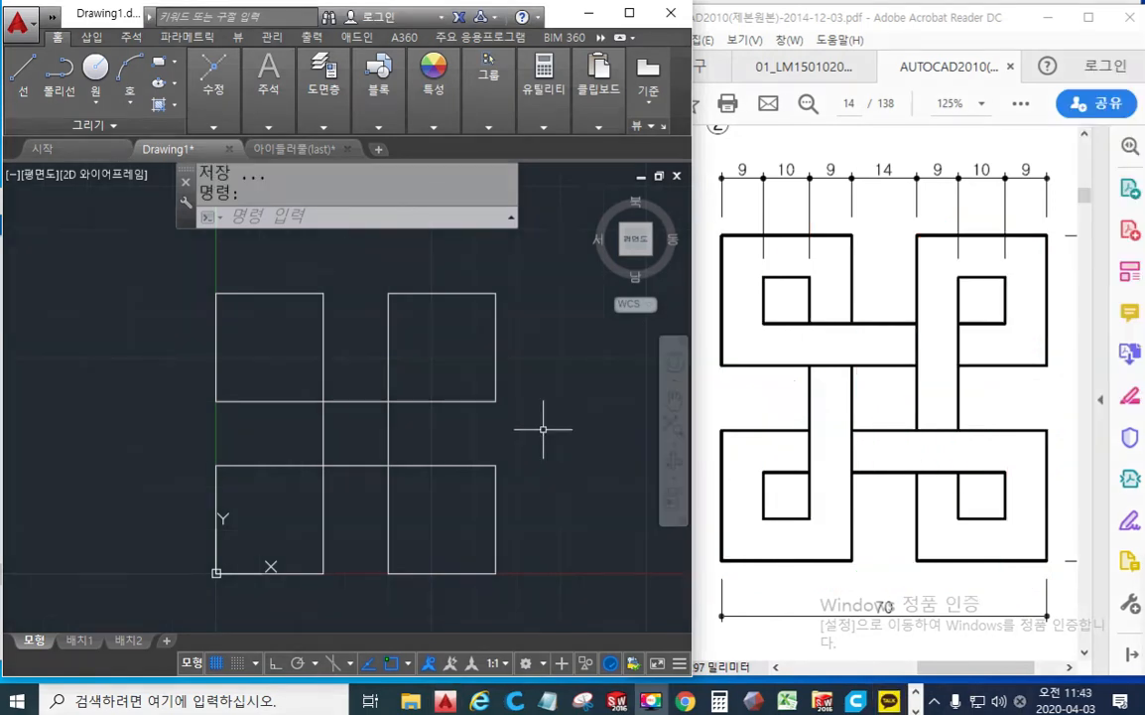
{"action": "type", "text": "e"}
{"action": "key", "text": "Return"}
{"action": "left_click", "coordinate": [548, 592]}
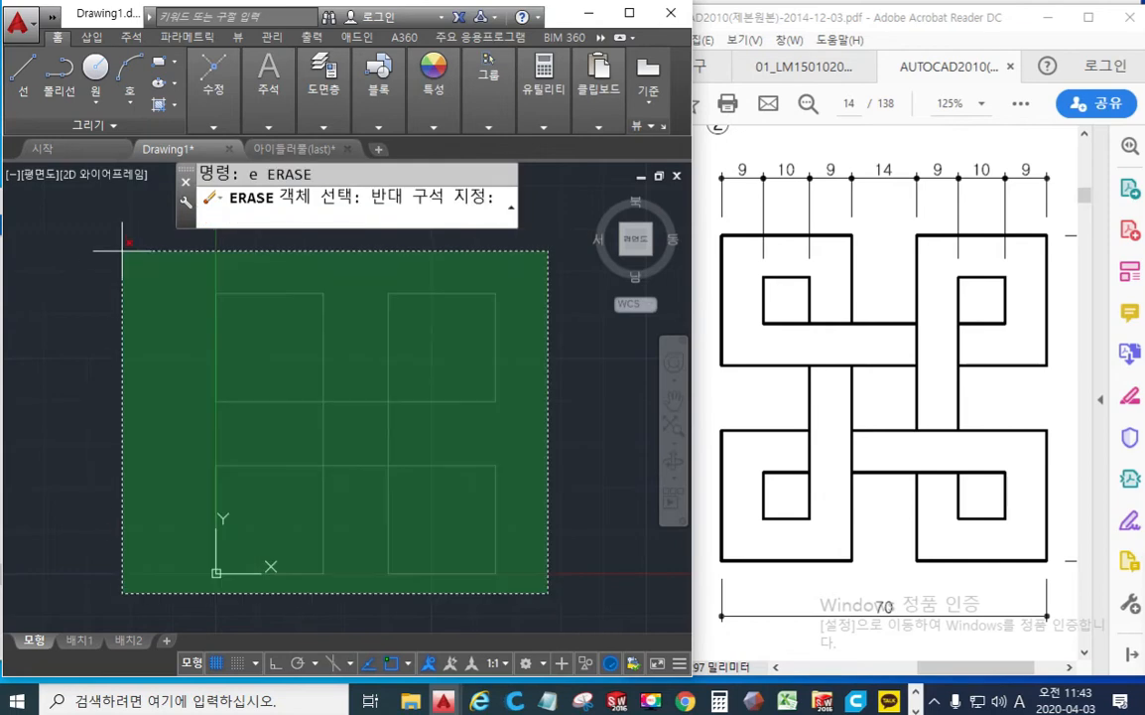
{"action": "left_click", "coordinate": [123, 250]}
{"action": "key", "text": "Return"}
{"action": "left_click", "coordinate": [629, 12]}
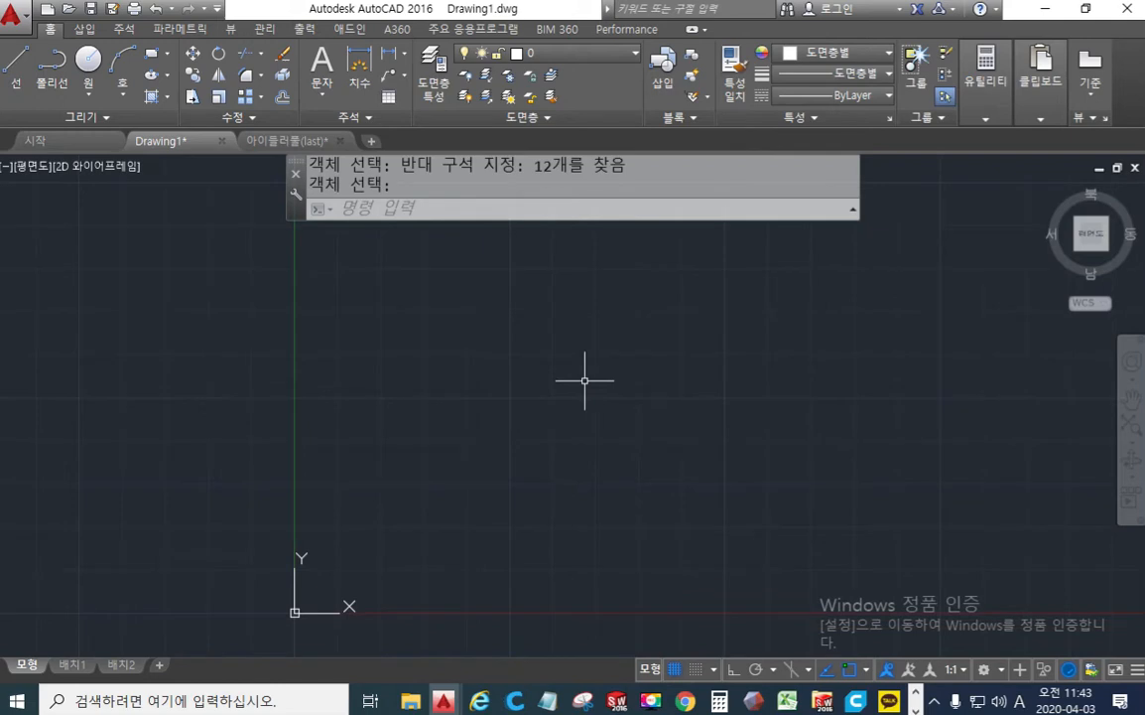
Step: Draw a vertical line from 0,0 to 0,70
{"action": "type", "text": "l"}
{"action": "key", "text": "Return"}
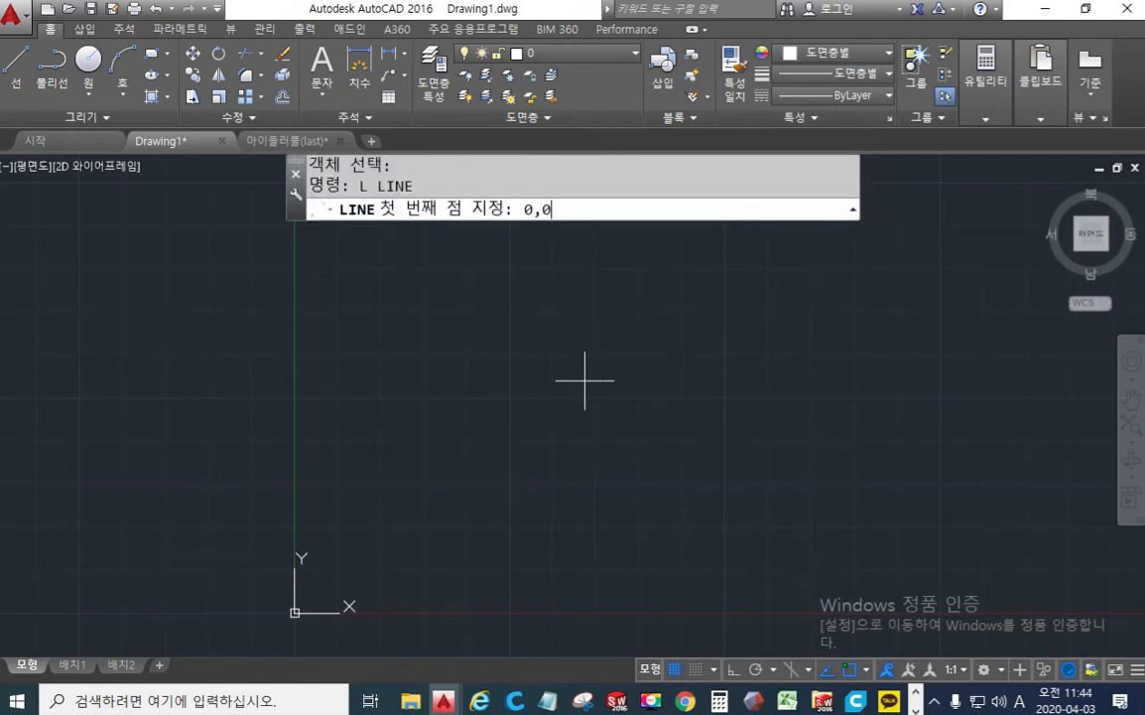
{"action": "type", "text": "0,0"}
{"action": "key", "text": "Return"}
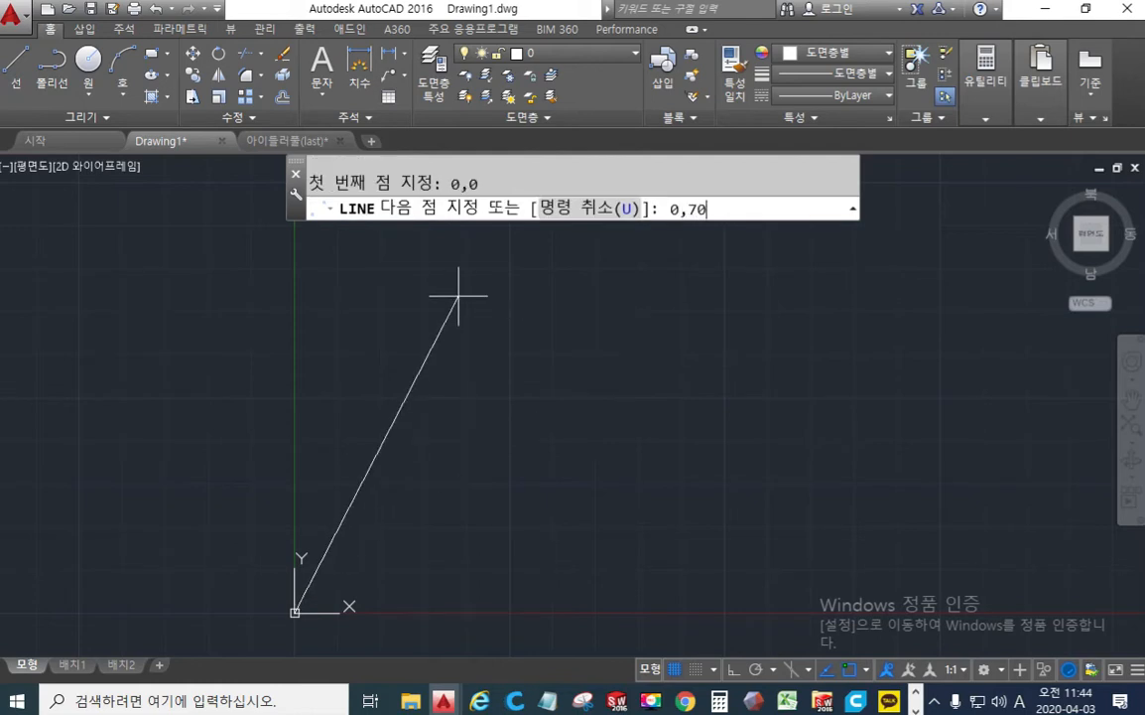
{"action": "key", "text": "Return"}
{"action": "key", "text": "Return"}
{"action": "middle_click_drag", "start_coordinate": [495, 408], "coordinate": [557, 372]}
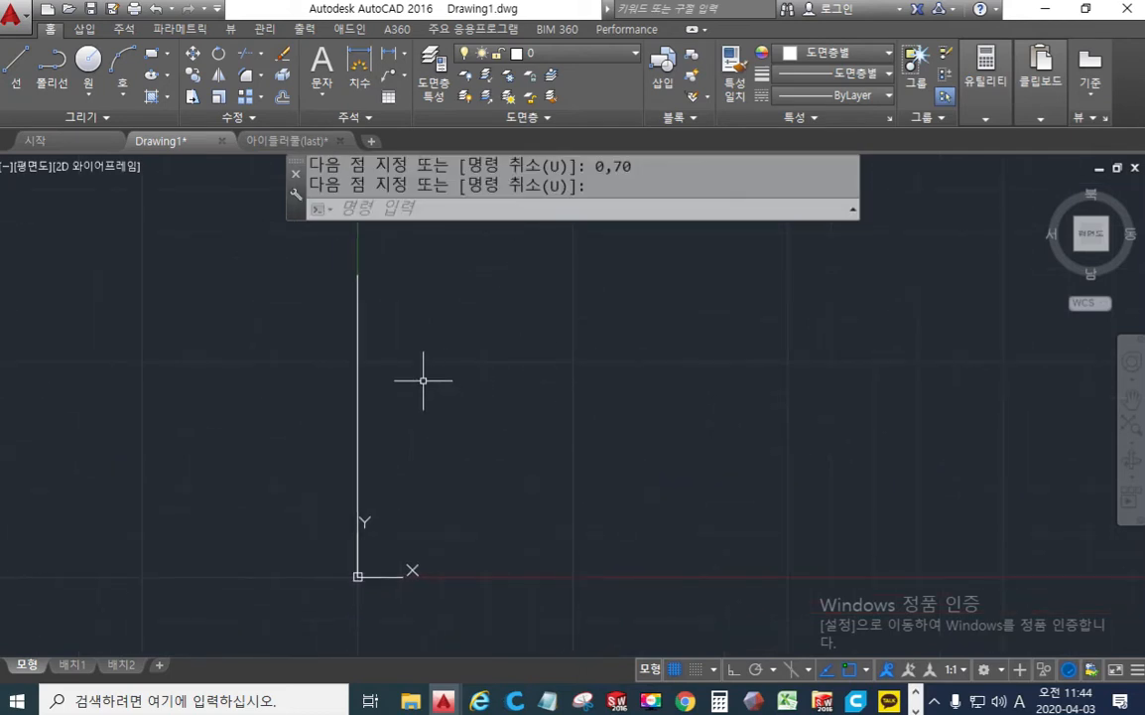
Step: Offset the vertical line at the origin by 9 to its right side
{"action": "type", "text": "o"}
{"action": "key", "text": "Return"}
{"action": "key", "text": "Return"}
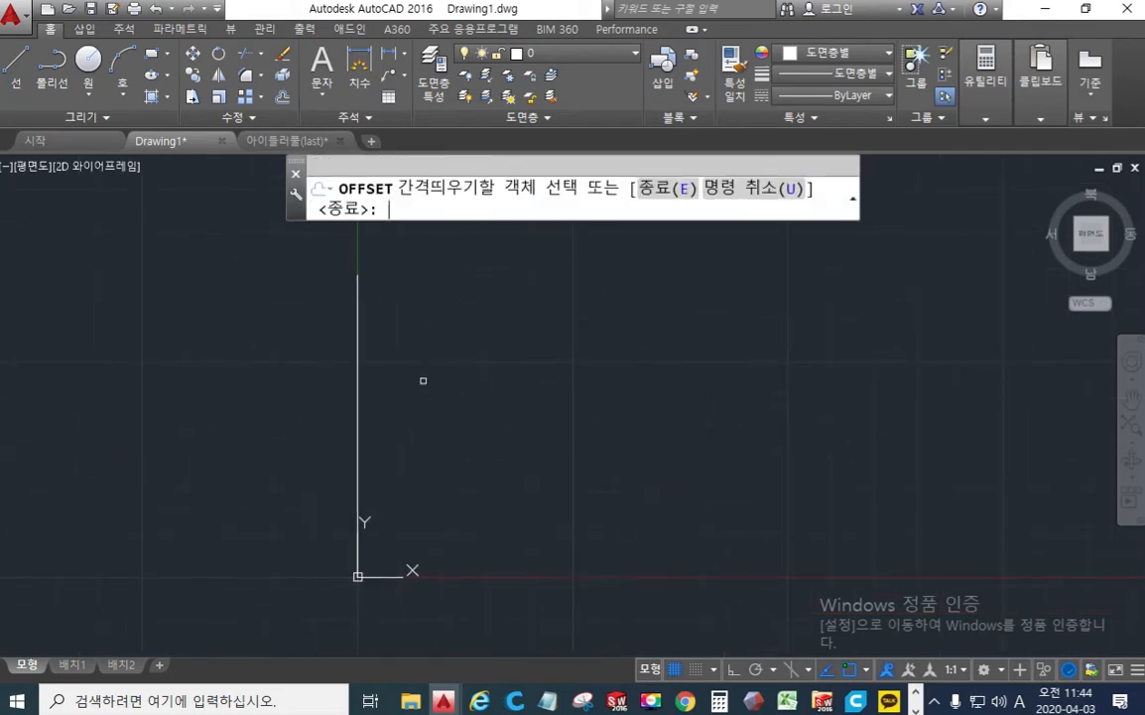
{"action": "left_click", "coordinate": [358, 371]}
{"action": "left_click", "coordinate": [556, 368]}
{"action": "key", "text": "Return"}
Step: Offset the second vertical line by 10 to its right side
{"action": "key", "text": "Return"}
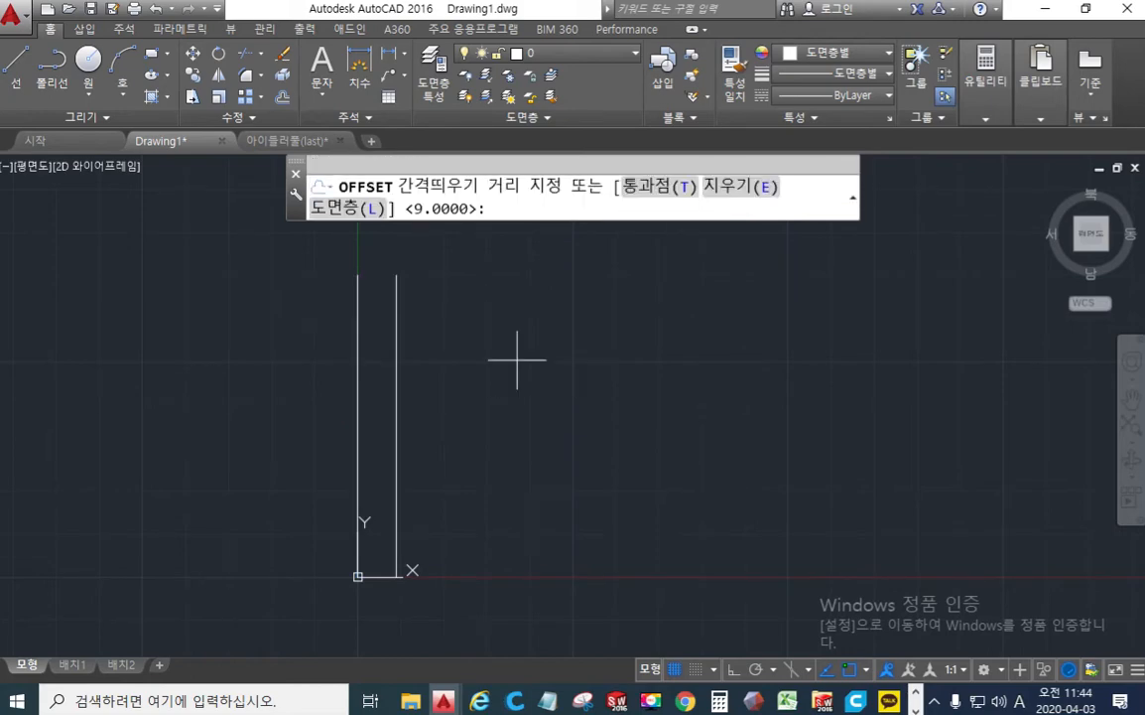
{"action": "key", "text": "Return"}
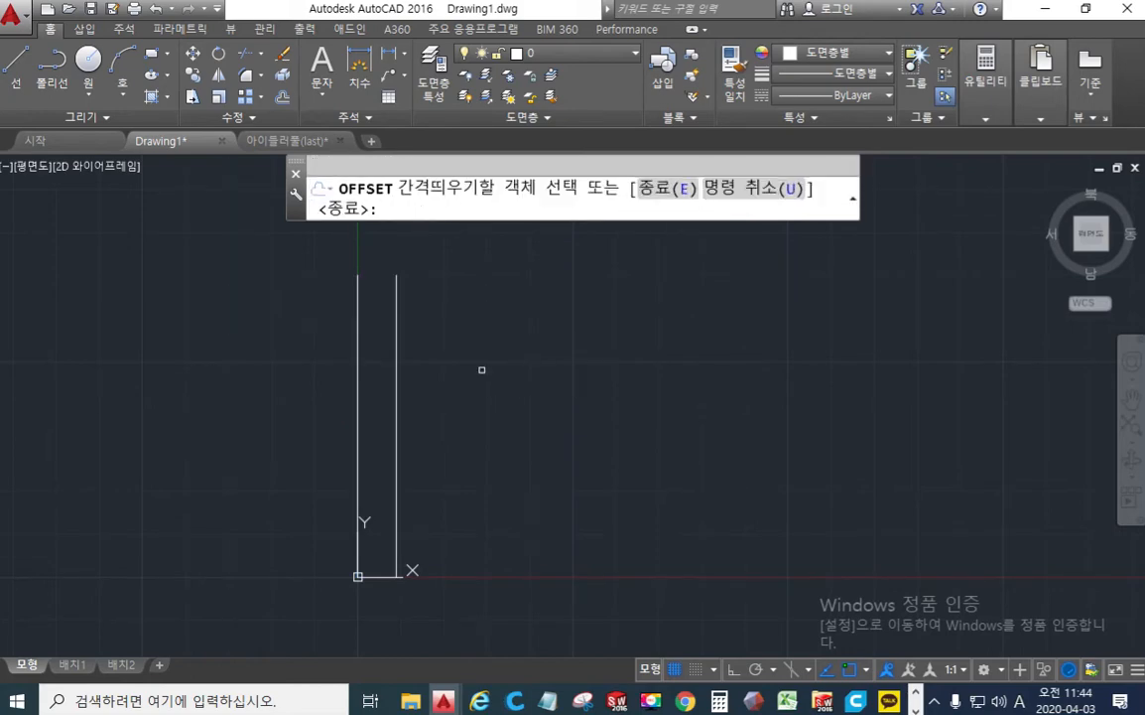
{"action": "left_click", "coordinate": [397, 375]}
{"action": "left_click", "coordinate": [400, 377]}
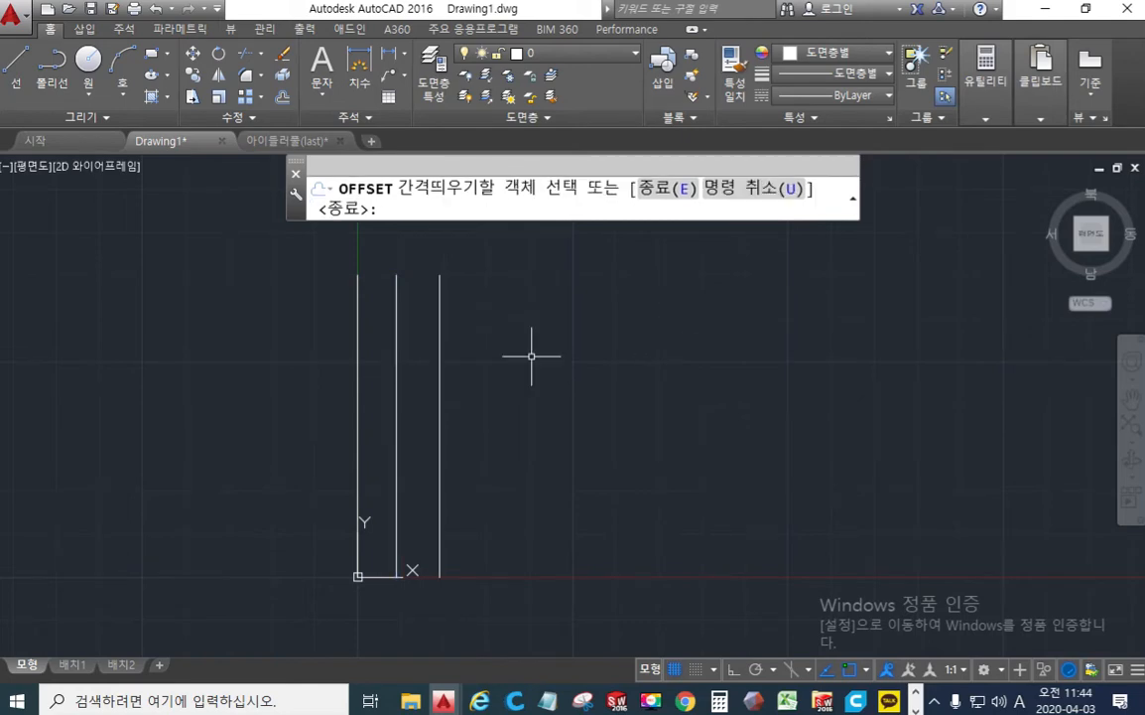
{"action": "key", "text": "Return"}
Step: Offset the third vertical line by 9 to its right side
{"action": "key", "text": "Return"}
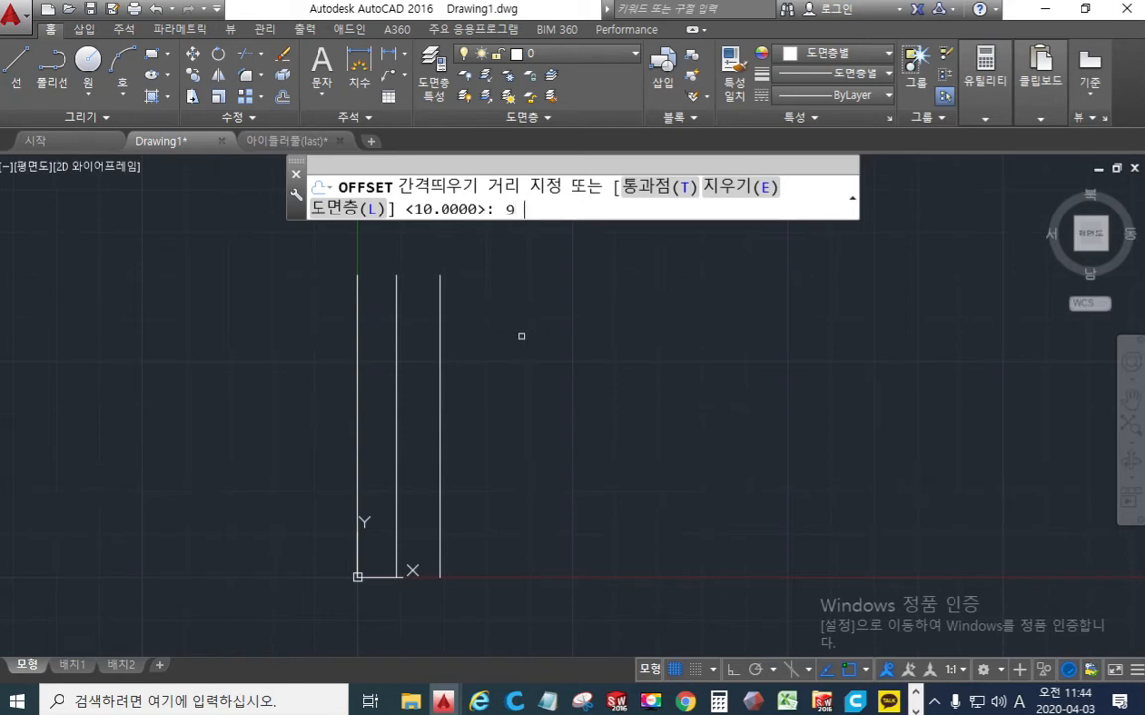
{"action": "key", "text": "Return"}
{"action": "left_click", "coordinate": [440, 316]}
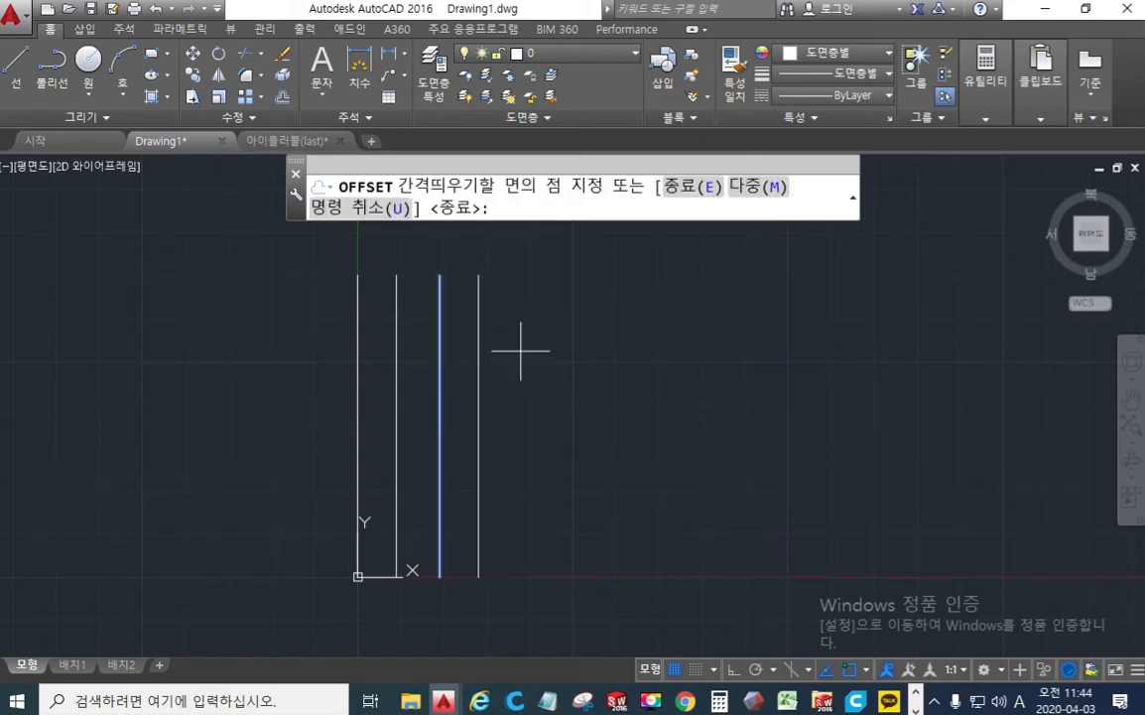
{"action": "left_click", "coordinate": [532, 351]}
{"action": "key", "text": "Return"}
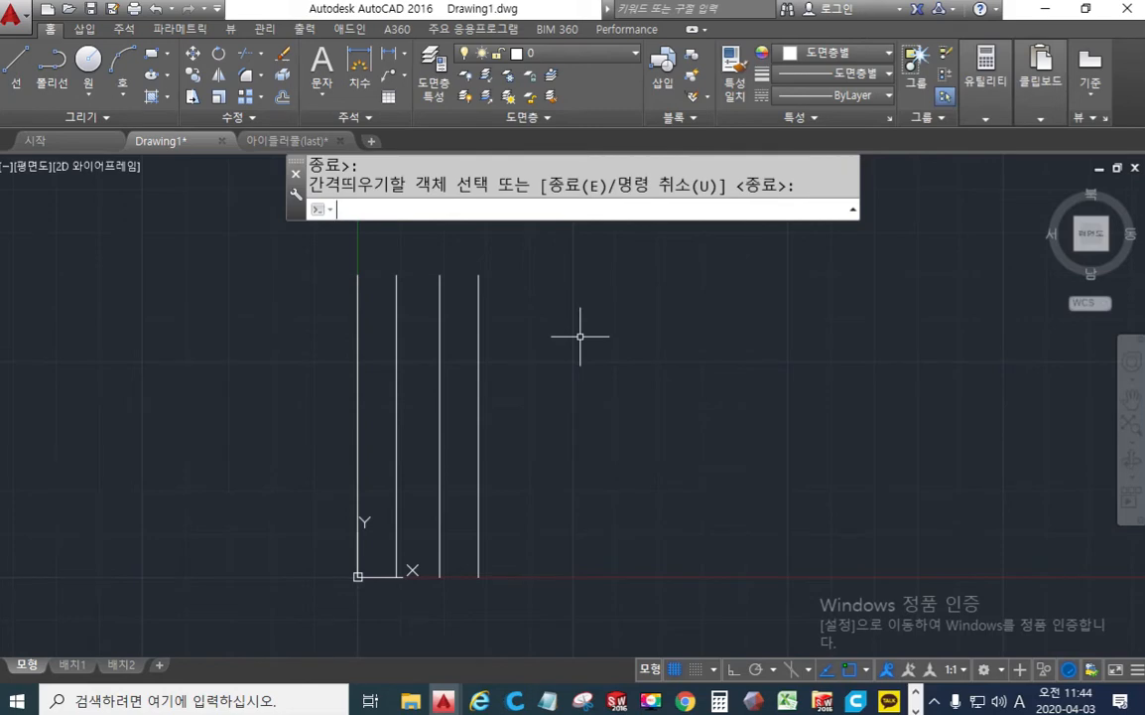
Step: Offset the fourth vertical line by 14 to its right side
{"action": "key", "text": "Return"}
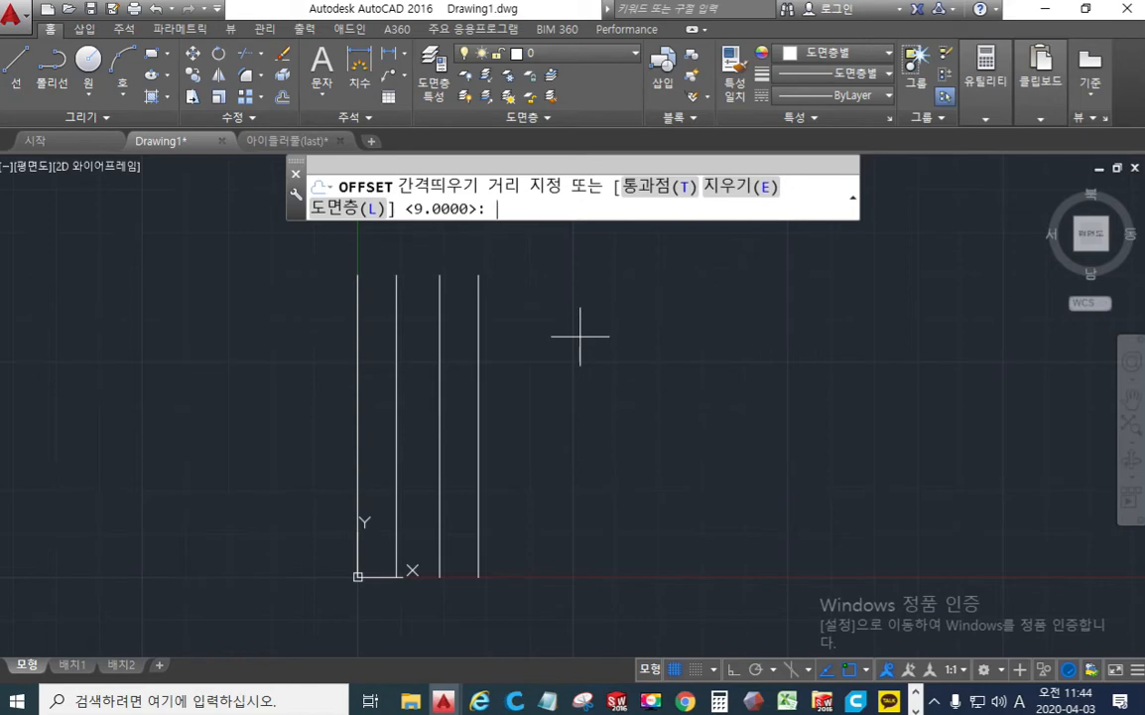
{"action": "type", "text": "14"}
{"action": "key", "text": "Return"}
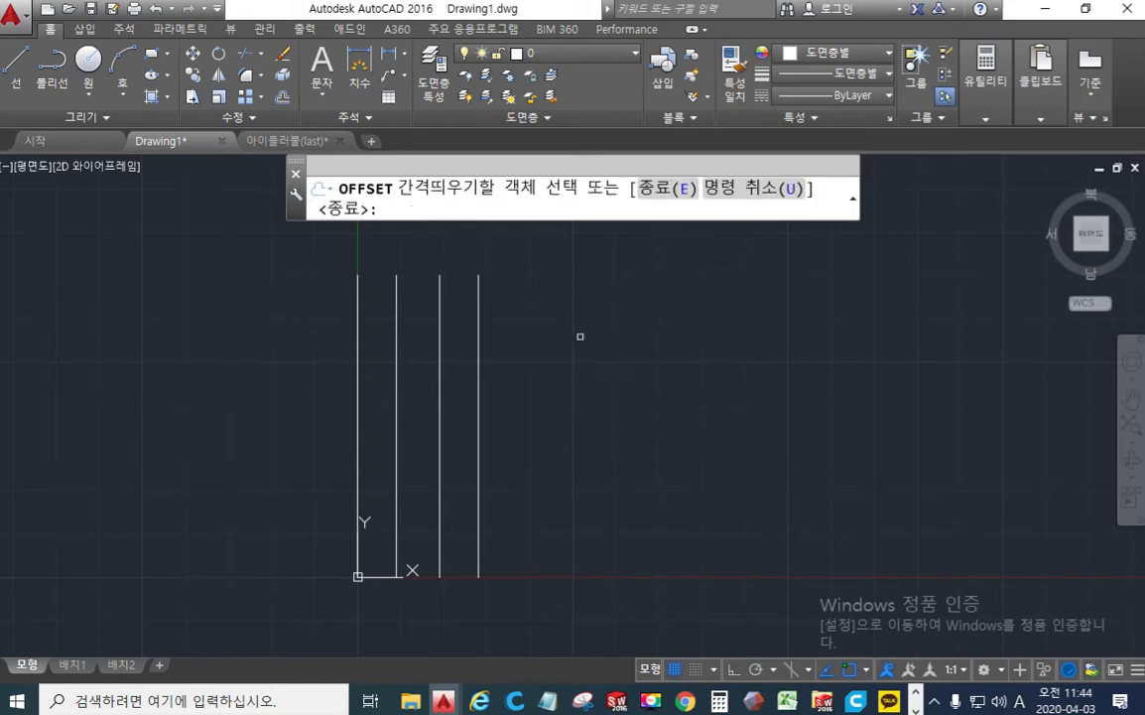
{"action": "left_click", "coordinate": [479, 352]}
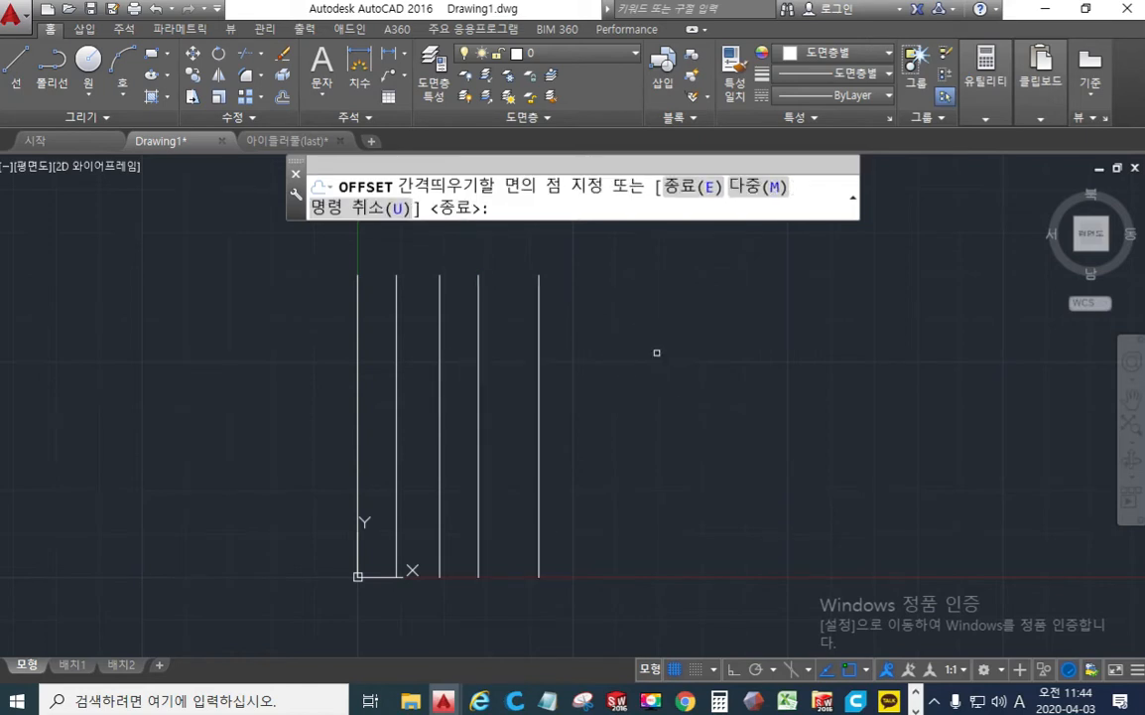
Step: Place the pending 14 offset copy, and offset the fifth vertical line by 9 to its right side
{"action": "left_click", "coordinate": [656, 352]}
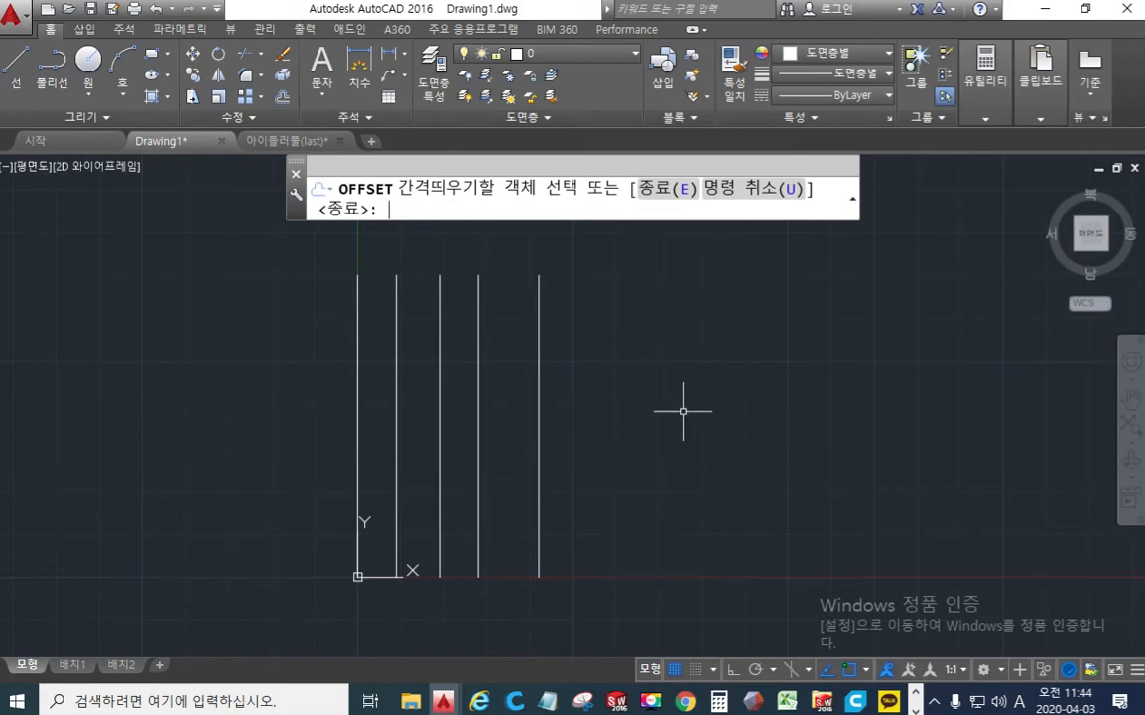
{"action": "key", "text": "Return"}
{"action": "key", "text": "Return"}
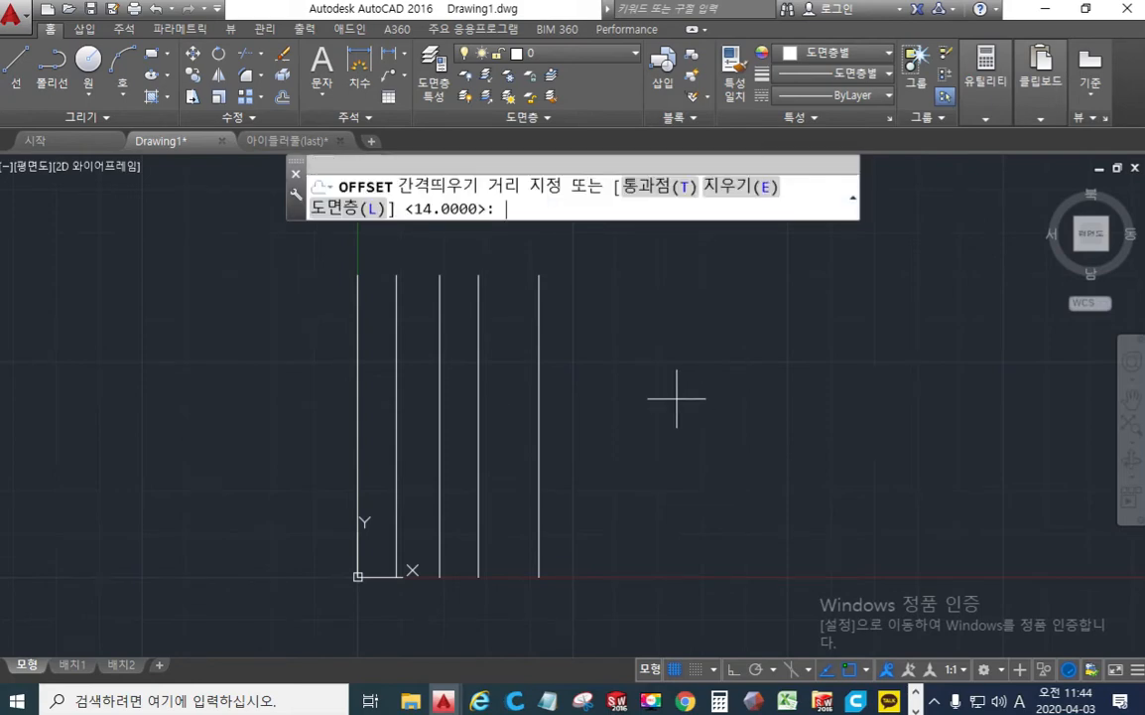
{"action": "type", "text": "9"}
{"action": "key", "text": "Return"}
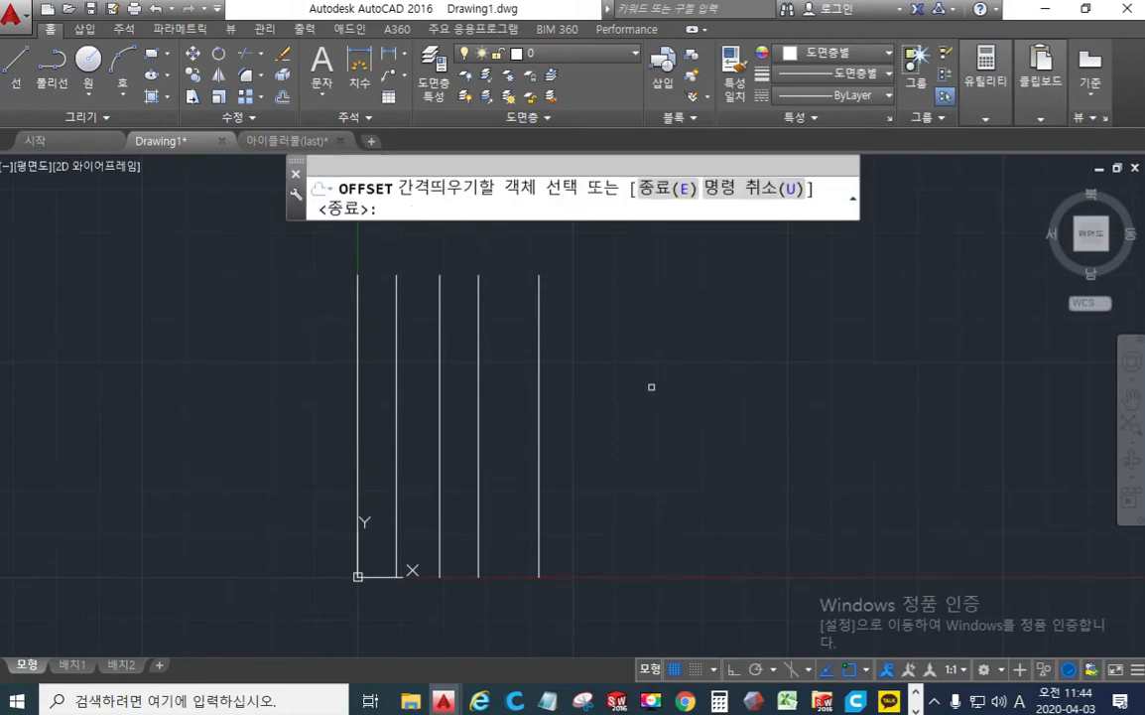
{"action": "left_click", "coordinate": [539, 373]}
{"action": "left_click", "coordinate": [660, 383]}
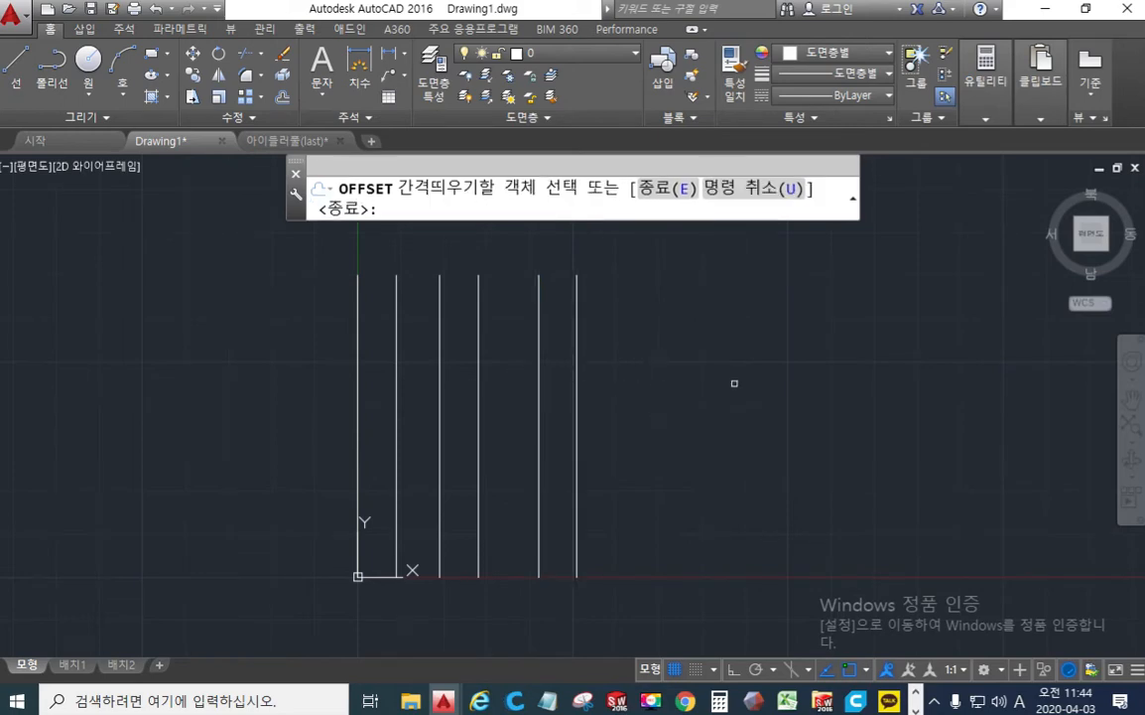
{"action": "key", "text": "Return"}
Step: Offset the sixth vertical line by 10 to its right side
{"action": "key", "text": "Return"}
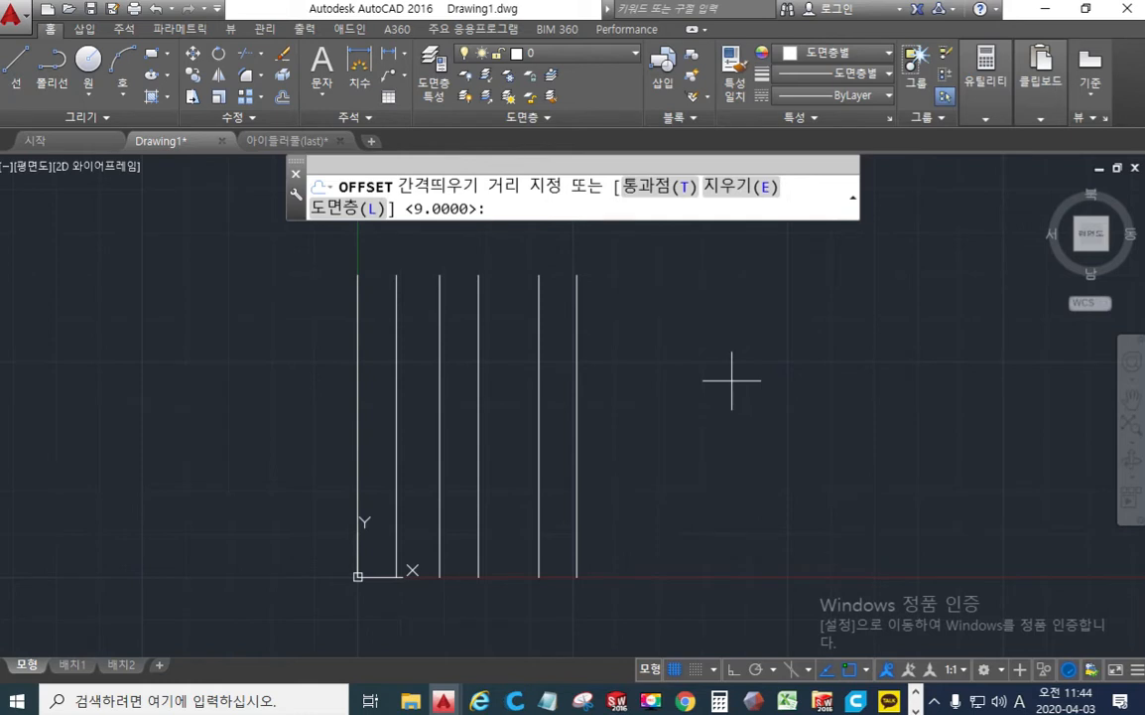
{"action": "type", "text": "10"}
{"action": "key", "text": "Return"}
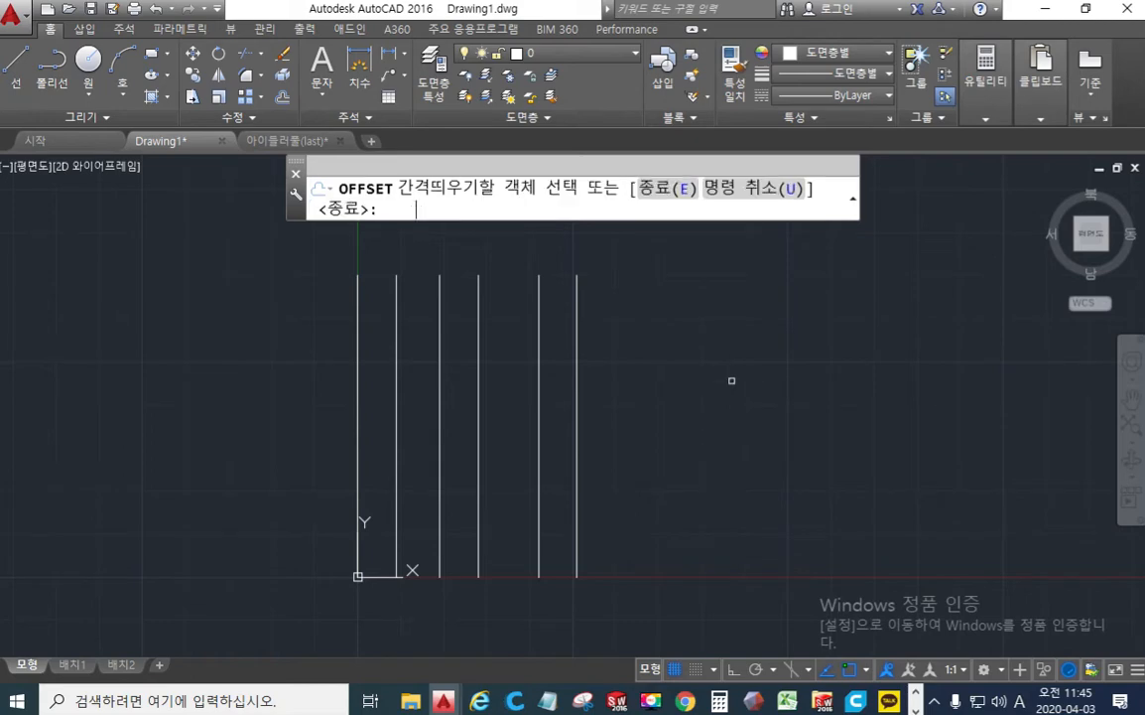
{"action": "left_click", "coordinate": [582, 386]}
{"action": "left_click", "coordinate": [685, 389]}
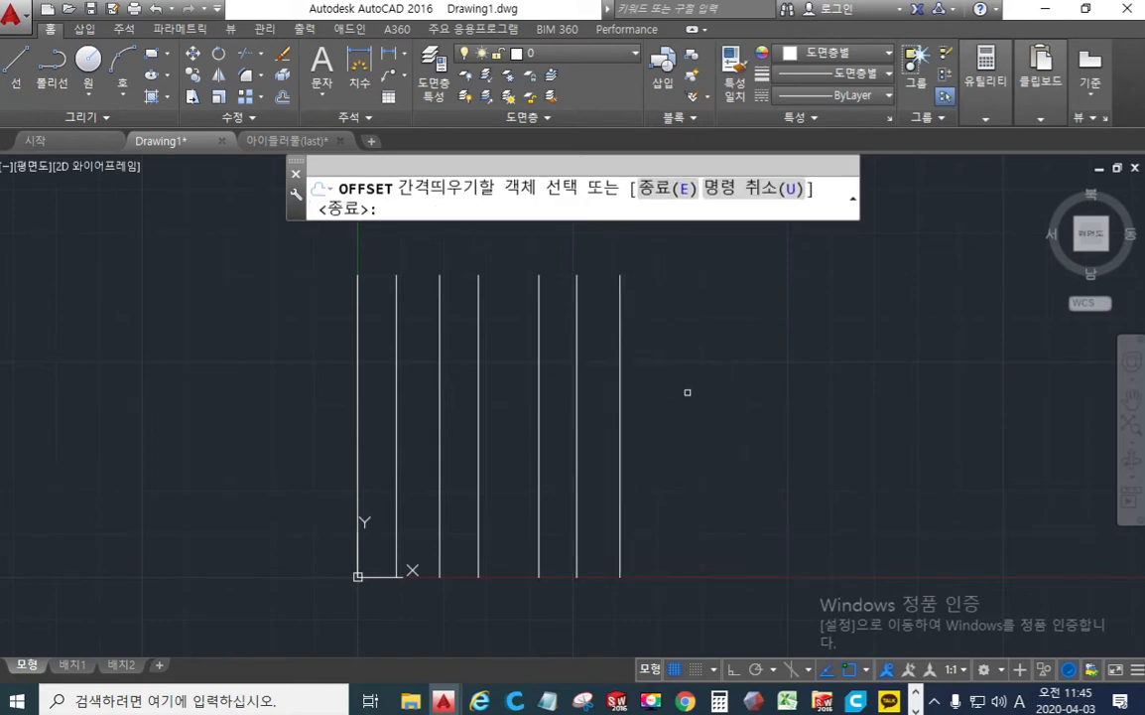
{"action": "key", "text": "Return"}
Step: Offset the seventh vertical line by 9 to its right side
{"action": "key", "text": "Return"}
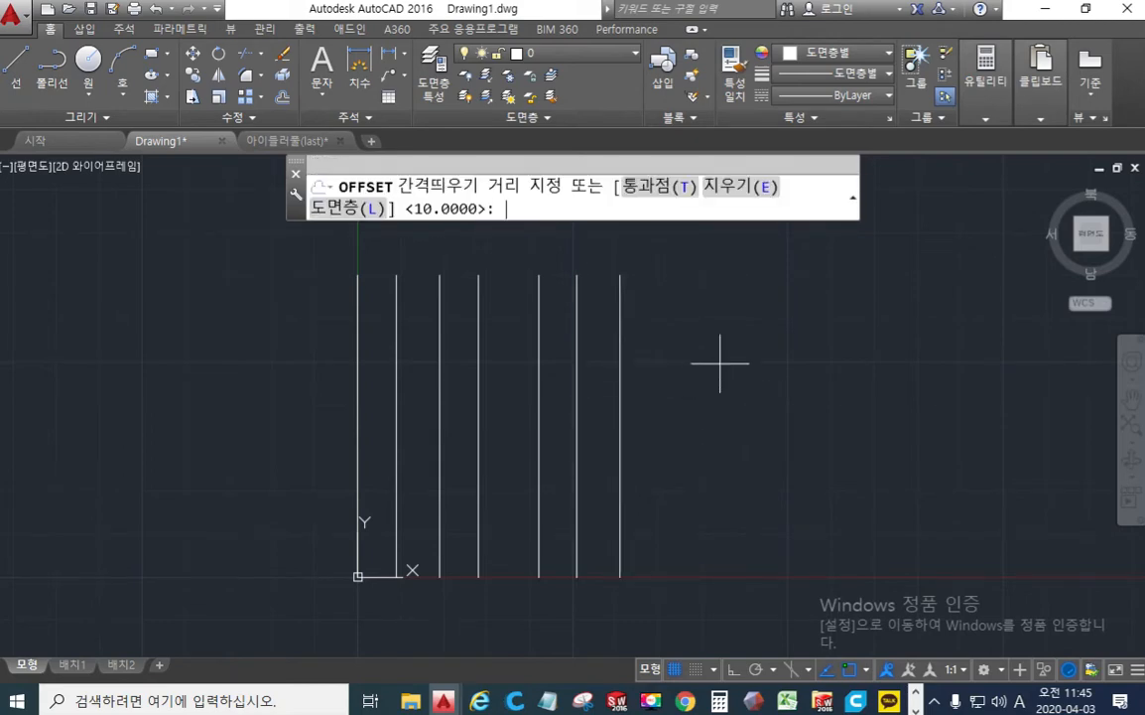
{"action": "type", "text": "9"}
{"action": "key", "text": "Return"}
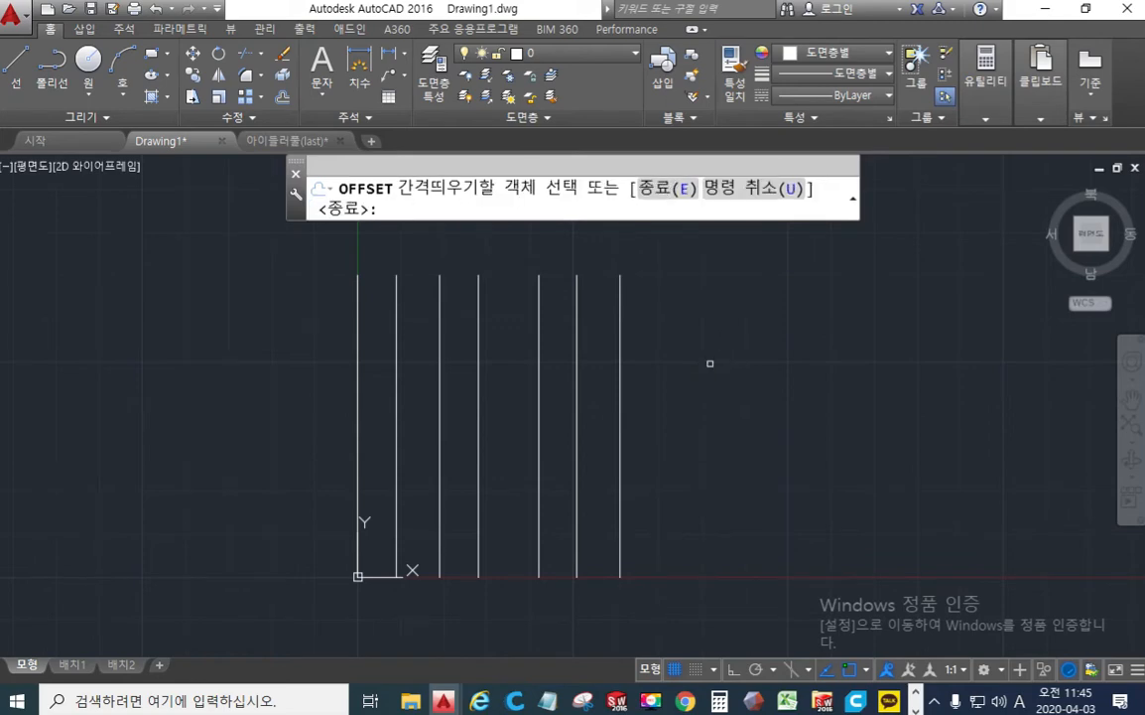
{"action": "left_click", "coordinate": [621, 364]}
{"action": "left_click", "coordinate": [759, 402]}
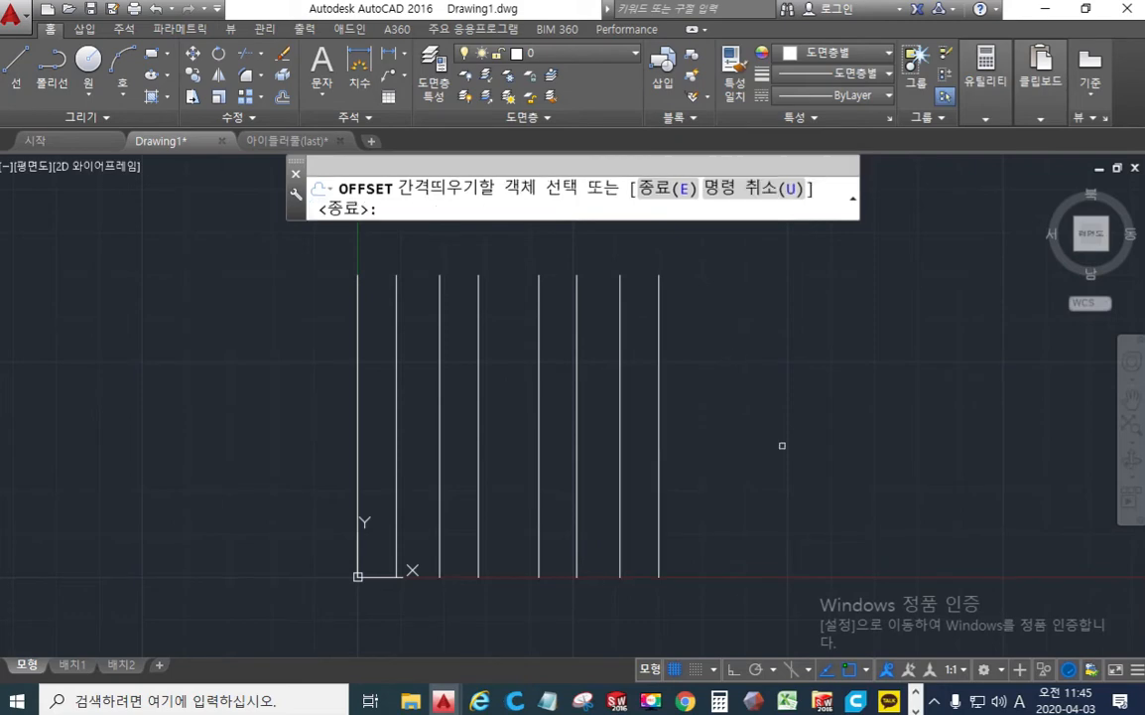
{"action": "key", "text": "Return"}
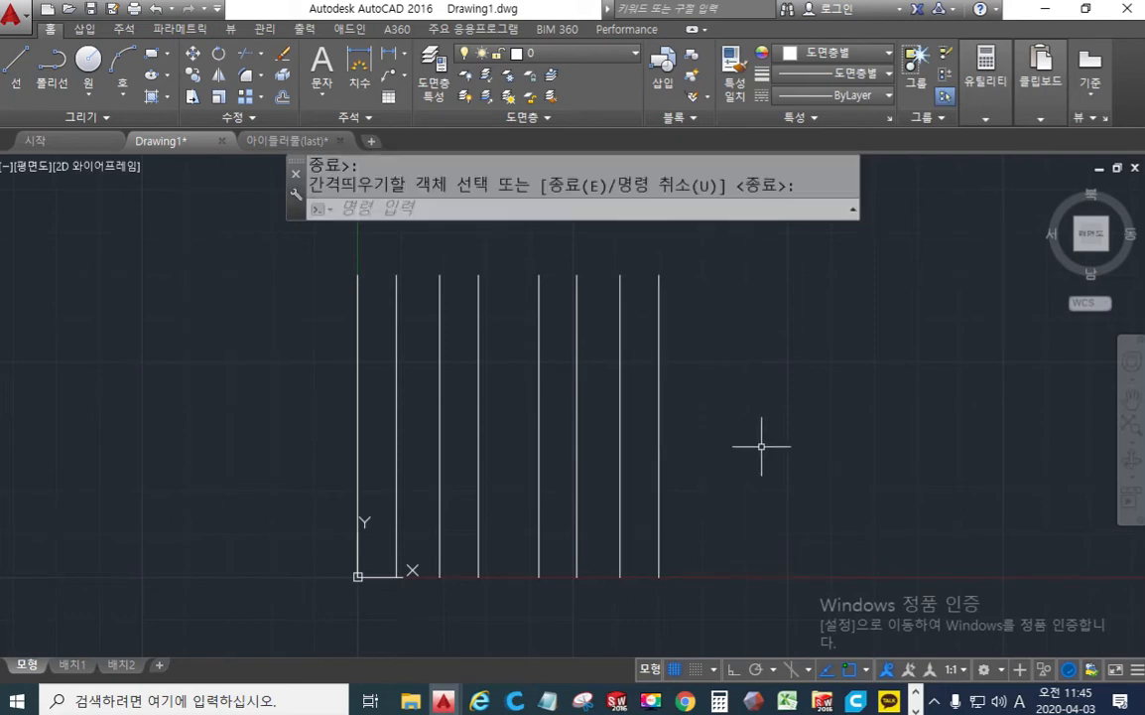
Step: Draw a horizontal line from the origin to the lower endpoint of the rightmost vertical line
{"action": "type", "text": "1"}
{"action": "key", "text": "Return"}
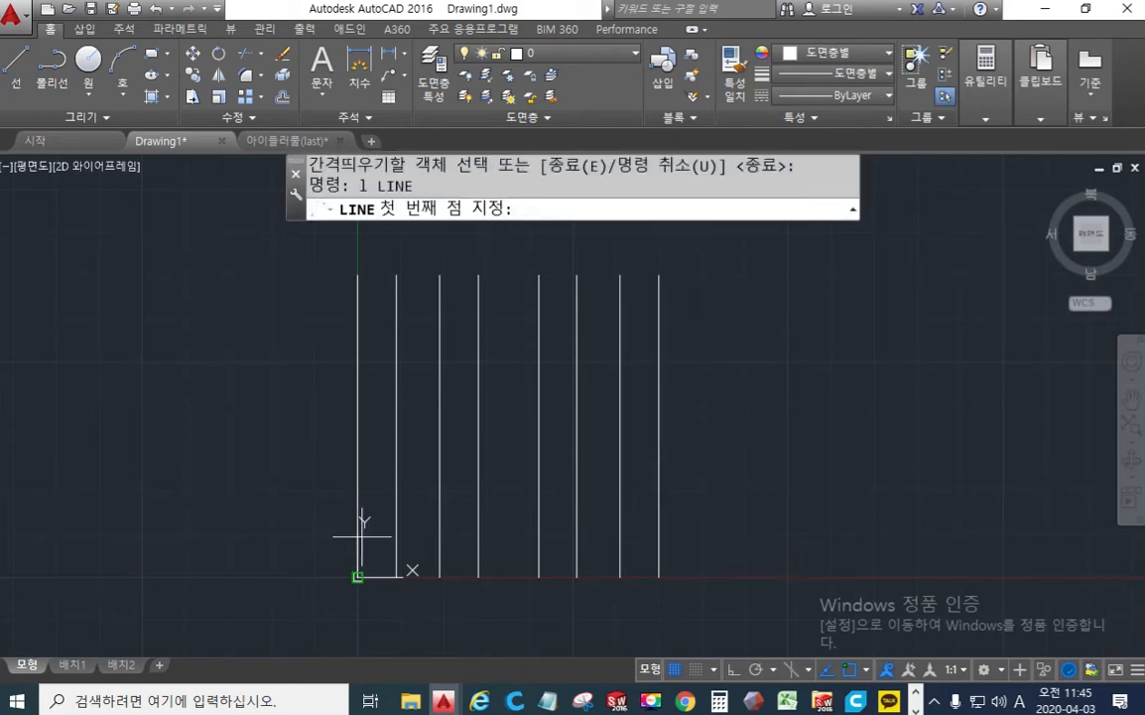
{"action": "left_click", "coordinate": [358, 575]}
{"action": "left_click", "coordinate": [658, 576]}
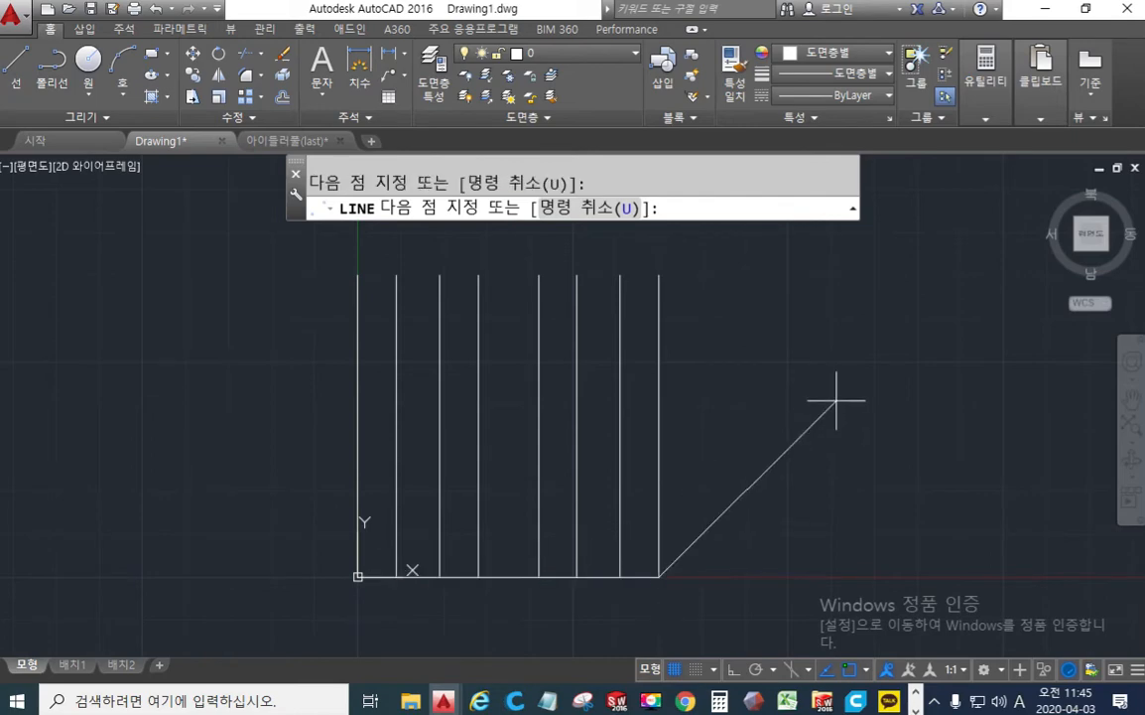
{"action": "key", "text": "Return"}
Step: Offset the bottom horizontal line upward by 9
{"action": "middle_click_drag", "start_coordinate": [767, 401], "coordinate": [754, 380]}
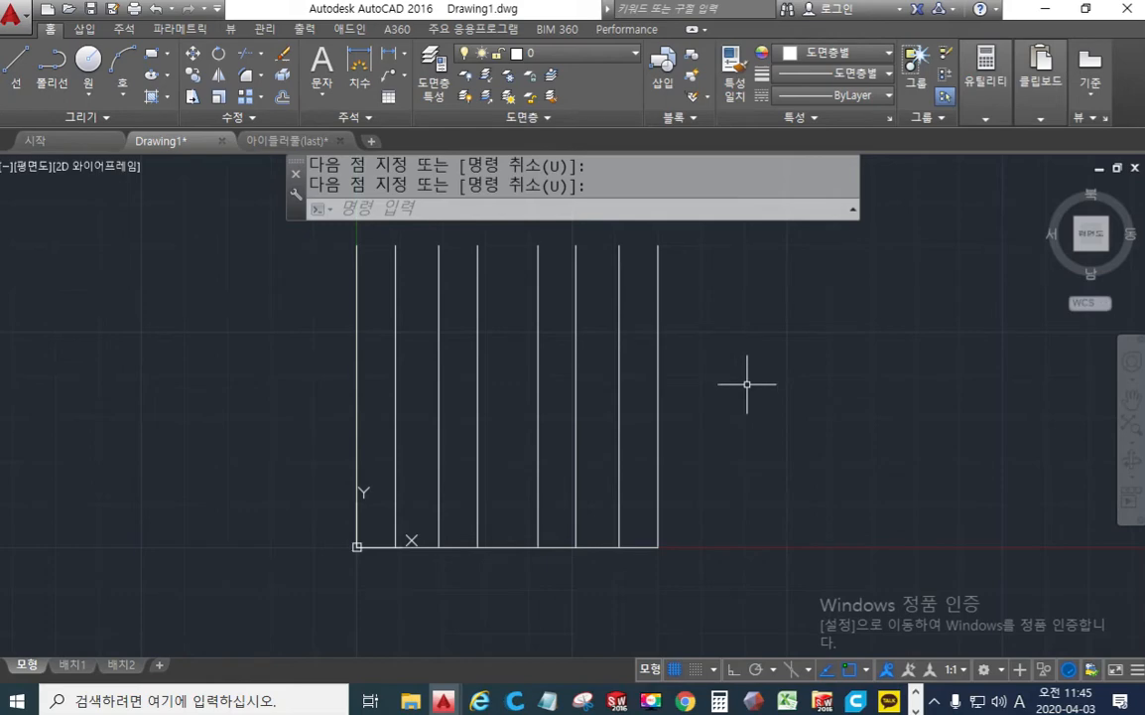
{"action": "type", "text": "offset"}
{"action": "key", "text": "Return"}
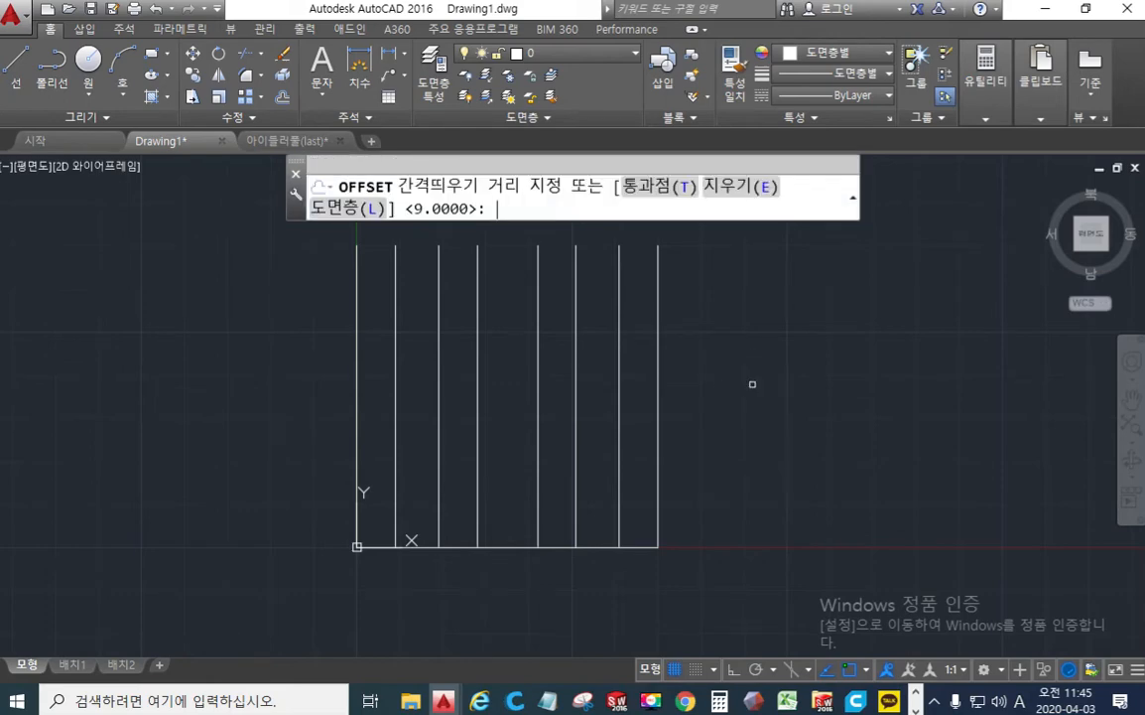
{"action": "key", "text": "Return"}
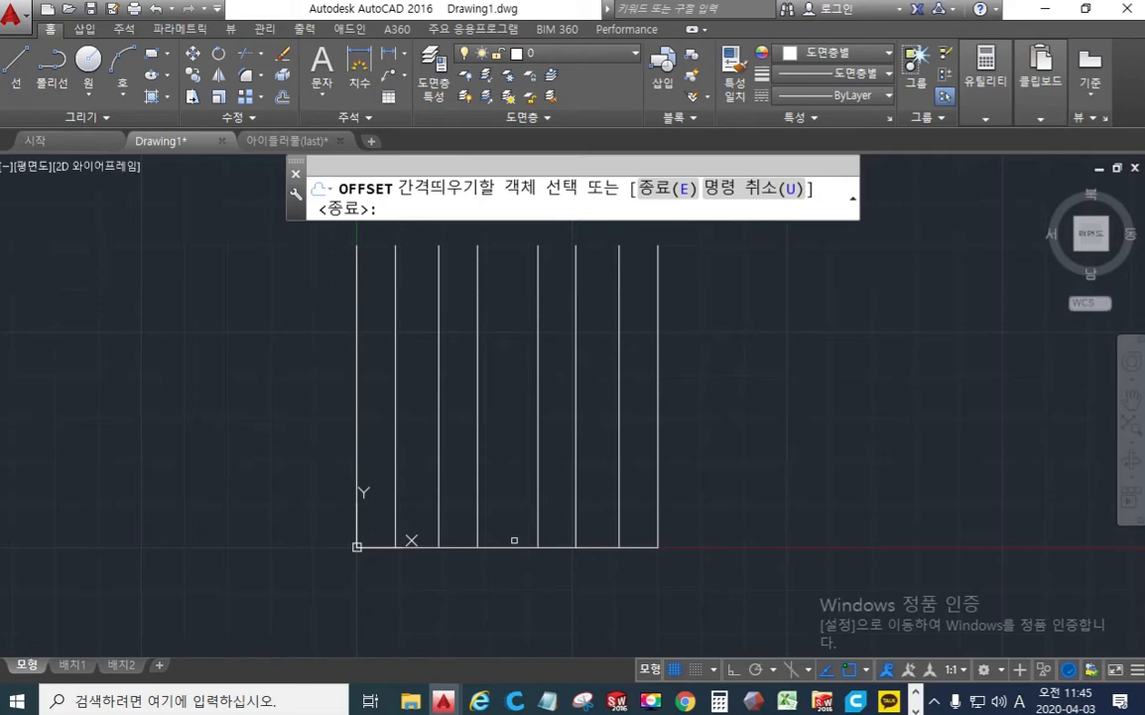
{"action": "left_click", "coordinate": [514, 544]}
{"action": "left_click", "coordinate": [511, 442]}
{"action": "key", "text": "Return"}
Step: Offset the second horizontal line from the base upward by 10
{"action": "key", "text": "Return"}
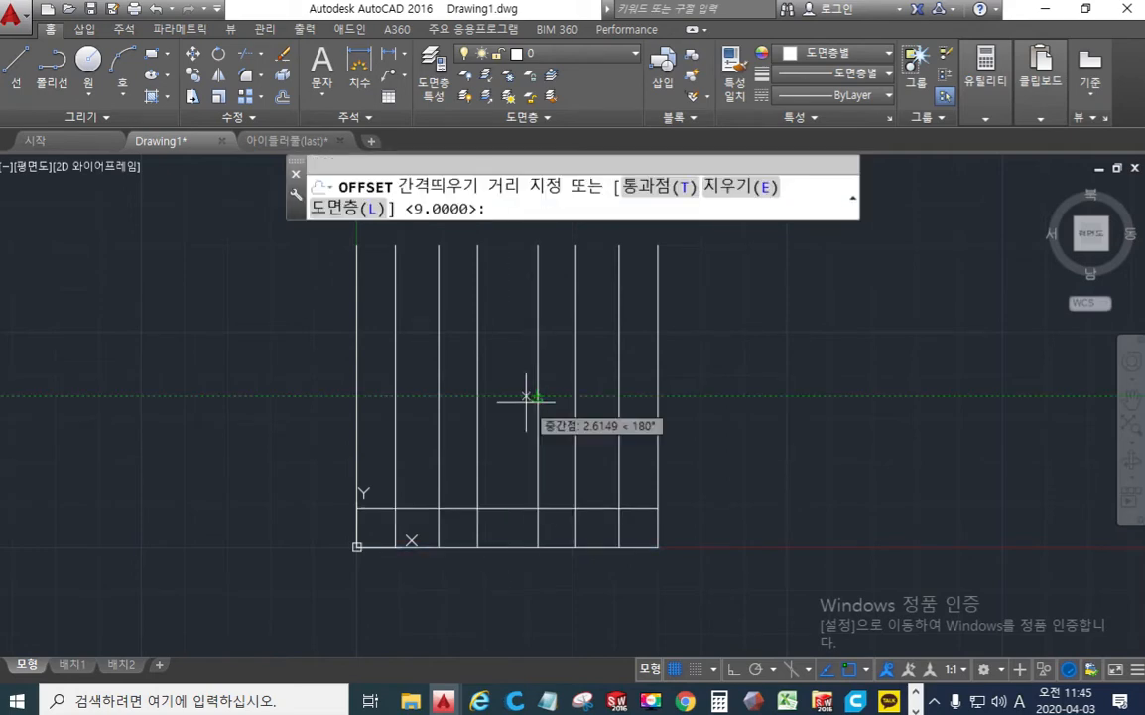
{"action": "type", "text": "10"}
{"action": "key", "text": "Return"}
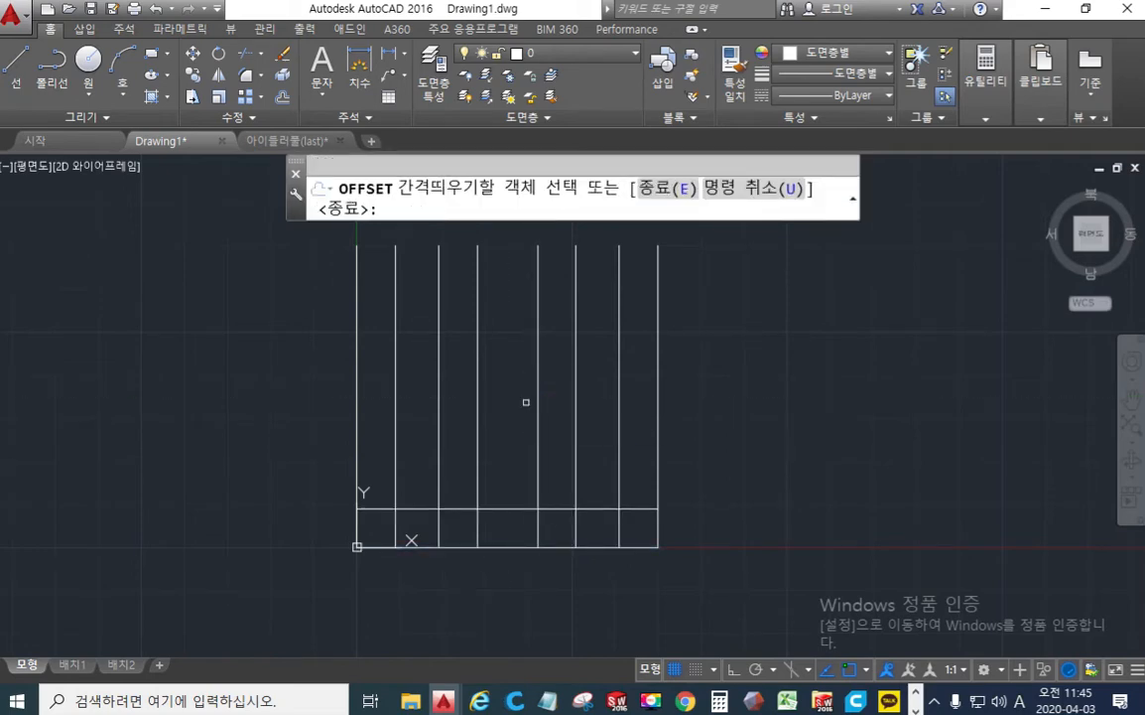
{"action": "left_click", "coordinate": [504, 509]}
{"action": "left_click", "coordinate": [515, 338]}
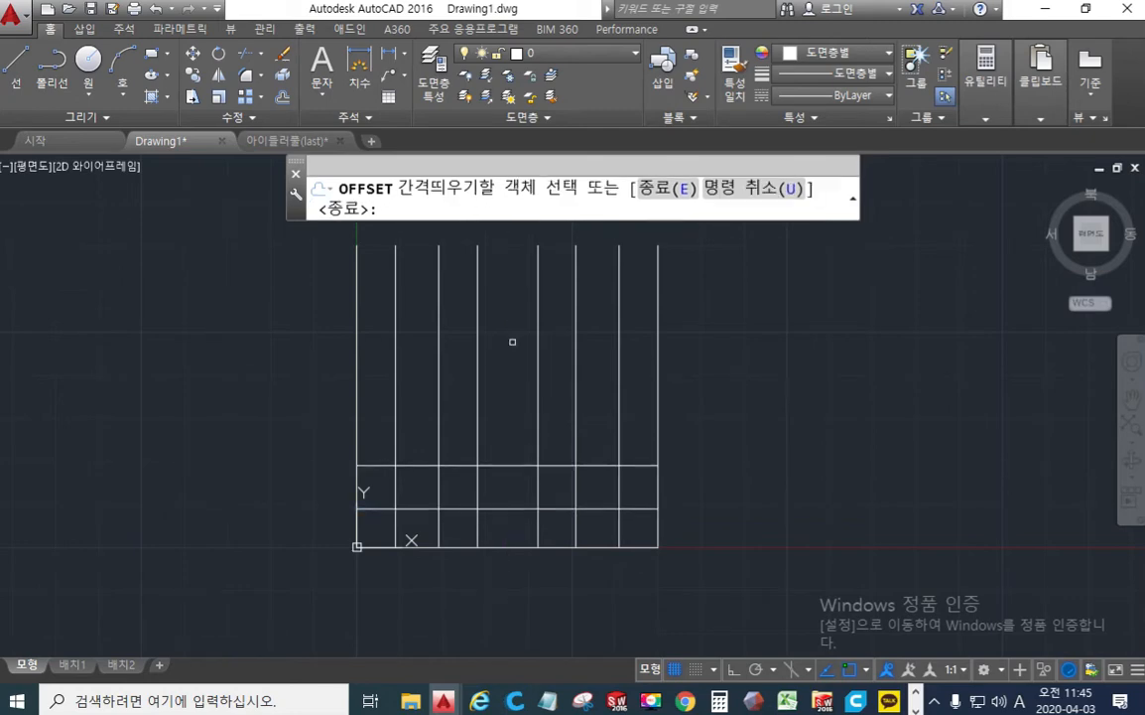
{"action": "key", "text": "Return"}
Step: Offset the third horizontal line from the base upward by 9
{"action": "key", "text": "Return"}
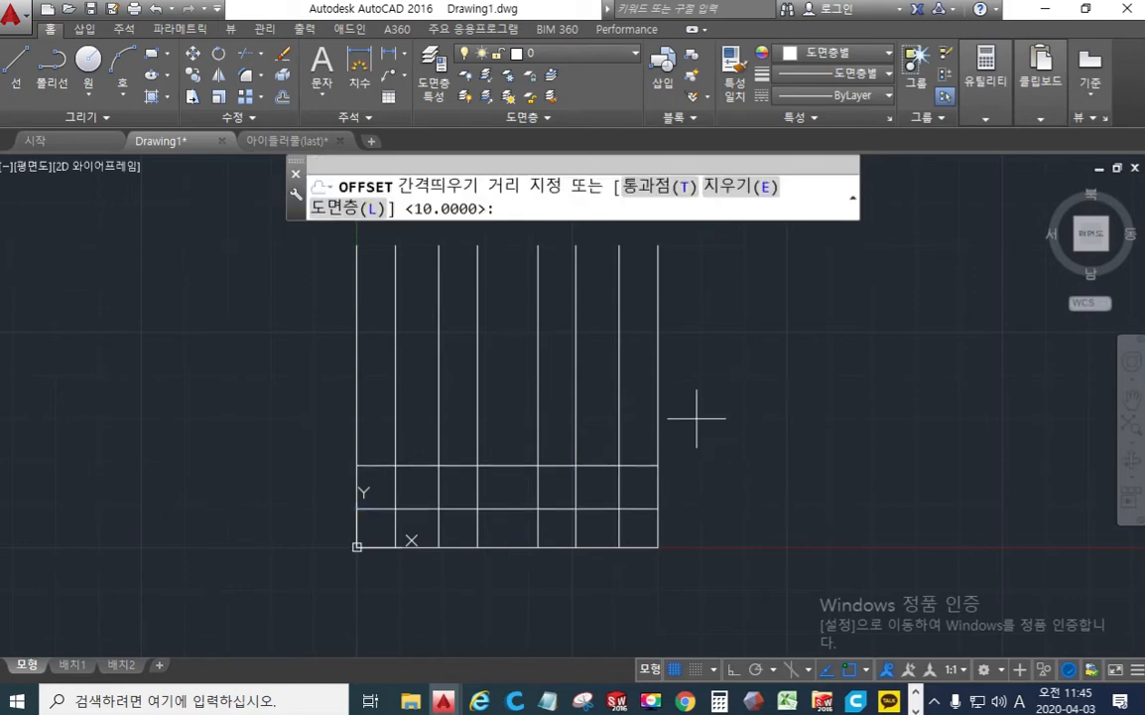
{"action": "type", "text": "9"}
{"action": "key", "text": "Return"}
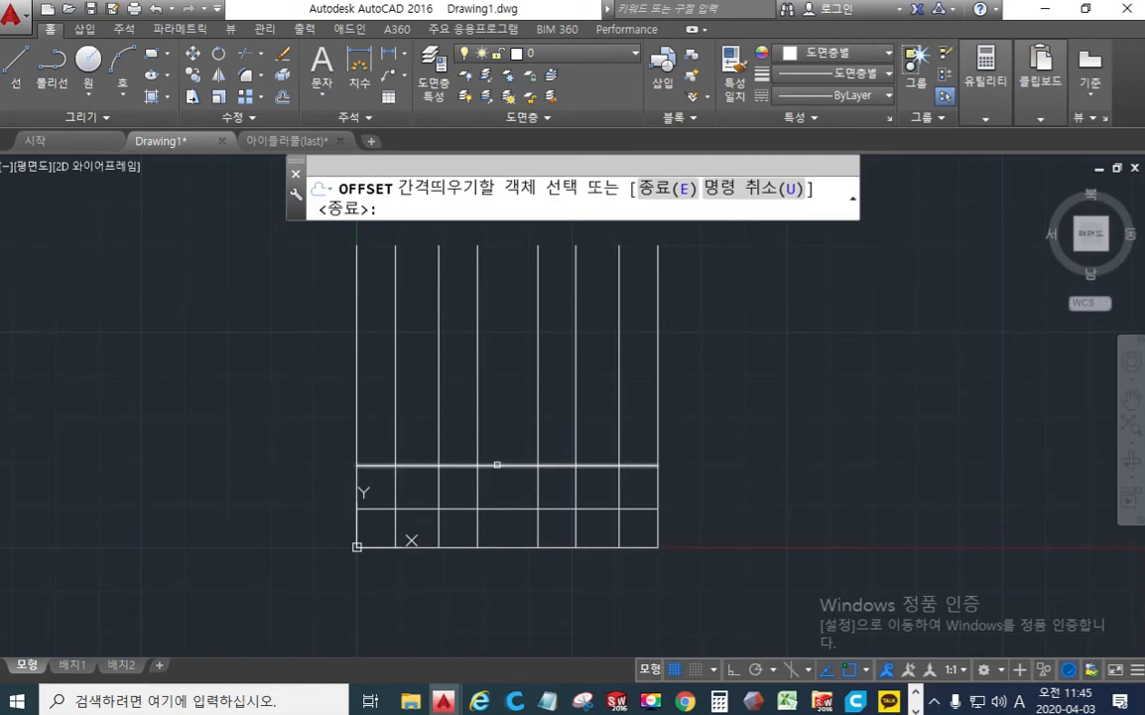
{"action": "left_click", "coordinate": [493, 465]}
{"action": "left_click", "coordinate": [503, 408]}
{"action": "key", "text": "Return"}
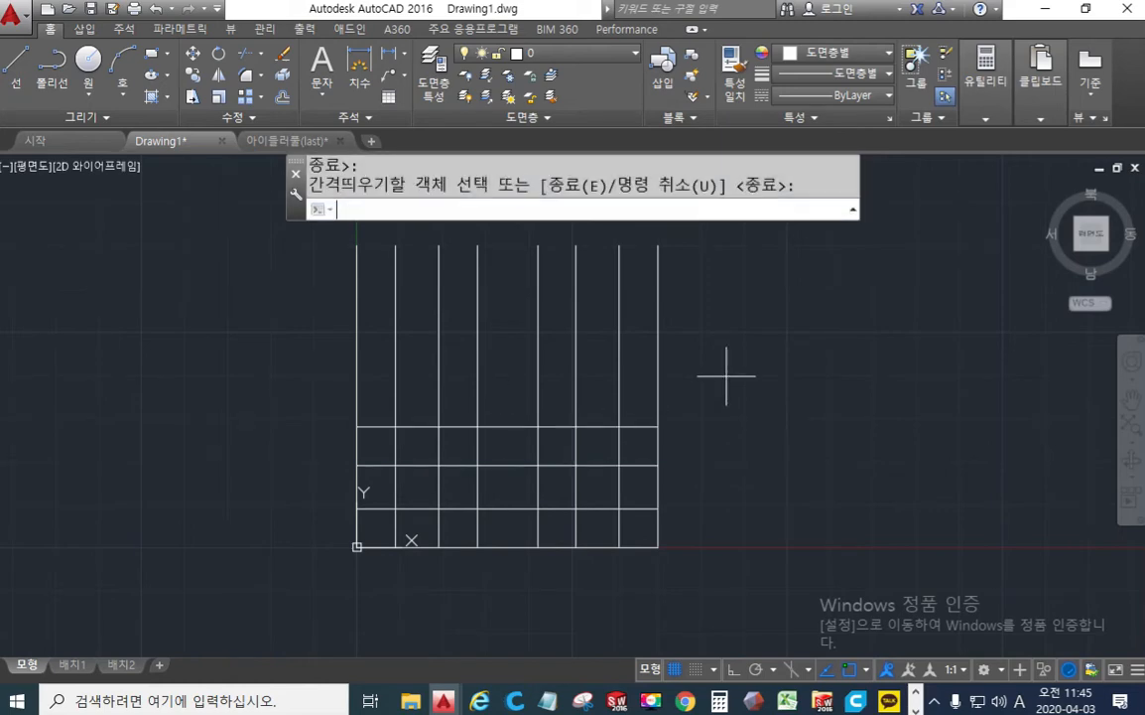
Step: Offset the fourth horizontal line from the base upward by 14
{"action": "key", "text": "Return"}
{"action": "type", "text": "14"}
{"action": "key", "text": "Return"}
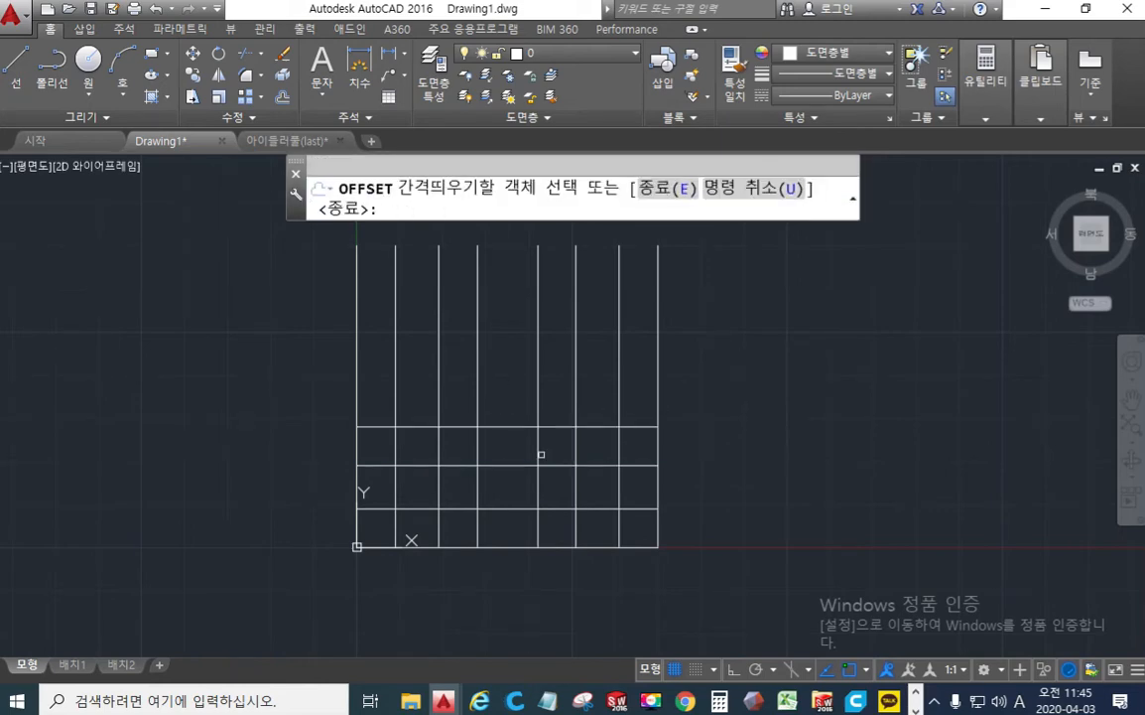
{"action": "left_click", "coordinate": [502, 427]}
{"action": "left_click", "coordinate": [501, 343]}
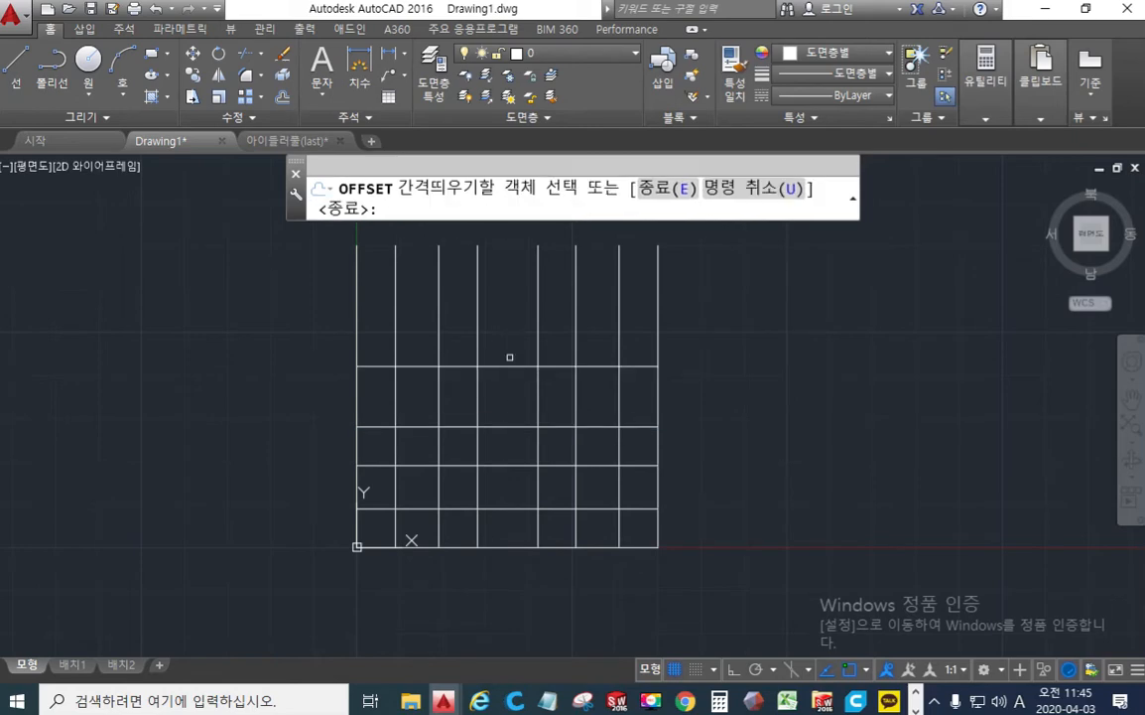
{"action": "key", "text": "Return"}
Step: Offset the fifth horizontal line from the base upward by 9
{"action": "key", "text": "Return"}
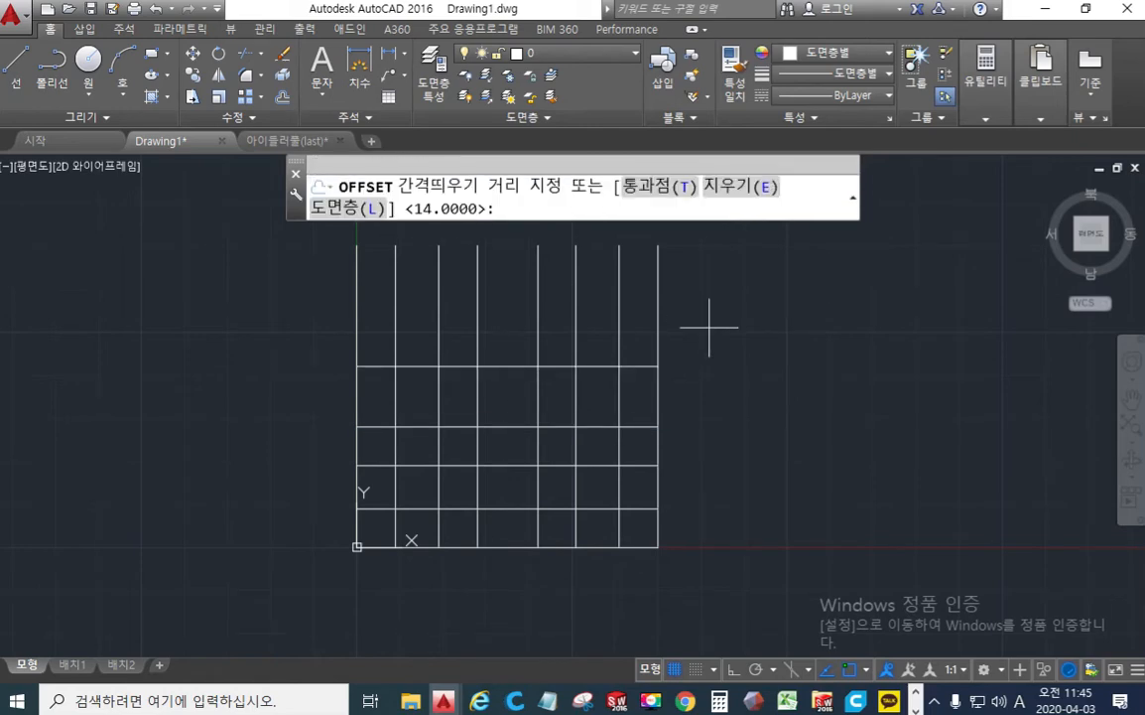
{"action": "type", "text": "9"}
{"action": "key", "text": "Return"}
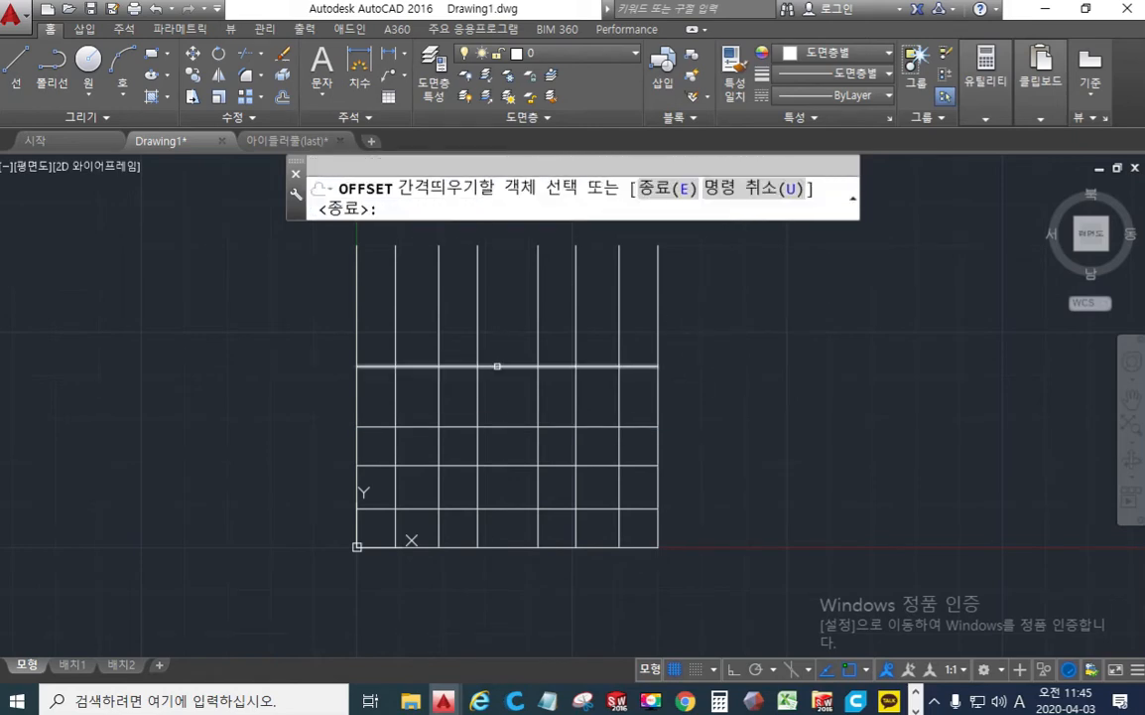
{"action": "left_click", "coordinate": [498, 366]}
{"action": "left_click", "coordinate": [586, 322]}
{"action": "key", "text": "Return"}
Step: Offset the sixth horizontal line from the base upward by 10
{"action": "key", "text": "Return"}
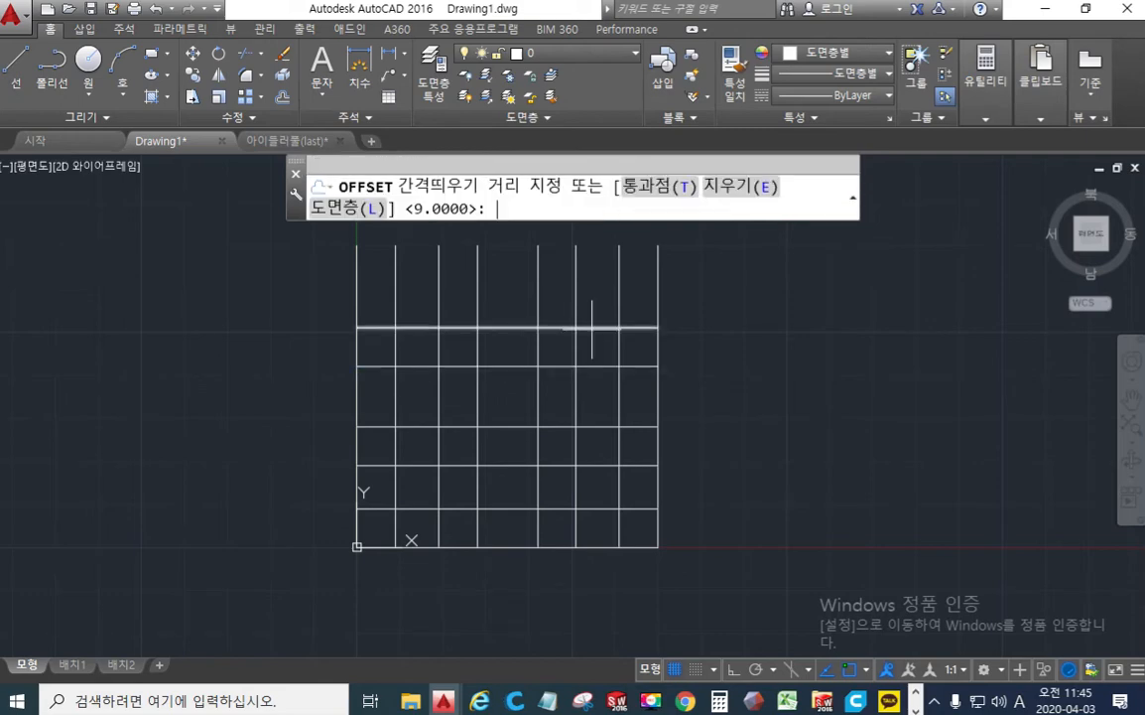
{"action": "type", "text": "10"}
{"action": "key", "text": "Return"}
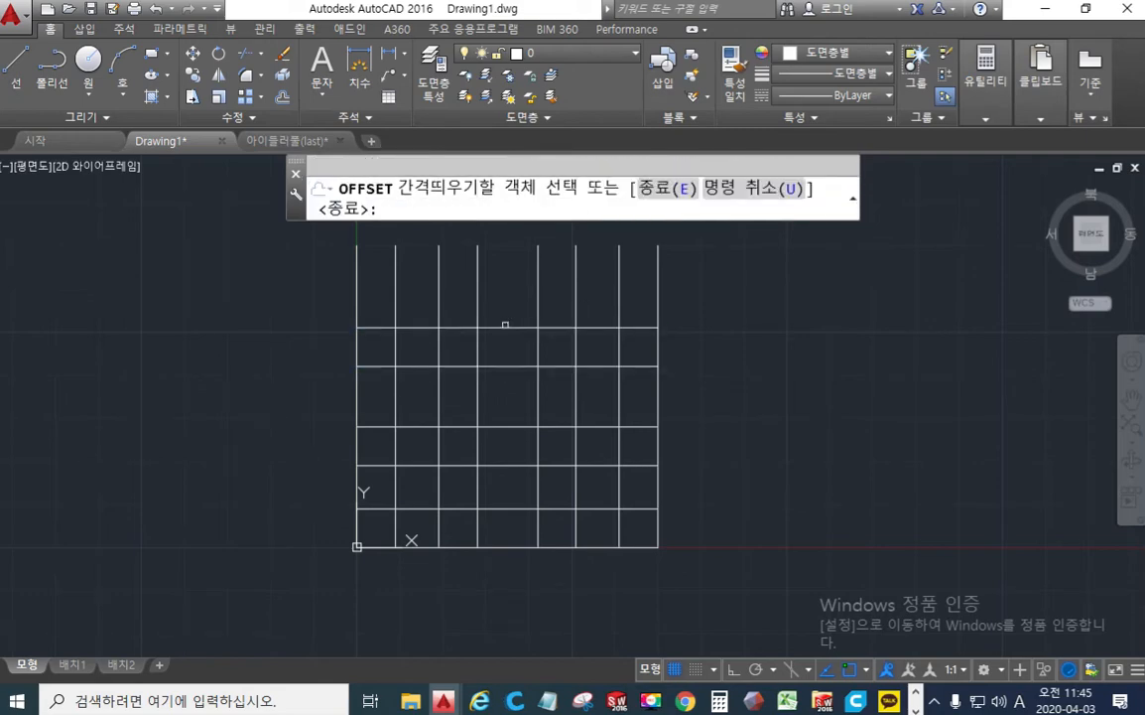
{"action": "left_click", "coordinate": [508, 328]}
{"action": "left_click", "coordinate": [519, 281]}
{"action": "key", "text": "Return"}
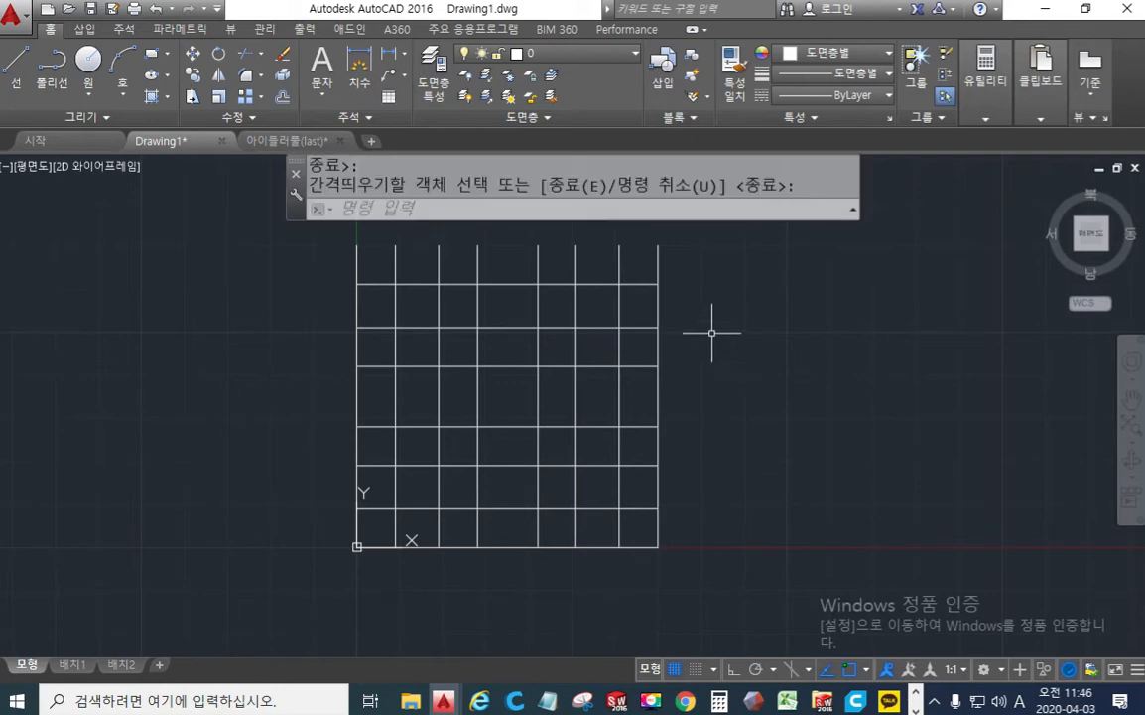
Step: Offset the seventh horizontal line upward by 9 to close the top of the grid
{"action": "key", "text": "Return"}
{"action": "type", "text": "10"}
{"action": "key", "text": "Return"}
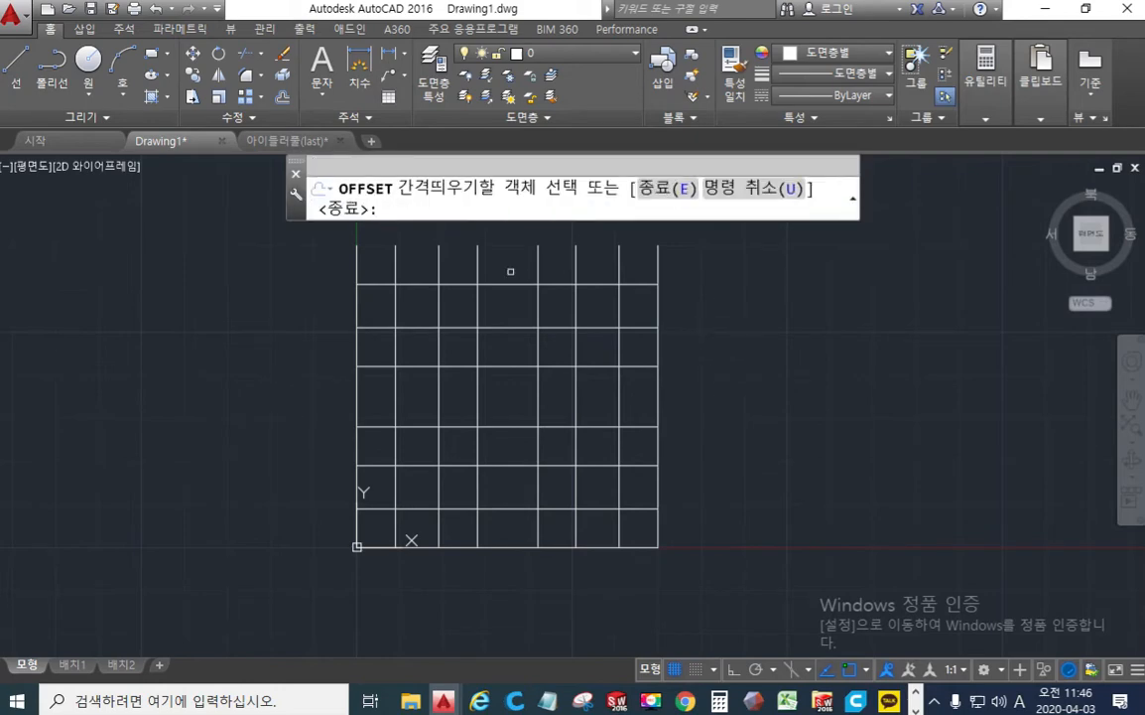
{"action": "left_click", "coordinate": [502, 282]}
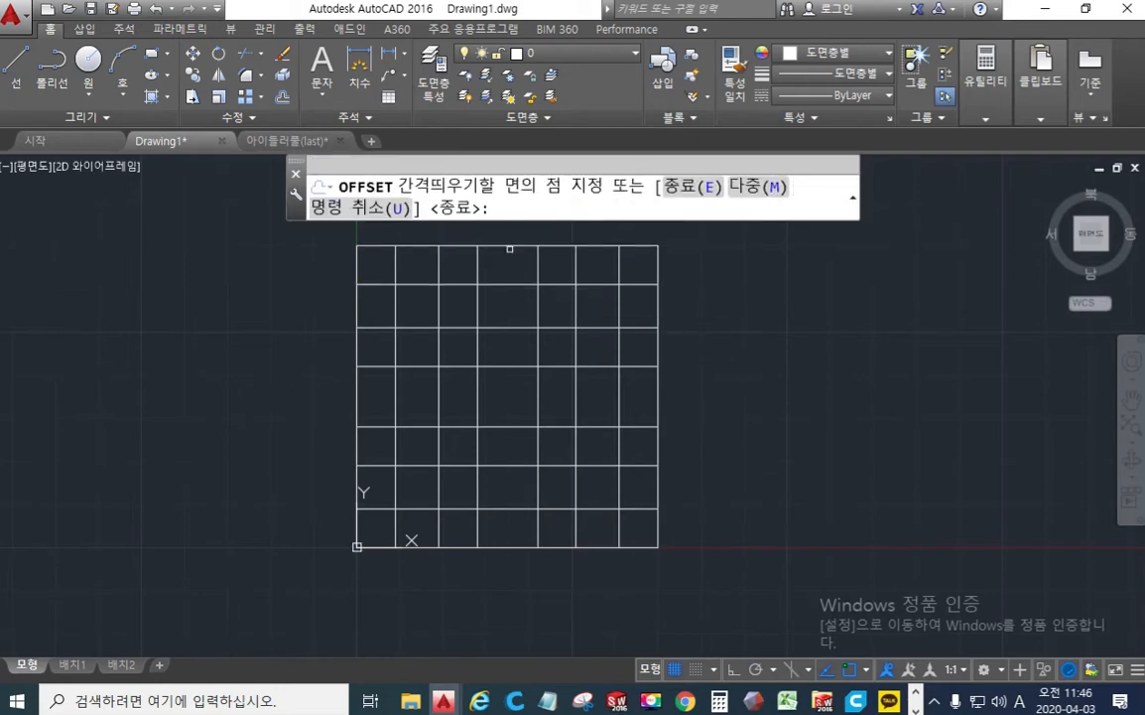
{"action": "left_click", "coordinate": [511, 249]}
{"action": "key", "text": "Return"}
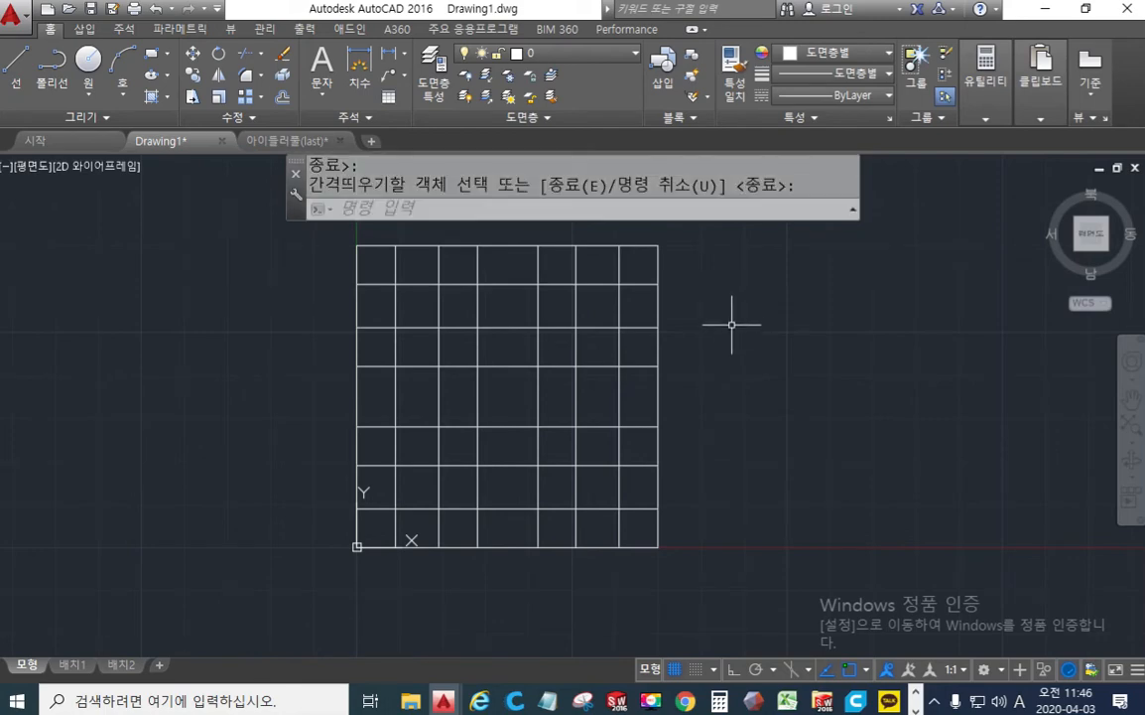
Step: Trace the two middle vertical and two middle horizontal grid lines in yellow with the screen pen
{"action": "middle_click_drag", "start_coordinate": [605, 340], "coordinate": [716, 354]}
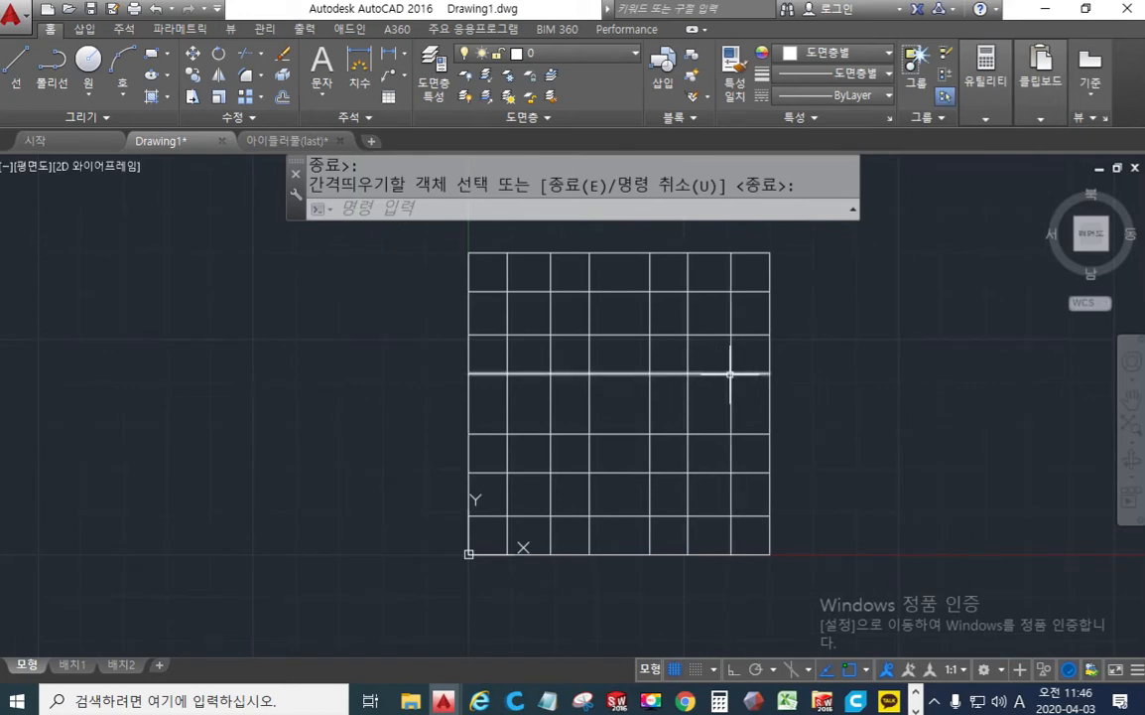
{"action": "key", "text": "F12"}
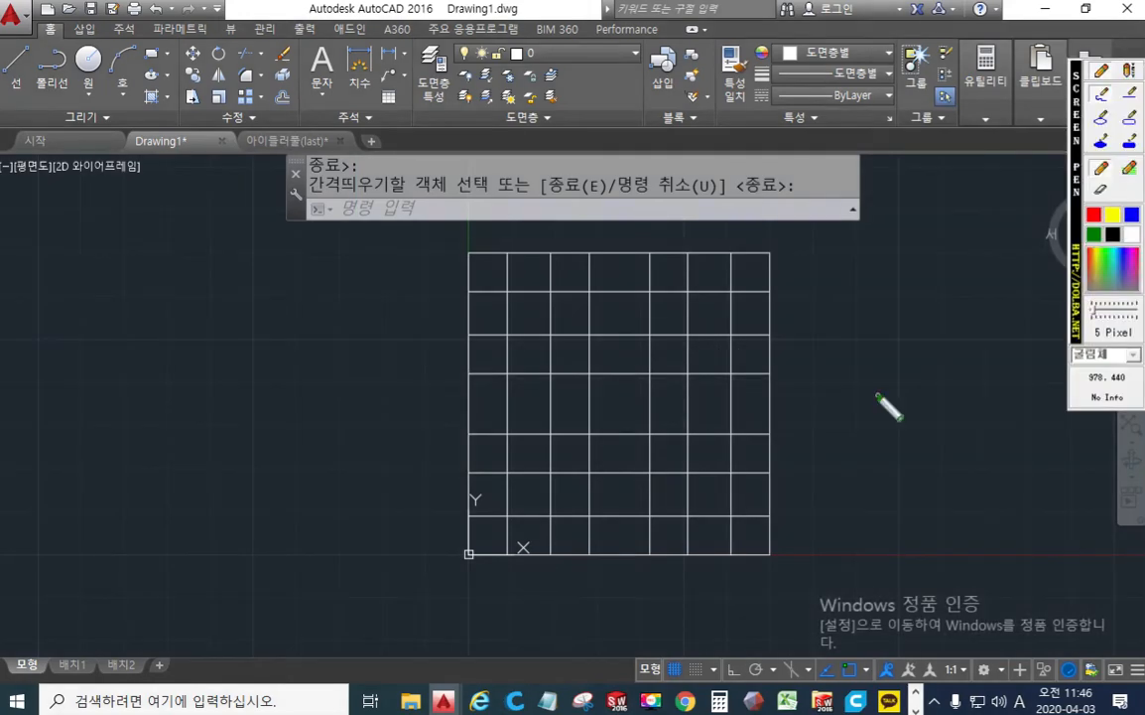
{"action": "left_click", "coordinate": [1113, 216]}
{"action": "left_click_drag", "start_coordinate": [592, 247], "coordinate": [589, 544]}
{"action": "left_click_drag", "start_coordinate": [650, 248], "coordinate": [653, 544]}
{"action": "left_click_drag", "start_coordinate": [474, 377], "coordinate": [764, 377]}
{"action": "left_click_drag", "start_coordinate": [470, 437], "coordinate": [759, 436]}
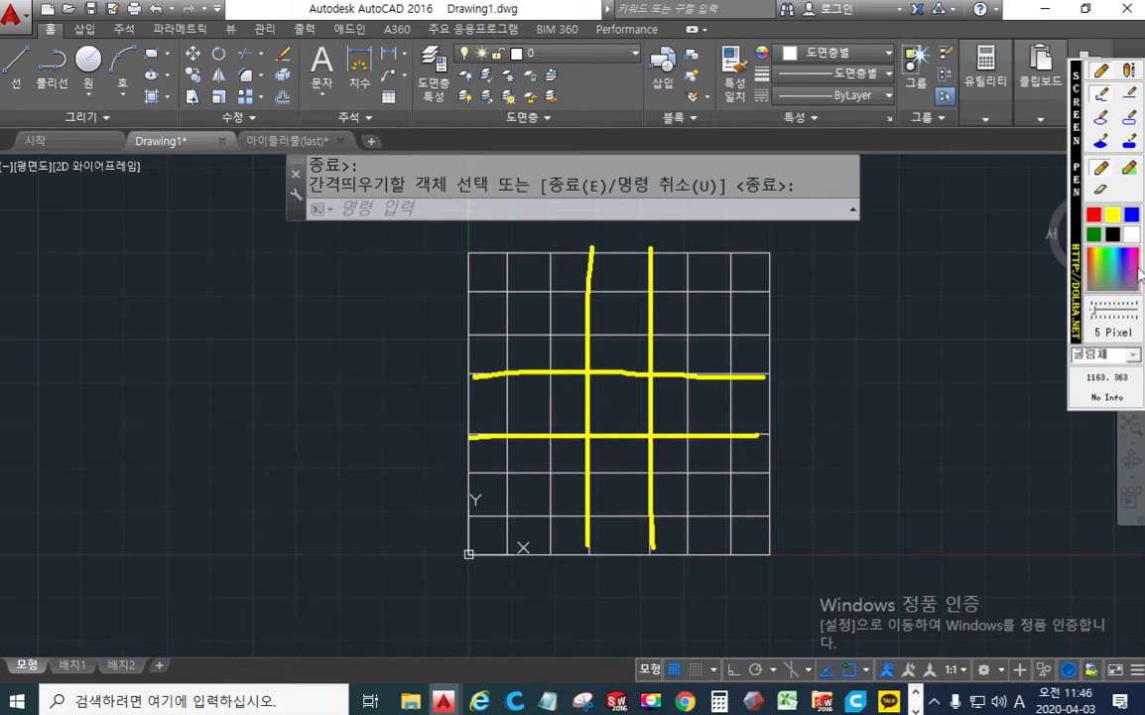
Step: Mark the four outer ends of the grid's central bands in white with the screen pen, then clear all pen marks
{"action": "left_click_drag", "start_coordinate": [561, 397], "coordinate": [433, 401]}
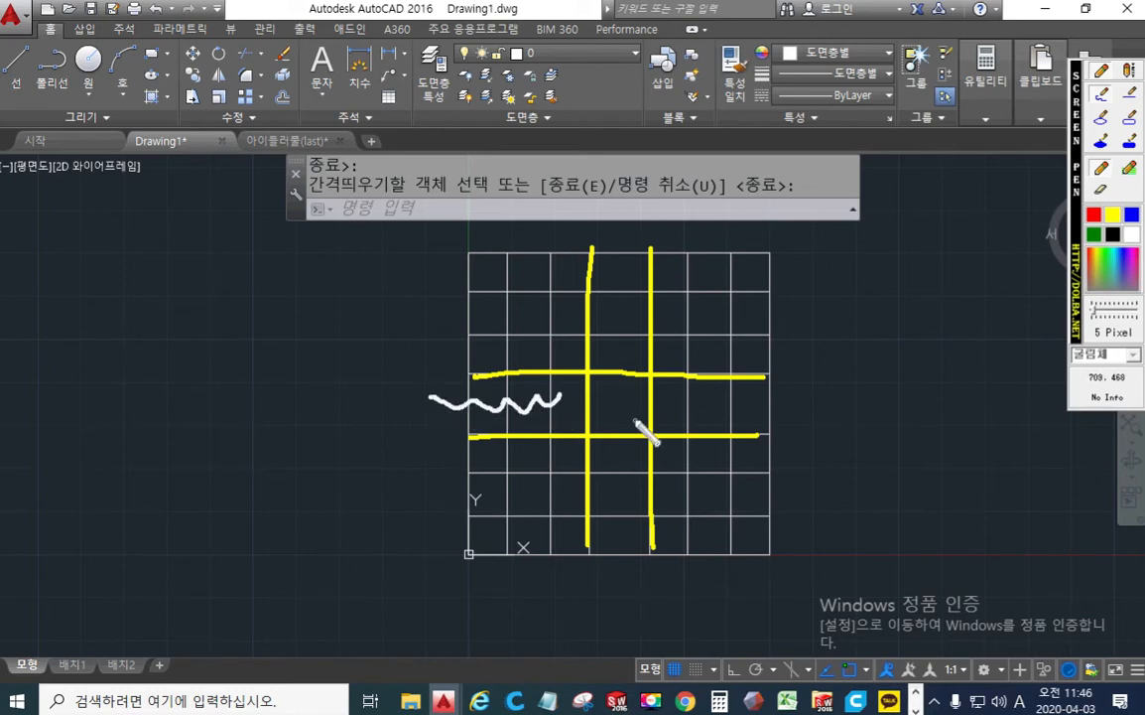
{"action": "left_click_drag", "start_coordinate": [513, 409], "coordinate": [452, 402]}
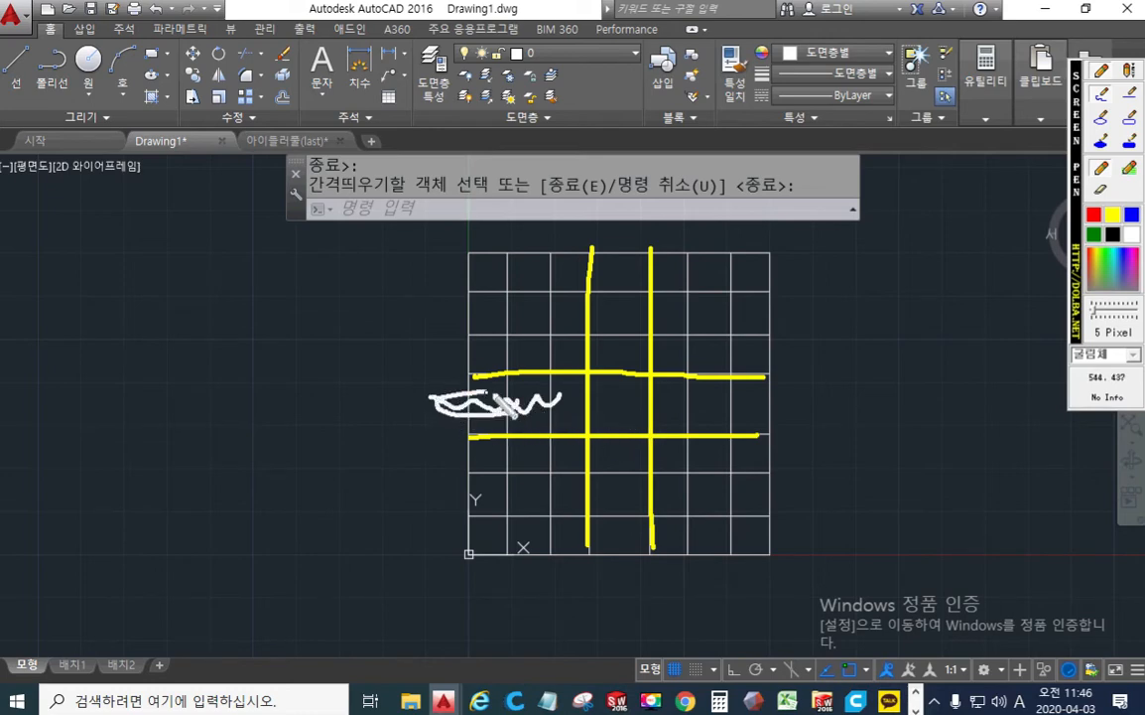
{"action": "mouse_move", "coordinate": [772, 407]}
{"action": "left_mouse_down"}
{"action": "mouse_move", "coordinate": [715, 401]}
{"action": "mouse_move", "coordinate": [792, 406]}
{"action": "left_mouse_up"}
{"action": "mouse_move", "coordinate": [624, 248]}
{"action": "left_mouse_down"}
{"action": "mouse_move", "coordinate": [609, 295]}
{"action": "mouse_move", "coordinate": [619, 238]}
{"action": "left_mouse_up"}
{"action": "mouse_move", "coordinate": [628, 562]}
{"action": "left_mouse_down"}
{"action": "mouse_move", "coordinate": [610, 516]}
{"action": "mouse_move", "coordinate": [629, 524]}
{"action": "mouse_move", "coordinate": [625, 576]}
{"action": "left_mouse_up"}
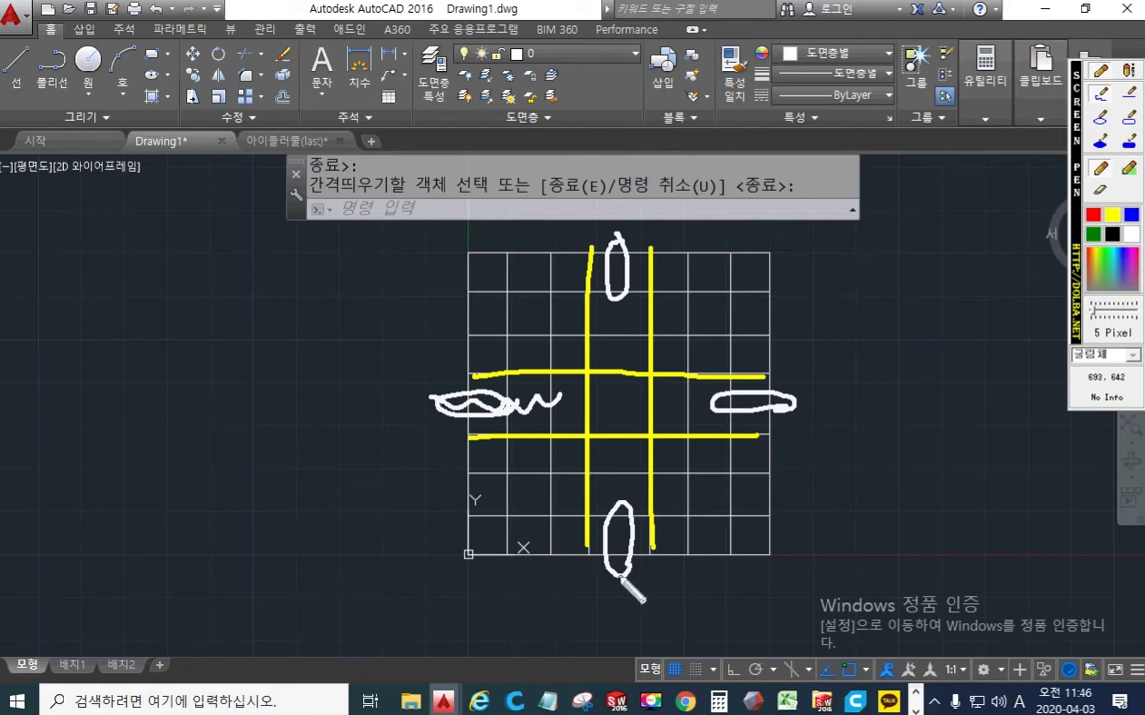
{"action": "key", "text": "Escape"}
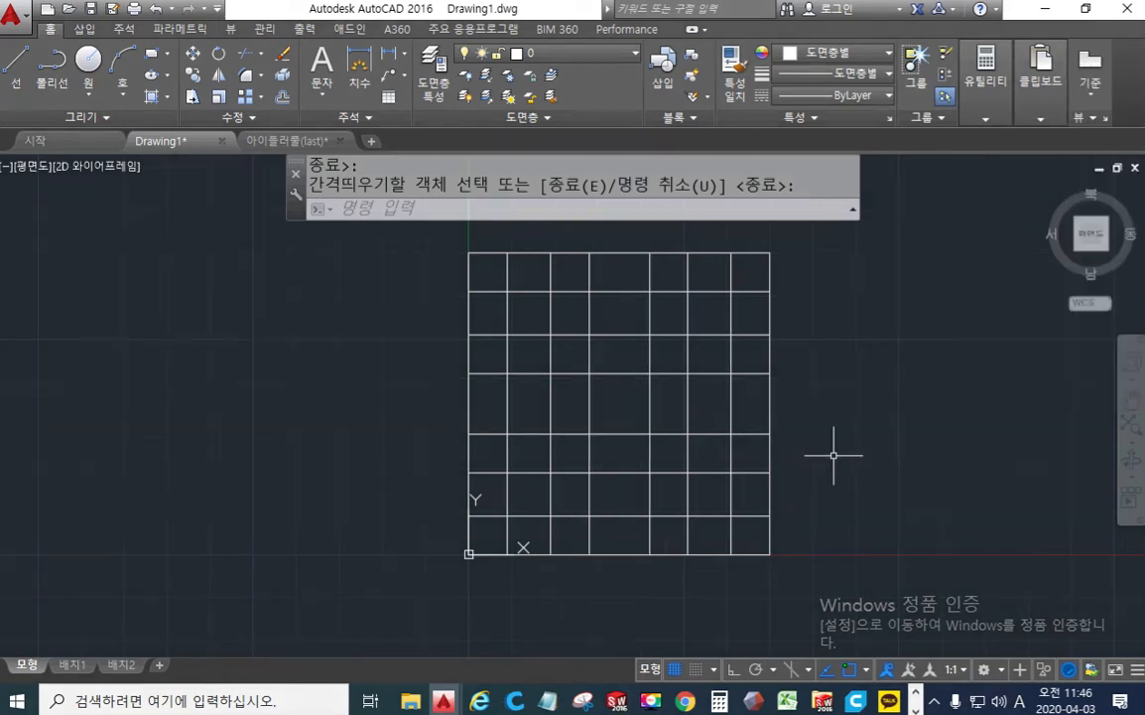
Step: Select the two middle vertical and two middle horizontal grid lines as the Trim cutting edges
{"action": "type", "text": "tr"}
{"action": "key", "text": "Return"}
{"action": "left_click", "coordinate": [663, 445]}
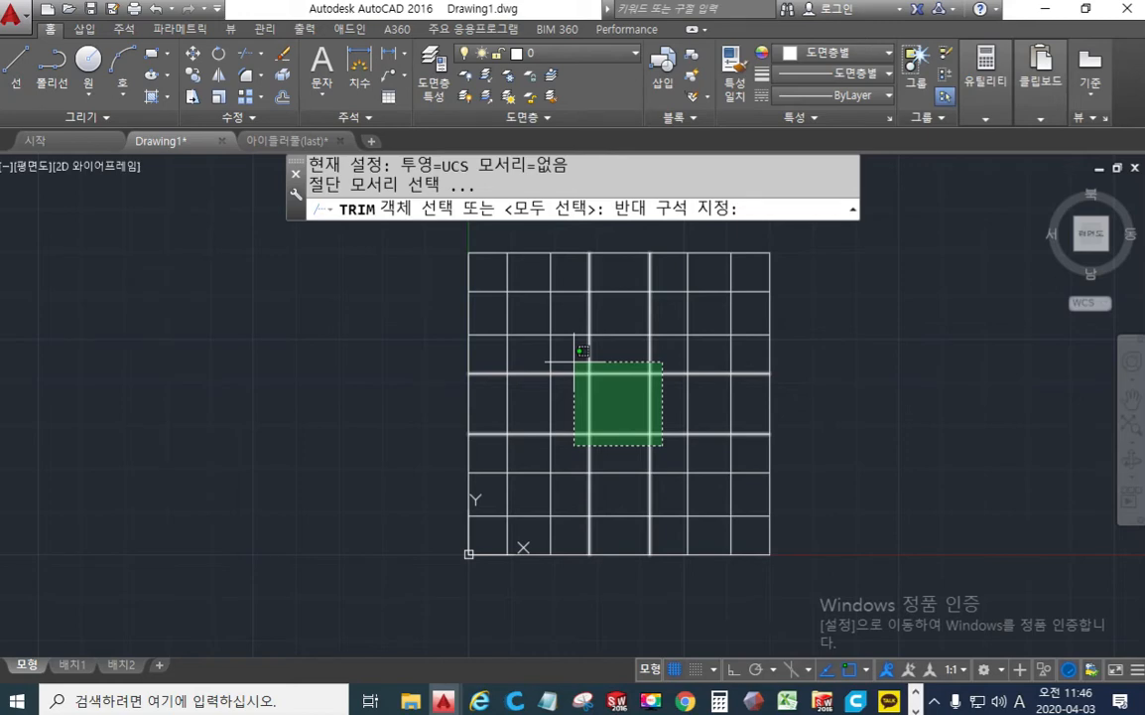
Step: Trim away the two outermost line segments at the middle of each grid side, using the four central lines as cutting edges
{"action": "left_click", "coordinate": [583, 351]}
{"action": "key", "text": "Return"}
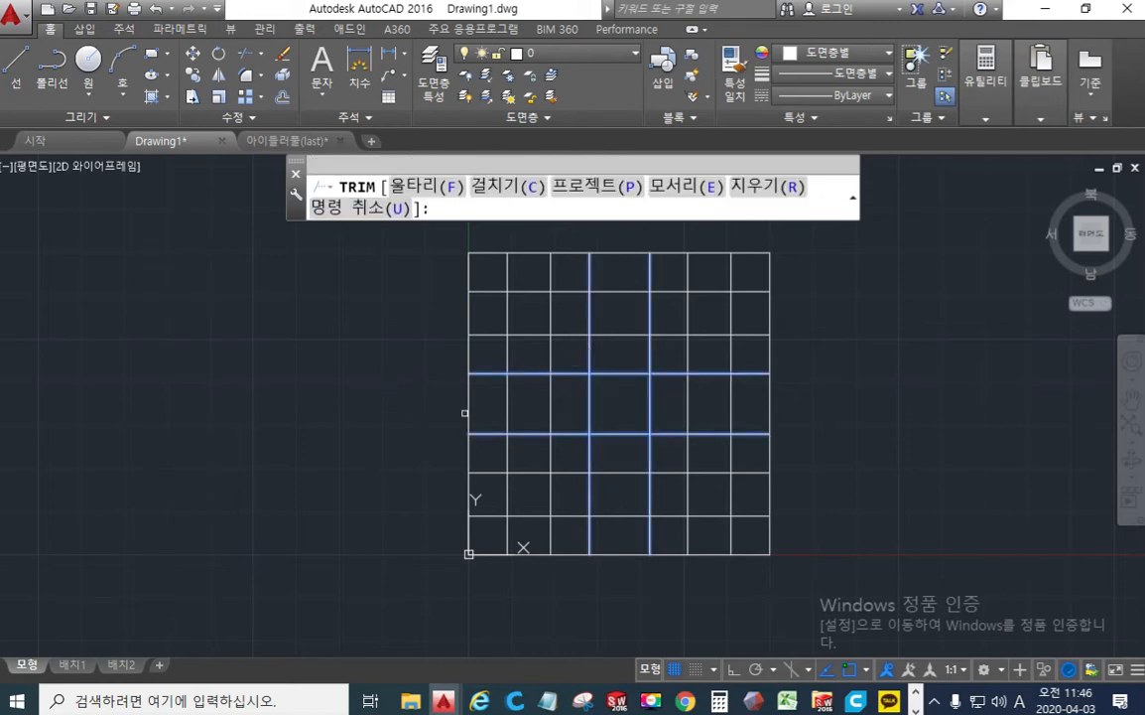
{"action": "left_click", "coordinate": [519, 409]}
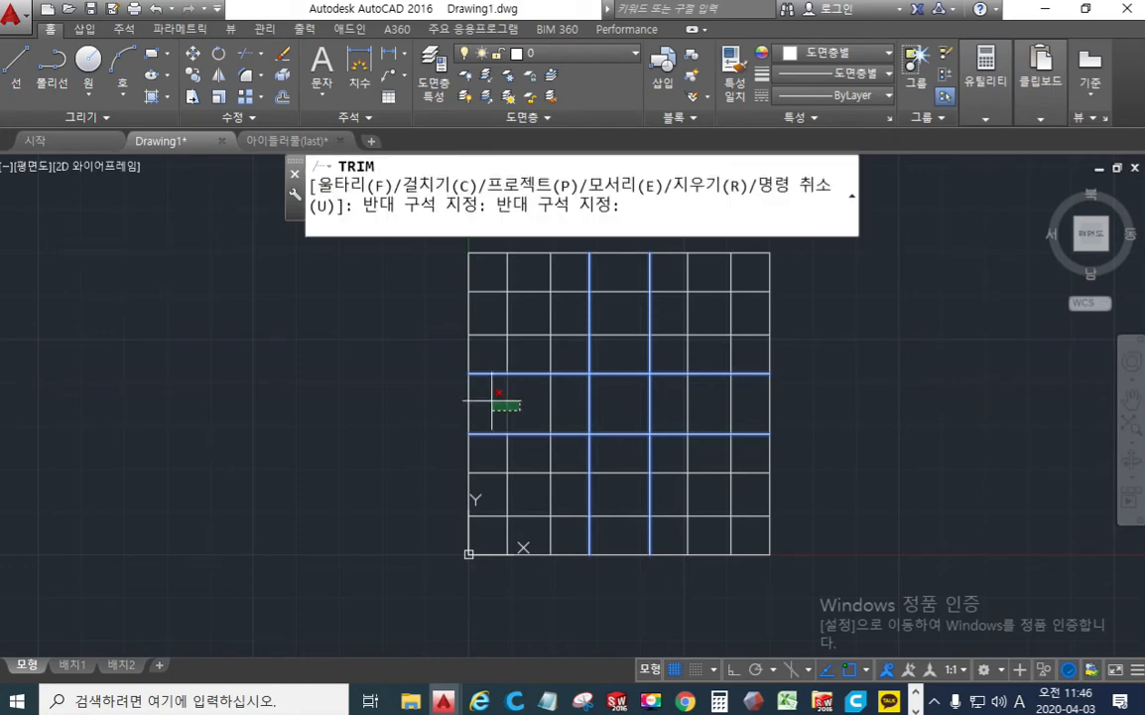
{"action": "left_click", "coordinate": [424, 392]}
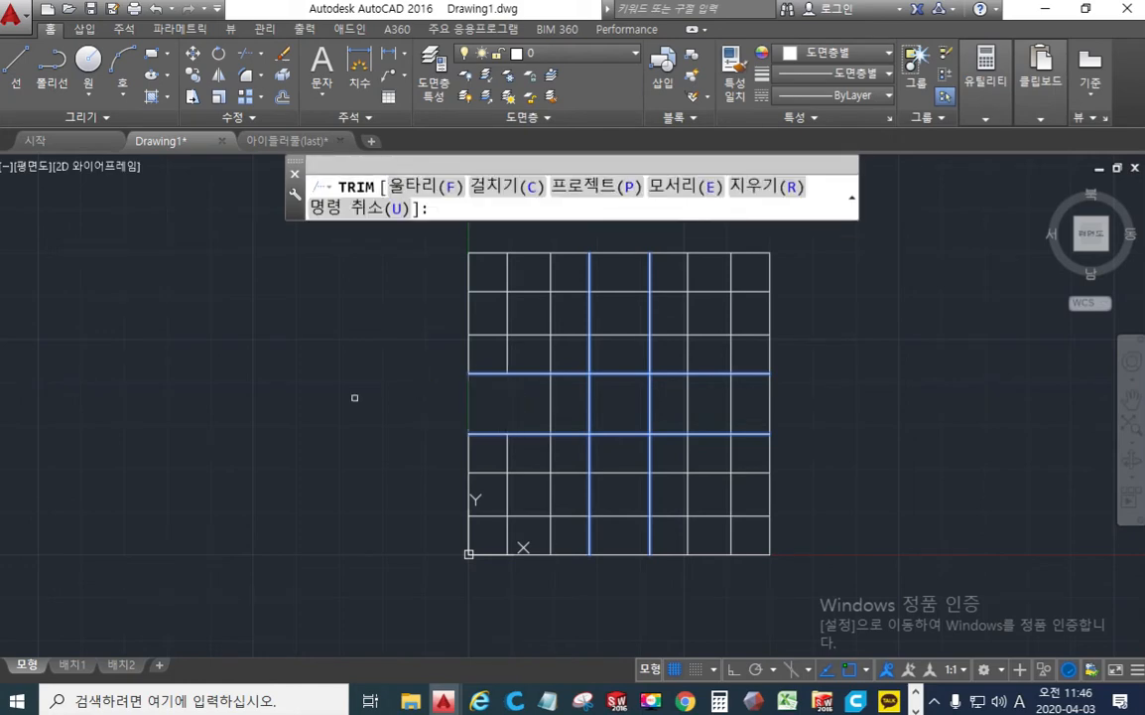
{"action": "left_click", "coordinate": [639, 574]}
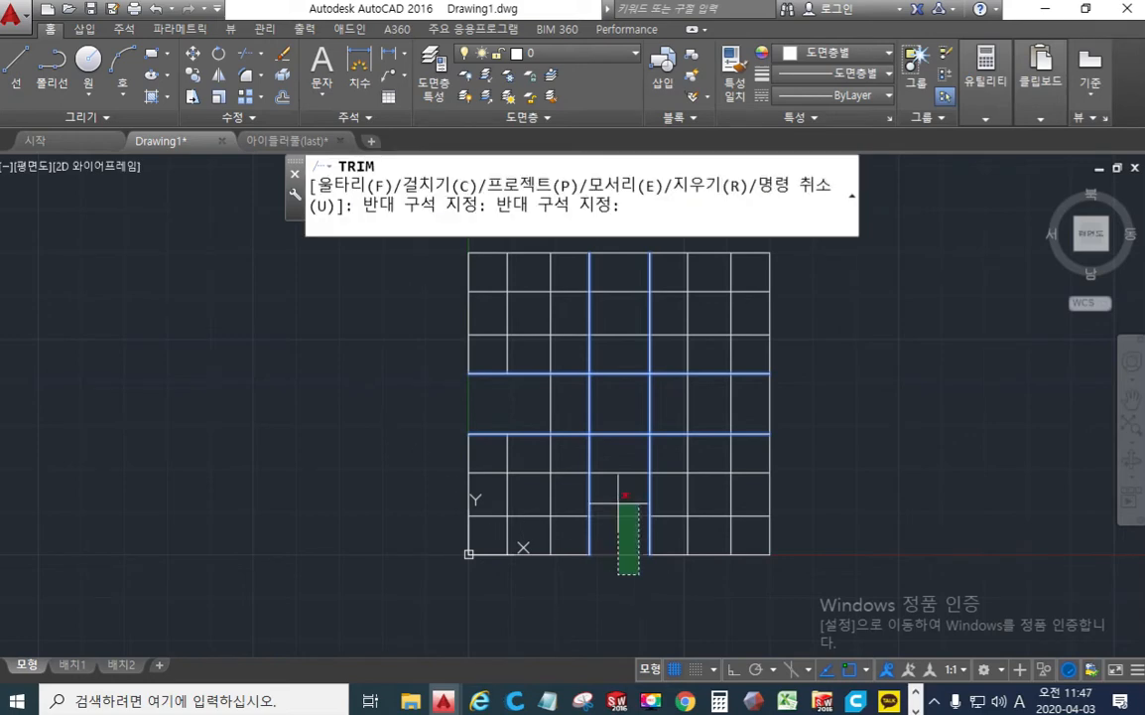
{"action": "left_click", "coordinate": [618, 503]}
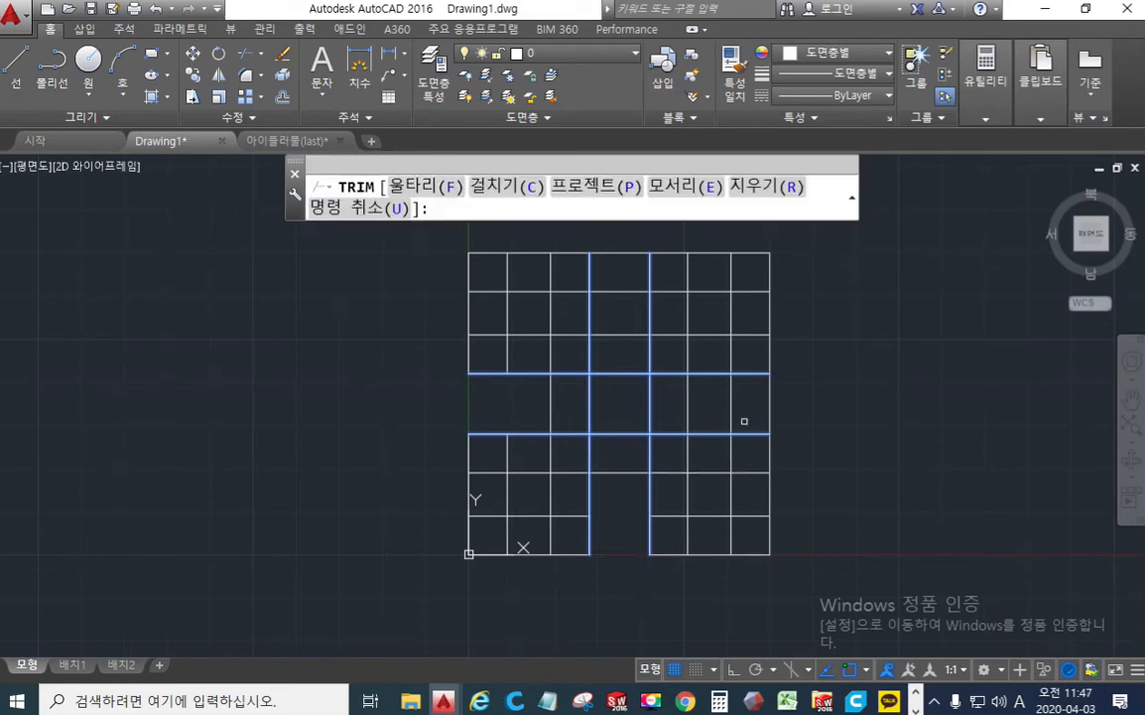
{"action": "left_click", "coordinate": [787, 408]}
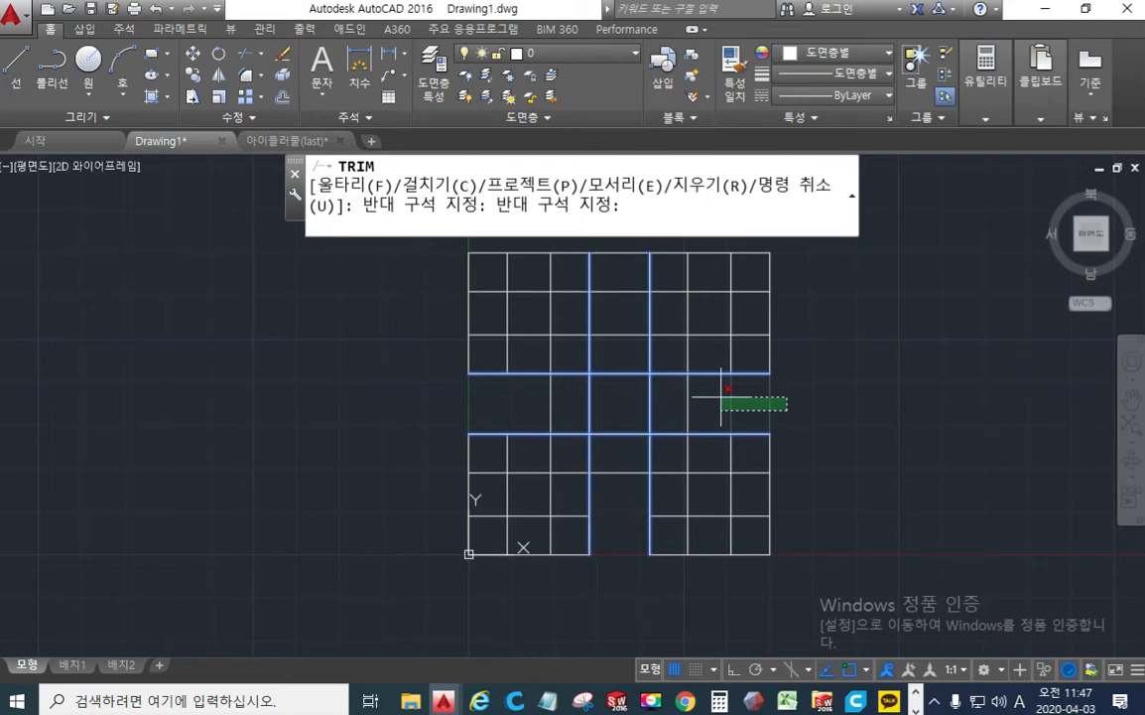
{"action": "left_click", "coordinate": [721, 396]}
{"action": "left_click", "coordinate": [627, 300]}
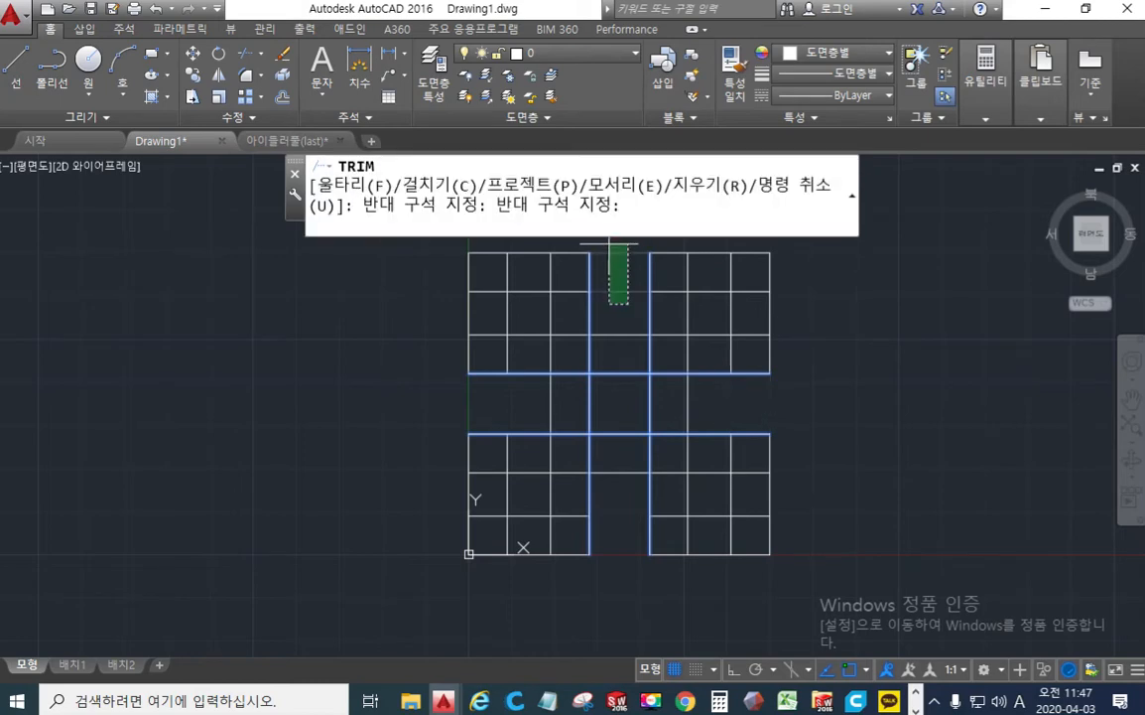
{"action": "left_click", "coordinate": [607, 242]}
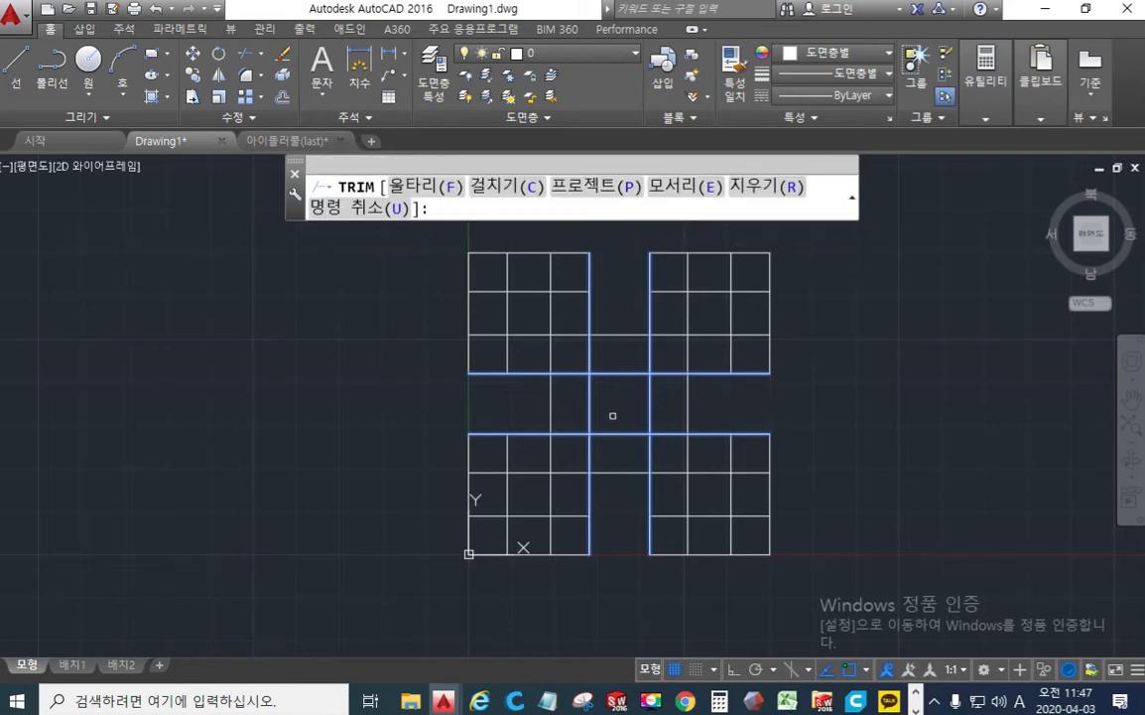
{"action": "key", "text": "Return"}
Step: Try trimming the first vertical in the top row and both horizontals in the left column of the lower-left 3×3 block
{"action": "middle_click_drag", "start_coordinate": [409, 434], "coordinate": [530, 353]}
{"action": "scroll", "coordinate": [631, 380], "scroll_direction": "up", "scroll_amount": 4}
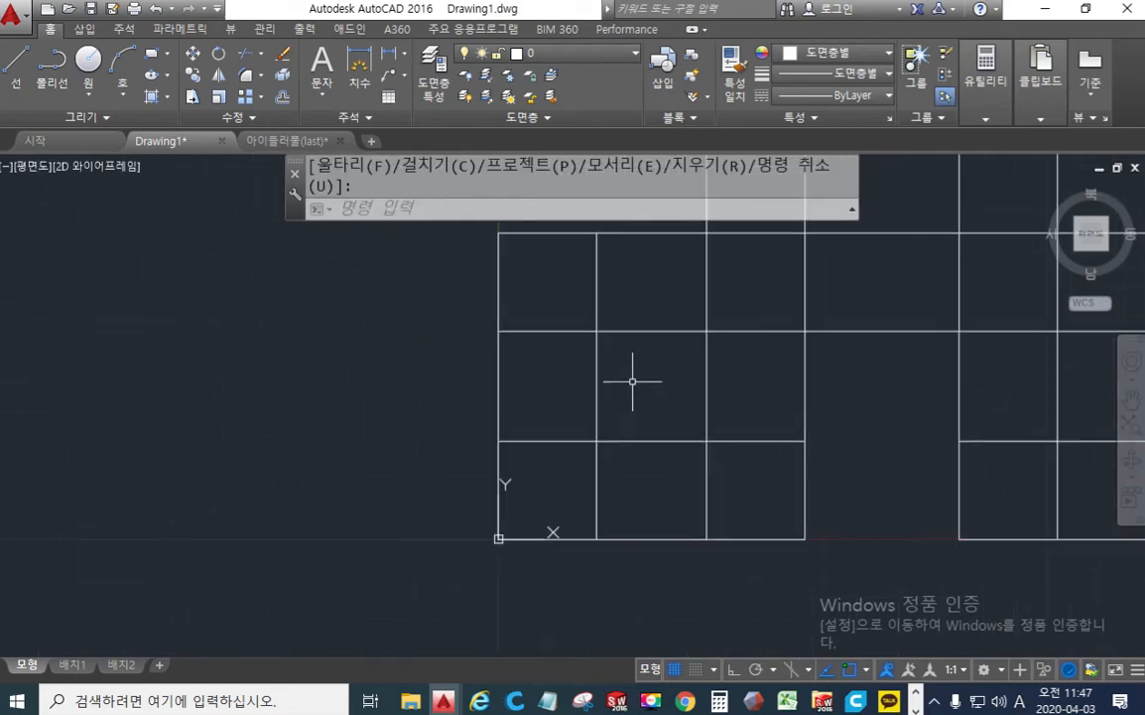
{"action": "middle_click_drag", "start_coordinate": [710, 338], "coordinate": [694, 365]}
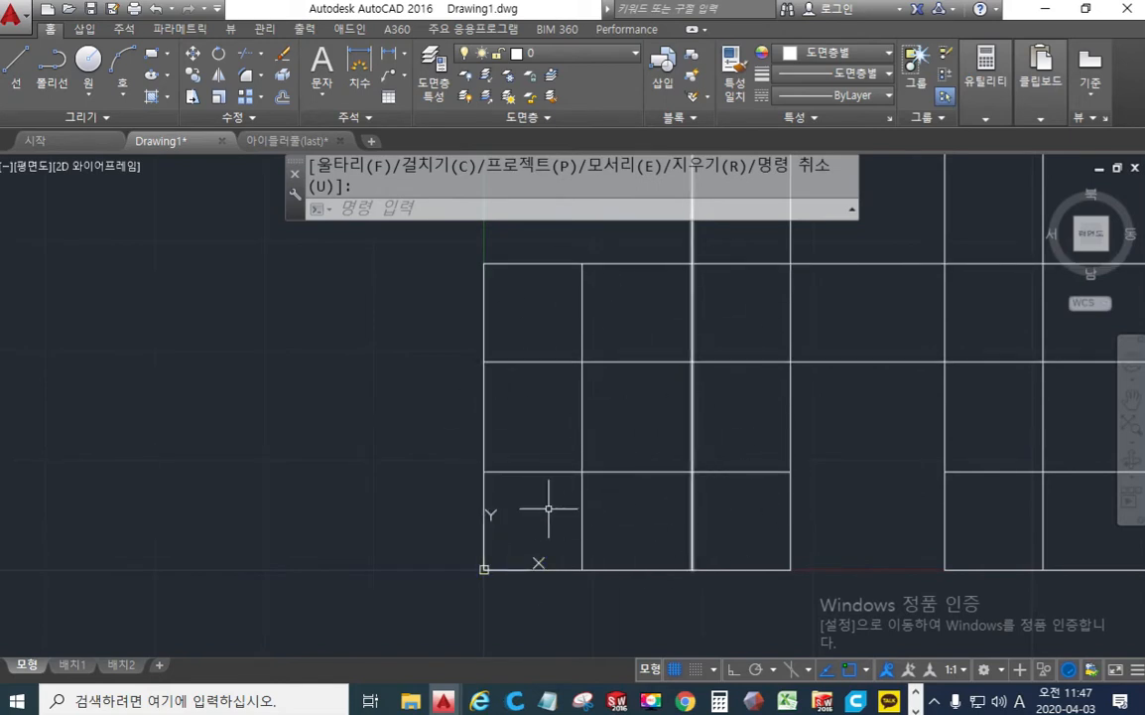
{"action": "middle_click_drag", "start_coordinate": [704, 520], "coordinate": [621, 527]}
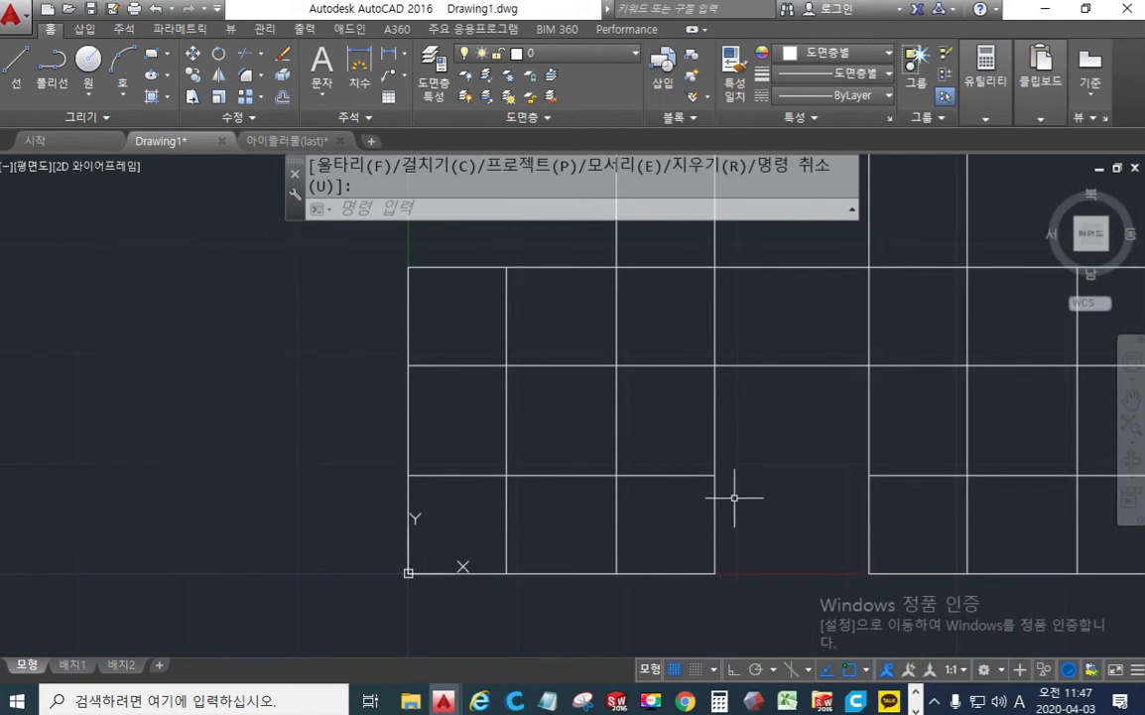
{"action": "key", "text": "space"}
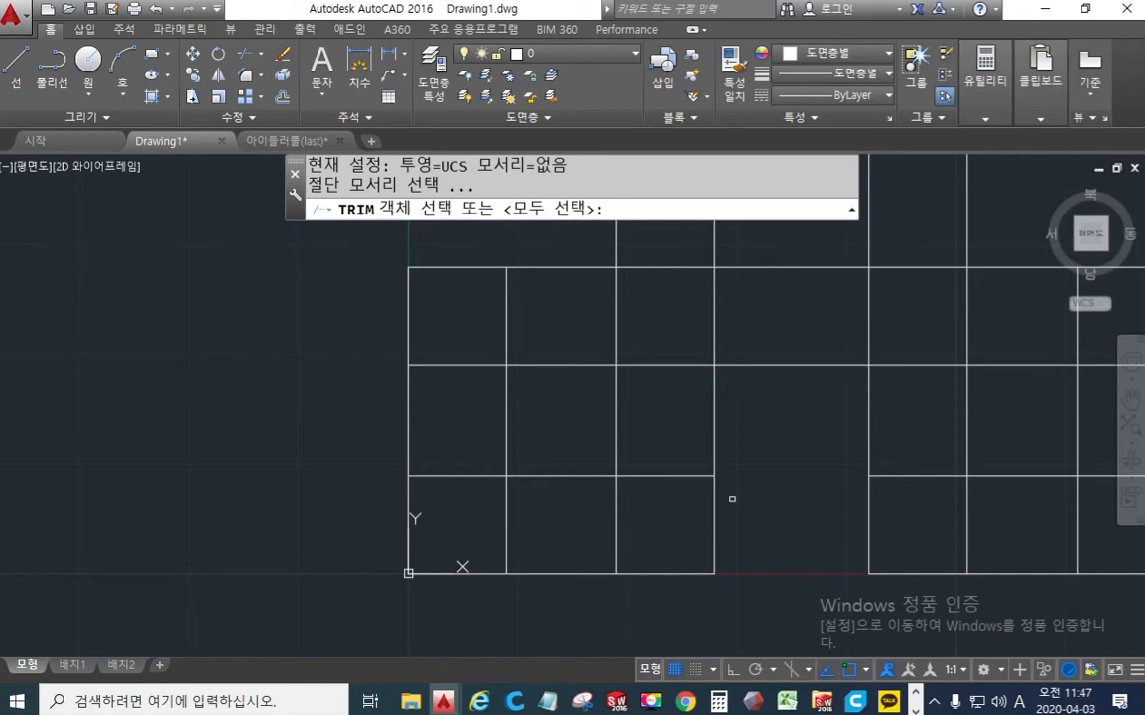
{"action": "left_click", "coordinate": [816, 596]}
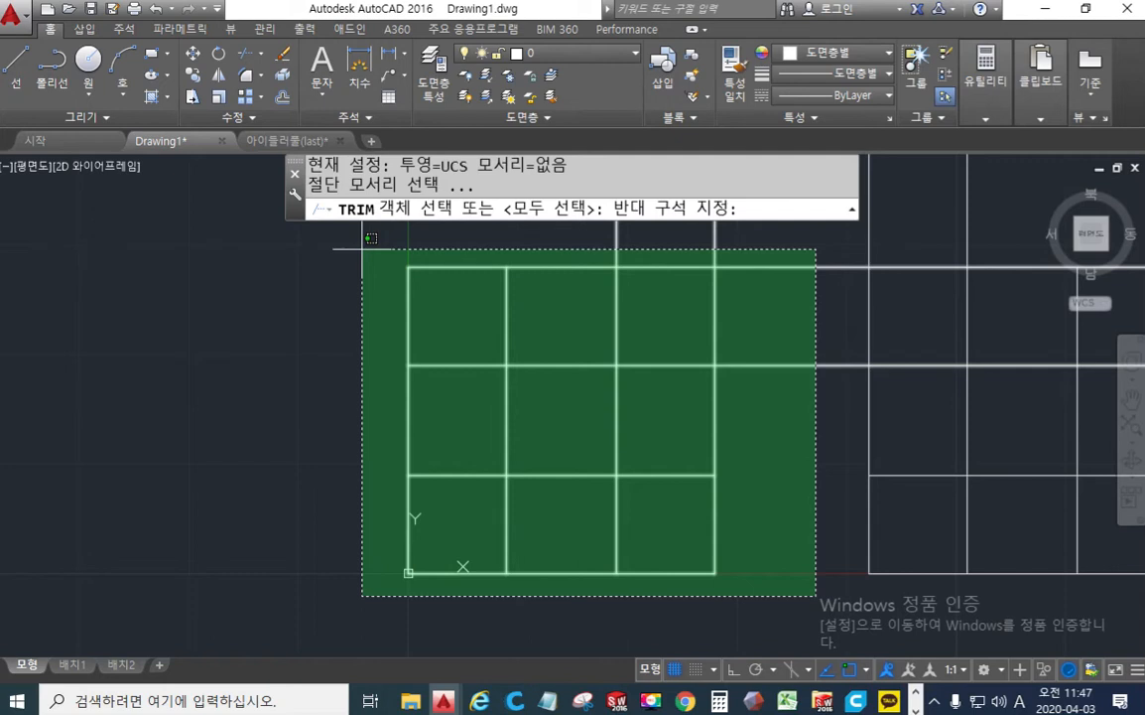
{"action": "left_click", "coordinate": [362, 249]}
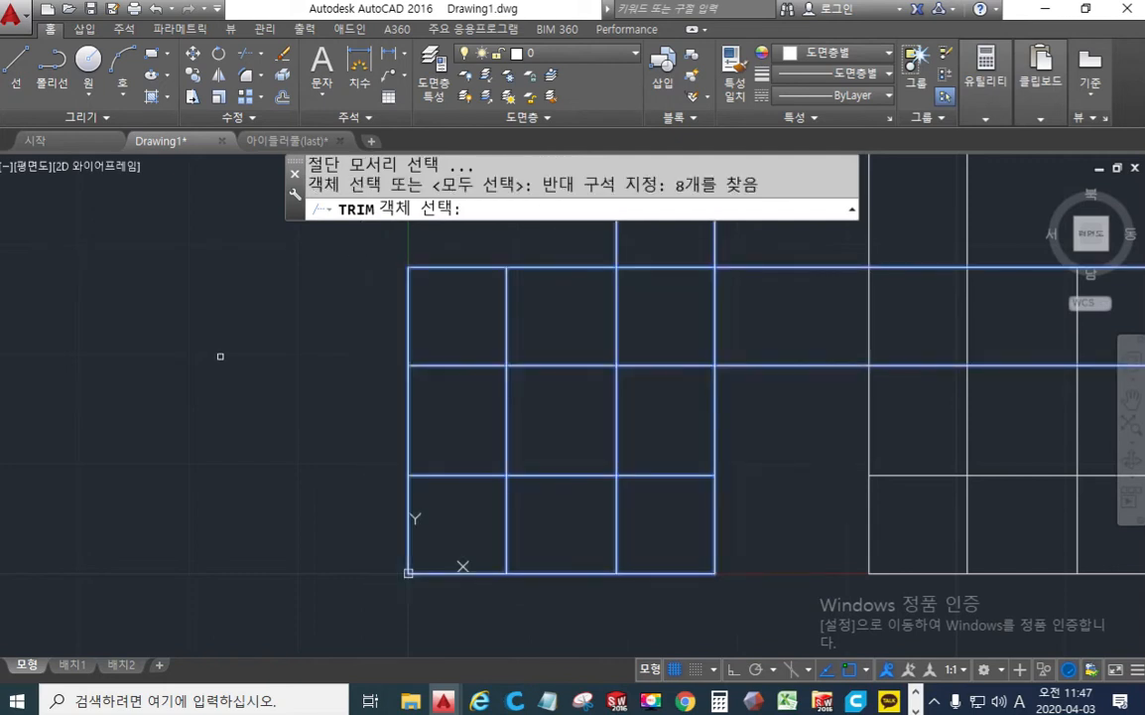
{"action": "key", "text": "Return"}
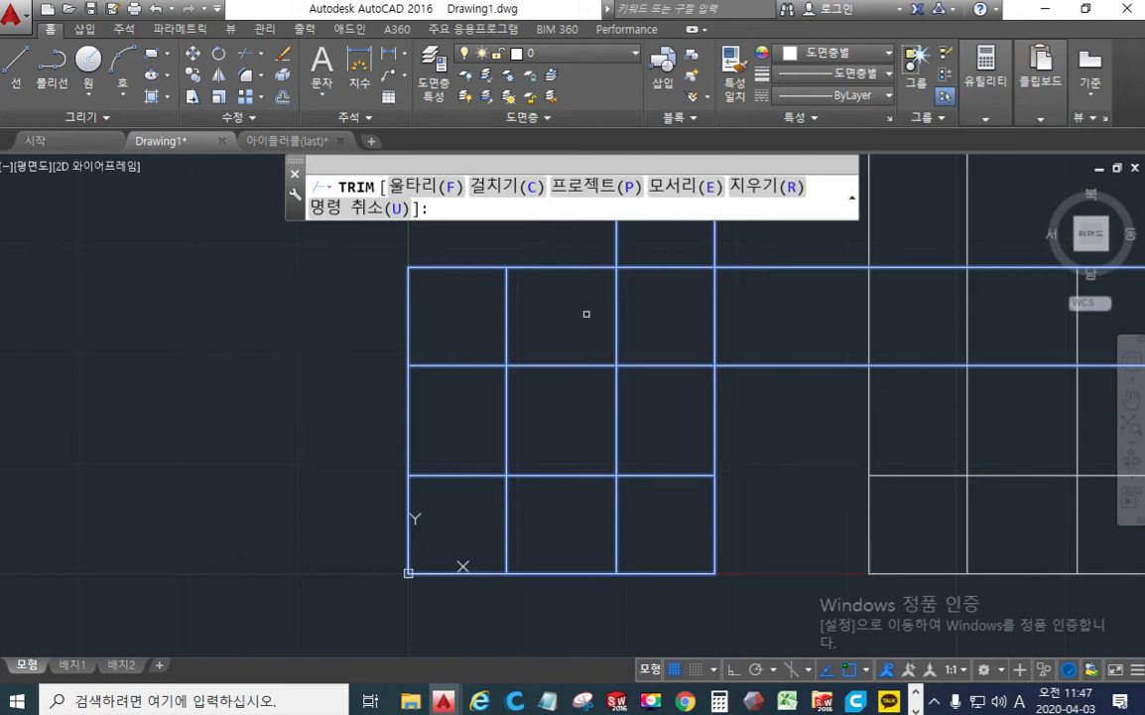
{"action": "left_click", "coordinate": [579, 327]}
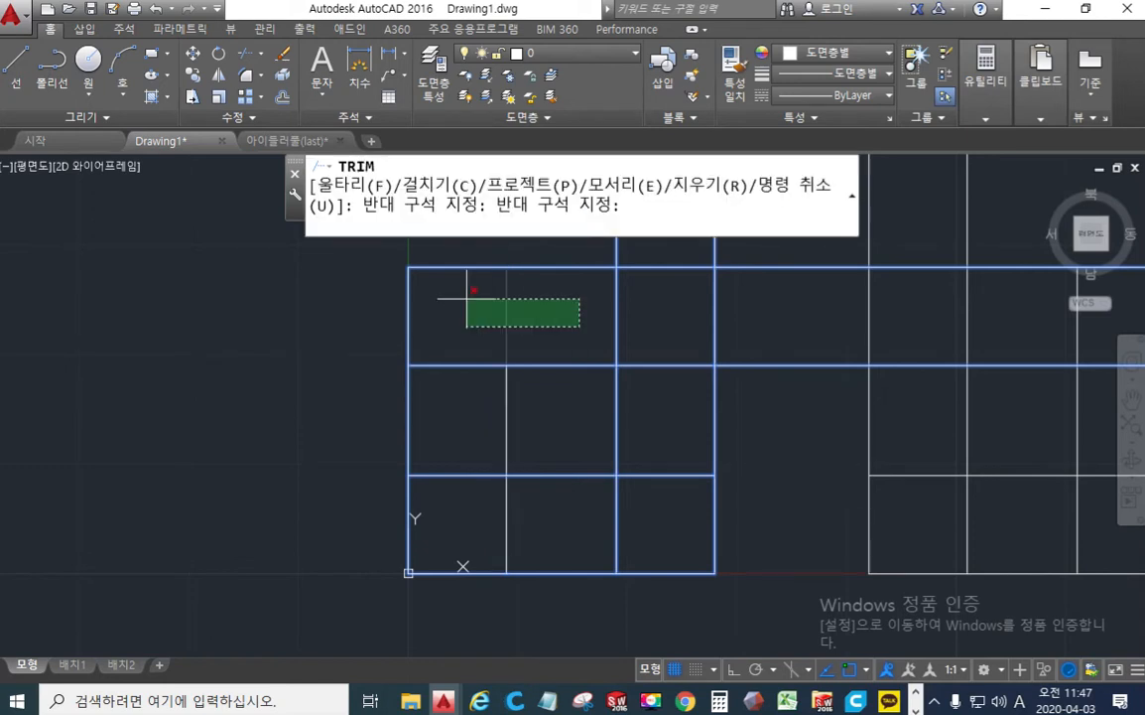
{"action": "left_click", "coordinate": [467, 297]}
{"action": "left_click", "coordinate": [480, 321]}
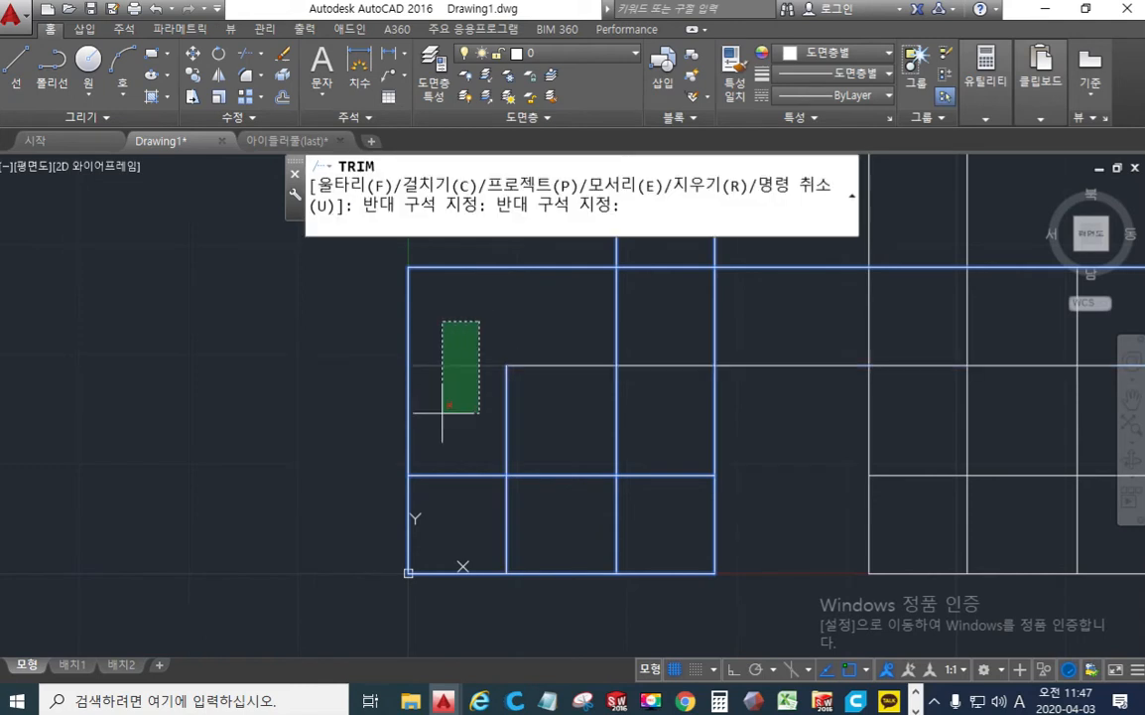
{"action": "left_click", "coordinate": [422, 537]}
Step: Try trimming the lower-left block's bottom-row verticals and right-column horizontals, including the block's top edge, and undo the whole trim
{"action": "left_click", "coordinate": [463, 509]}
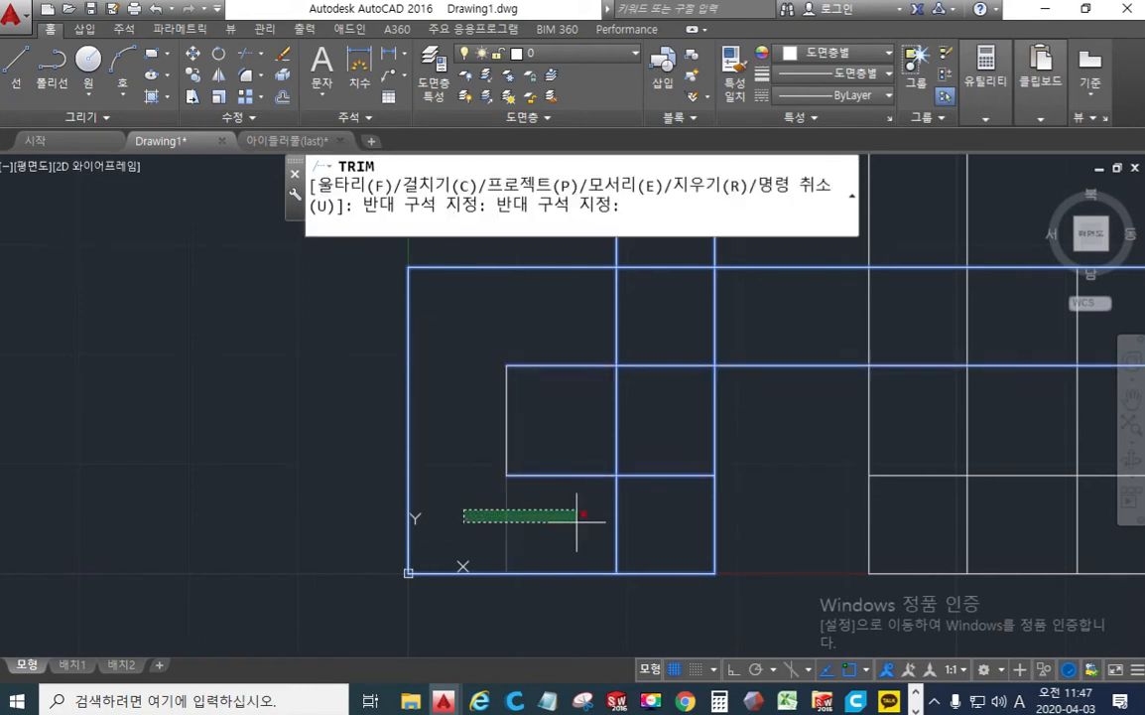
{"action": "left_click", "coordinate": [663, 522]}
{"action": "left_click", "coordinate": [674, 527]}
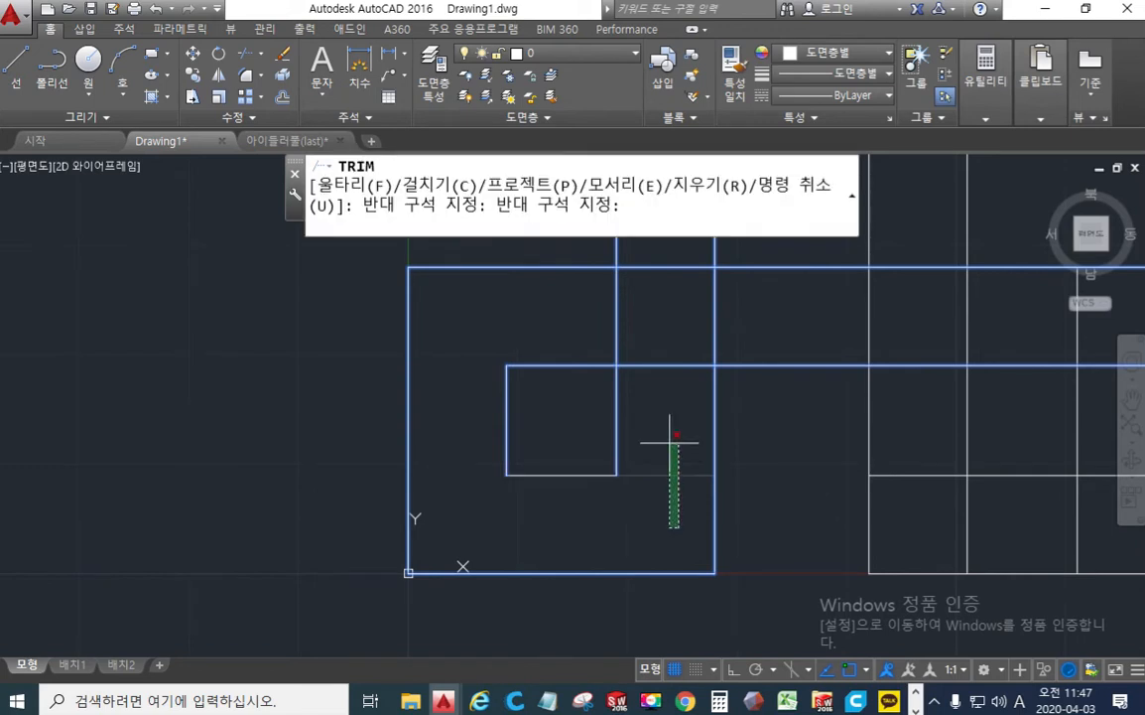
{"action": "left_click", "coordinate": [660, 256]}
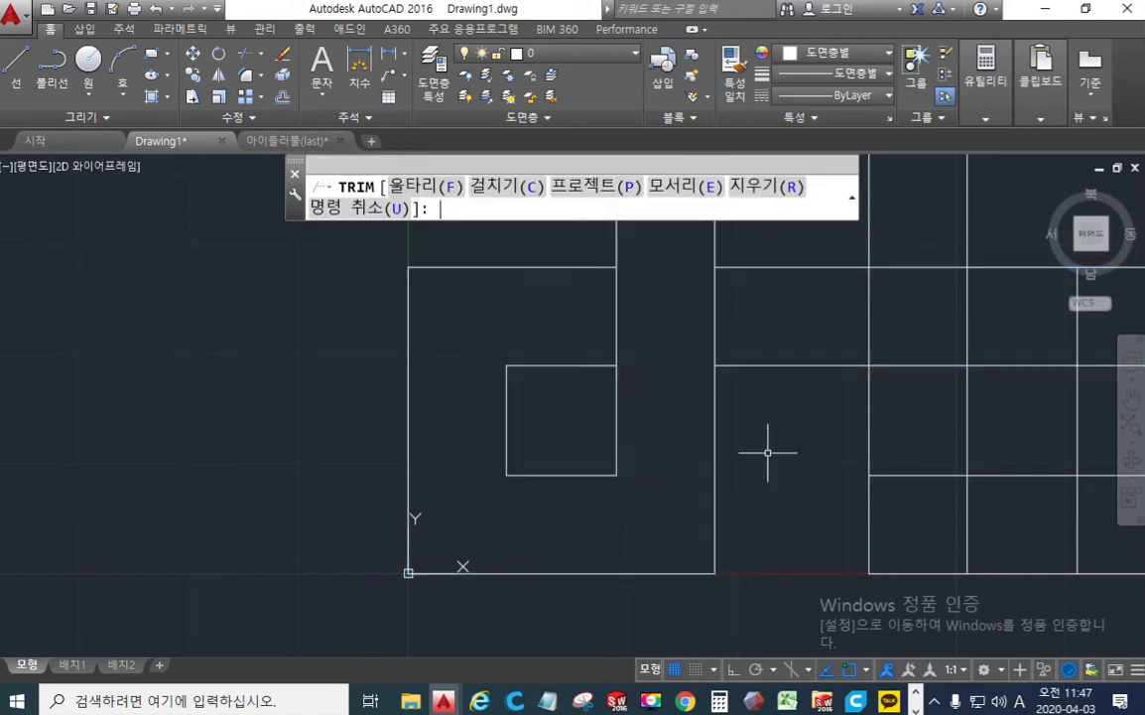
{"action": "key", "text": "Return"}
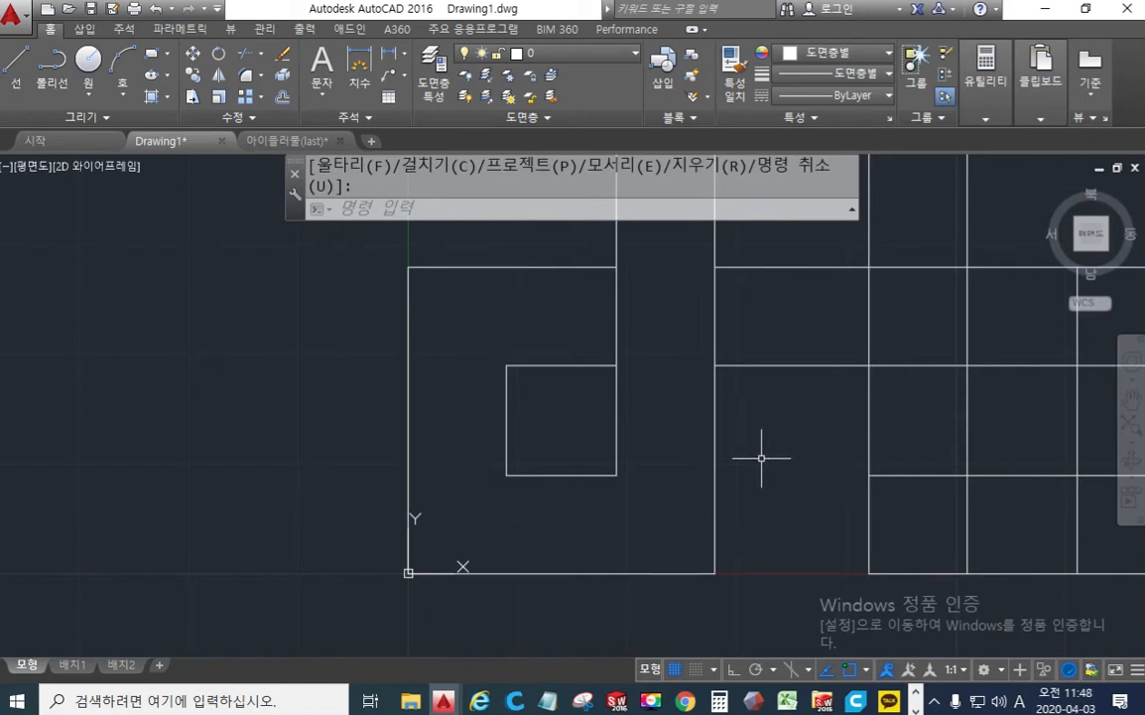
{"action": "key", "text": "ctrl+z"}
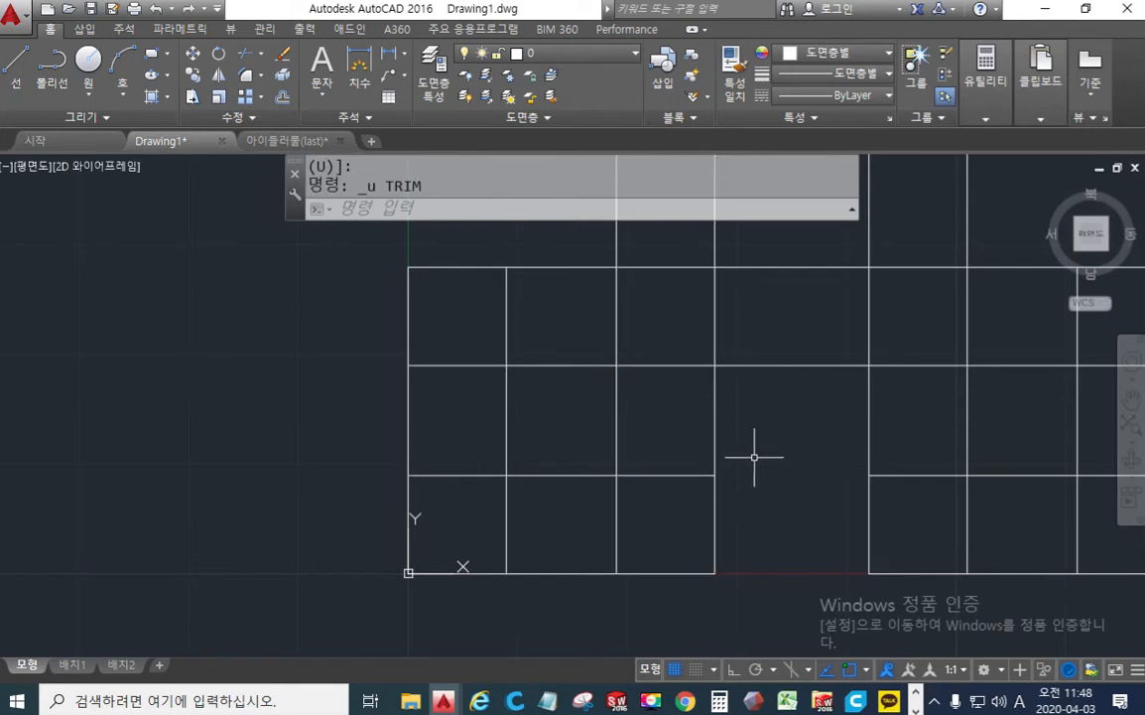
Step: Using all lower-left 3×3 block lines as cutting edges, trim the first top-row vertical segment and both inner horizontals in the left column
{"action": "type", "text": "tr"}
{"action": "key", "text": "Return"}
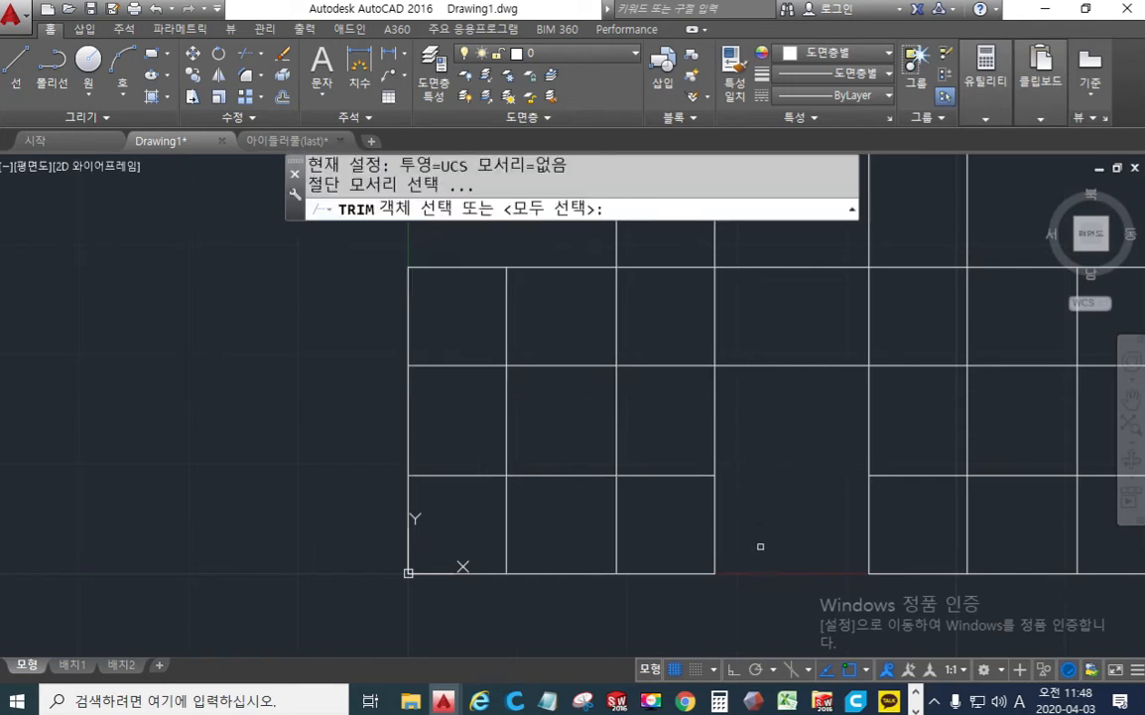
{"action": "left_click", "coordinate": [745, 601]}
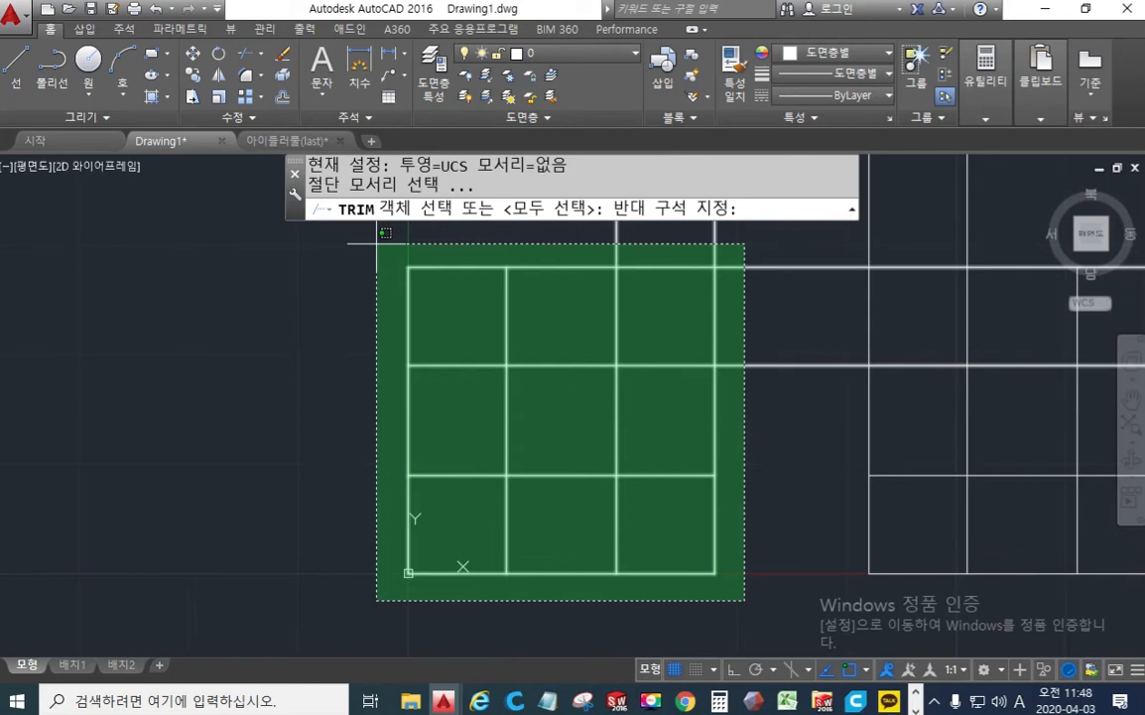
{"action": "middle_click_drag", "start_coordinate": [385, 233], "coordinate": [339, 261]}
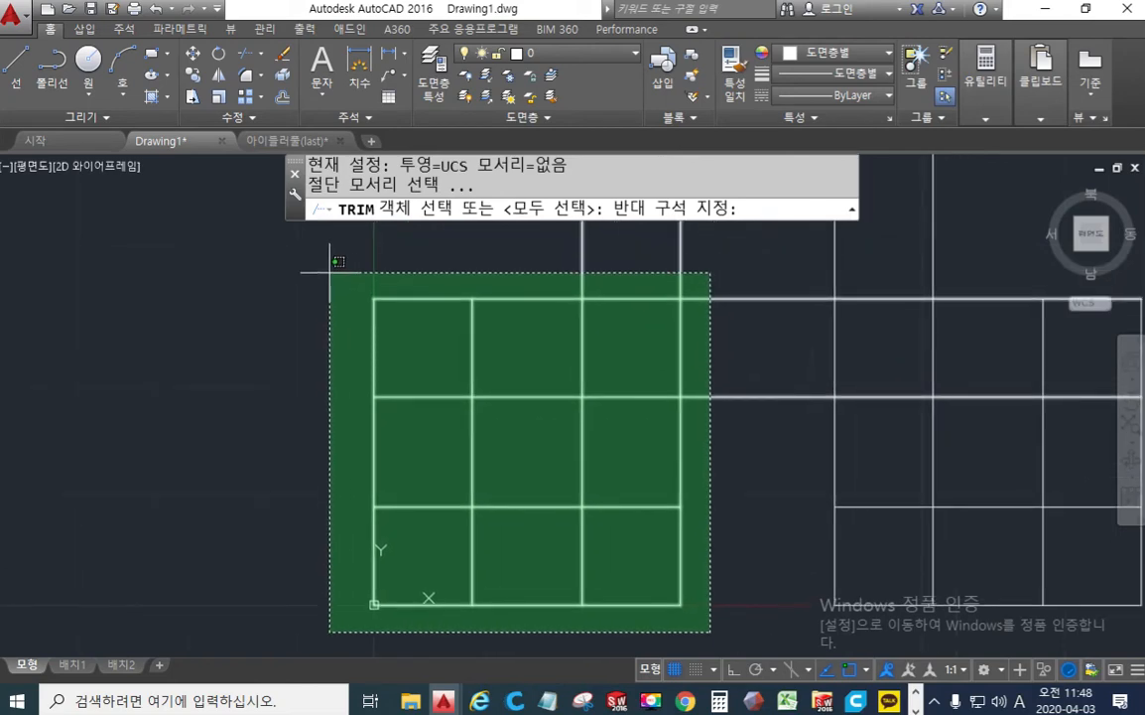
{"action": "left_click", "coordinate": [331, 271]}
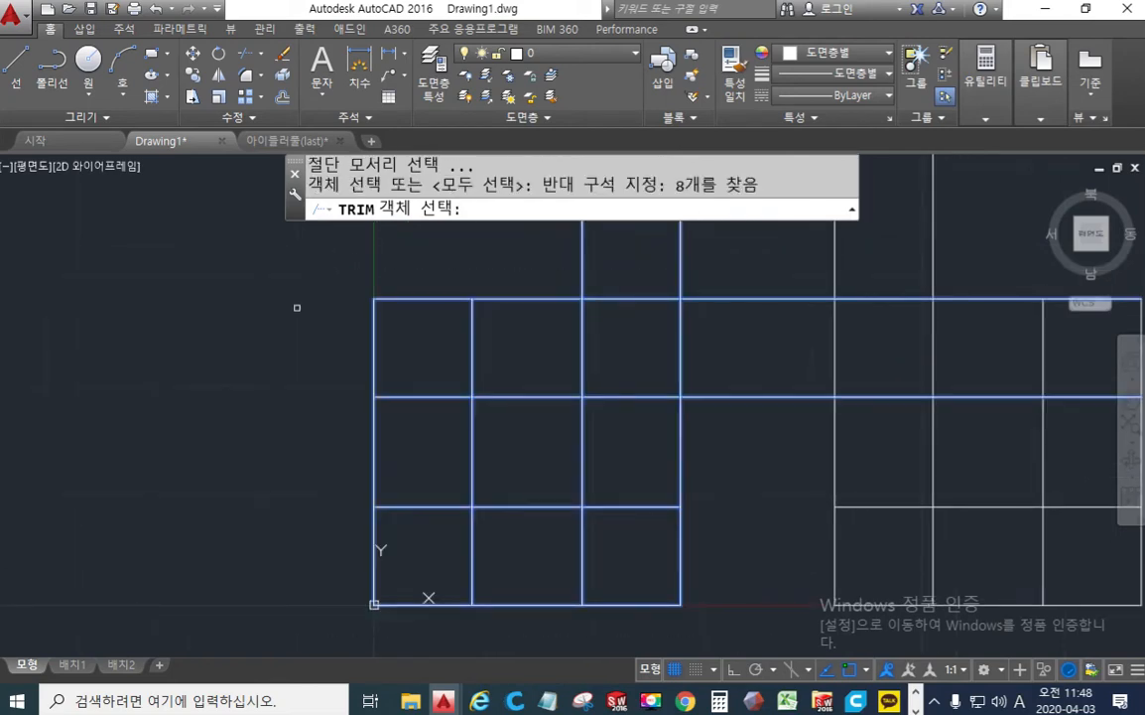
{"action": "key", "text": "Return"}
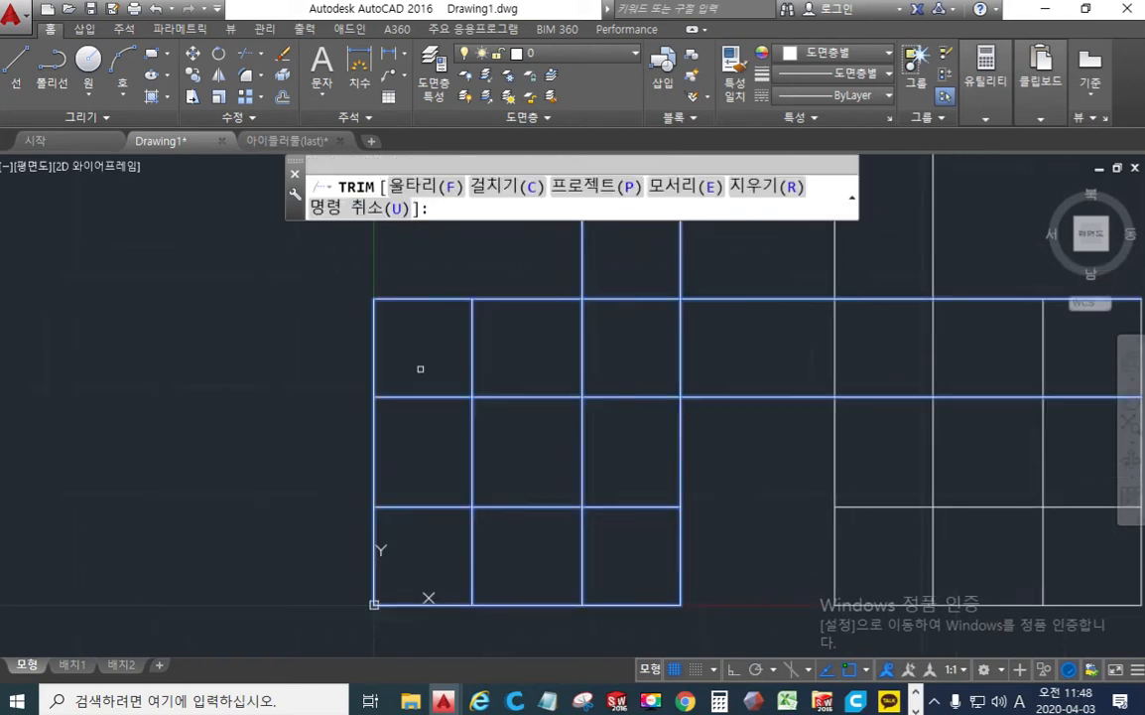
{"action": "left_click", "coordinate": [533, 358]}
{"action": "left_click", "coordinate": [436, 335]}
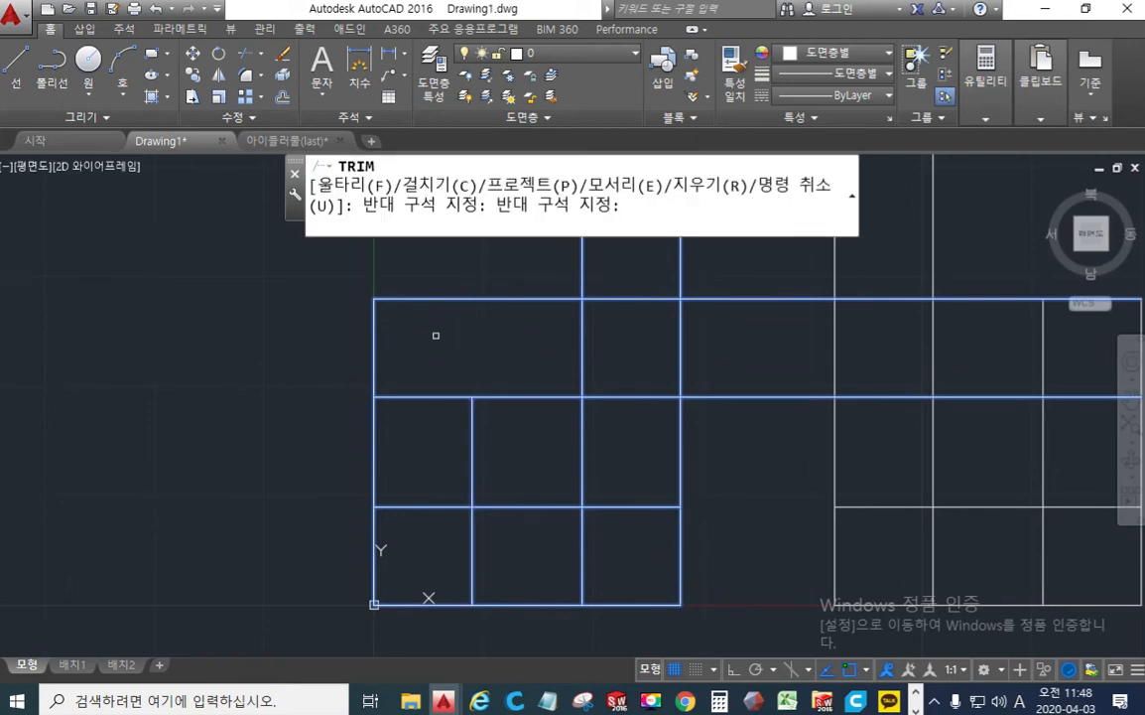
{"action": "left_click", "coordinate": [415, 340]}
{"action": "left_click", "coordinate": [412, 548]}
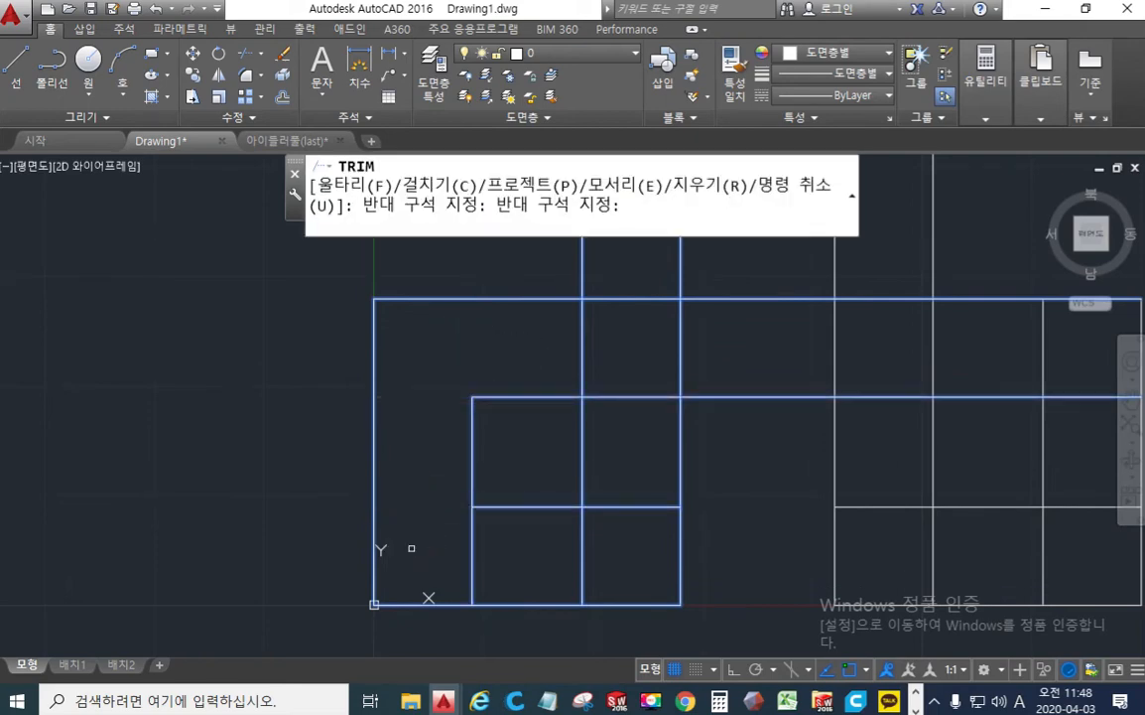
Step: Trim the lower-left block's two inner verticals in the bottom row and the right-column horizontals up through the top edge
{"action": "left_click", "coordinate": [430, 548]}
{"action": "left_click", "coordinate": [631, 554]}
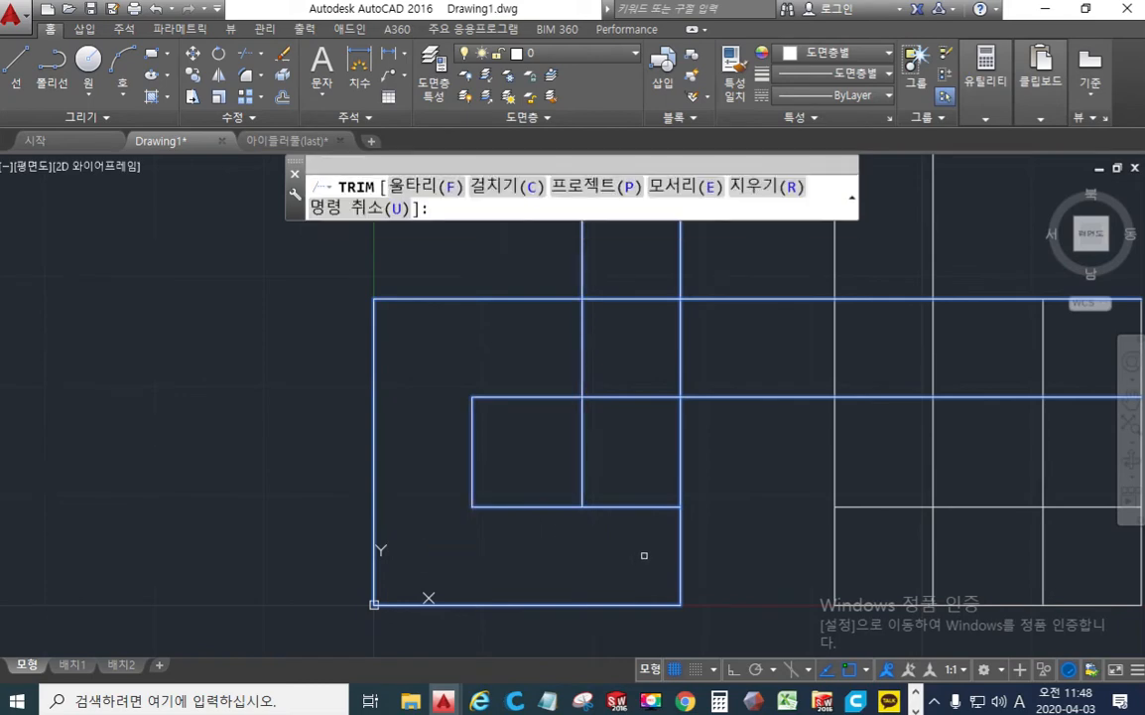
{"action": "left_click", "coordinate": [644, 555]}
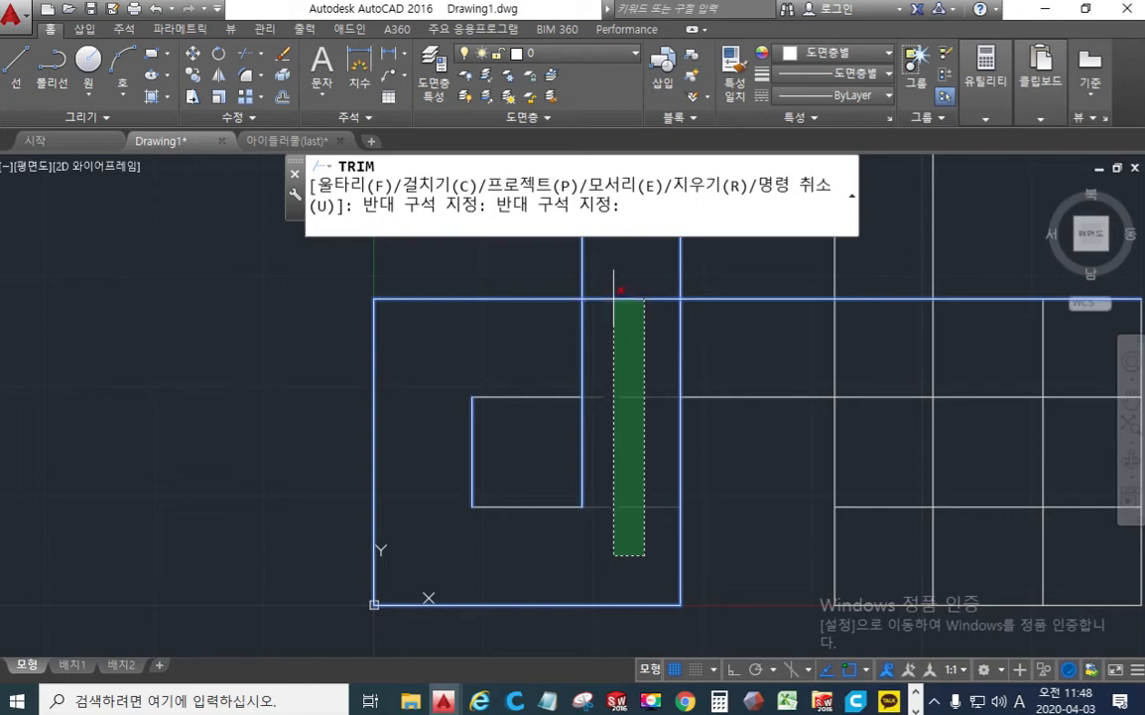
{"action": "left_click", "coordinate": [619, 279]}
{"action": "key", "text": "Return"}
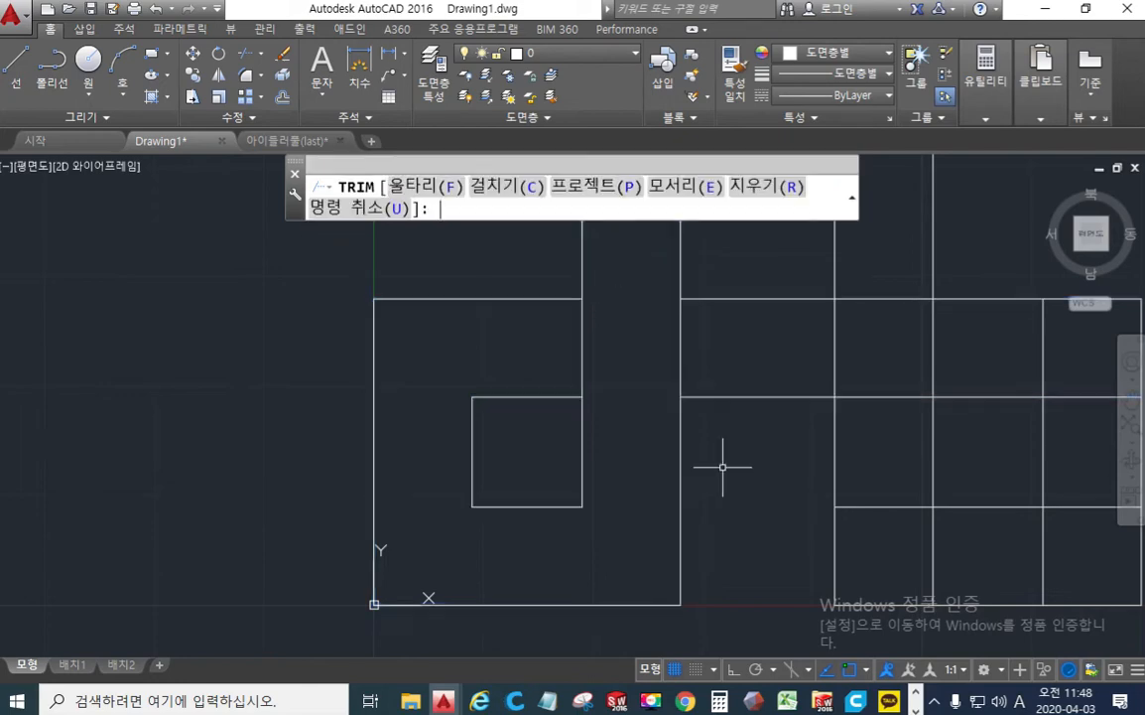
Step: Using all lower-right 3×3 block lines as cutting edges, trim the left column's lower horizontal and both inner verticals in the bottom row
{"action": "mouse_move", "coordinate": [933, 481]}
{"action": "middle_mouse_down"}
{"action": "mouse_move", "coordinate": [818, 493]}
{"action": "mouse_move", "coordinate": [613, 484]}
{"action": "middle_mouse_up"}
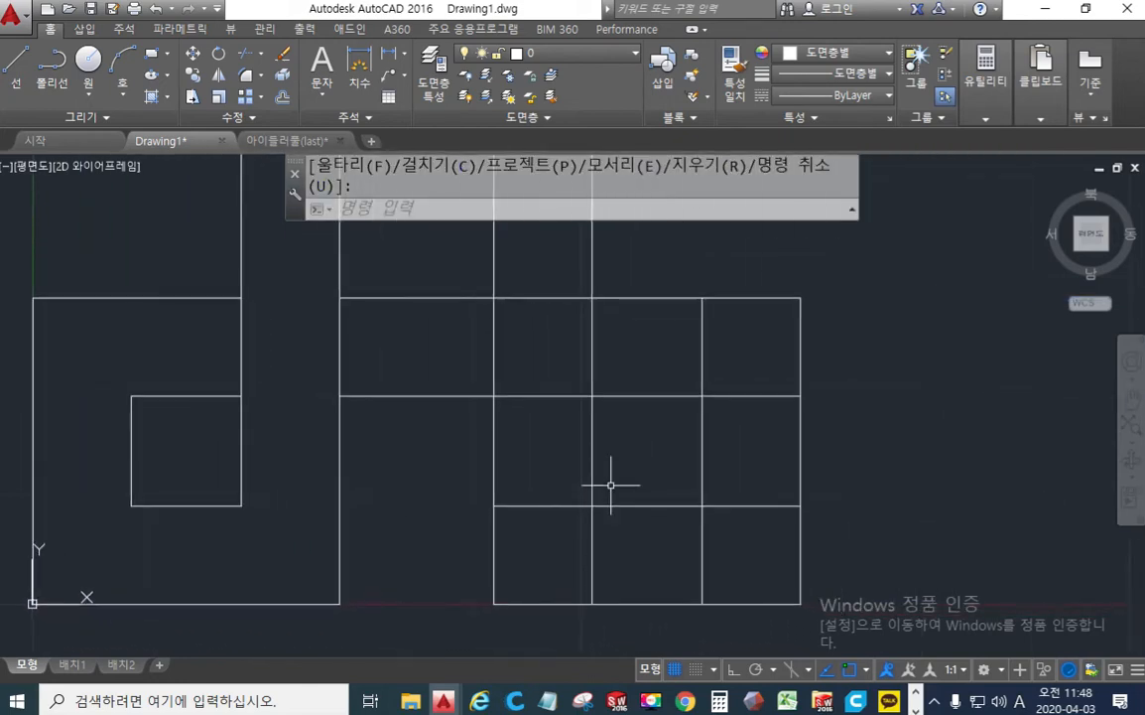
{"action": "key", "text": "Return"}
{"action": "left_click", "coordinate": [819, 624]}
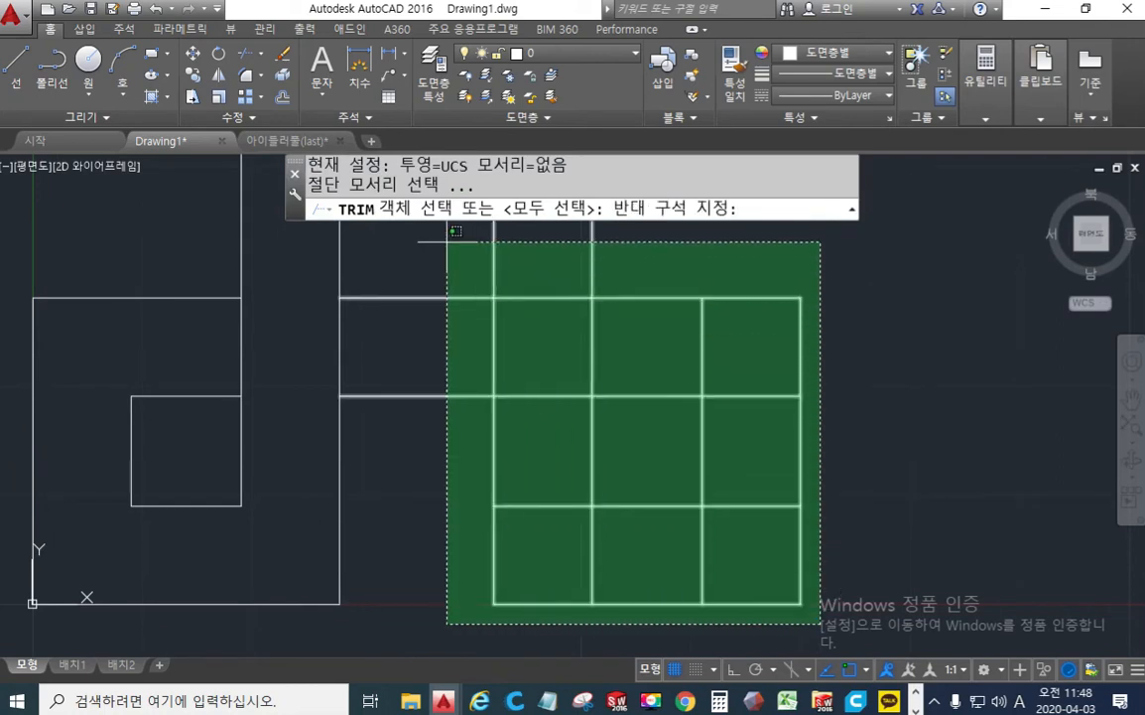
{"action": "left_click", "coordinate": [449, 239]}
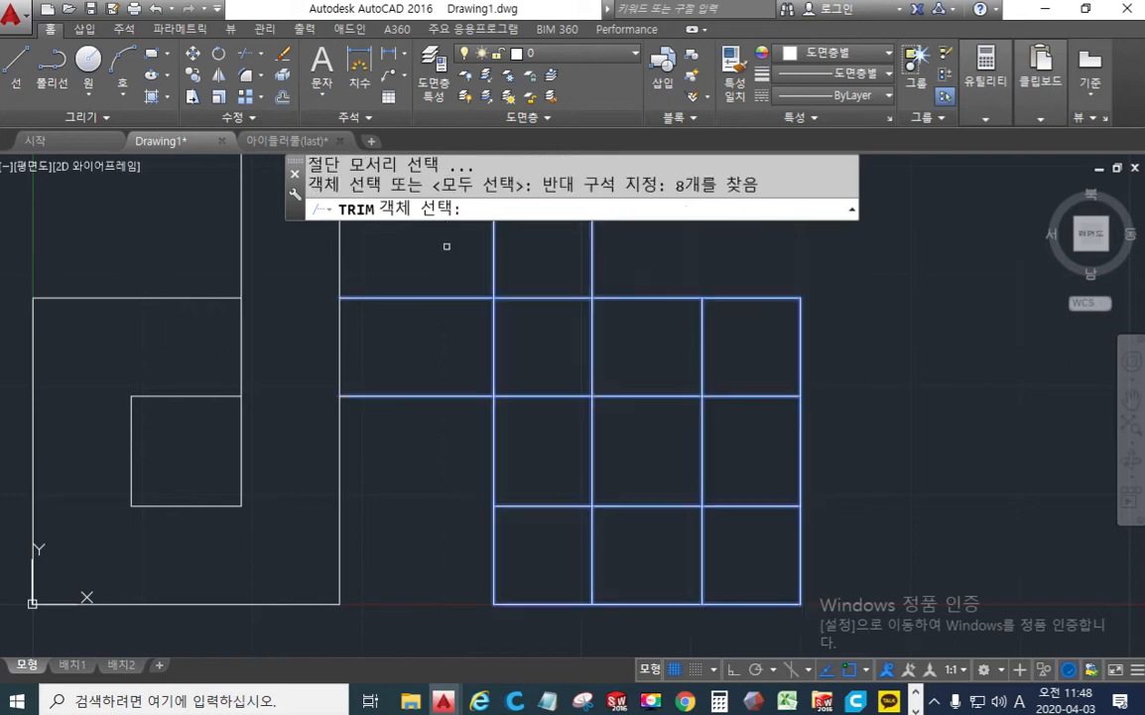
{"action": "key", "text": "Return"}
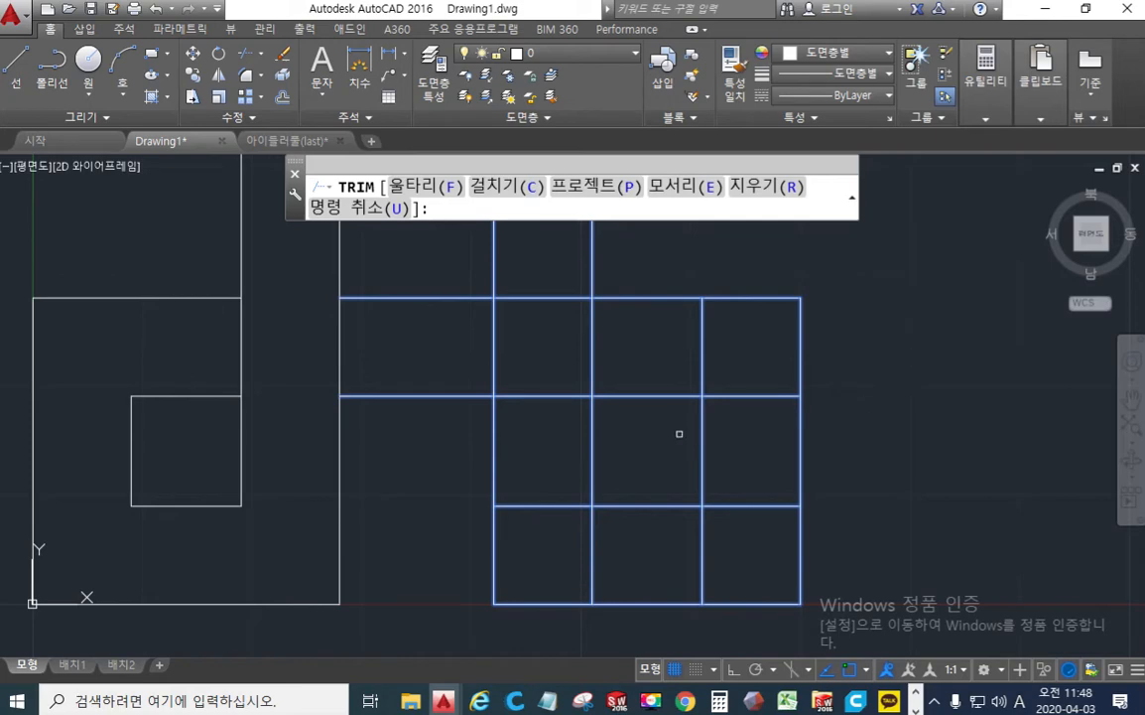
{"action": "left_click", "coordinate": [551, 447]}
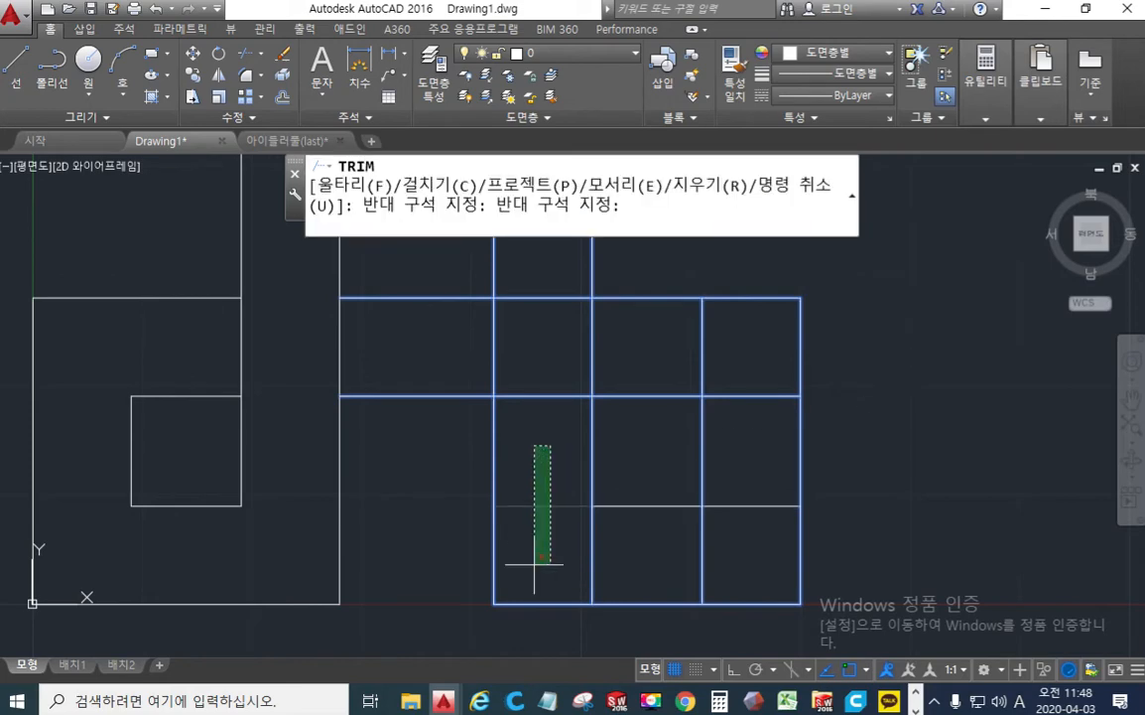
{"action": "left_click", "coordinate": [534, 563]}
{"action": "left_click", "coordinate": [533, 545]}
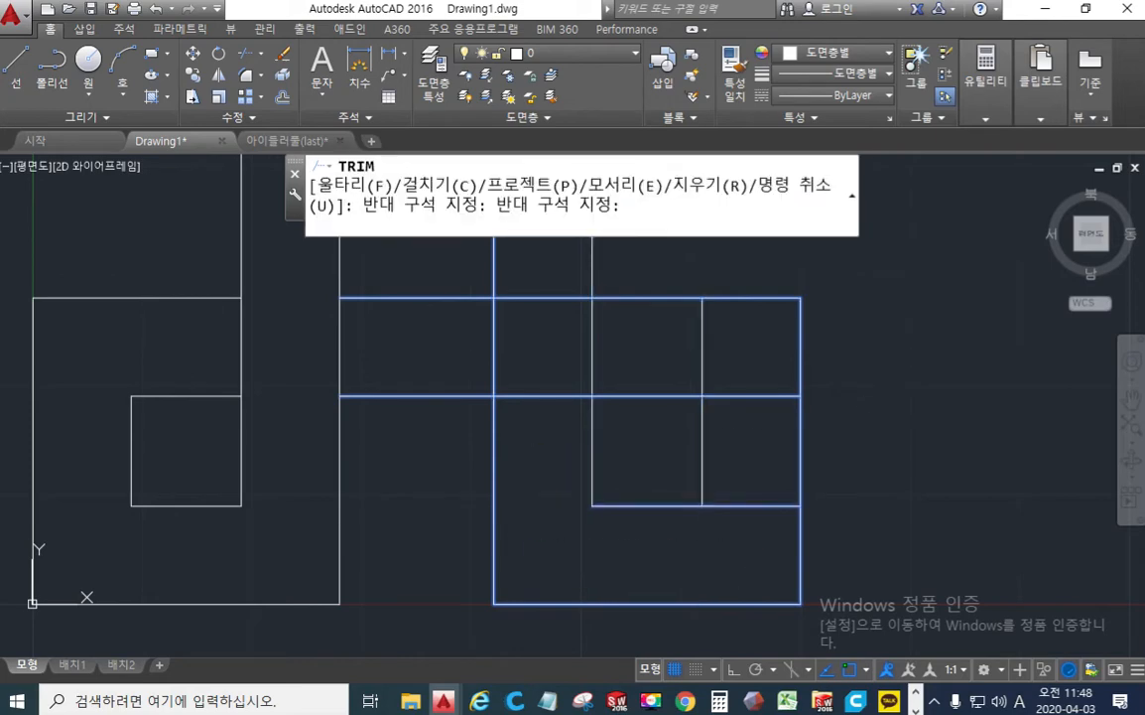
{"action": "left_click", "coordinate": [723, 563]}
Step: Trim the lower-right block's inner horizontals in the right column and its top-row verticals, including the block's left edge segment
{"action": "left_click", "coordinate": [737, 565]}
{"action": "left_click", "coordinate": [765, 370]}
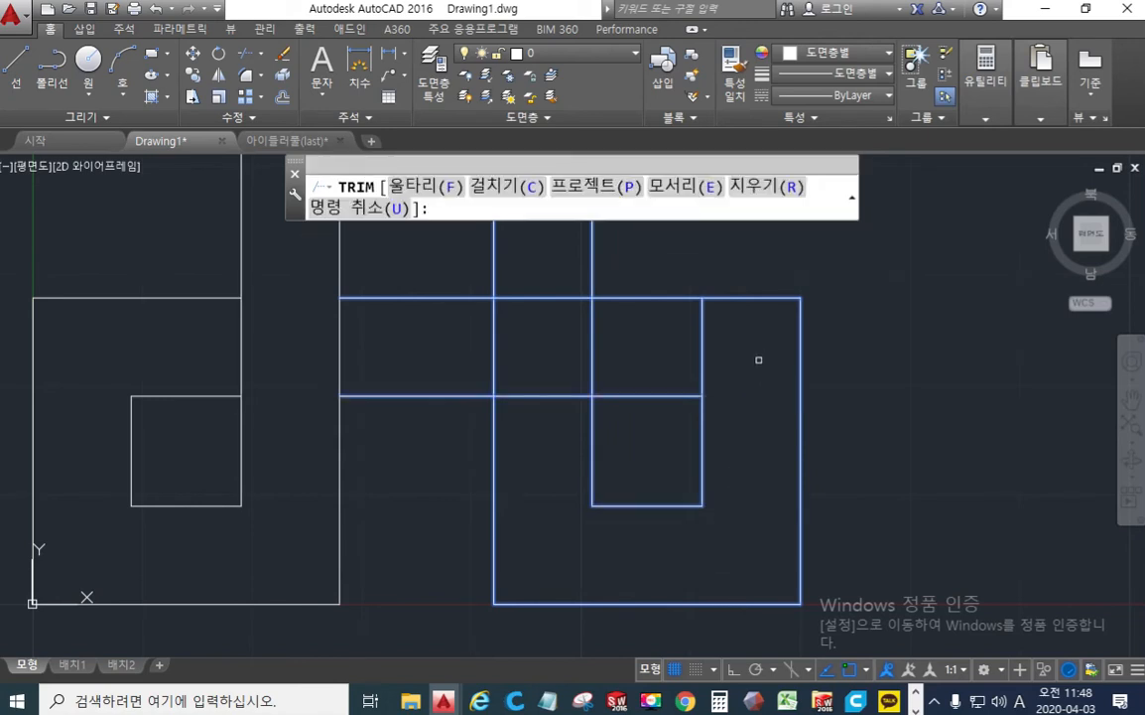
{"action": "left_click", "coordinate": [758, 353]}
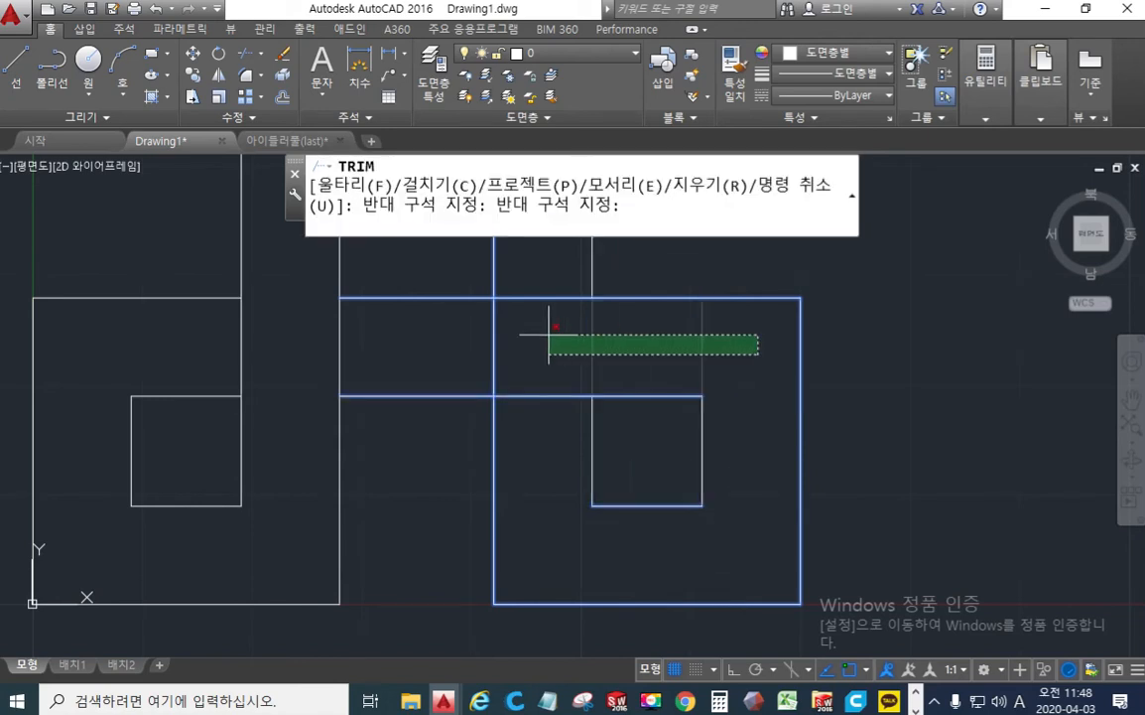
{"action": "left_click", "coordinate": [461, 329]}
{"action": "key", "text": "Return"}
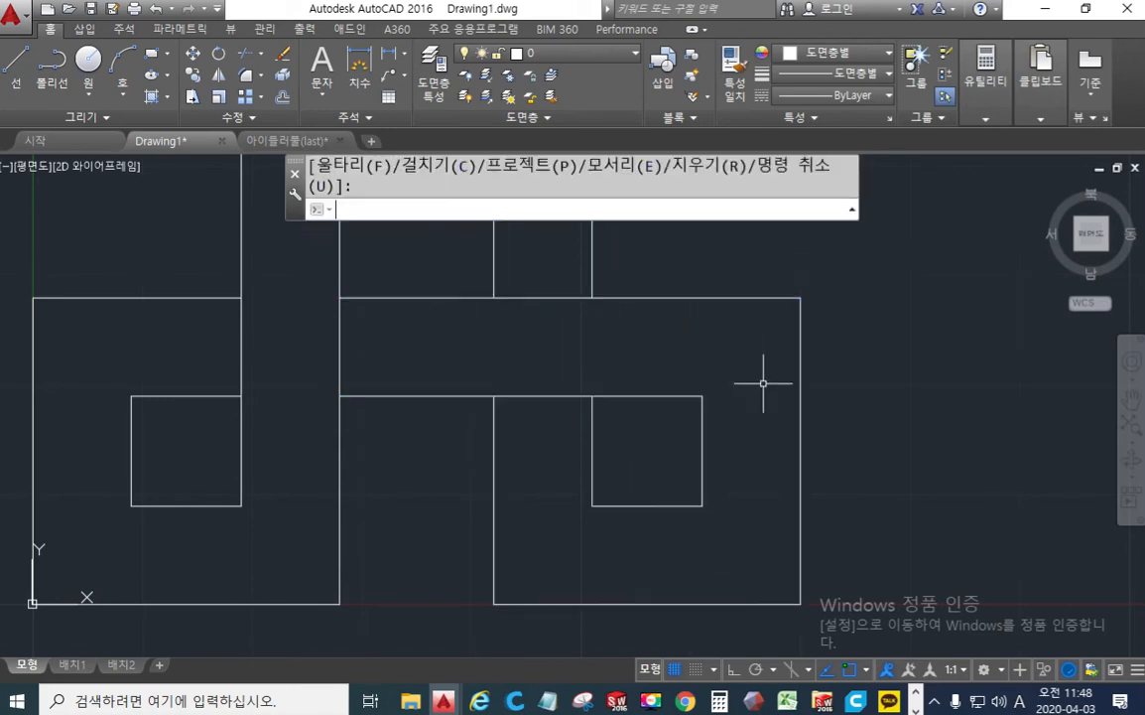
Step: Using all upper-right 3×3 block lines as cutting edges, trim the second inner vertical in the bottom row and both right-column inner horizontals
{"action": "middle_click_drag", "start_coordinate": [713, 306], "coordinate": [843, 591]}
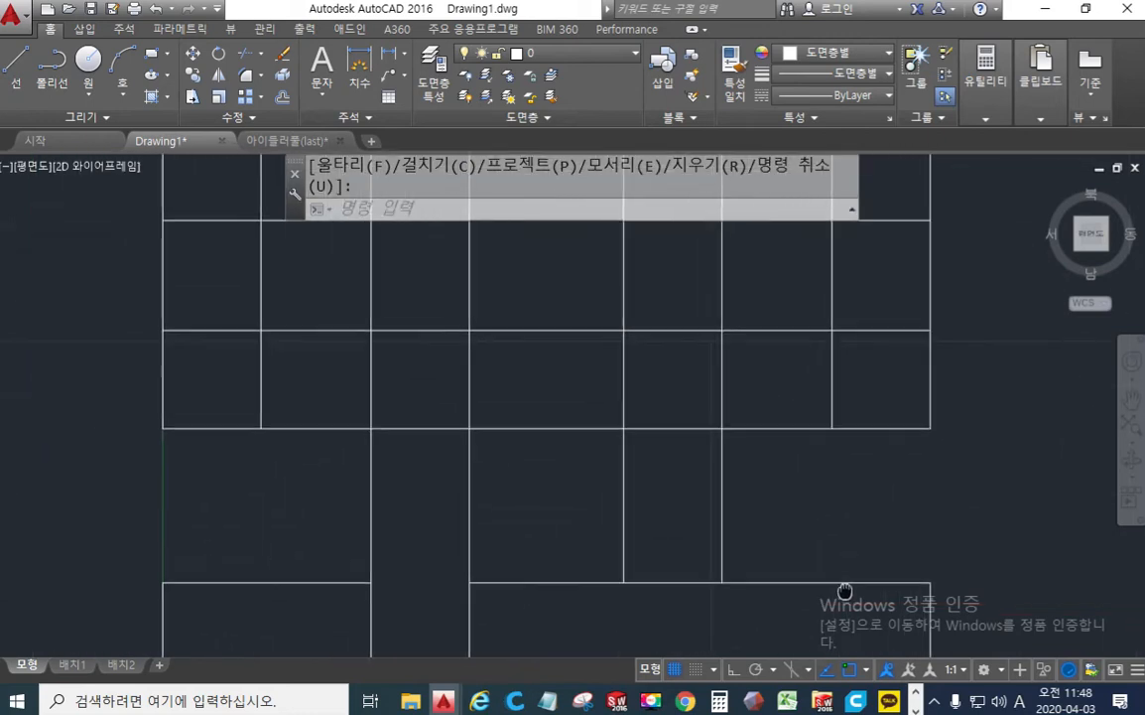
{"action": "middle_click_drag", "start_coordinate": [860, 360], "coordinate": [785, 478]}
{"action": "key", "text": "Return"}
{"action": "left_click", "coordinate": [941, 569]}
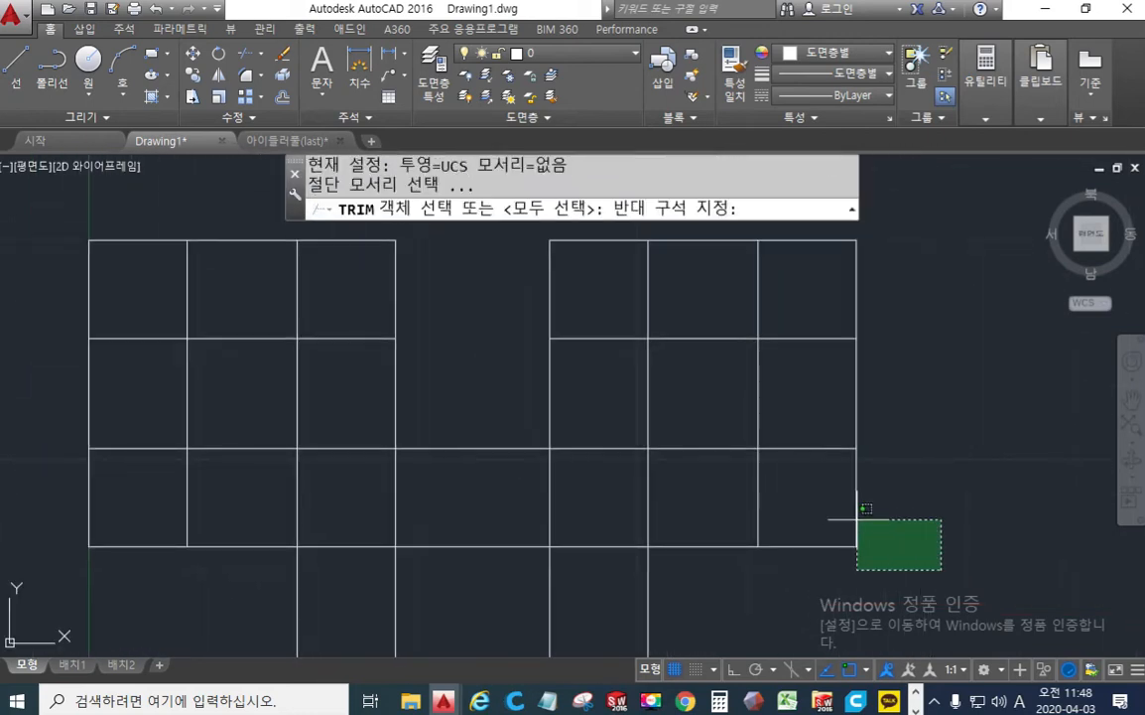
{"action": "middle_click_drag", "start_coordinate": [515, 236], "coordinate": [486, 248]}
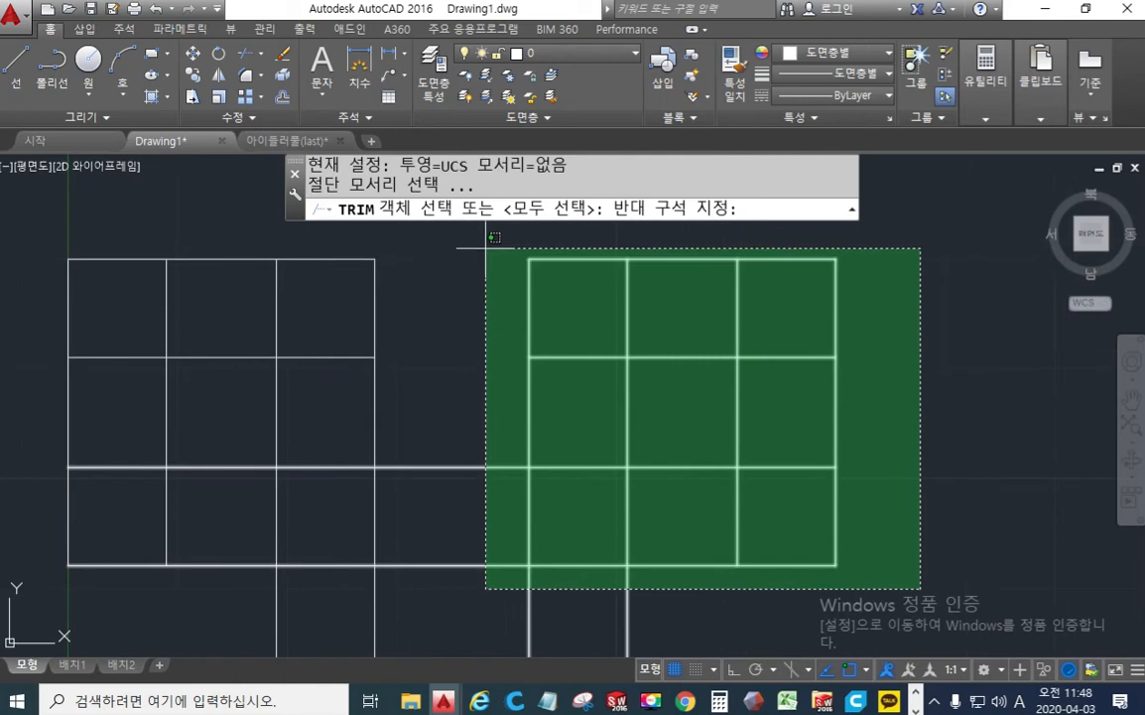
{"action": "left_click", "coordinate": [486, 248]}
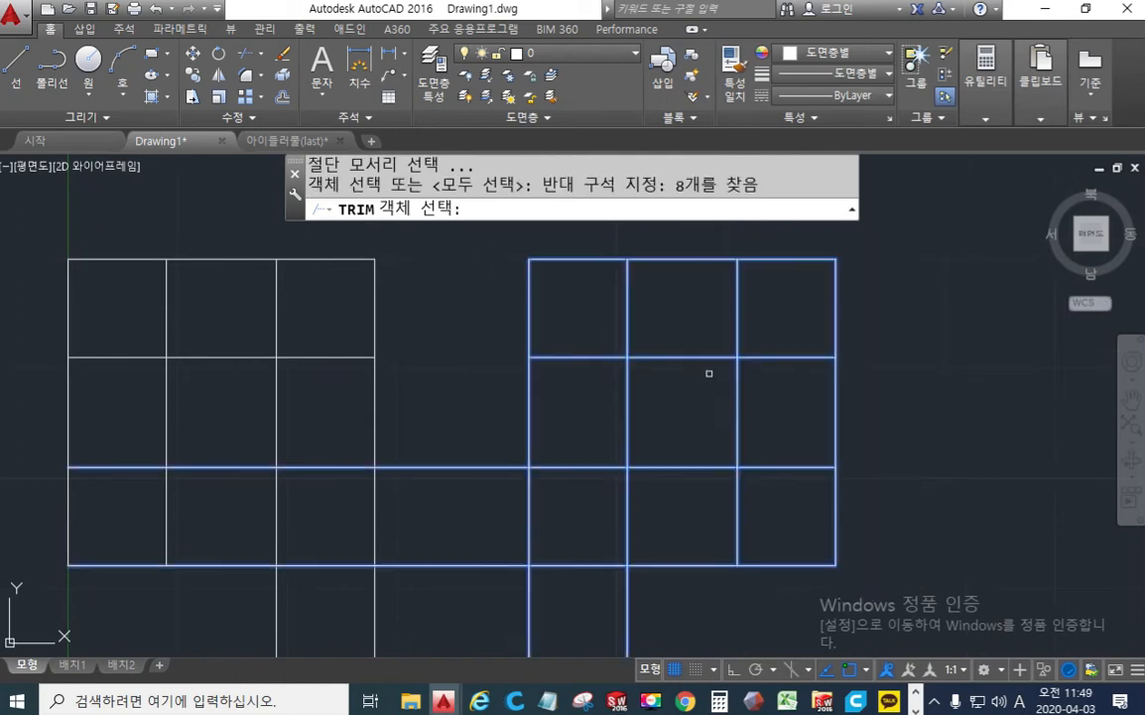
{"action": "key", "text": "Return"}
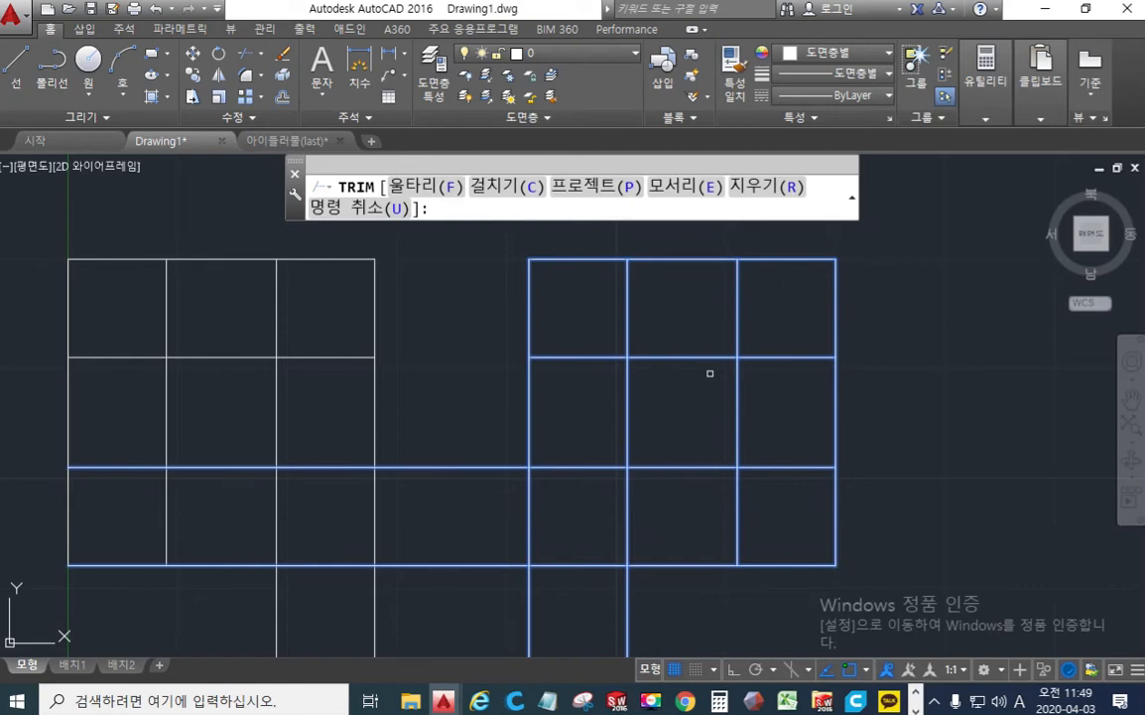
{"action": "left_click", "coordinate": [685, 503]}
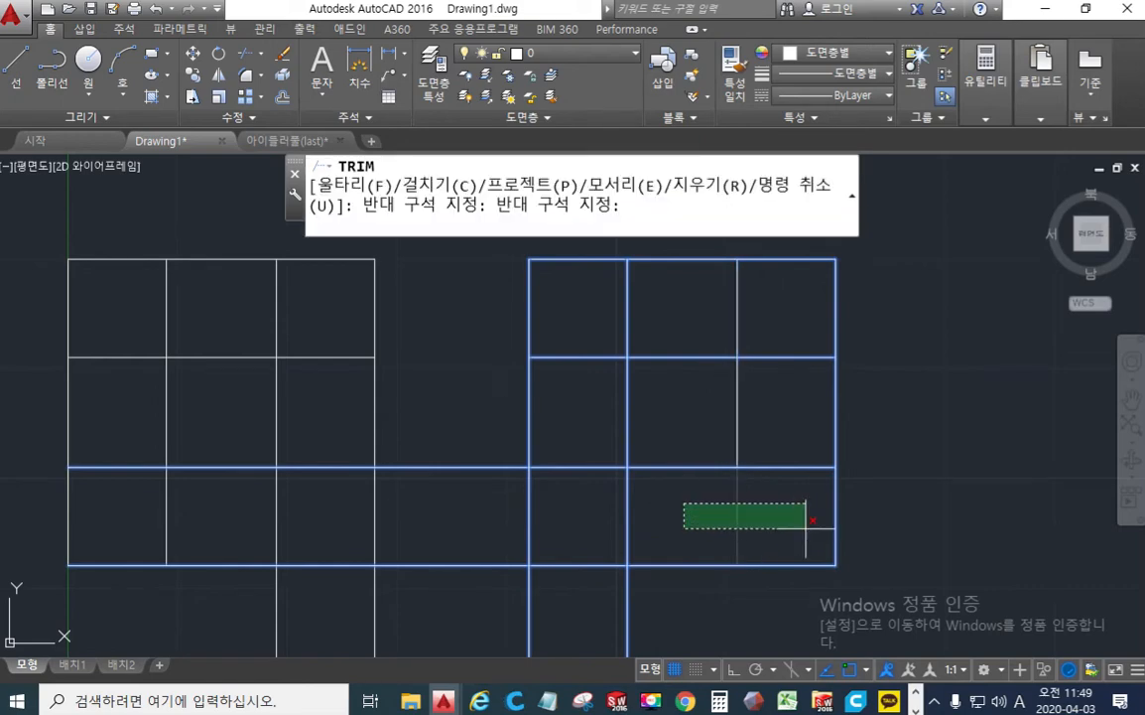
{"action": "left_click", "coordinate": [806, 528]}
{"action": "left_click", "coordinate": [792, 510]}
{"action": "left_click", "coordinate": [795, 344]}
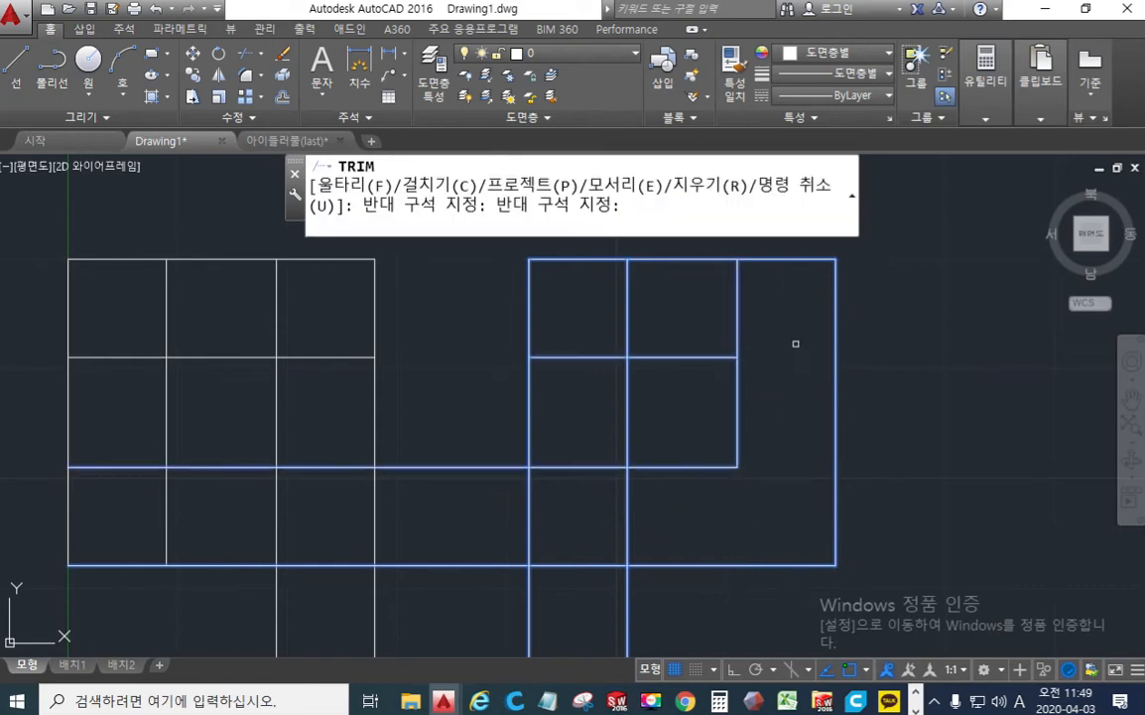
Step: Trim the upper-right block's inner verticals in the top row and its left-column horizontals down through the bottom edge
{"action": "left_click", "coordinate": [741, 310]}
{"action": "left_click", "coordinate": [595, 298]}
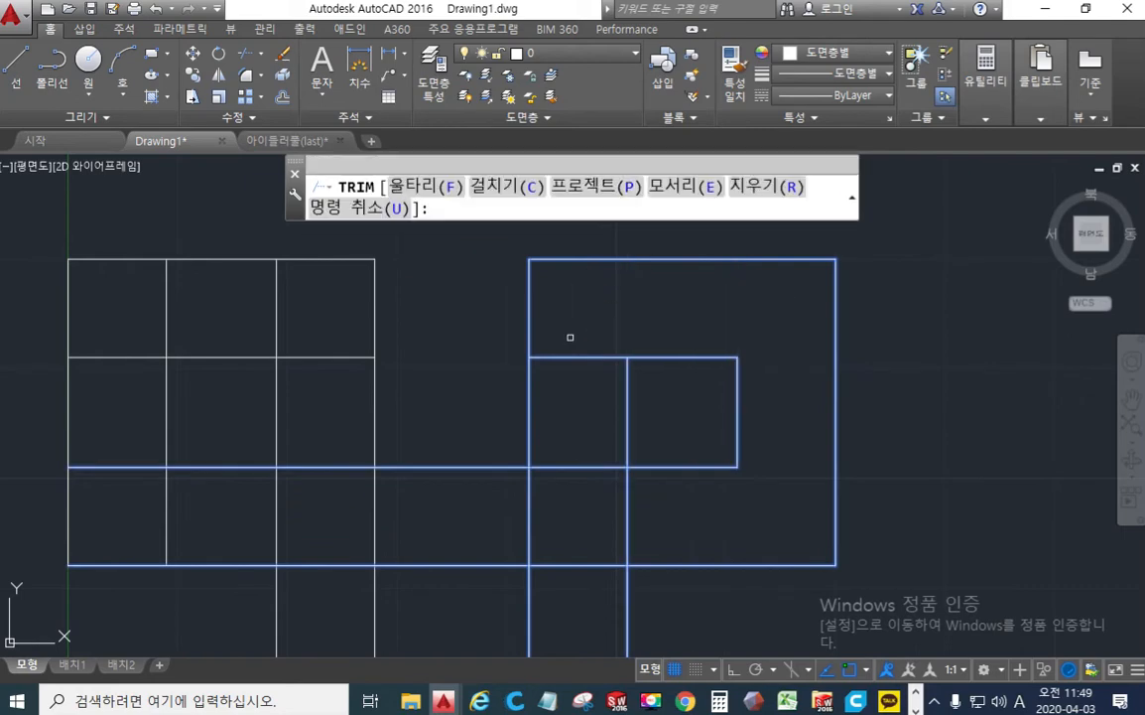
{"action": "left_click", "coordinate": [590, 328]}
{"action": "left_click", "coordinate": [546, 596]}
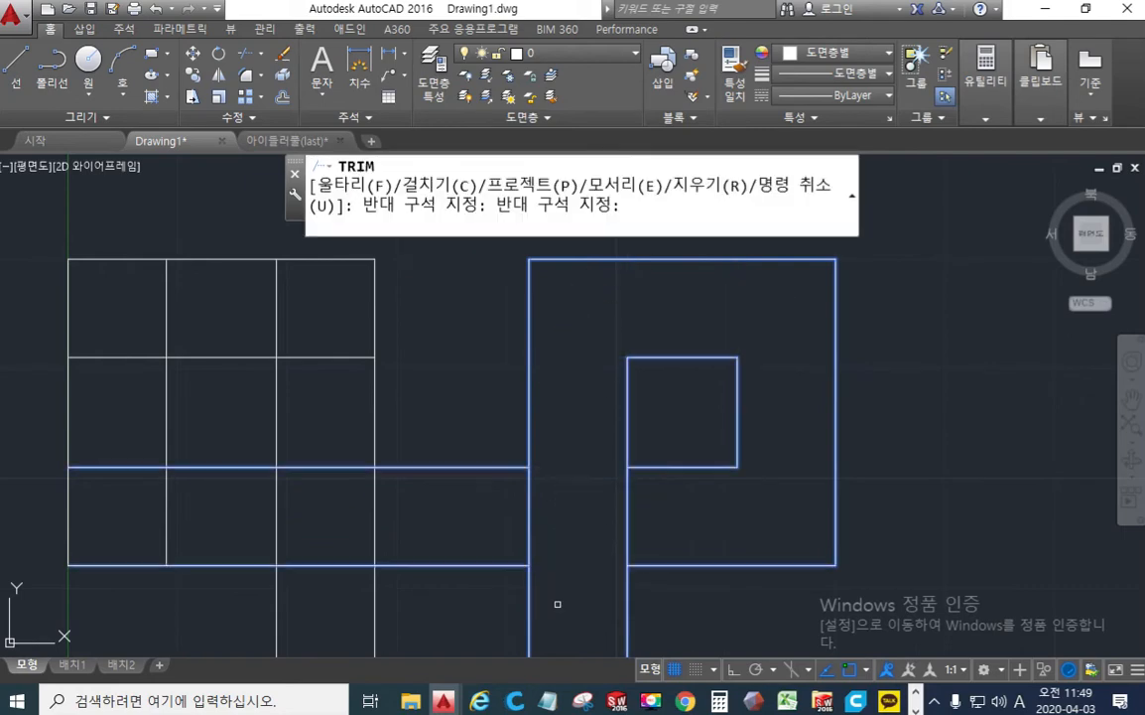
{"action": "key", "text": "Return"}
Step: Using all upper-left 3×3 block lines as cutting edges, trim the right column's upper horizontal and both inner verticals in the top row
{"action": "middle_click_drag", "start_coordinate": [433, 359], "coordinate": [640, 344]}
{"action": "key", "text": "Return"}
{"action": "left_click", "coordinate": [665, 629]}
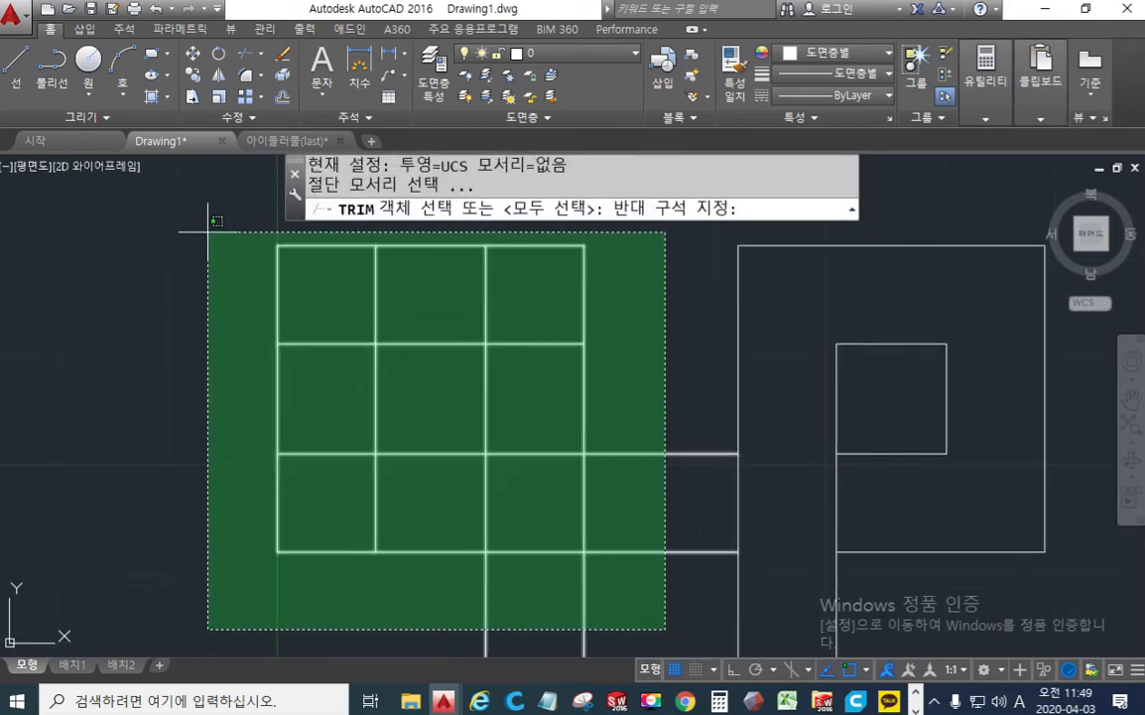
{"action": "left_click", "coordinate": [198, 228]}
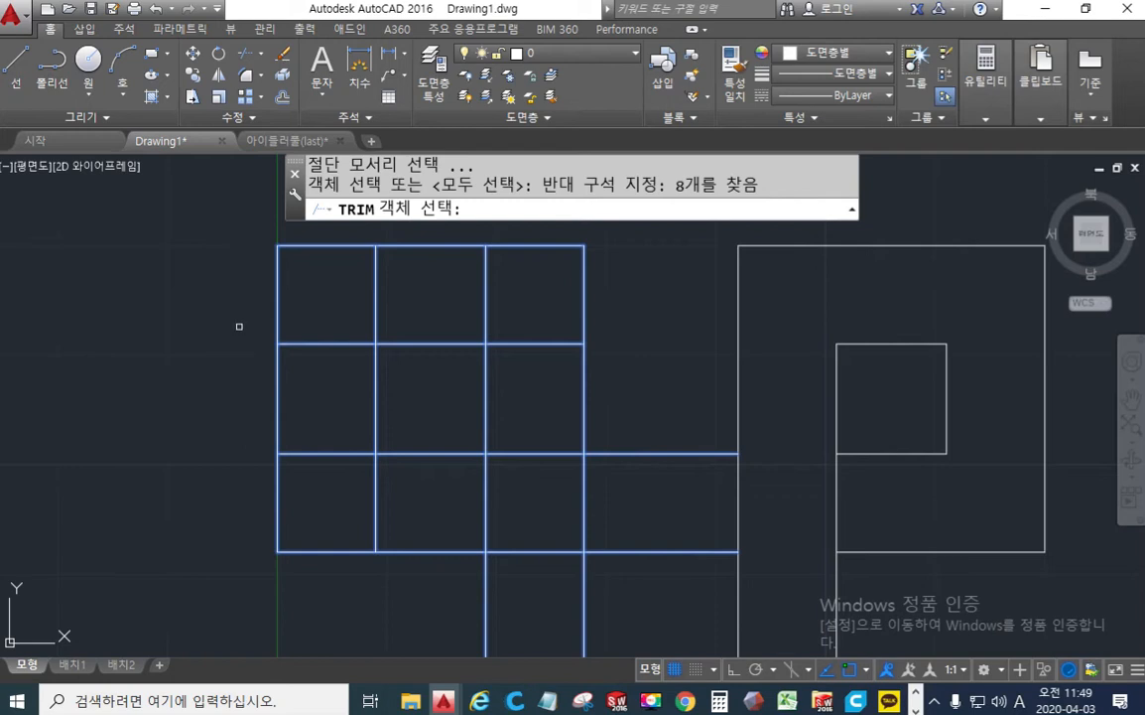
{"action": "key", "text": "Return"}
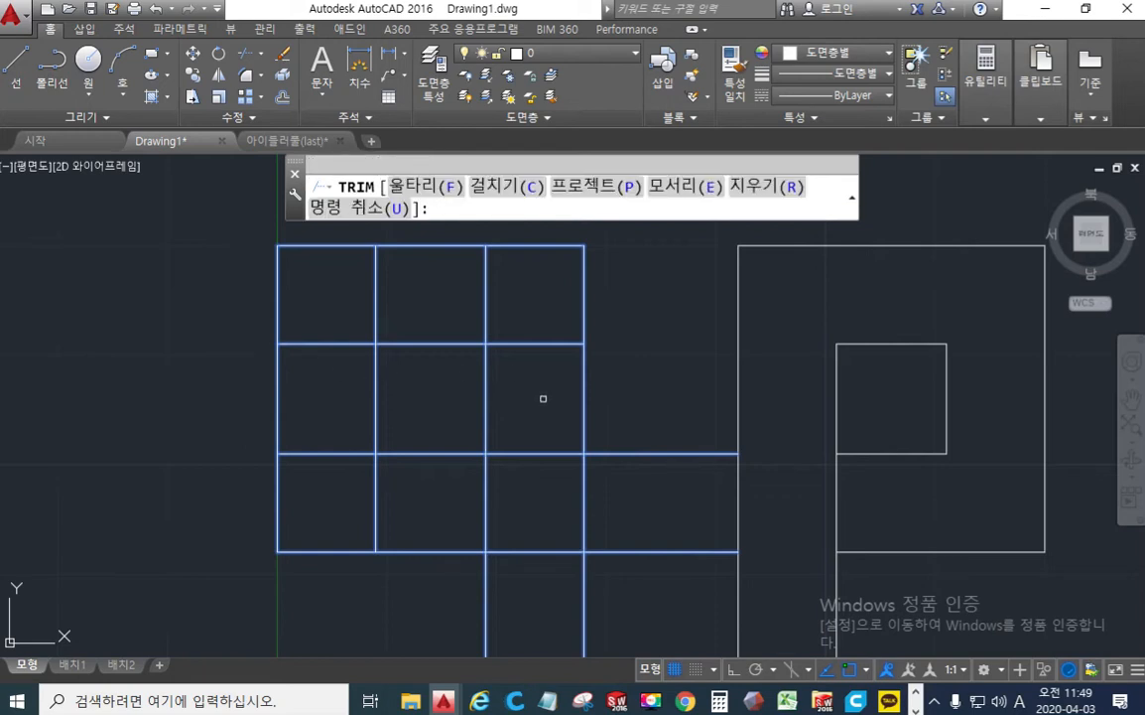
{"action": "left_click", "coordinate": [490, 359]}
{"action": "left_click", "coordinate": [491, 263]}
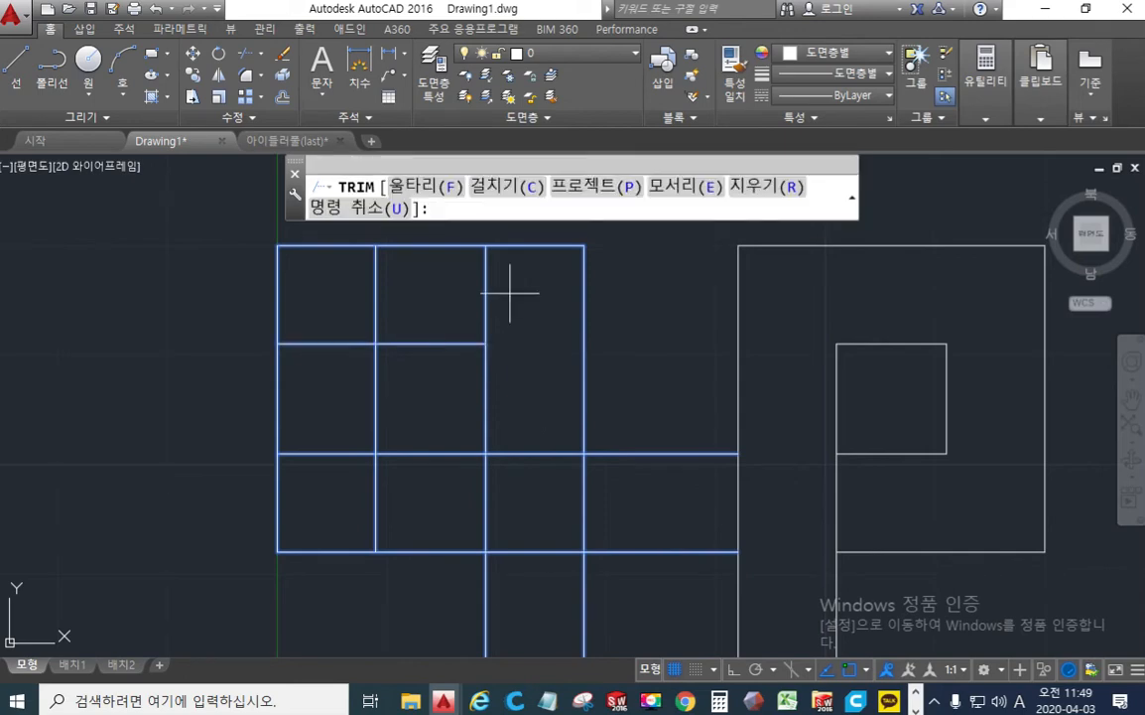
{"action": "left_click", "coordinate": [510, 291]}
{"action": "left_click", "coordinate": [326, 288]}
Step: Trim the upper-left block's inner horizontals in the left column and its bottom-row verticals, including the block's right edge segment
{"action": "left_click", "coordinate": [338, 300]}
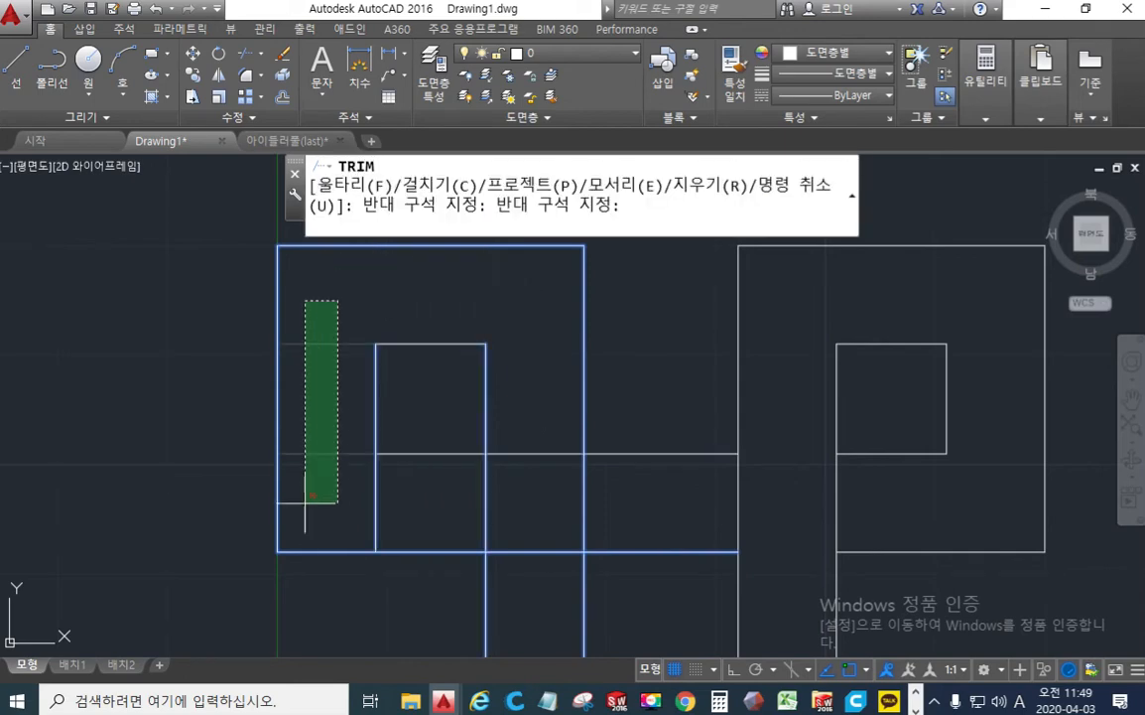
{"action": "left_click", "coordinate": [305, 503]}
{"action": "left_click", "coordinate": [319, 482]}
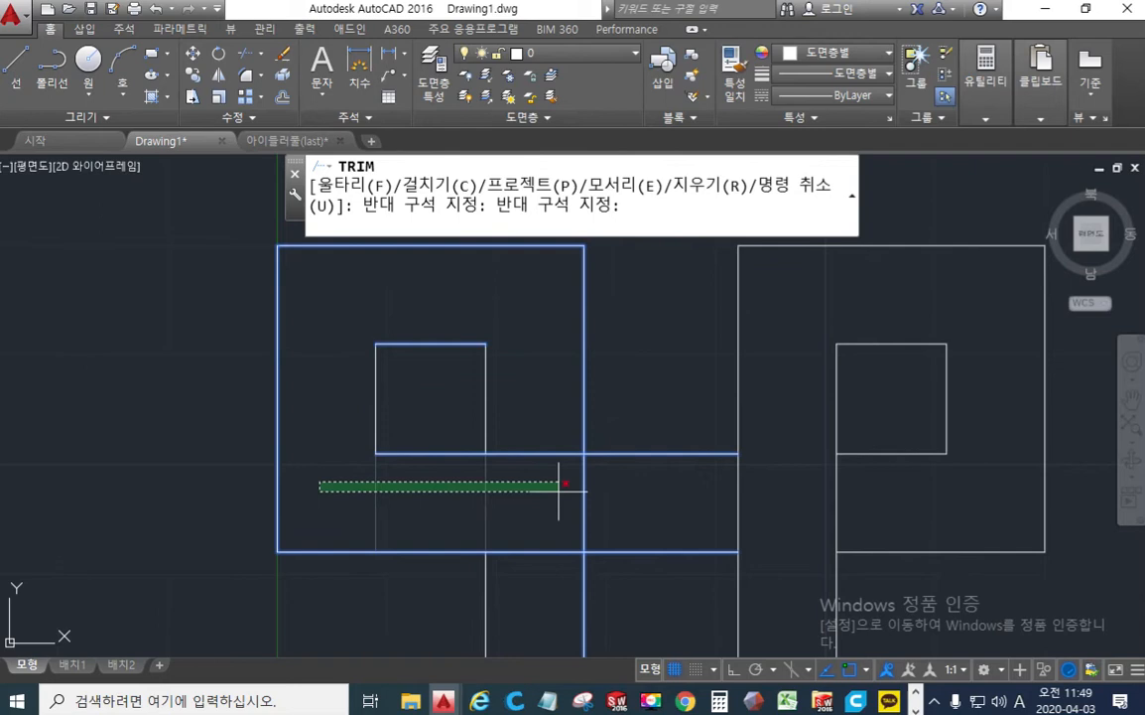
{"action": "left_click", "coordinate": [625, 498]}
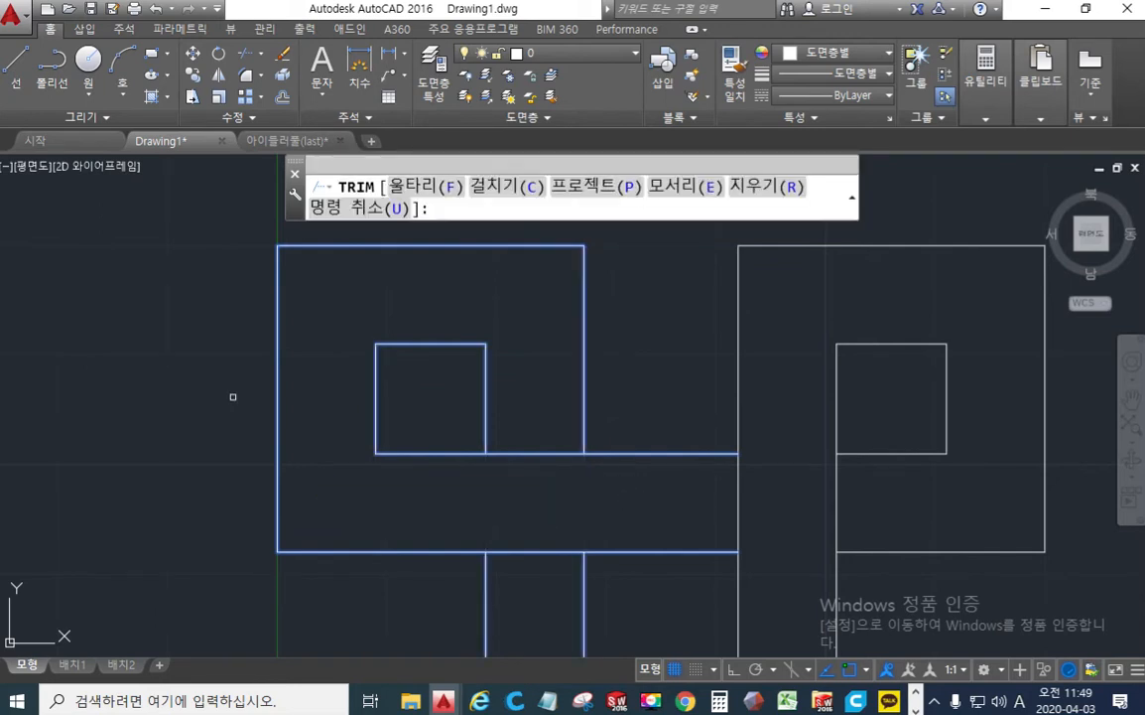
{"action": "key", "text": "Return"}
{"action": "scroll", "coordinate": [233, 395], "scroll_direction": "down", "scroll_amount": 4}
{"action": "middle_click_drag", "start_coordinate": [358, 434], "coordinate": [409, 397]}
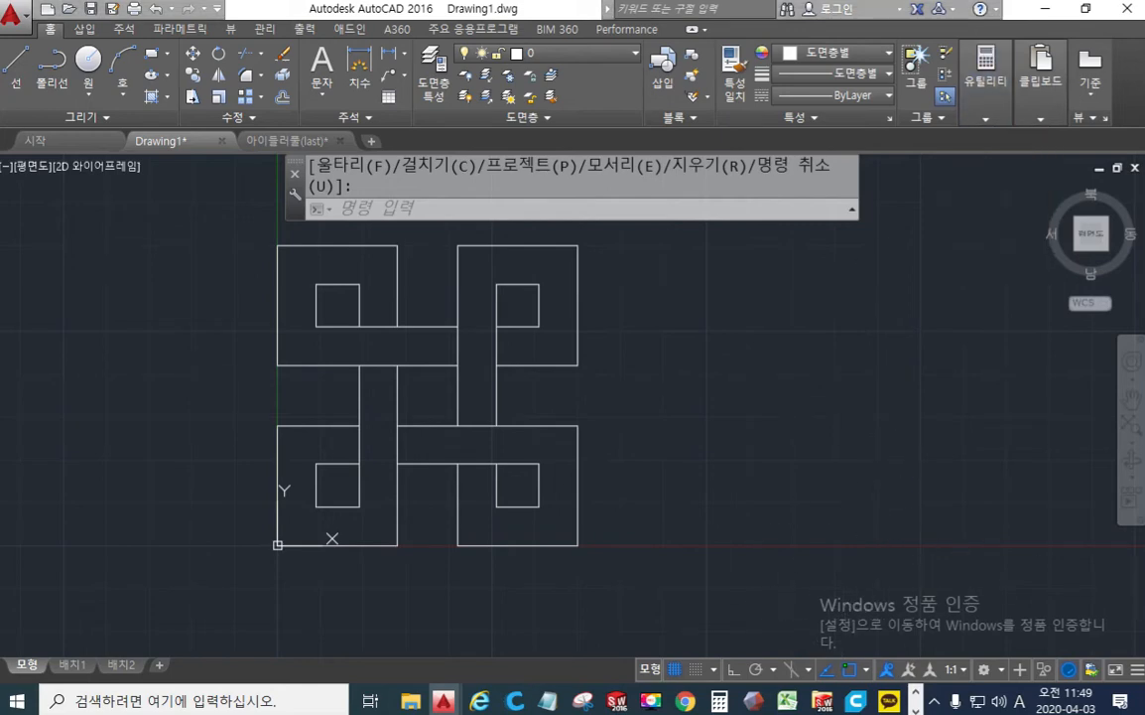
Step: Switch to the exercise PDF in Acrobat Reader and bring drawing 4 on page 14 fully into view in a wider window
{"action": "key", "text": "alt+Tab"}
{"action": "scroll", "coordinate": [873, 497], "scroll_direction": "down", "scroll_amount": 3}
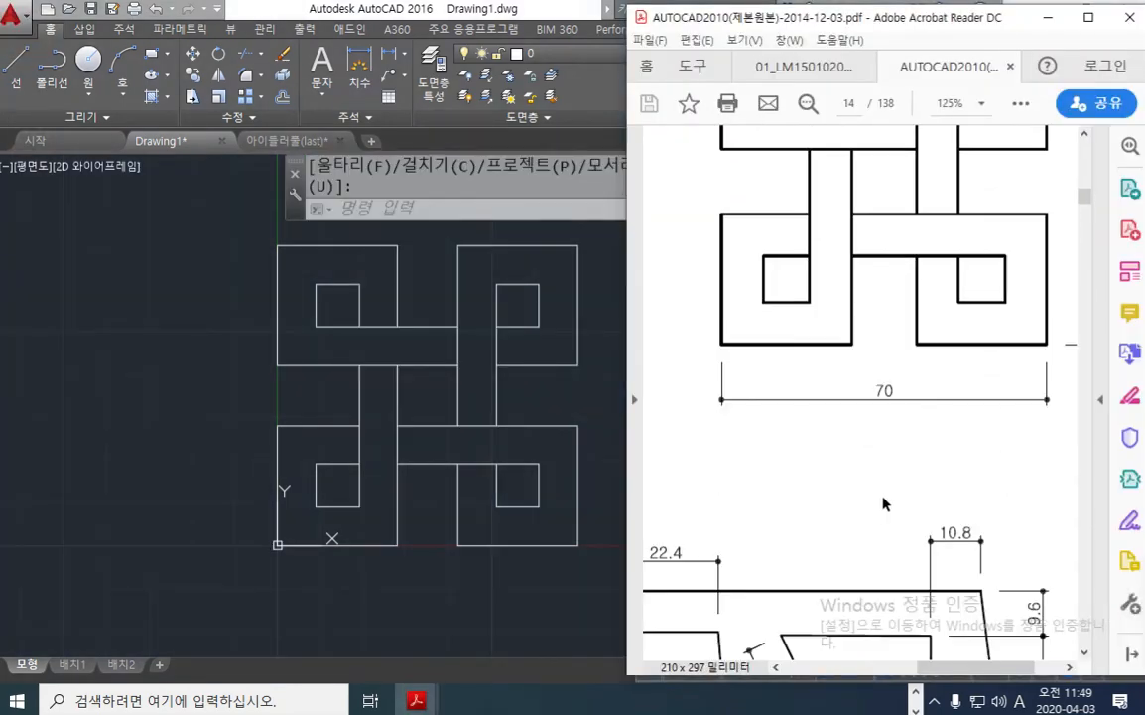
{"action": "scroll", "coordinate": [884, 503], "scroll_direction": "down", "scroll_amount": 6}
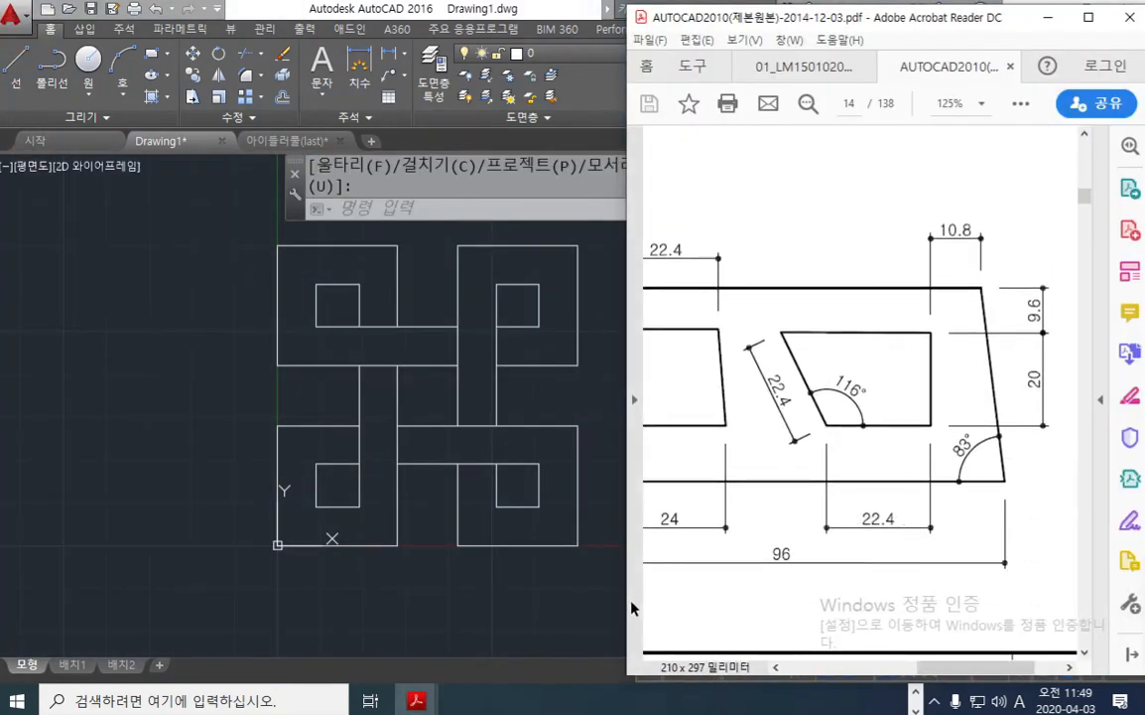
{"action": "left_click_drag", "start_coordinate": [629, 595], "coordinate": [361, 584]}
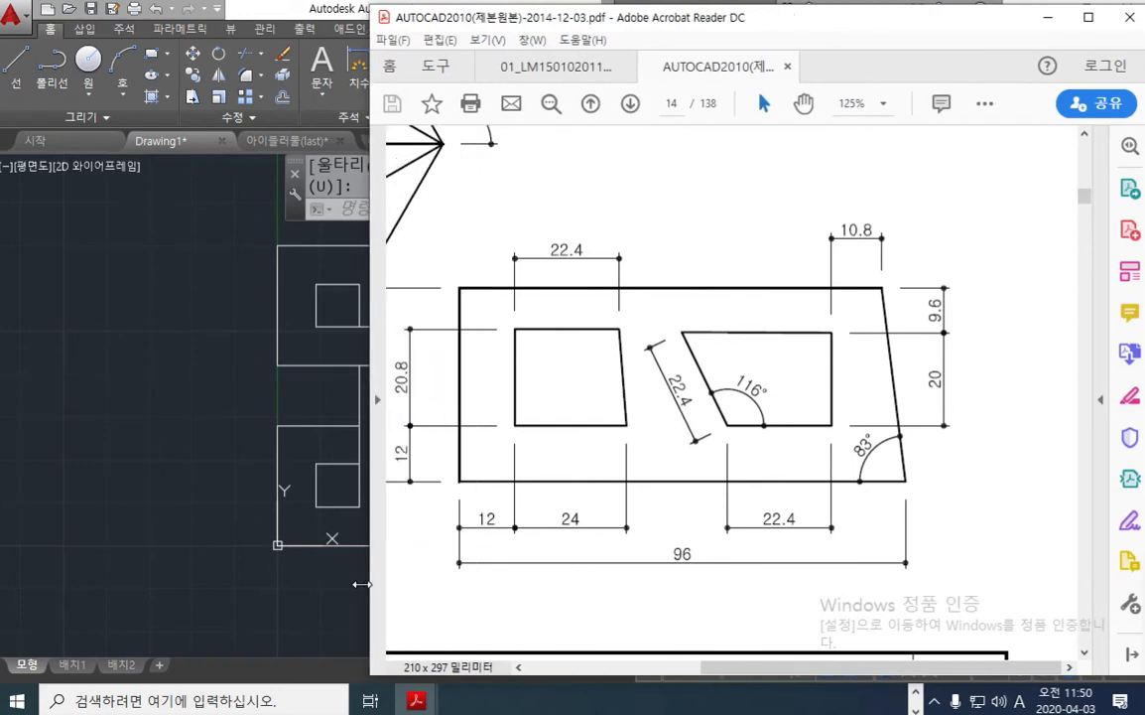
{"action": "left_click_drag", "start_coordinate": [805, 676], "coordinate": [726, 674]}
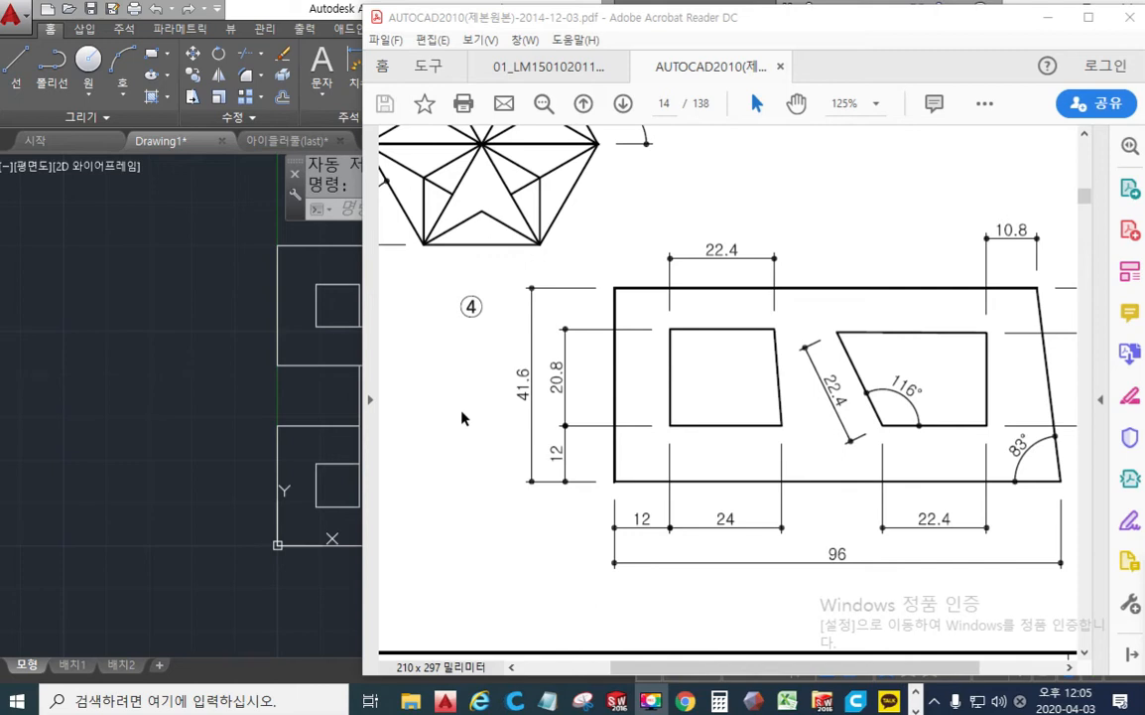
Step: Mark the top edges of drawing 4's two inner shapes in red with the screen pen, and clear the marks
{"action": "key", "text": "F9"}
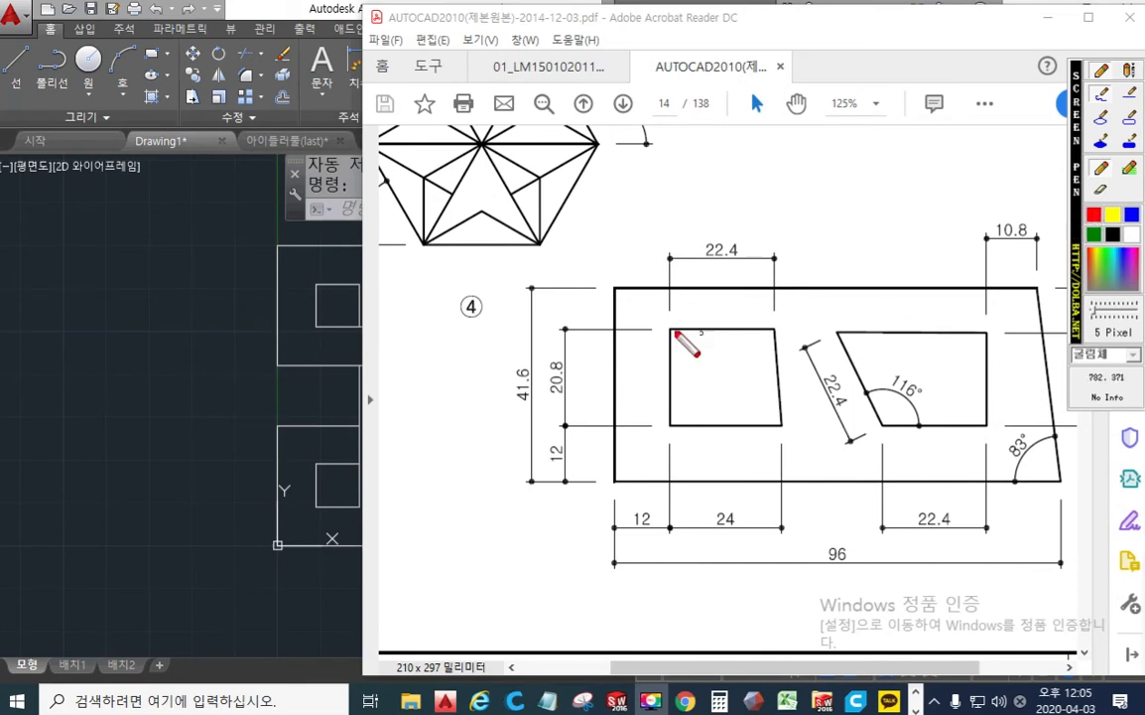
{"action": "left_click_drag", "start_coordinate": [664, 329], "coordinate": [762, 328]}
{"action": "left_click_drag", "start_coordinate": [837, 332], "coordinate": [978, 335]}
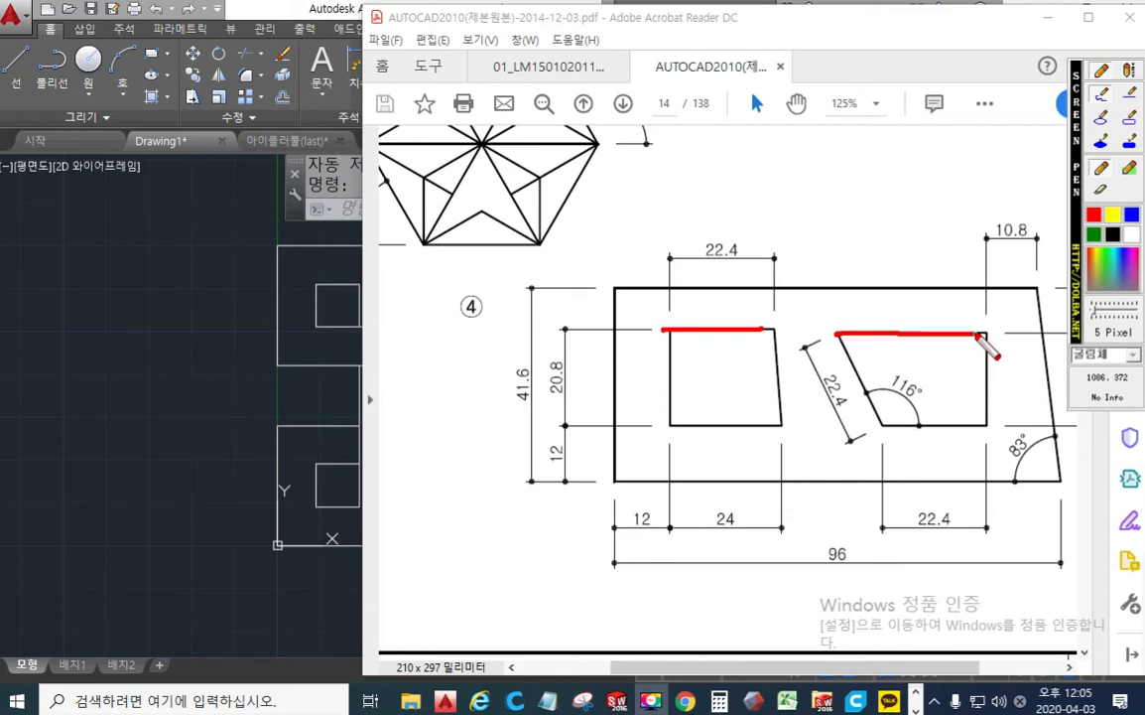
{"action": "key", "text": "Escape"}
Step: With the screen pen, draw a red line along the inner shapes' shared bottom edge and circle the 20 dimension
{"action": "left_click_drag", "start_coordinate": [882, 668], "coordinate": [925, 667]}
{"action": "key", "text": "ctrl+F12"}
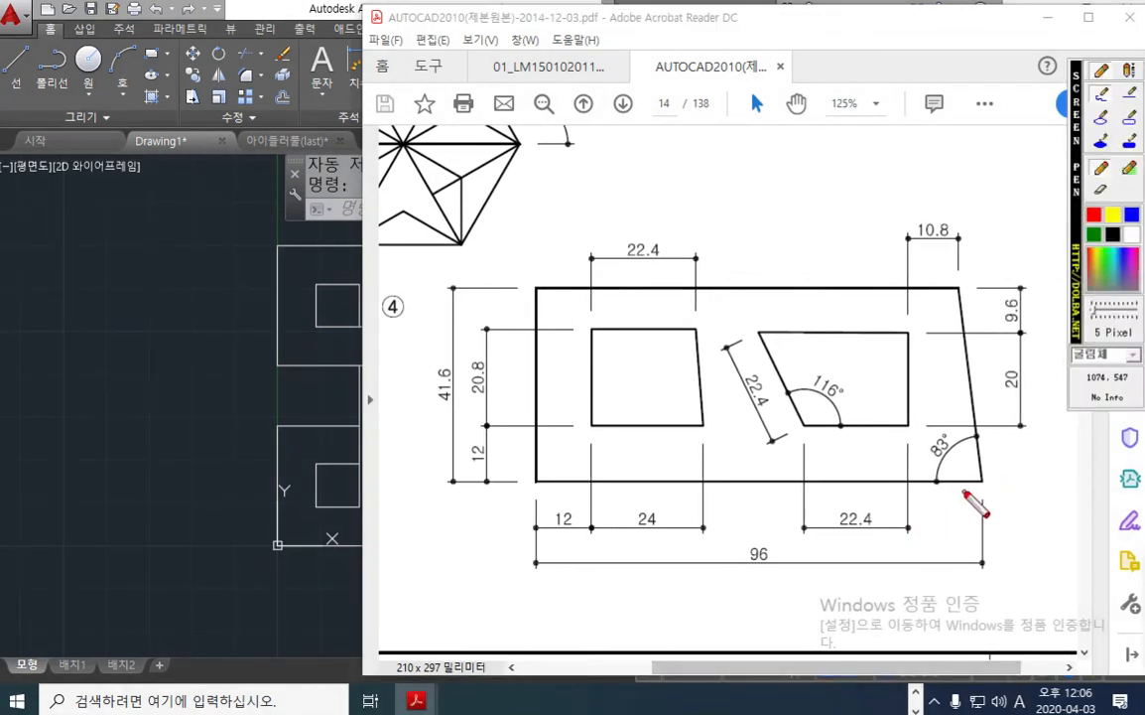
{"action": "left_click_drag", "start_coordinate": [524, 425], "coordinate": [917, 428]}
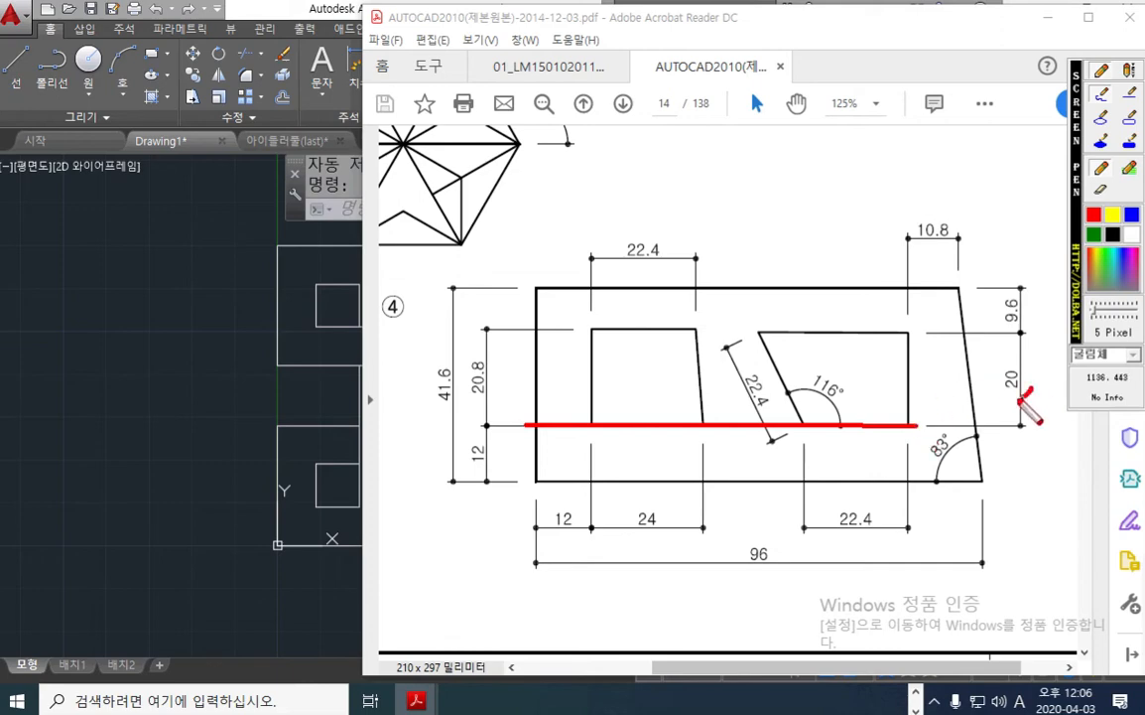
{"action": "mouse_move", "coordinate": [1016, 389]}
{"action": "left_mouse_down"}
{"action": "mouse_move", "coordinate": [1038, 381]}
{"action": "mouse_move", "coordinate": [1029, 395]}
{"action": "left_mouse_up"}
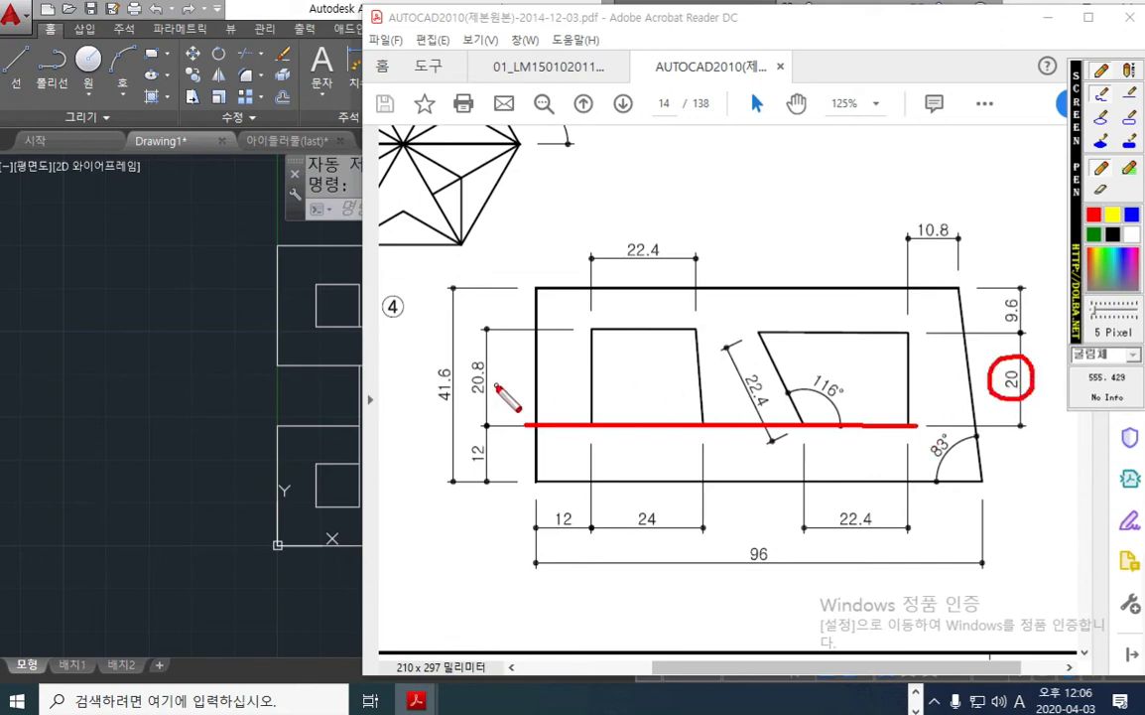
Step: With the screen pen, circle the 20.8 dimension in red and clear the marks
{"action": "mouse_move", "coordinate": [502, 395]}
{"action": "left_mouse_down"}
{"action": "mouse_move", "coordinate": [488, 353]}
{"action": "mouse_move", "coordinate": [500, 398]}
{"action": "left_mouse_up"}
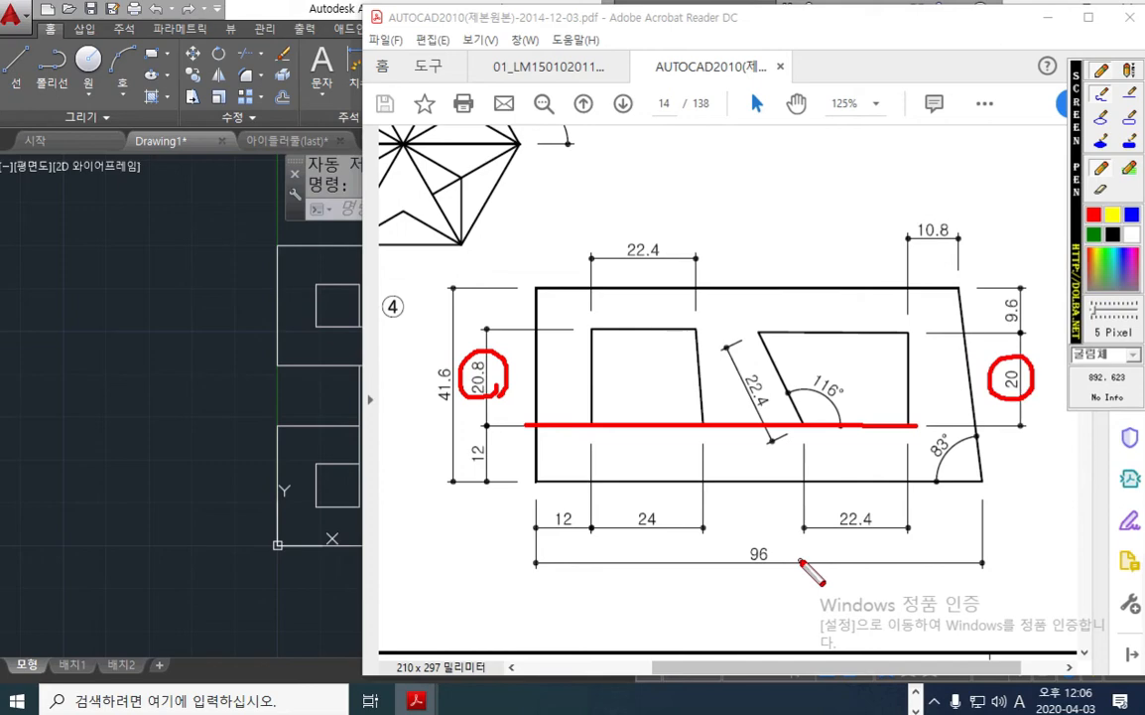
{"action": "key", "text": "Escape"}
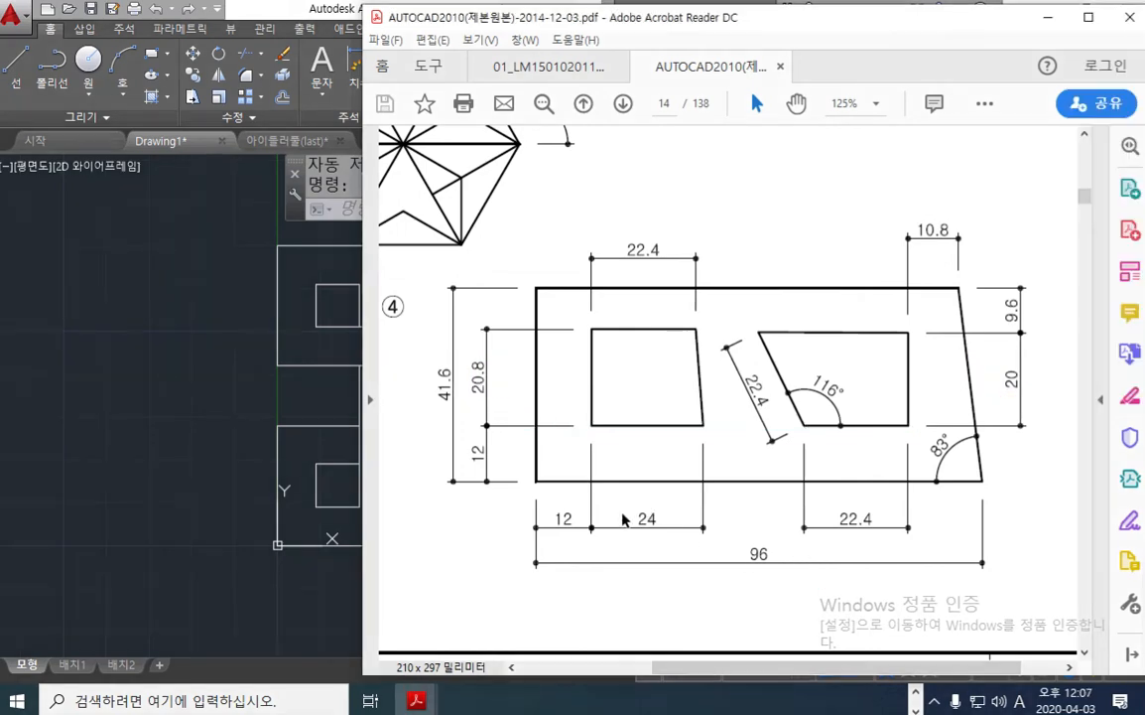
Step: With the screen pen, trace drawing 4's outer left, bottom and slanted right edges in red, add a circled mark above, and clear everything
{"action": "key", "text": "F9"}
{"action": "mouse_move", "coordinate": [537, 287]}
{"action": "left_mouse_down"}
{"action": "mouse_move", "coordinate": [529, 484]}
{"action": "mouse_move", "coordinate": [1010, 488]}
{"action": "left_mouse_up"}
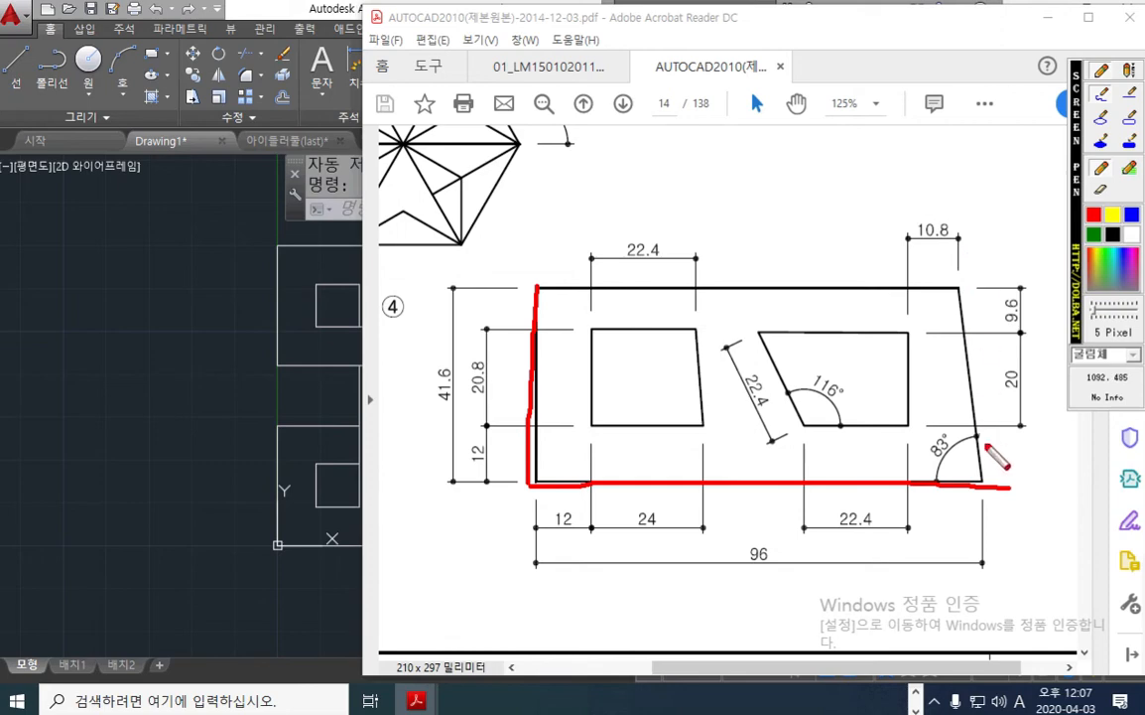
{"action": "left_click_drag", "start_coordinate": [989, 484], "coordinate": [939, 249]}
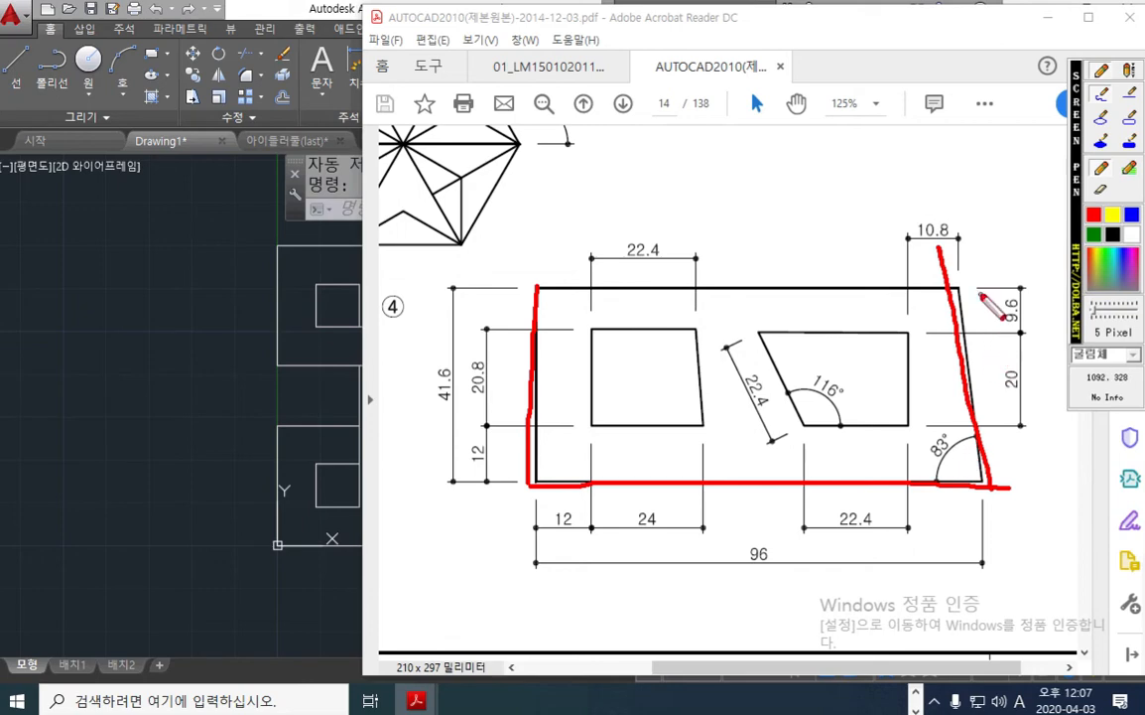
{"action": "mouse_move", "coordinate": [876, 177]}
{"action": "left_mouse_down"}
{"action": "mouse_move", "coordinate": [874, 205]}
{"action": "mouse_move", "coordinate": [883, 198]}
{"action": "left_mouse_up"}
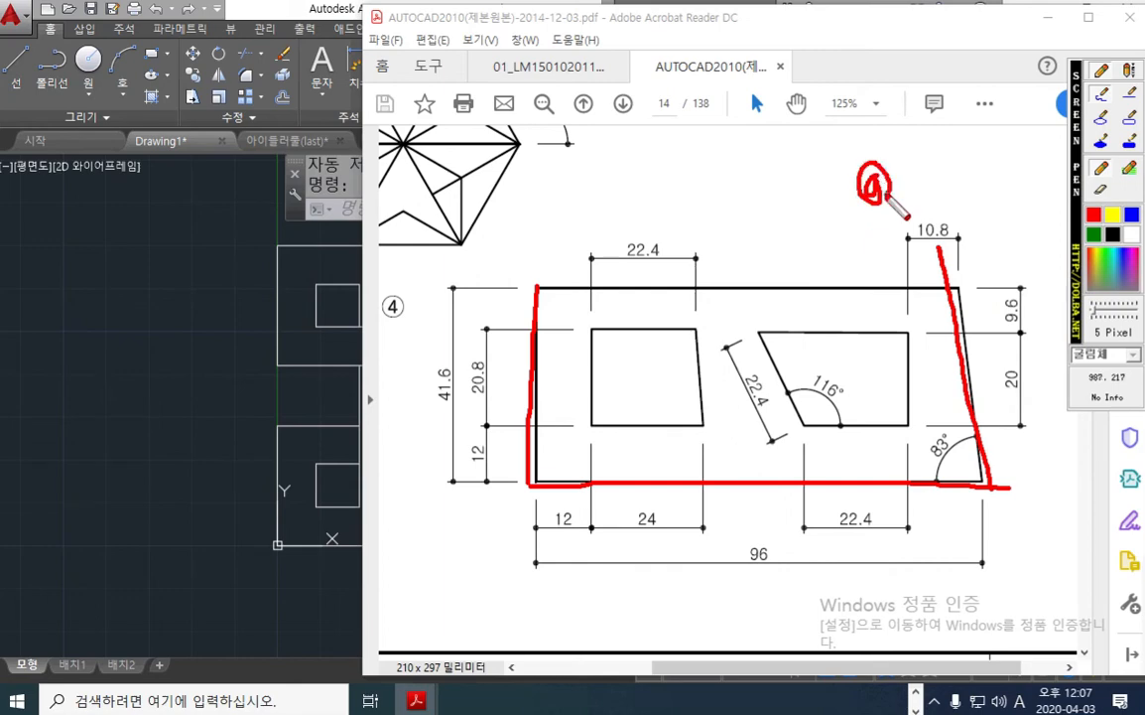
{"action": "key", "text": "Escape"}
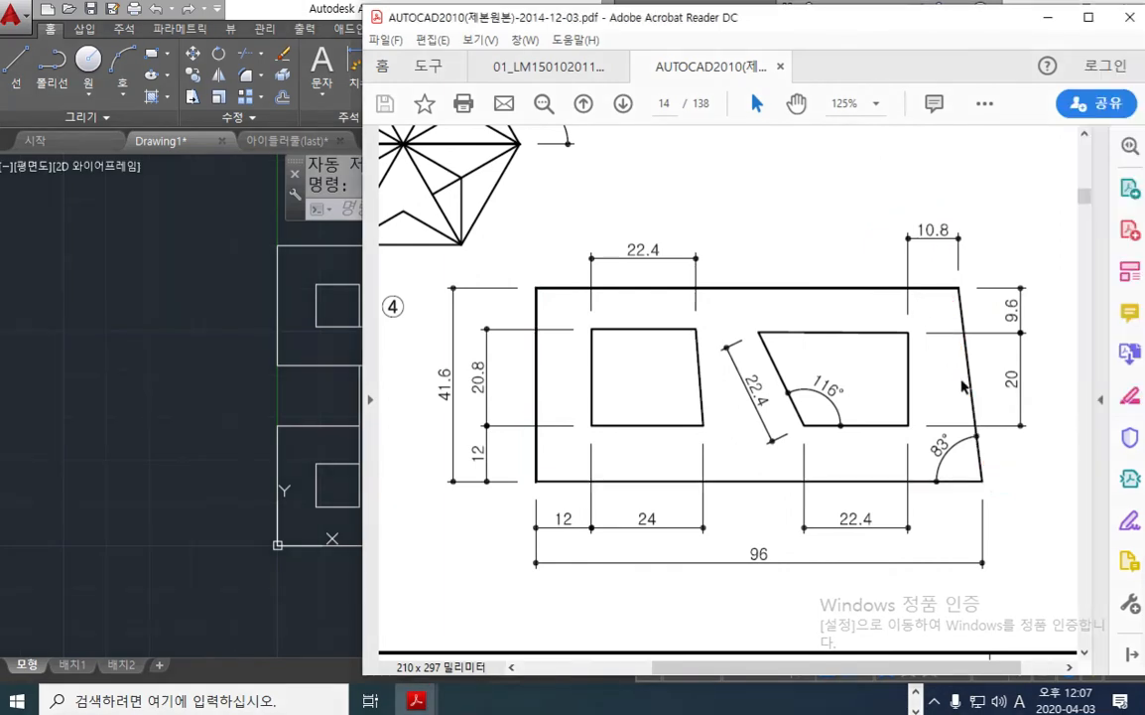
Step: Mark the outer slanted, bottom and top edges in red with overruns past their upper corner, circle the overruns, and clear the marks
{"action": "key", "text": "F12"}
{"action": "left_click_drag", "start_coordinate": [991, 482], "coordinate": [928, 183]}
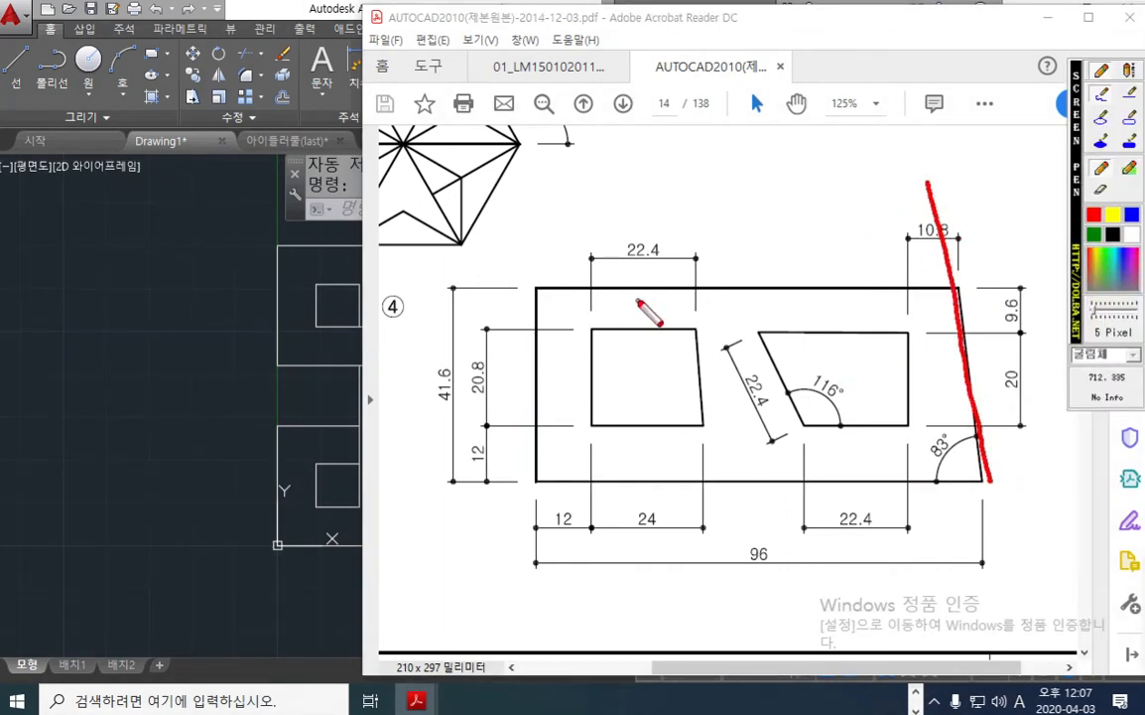
{"action": "left_click_drag", "start_coordinate": [536, 483], "coordinate": [996, 481]}
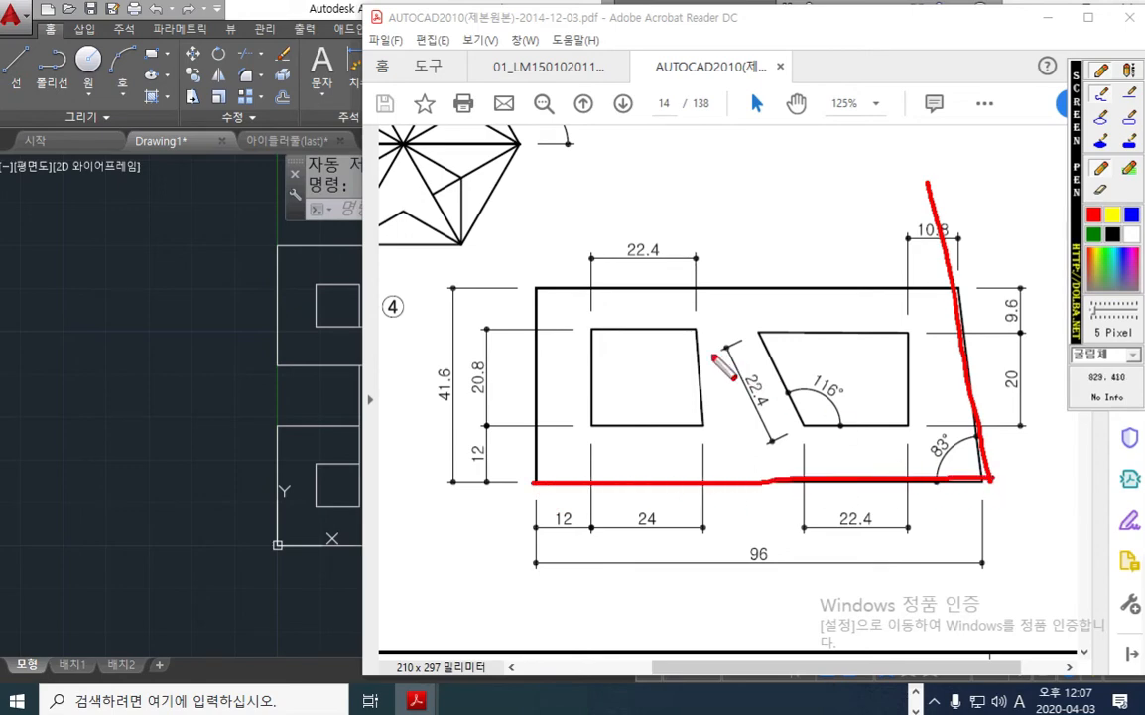
{"action": "mouse_move", "coordinate": [535, 287]}
{"action": "left_mouse_down"}
{"action": "mouse_move", "coordinate": [1032, 296]}
{"action": "mouse_move", "coordinate": [1001, 298]}
{"action": "left_mouse_up"}
{"action": "mouse_move", "coordinate": [959, 225]}
{"action": "left_mouse_down"}
{"action": "mouse_move", "coordinate": [898, 214]}
{"action": "mouse_move", "coordinate": [958, 220]}
{"action": "left_mouse_up"}
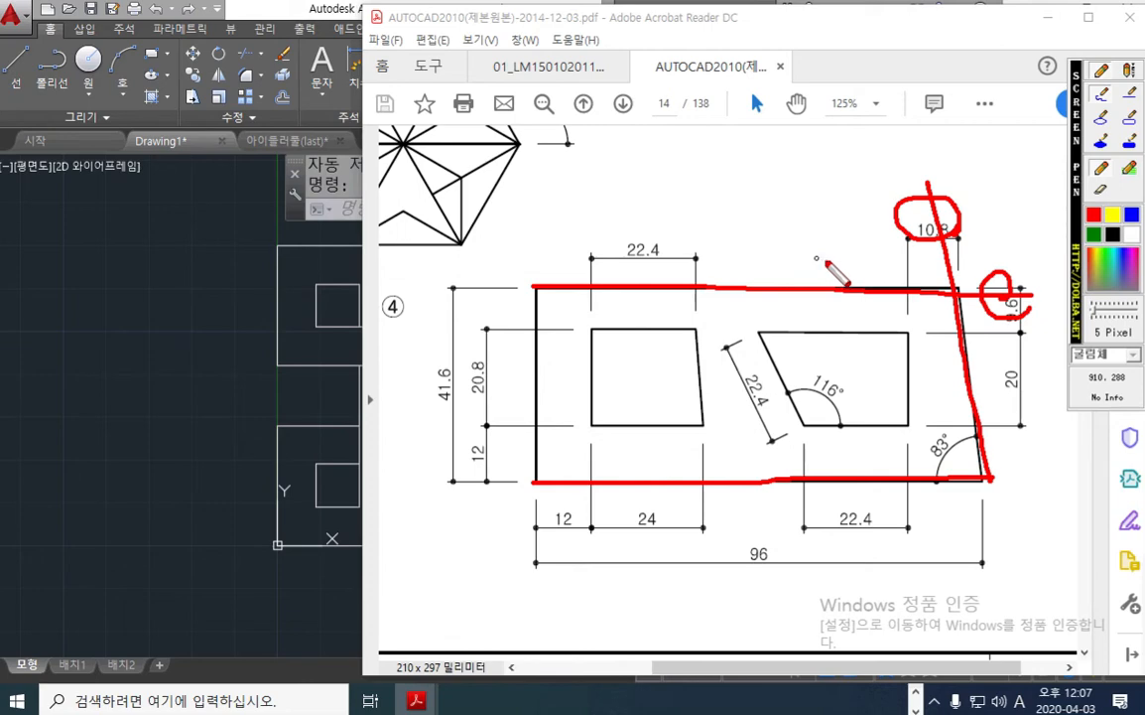
{"action": "key", "text": "Escape"}
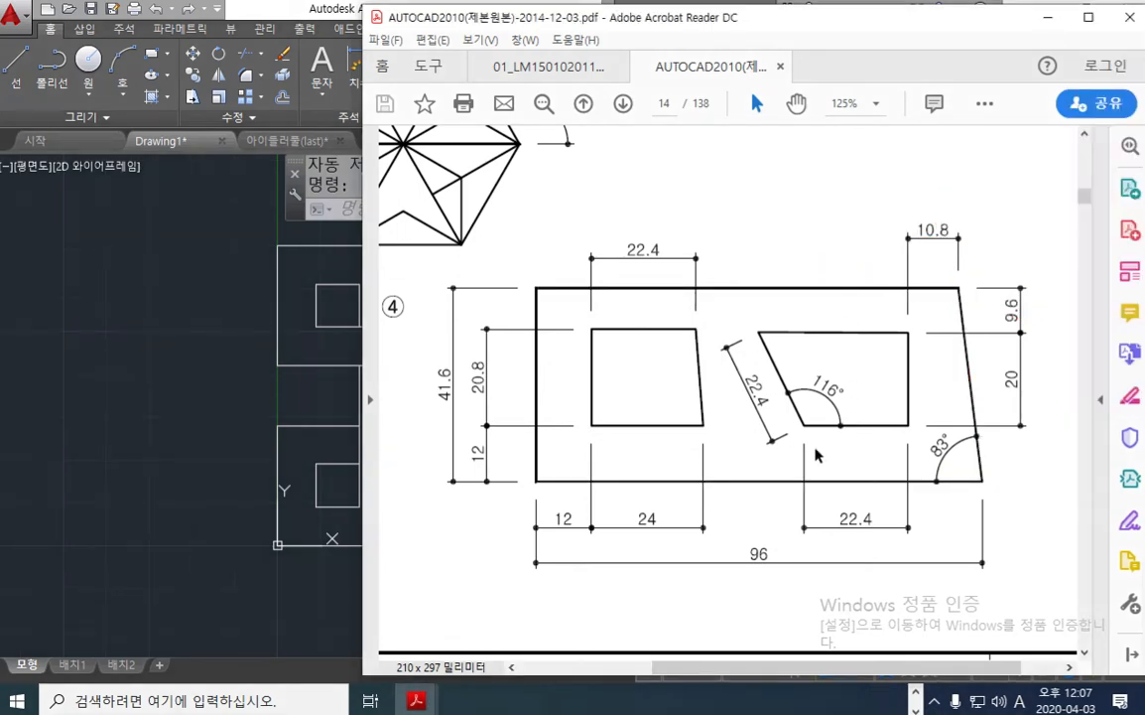
Step: Draw red construction lines along the quadrilateral at 22.4 and 24 widths and its top and bottom edges, and mark its slanted side in blue
{"action": "key", "text": "F12"}
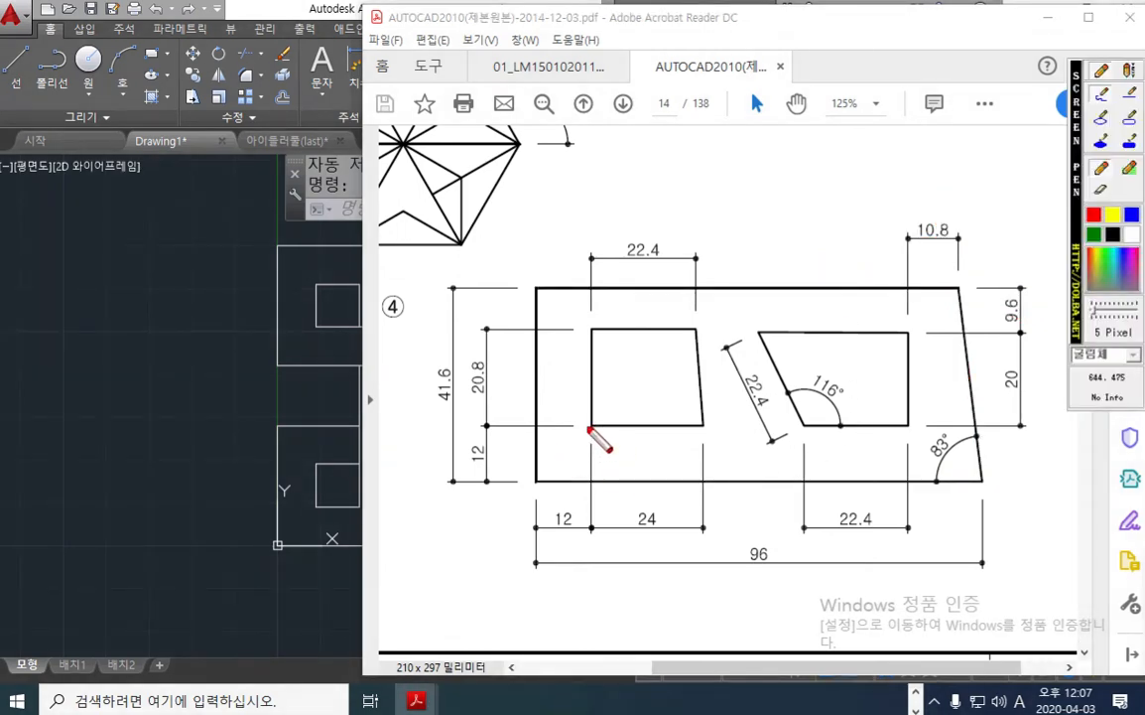
{"action": "left_click_drag", "start_coordinate": [533, 426], "coordinate": [987, 431]}
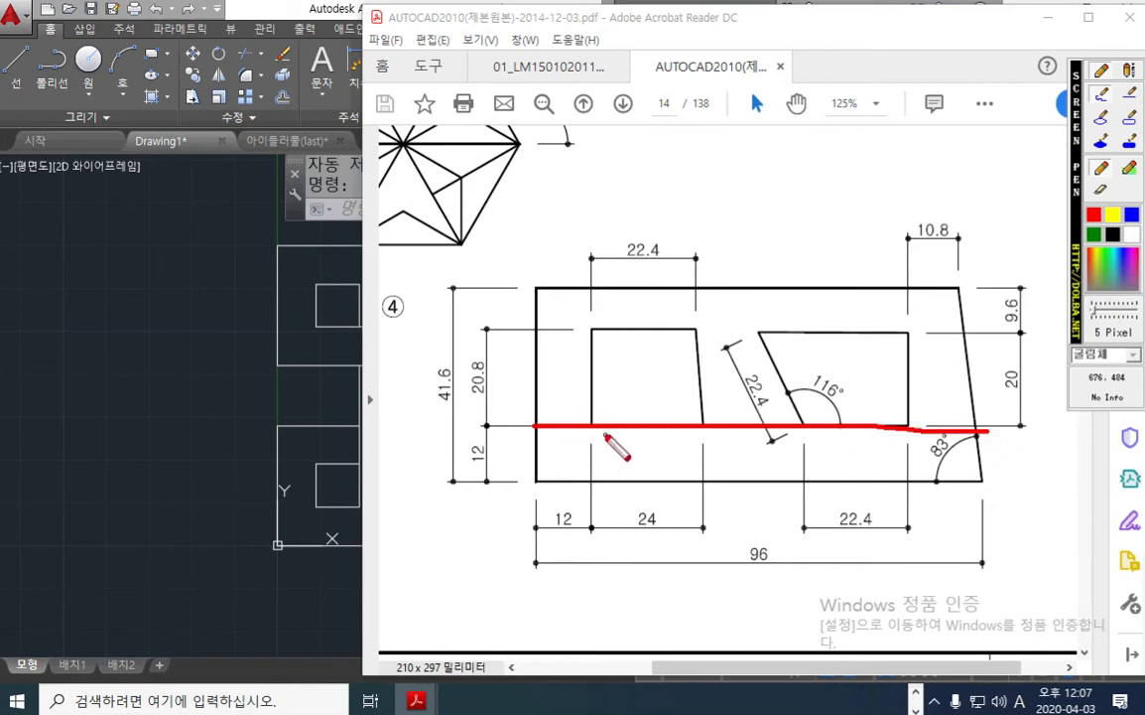
{"action": "left_click_drag", "start_coordinate": [601, 236], "coordinate": [596, 541]}
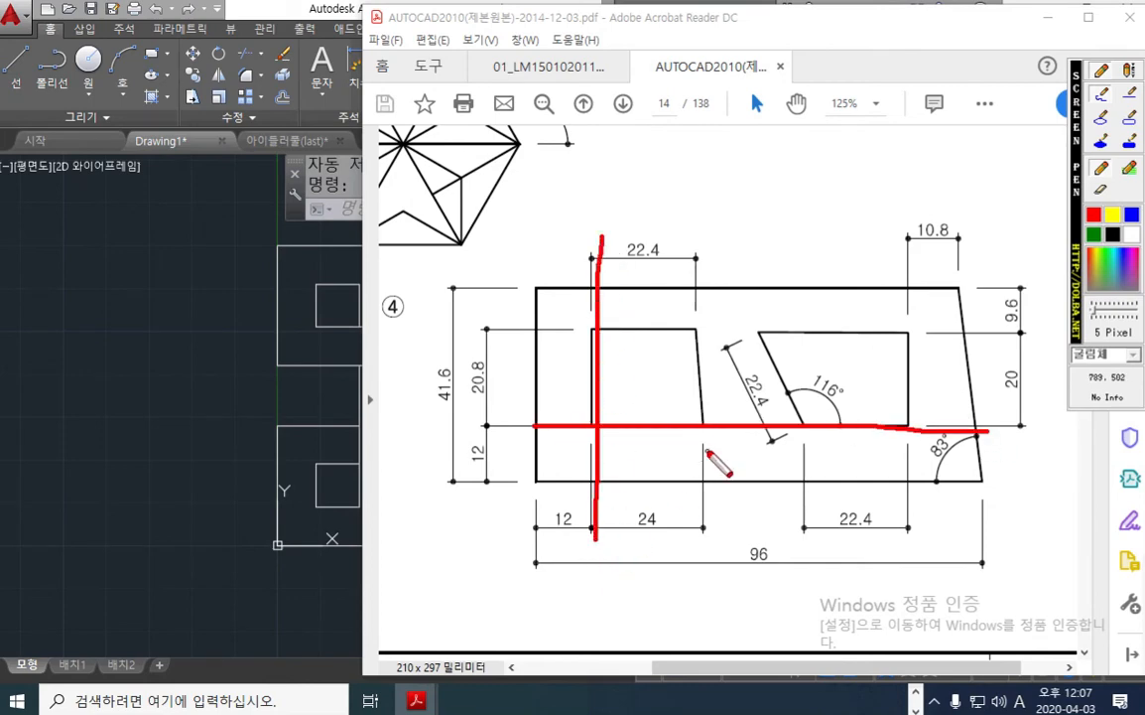
{"action": "left_click_drag", "start_coordinate": [706, 234], "coordinate": [692, 429]}
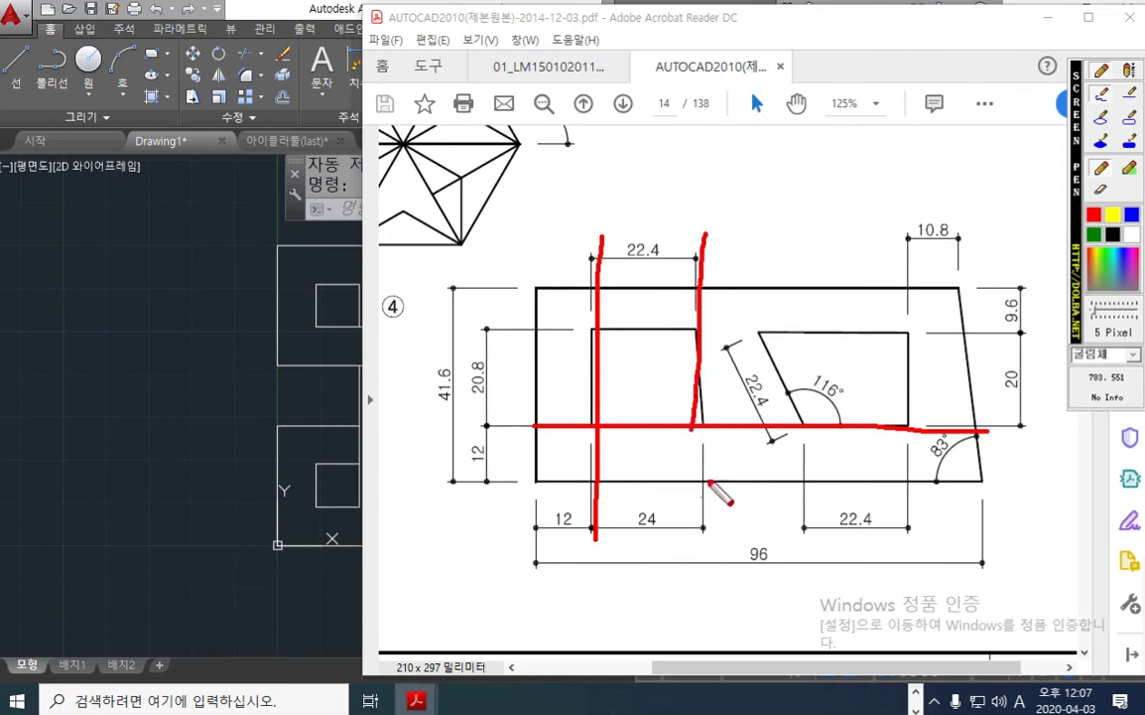
{"action": "left_click_drag", "start_coordinate": [707, 536], "coordinate": [710, 221]}
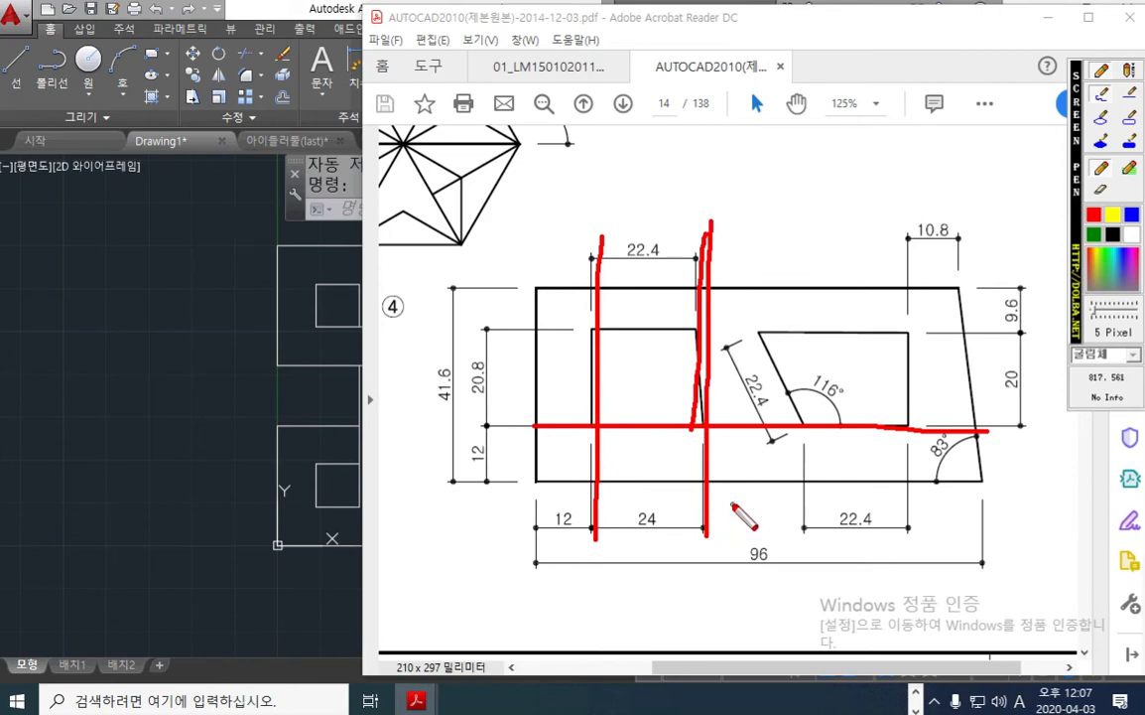
{"action": "left_click_drag", "start_coordinate": [486, 334], "coordinate": [745, 325]}
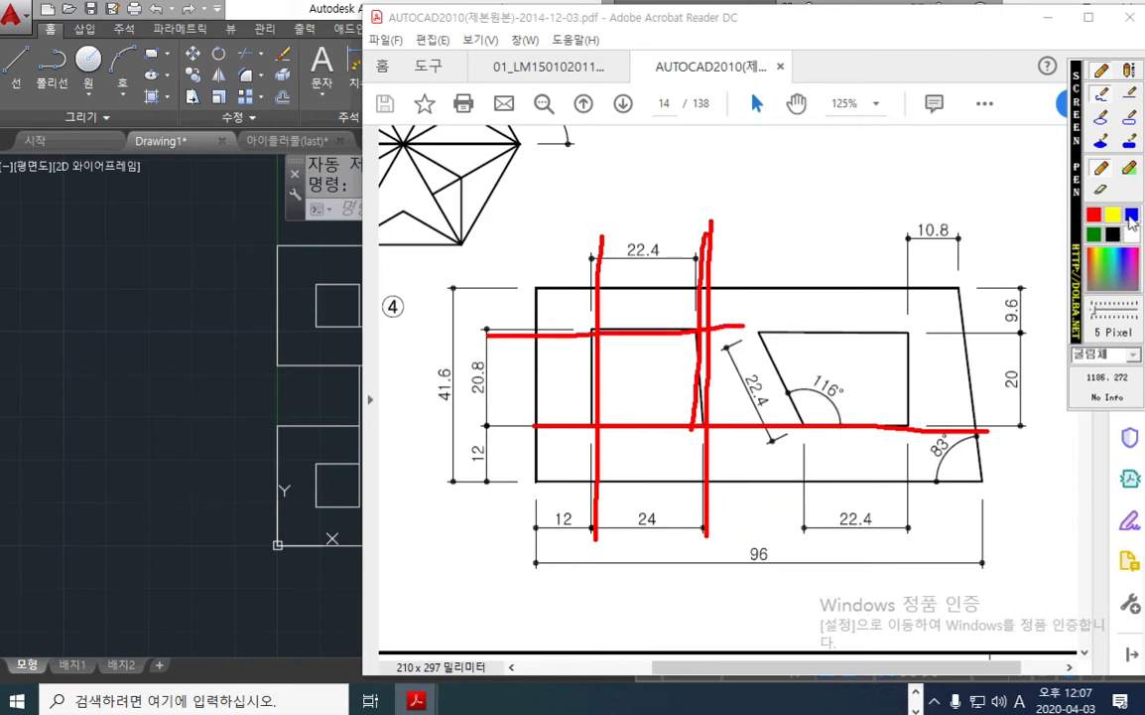
{"action": "left_click_drag", "start_coordinate": [697, 325], "coordinate": [716, 427]}
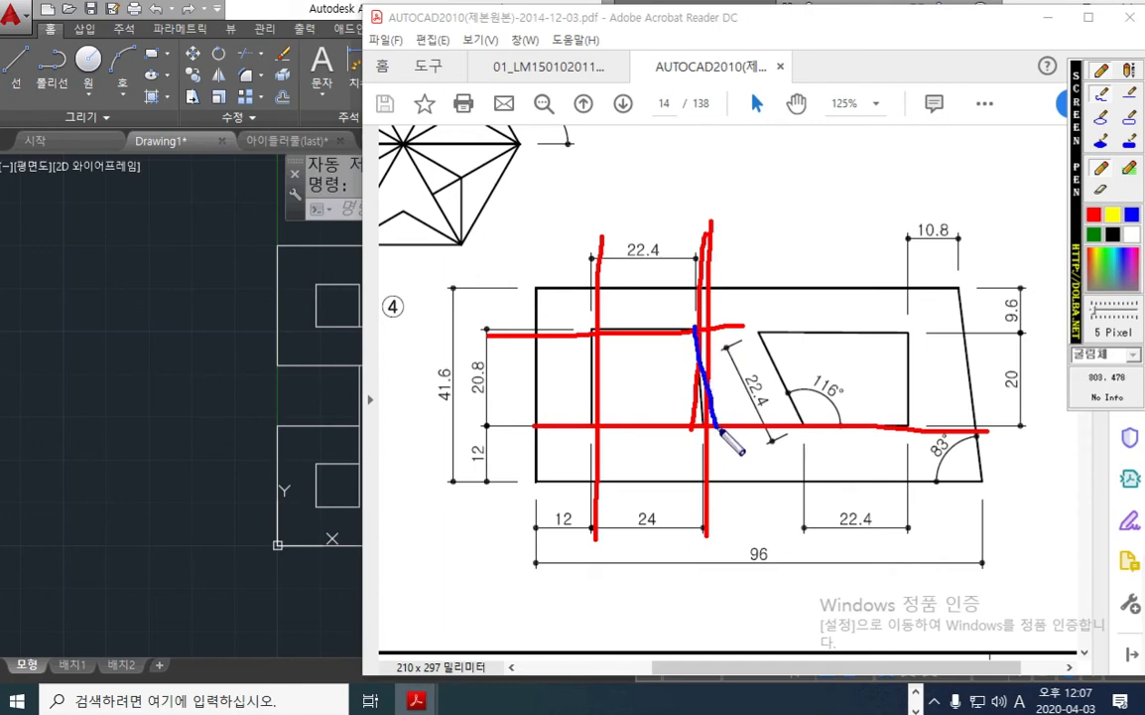
Step: Clear the construction marks and outline the left inner quadrilateral of drawing 4 in blue
{"action": "key", "text": "Escape"}
{"action": "key", "text": "F2"}
{"action": "mouse_move", "coordinate": [586, 330]}
{"action": "left_mouse_down"}
{"action": "mouse_move", "coordinate": [591, 425]}
{"action": "mouse_move", "coordinate": [701, 424]}
{"action": "mouse_move", "coordinate": [696, 331]}
{"action": "mouse_move", "coordinate": [587, 331]}
{"action": "left_mouse_up"}
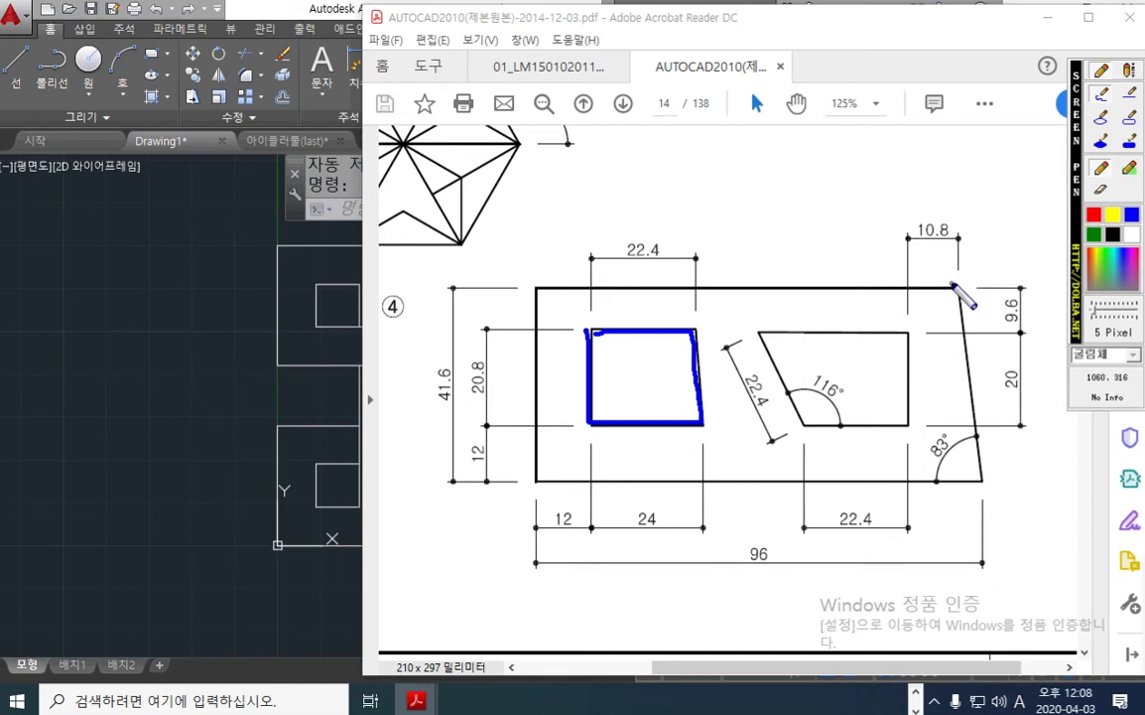
Step: Draw blue construction lines for the right inner shape, mark its 116° slanted side with circled endpoints, and clear the marks
{"action": "left_click_drag", "start_coordinate": [957, 269], "coordinate": [958, 469]}
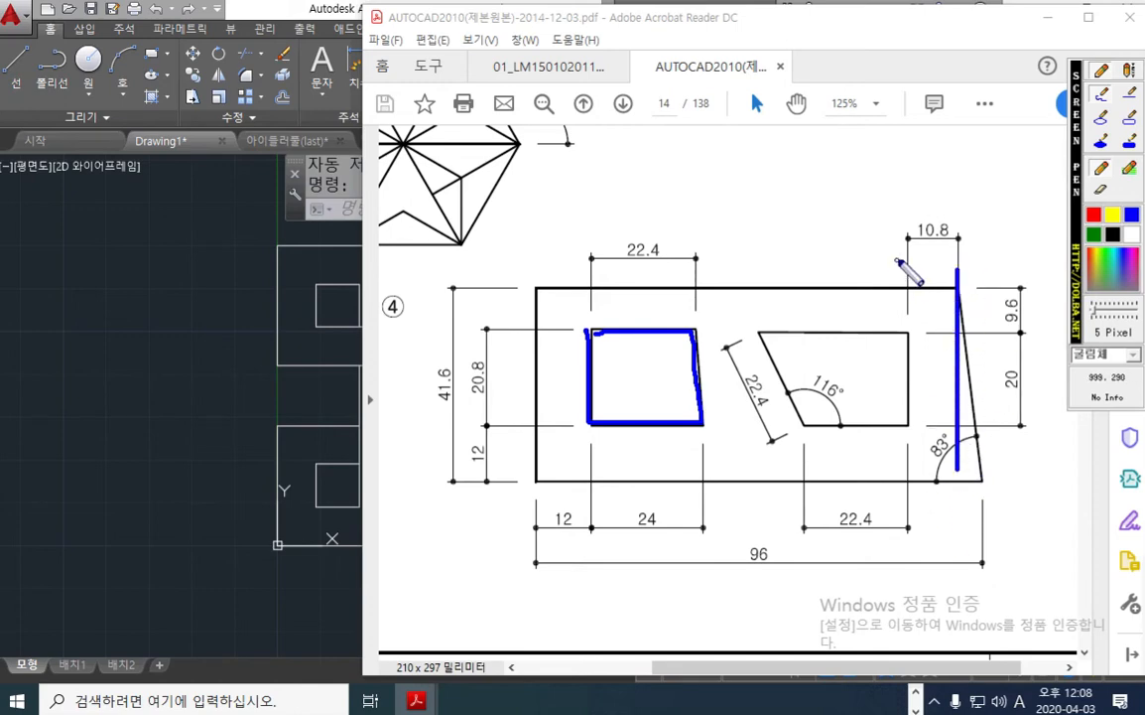
{"action": "left_click_drag", "start_coordinate": [910, 266], "coordinate": [910, 432]}
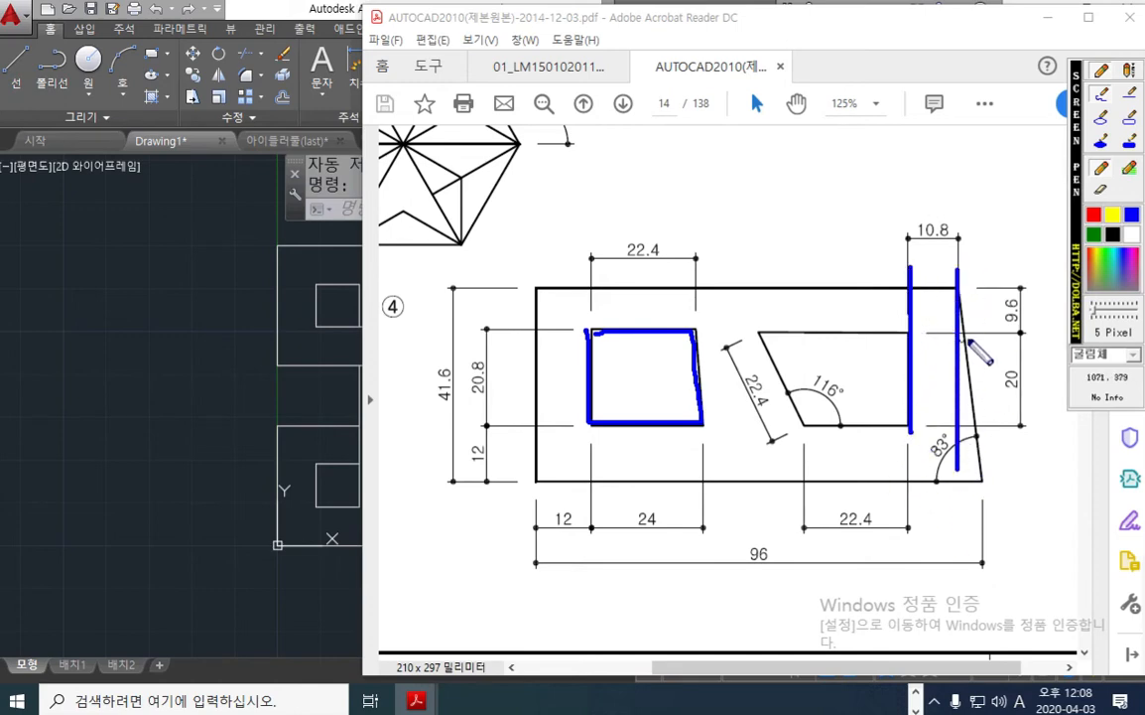
{"action": "left_click_drag", "start_coordinate": [715, 289], "coordinate": [993, 281]}
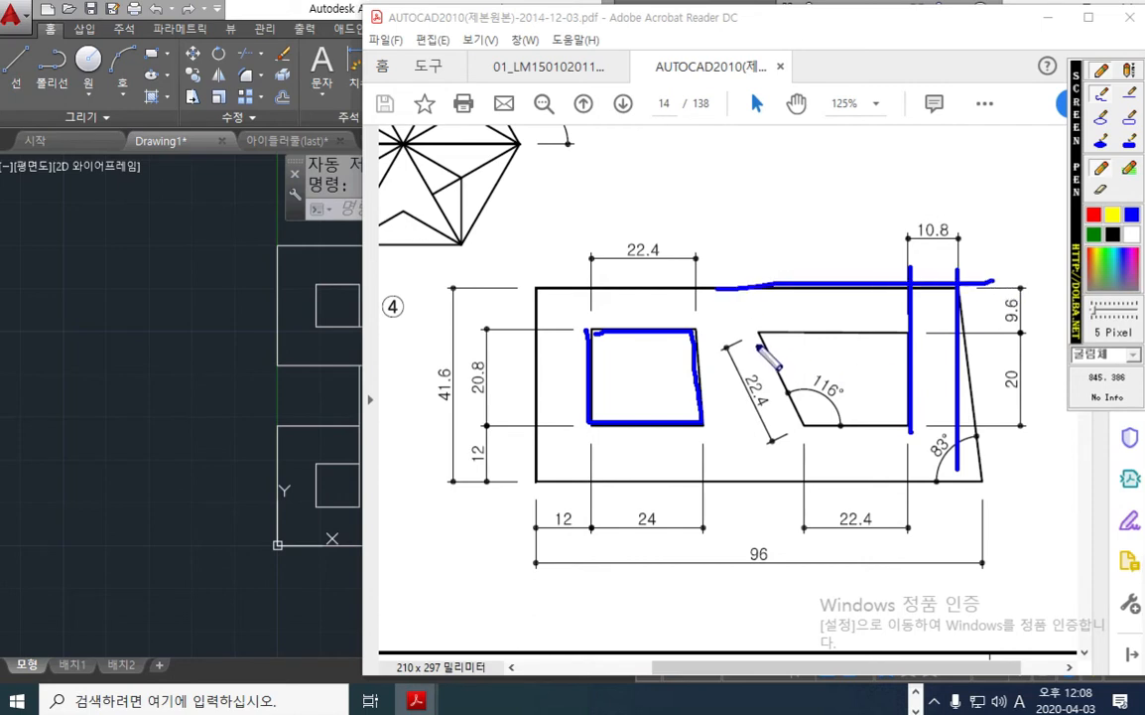
{"action": "left_click_drag", "start_coordinate": [743, 339], "coordinate": [1067, 333]}
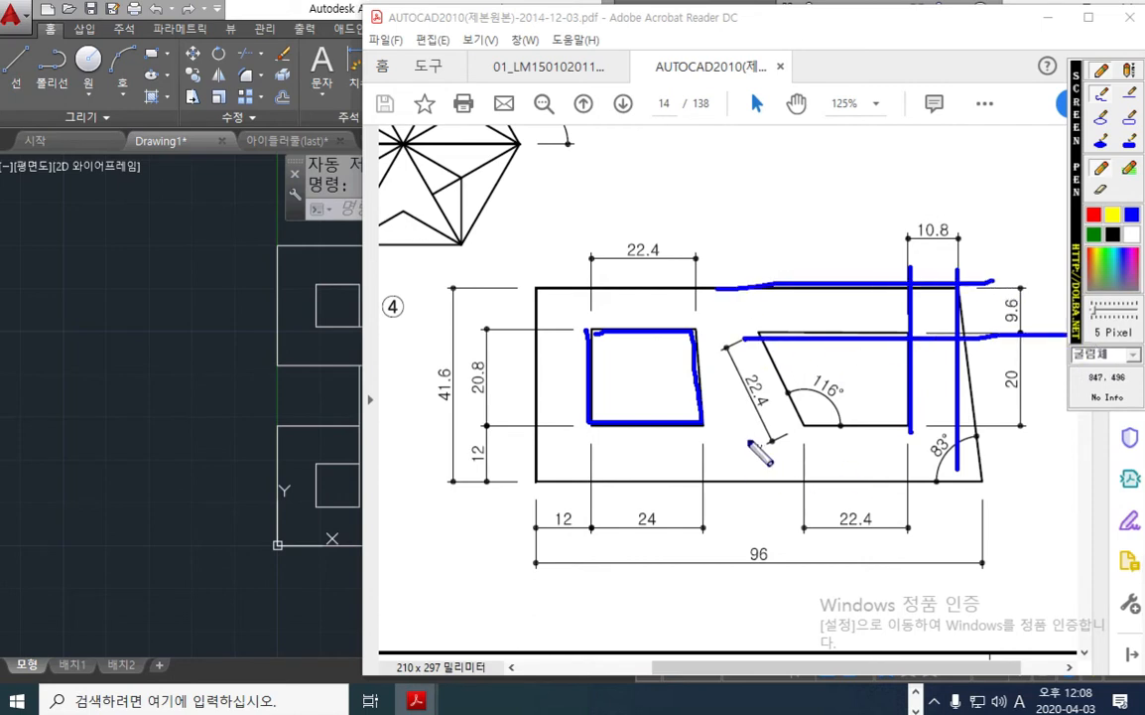
{"action": "left_click_drag", "start_coordinate": [705, 426], "coordinate": [995, 422]}
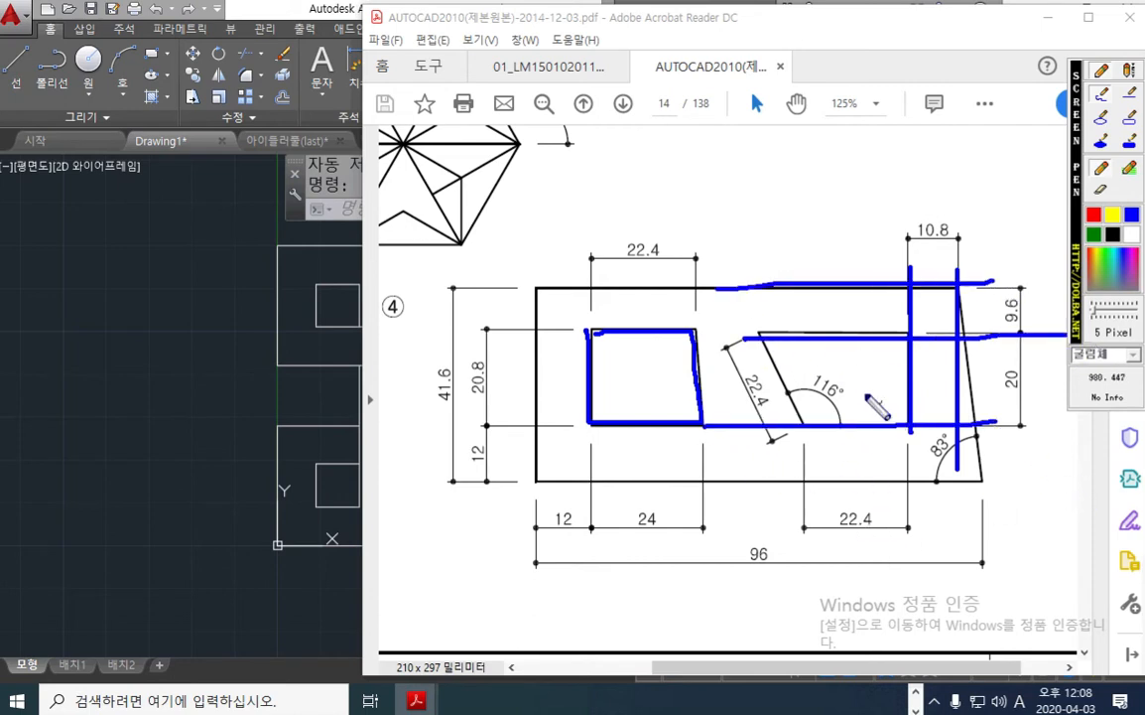
{"action": "left_click_drag", "start_coordinate": [807, 276], "coordinate": [806, 545]}
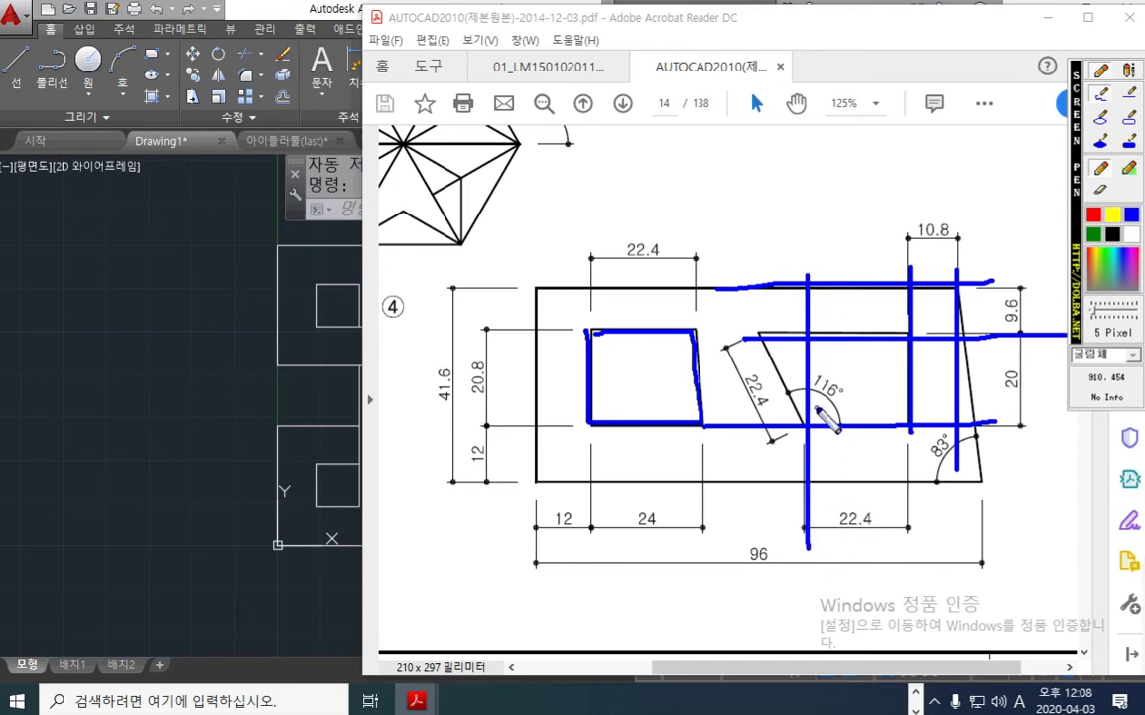
{"action": "mouse_move", "coordinate": [806, 415]}
{"action": "left_mouse_down"}
{"action": "mouse_move", "coordinate": [754, 326]}
{"action": "mouse_move", "coordinate": [762, 338]}
{"action": "left_mouse_up"}
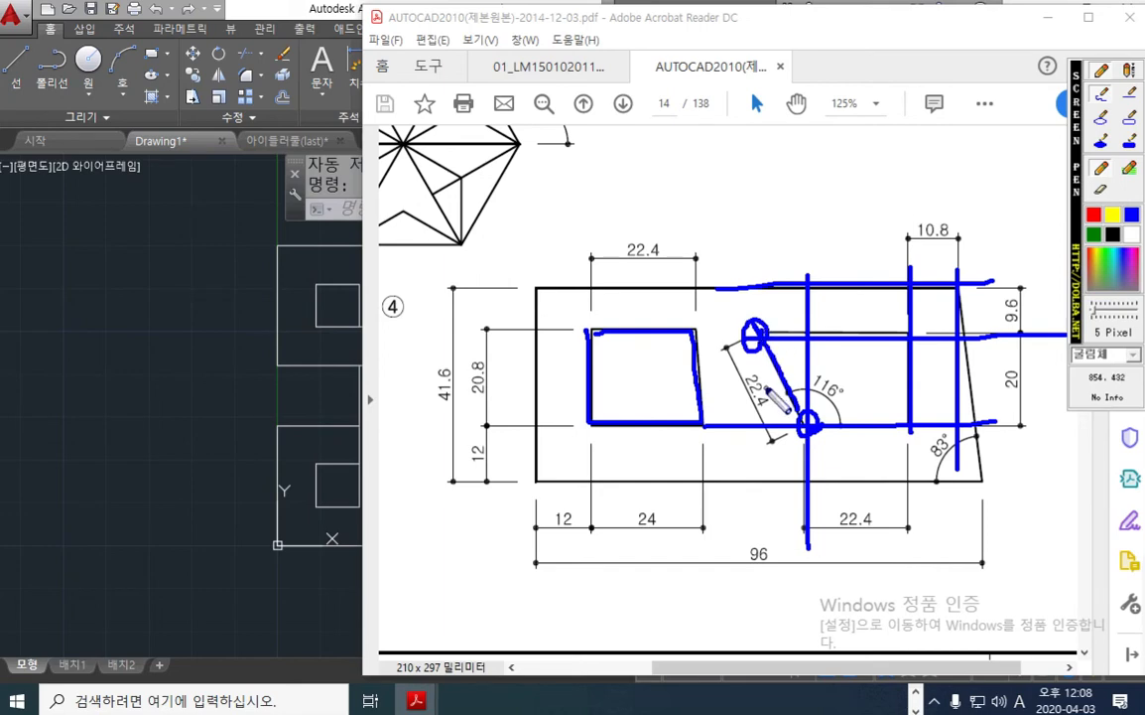
{"action": "key", "text": "Escape"}
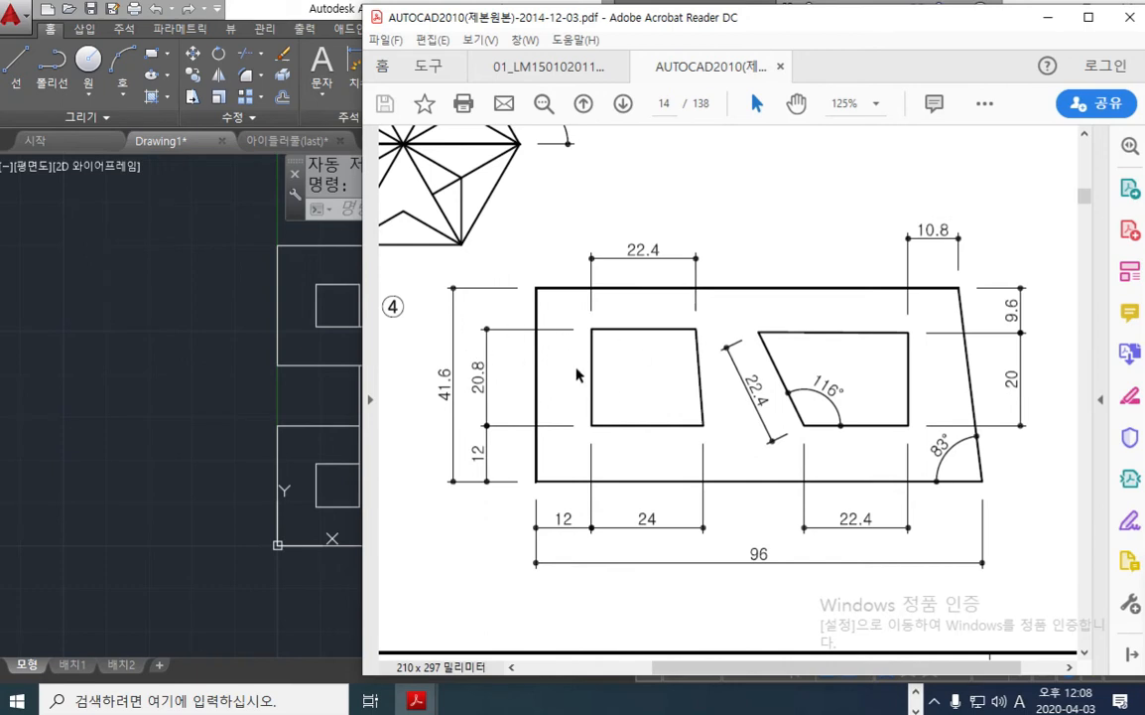
Step: In red, write 0,0 at drawing 4's lower-left corner, trace the outer bottom and left edges, and clear the marks
{"action": "key", "text": "F12"}
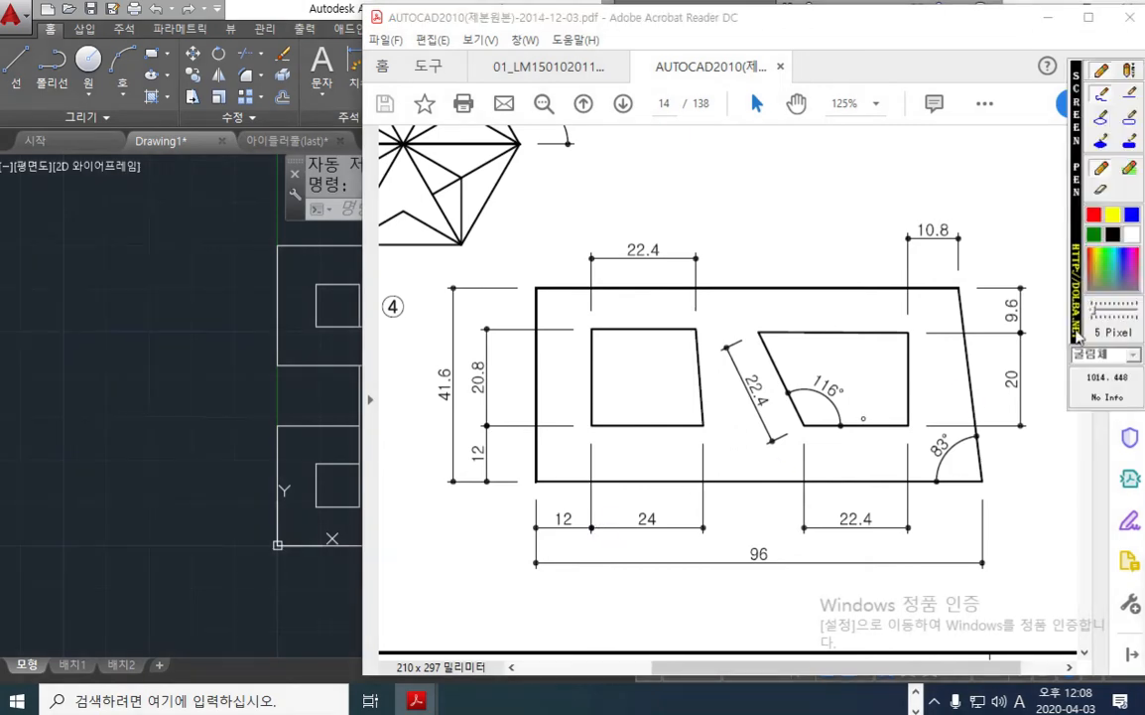
{"action": "left_click", "coordinate": [1094, 215]}
{"action": "mouse_move", "coordinate": [490, 497]}
{"action": "left_mouse_down"}
{"action": "mouse_move", "coordinate": [485, 512]}
{"action": "mouse_move", "coordinate": [491, 499]}
{"action": "mouse_move", "coordinate": [507, 520]}
{"action": "mouse_move", "coordinate": [611, 480]}
{"action": "mouse_move", "coordinate": [986, 489]}
{"action": "left_mouse_up"}
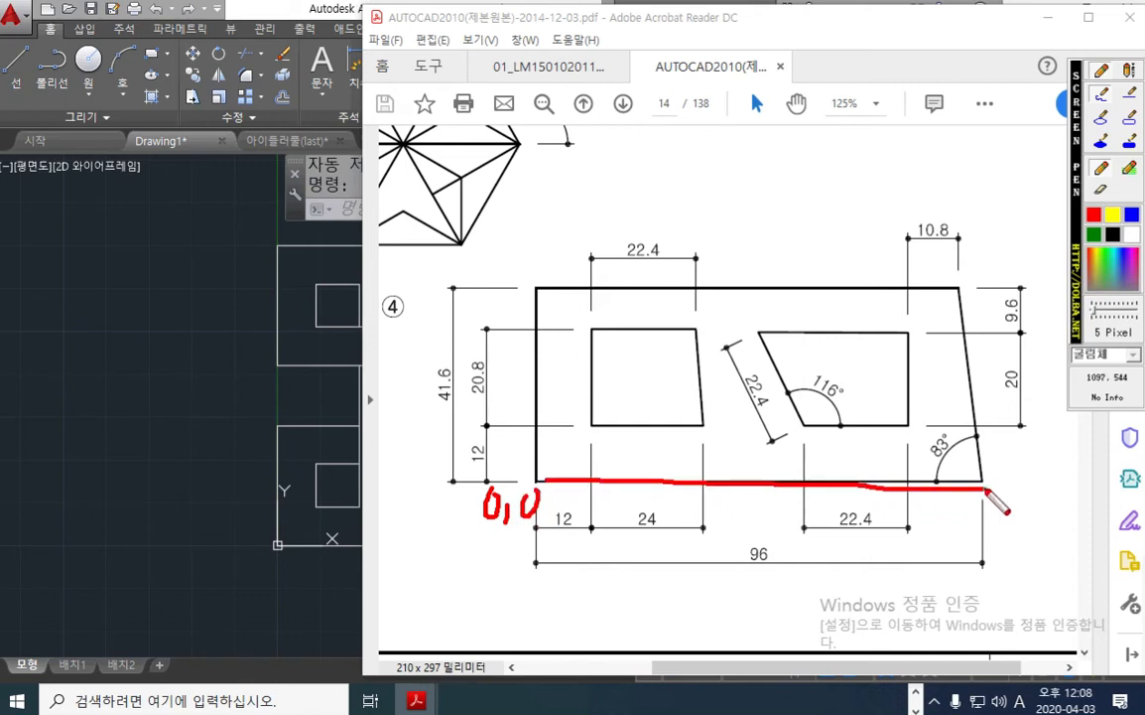
{"action": "left_click_drag", "start_coordinate": [539, 482], "coordinate": [542, 282]}
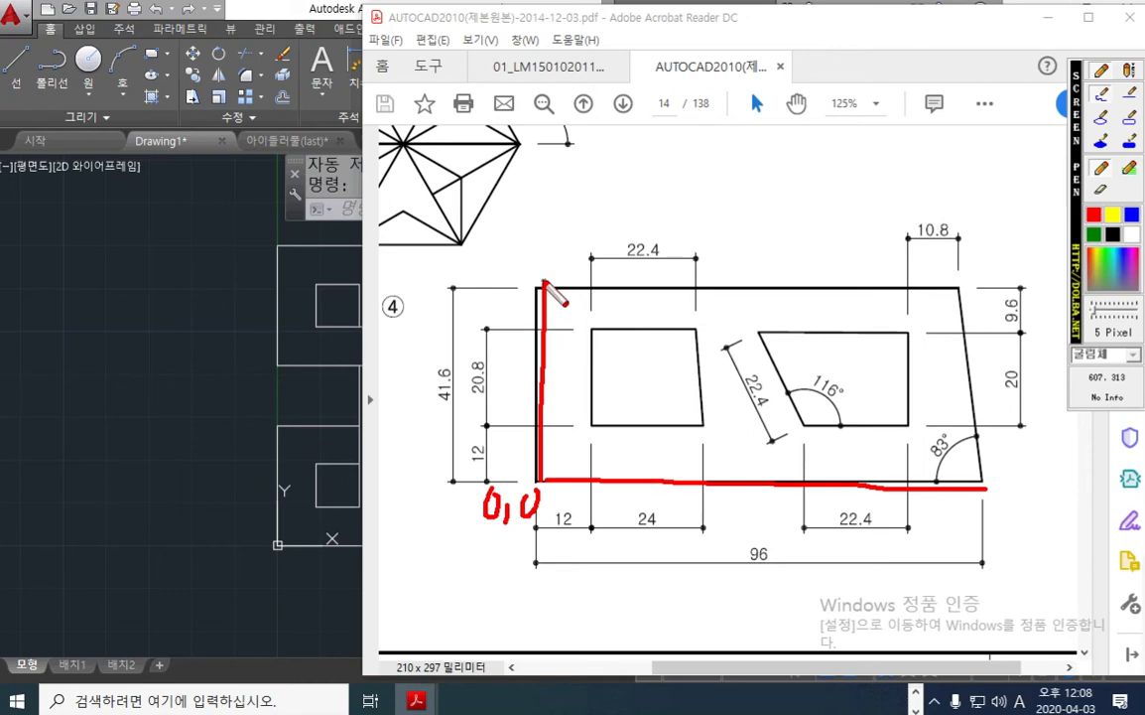
{"action": "key", "text": "Escape"}
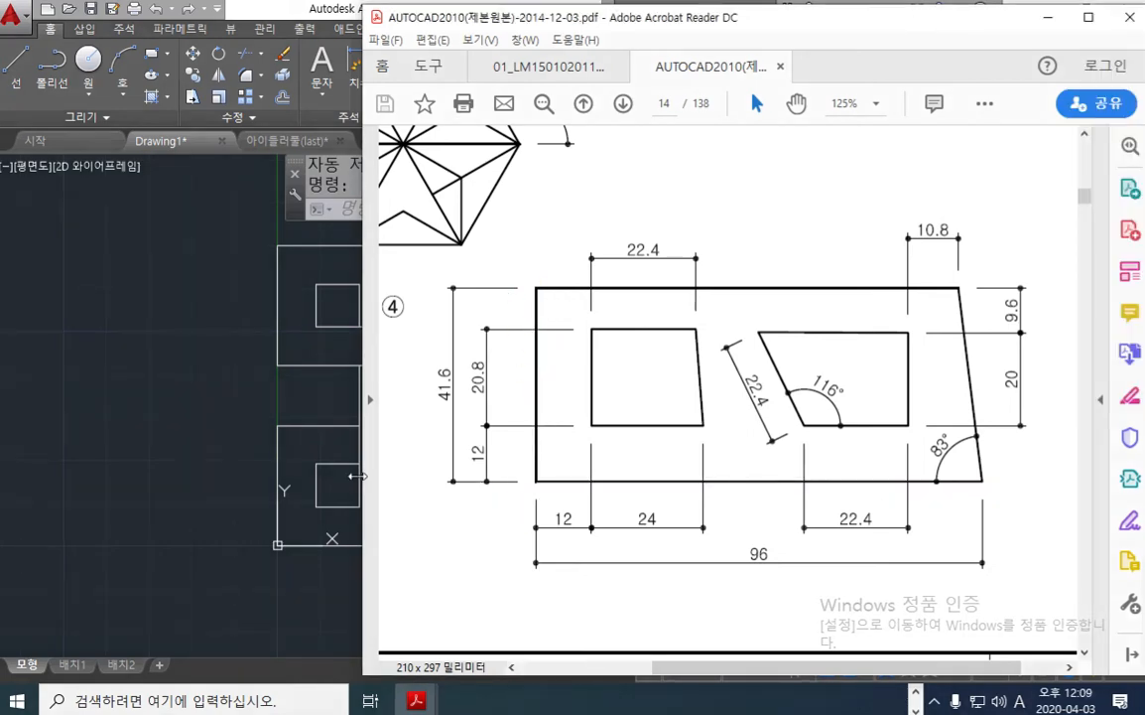
Step: Narrow the PDF window and switch back to the Drawing1 drawing in AutoCAD
{"action": "mouse_move", "coordinate": [358, 476]}
{"action": "left_mouse_down"}
{"action": "mouse_move", "coordinate": [686, 469]}
{"action": "mouse_move", "coordinate": [705, 533]}
{"action": "left_mouse_up"}
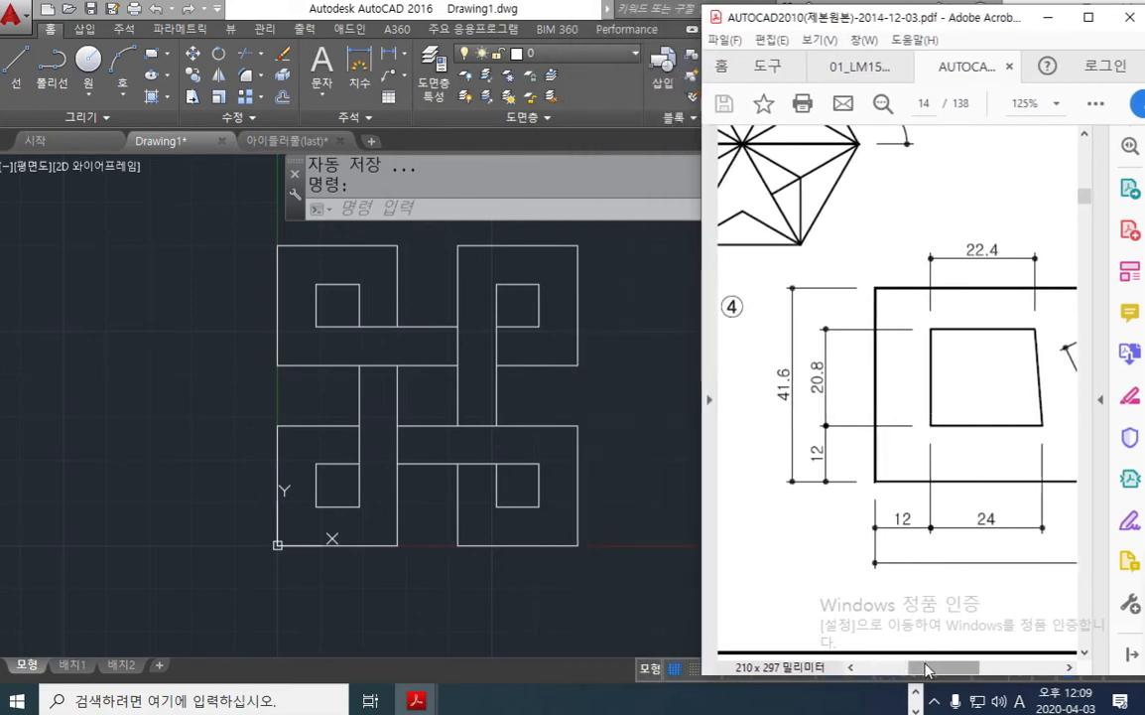
{"action": "left_click", "coordinate": [395, 542]}
{"action": "middle_click_drag", "start_coordinate": [613, 520], "coordinate": [643, 534]}
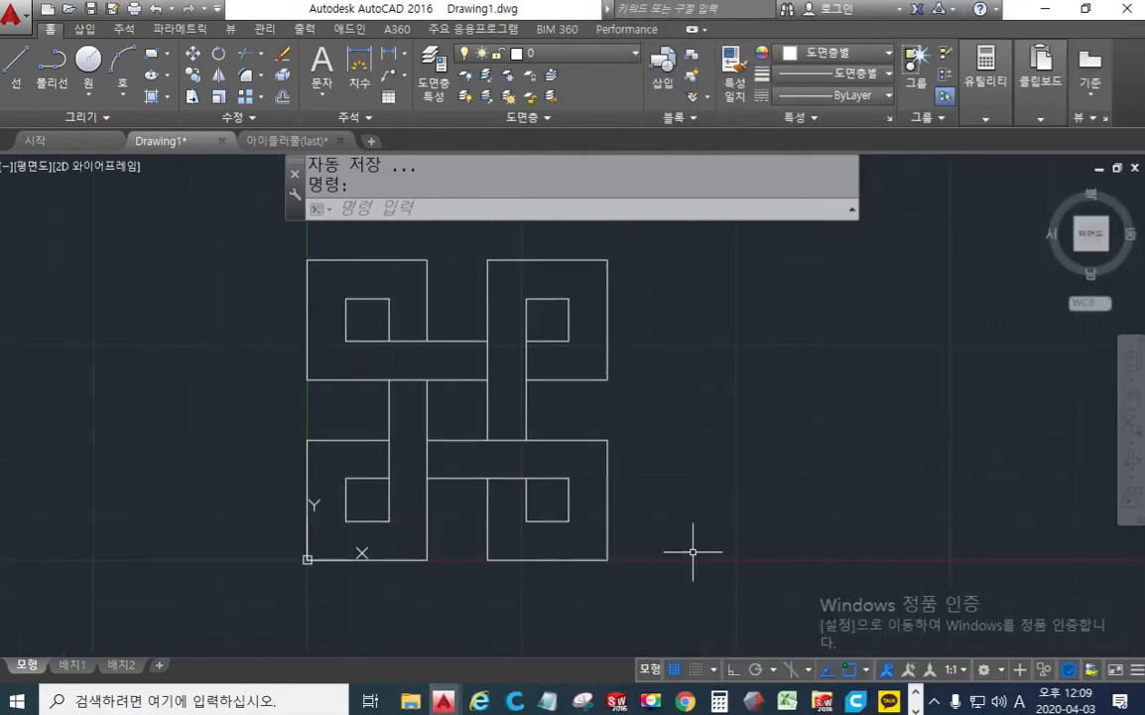
Step: Erase the entire interlaced pattern from the drawing
{"action": "type", "text": "e"}
{"action": "key", "text": "Return"}
{"action": "left_click", "coordinate": [740, 600]}
{"action": "left_click", "coordinate": [248, 230]}
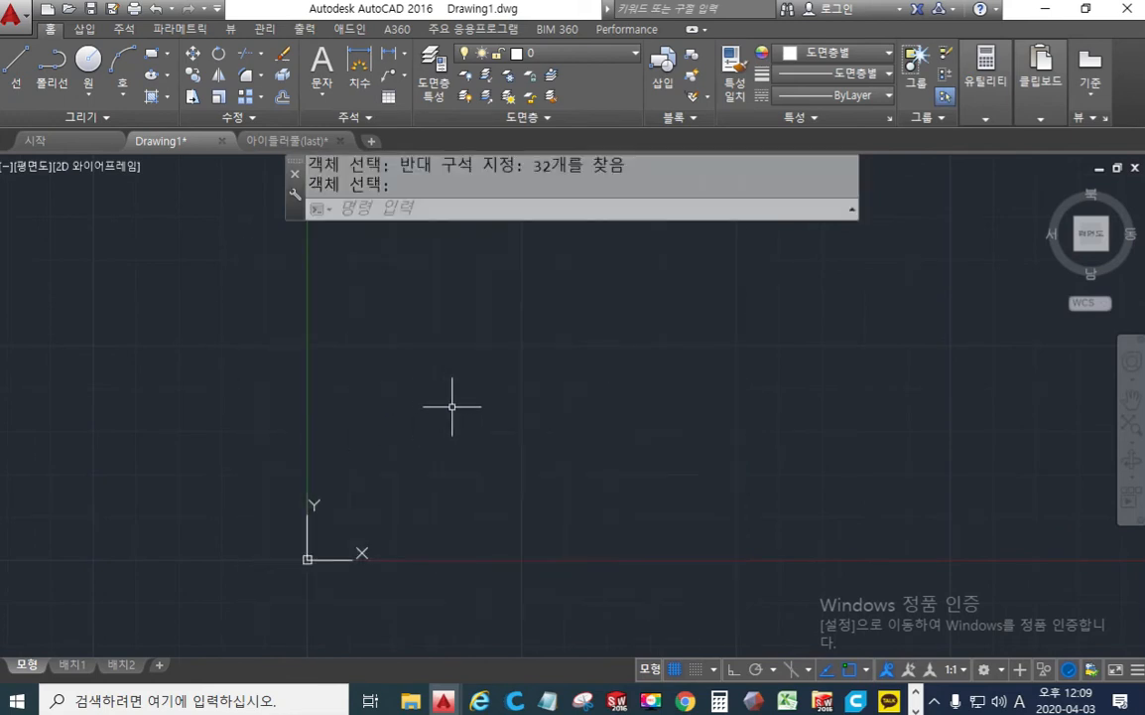
{"action": "key", "text": "Return"}
Step: Draw the bottom edge as a line from 0,0 to 96,0
{"action": "type", "text": "l"}
{"action": "key", "text": "Return"}
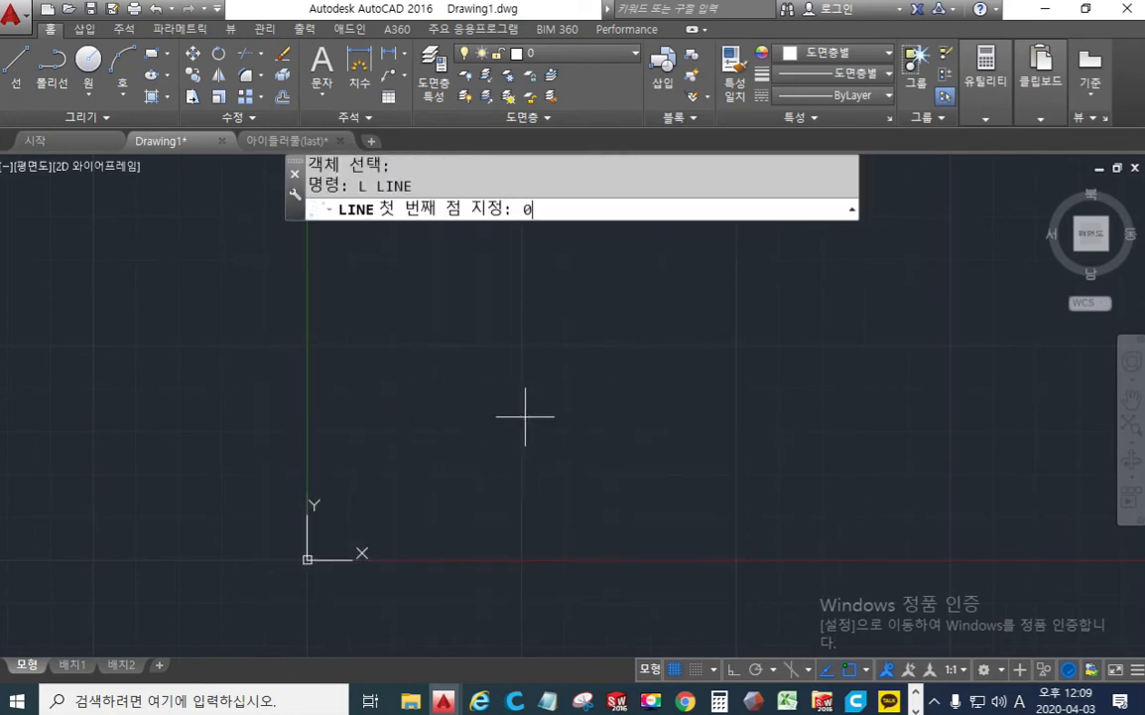
{"action": "key", "text": "Return"}
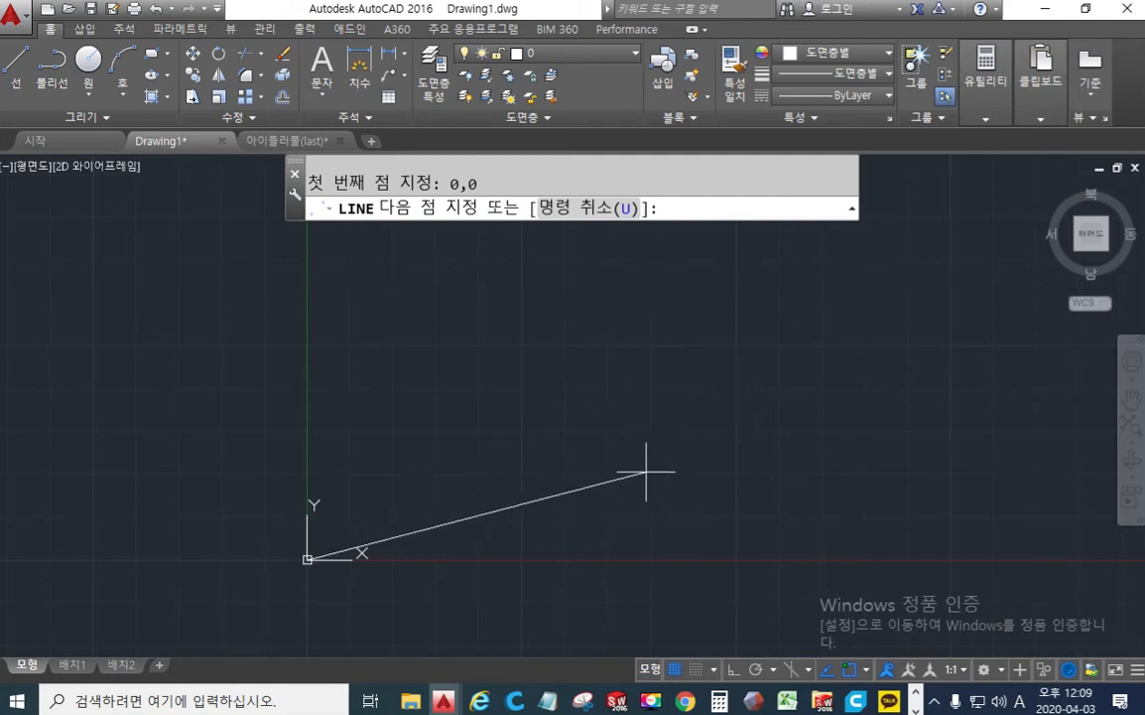
{"action": "key", "text": "shift"}
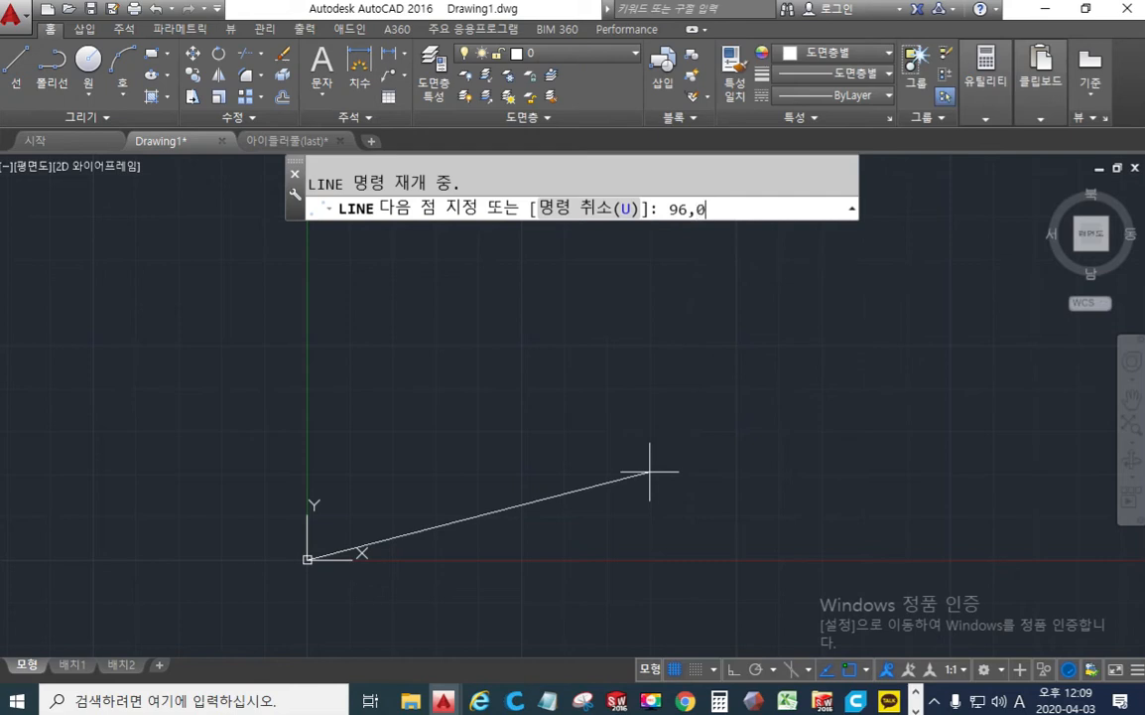
{"action": "type", "text": "96,0"}
{"action": "key", "text": "Return"}
{"action": "key", "text": "Return"}
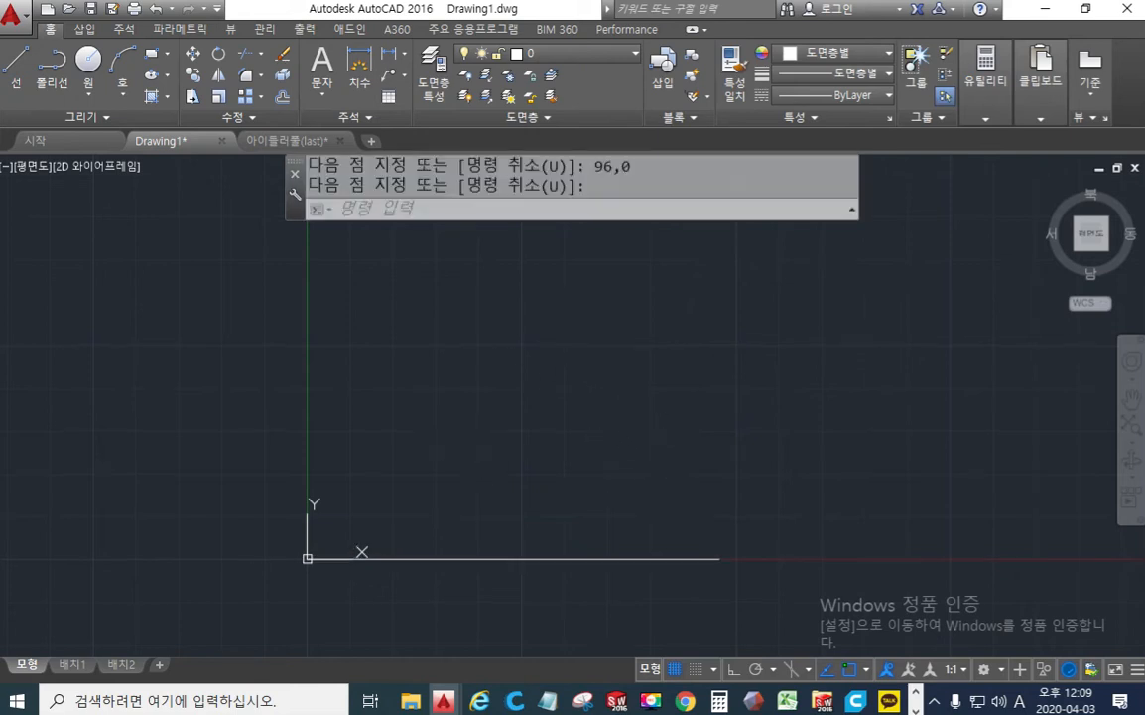
Step: Draw the left vertical edge as a line from the origin to 0,41.6
{"action": "middle_click_drag", "start_coordinate": [483, 441], "coordinate": [498, 414]}
{"action": "key", "text": "Return"}
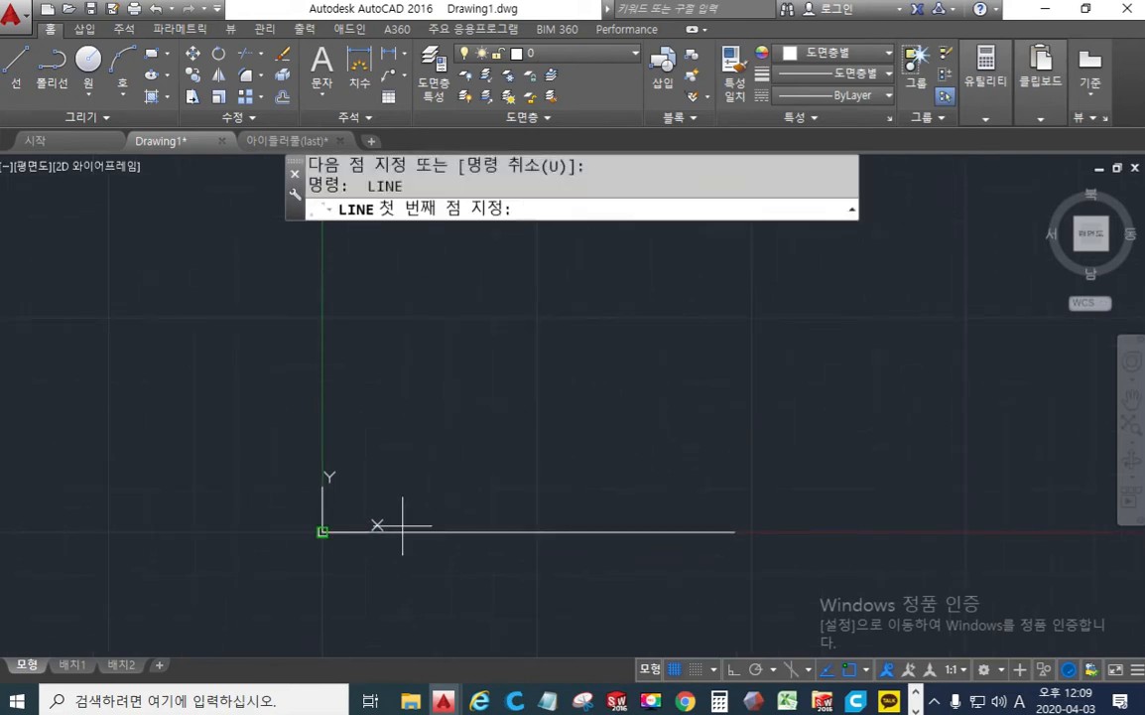
{"action": "left_click", "coordinate": [323, 531]}
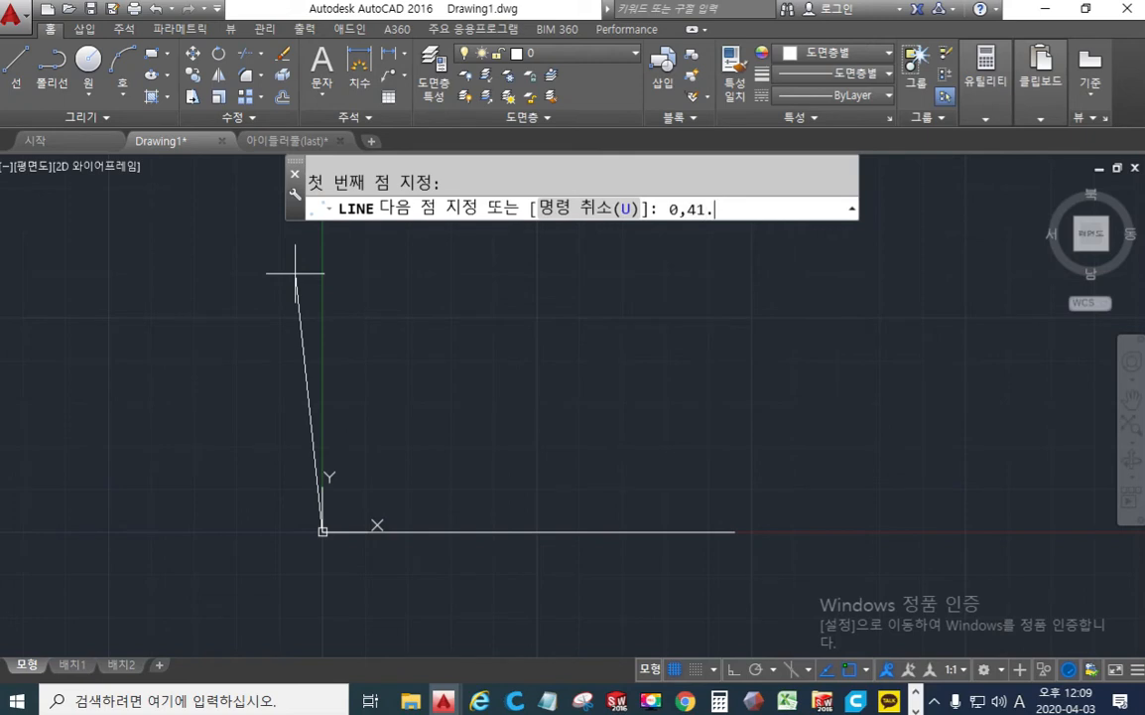
{"action": "key", "text": "Return"}
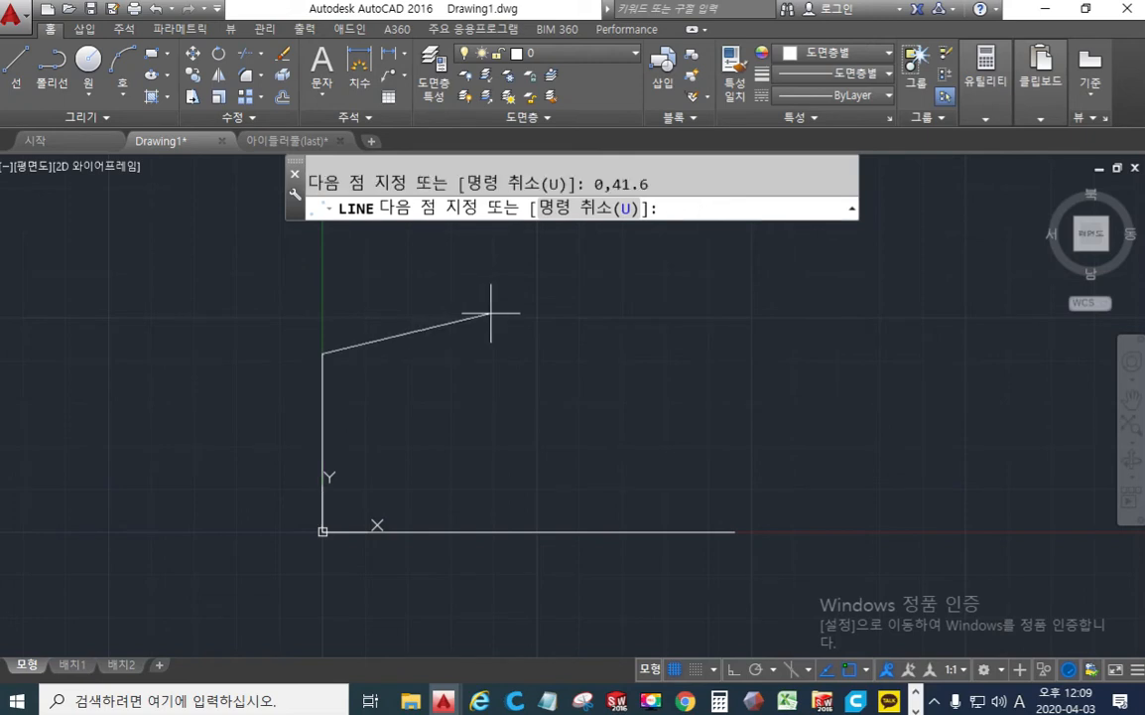
{"action": "key", "text": "Return"}
{"action": "middle_click_drag", "start_coordinate": [635, 383], "coordinate": [630, 335]}
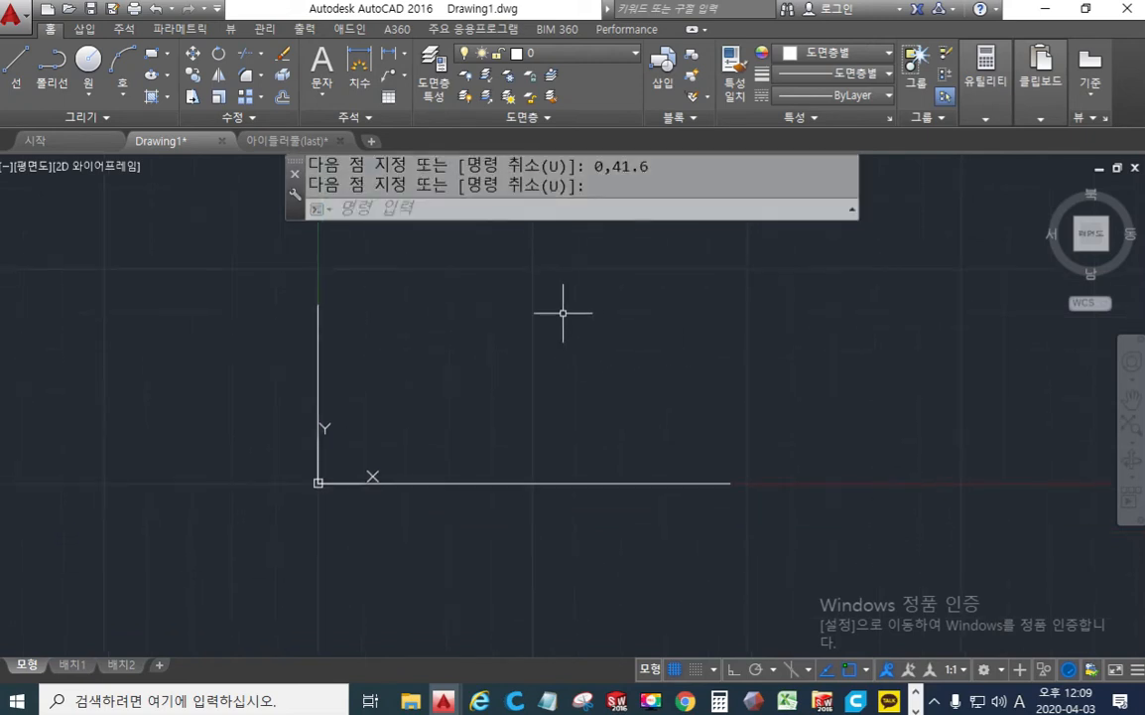
Step: Restore the drawing window beside the PDF and zoom the PDF out to 75% to show exercise drawing 4
{"action": "scroll", "coordinate": [563, 313], "scroll_direction": "up", "scroll_amount": 2}
{"action": "mouse_move", "coordinate": [554, 358]}
{"action": "middle_mouse_down"}
{"action": "mouse_move", "coordinate": [565, 319]}
{"action": "mouse_move", "coordinate": [581, 358]}
{"action": "mouse_move", "coordinate": [490, 356]}
{"action": "middle_mouse_up"}
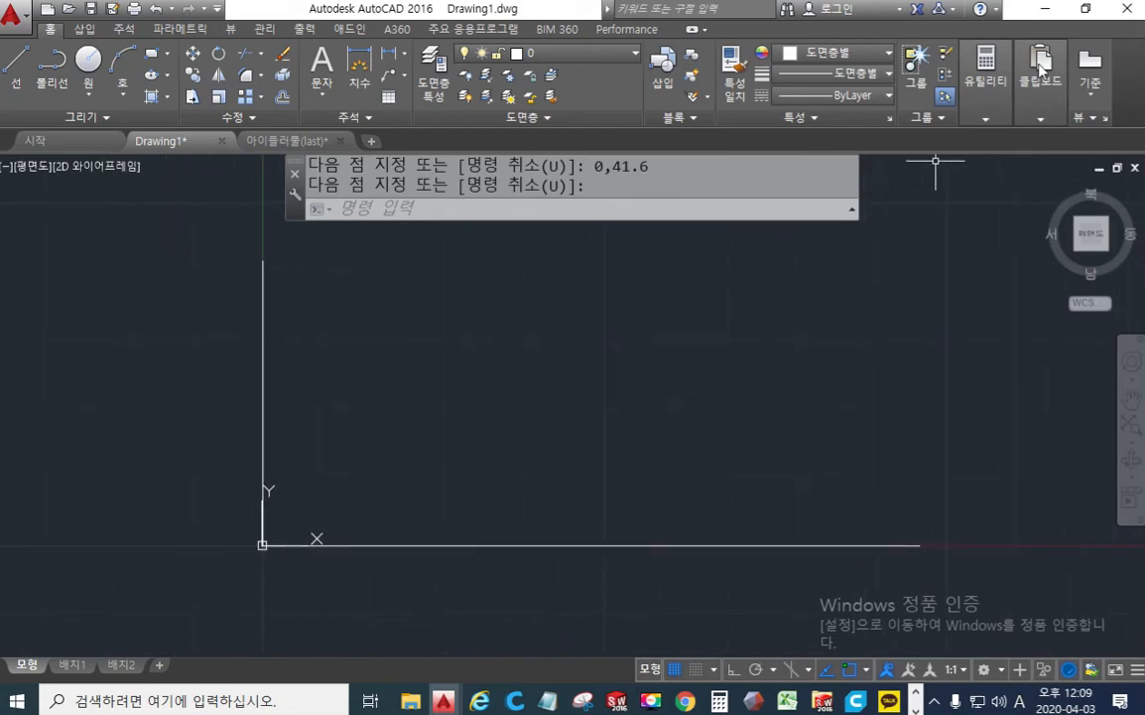
{"action": "left_click", "coordinate": [1086, 10]}
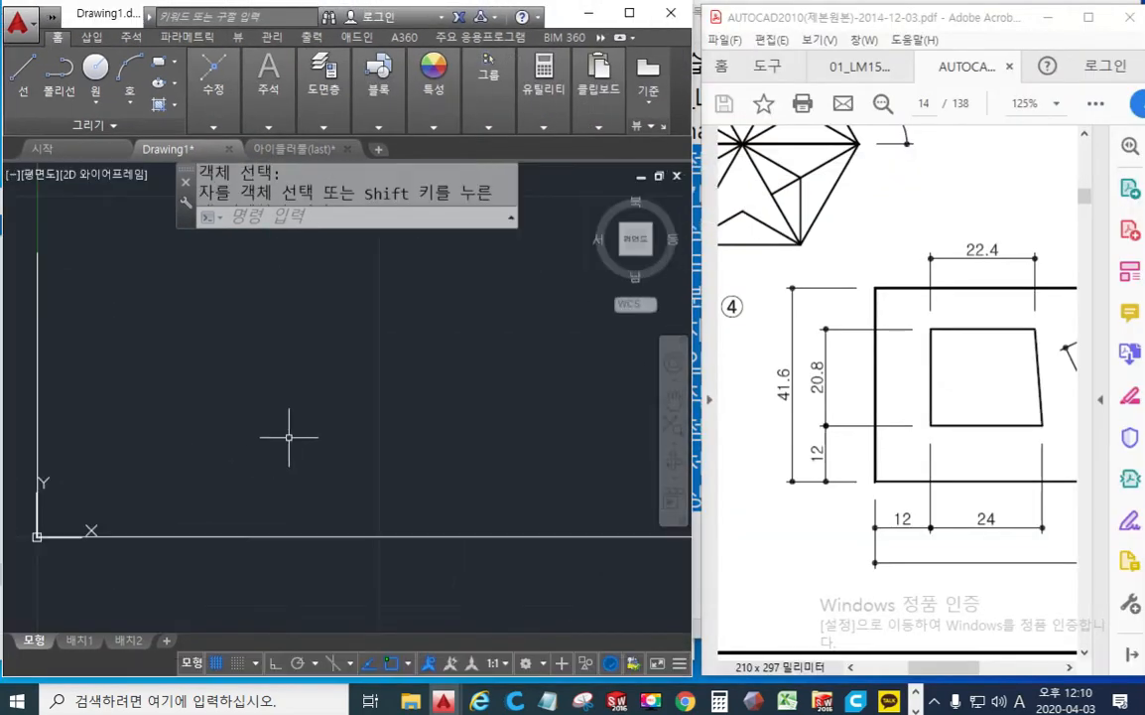
{"action": "scroll", "coordinate": [298, 427], "scroll_direction": "down", "scroll_amount": 2}
{"action": "middle_click_drag", "start_coordinate": [303, 422], "coordinate": [250, 409]}
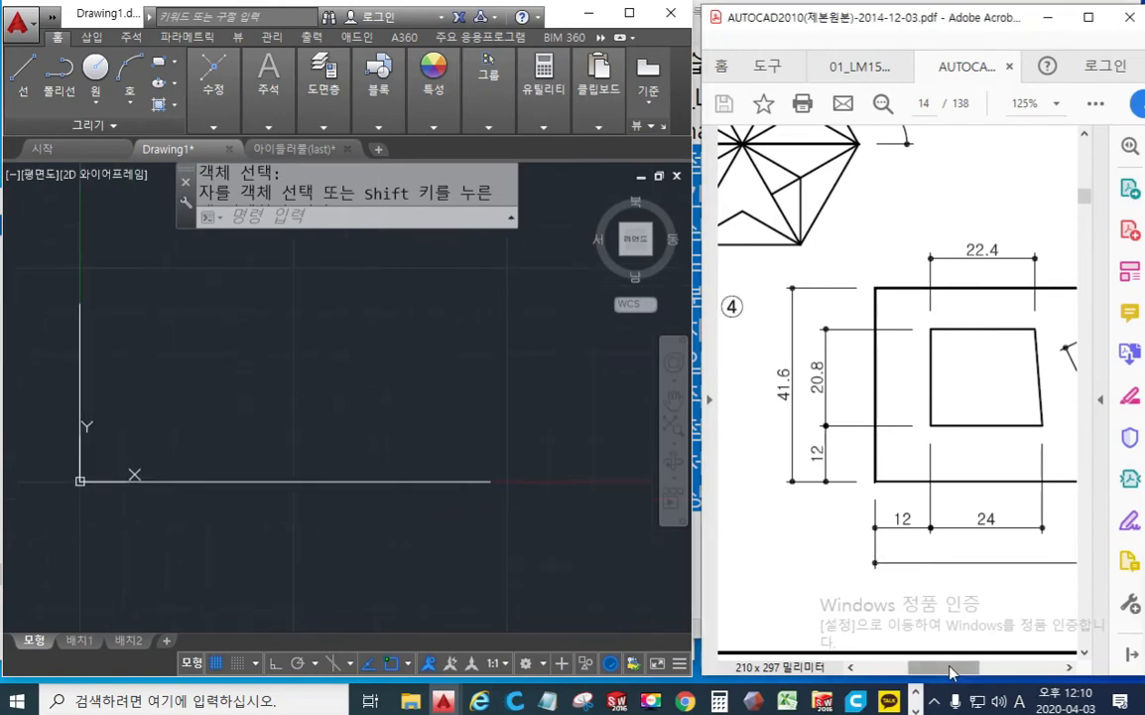
{"action": "scroll", "coordinate": [933, 397], "scroll_direction": "down", "scroll_amount": 2, "text": "ctrl"}
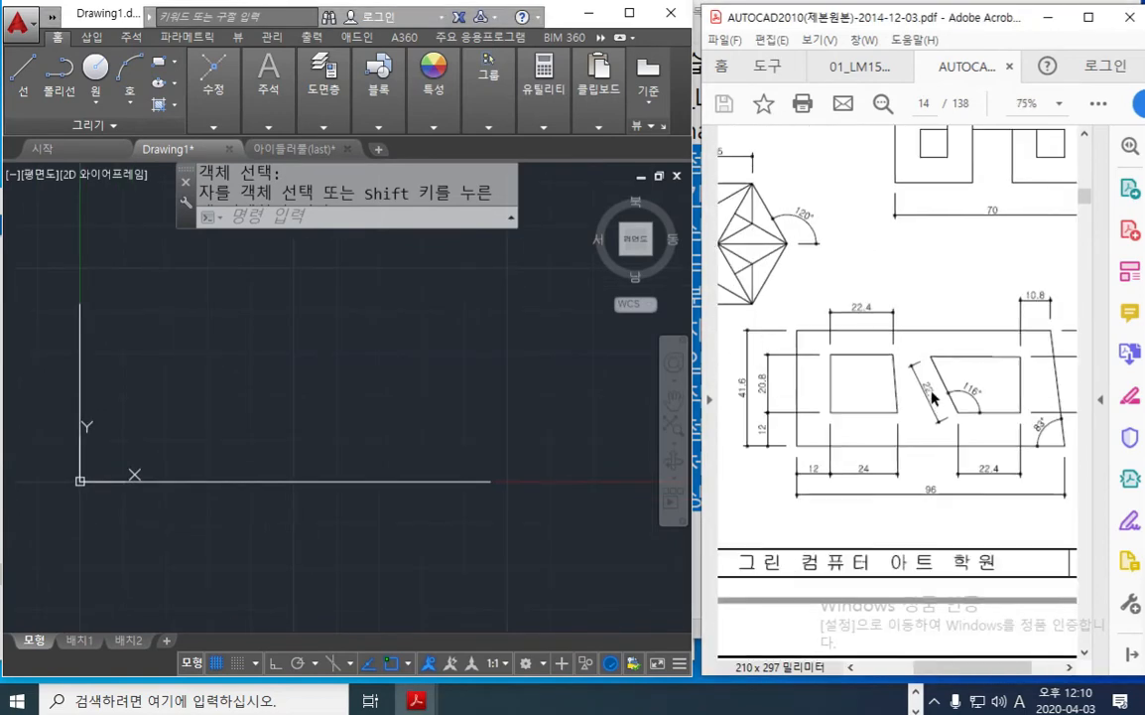
{"action": "key", "text": "F12"}
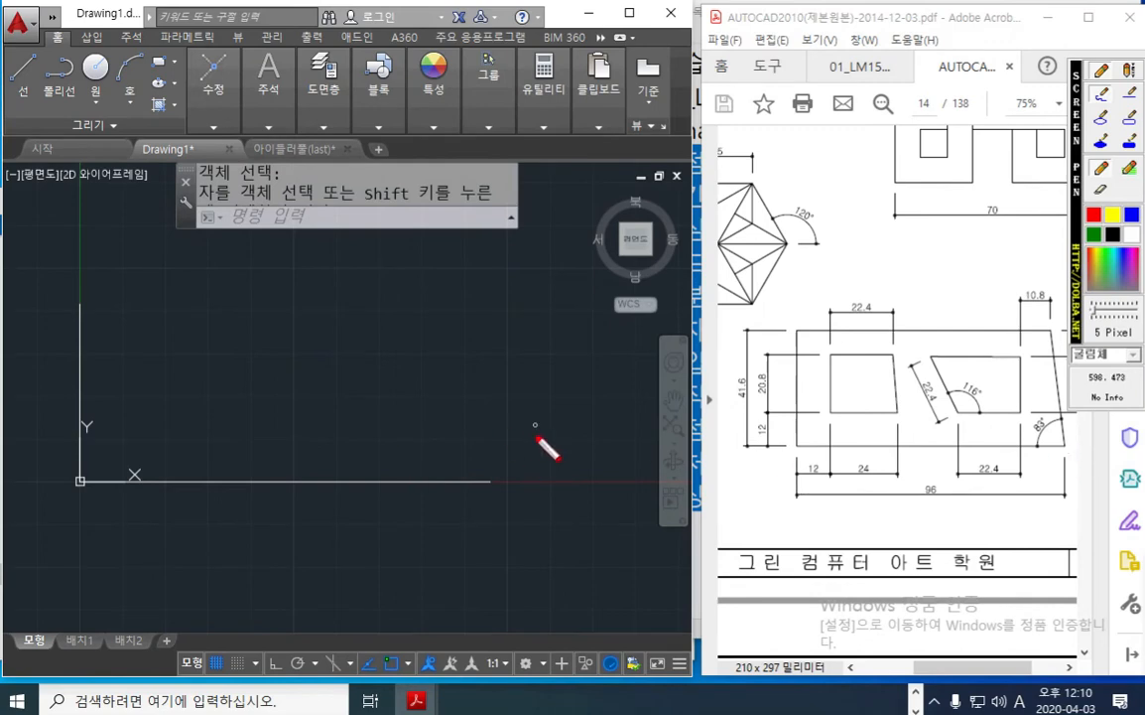
{"action": "mouse_move", "coordinate": [500, 487]}
{"action": "left_mouse_down"}
{"action": "mouse_move", "coordinate": [486, 485]}
{"action": "mouse_move", "coordinate": [395, 211]}
{"action": "left_mouse_up"}
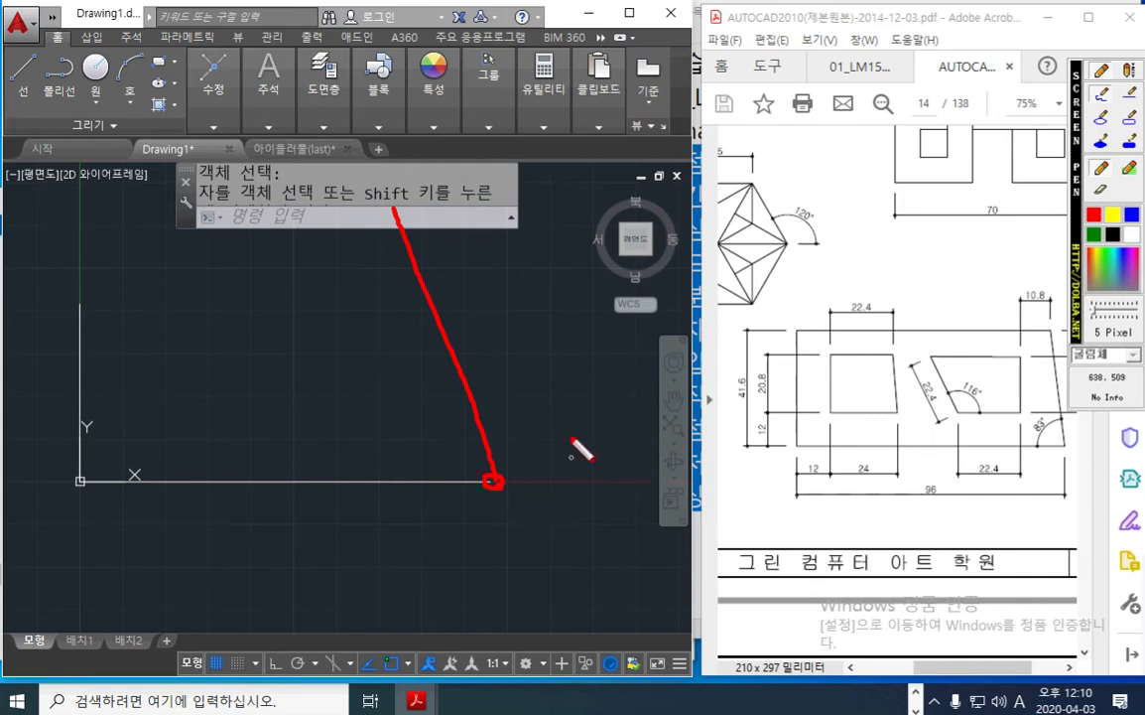
{"action": "left_click_drag", "start_coordinate": [563, 283], "coordinate": [585, 320]}
{"action": "mouse_move", "coordinate": [635, 287]}
{"action": "left_mouse_down"}
{"action": "mouse_move", "coordinate": [636, 310]}
{"action": "mouse_move", "coordinate": [610, 331]}
{"action": "mouse_move", "coordinate": [625, 340]}
{"action": "mouse_move", "coordinate": [577, 380]}
{"action": "mouse_move", "coordinate": [514, 470]}
{"action": "left_mouse_up"}
{"action": "mouse_move", "coordinate": [544, 444]}
{"action": "left_mouse_down"}
{"action": "mouse_move", "coordinate": [509, 472]}
{"action": "mouse_move", "coordinate": [546, 474]}
{"action": "left_mouse_up"}
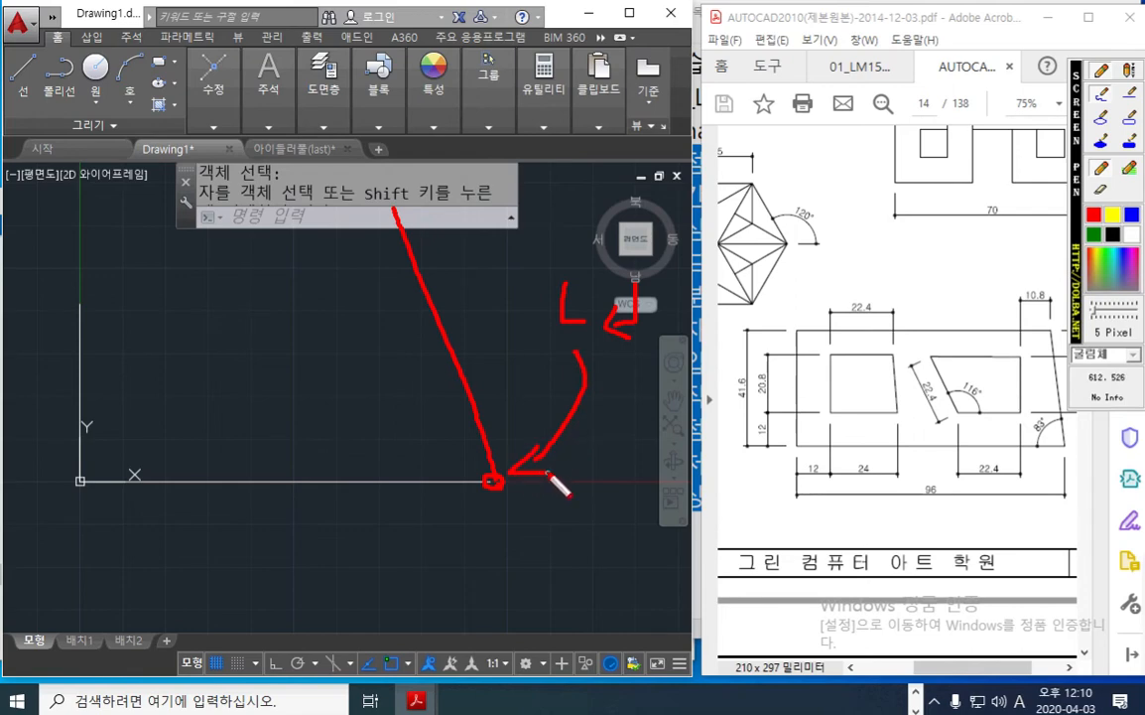
{"action": "mouse_move", "coordinate": [536, 302]}
{"action": "left_mouse_down"}
{"action": "mouse_move", "coordinate": [463, 217]}
{"action": "mouse_move", "coordinate": [452, 233]}
{"action": "left_mouse_up"}
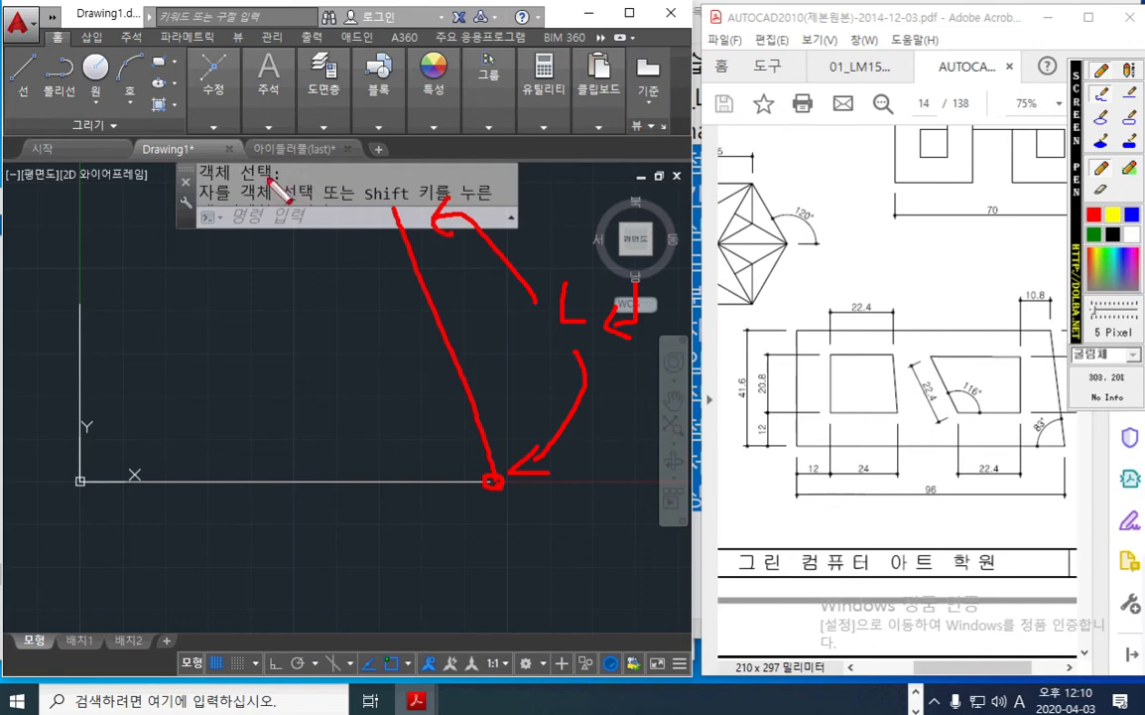
{"action": "mouse_move", "coordinate": [265, 171]}
{"action": "left_mouse_down"}
{"action": "mouse_move", "coordinate": [230, 191]}
{"action": "mouse_move", "coordinate": [243, 151]}
{"action": "mouse_move", "coordinate": [265, 179]}
{"action": "mouse_move", "coordinate": [312, 196]}
{"action": "left_mouse_up"}
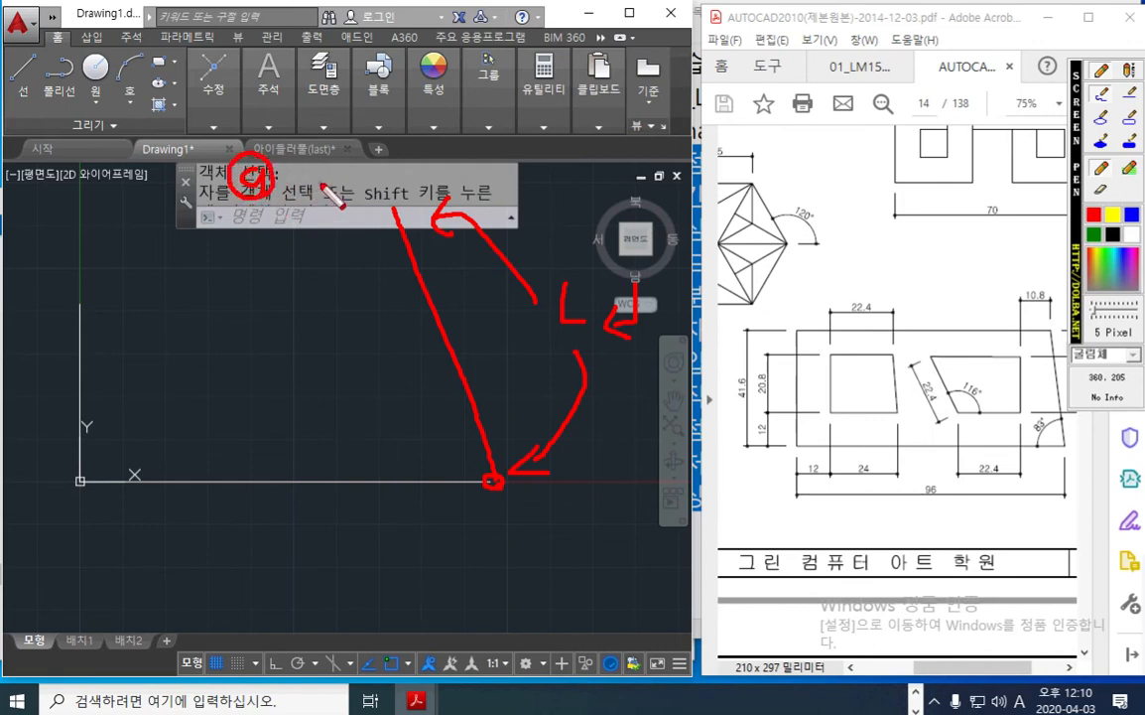
{"action": "left_click_drag", "start_coordinate": [294, 149], "coordinate": [289, 189]}
{"action": "mouse_move", "coordinate": [295, 165]}
{"action": "left_mouse_down"}
{"action": "mouse_move", "coordinate": [314, 165]}
{"action": "mouse_move", "coordinate": [329, 191]}
{"action": "mouse_move", "coordinate": [332, 164]}
{"action": "mouse_move", "coordinate": [378, 198]}
{"action": "left_mouse_up"}
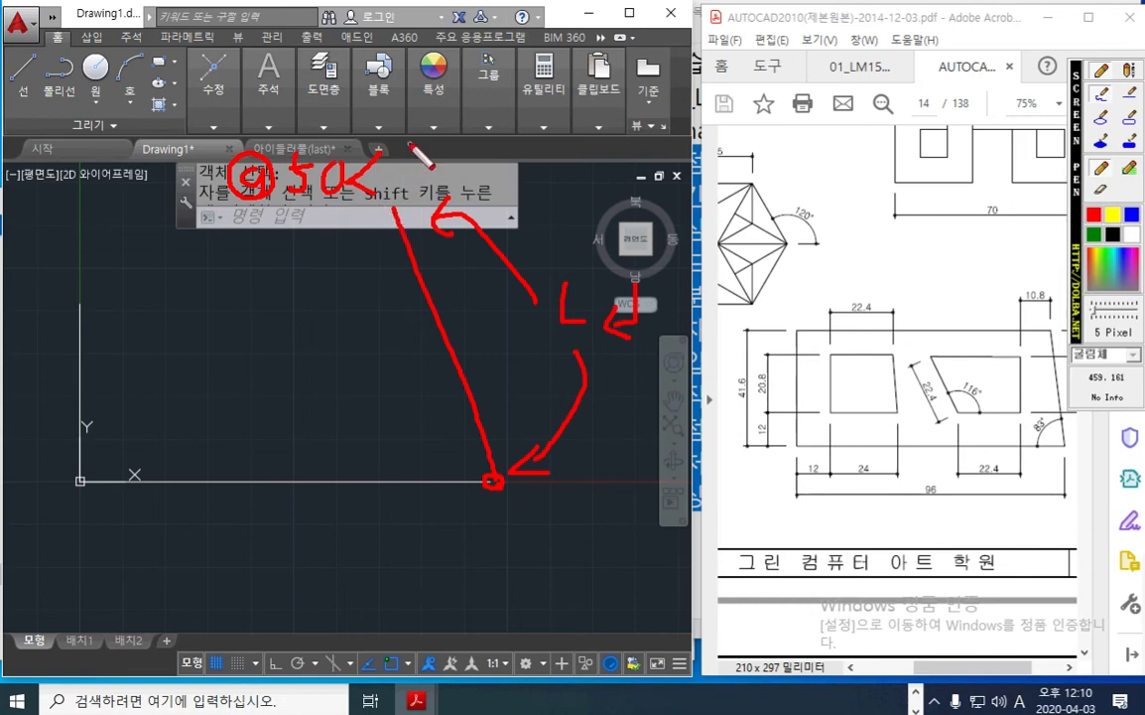
{"action": "mouse_move", "coordinate": [419, 158]}
{"action": "left_mouse_down"}
{"action": "mouse_move", "coordinate": [408, 199]}
{"action": "mouse_move", "coordinate": [458, 151]}
{"action": "mouse_move", "coordinate": [443, 201]}
{"action": "left_mouse_up"}
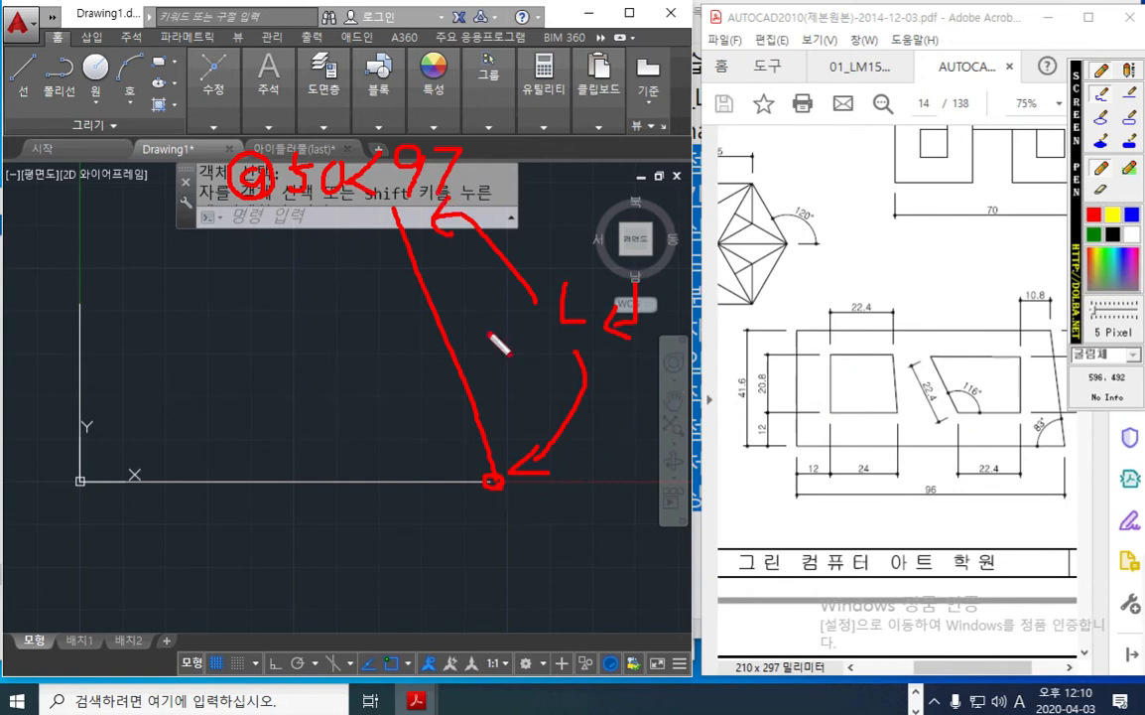
Step: In white, mark the 83°, 7° and 90° angles at the right endpoint, circle the 97, and clear all marks
{"action": "left_click", "coordinate": [1132, 234]}
{"action": "mouse_move", "coordinate": [508, 483]}
{"action": "left_mouse_down"}
{"action": "mouse_move", "coordinate": [628, 484]}
{"action": "mouse_move", "coordinate": [592, 484]}
{"action": "mouse_move", "coordinate": [608, 481]}
{"action": "mouse_move", "coordinate": [584, 402]}
{"action": "mouse_move", "coordinate": [523, 377]}
{"action": "mouse_move", "coordinate": [473, 383]}
{"action": "mouse_move", "coordinate": [477, 371]}
{"action": "mouse_move", "coordinate": [496, 395]}
{"action": "left_mouse_up"}
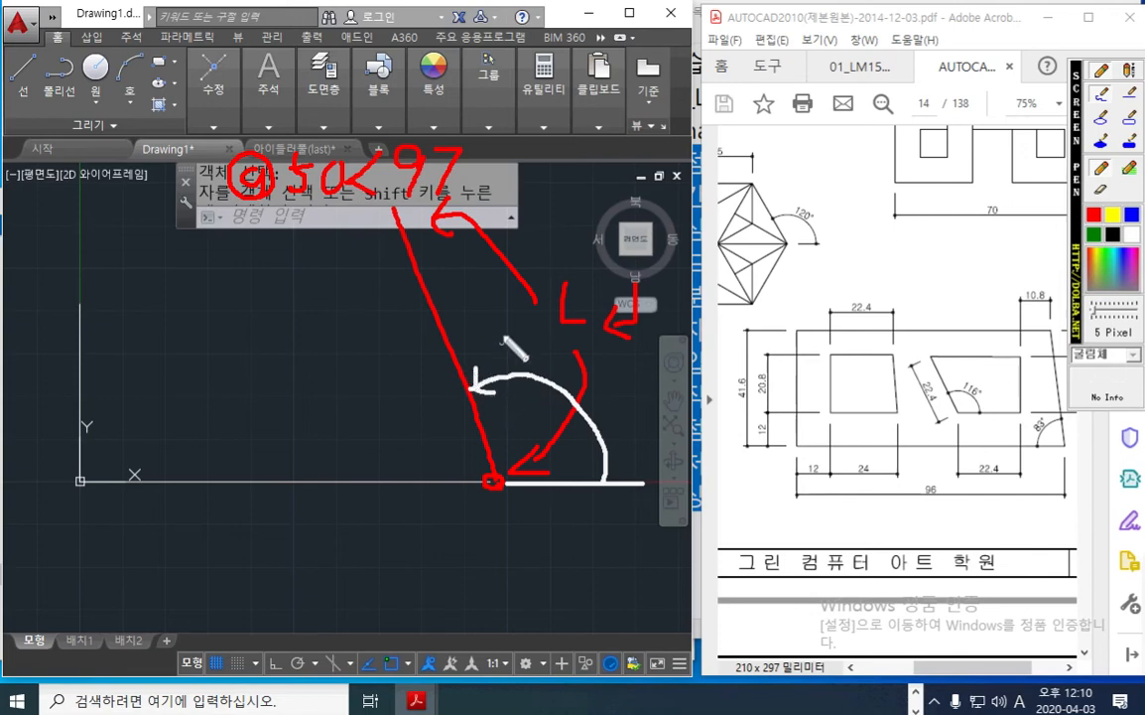
{"action": "left_click_drag", "start_coordinate": [509, 325], "coordinate": [508, 488]}
{"action": "mouse_move", "coordinate": [454, 404]}
{"action": "left_mouse_down"}
{"action": "mouse_move", "coordinate": [428, 415]}
{"action": "mouse_move", "coordinate": [421, 477]}
{"action": "left_mouse_up"}
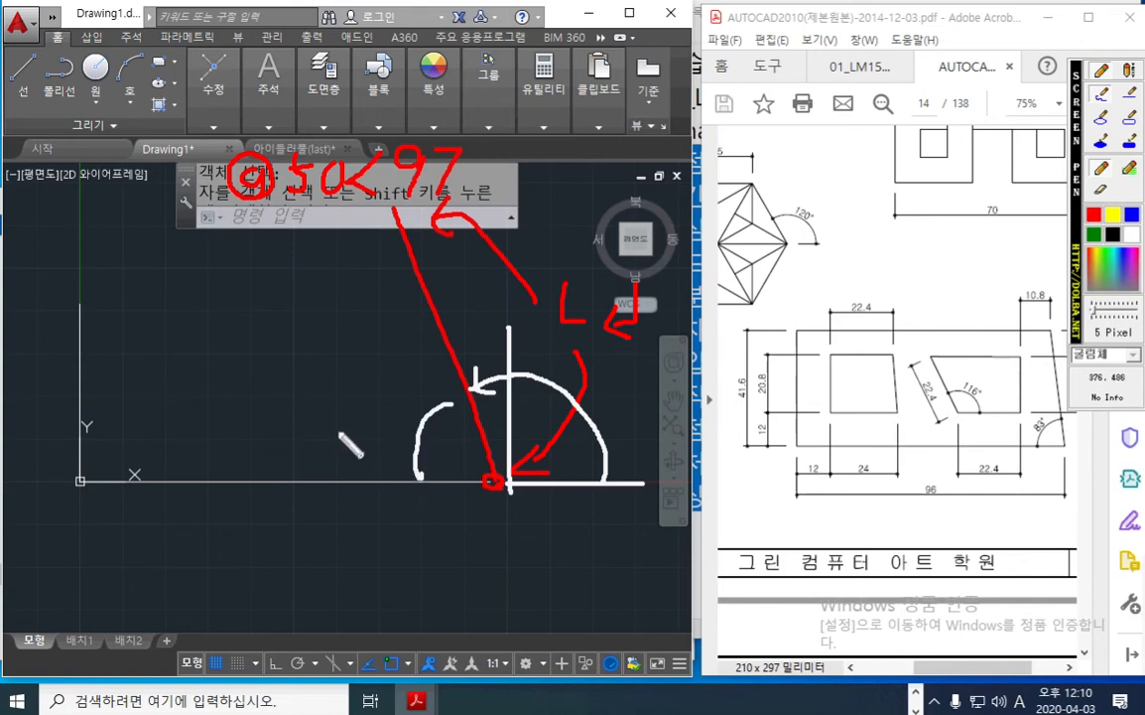
{"action": "mouse_move", "coordinate": [344, 416]}
{"action": "left_mouse_down"}
{"action": "mouse_move", "coordinate": [348, 443]}
{"action": "mouse_move", "coordinate": [346, 418]}
{"action": "mouse_move", "coordinate": [373, 447]}
{"action": "left_mouse_up"}
{"action": "left_click", "coordinate": [406, 394]}
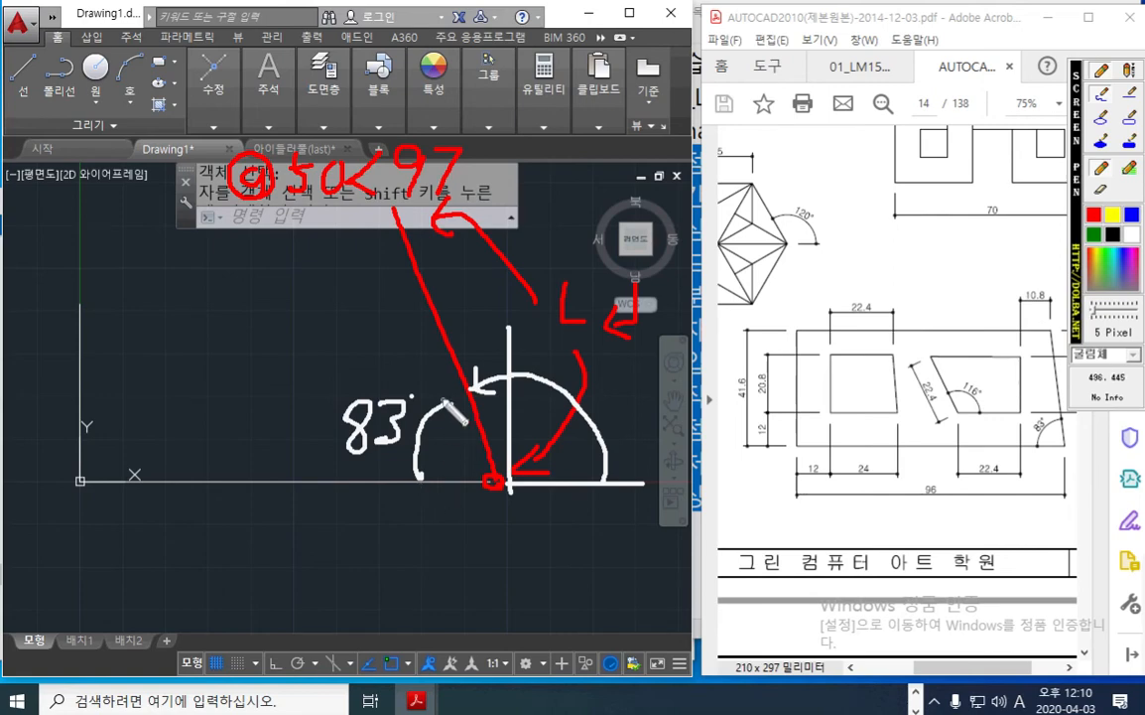
{"action": "mouse_move", "coordinate": [473, 332]}
{"action": "left_mouse_down"}
{"action": "mouse_move", "coordinate": [493, 329]}
{"action": "mouse_move", "coordinate": [486, 355]}
{"action": "mouse_move", "coordinate": [542, 366]}
{"action": "mouse_move", "coordinate": [562, 349]}
{"action": "left_mouse_up"}
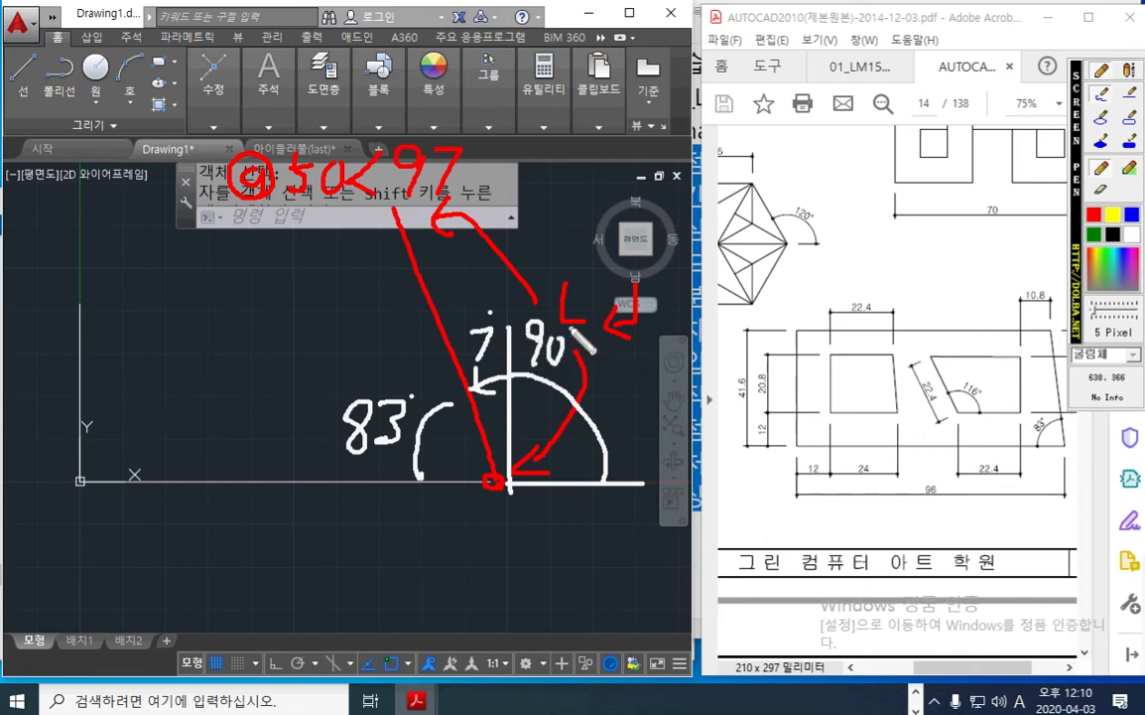
{"action": "mouse_move", "coordinate": [464, 182]}
{"action": "left_mouse_down"}
{"action": "mouse_move", "coordinate": [347, 184]}
{"action": "mouse_move", "coordinate": [474, 149]}
{"action": "mouse_move", "coordinate": [465, 197]}
{"action": "left_mouse_up"}
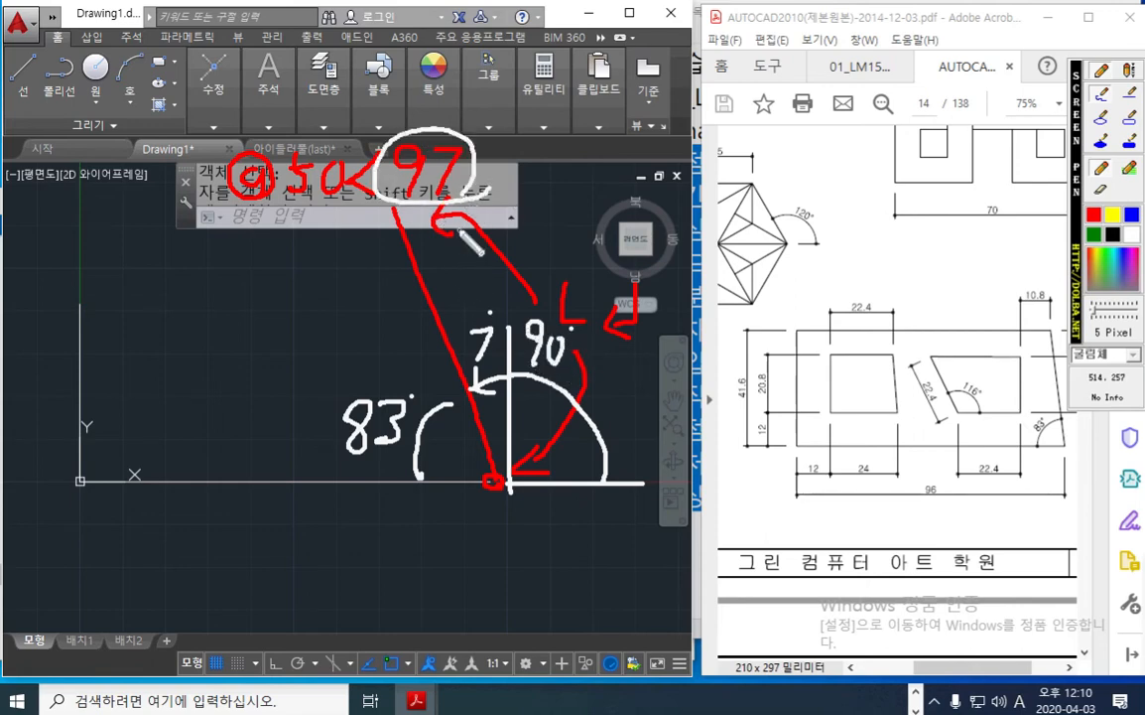
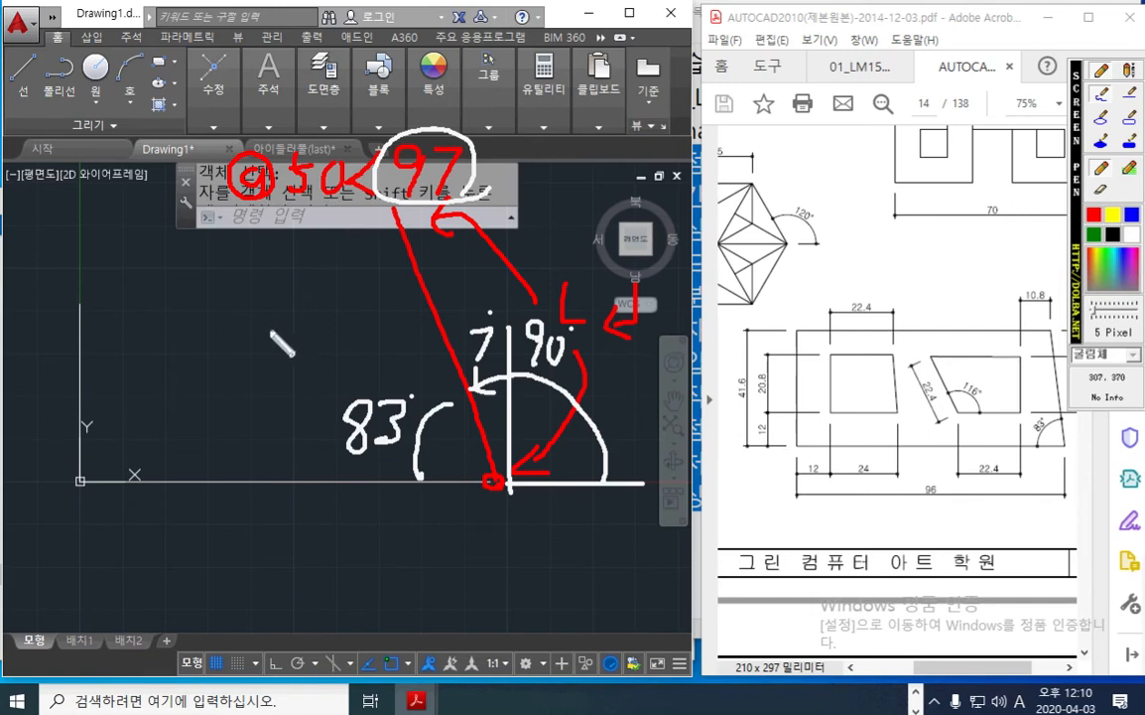
{"action": "key", "text": "Escape"}
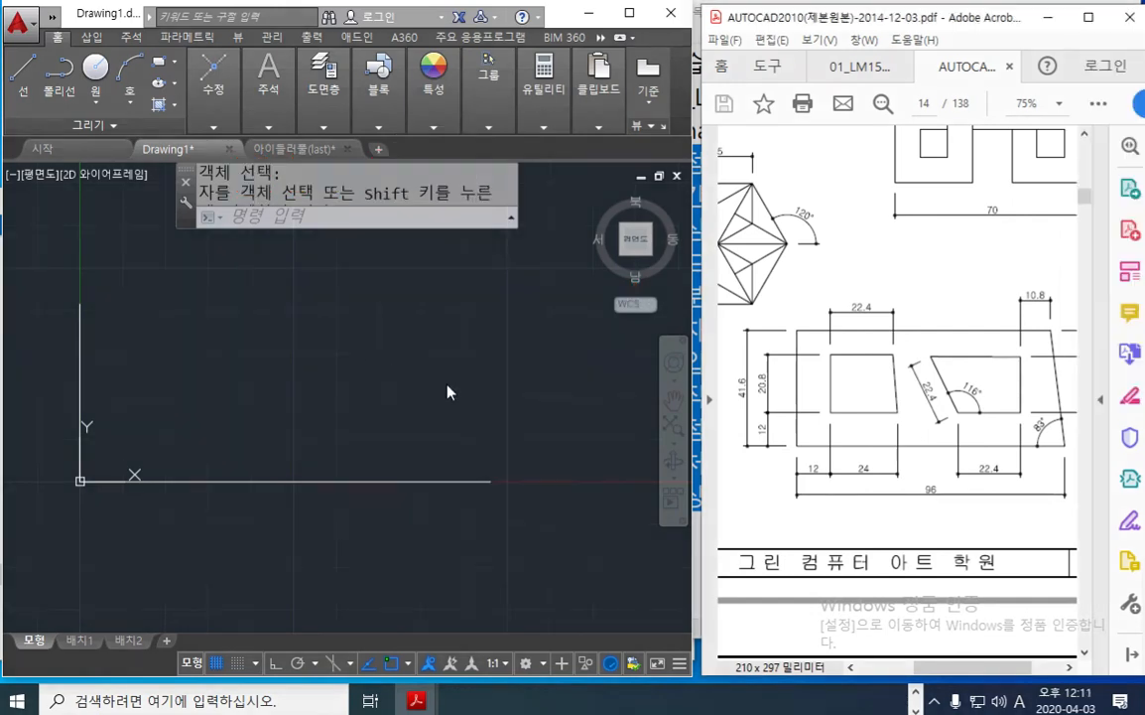
{"action": "type", "text": "l"}
{"action": "key", "text": "Return"}
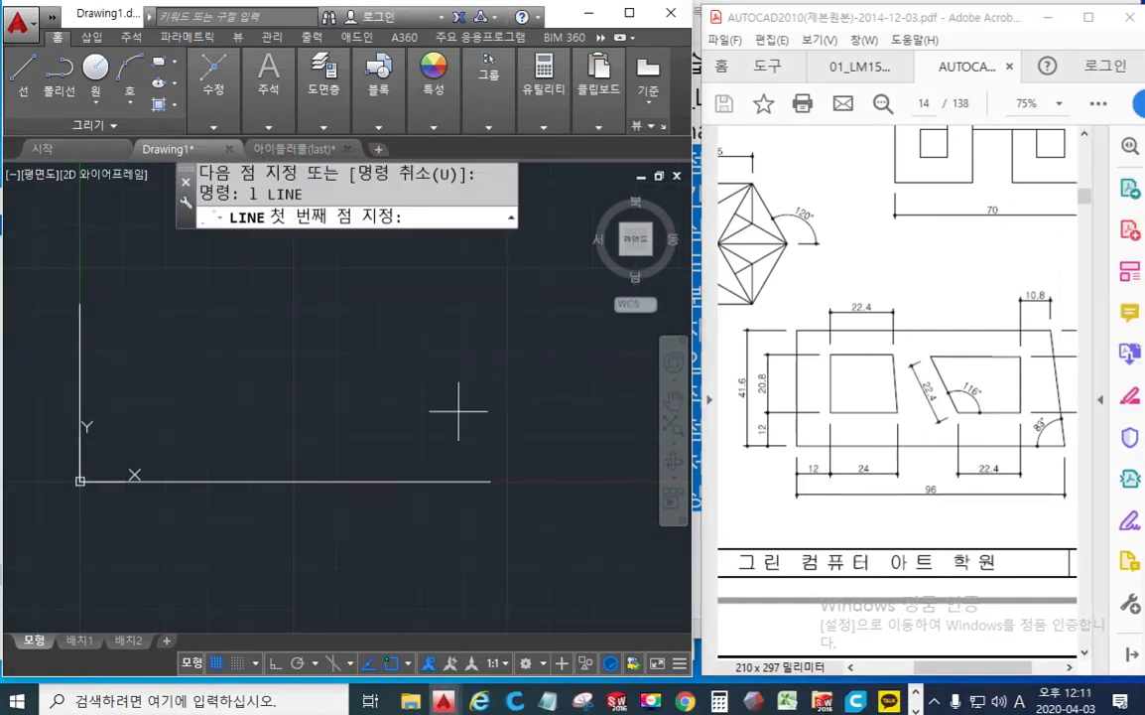
{"action": "left_click", "coordinate": [452, 485]}
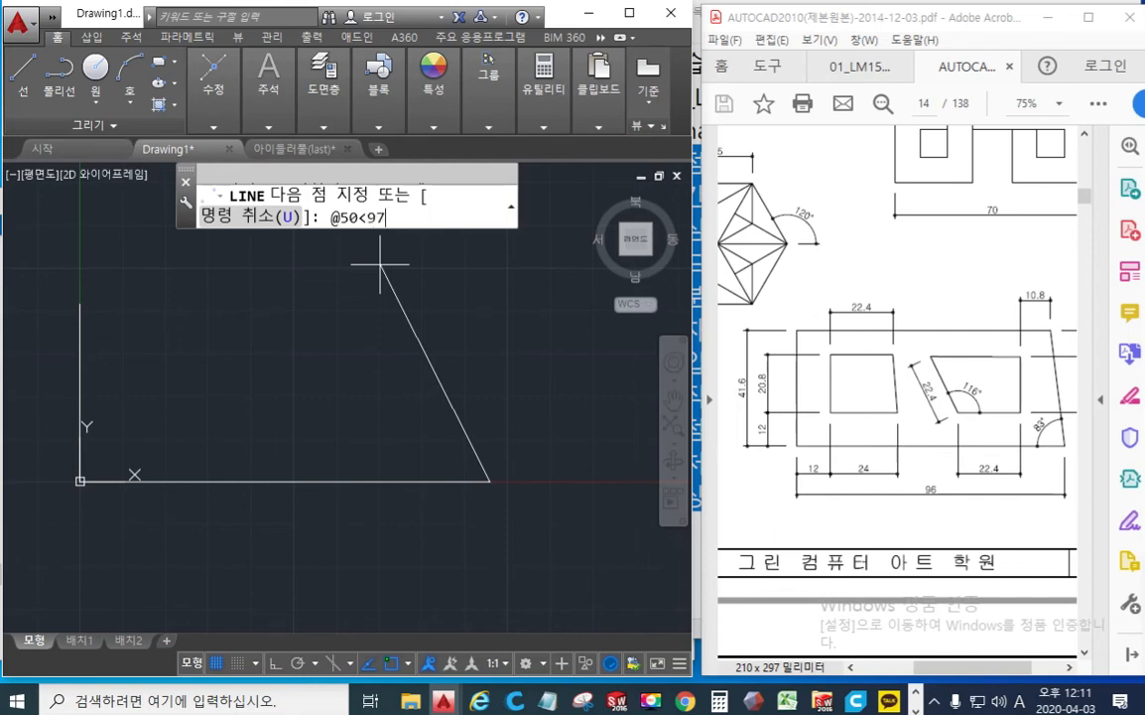
{"action": "key", "text": "Return"}
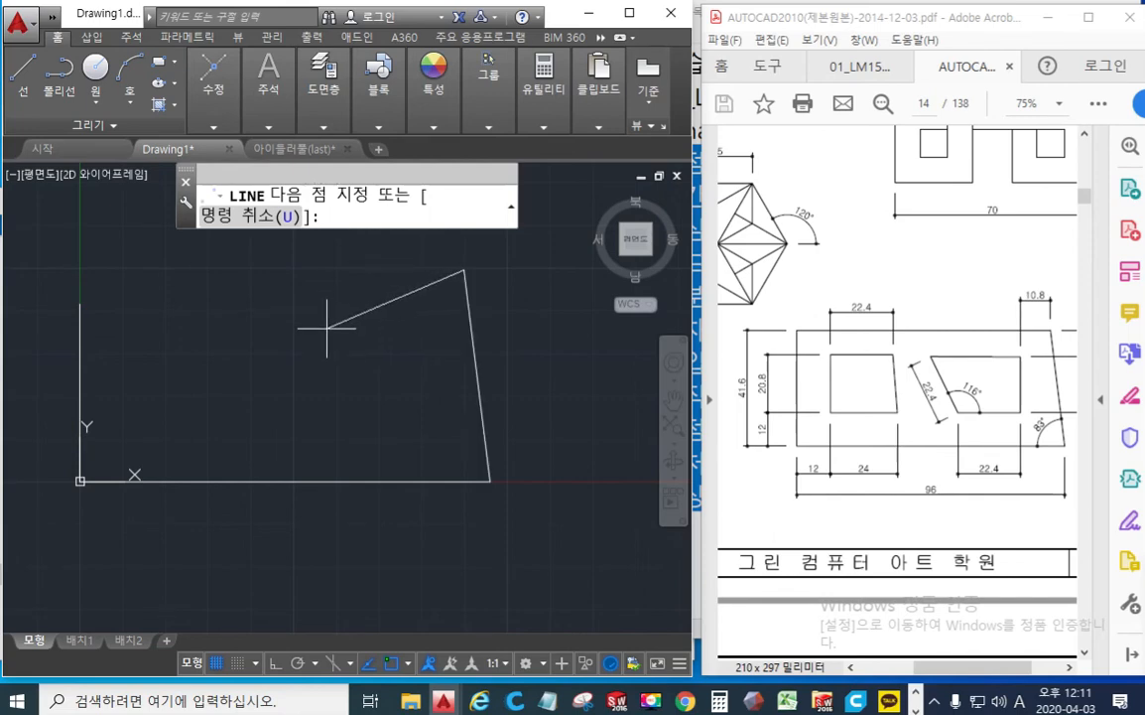
{"action": "key", "text": "Return"}
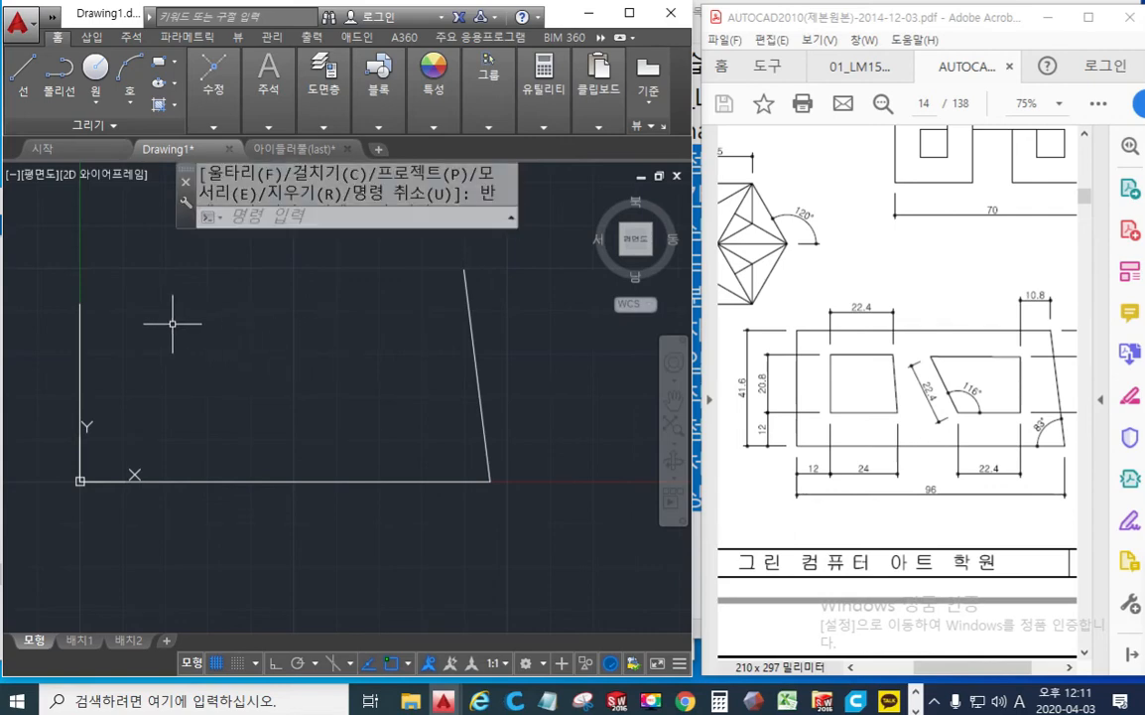
Step: In white, circle the left edge's upper endpoint, sketch a horizontal top line and an upward arrow, and clear the marks
{"action": "key", "text": "F12"}
{"action": "mouse_move", "coordinate": [93, 313]}
{"action": "left_mouse_down"}
{"action": "mouse_move", "coordinate": [82, 293]}
{"action": "mouse_move", "coordinate": [85, 308]}
{"action": "left_mouse_up"}
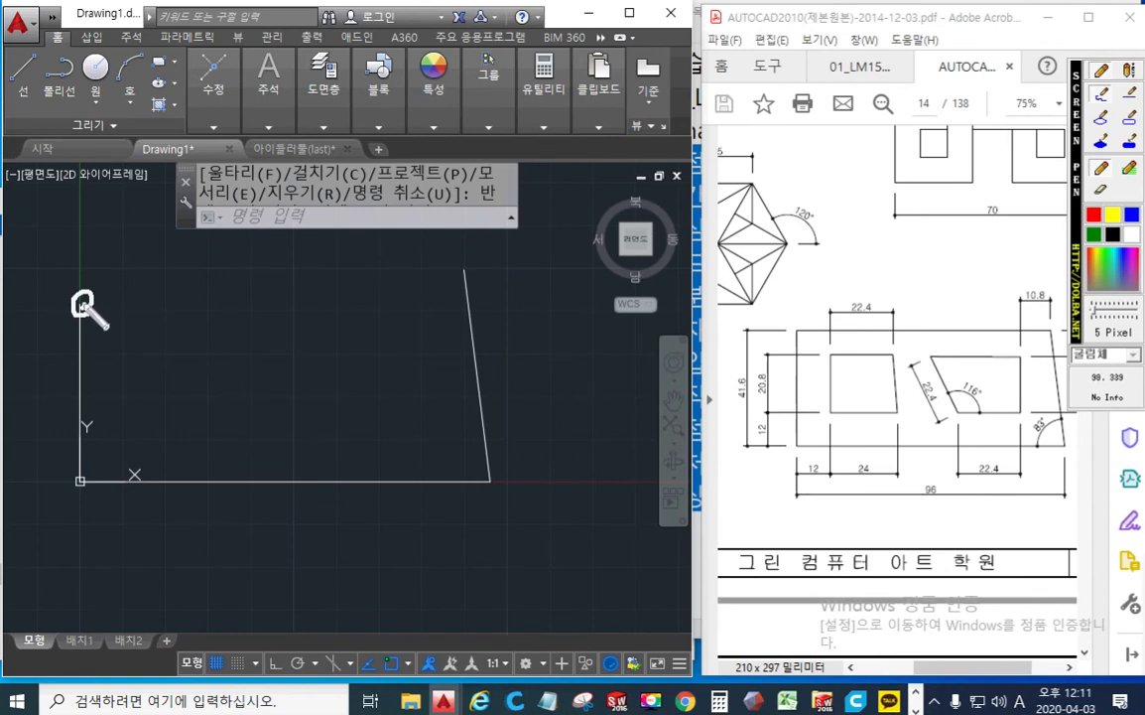
{"action": "left_click_drag", "start_coordinate": [87, 304], "coordinate": [528, 304]}
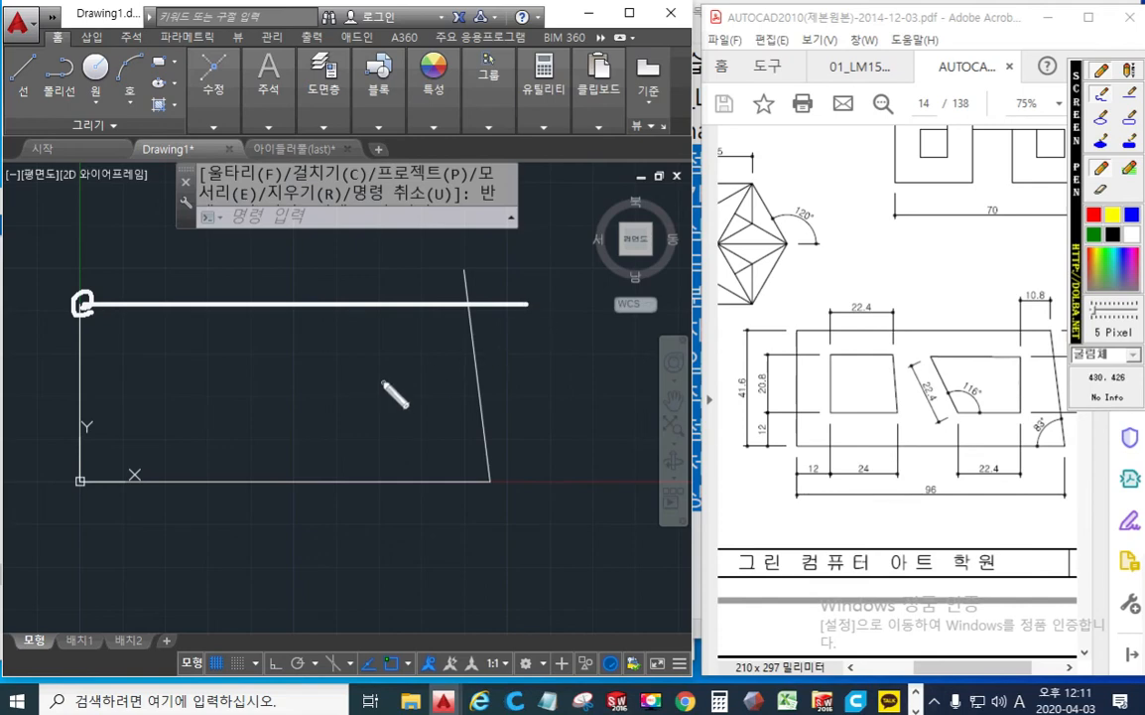
{"action": "left_click_drag", "start_coordinate": [327, 466], "coordinate": [329, 322]}
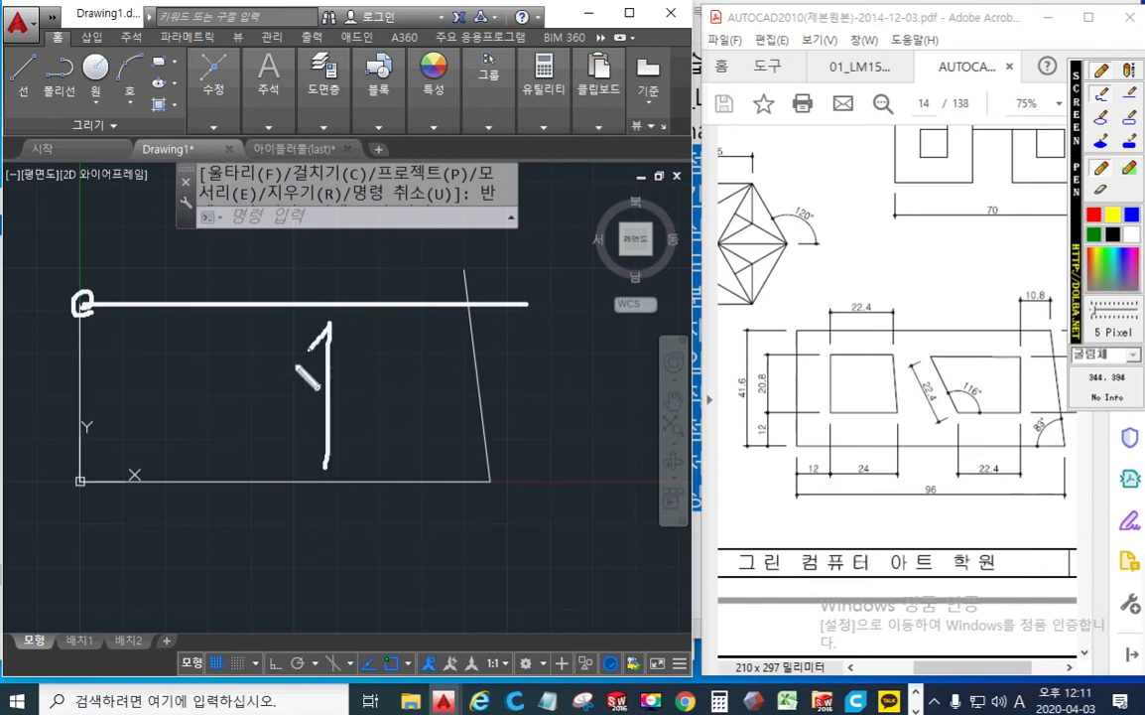
{"action": "left_click_drag", "start_coordinate": [293, 366], "coordinate": [355, 364]}
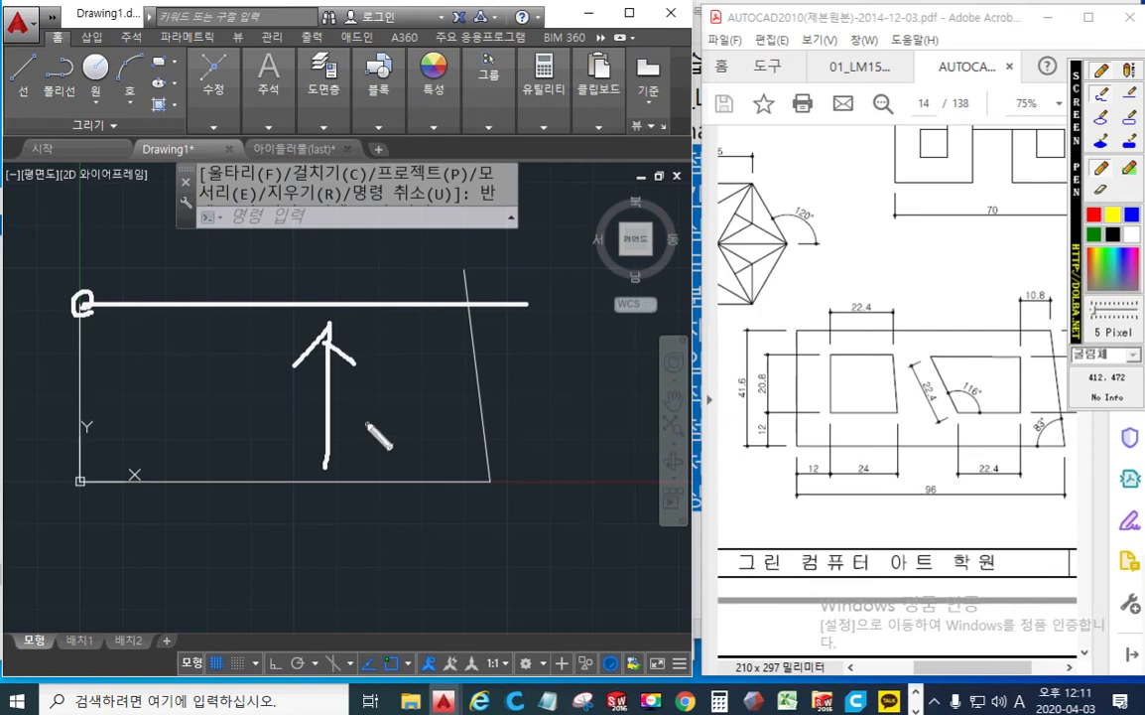
{"action": "key", "text": "Escape"}
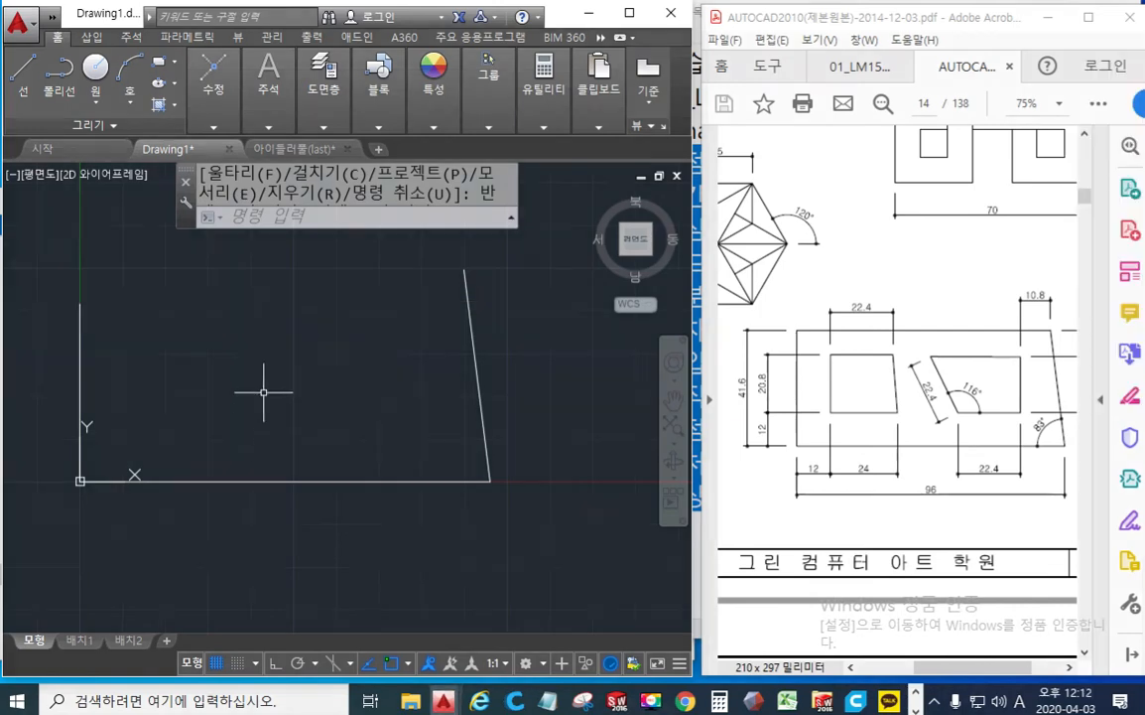
Step: Offset the bottom edge upward by 41.6 to create the top edge
{"action": "middle_click_drag", "start_coordinate": [267, 397], "coordinate": [297, 392]}
{"action": "type", "text": "o"}
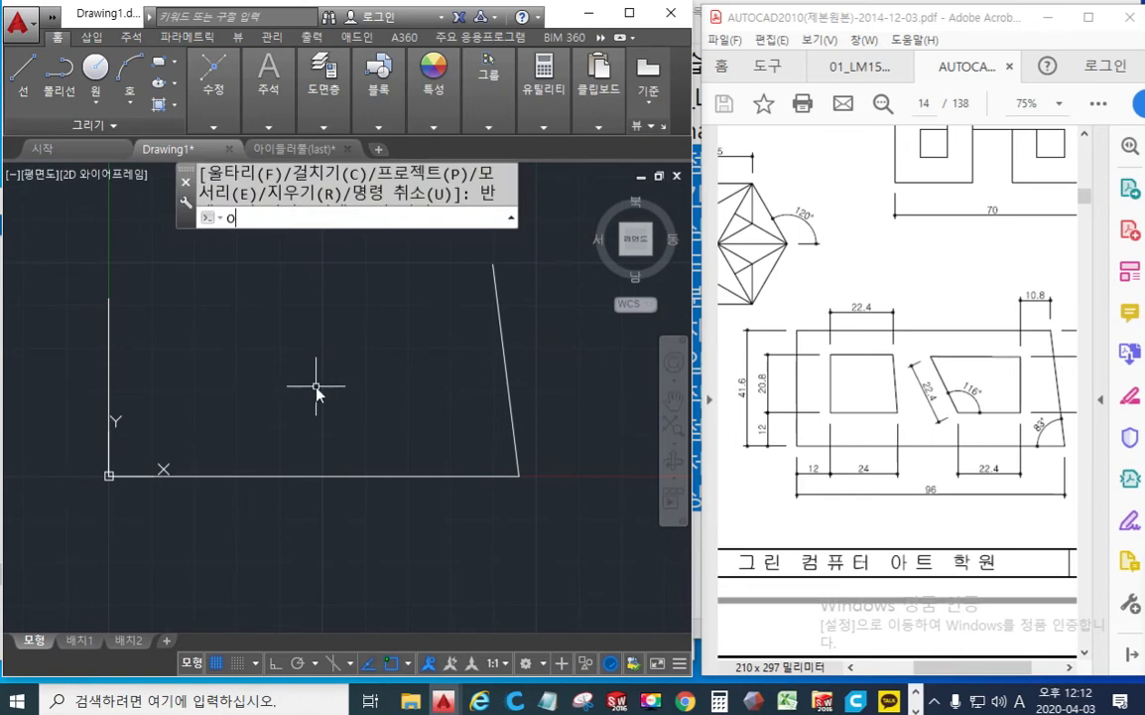
{"action": "key", "text": "Return"}
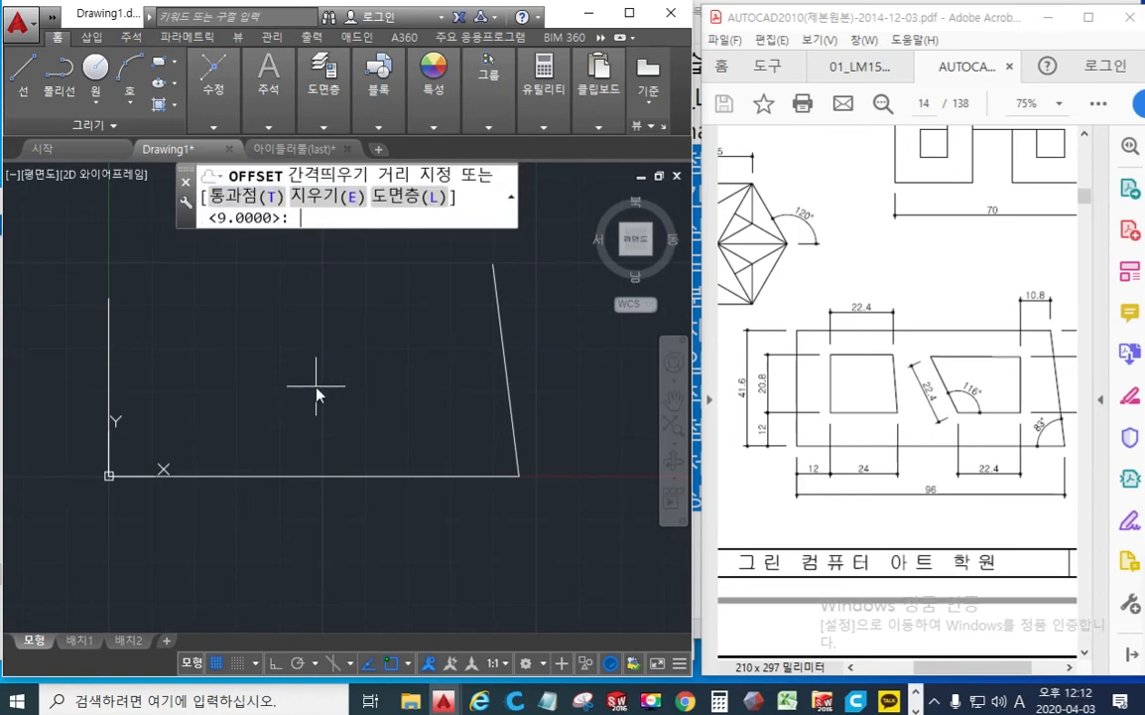
{"action": "type", "text": "41.6"}
{"action": "key", "text": "Return"}
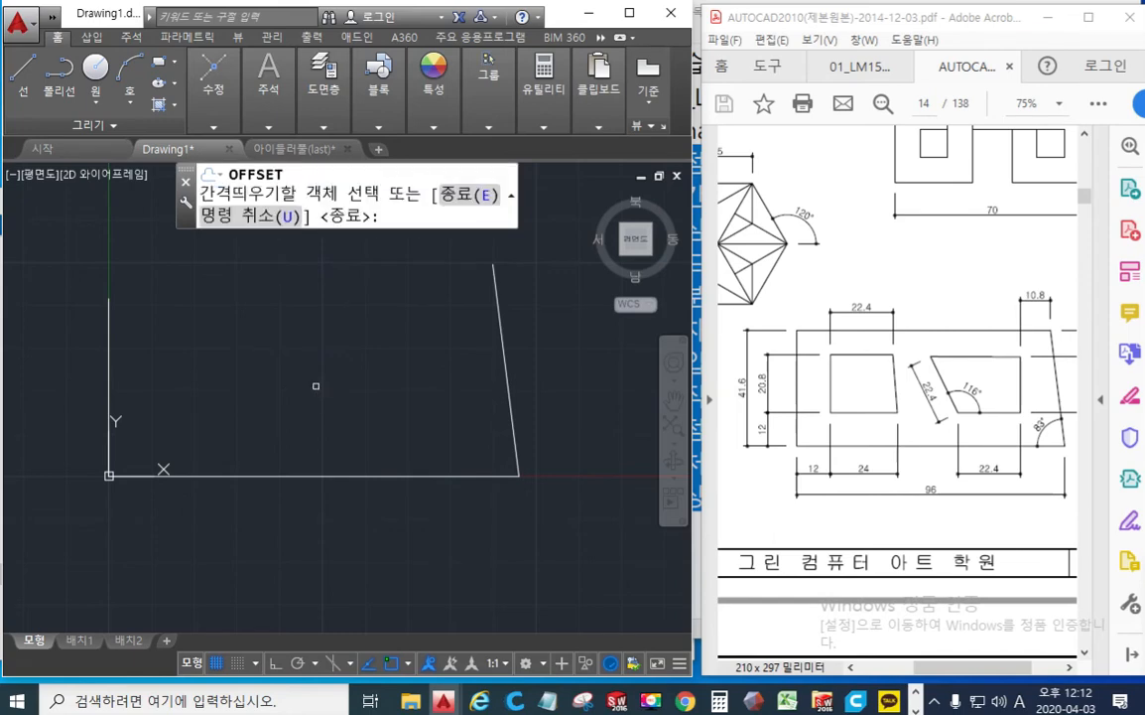
{"action": "left_click", "coordinate": [318, 477]}
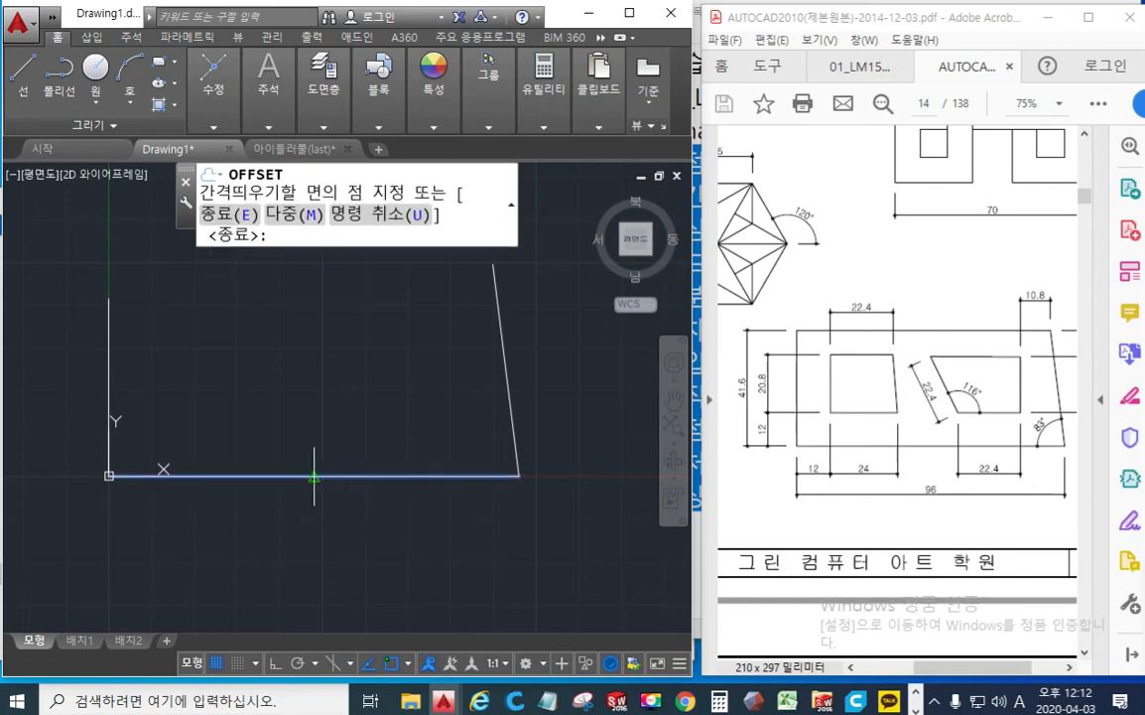
{"action": "left_click", "coordinate": [303, 281]}
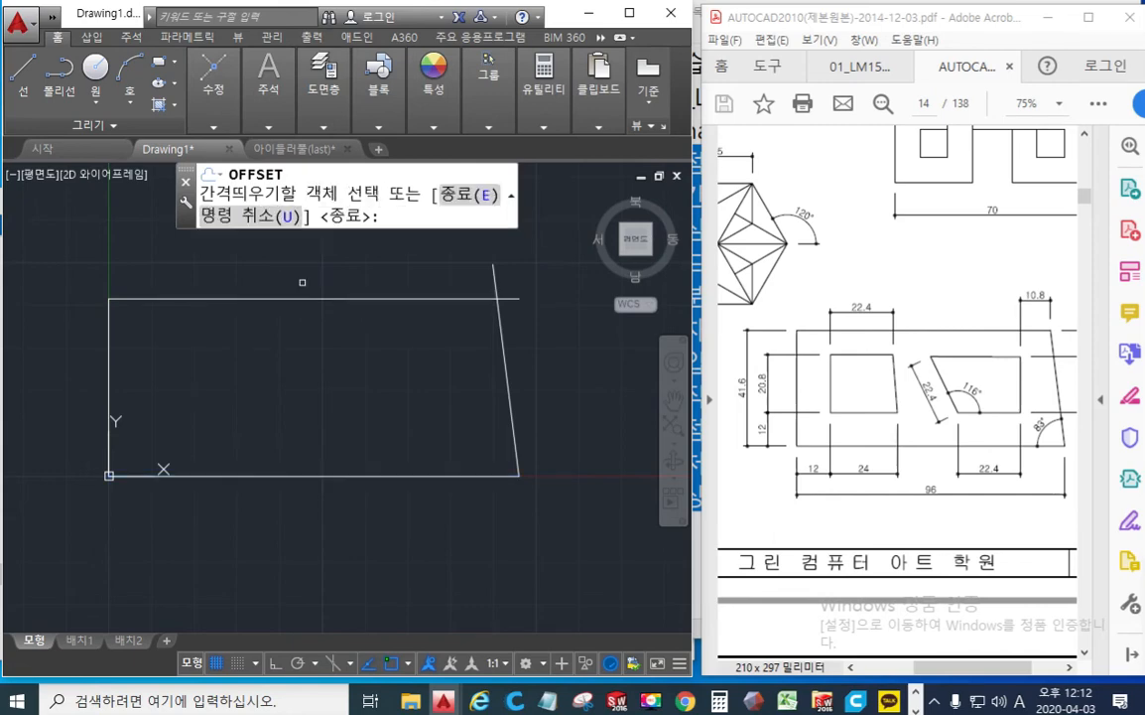
{"action": "key", "text": "Return"}
Step: Write tr in white, trace the top and slanted edges in yellow, scribble white over their overhanging ends, and clear the marks
{"action": "middle_click_drag", "start_coordinate": [365, 348], "coordinate": [319, 392]}
{"action": "middle_click_drag", "start_coordinate": [455, 343], "coordinate": [488, 327]}
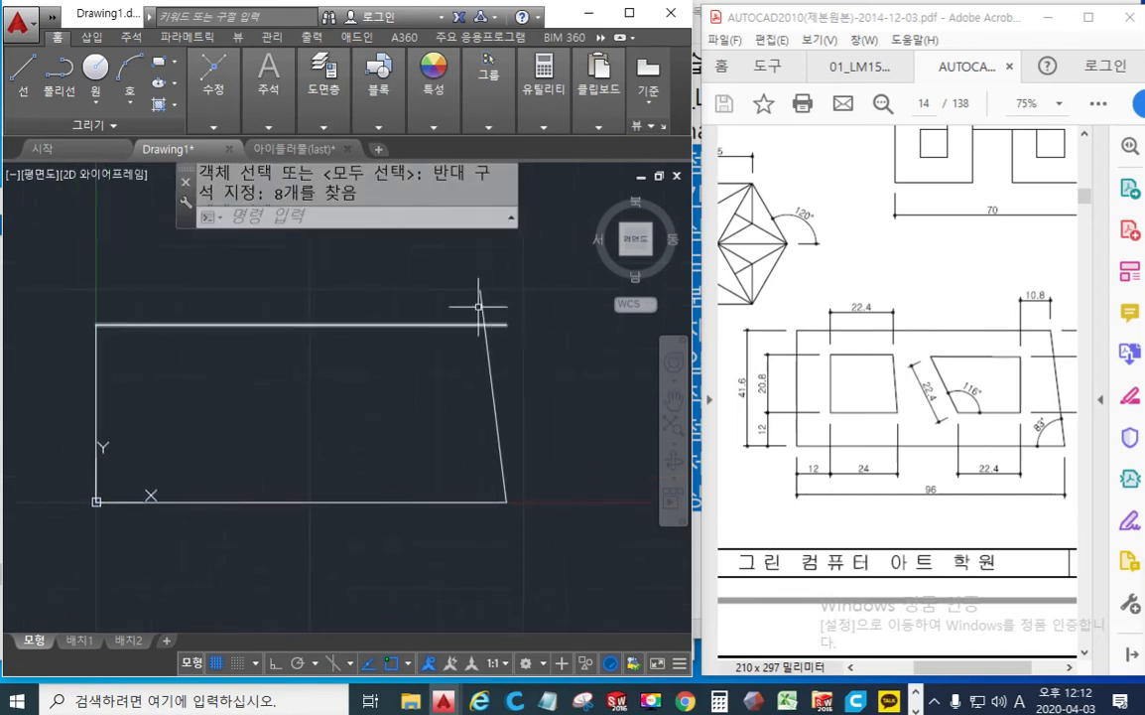
{"action": "key", "text": "F12"}
{"action": "mouse_move", "coordinate": [534, 248]}
{"action": "left_mouse_down"}
{"action": "mouse_move", "coordinate": [575, 245]}
{"action": "mouse_move", "coordinate": [562, 260]}
{"action": "mouse_move", "coordinate": [652, 247]}
{"action": "mouse_move", "coordinate": [625, 249]}
{"action": "left_mouse_up"}
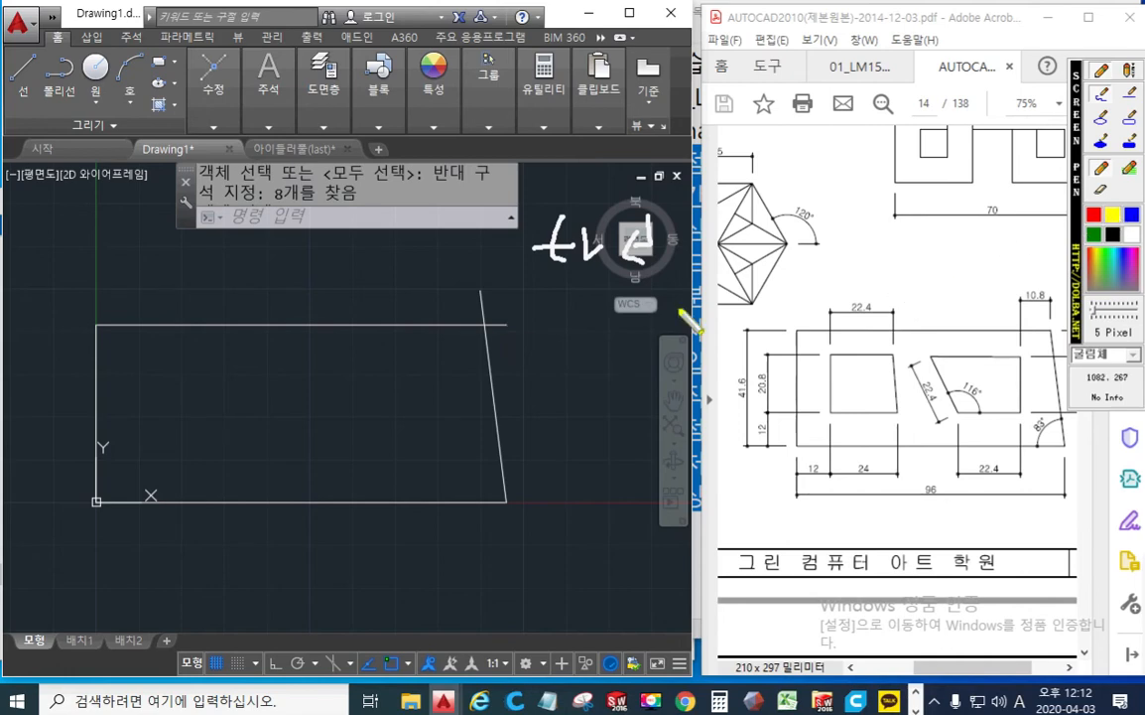
{"action": "left_click_drag", "start_coordinate": [301, 327], "coordinate": [567, 329]}
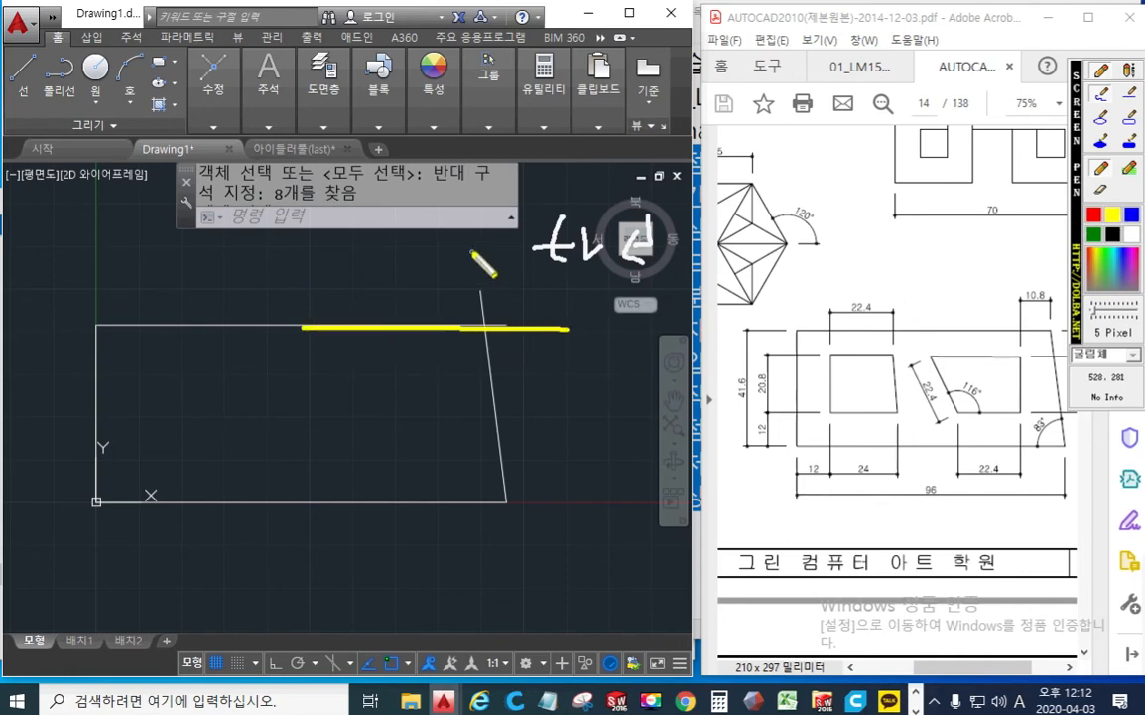
{"action": "left_click_drag", "start_coordinate": [471, 251], "coordinate": [511, 457]}
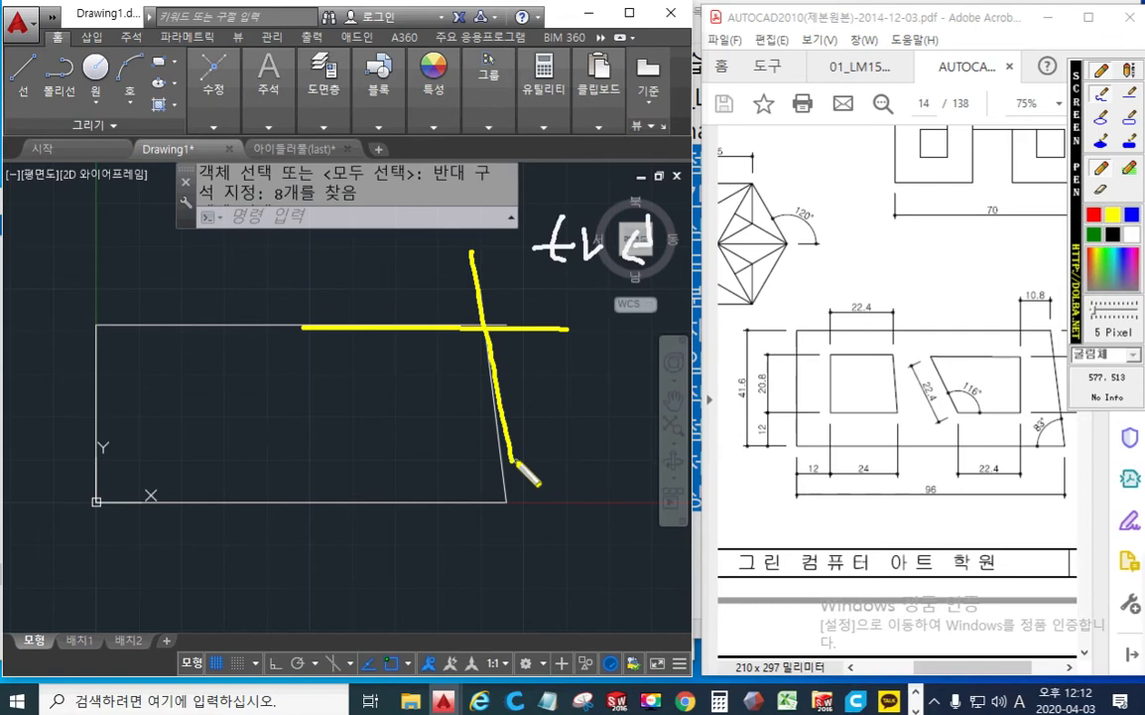
{"action": "left_click", "coordinate": [1134, 236]}
{"action": "mouse_move", "coordinate": [503, 254]}
{"action": "left_mouse_down"}
{"action": "mouse_move", "coordinate": [443, 274]}
{"action": "mouse_move", "coordinate": [505, 337]}
{"action": "mouse_move", "coordinate": [543, 325]}
{"action": "left_mouse_up"}
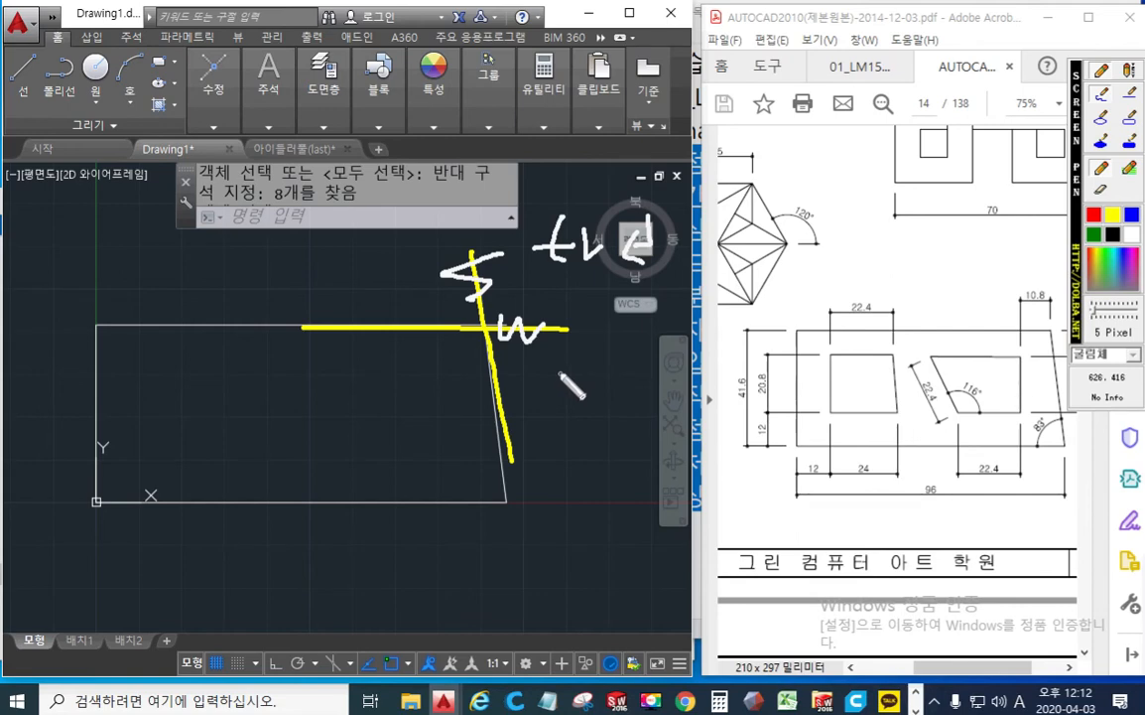
{"action": "key", "text": "Escape"}
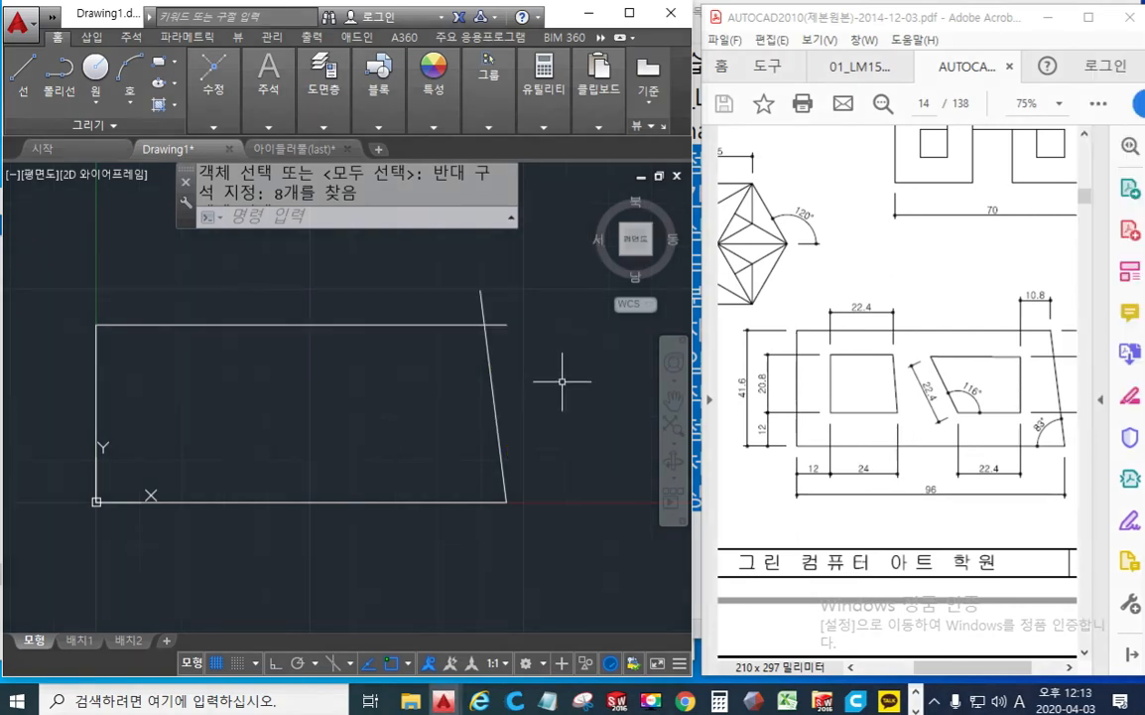
Step: Trim the overhanging ends of the top edge and the slanted right edge at their intersection
{"action": "type", "text": "tr"}
{"action": "key", "text": "Return"}
{"action": "left_click", "coordinate": [542, 377]}
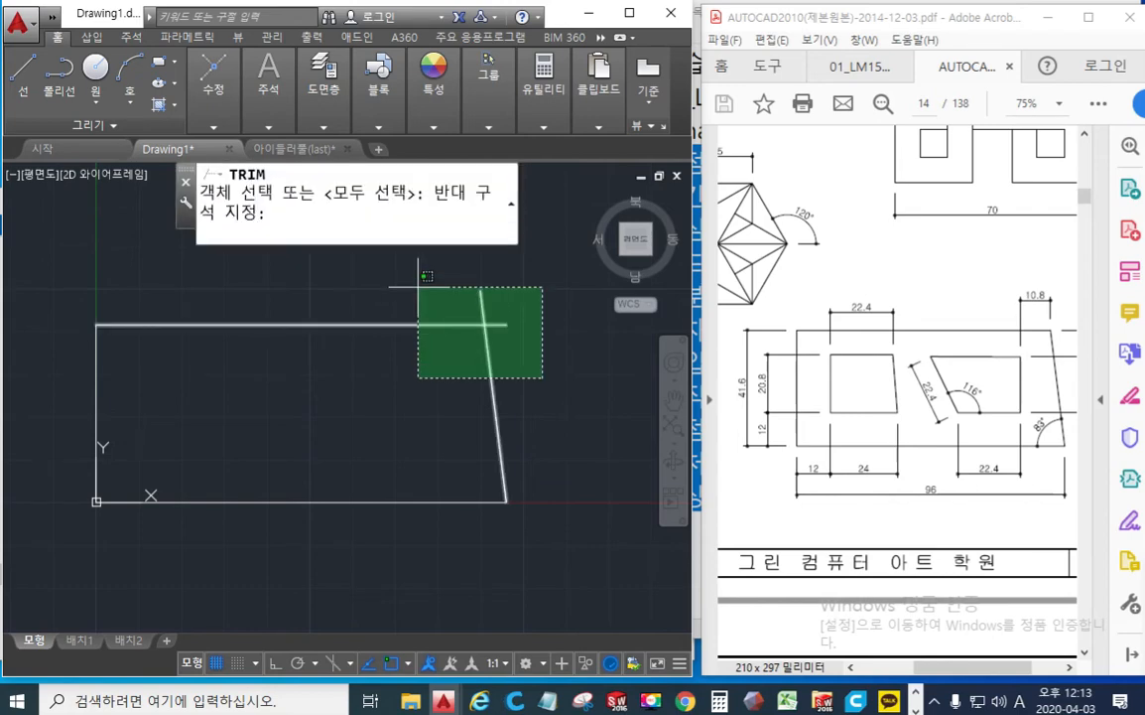
{"action": "left_click", "coordinate": [417, 286]}
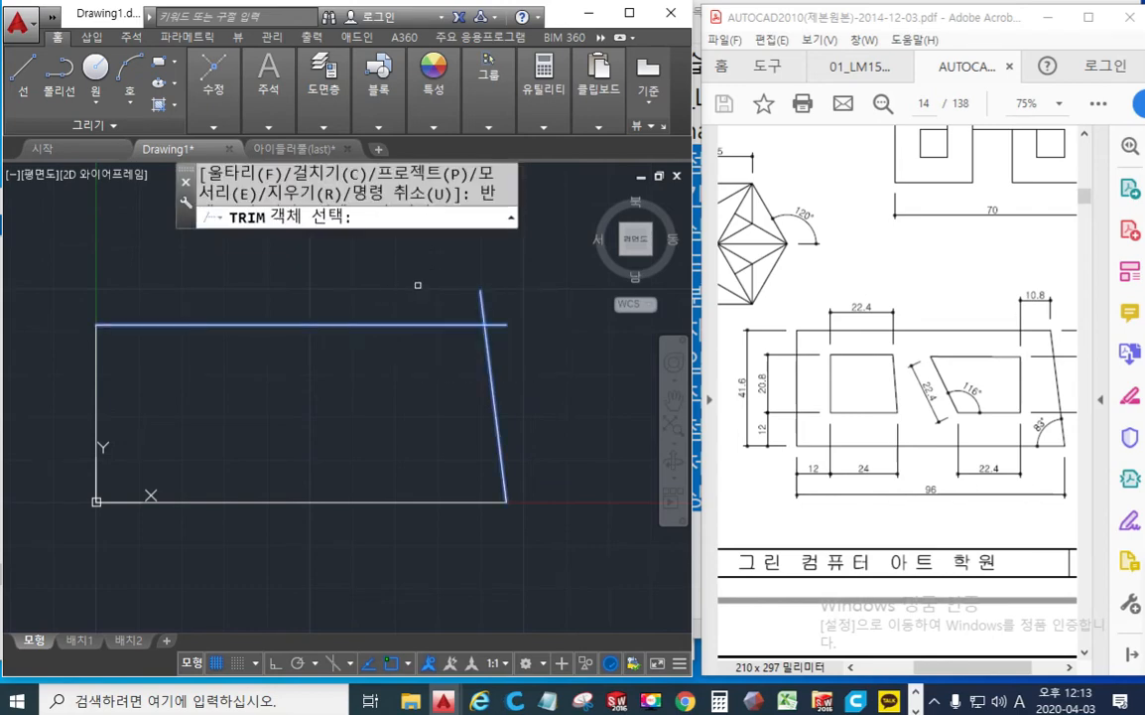
{"action": "key", "text": "Return"}
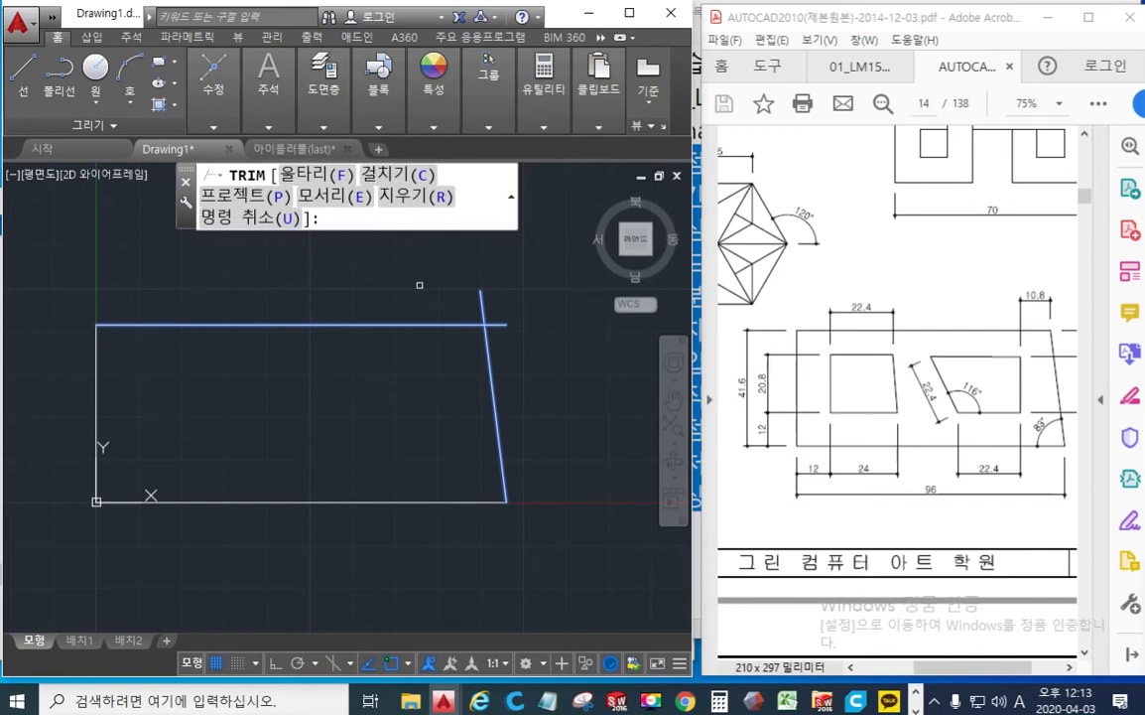
{"action": "left_click", "coordinate": [483, 302]}
{"action": "left_click", "coordinate": [502, 324]}
{"action": "key", "text": "Return"}
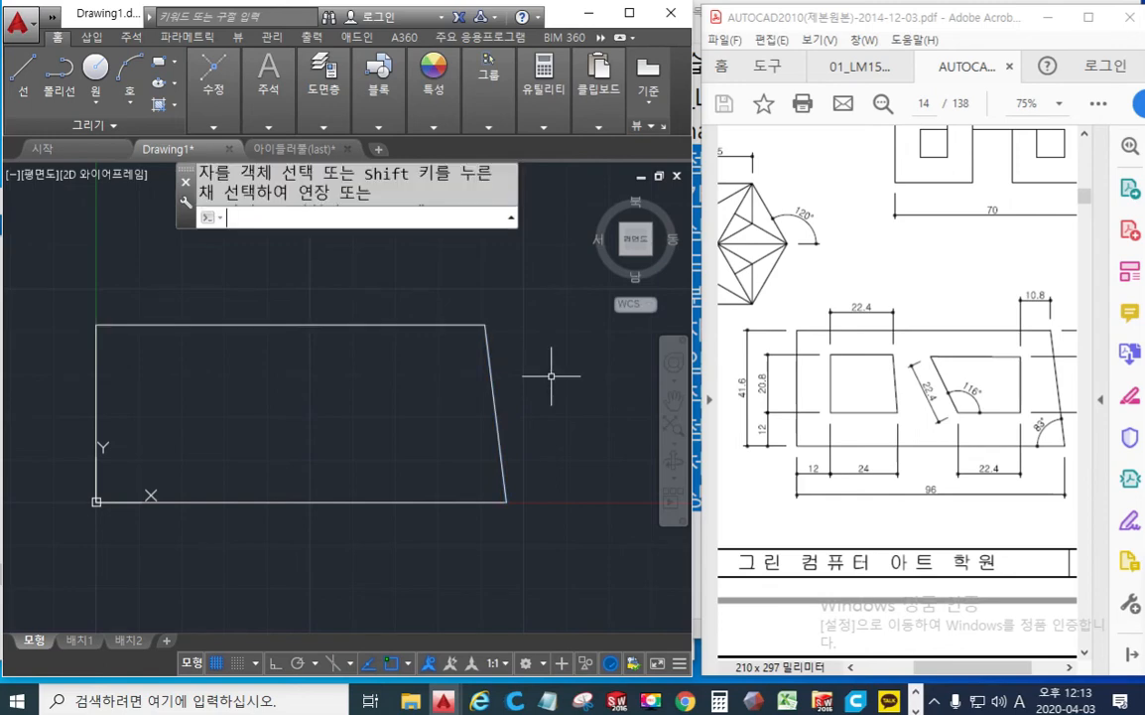
Step: In white, sketch a horizontal line above the bottom edge with an upward arrow and the distance 12
{"action": "mouse_move", "coordinate": [330, 406]}
{"action": "middle_mouse_down"}
{"action": "mouse_move", "coordinate": [396, 345]}
{"action": "mouse_move", "coordinate": [394, 359]}
{"action": "middle_mouse_up"}
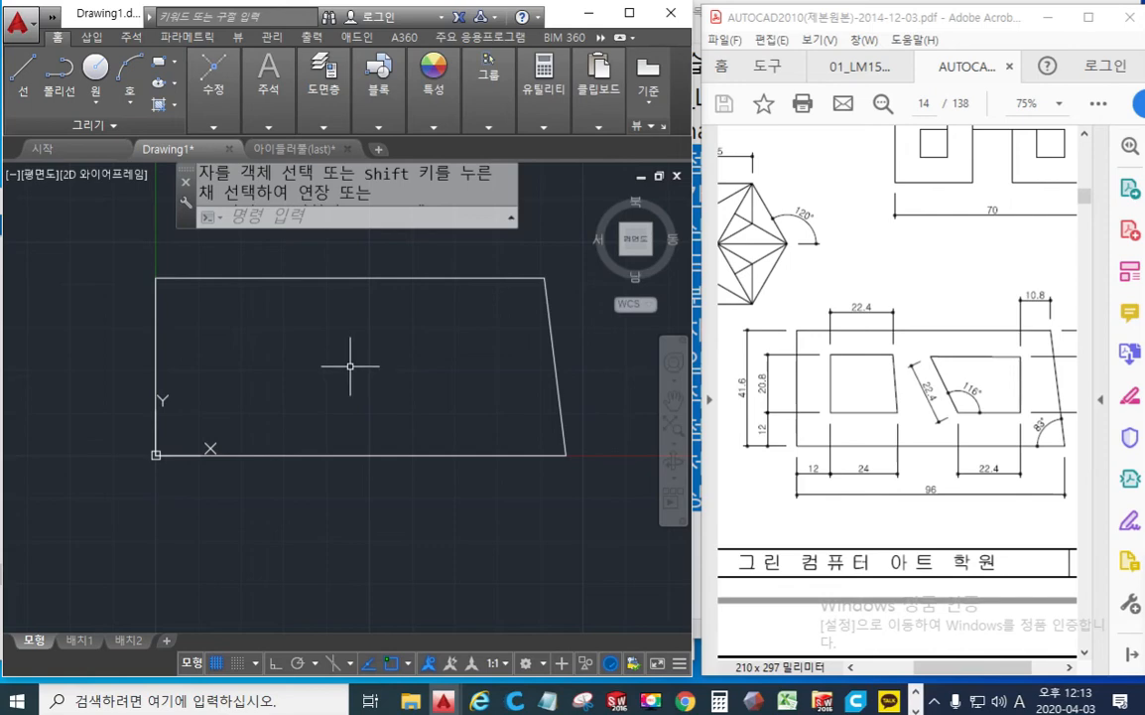
{"action": "scroll", "coordinate": [827, 414], "scroll_direction": "up", "scroll_amount": 1, "text": "ctrl"}
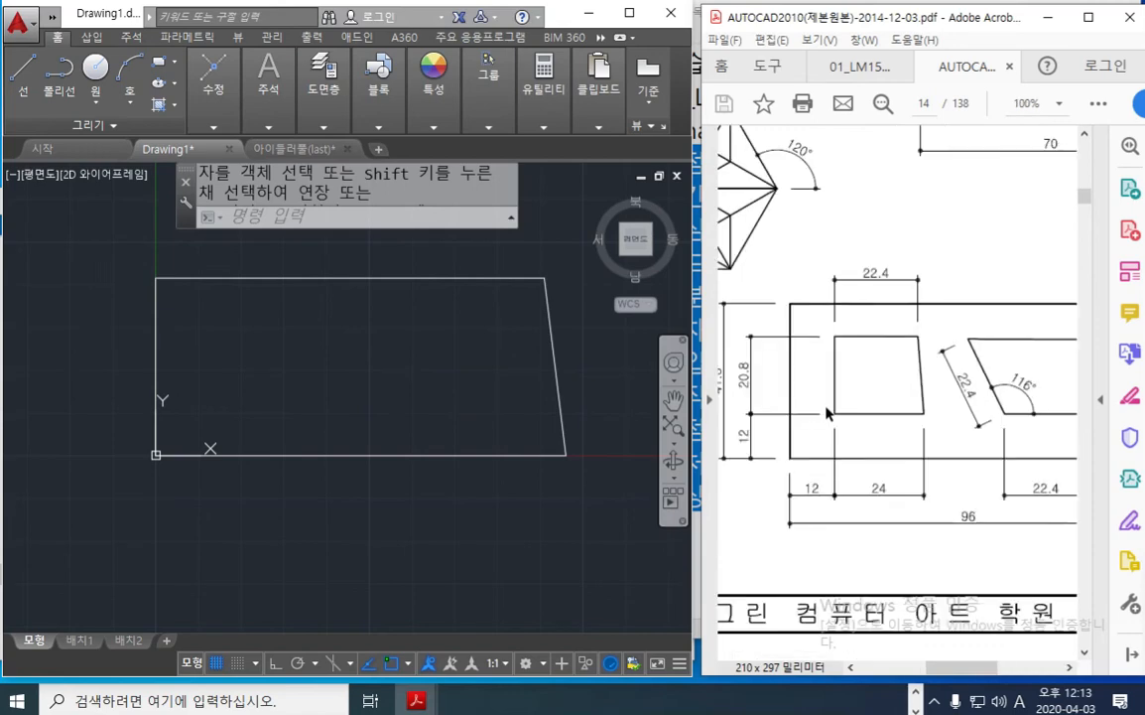
{"action": "scroll", "coordinate": [828, 414], "scroll_direction": "up", "scroll_amount": 1, "text": "ctrl"}
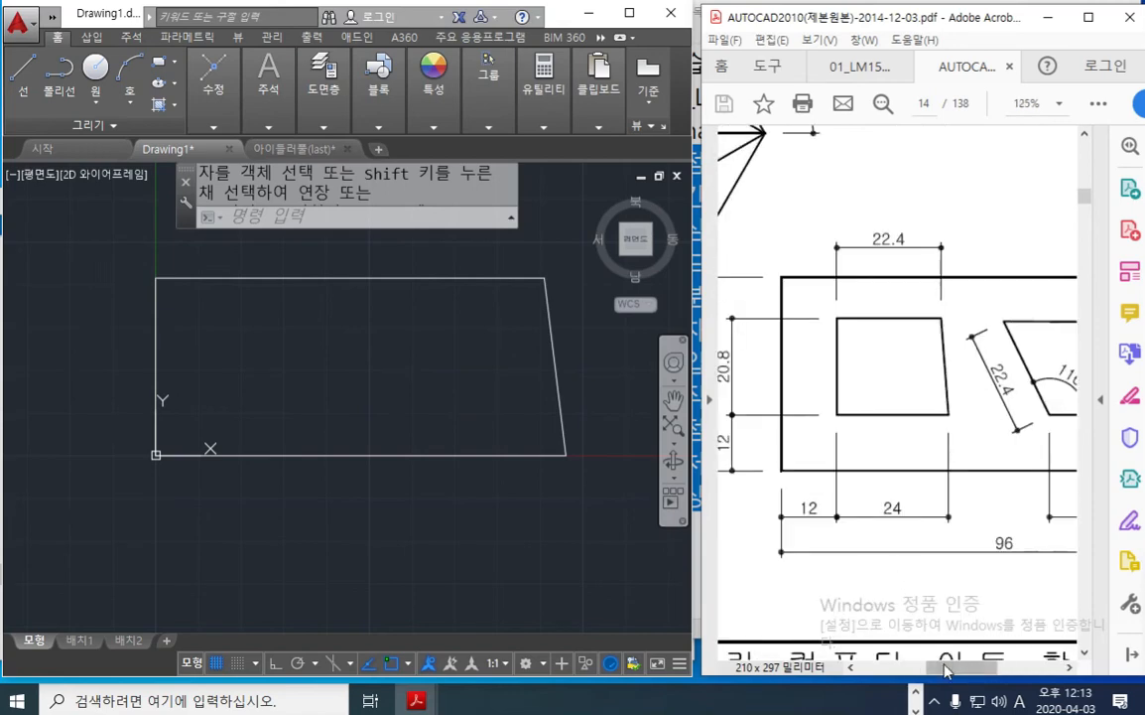
{"action": "scroll", "coordinate": [899, 573], "scroll_direction": "left", "scroll_amount": 2}
{"action": "scroll", "coordinate": [942, 524], "scroll_direction": "up", "scroll_amount": 1, "text": "ctrl"}
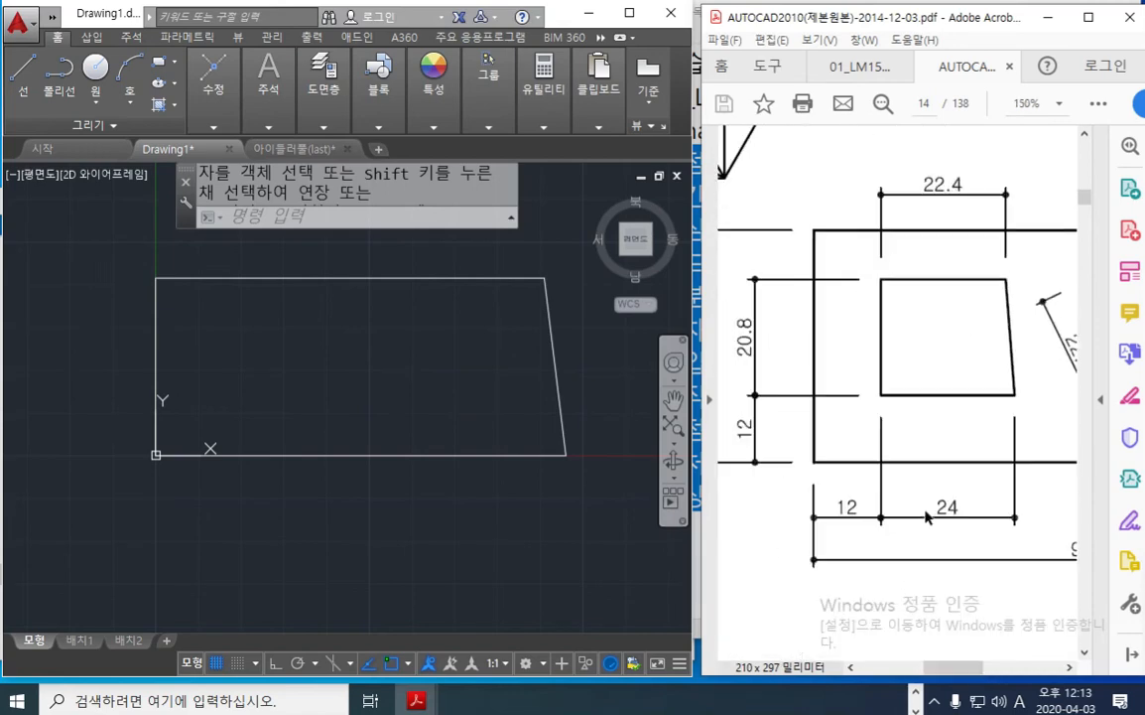
{"action": "left_click", "coordinate": [348, 524]}
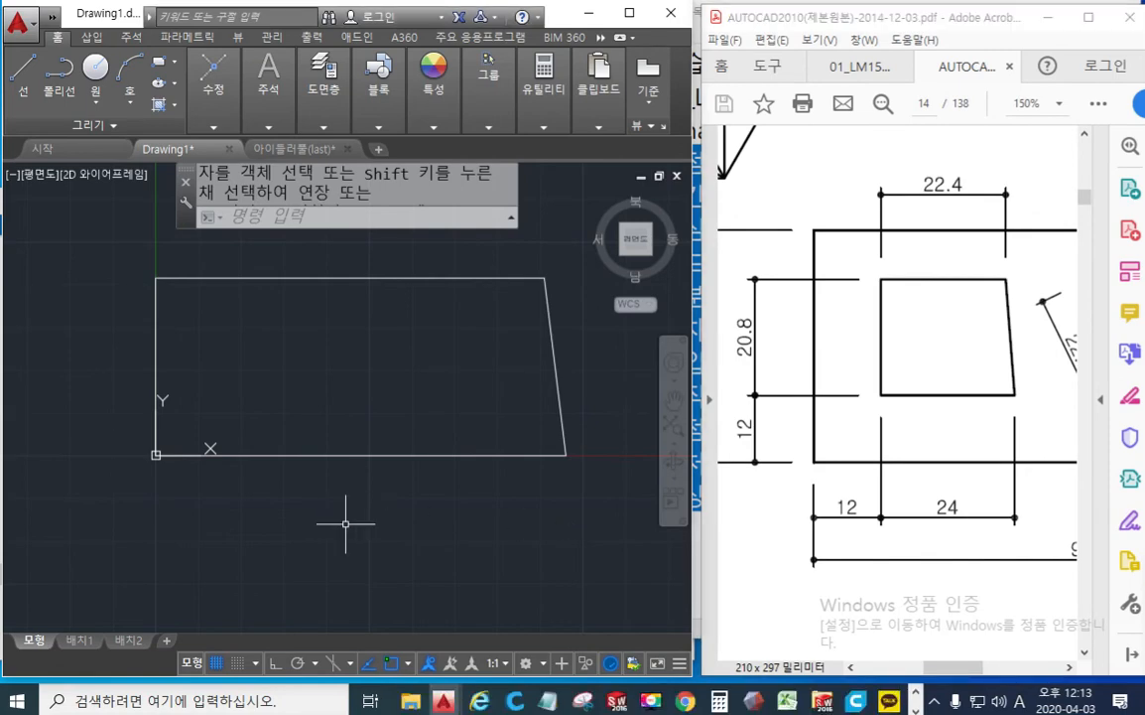
{"action": "key", "text": "F12"}
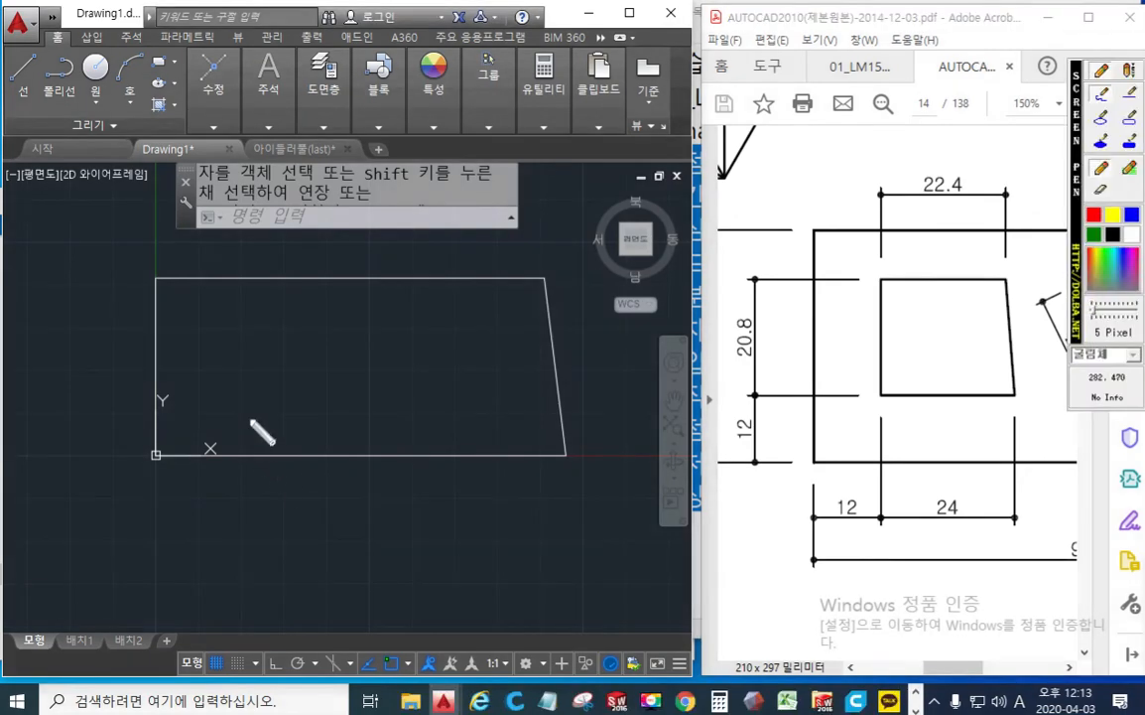
{"action": "left_click_drag", "start_coordinate": [161, 402], "coordinate": [590, 404]}
{"action": "left_click_drag", "start_coordinate": [234, 420], "coordinate": [235, 412]}
{"action": "mouse_move", "coordinate": [234, 412]}
{"action": "left_mouse_down"}
{"action": "mouse_move", "coordinate": [216, 429]}
{"action": "mouse_move", "coordinate": [250, 421]}
{"action": "mouse_move", "coordinate": [279, 437]}
{"action": "mouse_move", "coordinate": [328, 433]}
{"action": "left_mouse_up"}
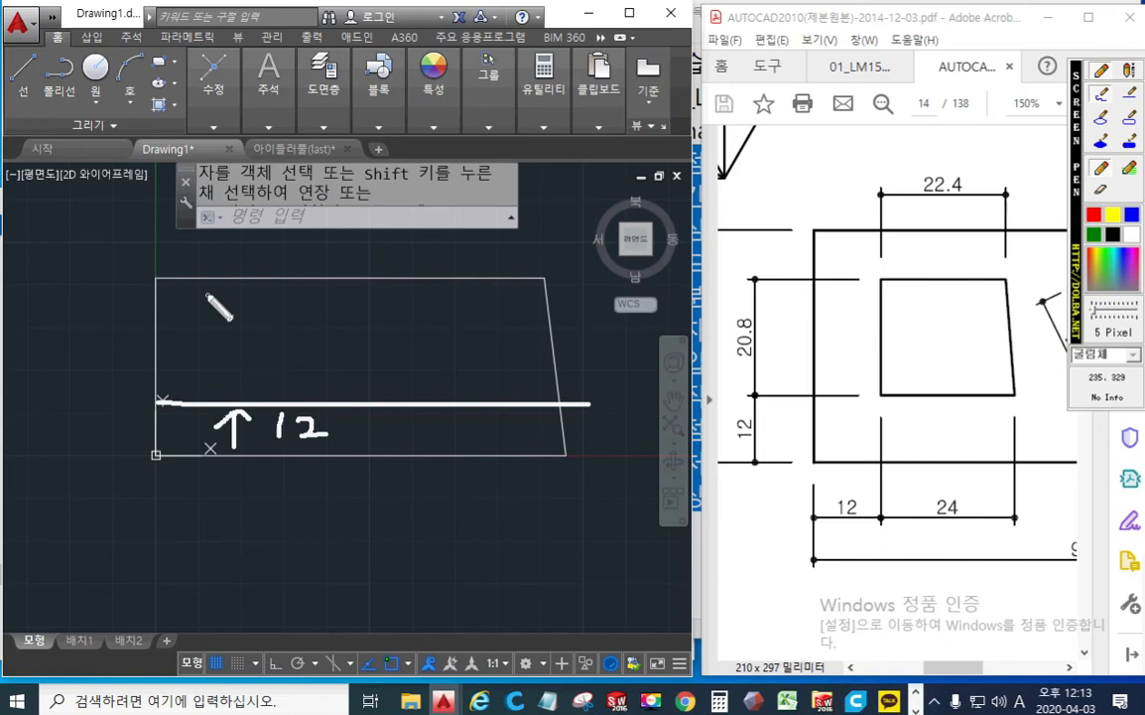
Step: Sketch a vertical line beside the left edge with a rightward arrow and the distance 12, and clear all marks
{"action": "left_click_drag", "start_coordinate": [216, 268], "coordinate": [208, 419]}
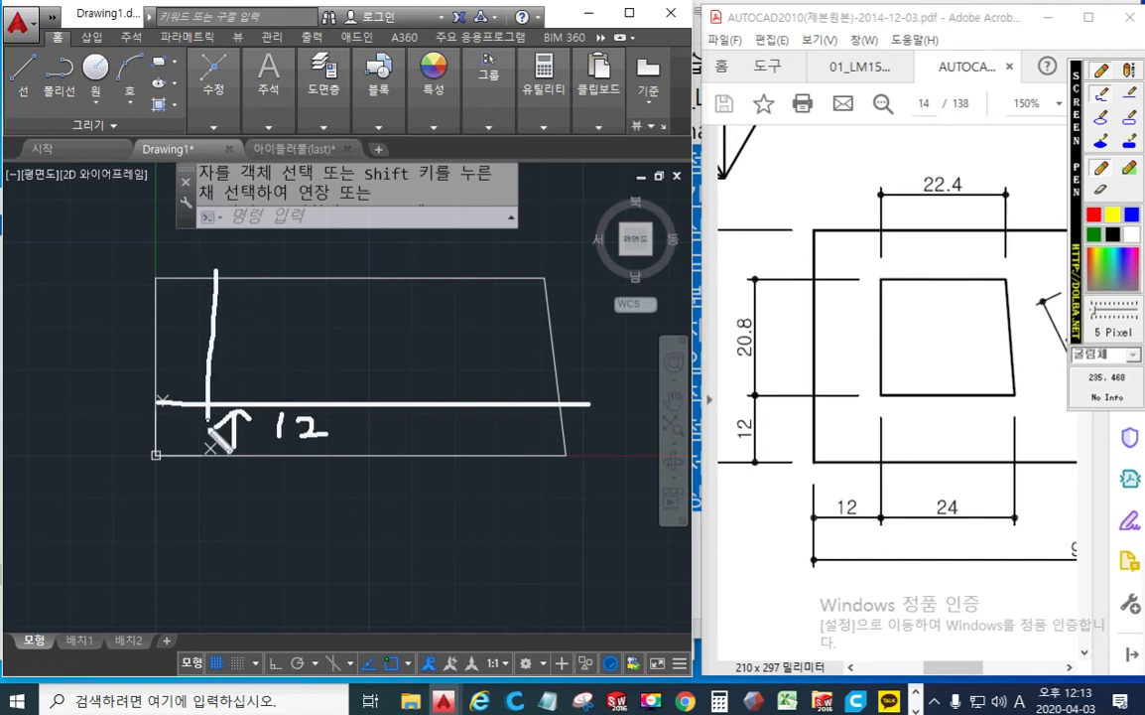
{"action": "left_click_drag", "start_coordinate": [161, 341], "coordinate": [198, 342]}
{"action": "mouse_move", "coordinate": [183, 327]}
{"action": "left_mouse_down"}
{"action": "mouse_move", "coordinate": [197, 338]}
{"action": "mouse_move", "coordinate": [184, 363]}
{"action": "left_mouse_up"}
{"action": "mouse_move", "coordinate": [173, 288]}
{"action": "left_mouse_down"}
{"action": "mouse_move", "coordinate": [168, 315]}
{"action": "mouse_move", "coordinate": [207, 308]}
{"action": "left_mouse_up"}
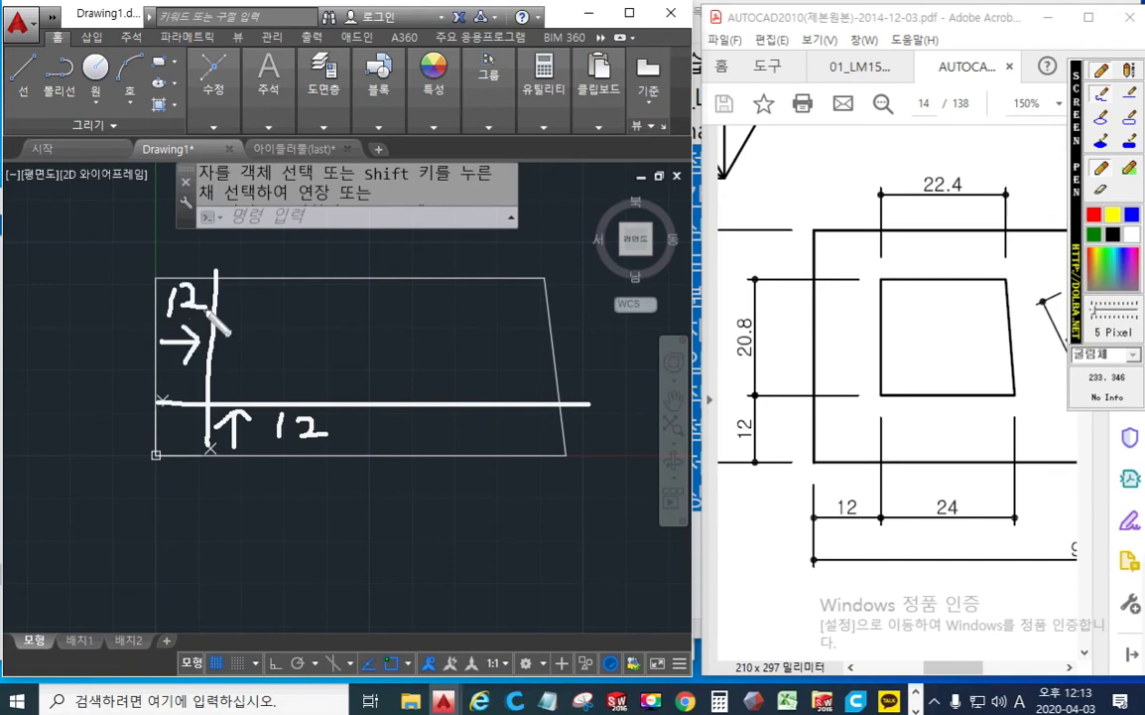
{"action": "right_click", "coordinate": [320, 362]}
Step: Offset the bottom edge upward and the left edge to the right, both by 12, inside the outline
{"action": "middle_click_drag", "start_coordinate": [307, 355], "coordinate": [322, 351]}
{"action": "type", "text": "o"}
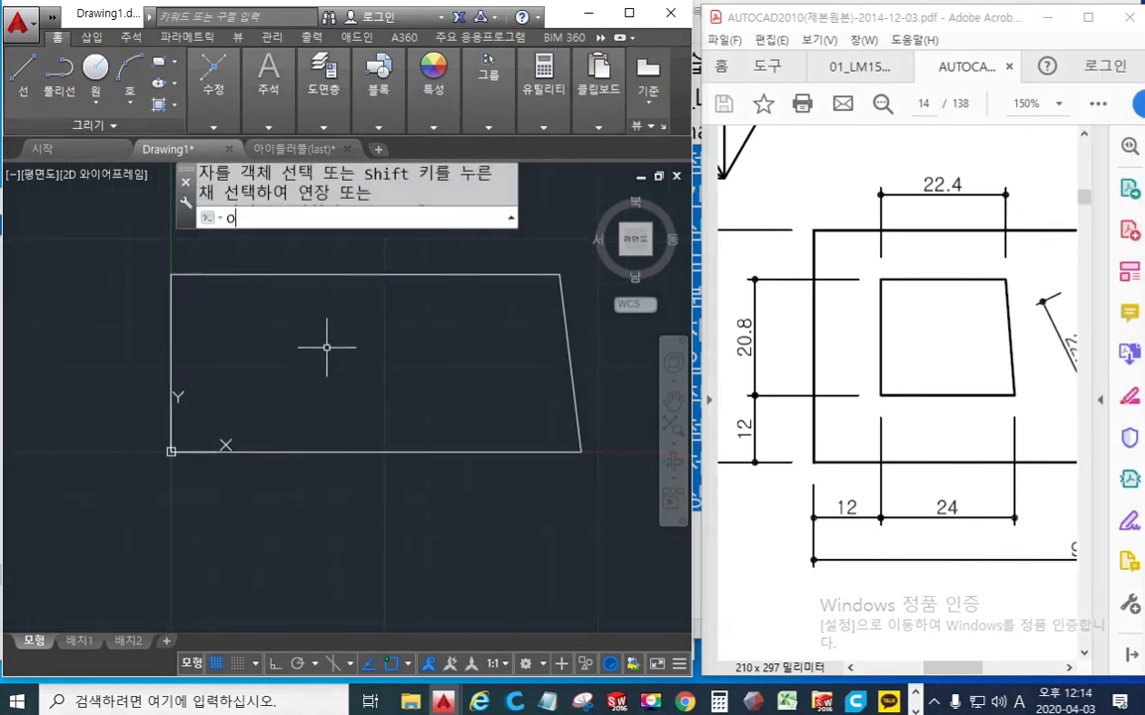
{"action": "key", "text": "Return"}
{"action": "type", "text": "12"}
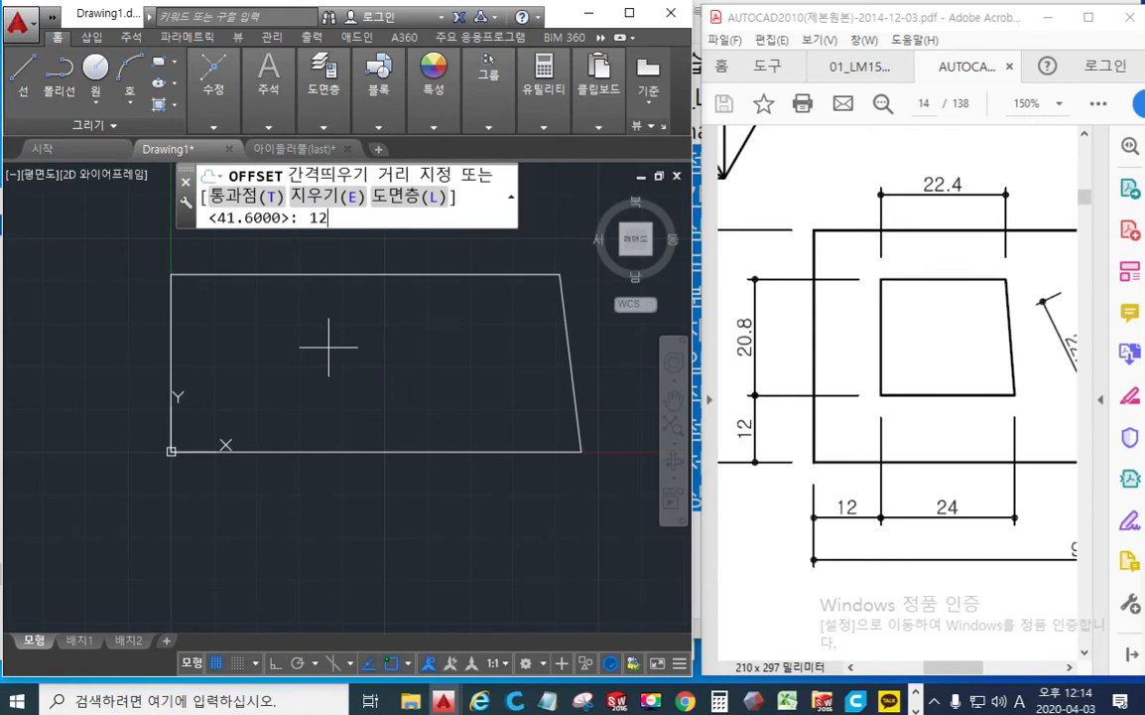
{"action": "key", "text": "space"}
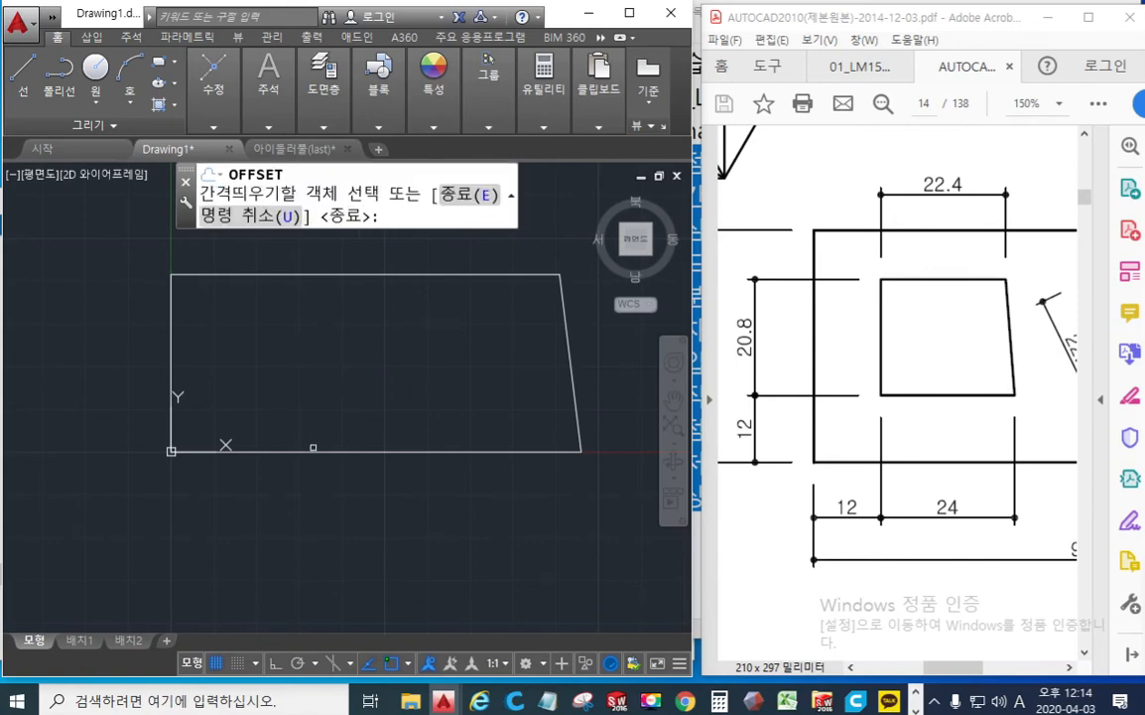
{"action": "left_click", "coordinate": [311, 450]}
{"action": "left_click", "coordinate": [314, 389]}
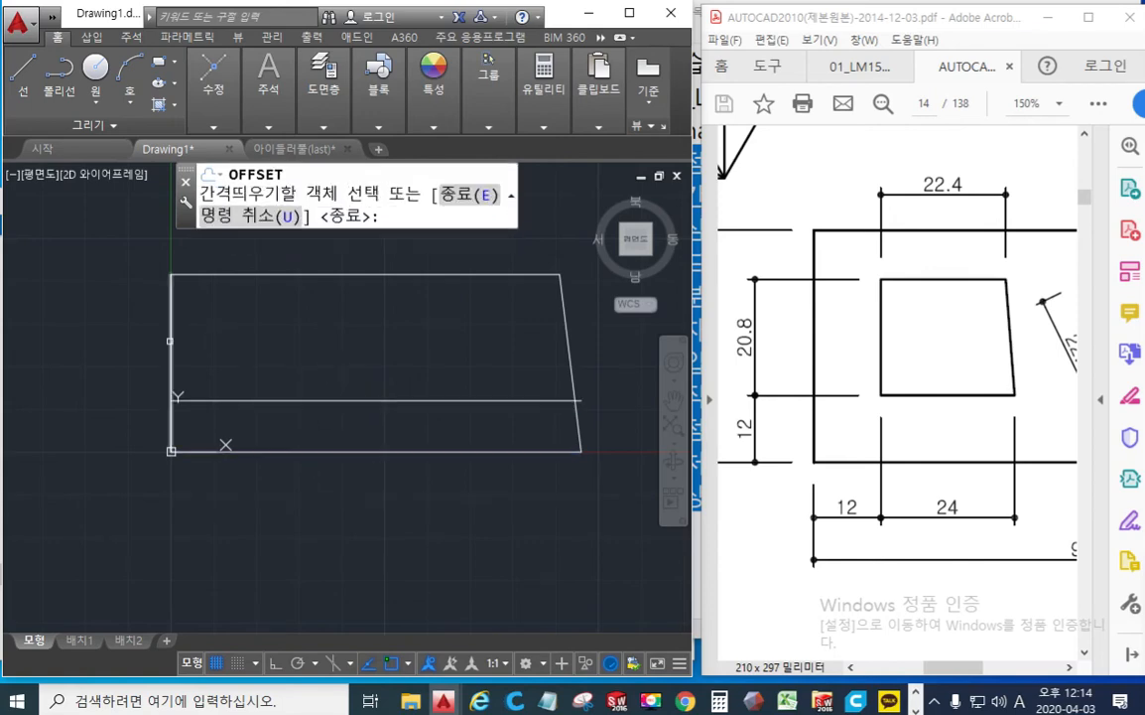
{"action": "left_click", "coordinate": [171, 340]}
{"action": "left_click", "coordinate": [307, 343]}
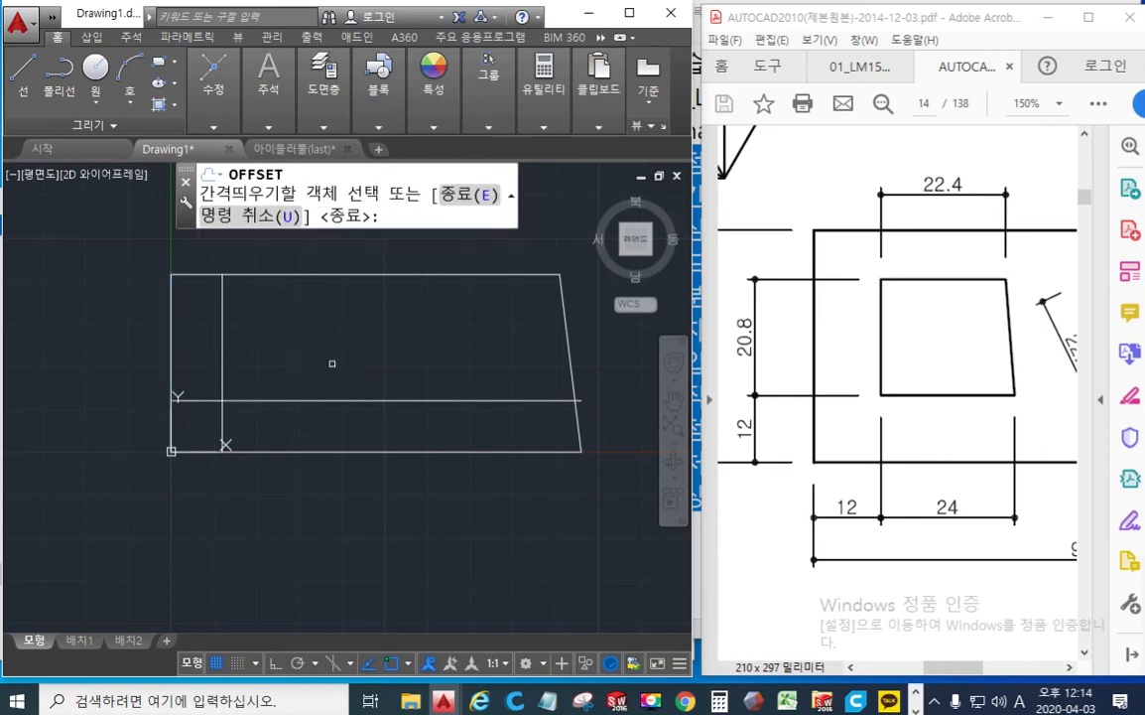
{"action": "key", "text": "Return"}
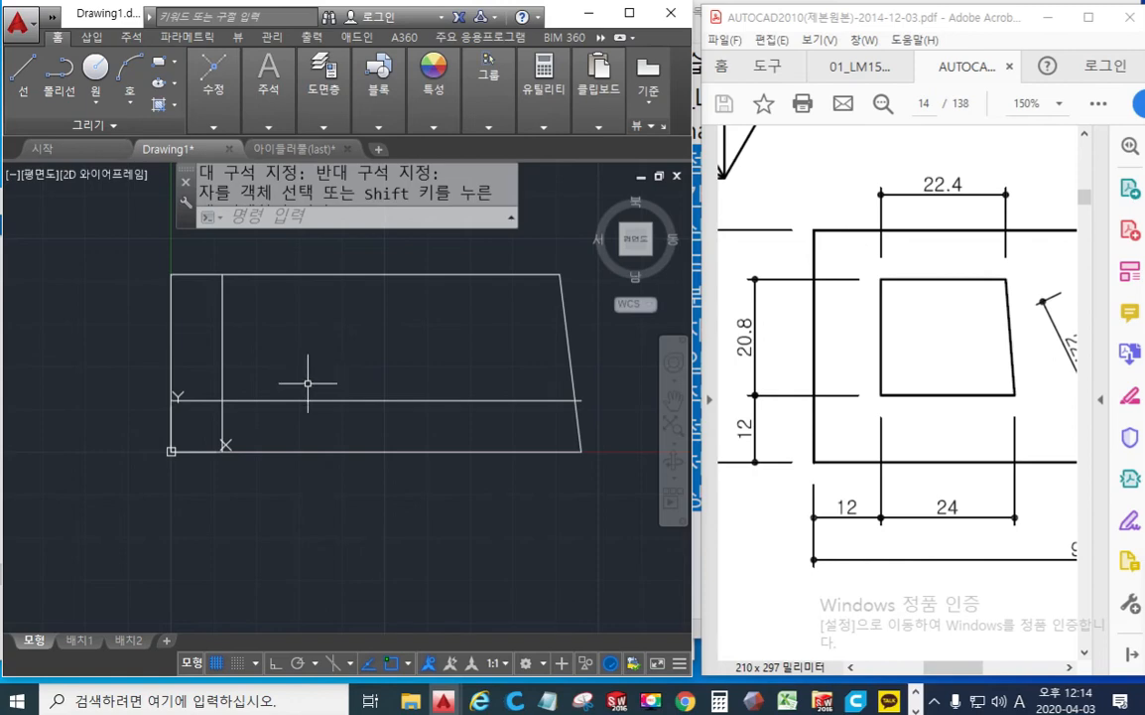
Step: Write tr in white, trace both offset lines in yellow, and scribble white over their ends beyond the lower-left crossing
{"action": "key", "text": "F12"}
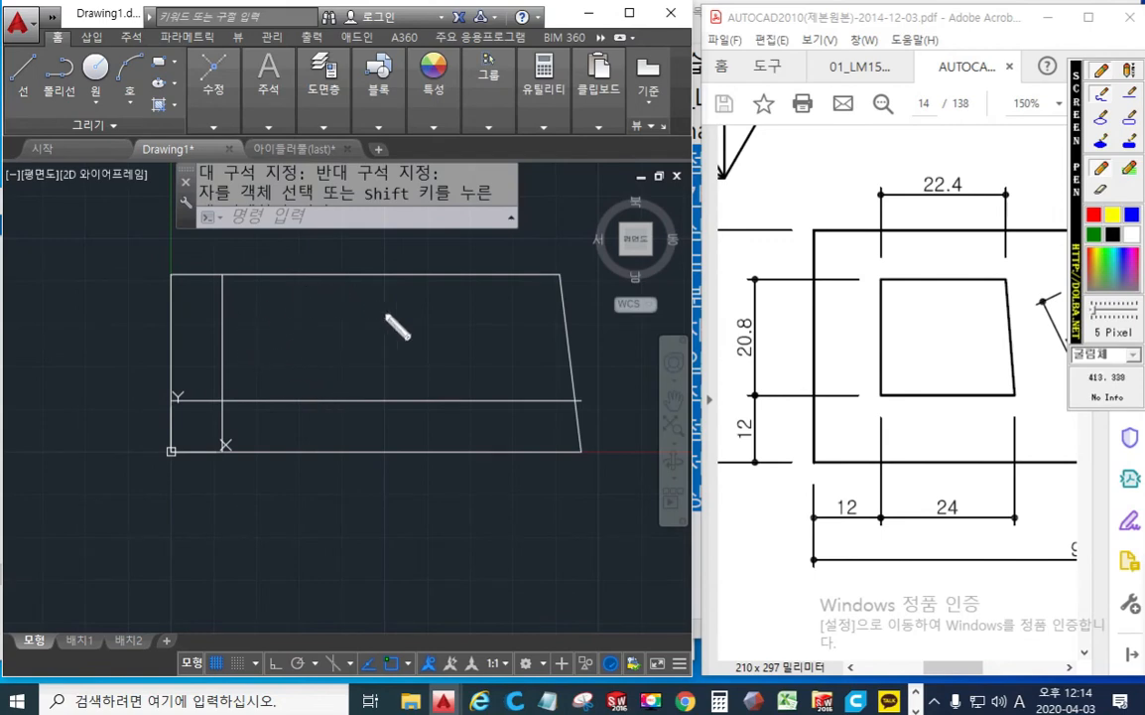
{"action": "mouse_move", "coordinate": [397, 281]}
{"action": "left_mouse_down"}
{"action": "mouse_move", "coordinate": [413, 330]}
{"action": "mouse_move", "coordinate": [447, 304]}
{"action": "mouse_move", "coordinate": [478, 313]}
{"action": "left_mouse_up"}
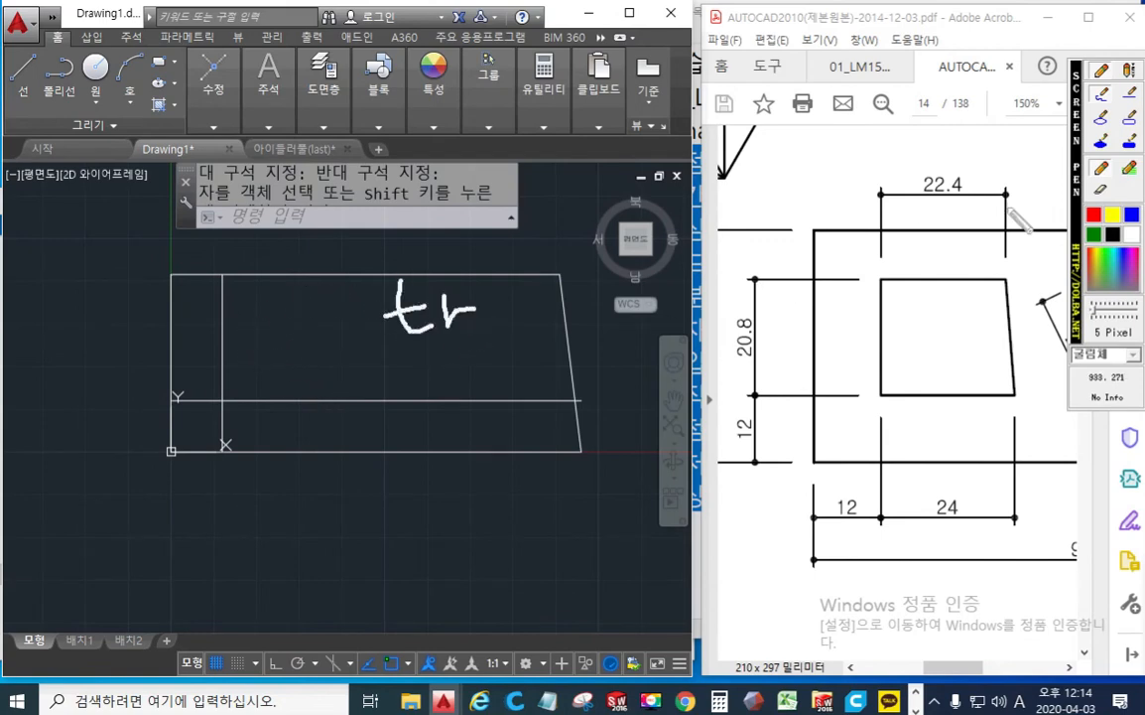
{"action": "left_click", "coordinate": [1112, 216]}
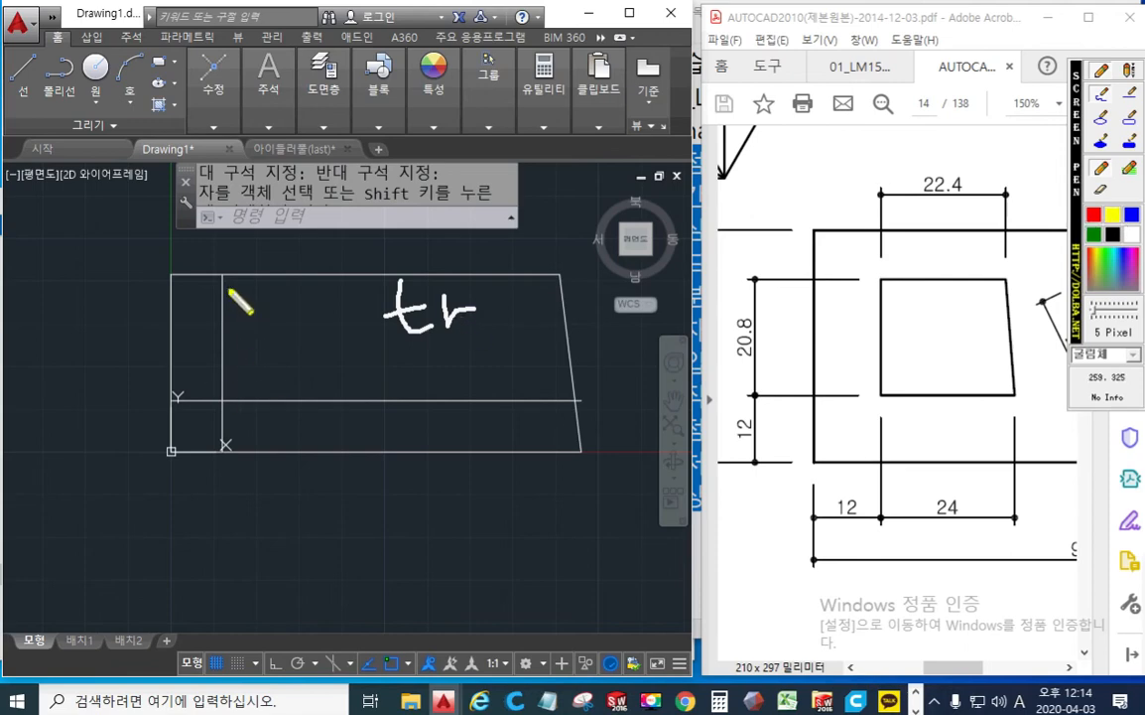
{"action": "left_click_drag", "start_coordinate": [228, 288], "coordinate": [228, 457]}
{"action": "left_click_drag", "start_coordinate": [177, 394], "coordinate": [444, 394]}
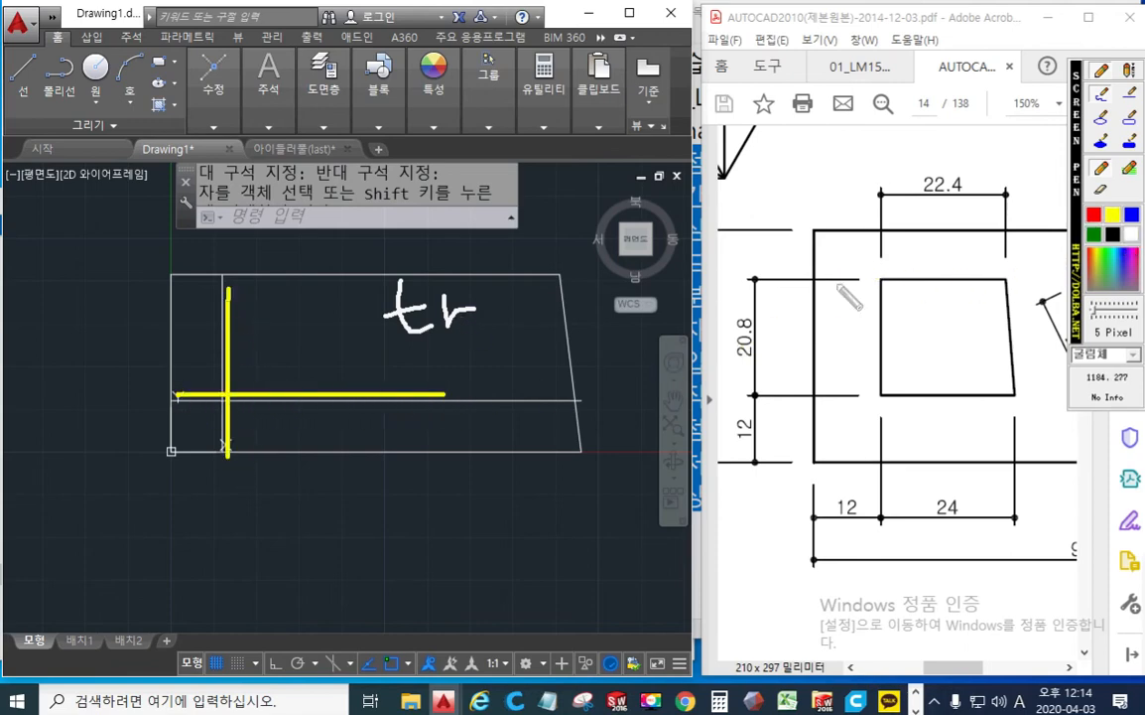
{"action": "mouse_move", "coordinate": [178, 379]}
{"action": "left_mouse_down"}
{"action": "mouse_move", "coordinate": [186, 399]}
{"action": "mouse_move", "coordinate": [214, 387]}
{"action": "mouse_move", "coordinate": [233, 454]}
{"action": "left_mouse_up"}
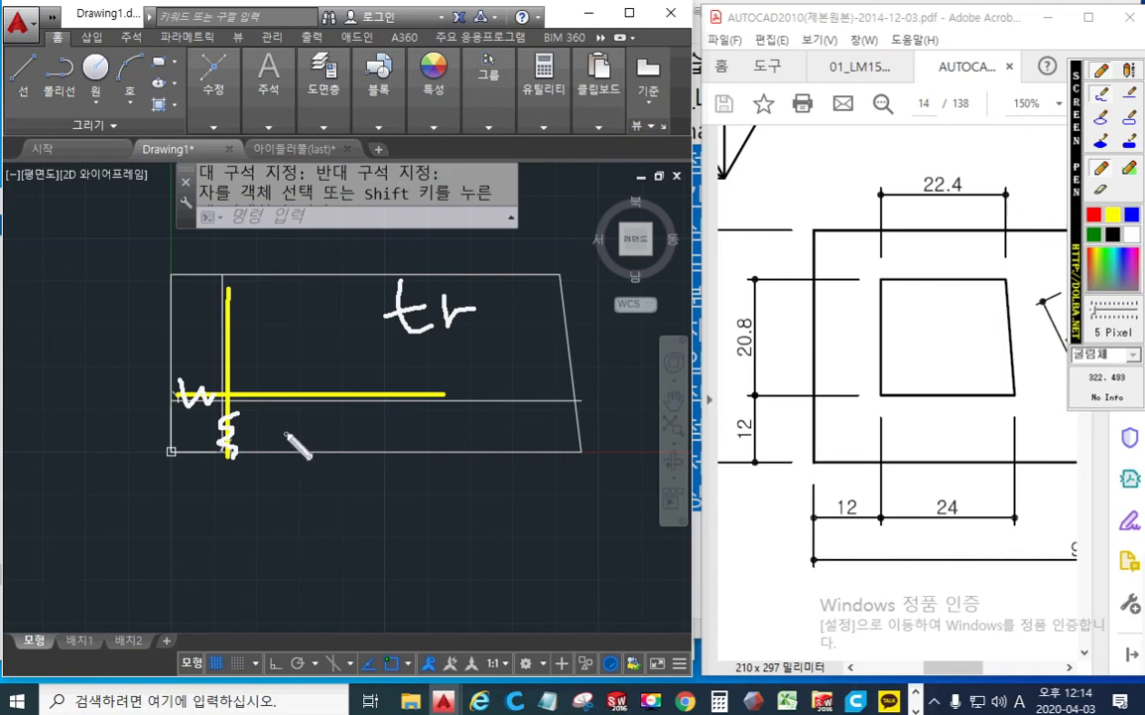
Step: Clear the pen marks and trim the ends of both offset lines beyond their lower-left crossing
{"action": "key", "text": "Escape"}
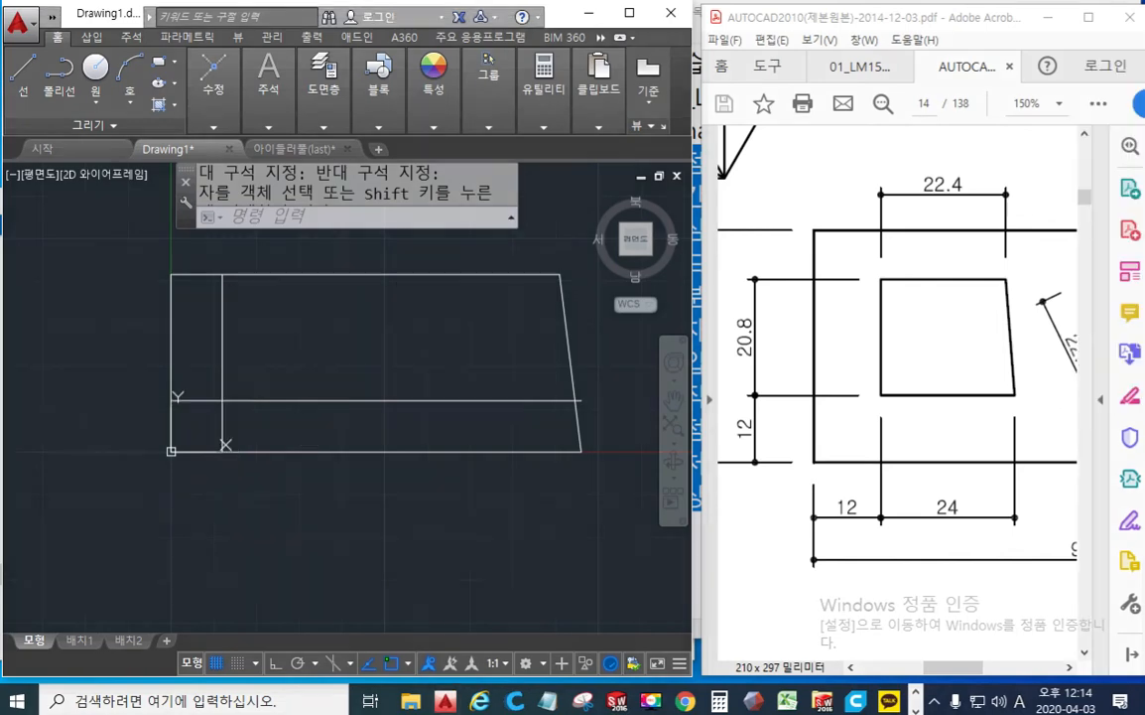
{"action": "type", "text": "trim"}
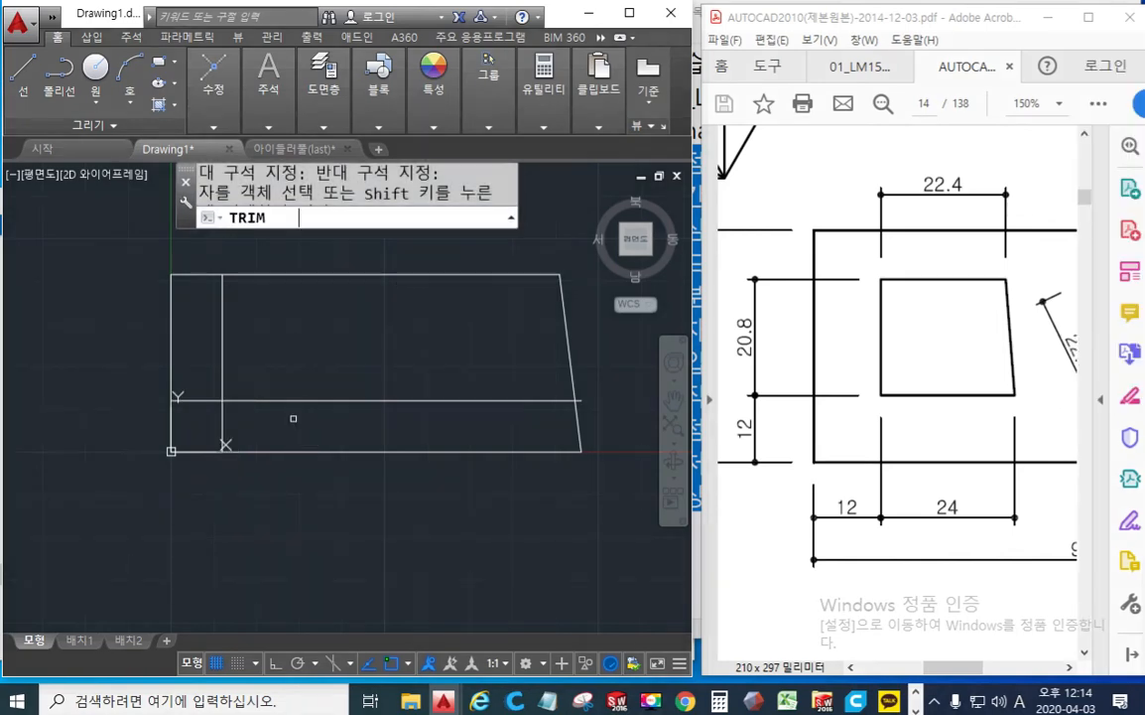
{"action": "key", "text": "Return"}
{"action": "left_click", "coordinate": [253, 422]}
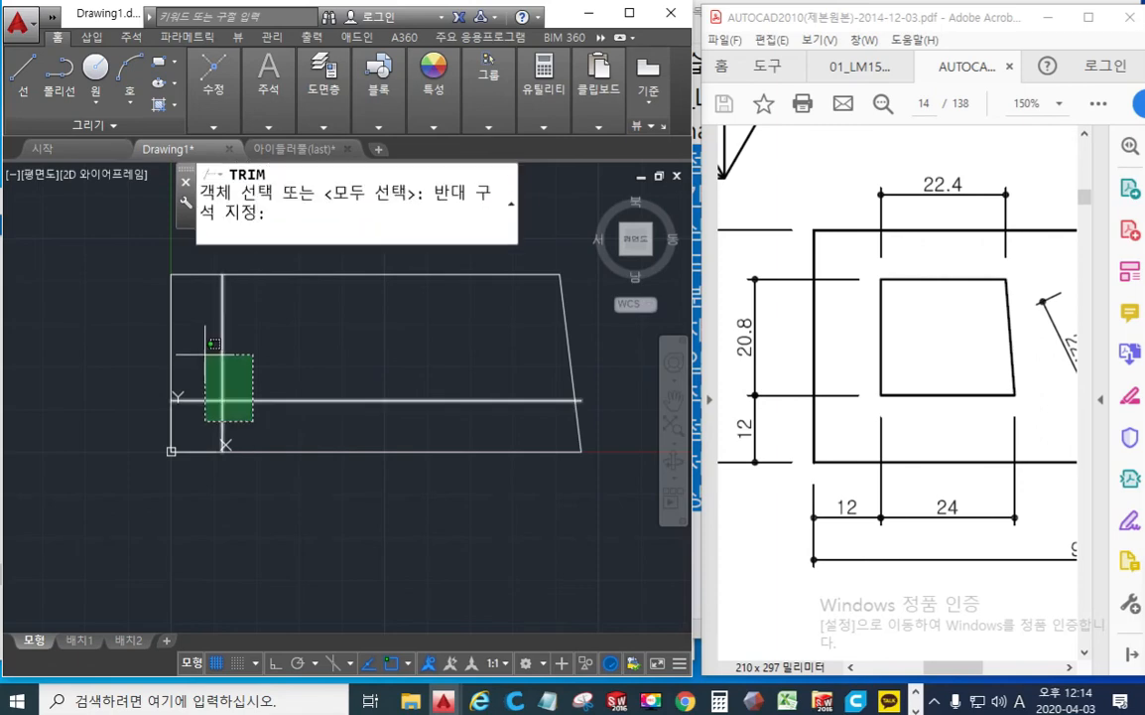
{"action": "left_click", "coordinate": [205, 355]}
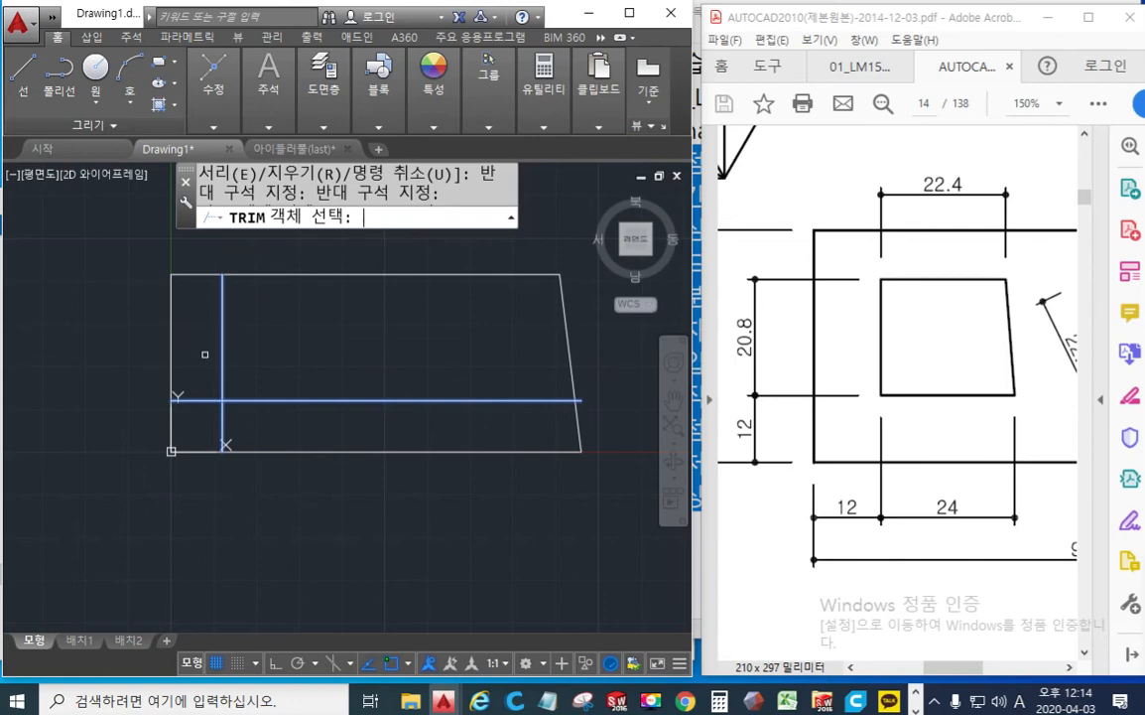
{"action": "key", "text": "Return"}
{"action": "left_click", "coordinate": [191, 400]}
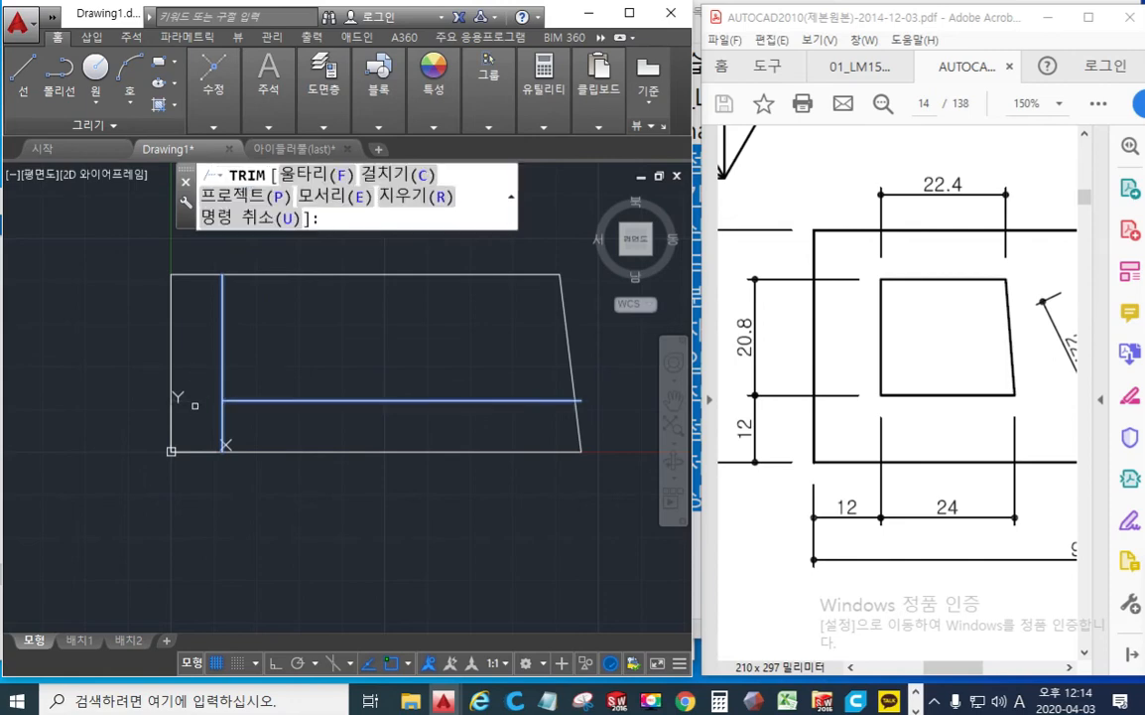
{"action": "left_click", "coordinate": [219, 424]}
{"action": "key", "text": "Return"}
Step: In white, sketch an upward arrow from the inner bottom line, a horizontal line above it and the distance 20.8, and clear the marks
{"action": "type", "text": "o"}
{"action": "key", "text": "Return"}
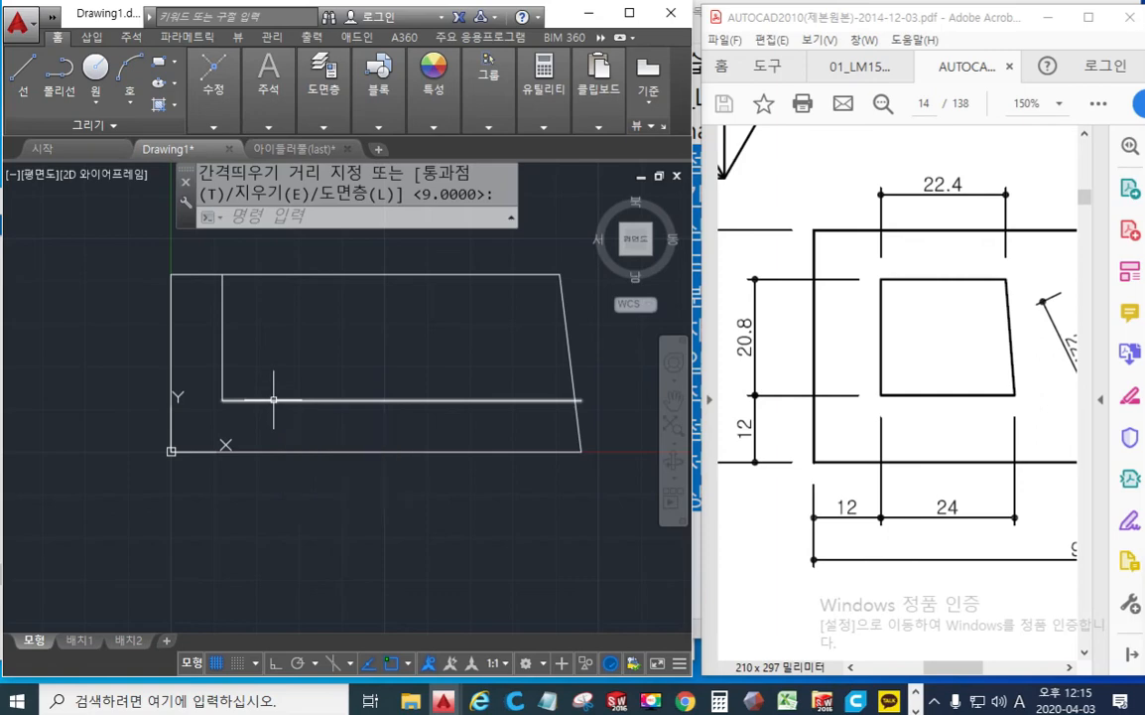
{"action": "key", "text": "F12"}
{"action": "mouse_move", "coordinate": [272, 395]}
{"action": "left_mouse_down"}
{"action": "mouse_move", "coordinate": [286, 320]}
{"action": "mouse_move", "coordinate": [302, 345]}
{"action": "left_mouse_up"}
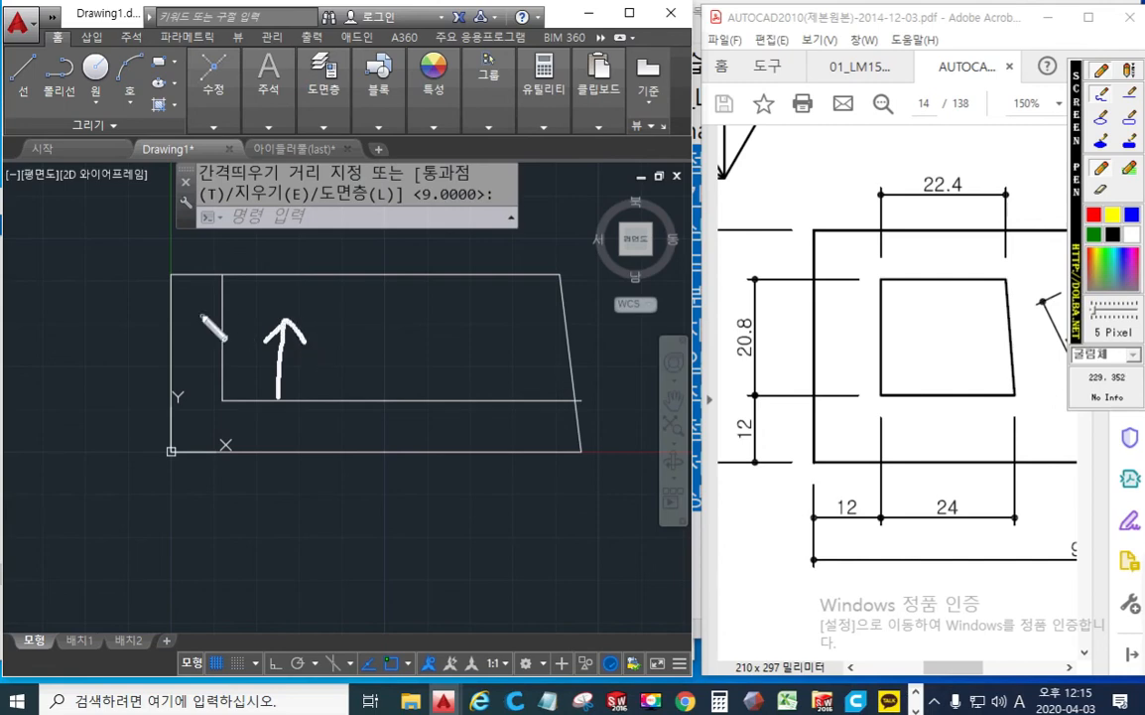
{"action": "left_click_drag", "start_coordinate": [202, 316], "coordinate": [410, 316]}
{"action": "mouse_move", "coordinate": [317, 352]}
{"action": "left_mouse_down"}
{"action": "mouse_move", "coordinate": [350, 316]}
{"action": "mouse_move", "coordinate": [383, 308]}
{"action": "mouse_move", "coordinate": [393, 365]}
{"action": "mouse_move", "coordinate": [419, 355]}
{"action": "left_mouse_up"}
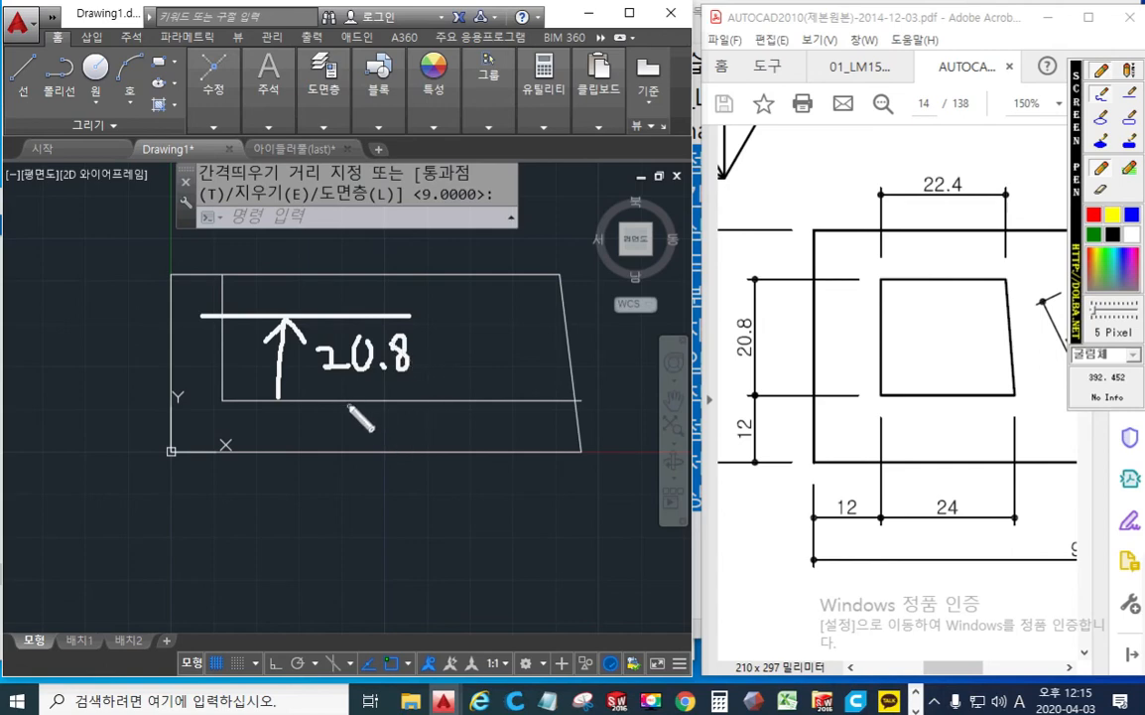
{"action": "key", "text": "Escape"}
Step: Offset the inner bottom line upward by 20.8
{"action": "type", "text": "o"}
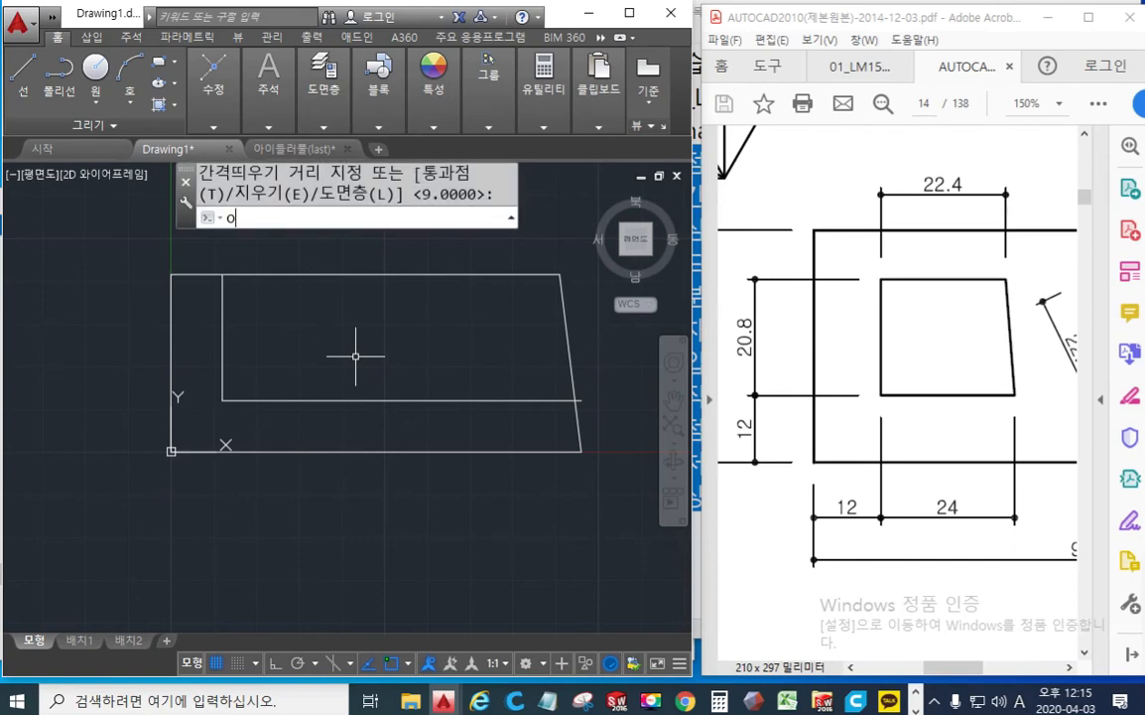
{"action": "key", "text": "Return"}
{"action": "type", "text": "2"}
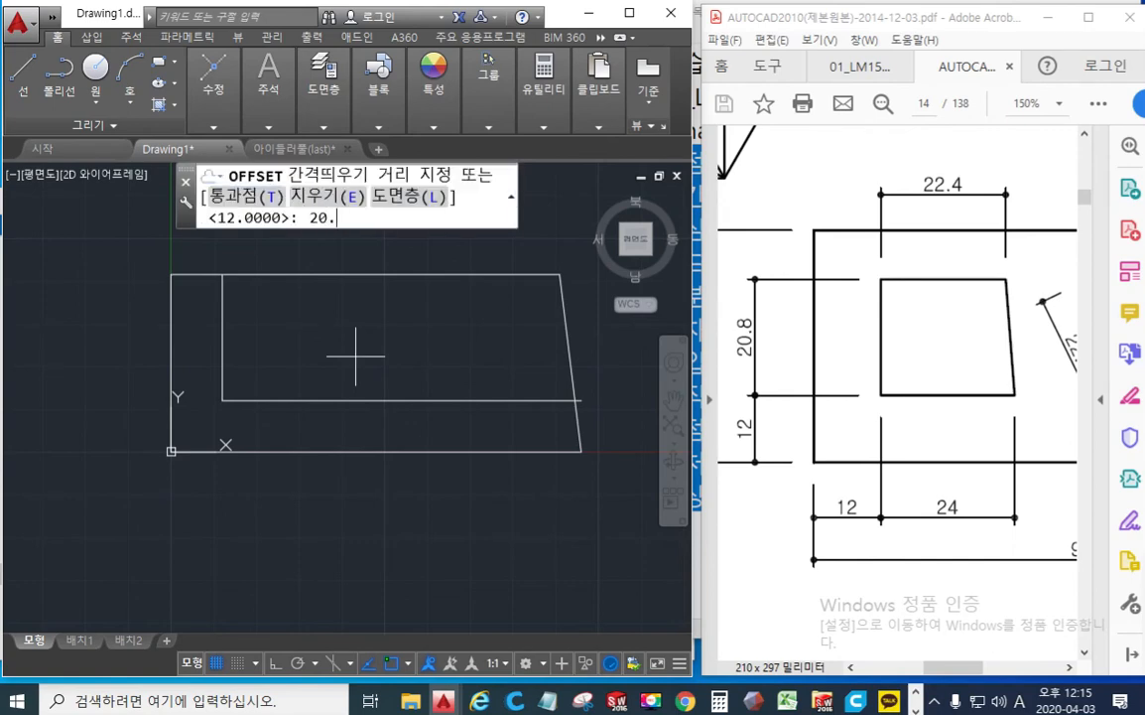
{"action": "key", "text": "Return"}
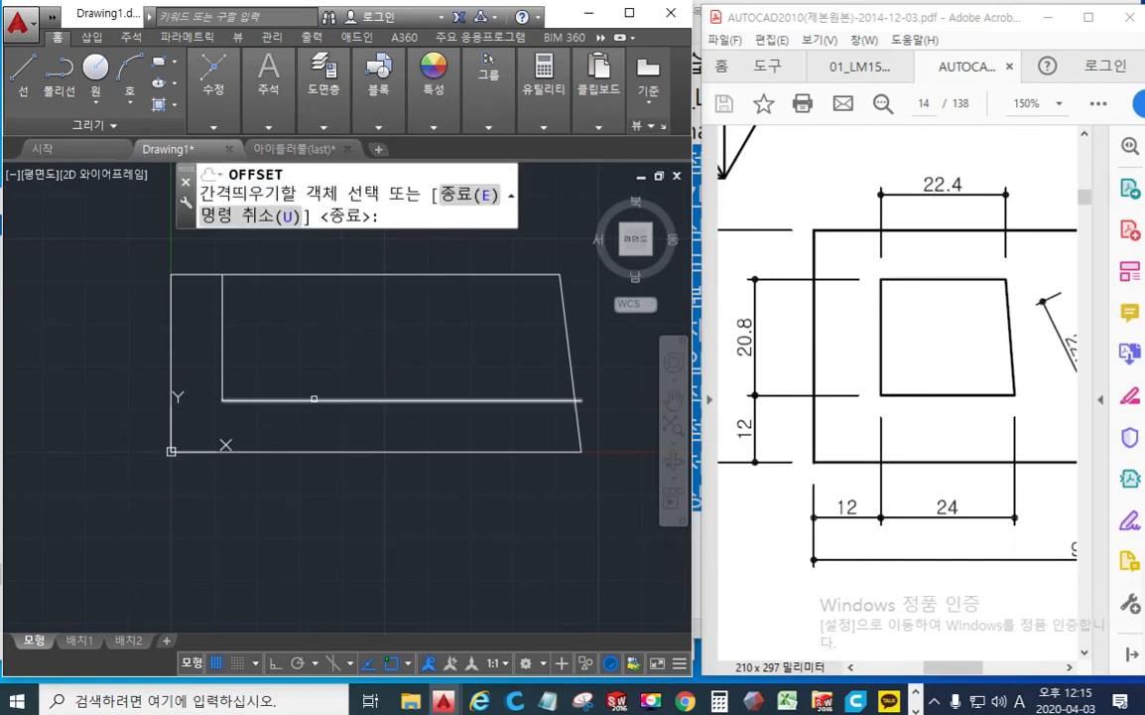
{"action": "left_click", "coordinate": [298, 400]}
{"action": "left_click", "coordinate": [328, 325]}
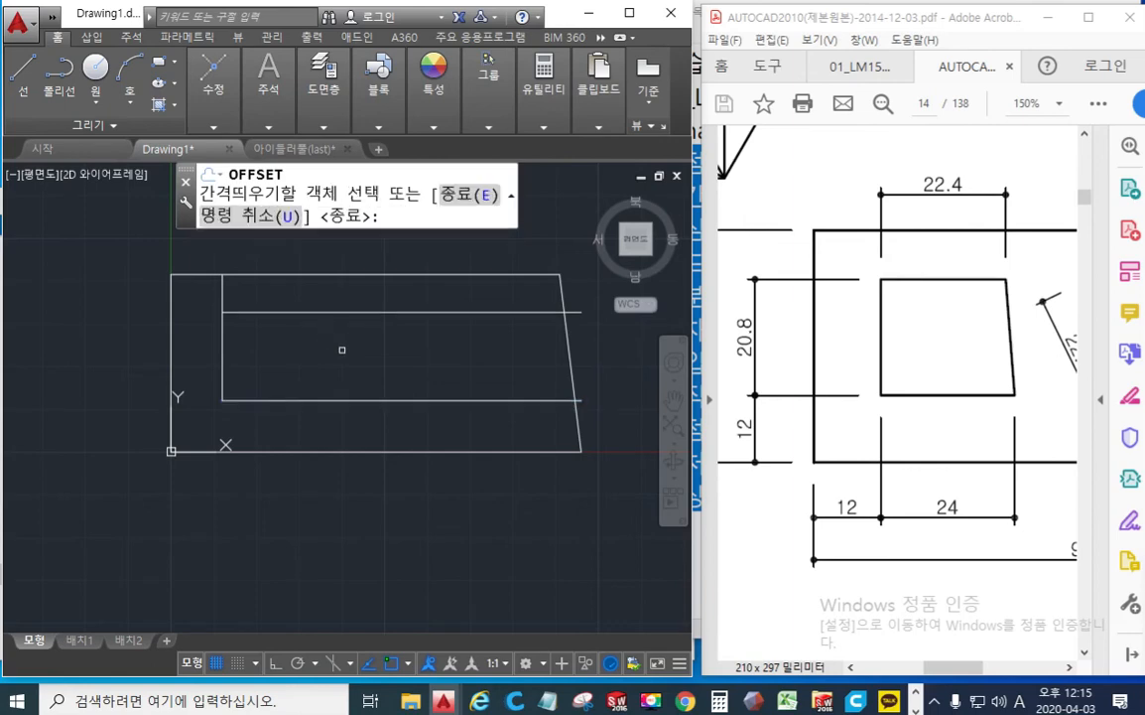
{"action": "key", "text": "Return"}
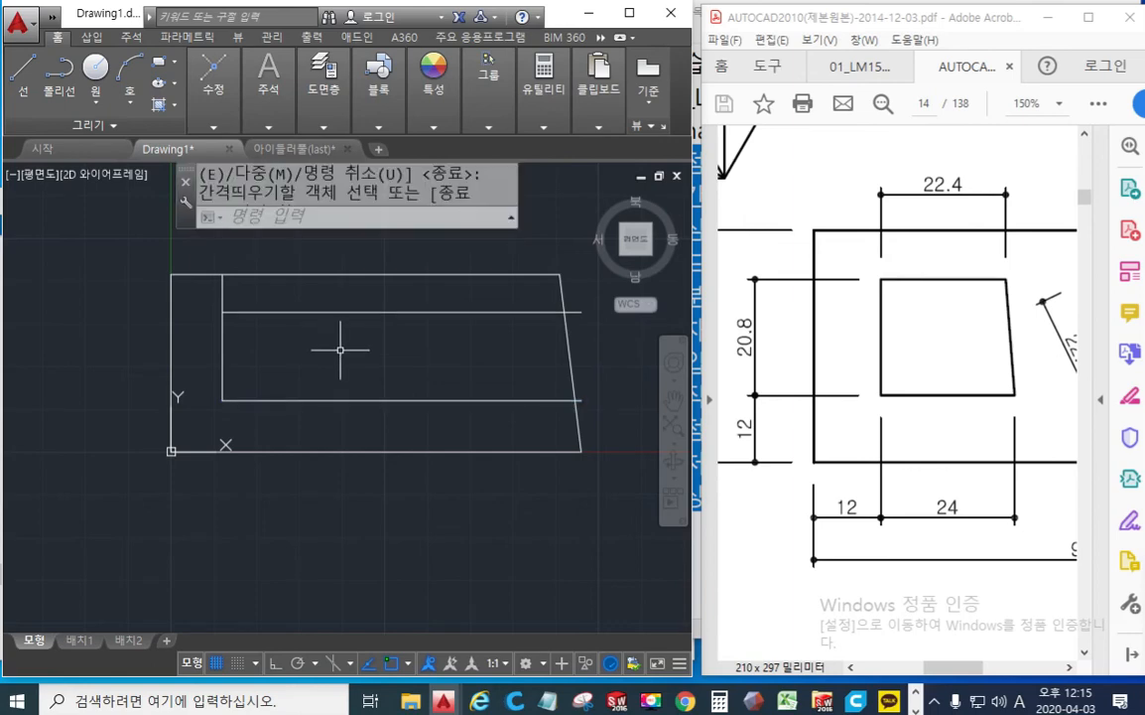
Step: Trace the inner upper and left lines in yellow, scribble white over the vertical end above their crossing, and clear the marks
{"action": "key", "text": "ctrl+alt+p"}
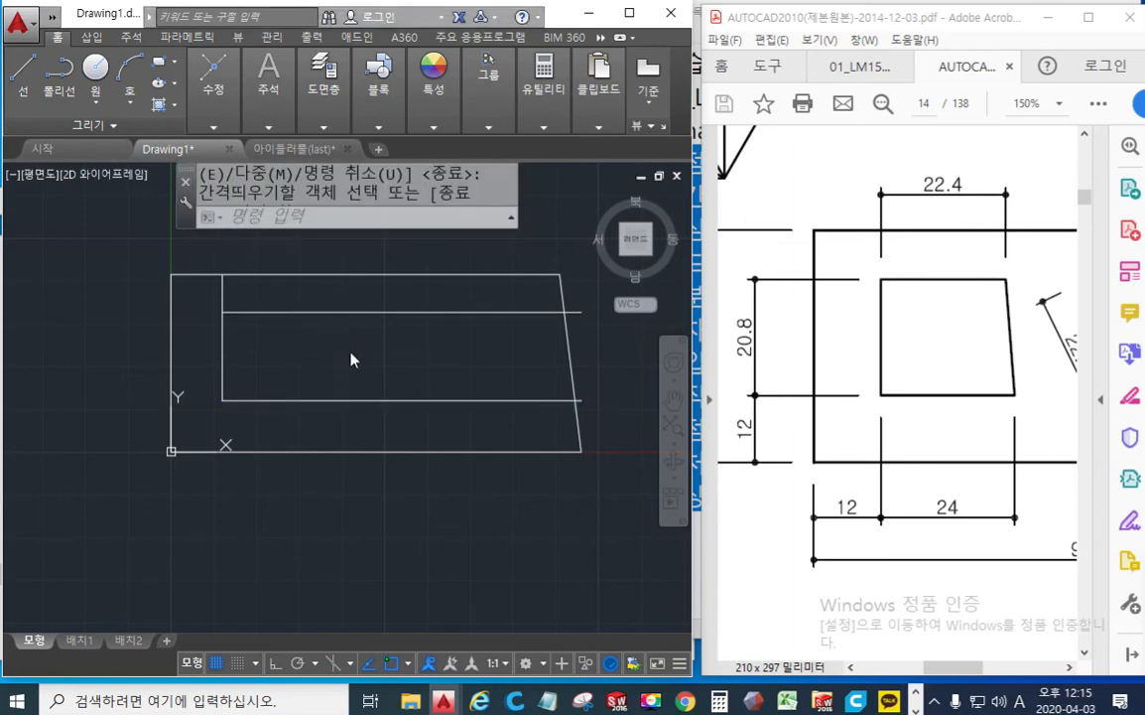
{"action": "left_click", "coordinate": [1113, 215]}
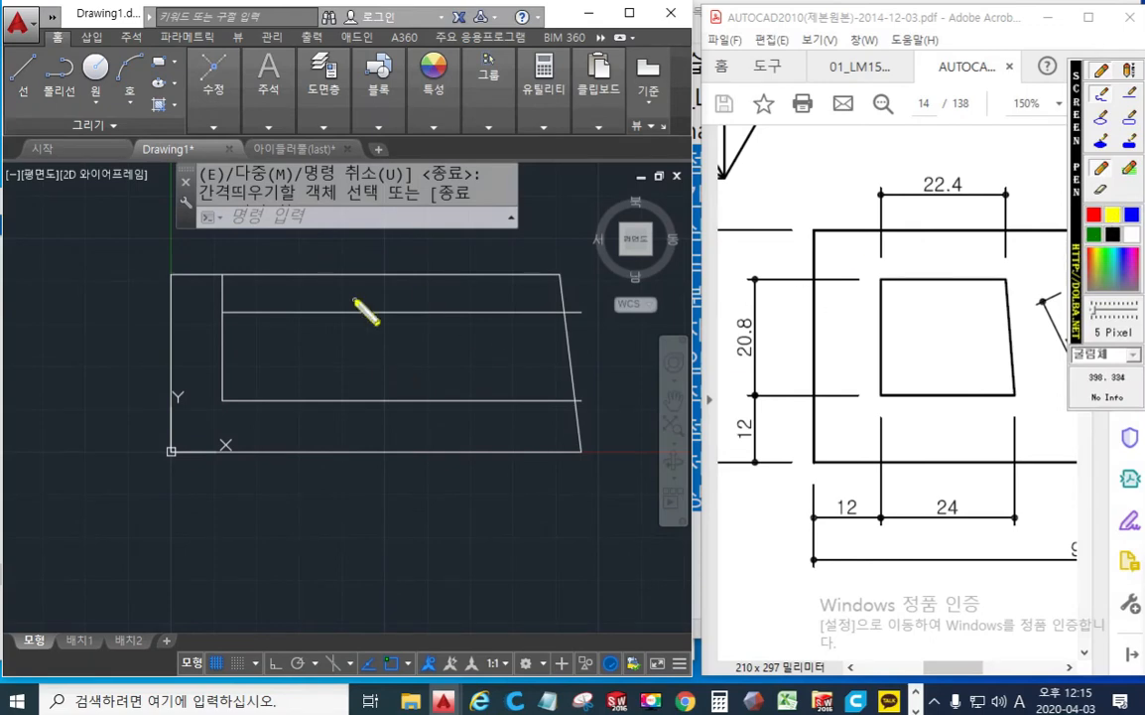
{"action": "left_click_drag", "start_coordinate": [218, 312], "coordinate": [358, 313]}
{"action": "left_click_drag", "start_coordinate": [228, 258], "coordinate": [225, 405]}
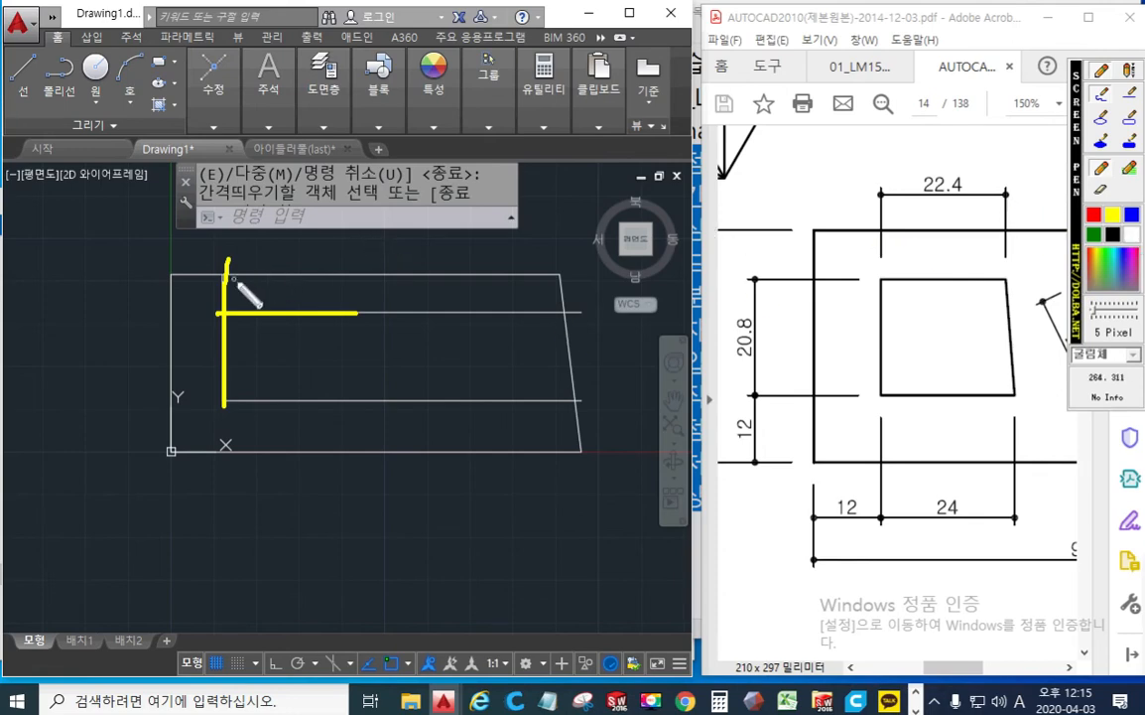
{"action": "left_click_drag", "start_coordinate": [240, 280], "coordinate": [207, 308]}
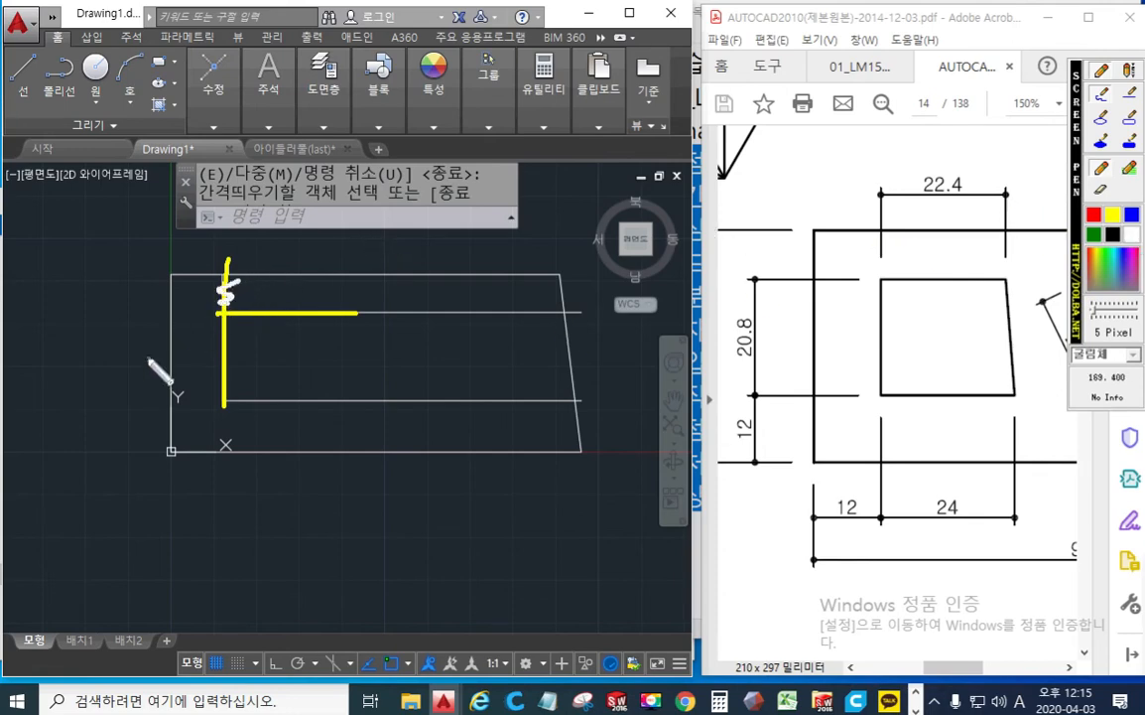
{"action": "key", "text": "Escape"}
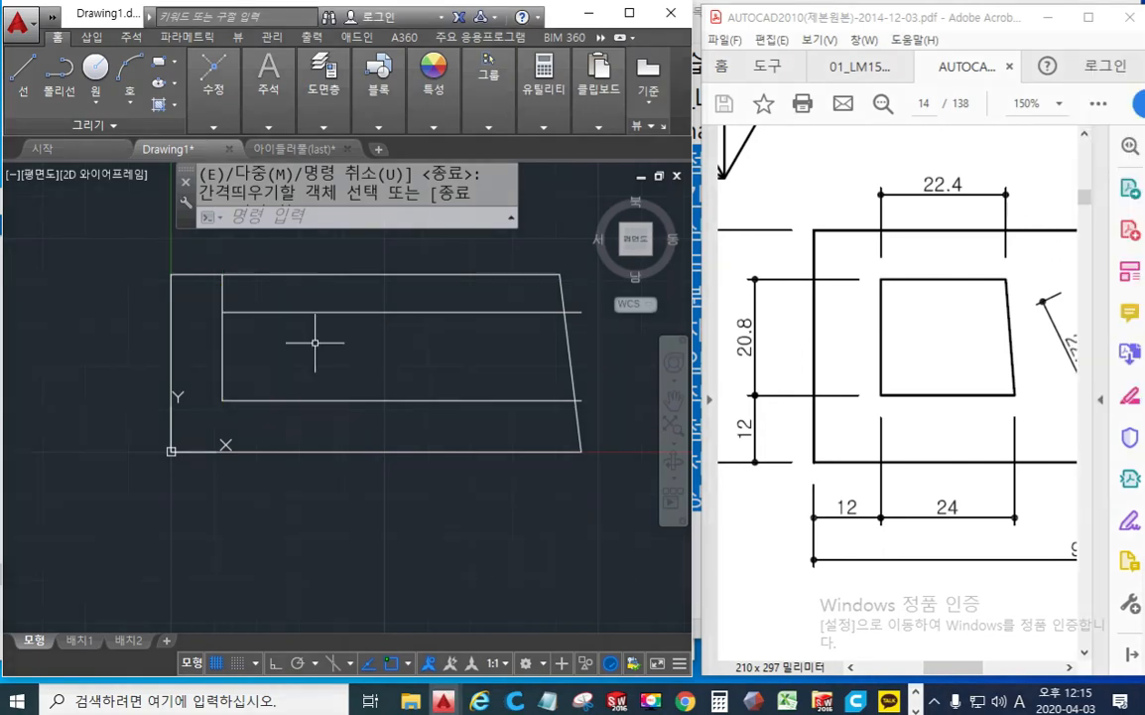
Step: Trim the inner left vertical line where it extends above the inner upper line
{"action": "type", "text": "tr"}
{"action": "key", "text": "Return"}
{"action": "left_click", "coordinate": [302, 349]}
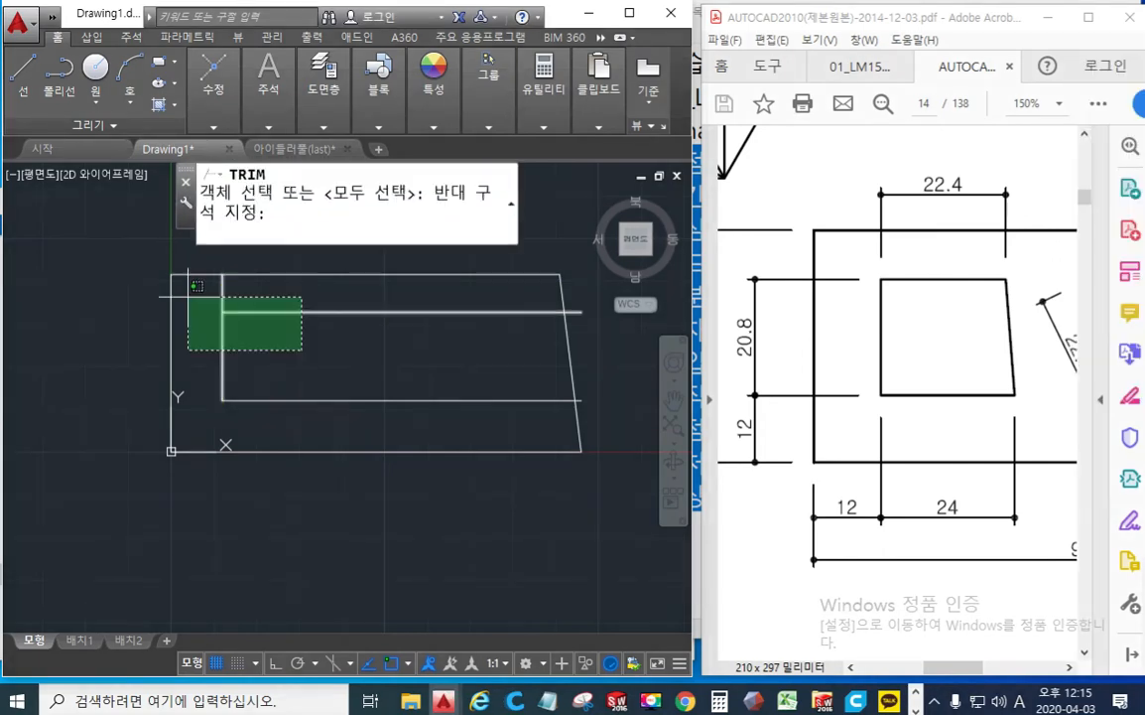
{"action": "left_click", "coordinate": [188, 296]}
{"action": "key", "text": "Return"}
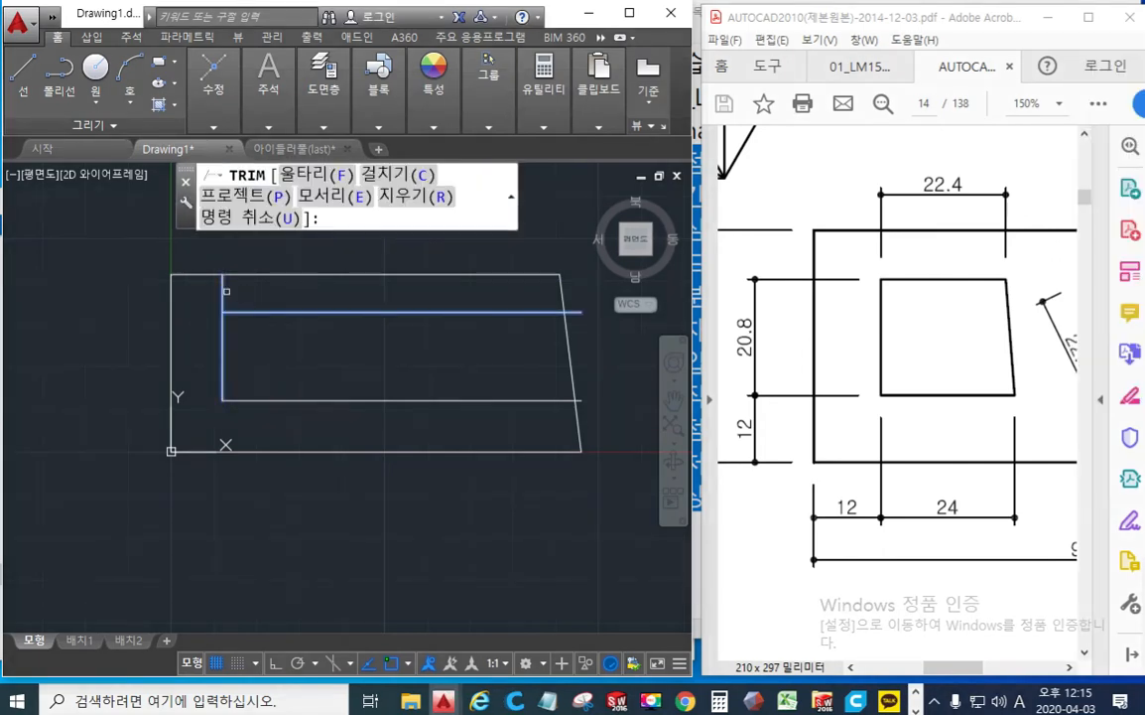
{"action": "key", "text": "Return"}
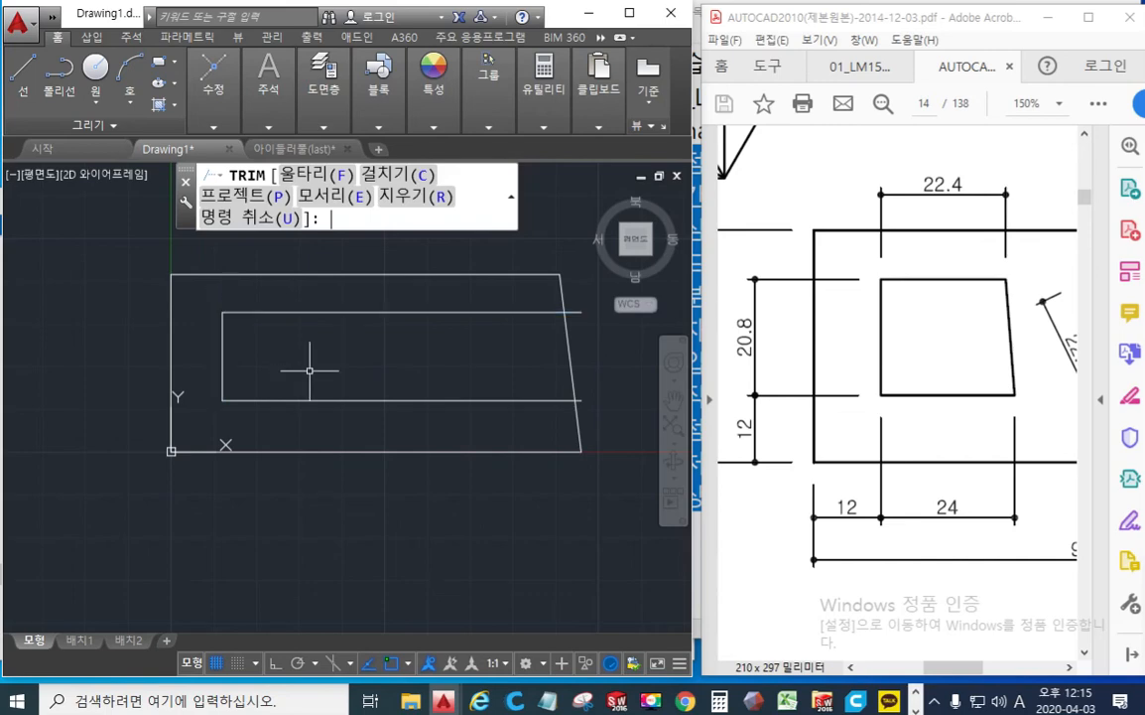
Step: In white, sketch two vertical lines across the inner strip, the distance 22.4, and a rightward arrow toward each line
{"action": "scroll", "coordinate": [268, 358], "scroll_direction": "up", "scroll_amount": 2}
{"action": "mouse_move", "coordinate": [277, 357]}
{"action": "middle_mouse_down"}
{"action": "mouse_move", "coordinate": [320, 389]}
{"action": "mouse_move", "coordinate": [374, 377]}
{"action": "middle_mouse_up"}
{"action": "key", "text": "F12"}
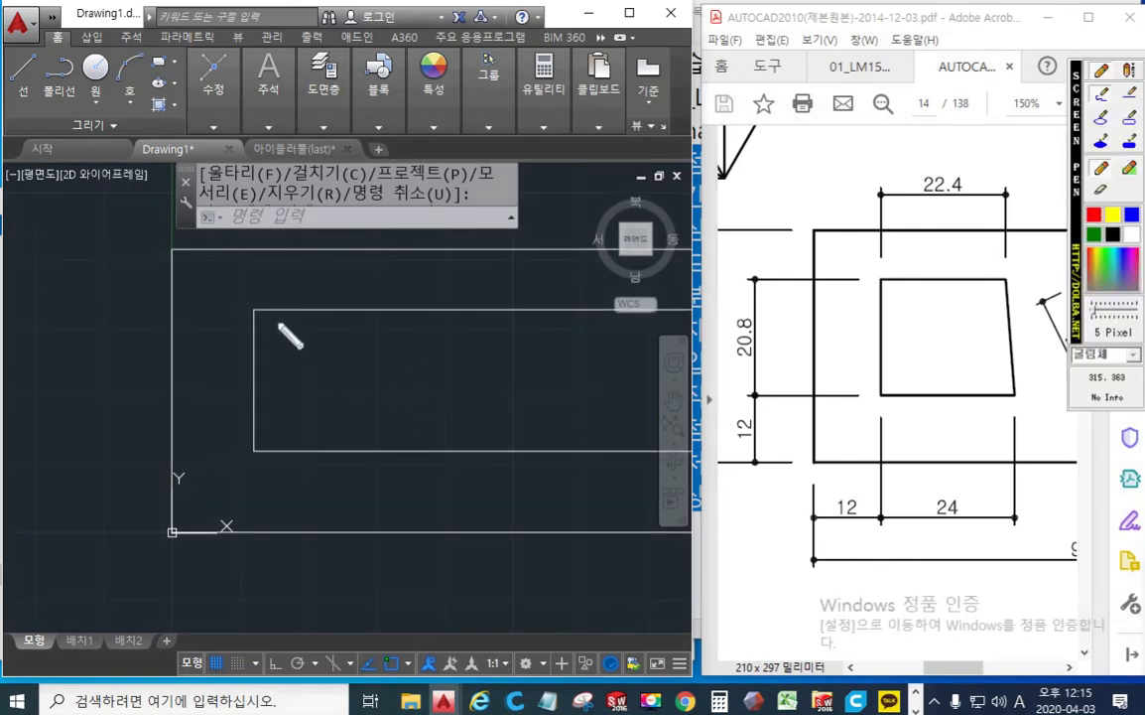
{"action": "left_click_drag", "start_coordinate": [414, 301], "coordinate": [414, 448]}
{"action": "mouse_move", "coordinate": [295, 346]}
{"action": "left_mouse_down"}
{"action": "mouse_move", "coordinate": [403, 339]}
{"action": "mouse_move", "coordinate": [389, 350]}
{"action": "left_mouse_up"}
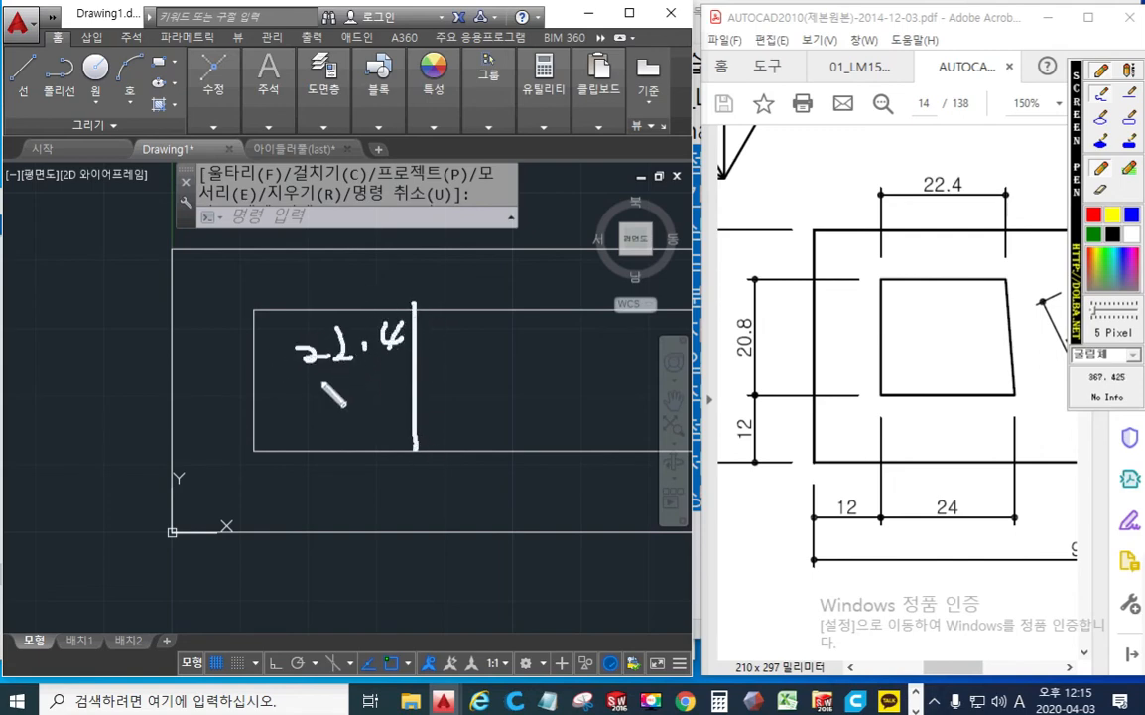
{"action": "mouse_move", "coordinate": [305, 384]}
{"action": "left_mouse_down"}
{"action": "mouse_move", "coordinate": [370, 383]}
{"action": "mouse_move", "coordinate": [347, 398]}
{"action": "left_mouse_up"}
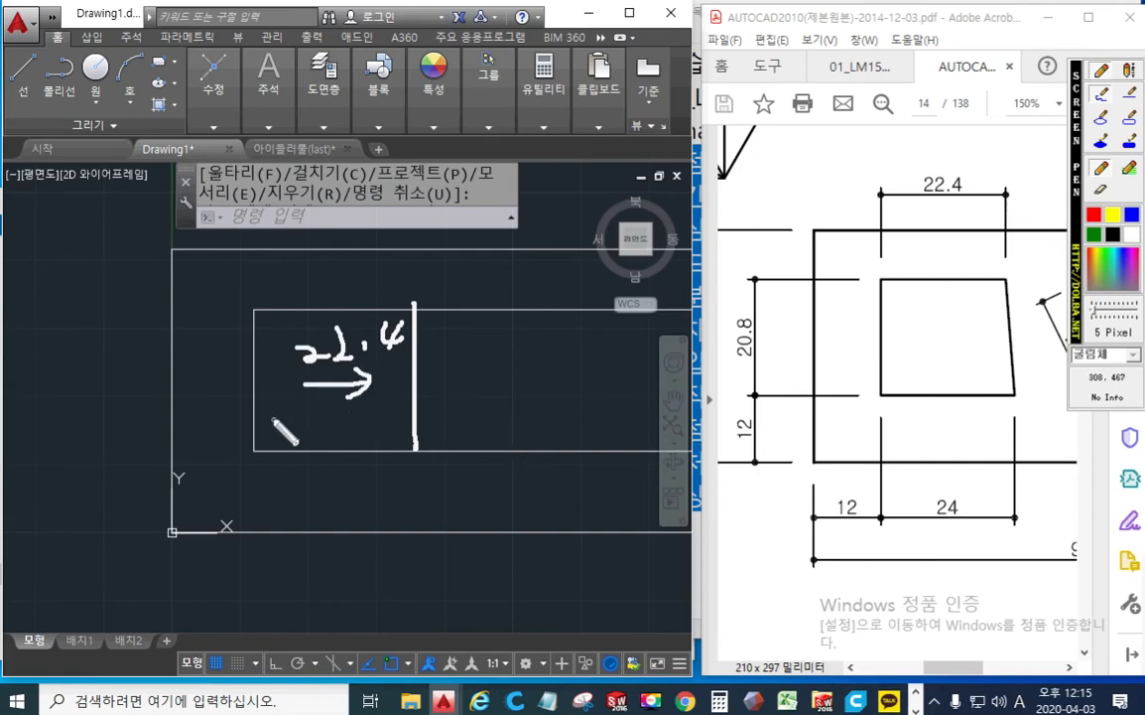
{"action": "mouse_move", "coordinate": [277, 419]}
{"action": "left_mouse_down"}
{"action": "mouse_move", "coordinate": [454, 418]}
{"action": "mouse_move", "coordinate": [435, 430]}
{"action": "left_mouse_up"}
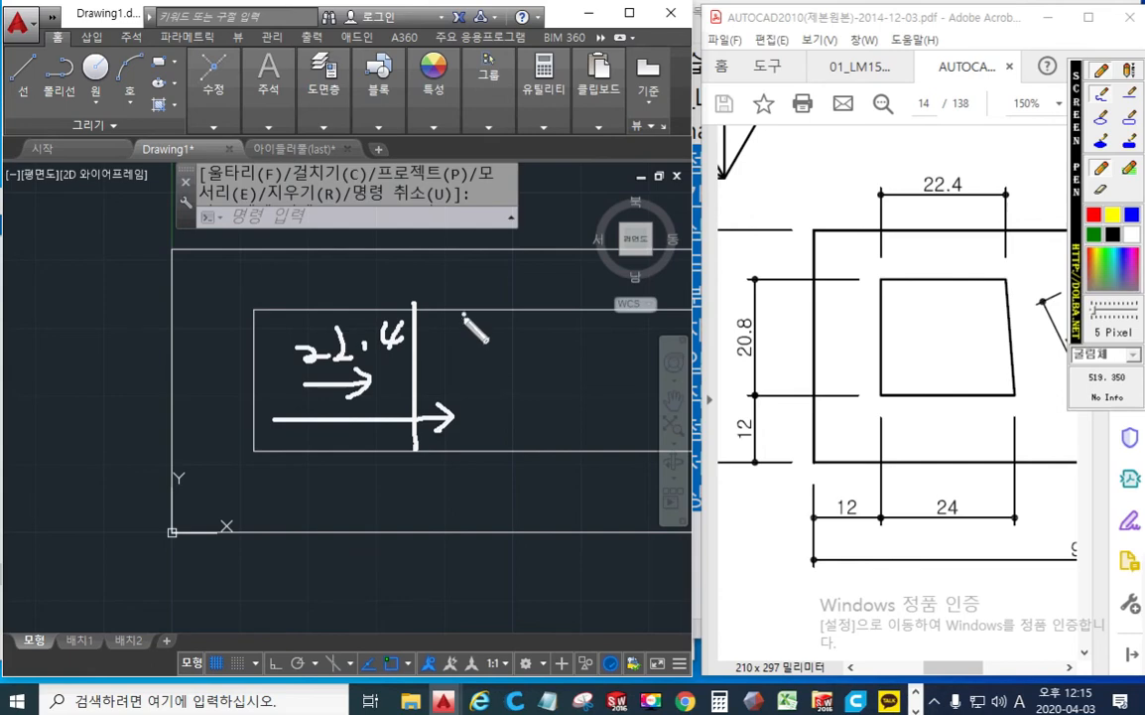
{"action": "left_click_drag", "start_coordinate": [462, 313], "coordinate": [462, 452]}
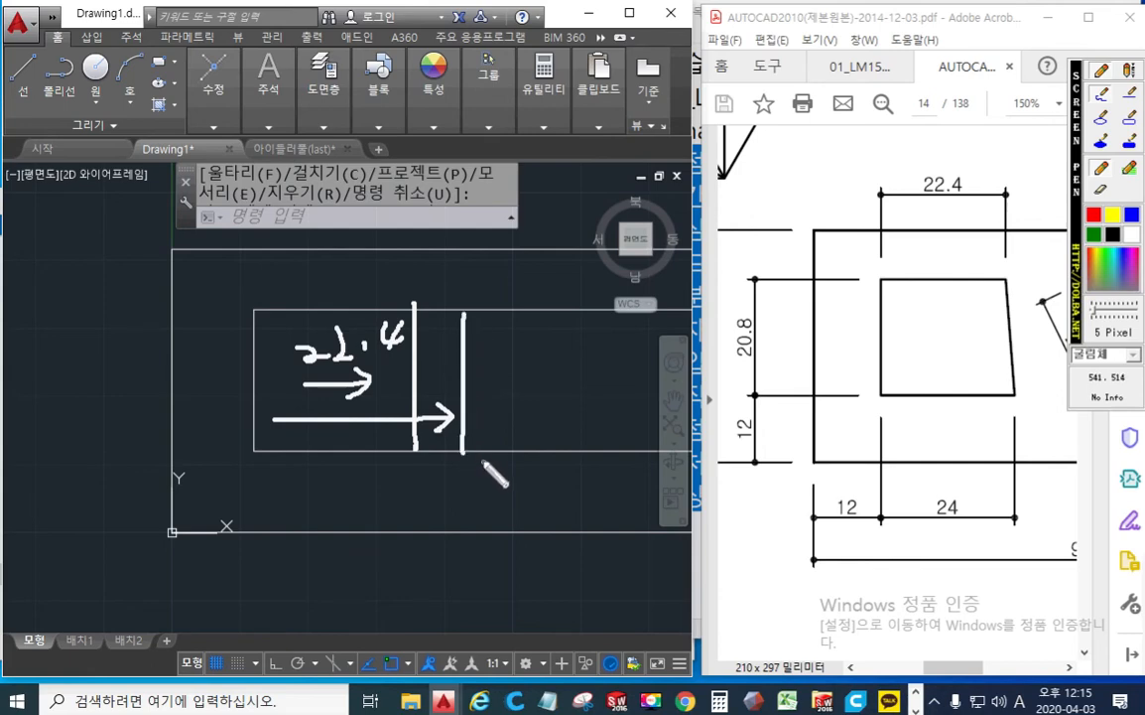
Step: In red, circle the first sketched line's upper end and the second's lower end, join them with a slanted line, and clear all marks
{"action": "left_click", "coordinate": [1096, 215]}
{"action": "mouse_move", "coordinate": [424, 296]}
{"action": "left_mouse_down"}
{"action": "mouse_move", "coordinate": [409, 309]}
{"action": "mouse_move", "coordinate": [429, 324]}
{"action": "left_mouse_up"}
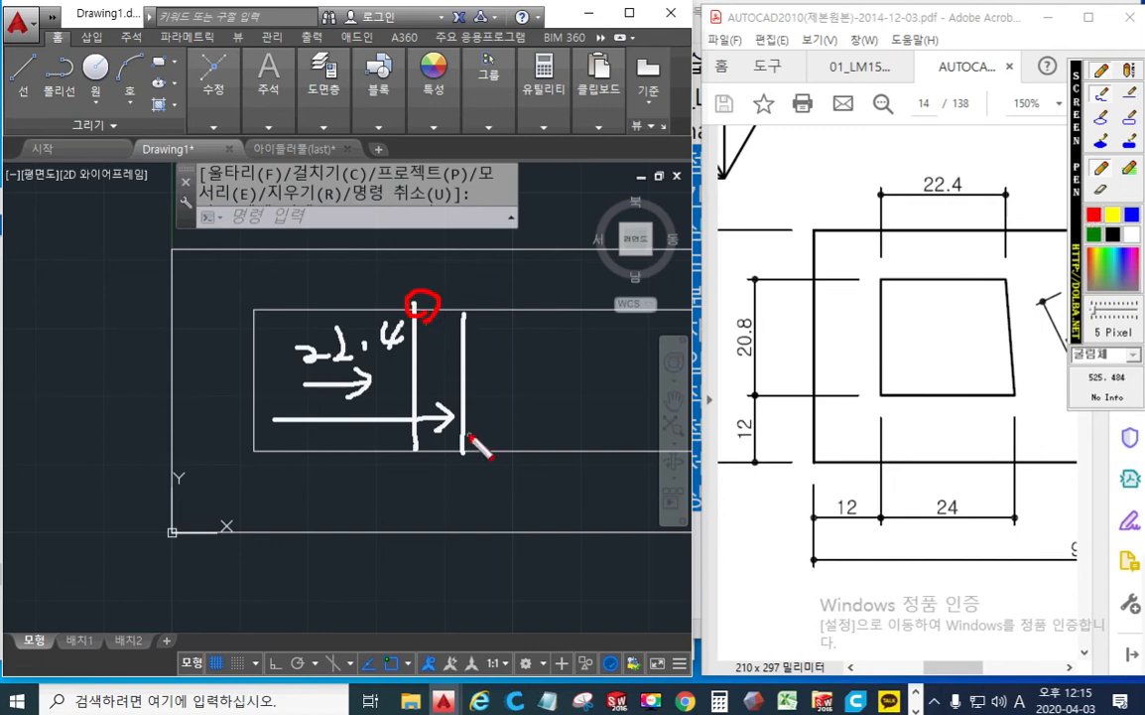
{"action": "mouse_move", "coordinate": [466, 444]}
{"action": "left_mouse_down"}
{"action": "mouse_move", "coordinate": [476, 468]}
{"action": "mouse_move", "coordinate": [486, 462]}
{"action": "left_mouse_up"}
{"action": "left_click_drag", "start_coordinate": [421, 307], "coordinate": [462, 447]}
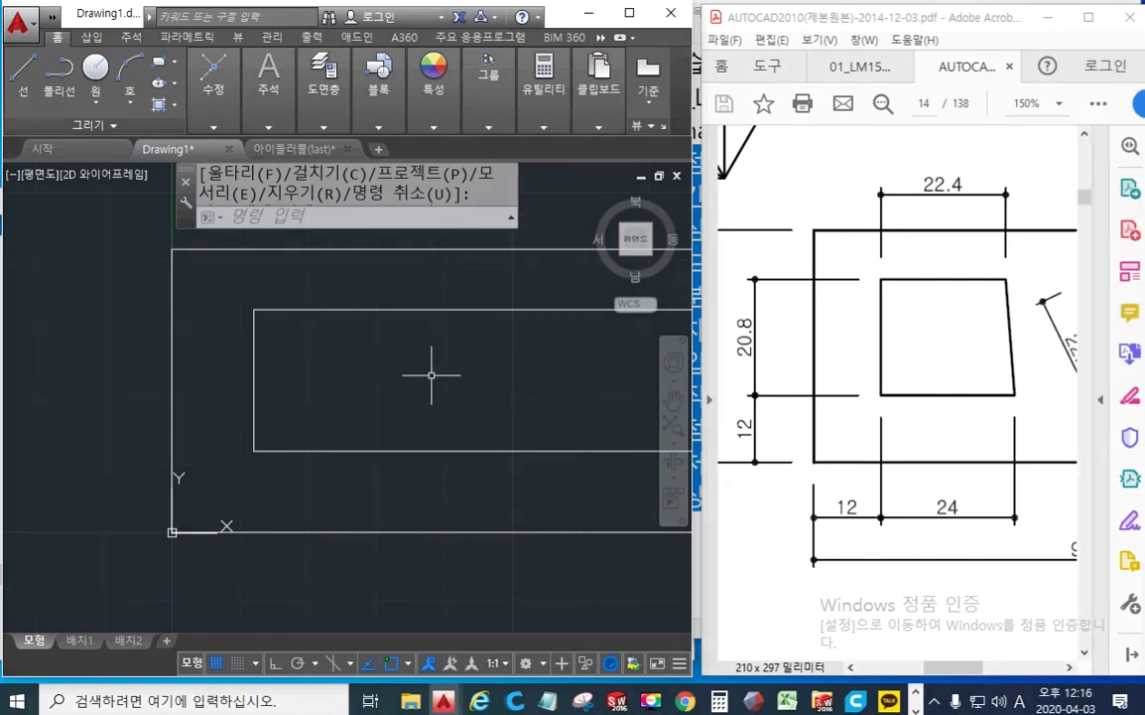
Step: Offset the inner left vertical line to the right by 22.4
{"action": "middle_click_drag", "start_coordinate": [433, 374], "coordinate": [431, 367]}
{"action": "type", "text": "offset"}
{"action": "key", "text": "Return"}
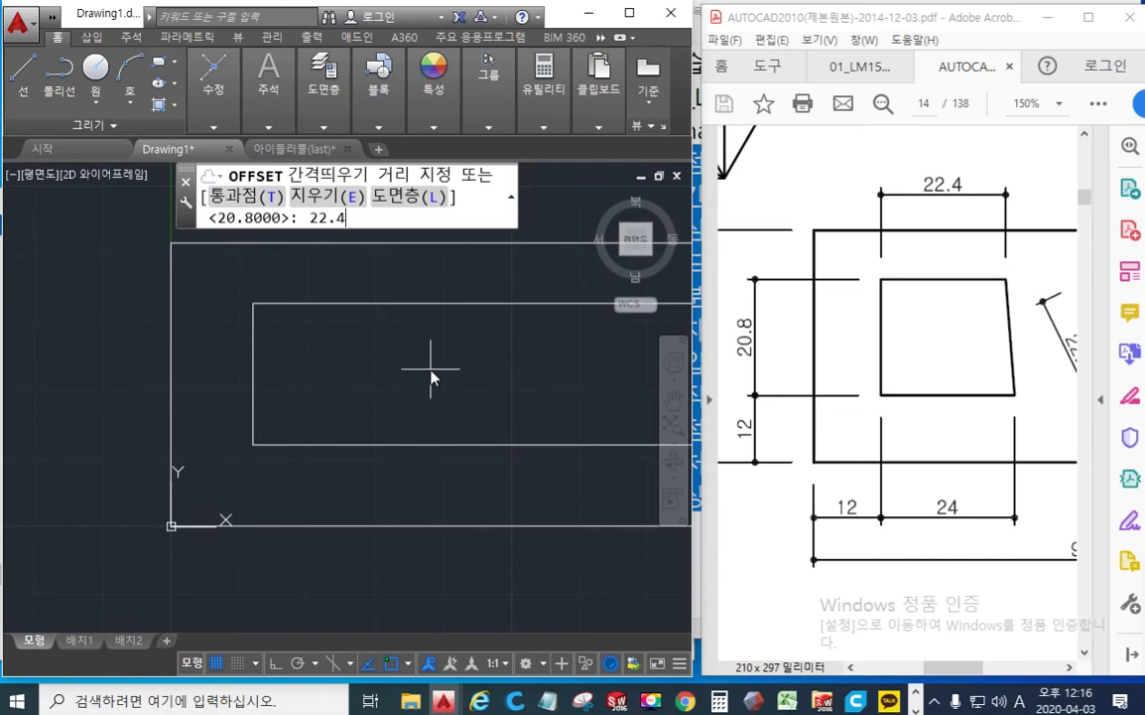
{"action": "type", "text": "22.4"}
{"action": "key", "text": "Return"}
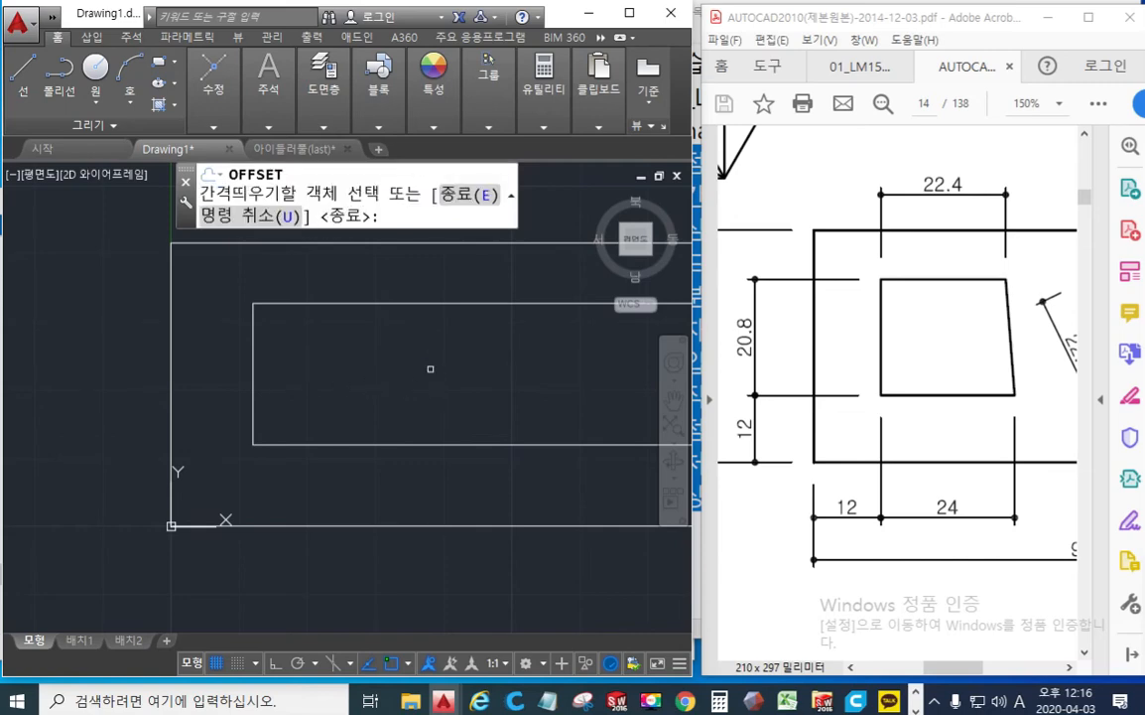
{"action": "left_click", "coordinate": [254, 353]}
{"action": "left_click", "coordinate": [496, 361]}
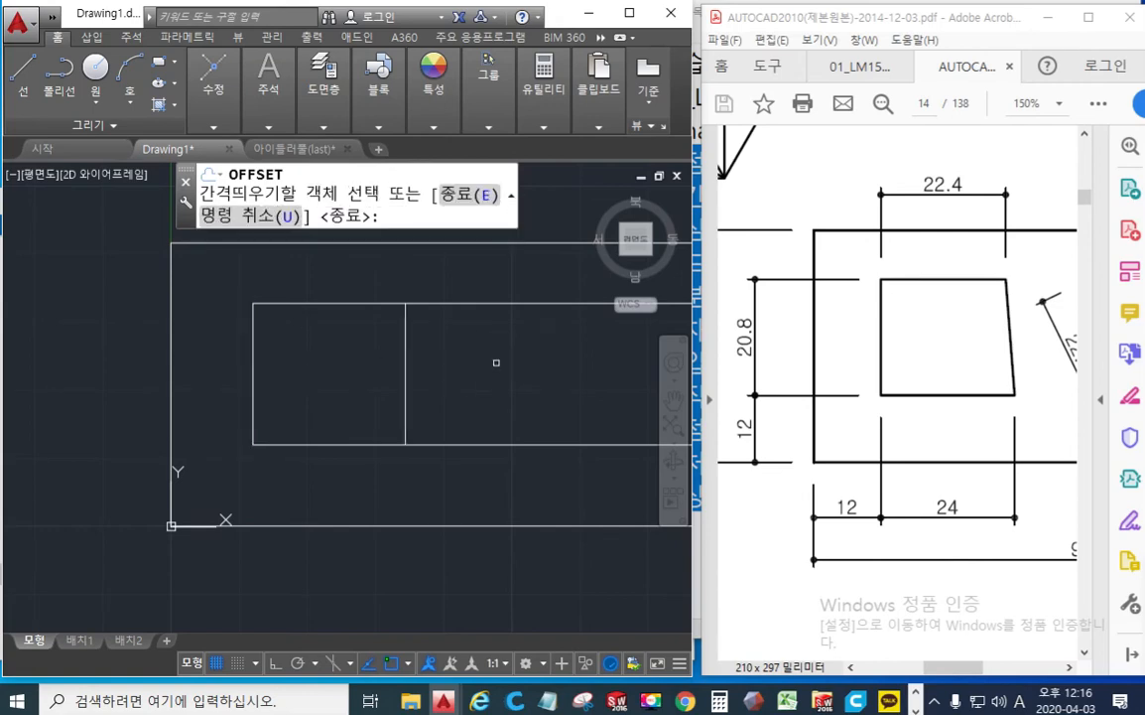
{"action": "key", "text": "Escape"}
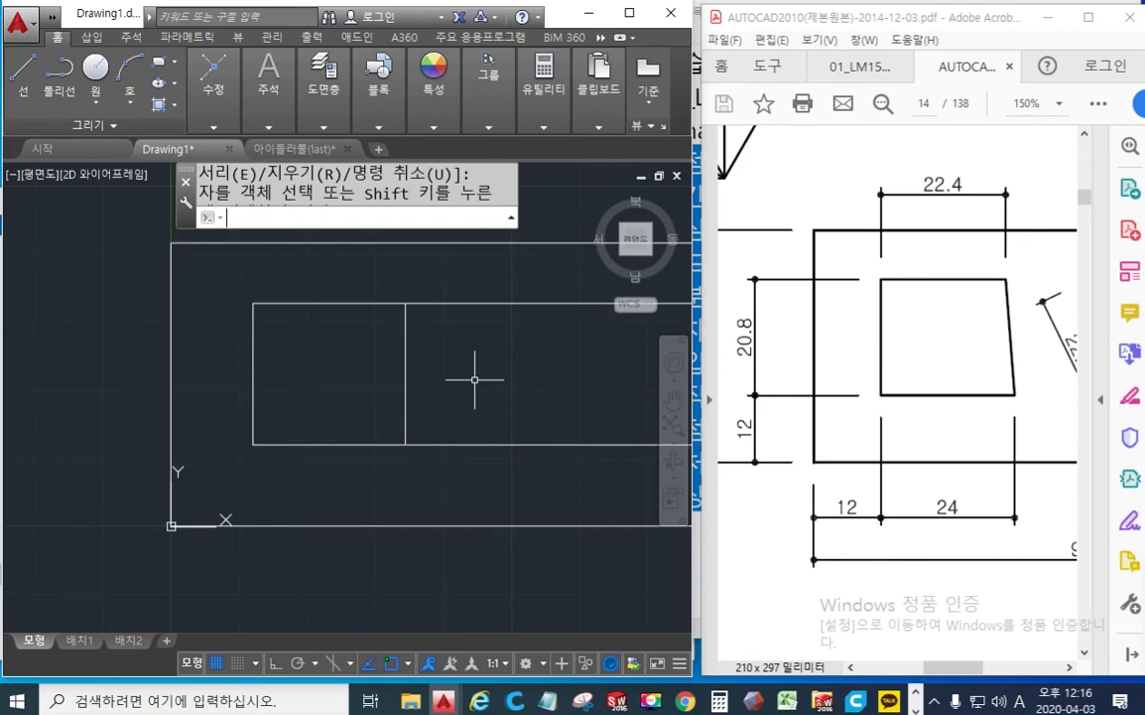
Step: Offset the inner left vertical line to the right by 24
{"action": "key", "text": "Return"}
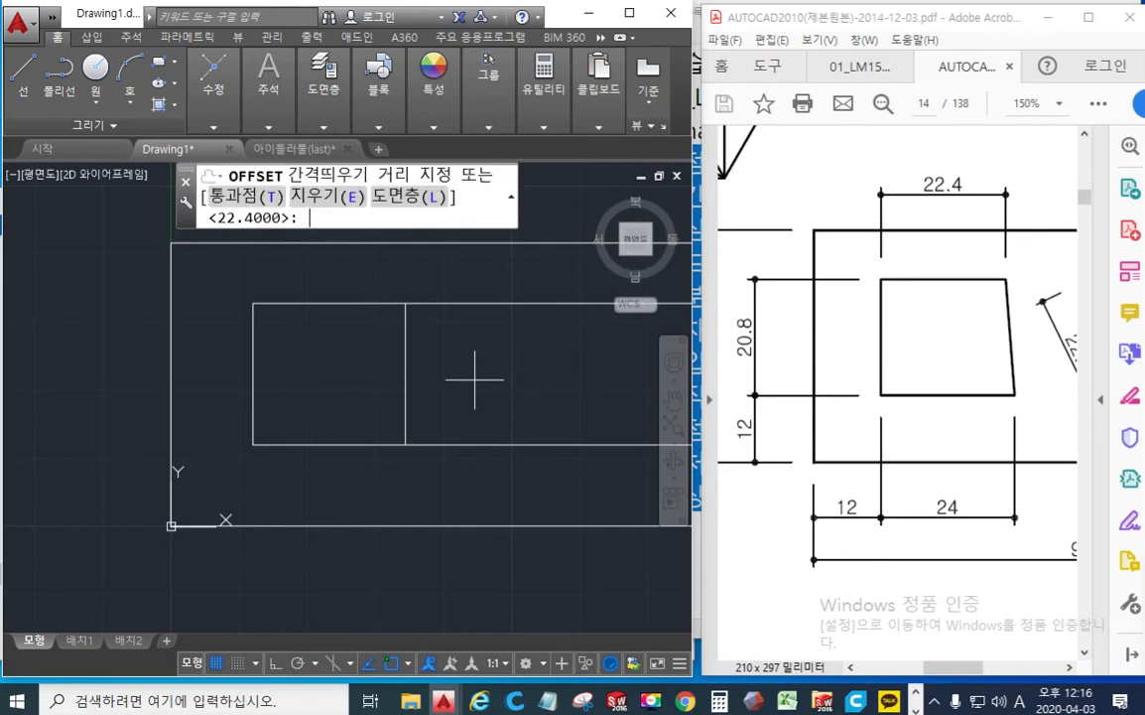
{"action": "type", "text": "24"}
{"action": "key", "text": "Return"}
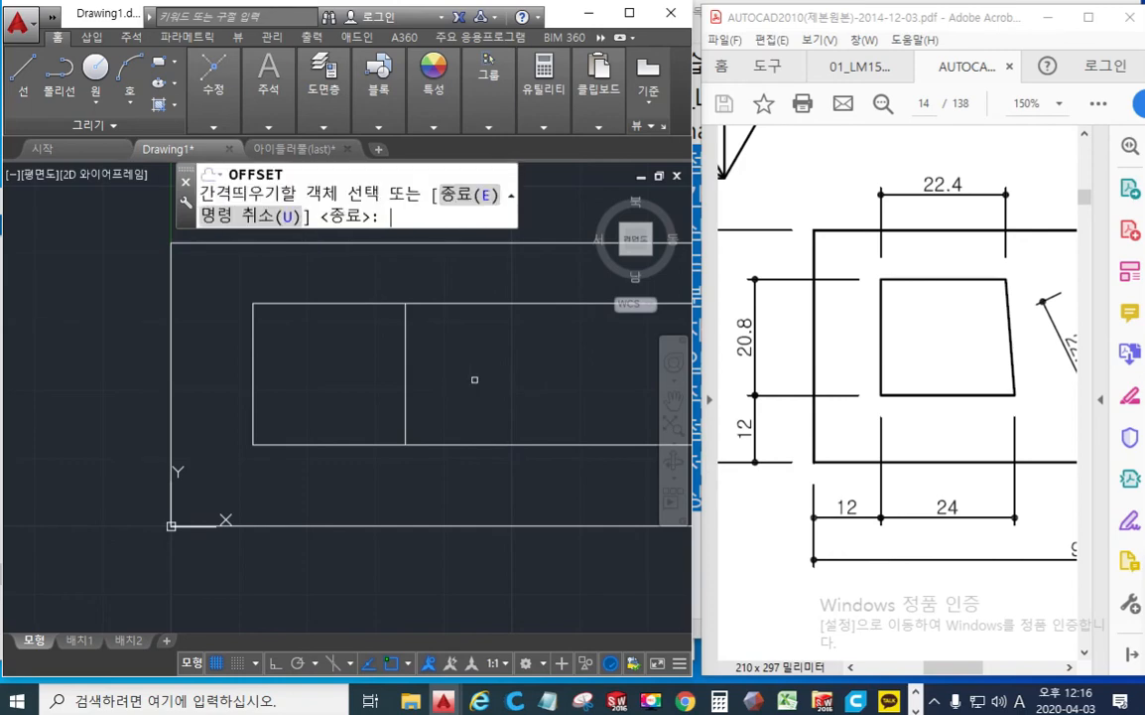
{"action": "left_click", "coordinate": [254, 376]}
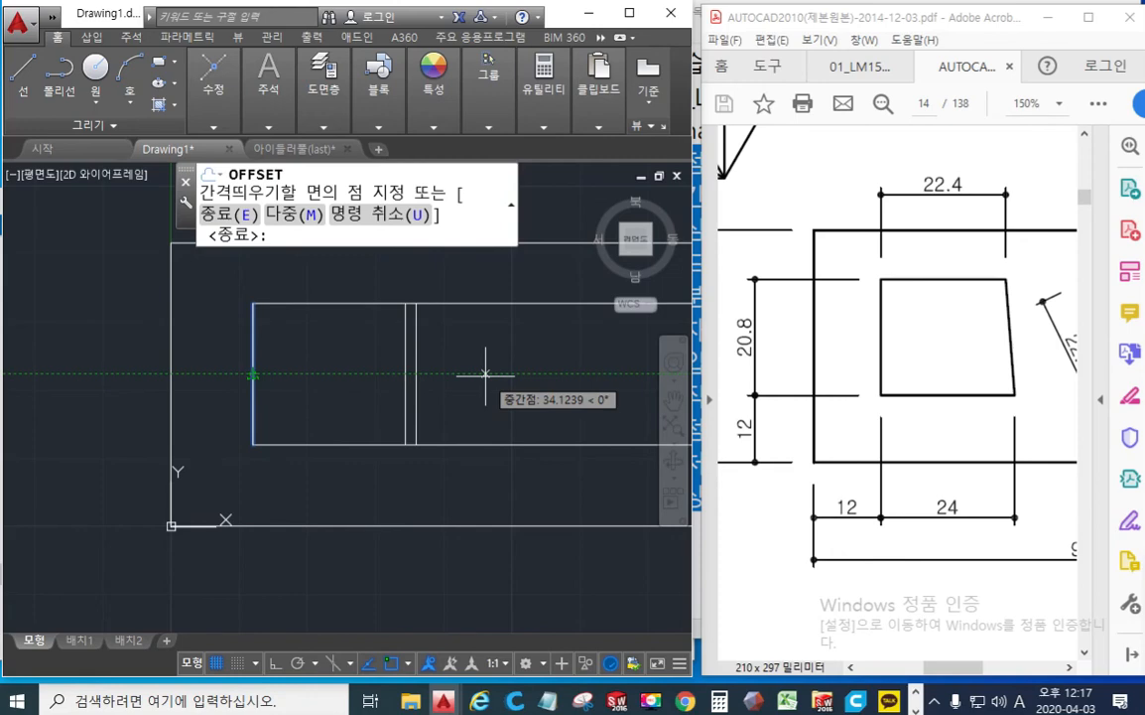
{"action": "left_click", "coordinate": [485, 375]}
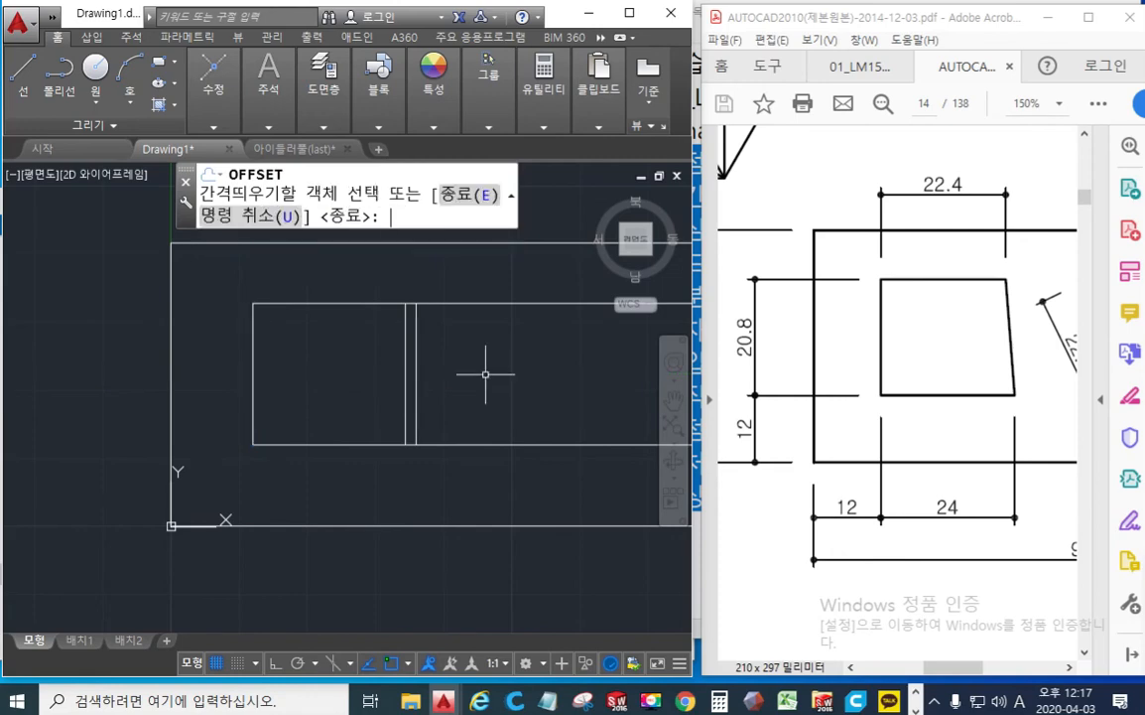
{"action": "key", "text": "Return"}
{"action": "type", "text": "tr"}
{"action": "key", "text": "Return"}
{"action": "scroll", "coordinate": [337, 380], "scroll_direction": "up", "scroll_amount": 3}
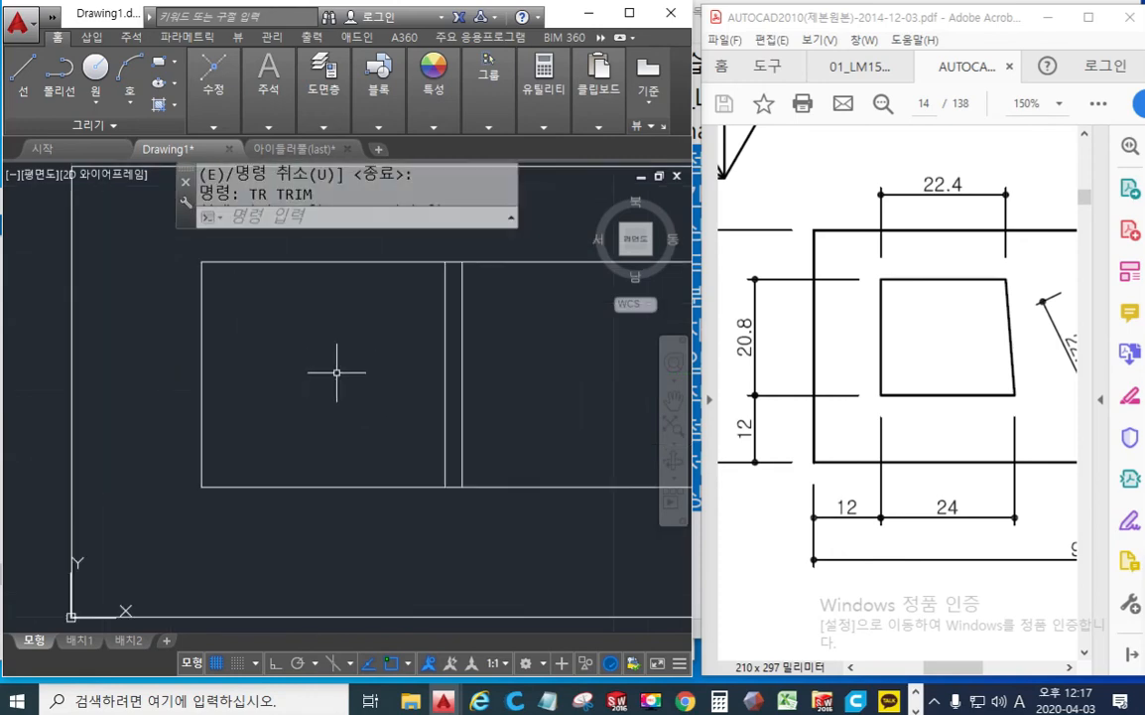
Step: In red, mark the first offset line's upper end and the second's lower end, join them with a slanted line, and clear the marks
{"action": "key", "text": "F12"}
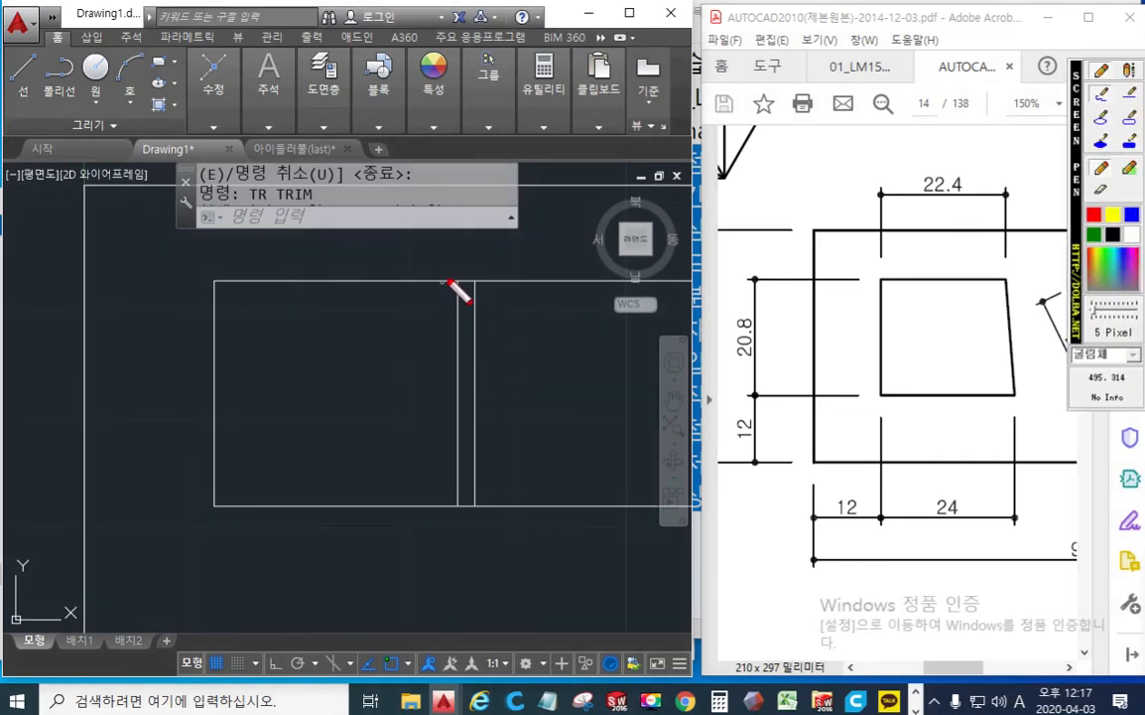
{"action": "left_click_drag", "start_coordinate": [456, 272], "coordinate": [458, 282]}
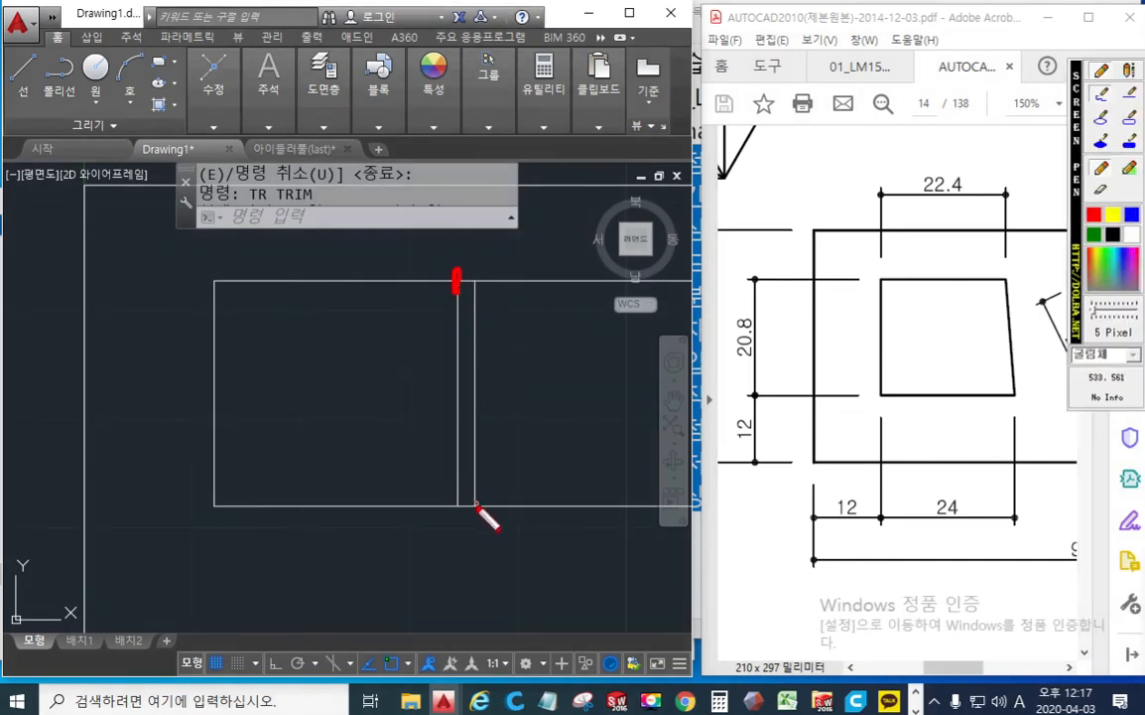
{"action": "left_click_drag", "start_coordinate": [476, 502], "coordinate": [484, 508]}
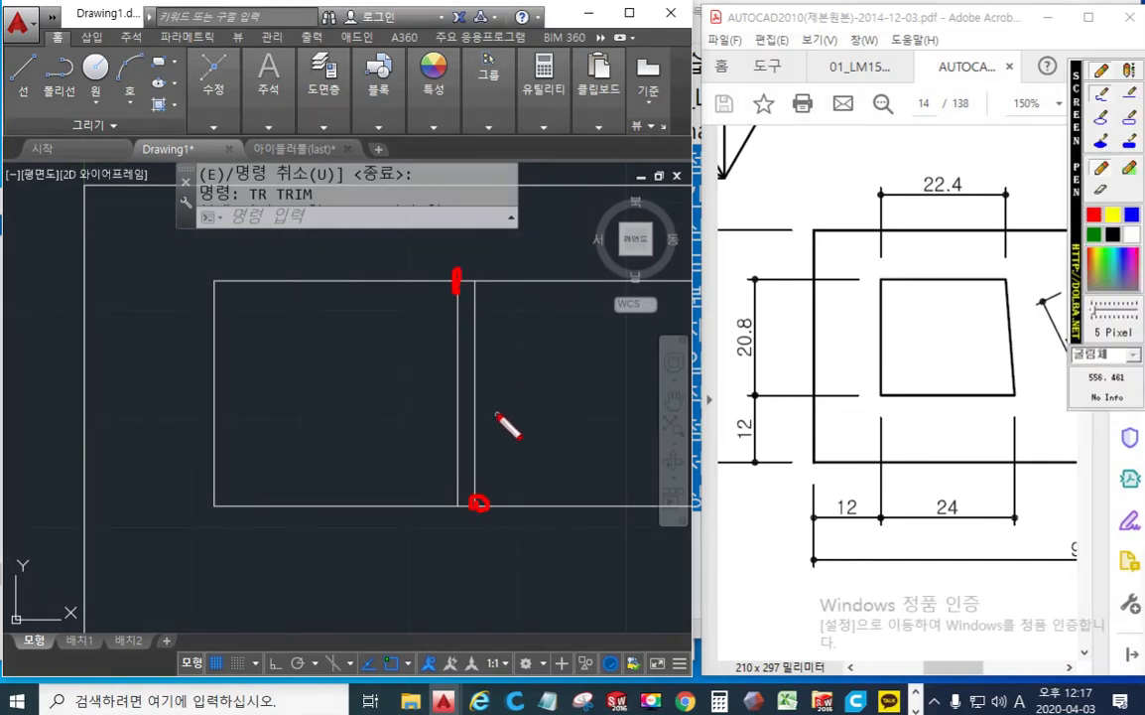
{"action": "left_click_drag", "start_coordinate": [454, 276], "coordinate": [493, 506]}
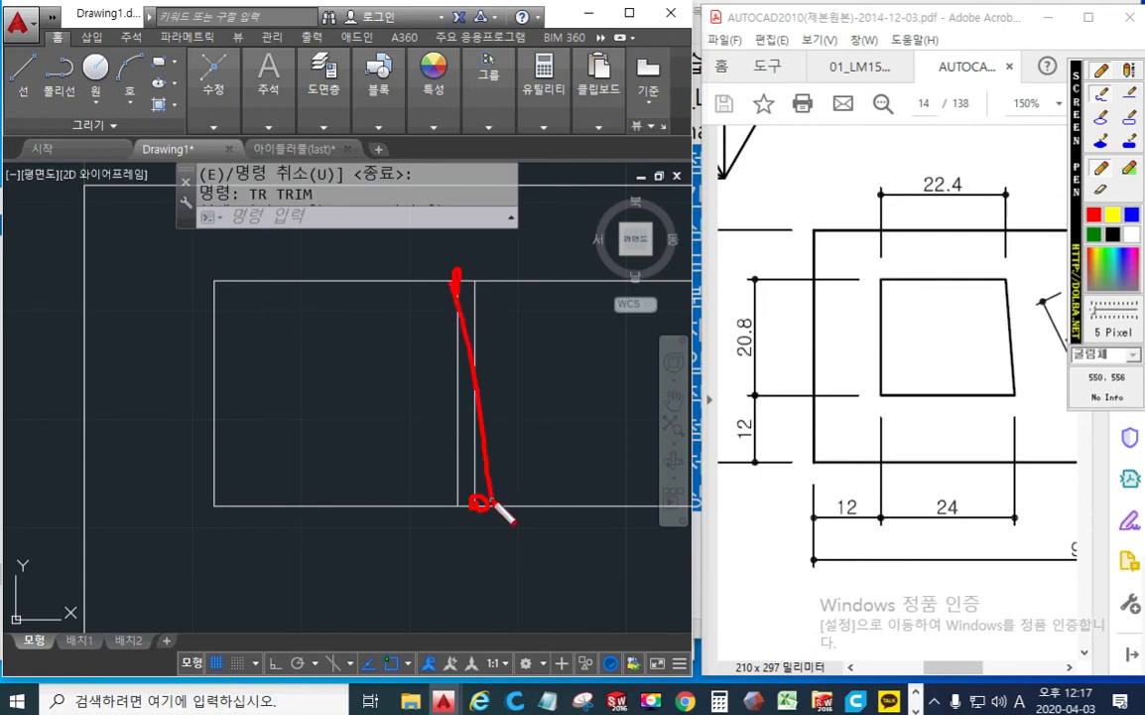
{"action": "key", "text": "F12"}
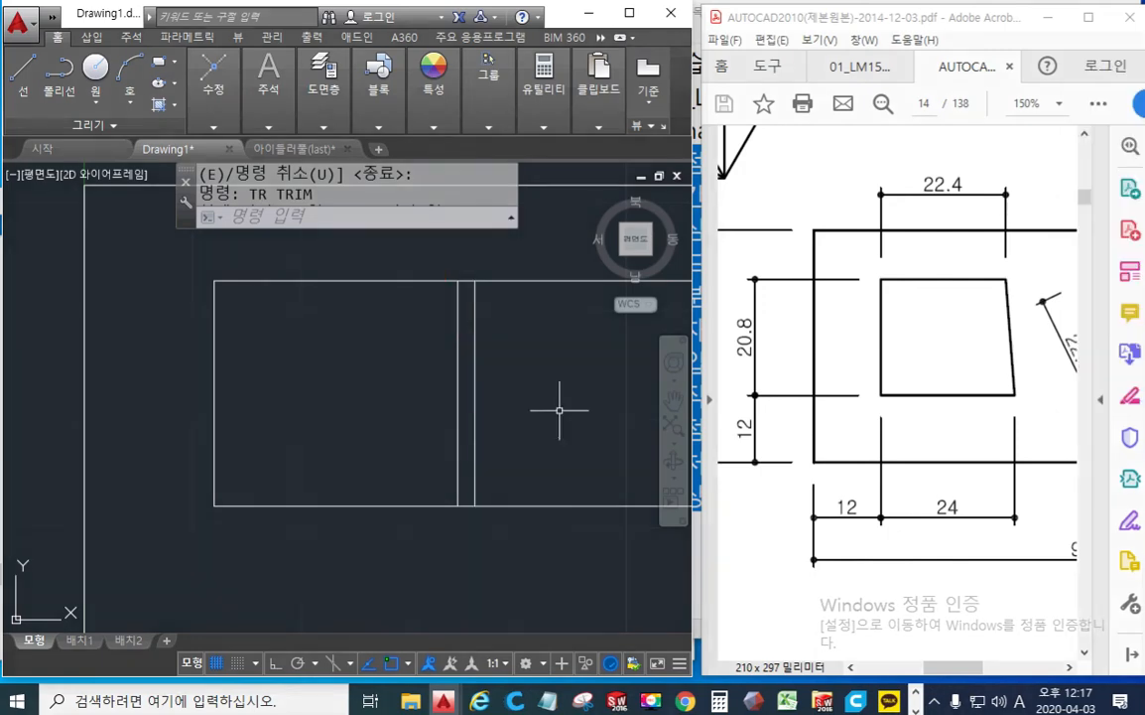
Step: Draw a line from the upper end of the 22.4 offset line to the lower end of the 24 offset line
{"action": "type", "text": "l"}
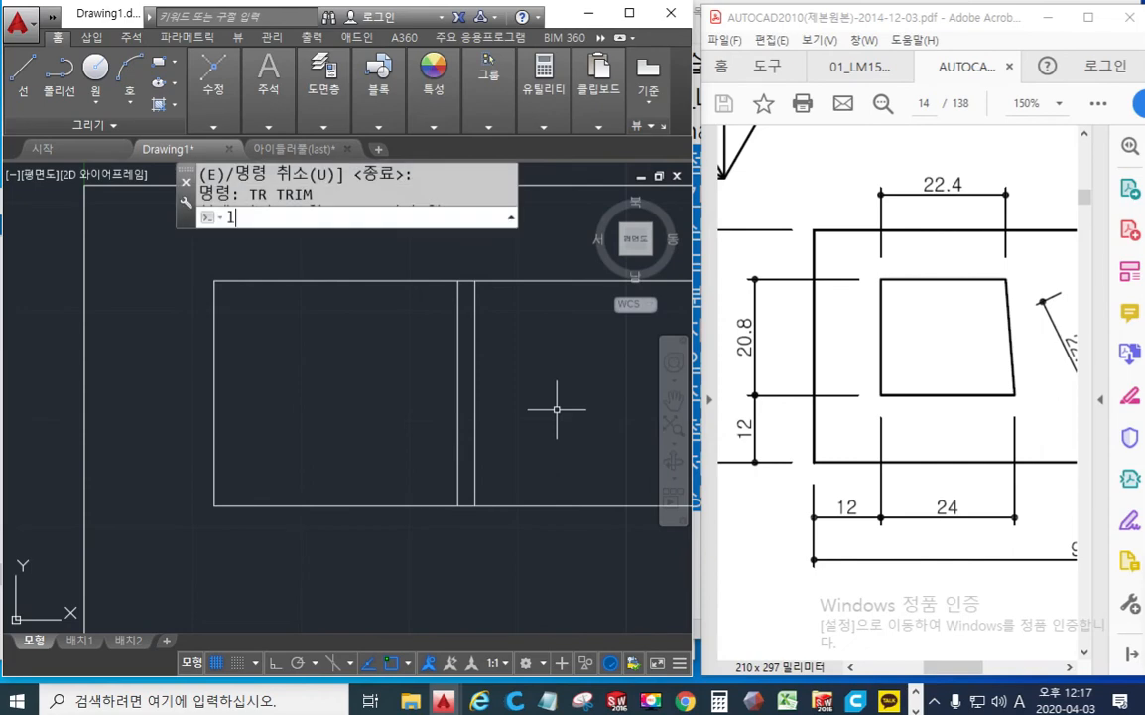
{"action": "key", "text": "Return"}
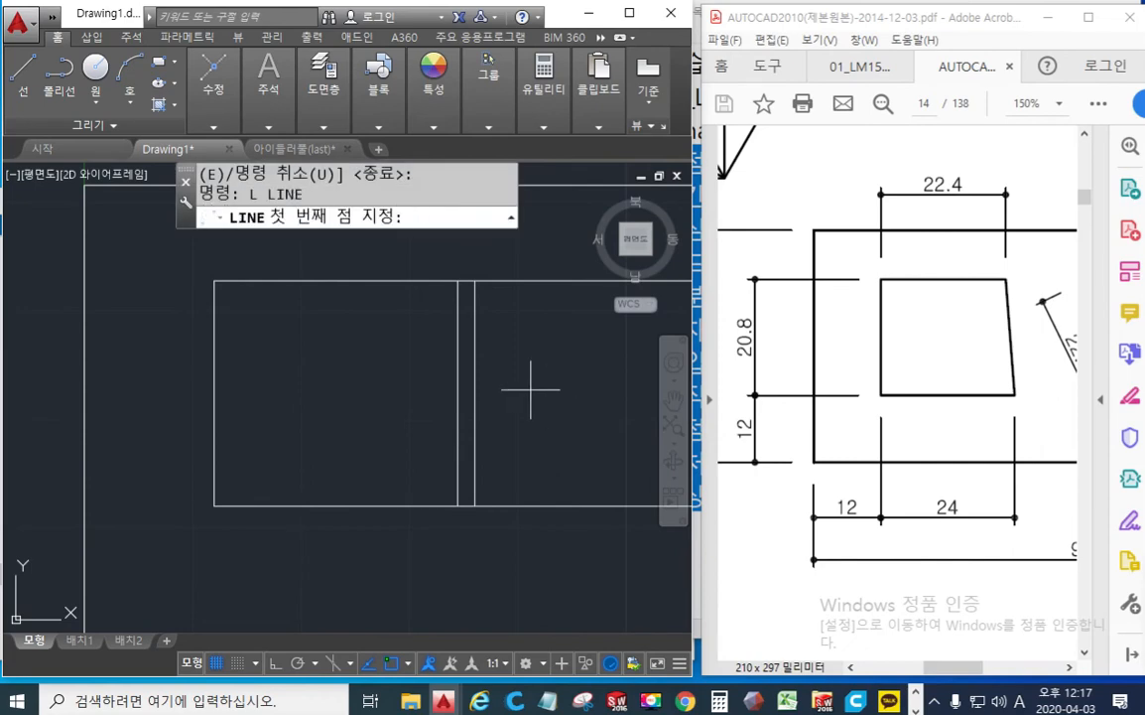
{"action": "left_click", "coordinate": [456, 301]}
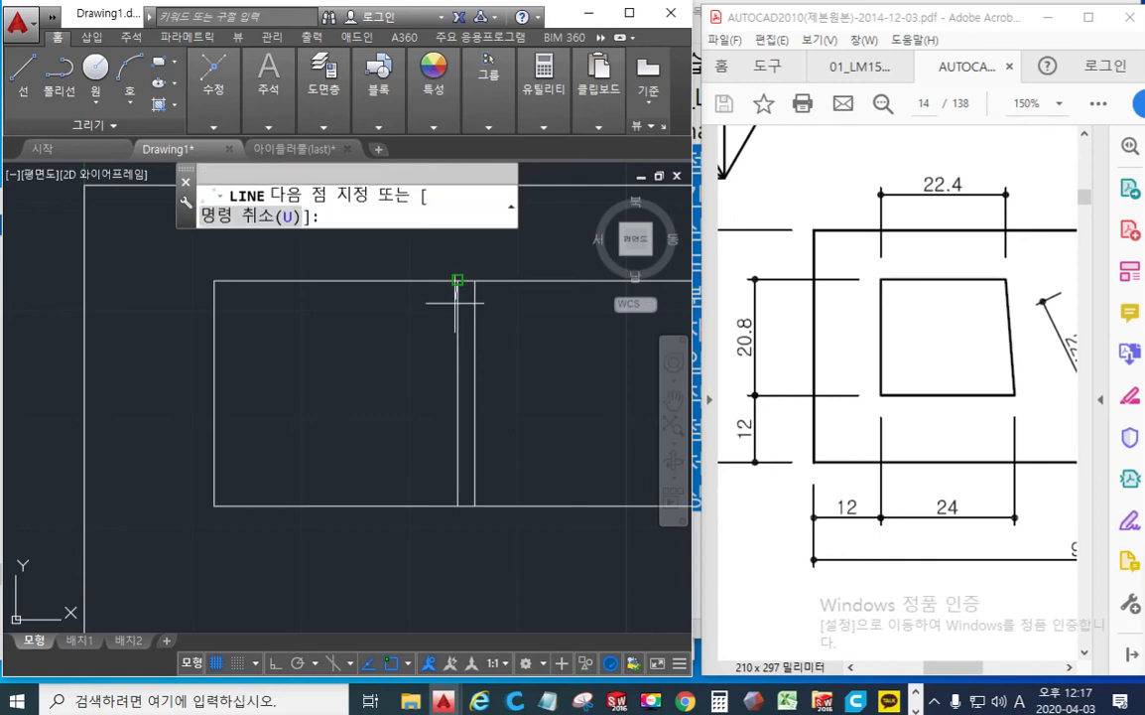
{"action": "left_click", "coordinate": [474, 505]}
{"action": "key", "text": "Return"}
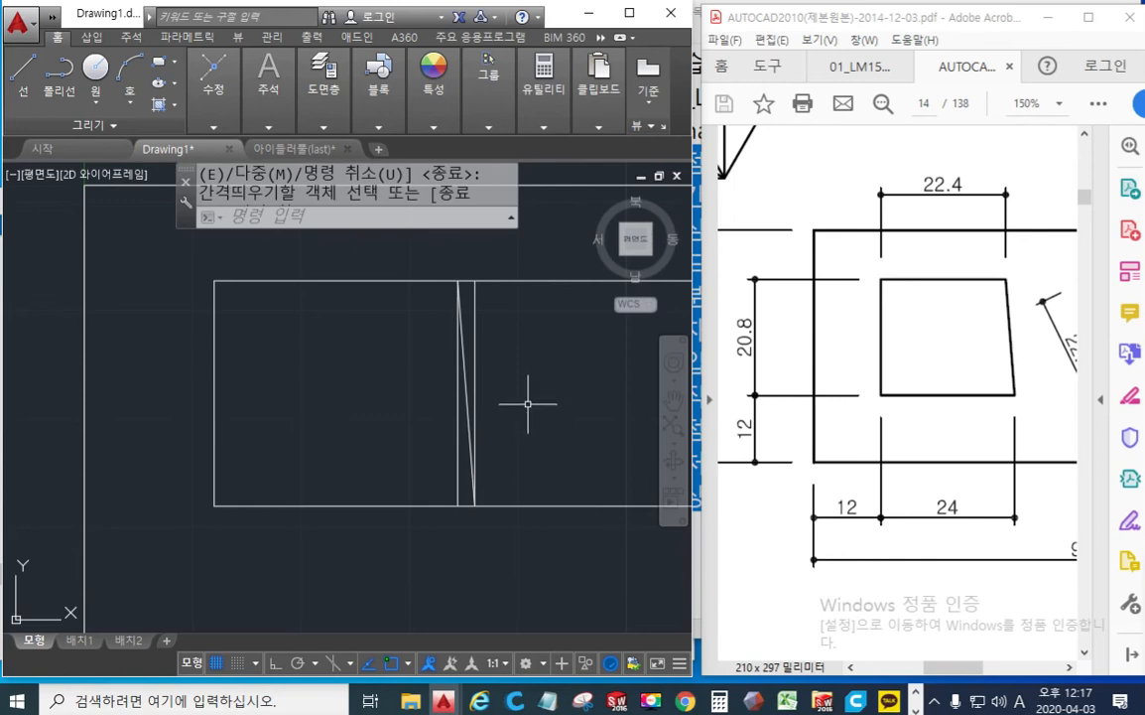
Step: Erase the two vertical offset lines on either side of the slanted line
{"action": "left_click", "coordinate": [457, 443]}
{"action": "left_click", "coordinate": [475, 319]}
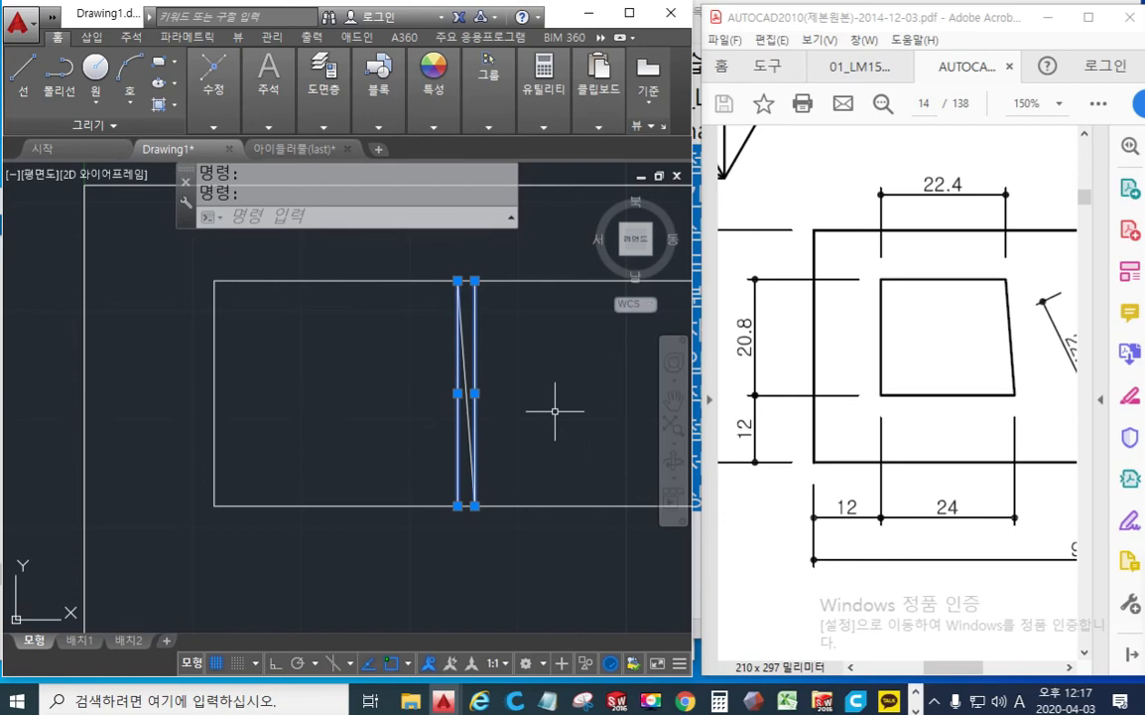
{"action": "key", "text": "Delete"}
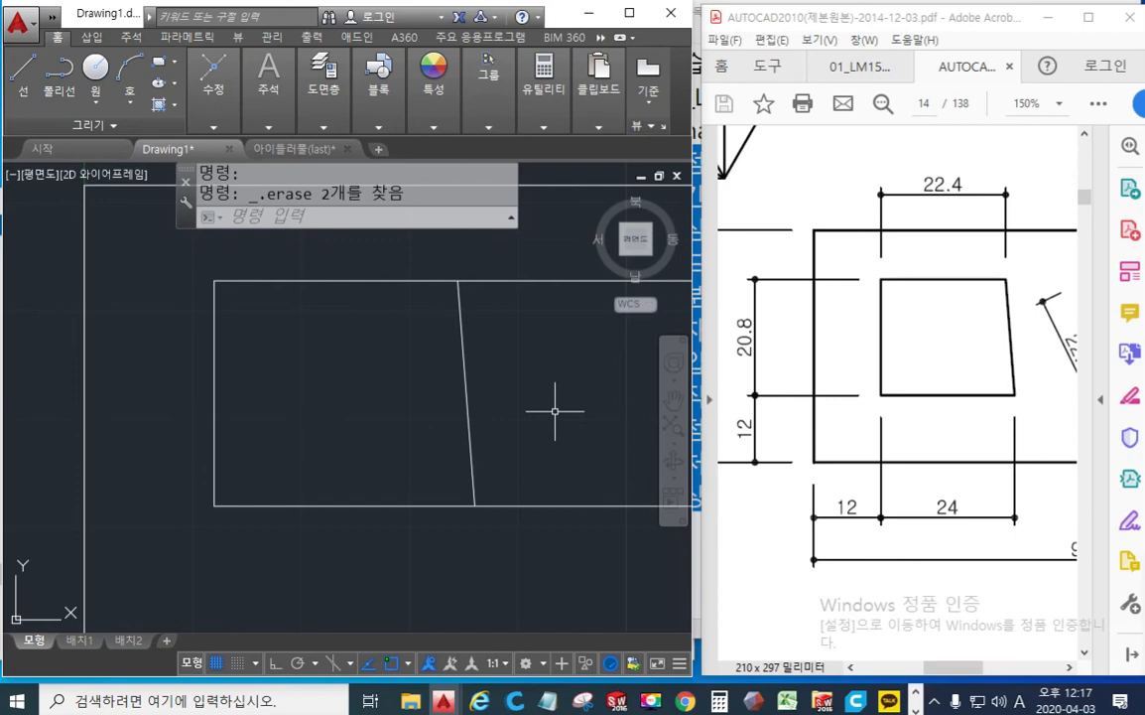
Step: Write "tr" and trace the slanted line in yellow, draw white waves over both inner horizontals to its right, and clear the marks
{"action": "middle_click_drag", "start_coordinate": [552, 409], "coordinate": [482, 403]}
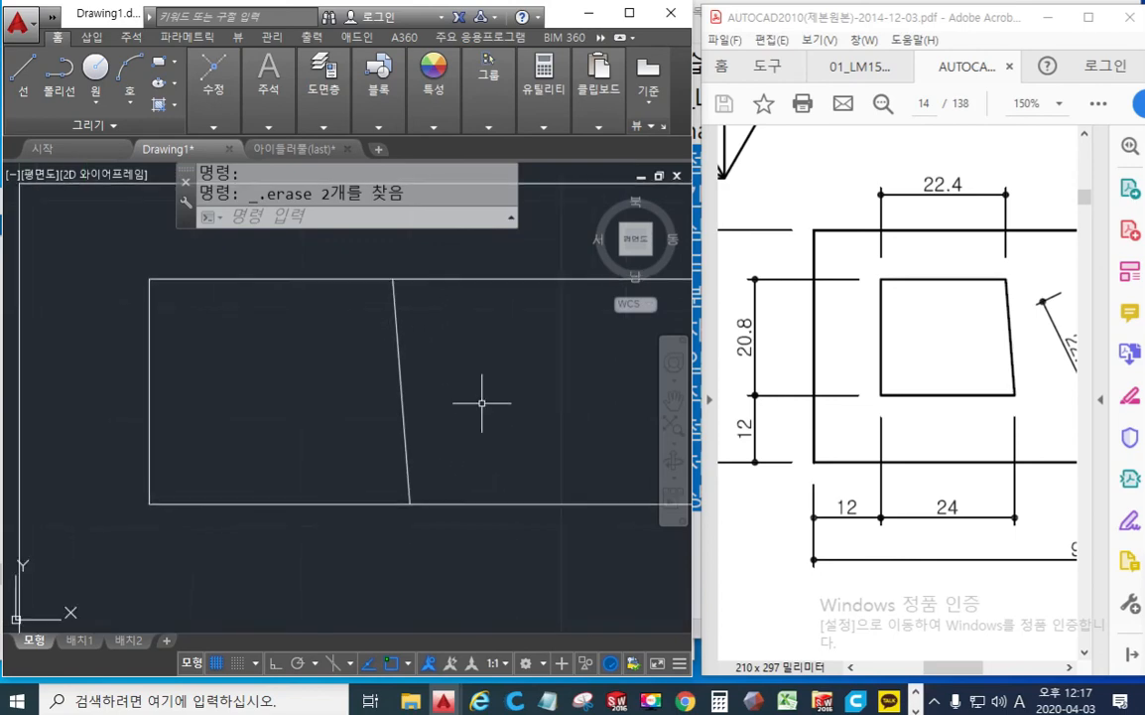
{"action": "key", "text": "F9"}
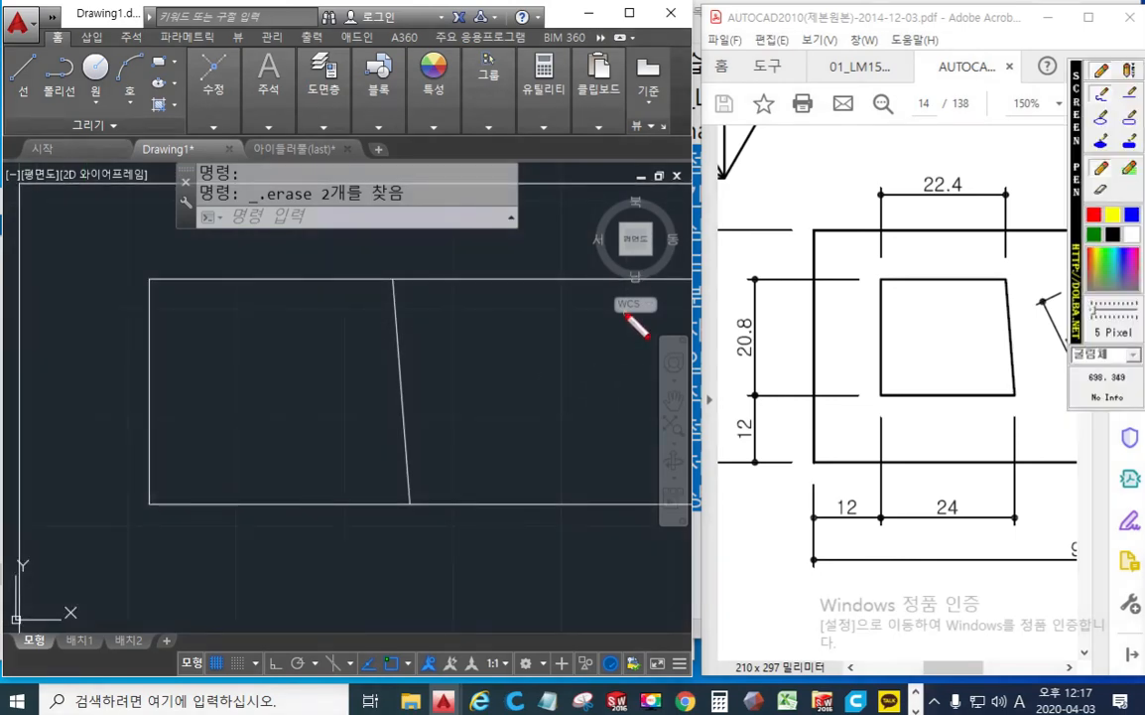
{"action": "left_click", "coordinate": [1112, 223]}
{"action": "mouse_move", "coordinate": [506, 210]}
{"action": "left_mouse_down"}
{"action": "mouse_move", "coordinate": [513, 264]}
{"action": "mouse_move", "coordinate": [517, 236]}
{"action": "mouse_move", "coordinate": [561, 236]}
{"action": "left_mouse_up"}
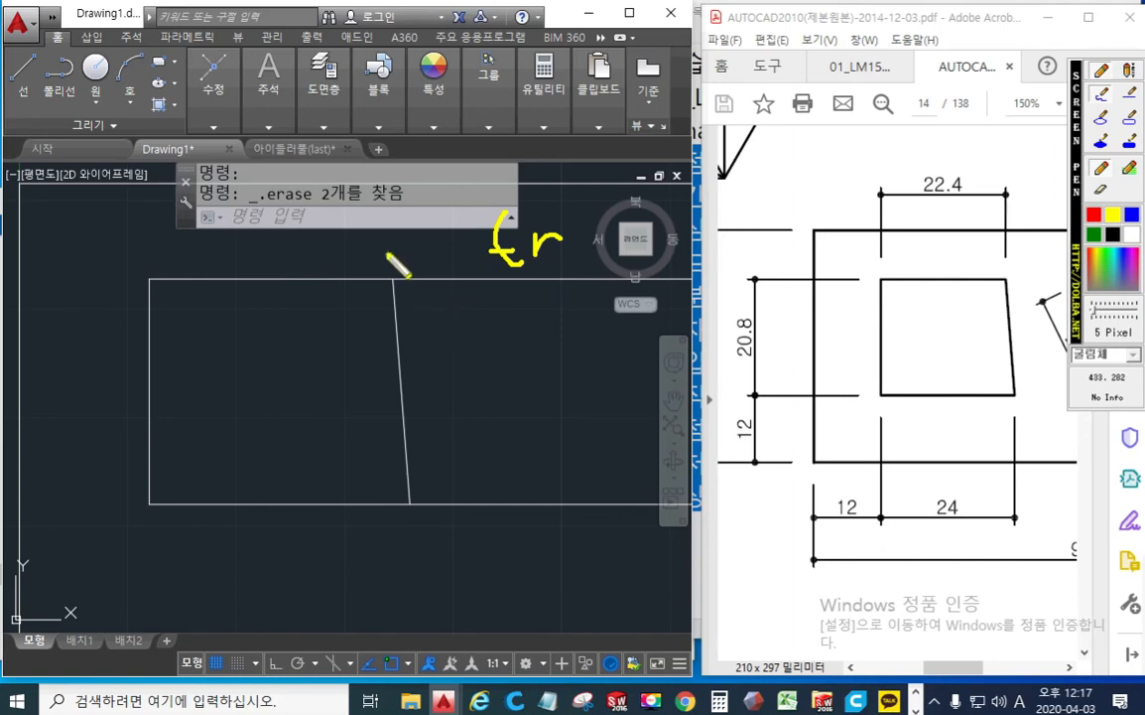
{"action": "left_click_drag", "start_coordinate": [386, 254], "coordinate": [415, 503]}
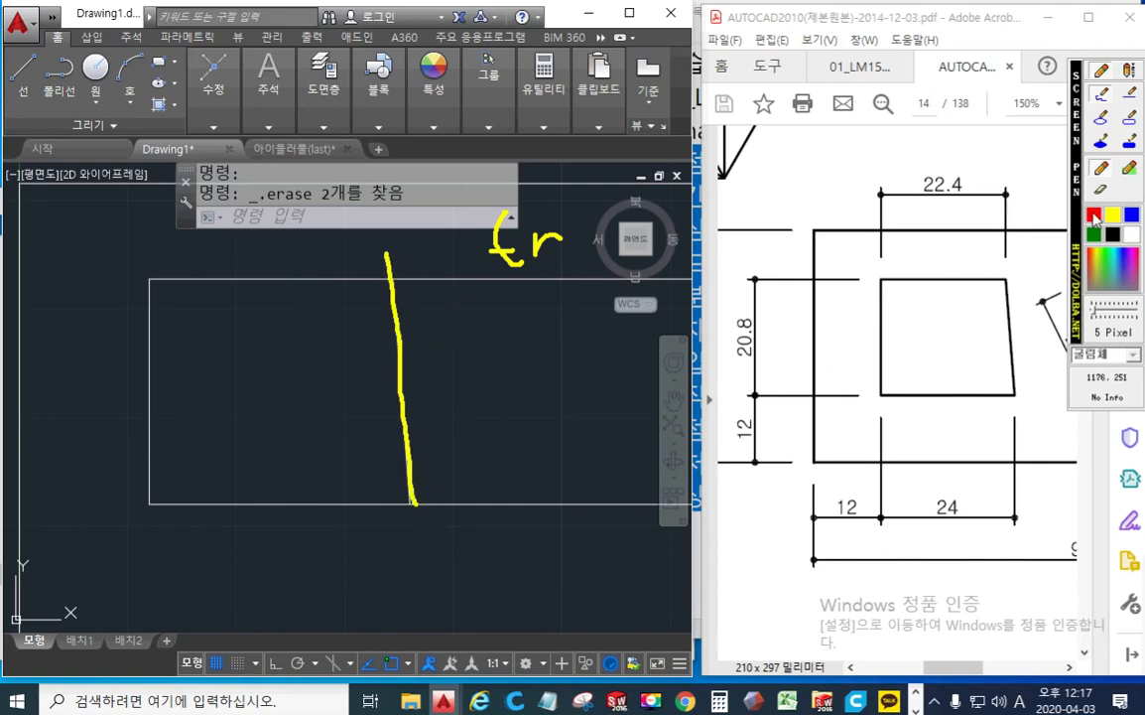
{"action": "left_click", "coordinate": [1131, 234]}
{"action": "left_click_drag", "start_coordinate": [425, 263], "coordinate": [665, 285]}
{"action": "mouse_move", "coordinate": [458, 496]}
{"action": "left_mouse_down"}
{"action": "mouse_move", "coordinate": [594, 504]}
{"action": "mouse_move", "coordinate": [699, 493]}
{"action": "left_mouse_up"}
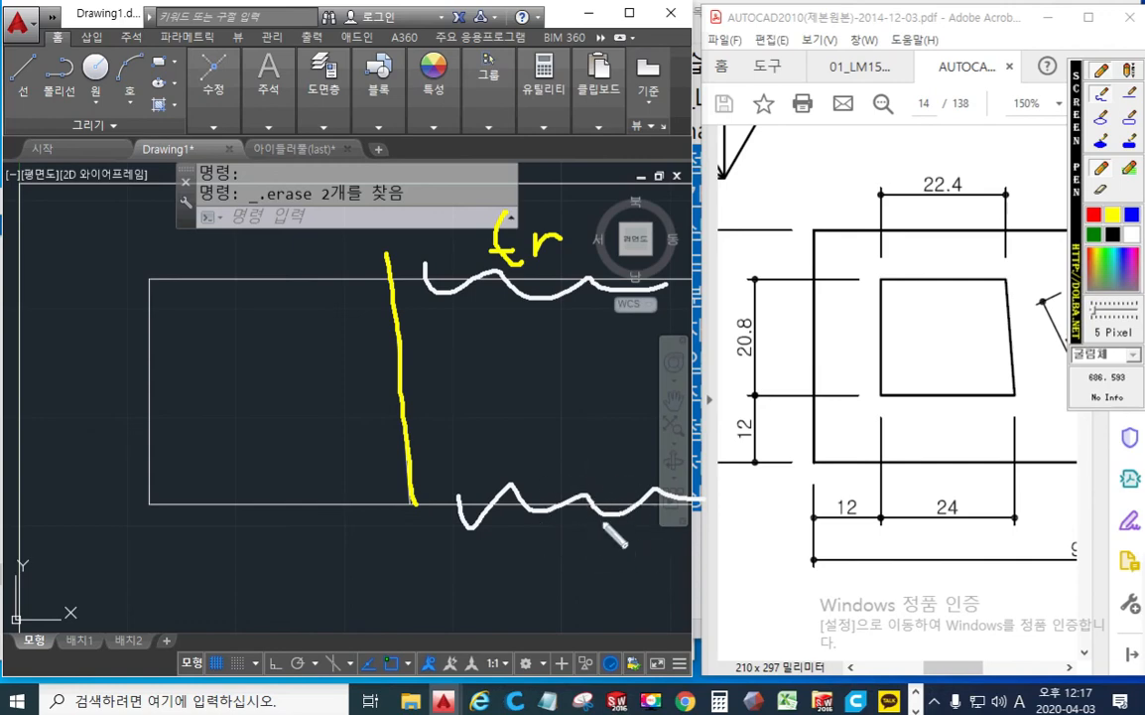
{"action": "key", "text": "Escape"}
Step: Trim the upper and lower inner horizontal lines to the right of the slanted line, using it as the cutting edge
{"action": "middle_click_drag", "start_coordinate": [459, 372], "coordinate": [394, 377]}
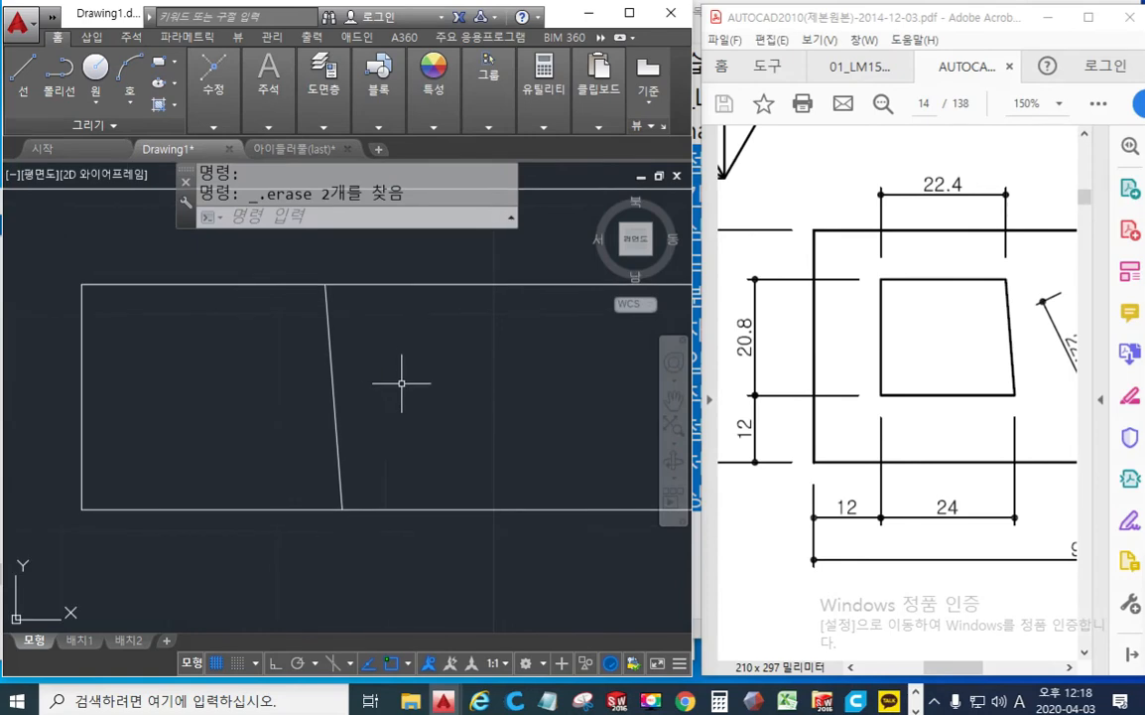
{"action": "type", "text": "tr"}
{"action": "key", "text": "Return"}
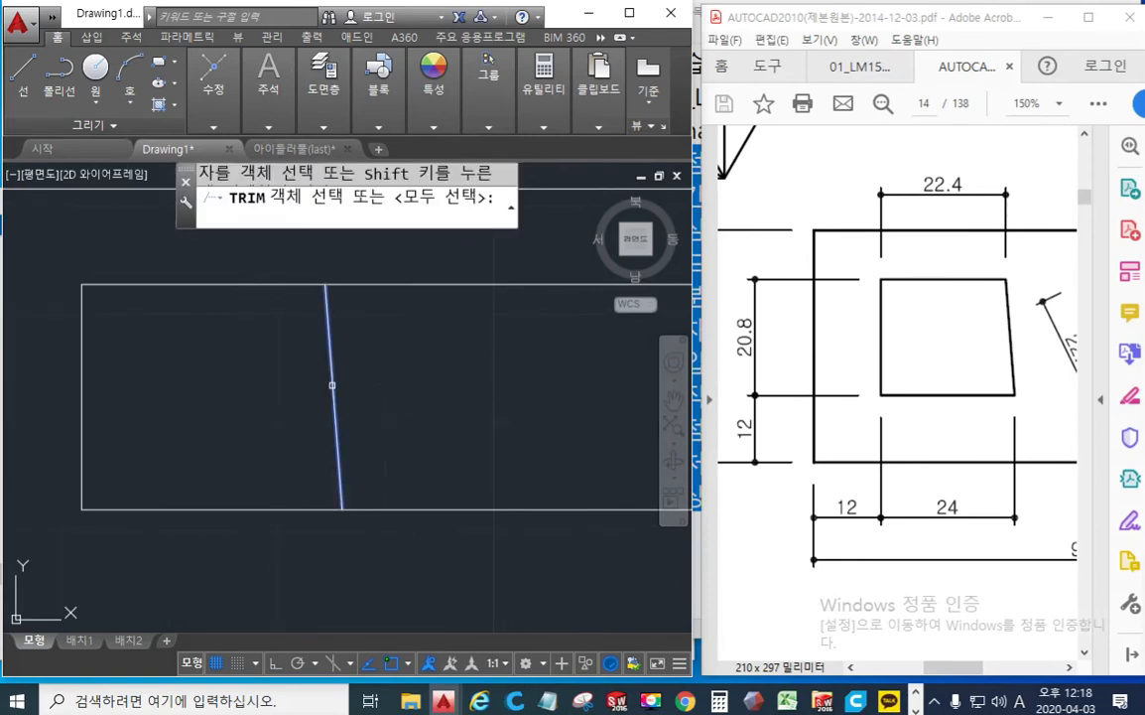
{"action": "left_click", "coordinate": [334, 381]}
{"action": "key", "text": "Return"}
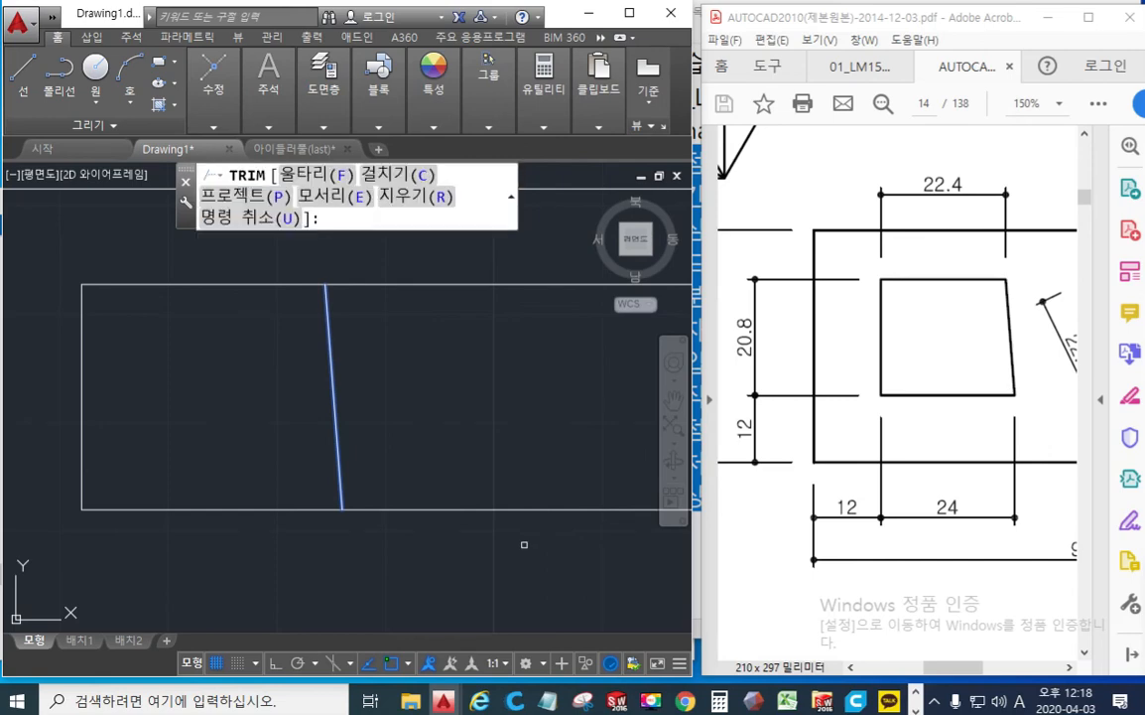
{"action": "left_click", "coordinate": [524, 545]}
{"action": "left_click", "coordinate": [461, 273]}
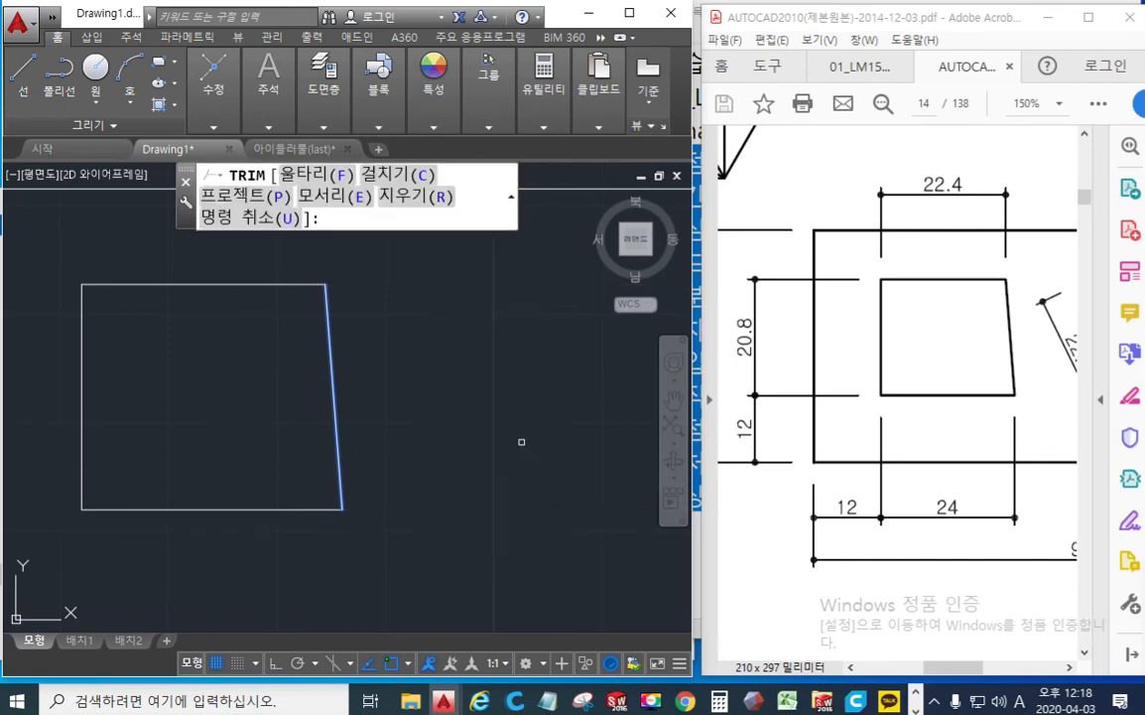
{"action": "key", "text": "Return"}
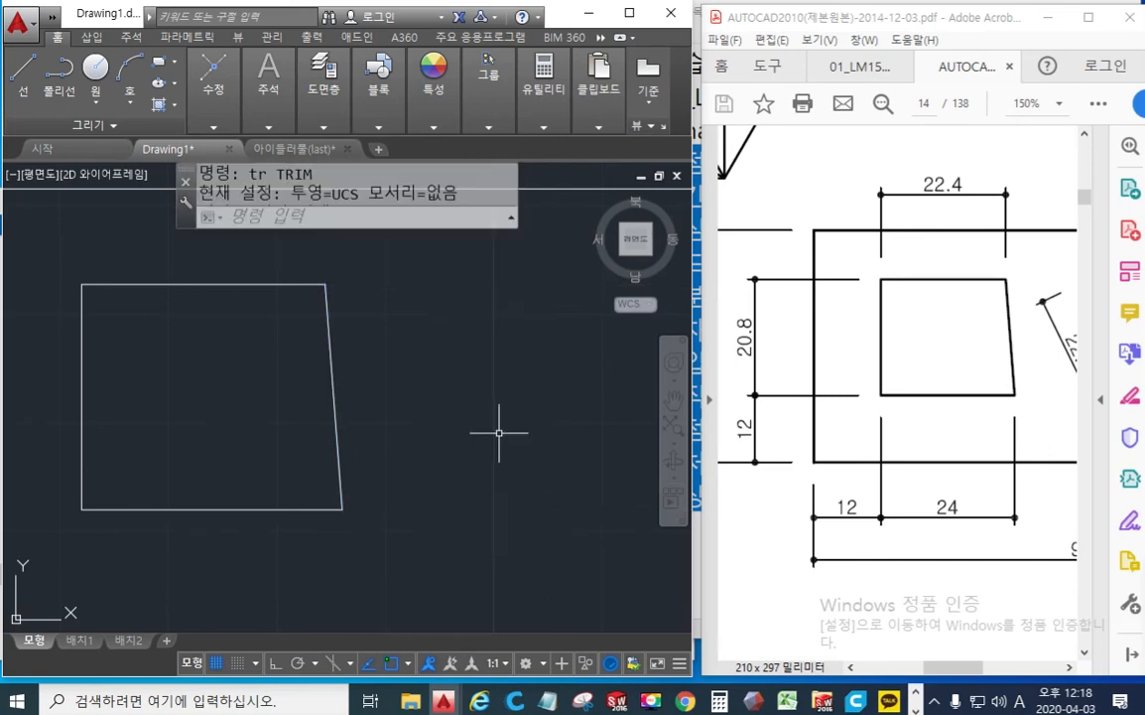
Step: In red, extend the PDF quadrilateral's lower edge to a slanted shape on its right, circle an empty spot in the drawing, and clear the marks
{"action": "key", "text": "F12"}
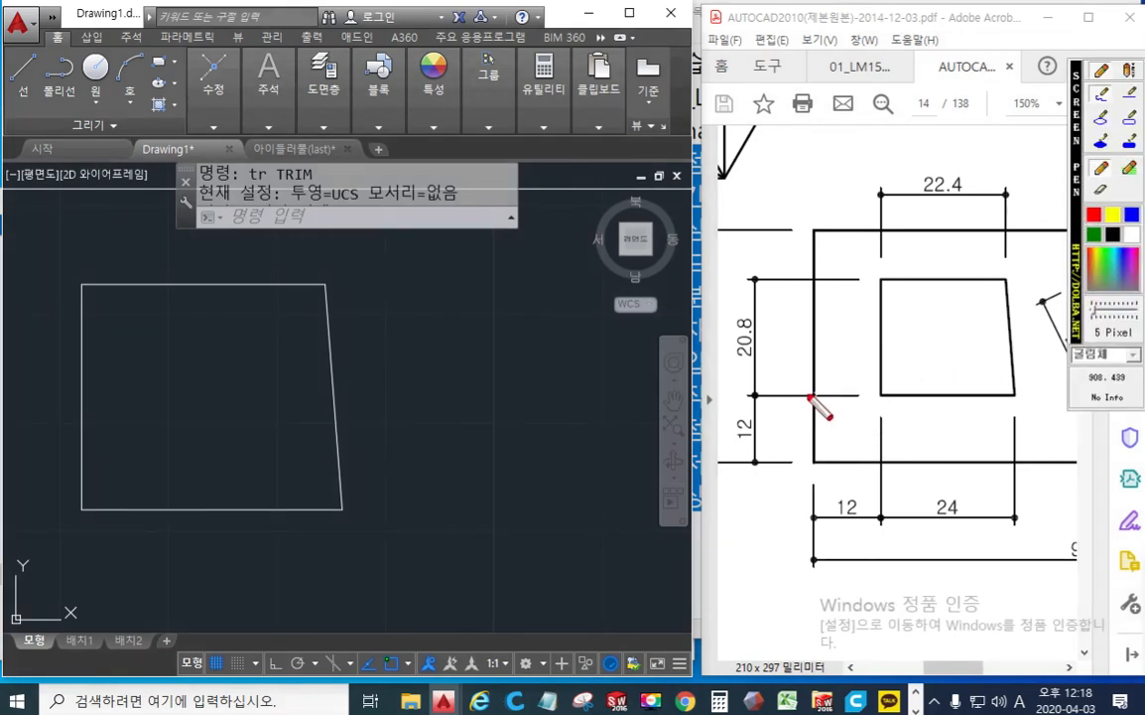
{"action": "left_click_drag", "start_coordinate": [799, 394], "coordinate": [1067, 392]}
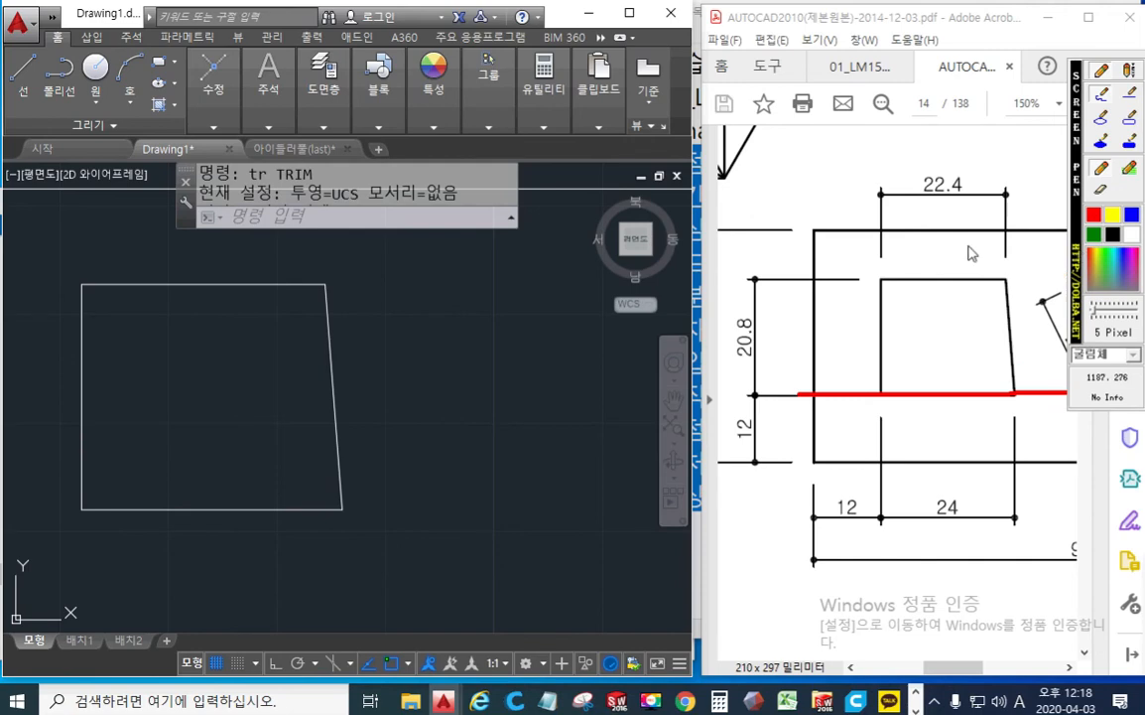
{"action": "mouse_move", "coordinate": [1093, 289]}
{"action": "left_mouse_down"}
{"action": "mouse_move", "coordinate": [1103, 391]}
{"action": "mouse_move", "coordinate": [1144, 367]}
{"action": "left_mouse_up"}
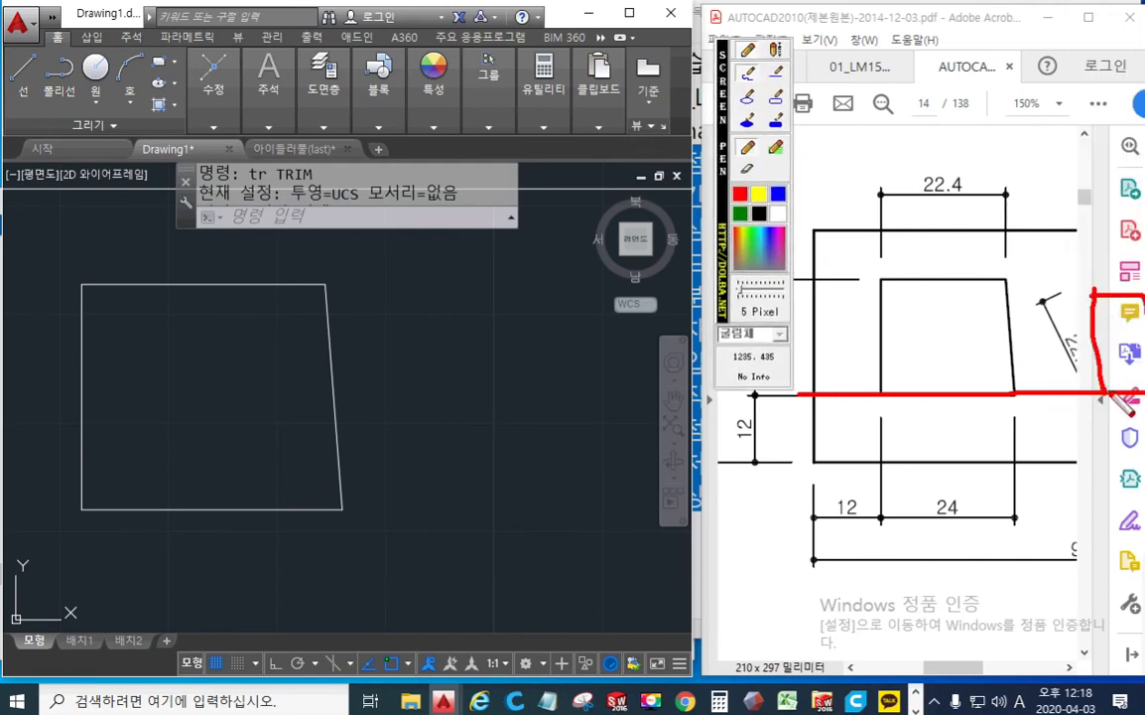
{"action": "mouse_move", "coordinate": [542, 524]}
{"action": "left_mouse_down"}
{"action": "mouse_move", "coordinate": [506, 476]}
{"action": "mouse_move", "coordinate": [543, 538]}
{"action": "left_mouse_up"}
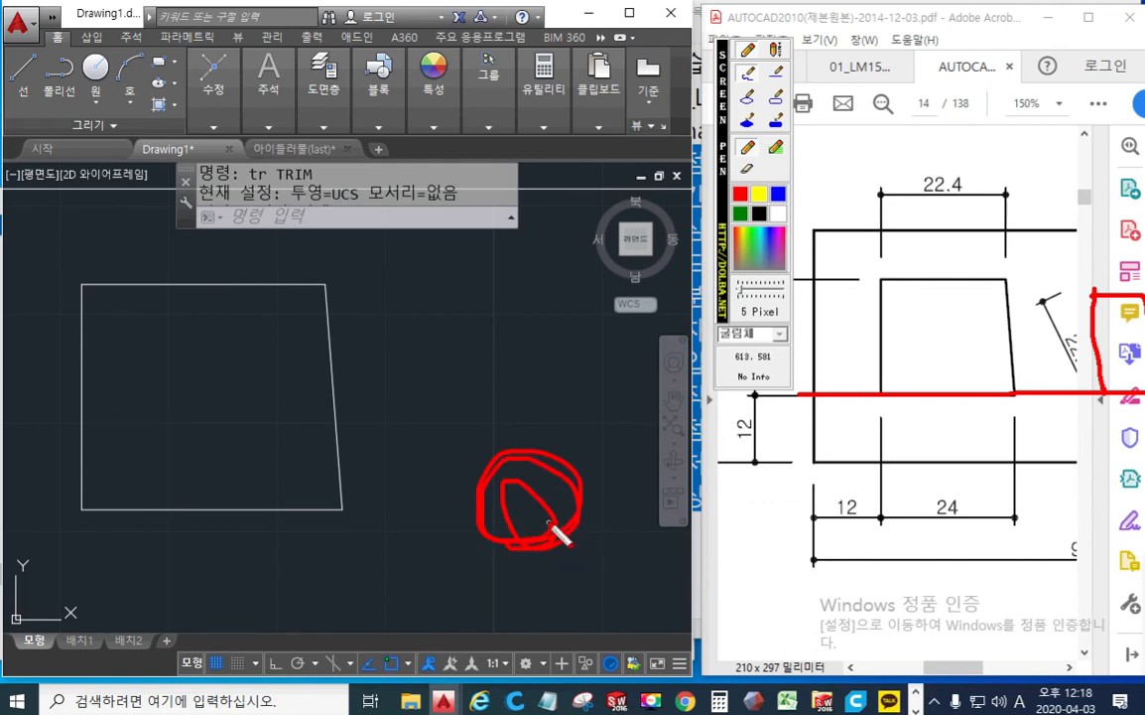
{"action": "key", "text": "Escape"}
Step: In red, circle the outline's upper right corner, sketch a vertical line down to the lower edge, and add a right-angle mark
{"action": "scroll", "coordinate": [485, 448], "scroll_direction": "down", "scroll_amount": 2}
{"action": "middle_click_drag", "start_coordinate": [561, 457], "coordinate": [373, 436]}
{"action": "left_click_drag", "start_coordinate": [948, 672], "coordinate": [998, 672]}
{"action": "left_click", "coordinate": [476, 486]}
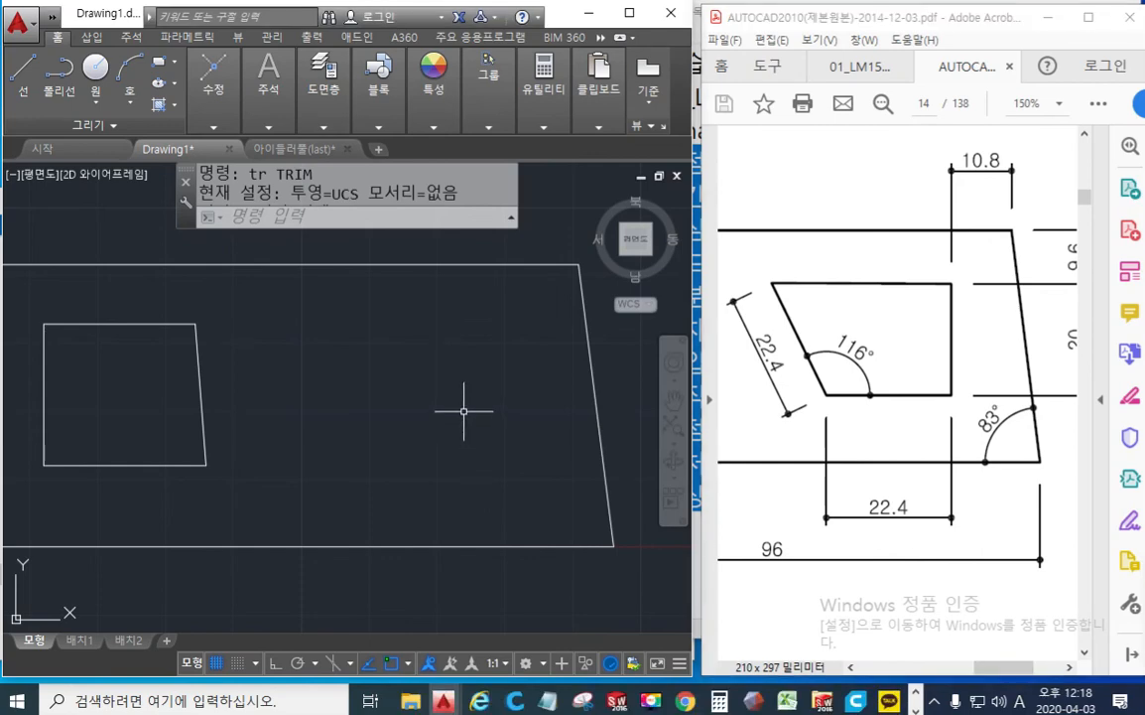
{"action": "key", "text": "F12"}
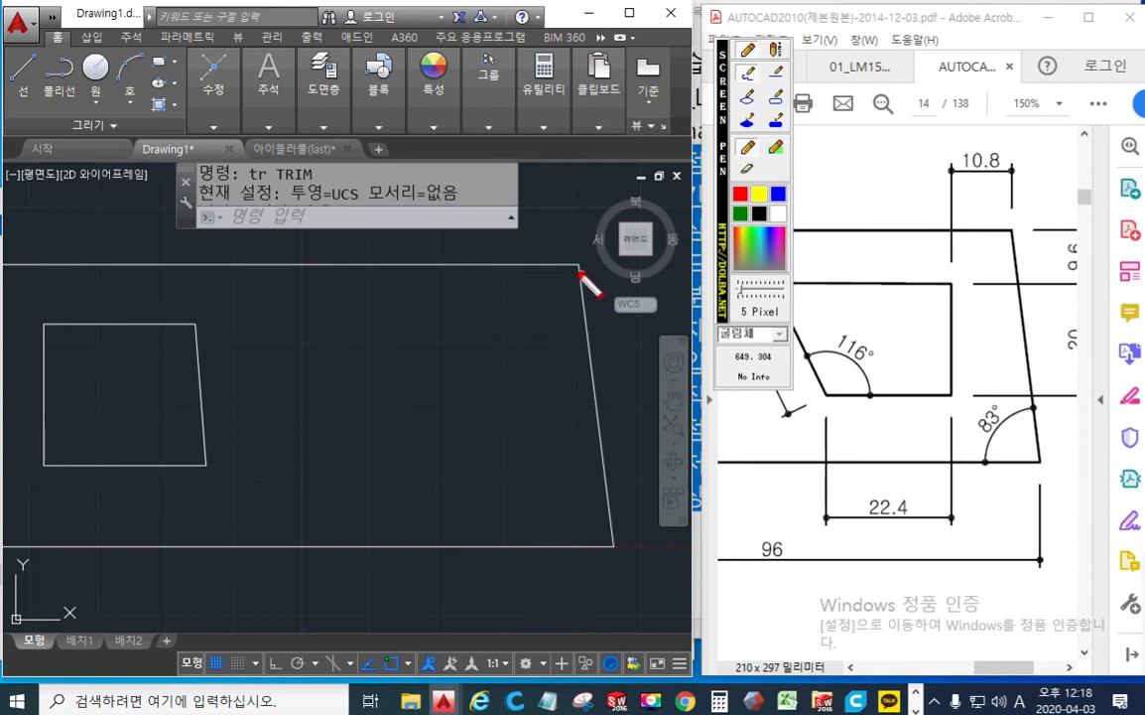
{"action": "left_click_drag", "start_coordinate": [581, 260], "coordinate": [586, 266]}
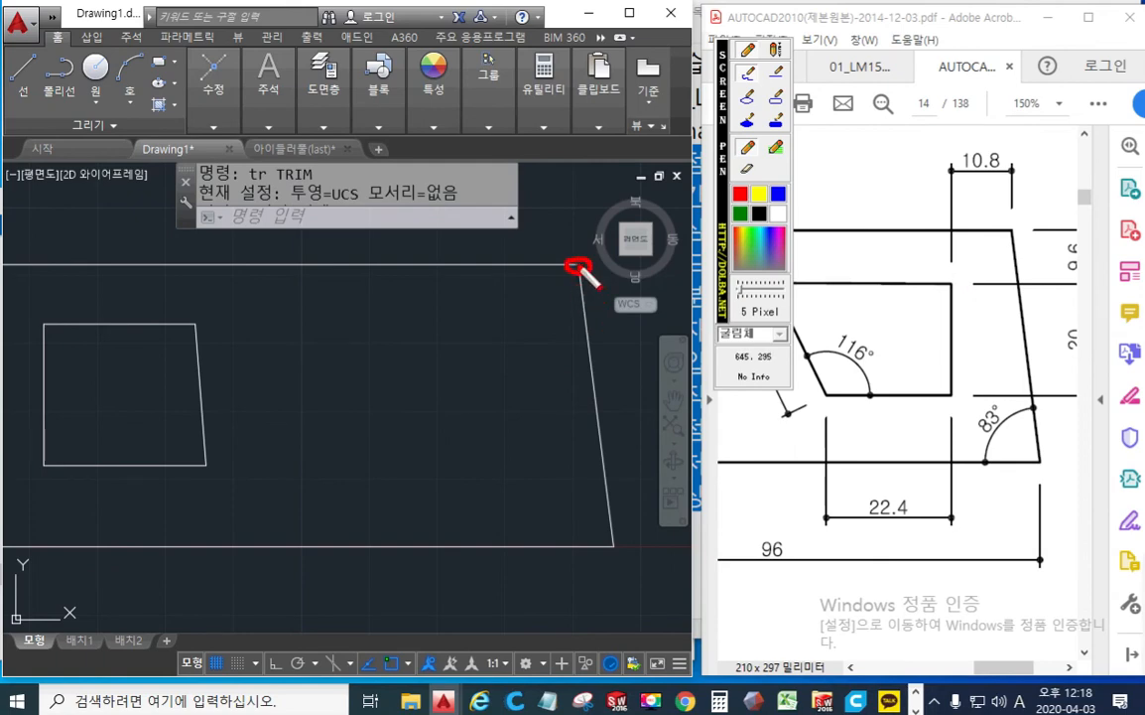
{"action": "mouse_move", "coordinate": [578, 265]}
{"action": "left_mouse_down"}
{"action": "mouse_move", "coordinate": [570, 545]}
{"action": "mouse_move", "coordinate": [576, 517]}
{"action": "left_mouse_up"}
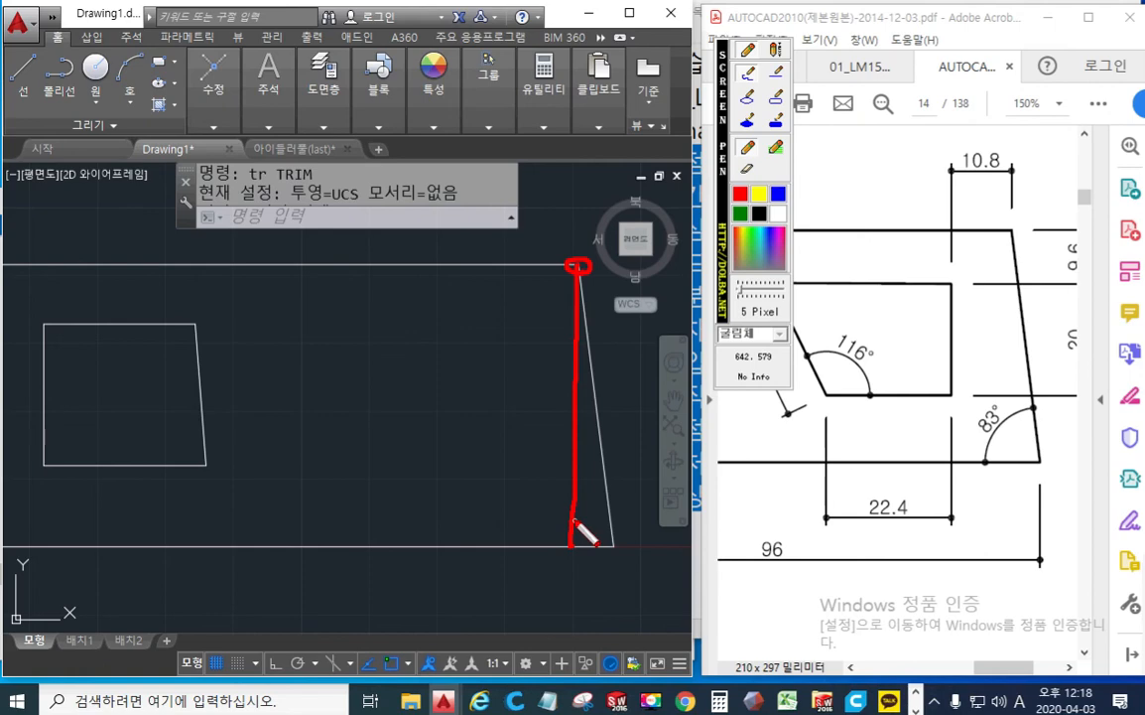
{"action": "left_click_drag", "start_coordinate": [575, 519], "coordinate": [594, 547]}
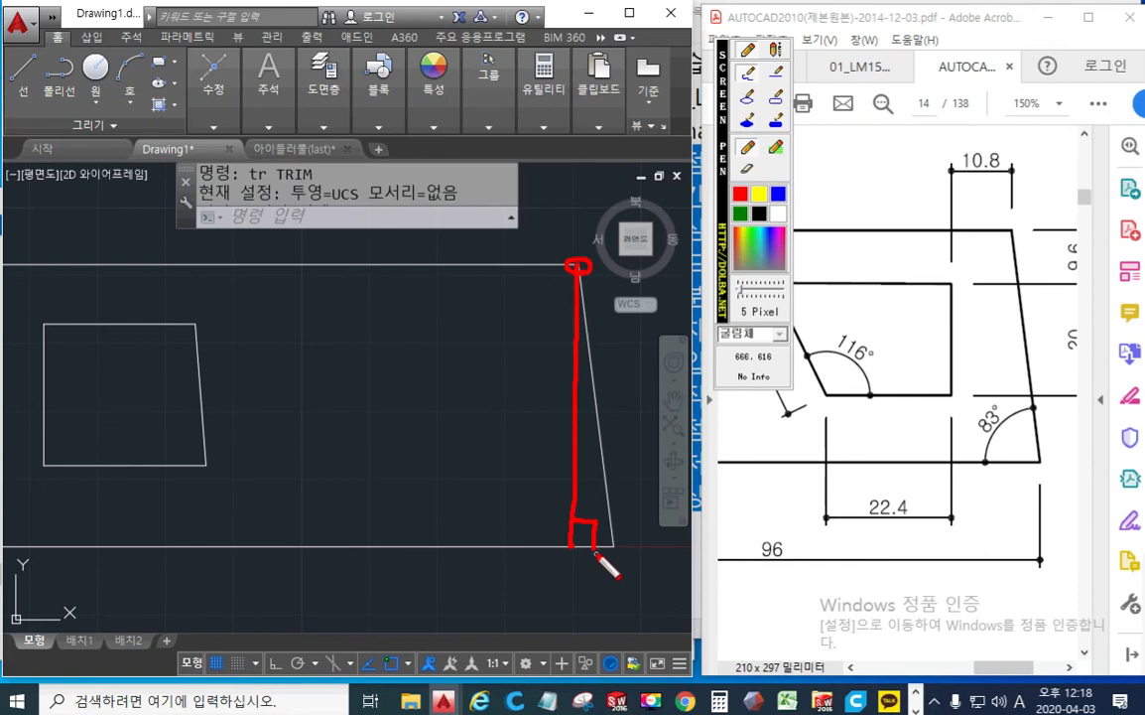
Step: In red, write "per", sketch a parallel vertical to the left with an arrow and "10.8", cross out the first vertical, and clear the marks
{"action": "mouse_move", "coordinate": [556, 608]}
{"action": "left_mouse_down"}
{"action": "mouse_move", "coordinate": [554, 571]}
{"action": "mouse_move", "coordinate": [556, 592]}
{"action": "mouse_move", "coordinate": [590, 578]}
{"action": "mouse_move", "coordinate": [612, 593]}
{"action": "left_mouse_up"}
{"action": "mouse_move", "coordinate": [624, 562]}
{"action": "left_mouse_down"}
{"action": "mouse_move", "coordinate": [627, 583]}
{"action": "mouse_move", "coordinate": [643, 568]}
{"action": "mouse_move", "coordinate": [651, 590]}
{"action": "mouse_move", "coordinate": [634, 573]}
{"action": "left_mouse_up"}
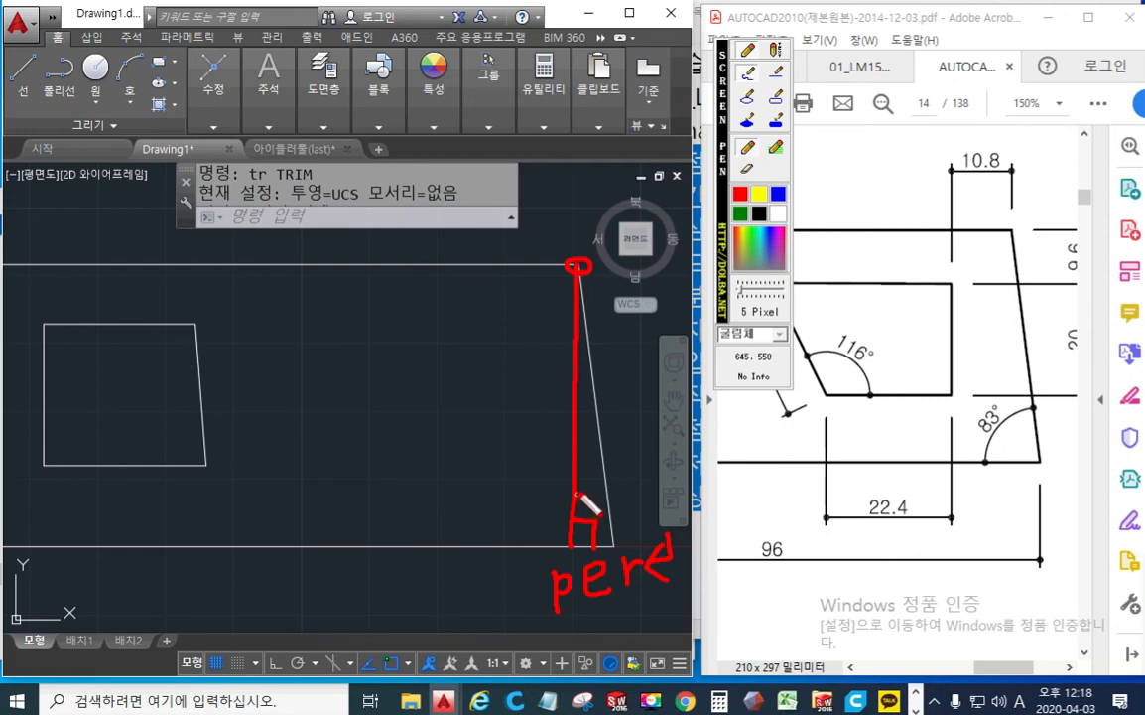
{"action": "mouse_move", "coordinate": [565, 344]}
{"action": "left_mouse_down"}
{"action": "mouse_move", "coordinate": [509, 347]}
{"action": "mouse_move", "coordinate": [501, 327]}
{"action": "mouse_move", "coordinate": [514, 357]}
{"action": "left_mouse_up"}
{"action": "left_click_drag", "start_coordinate": [478, 261], "coordinate": [473, 518]}
{"action": "mouse_move", "coordinate": [402, 345]}
{"action": "left_mouse_down"}
{"action": "mouse_move", "coordinate": [389, 385]}
{"action": "mouse_move", "coordinate": [426, 354]}
{"action": "mouse_move", "coordinate": [475, 344]}
{"action": "mouse_move", "coordinate": [456, 369]}
{"action": "left_mouse_up"}
{"action": "left_click", "coordinate": [440, 386]}
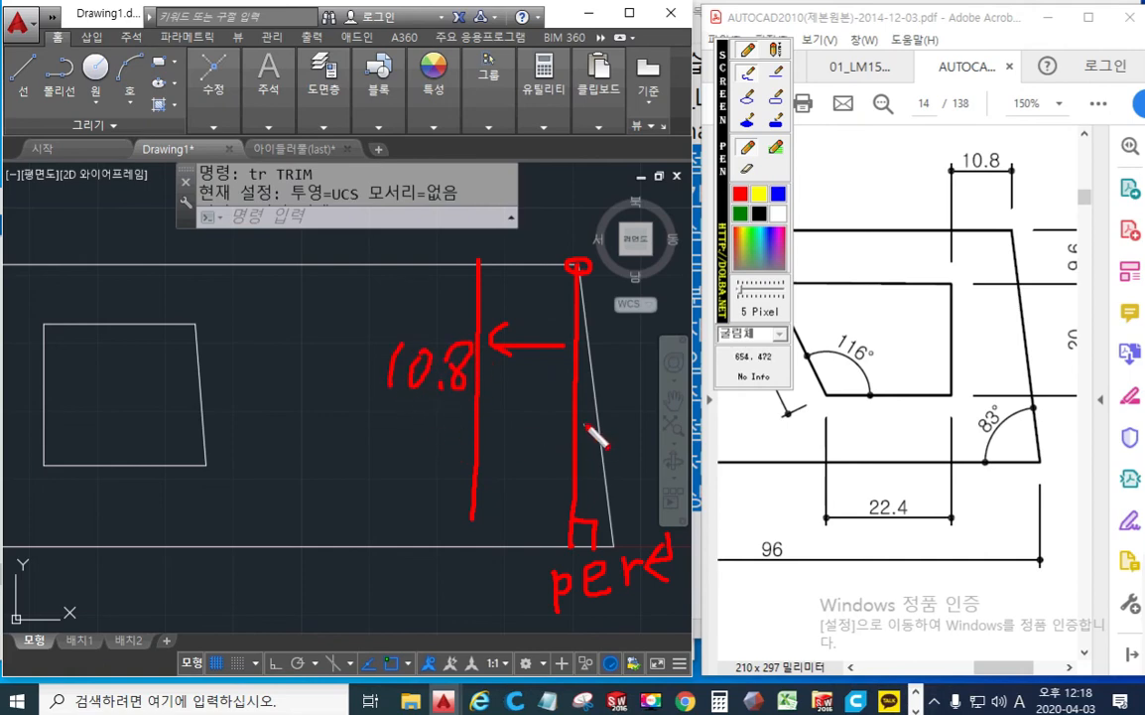
{"action": "mouse_move", "coordinate": [589, 415]}
{"action": "left_mouse_down"}
{"action": "mouse_move", "coordinate": [545, 458]}
{"action": "mouse_move", "coordinate": [604, 452]}
{"action": "left_mouse_up"}
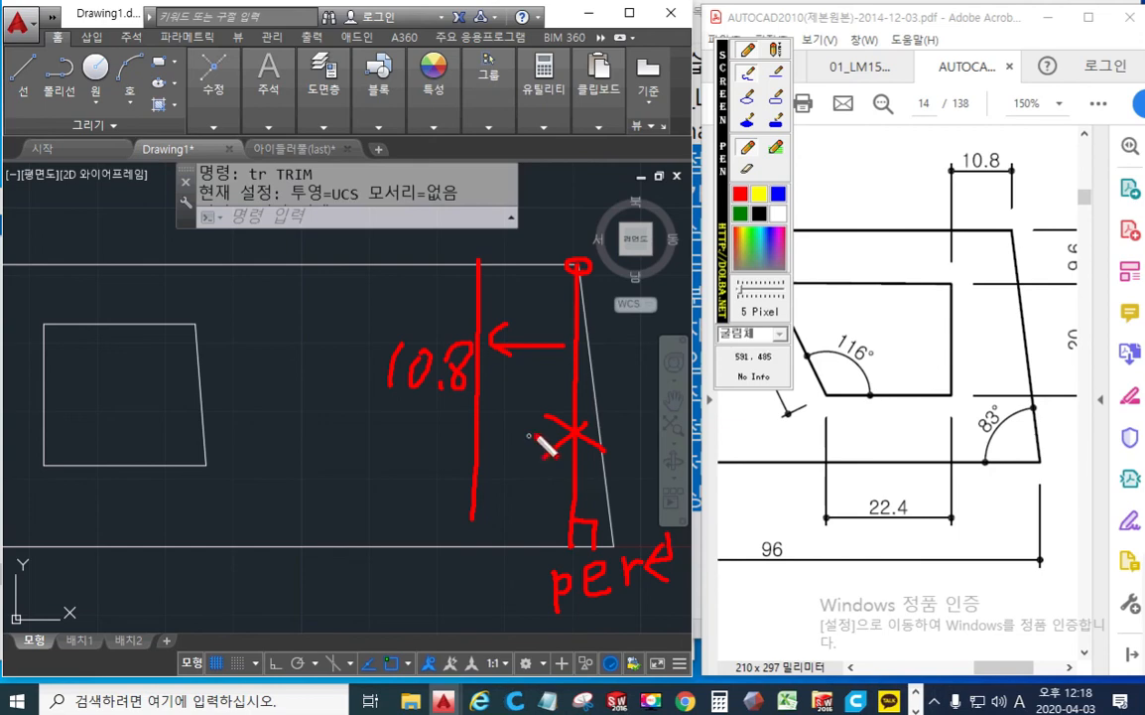
{"action": "key", "text": "Escape"}
Step: Draw a line from the outline's upper right corner perpendicular to its lower edge, using the per snap
{"action": "middle_click_drag", "start_coordinate": [532, 373], "coordinate": [502, 357]}
{"action": "type", "text": "l"}
{"action": "key", "text": "Return"}
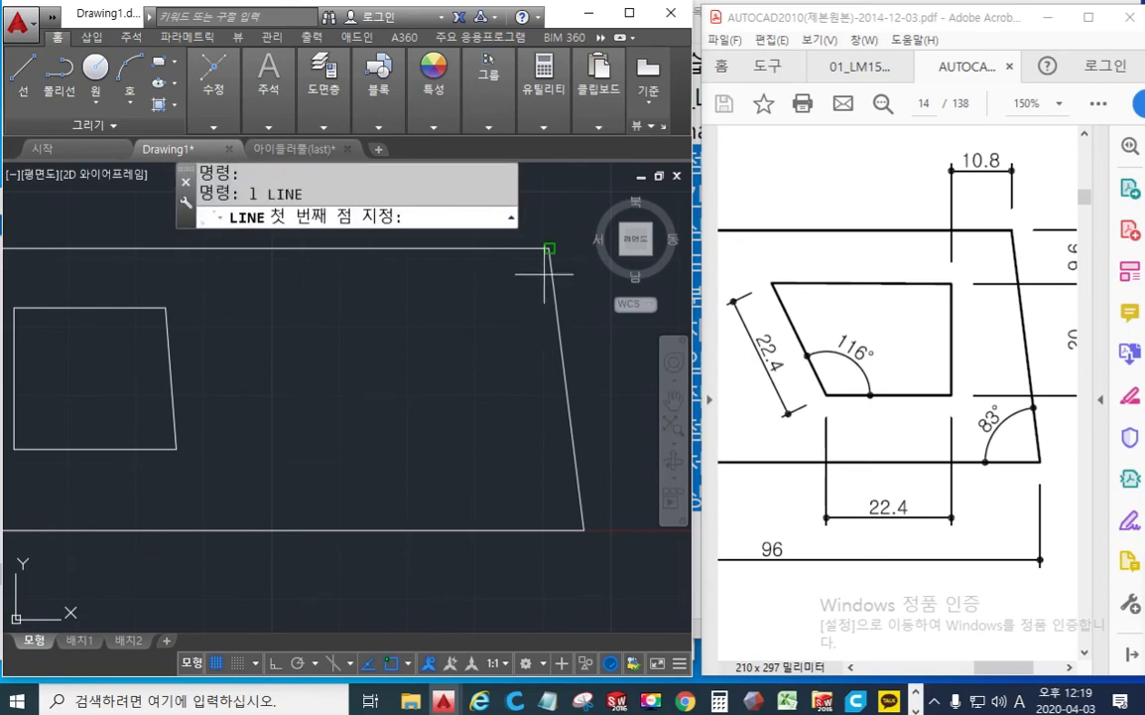
{"action": "left_click", "coordinate": [549, 247]}
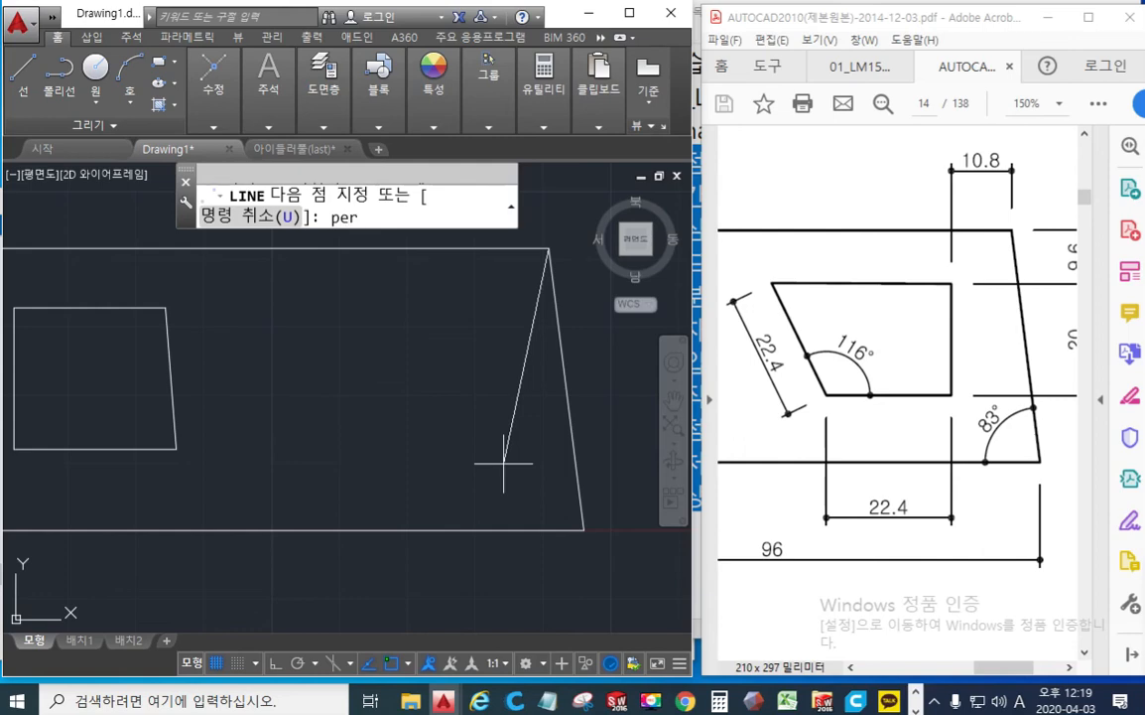
{"action": "type", "text": "per"}
{"action": "key", "text": "space"}
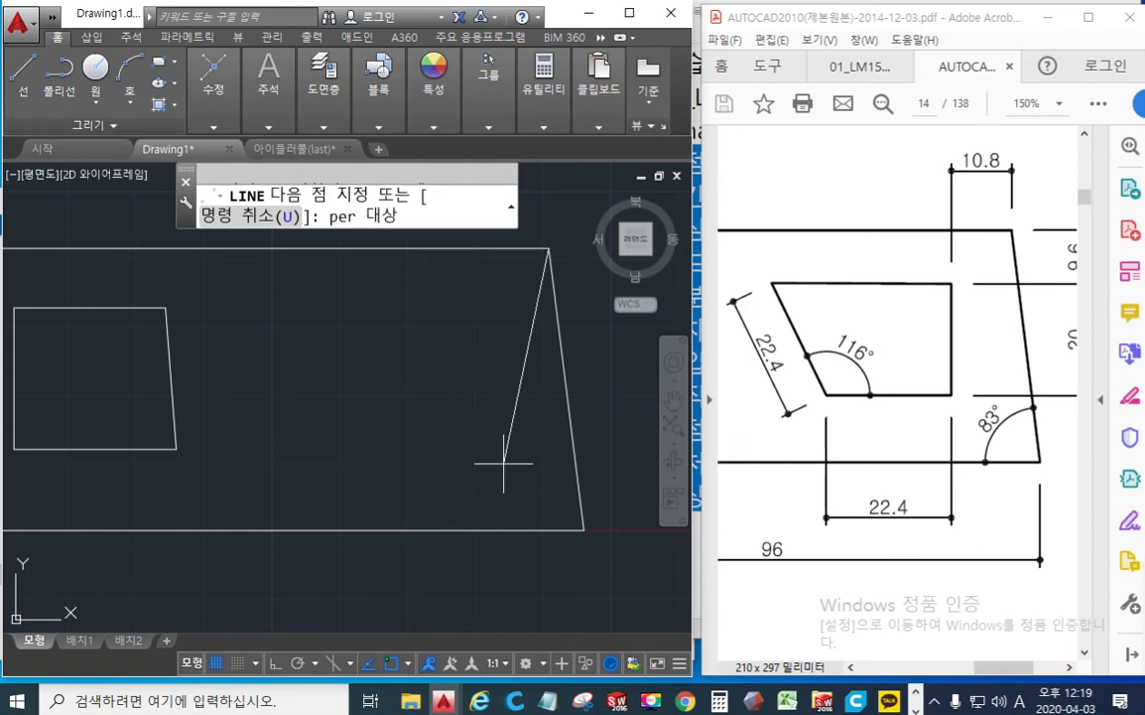
{"action": "left_click", "coordinate": [494, 531]}
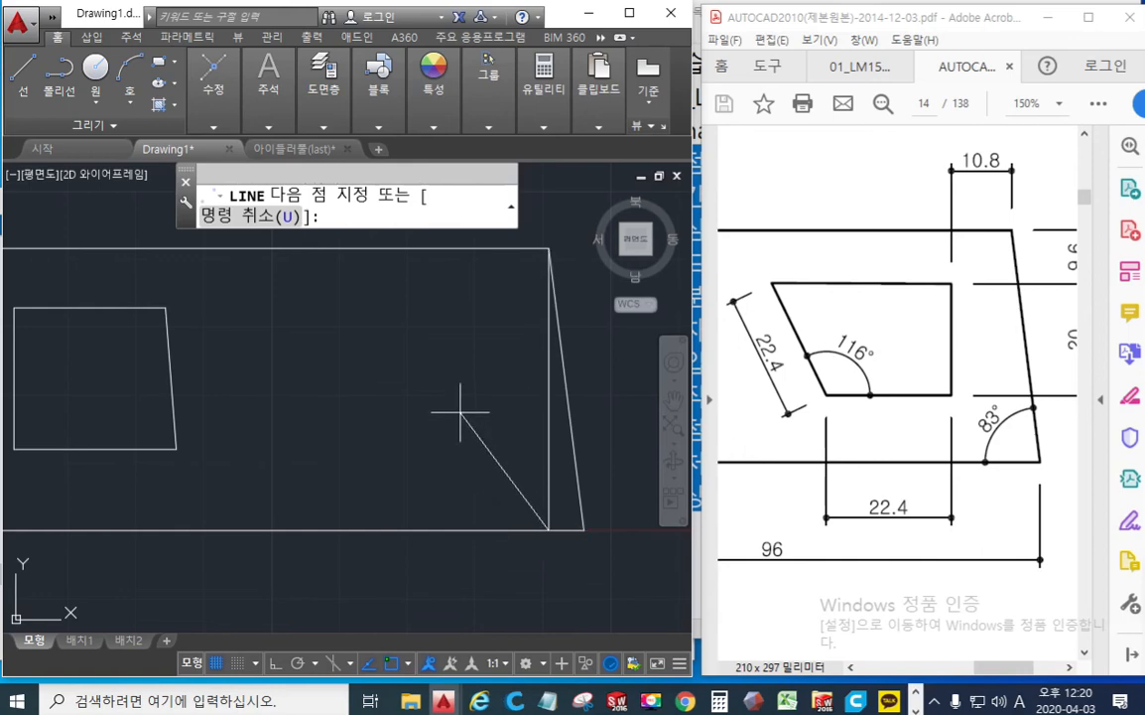
{"action": "key", "text": "Escape"}
{"action": "type", "text": "tr"}
{"action": "key", "text": "Return"}
{"action": "key", "text": "Return"}
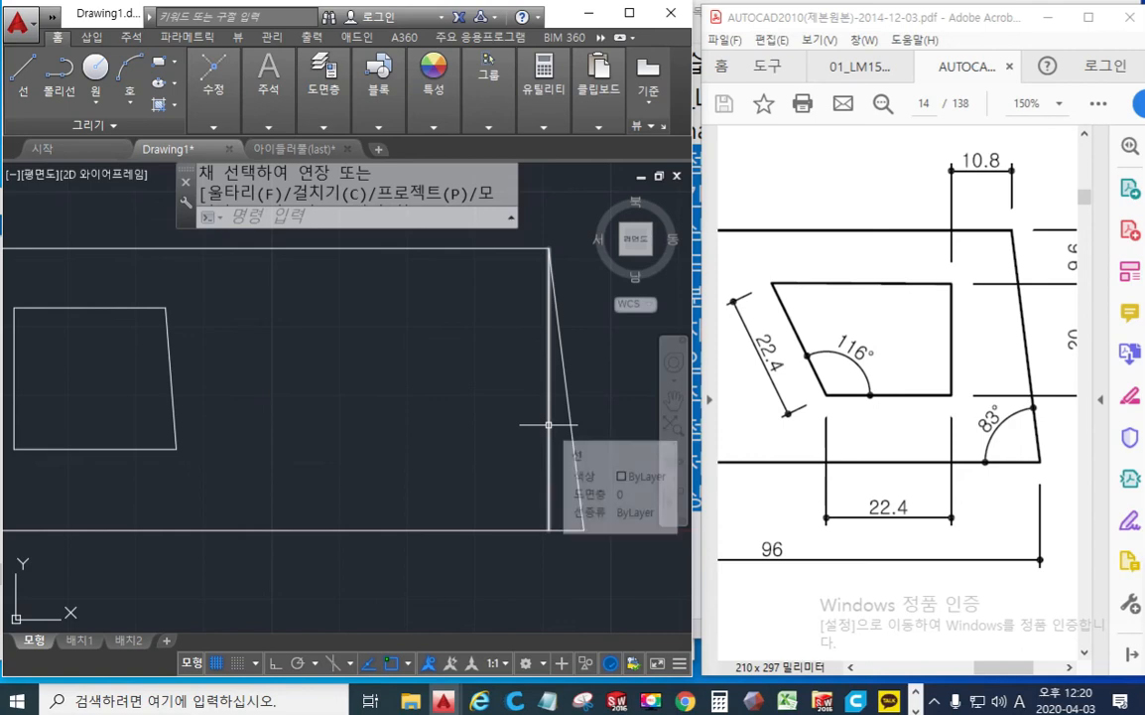
Step: Offset the perpendicular line 10.8 to the left and delete the original line
{"action": "type", "text": "o"}
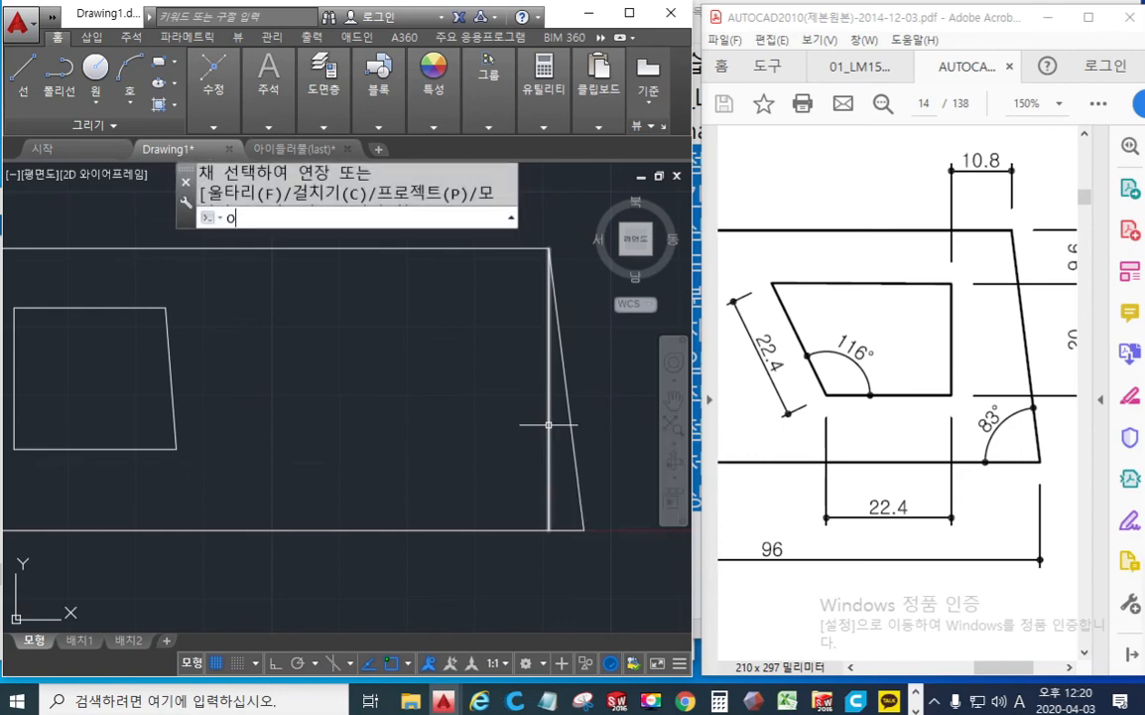
{"action": "key", "text": "Return"}
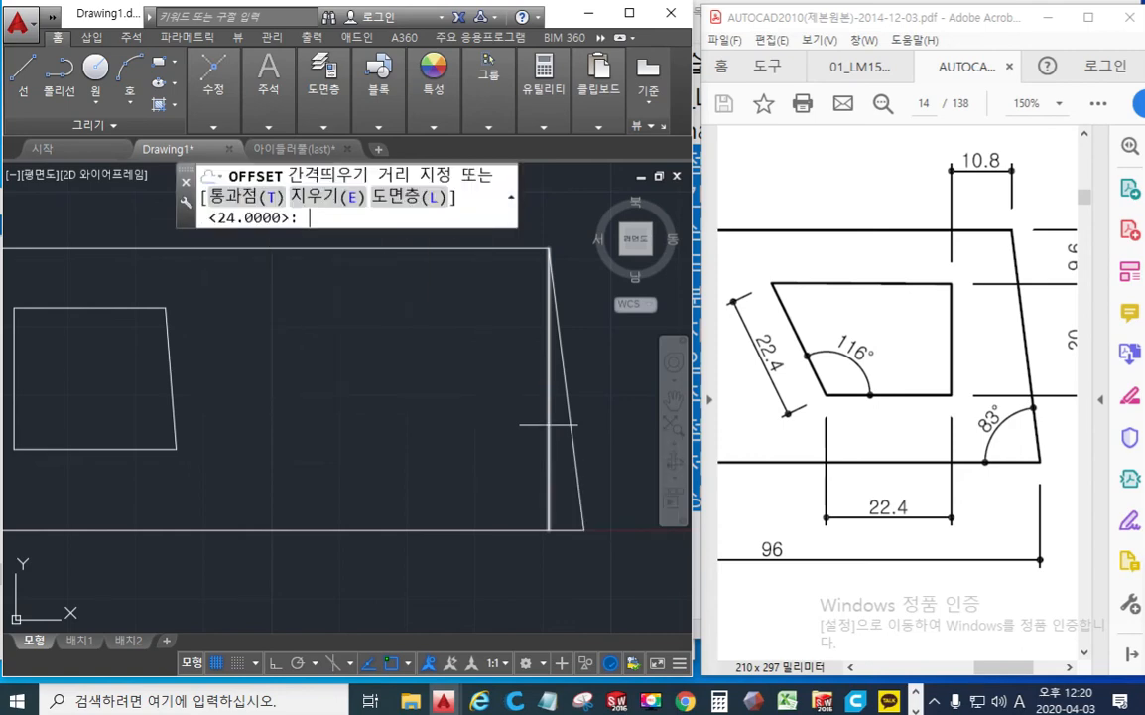
{"action": "type", "text": "10.8"}
{"action": "key", "text": "space"}
{"action": "left_click", "coordinate": [549, 425]}
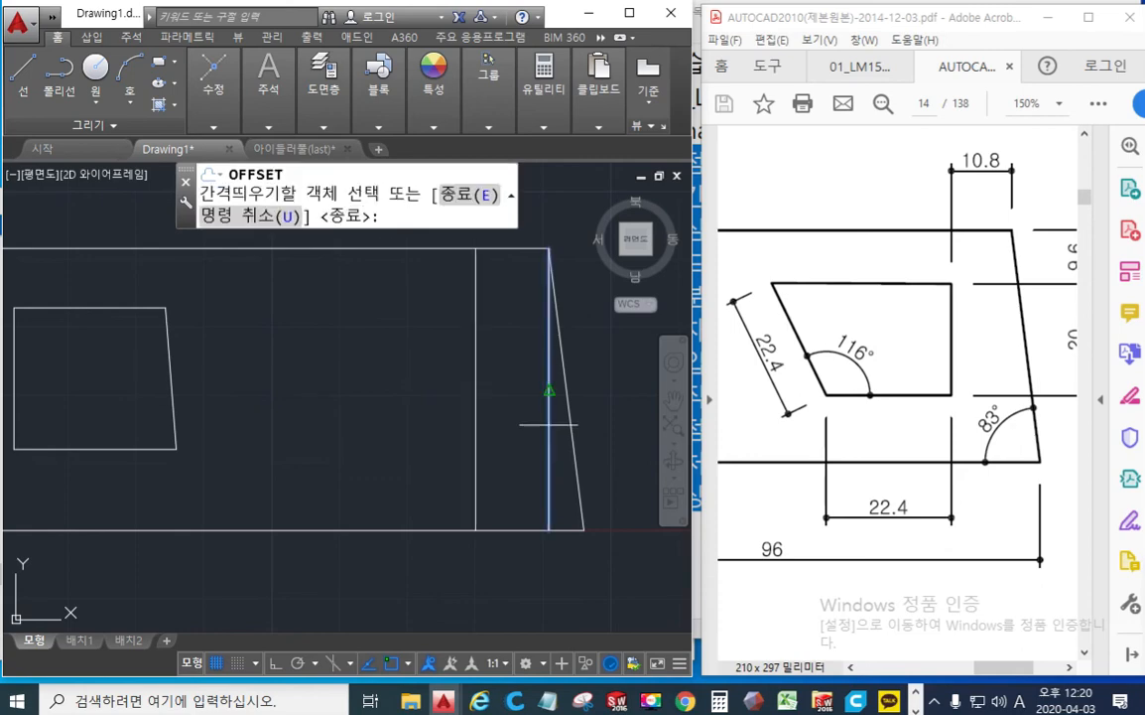
{"action": "left_click", "coordinate": [358, 465]}
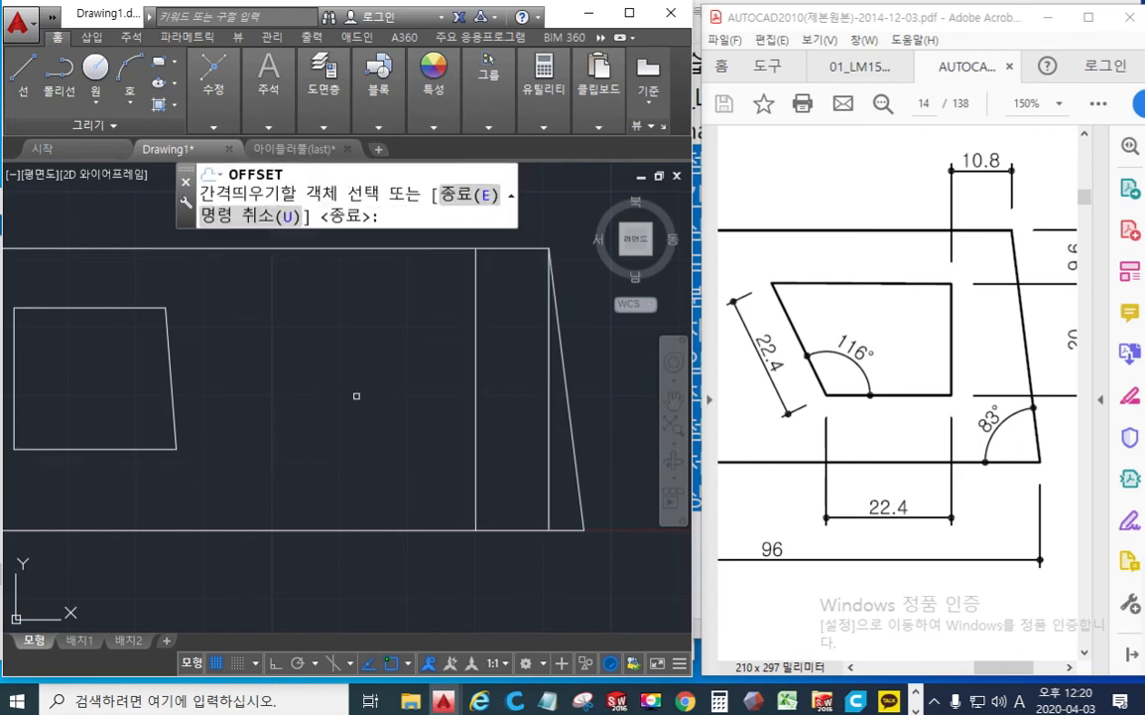
{"action": "key", "text": "Return"}
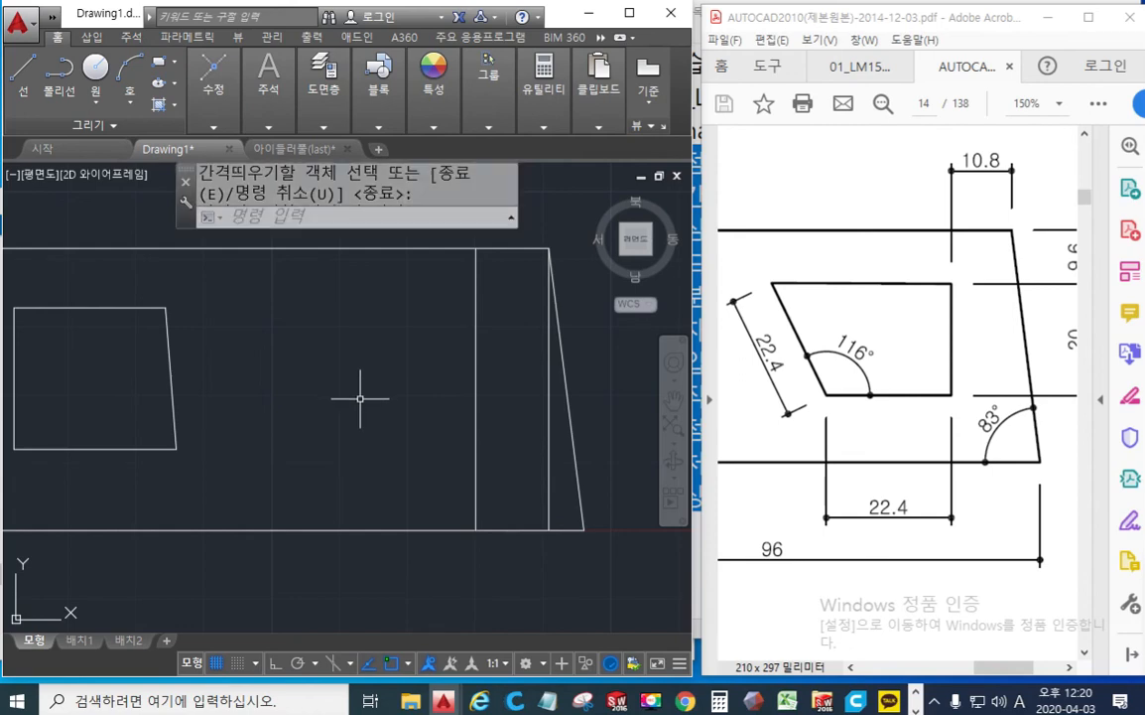
{"action": "left_click", "coordinate": [547, 429]}
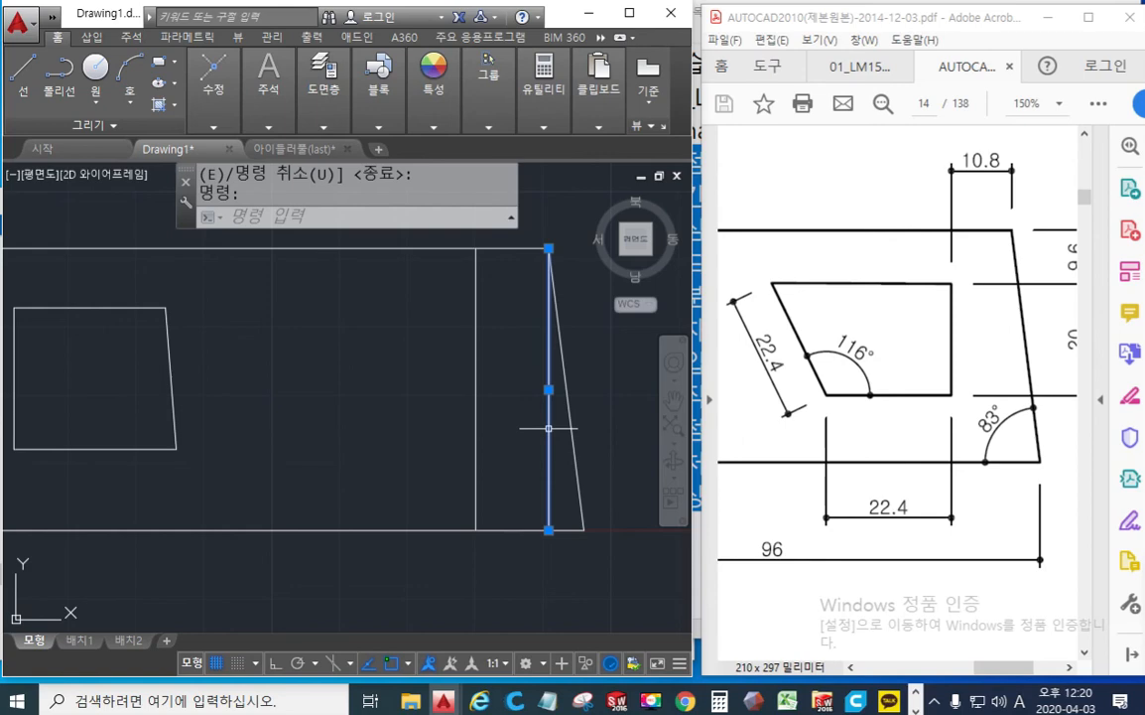
{"action": "key", "text": "Delete"}
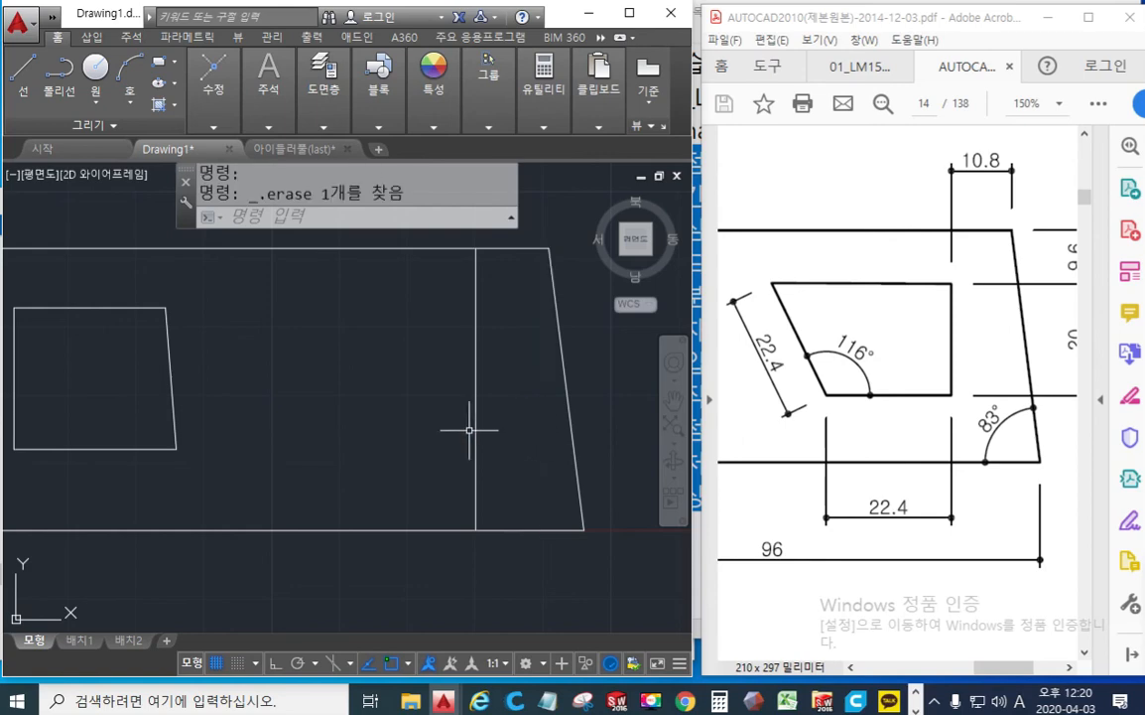
Step: In red, trace the upper edges of the PDF's outline and inner quadrilateral, add a downward arrow between them, and clear the marks
{"action": "mouse_move", "coordinate": [368, 422]}
{"action": "middle_mouse_down"}
{"action": "mouse_move", "coordinate": [434, 427]}
{"action": "mouse_move", "coordinate": [460, 448]}
{"action": "middle_mouse_up"}
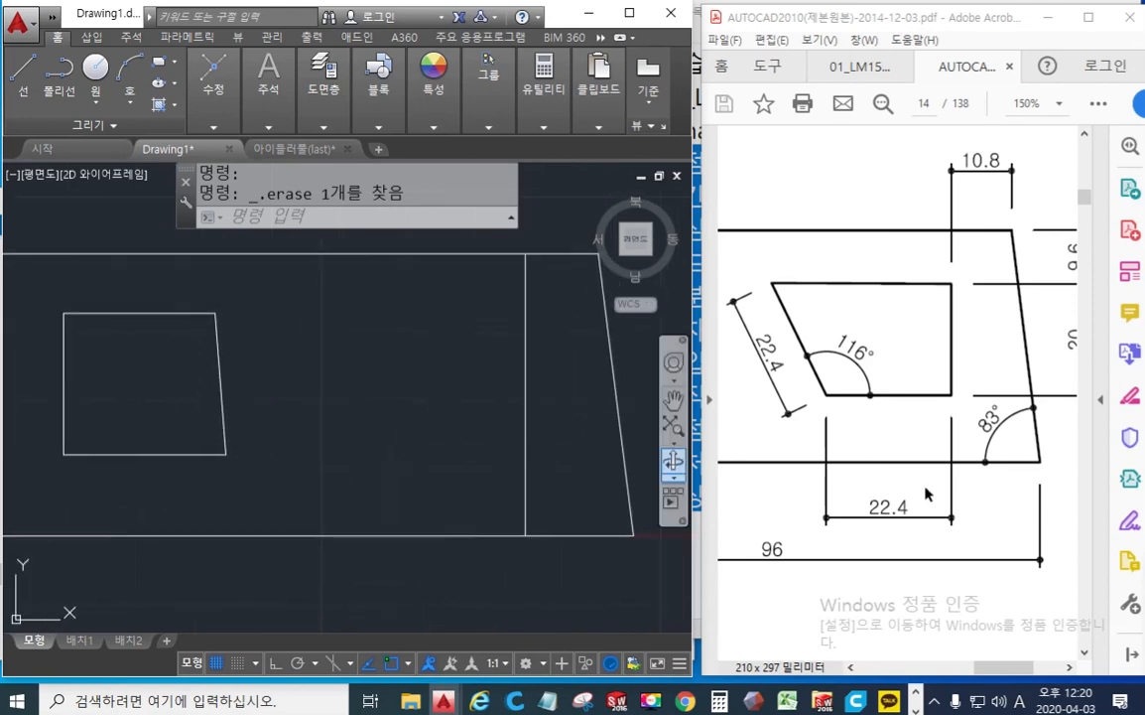
{"action": "left_click_drag", "start_coordinate": [1001, 672], "coordinate": [1006, 672]}
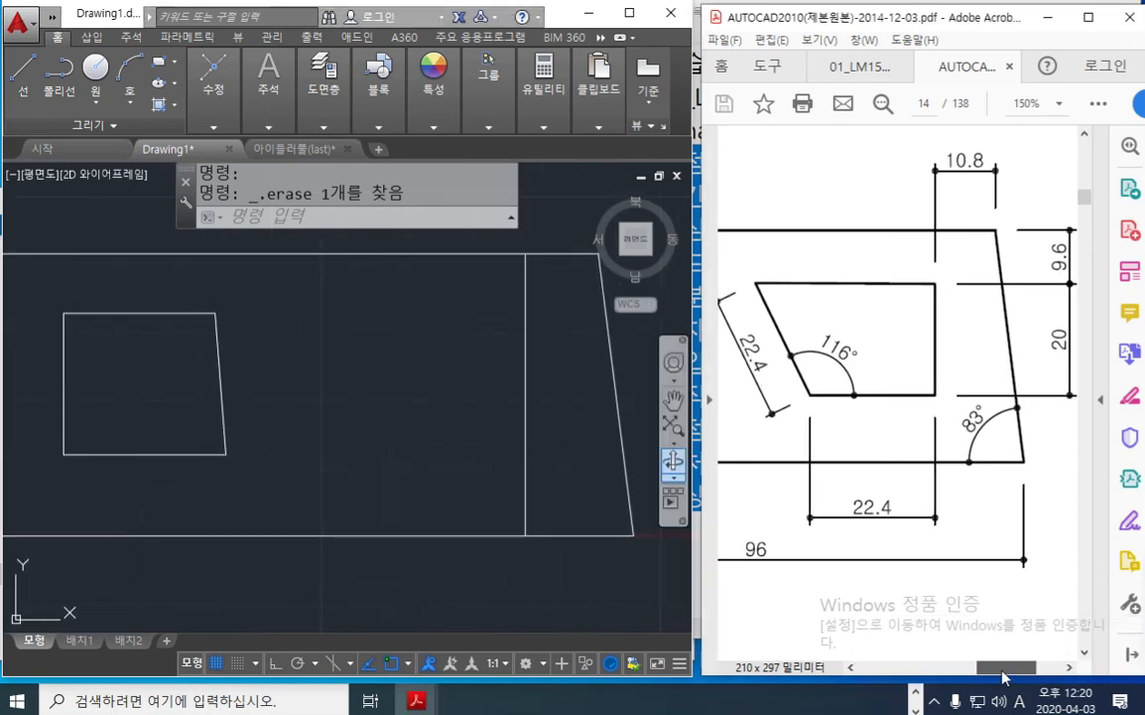
{"action": "key", "text": "ctrl+2"}
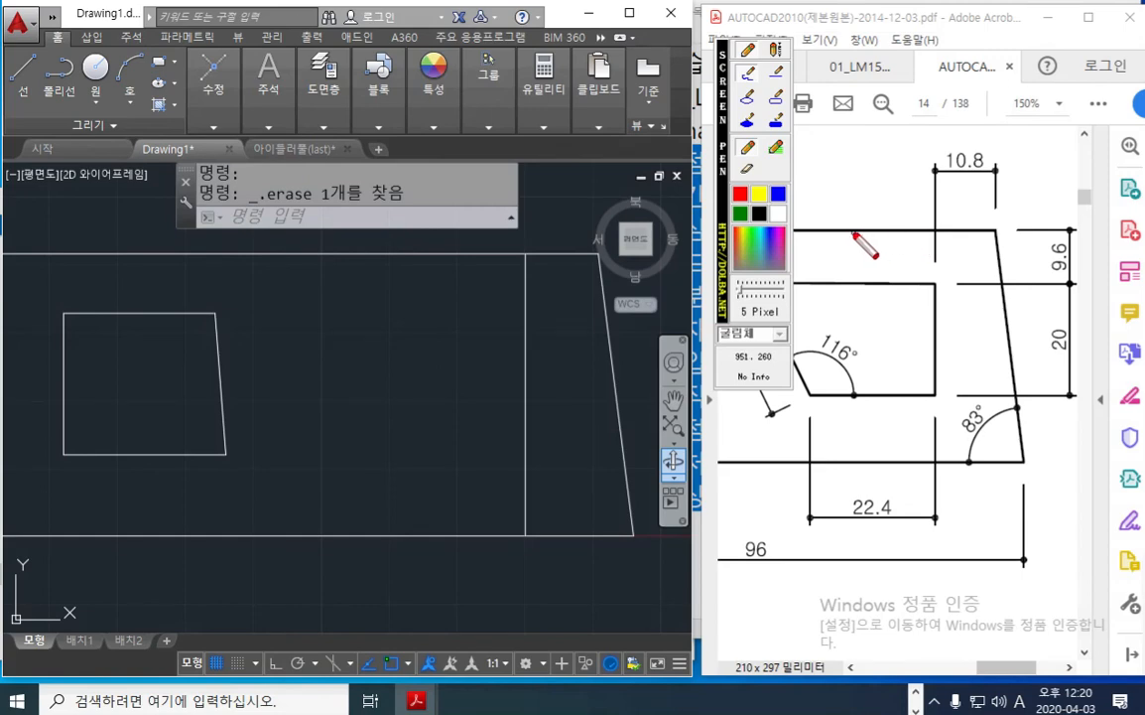
{"action": "left_click_drag", "start_coordinate": [852, 232], "coordinate": [1110, 232]}
{"action": "left_click_drag", "start_coordinate": [832, 280], "coordinate": [1081, 281]}
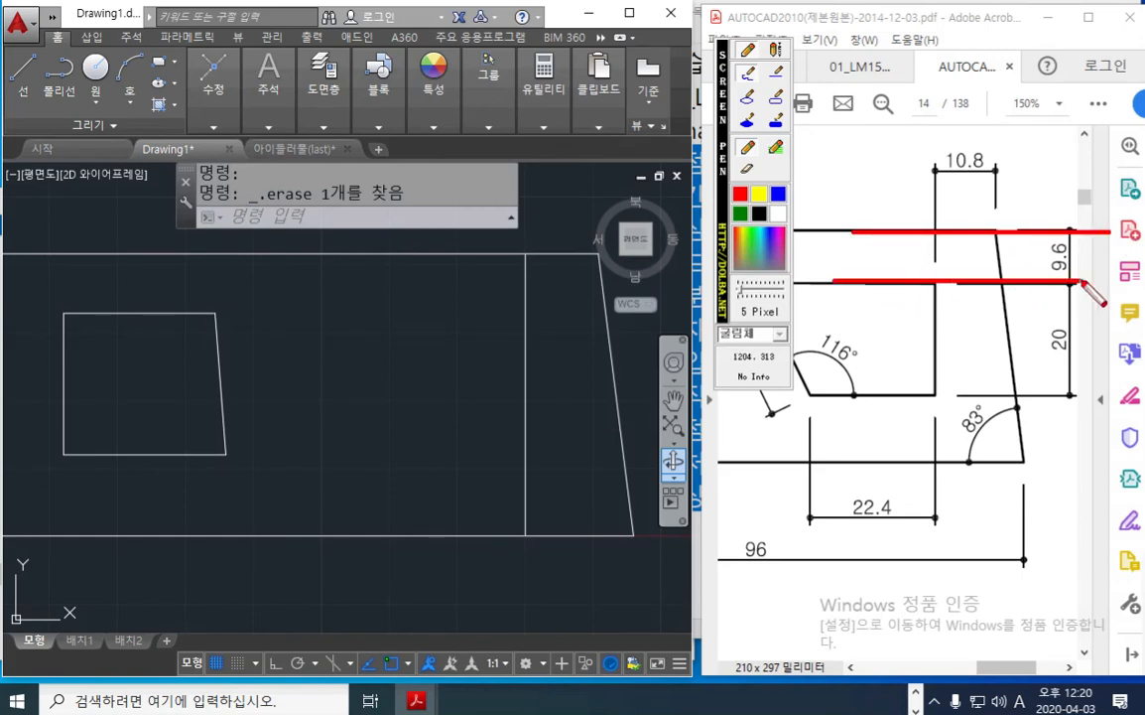
{"action": "left_click_drag", "start_coordinate": [903, 239], "coordinate": [903, 274]}
{"action": "left_click_drag", "start_coordinate": [893, 260], "coordinate": [915, 260]}
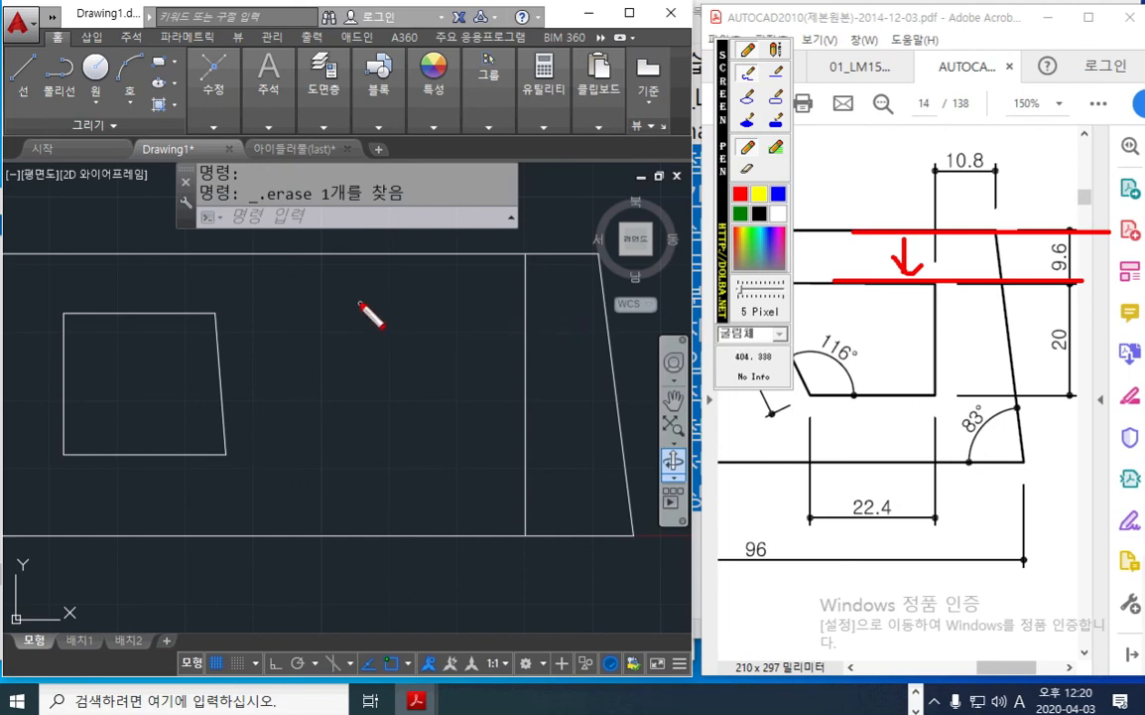
{"action": "key", "text": "Escape"}
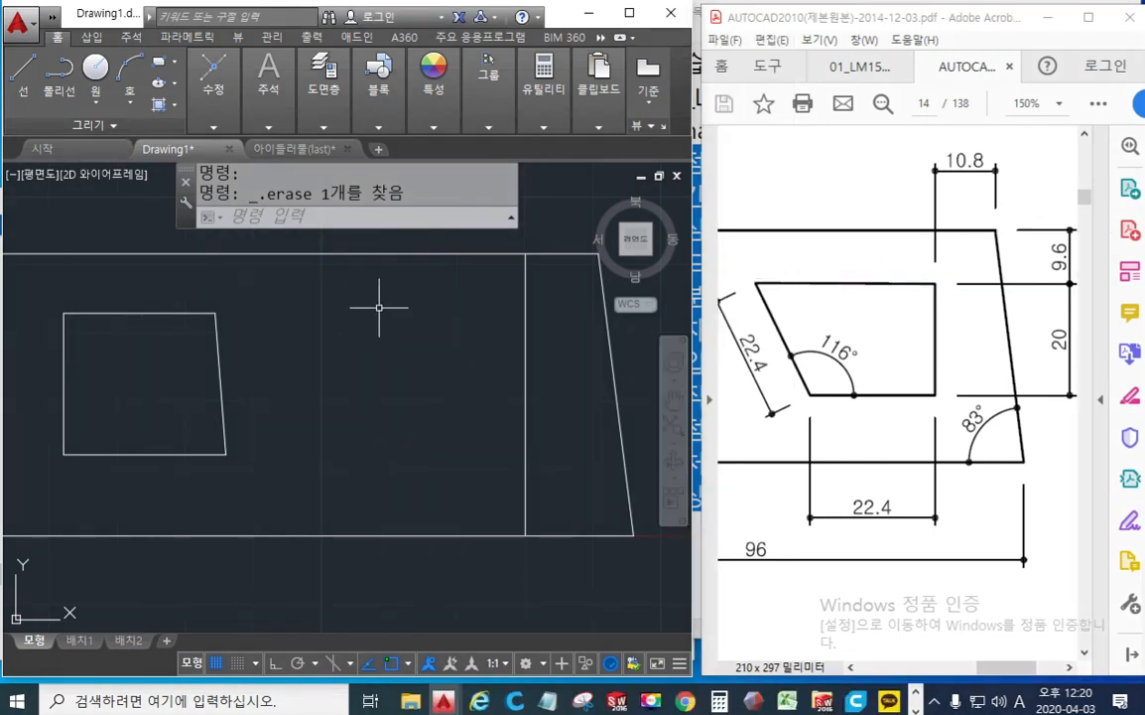
Step: Offset the outline's upper edge 9.6 downward
{"action": "type", "text": "o"}
{"action": "key", "text": "Return"}
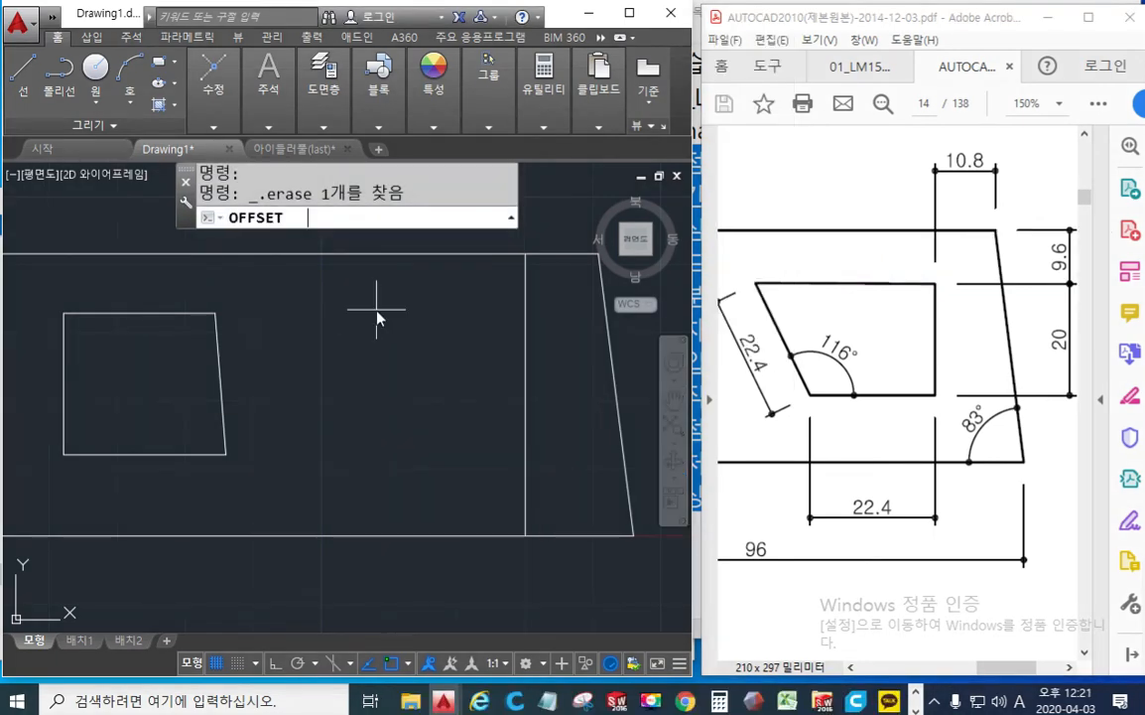
{"action": "type", "text": "9.6"}
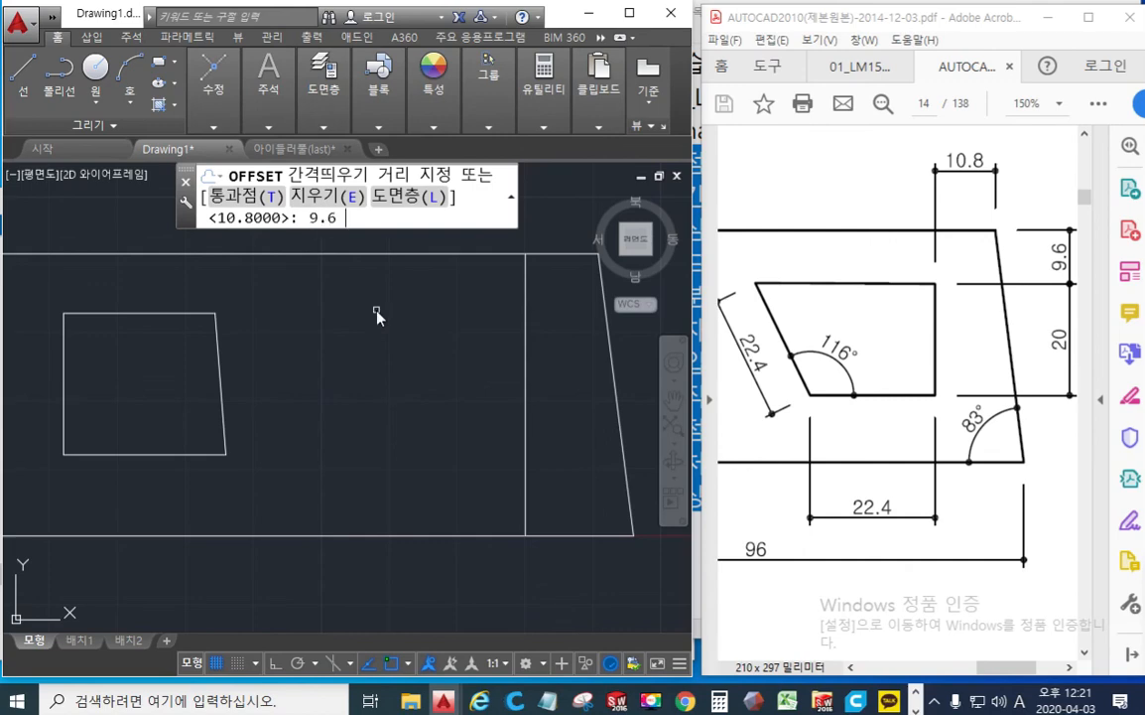
{"action": "key", "text": "Return"}
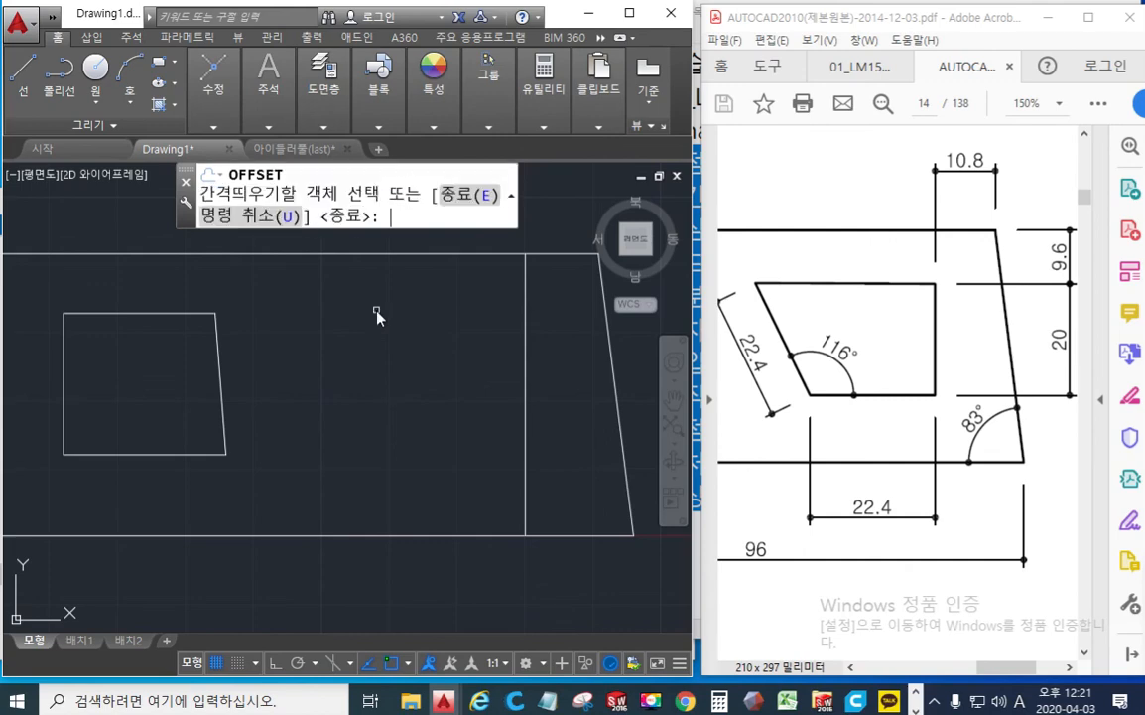
{"action": "left_click", "coordinate": [405, 255]}
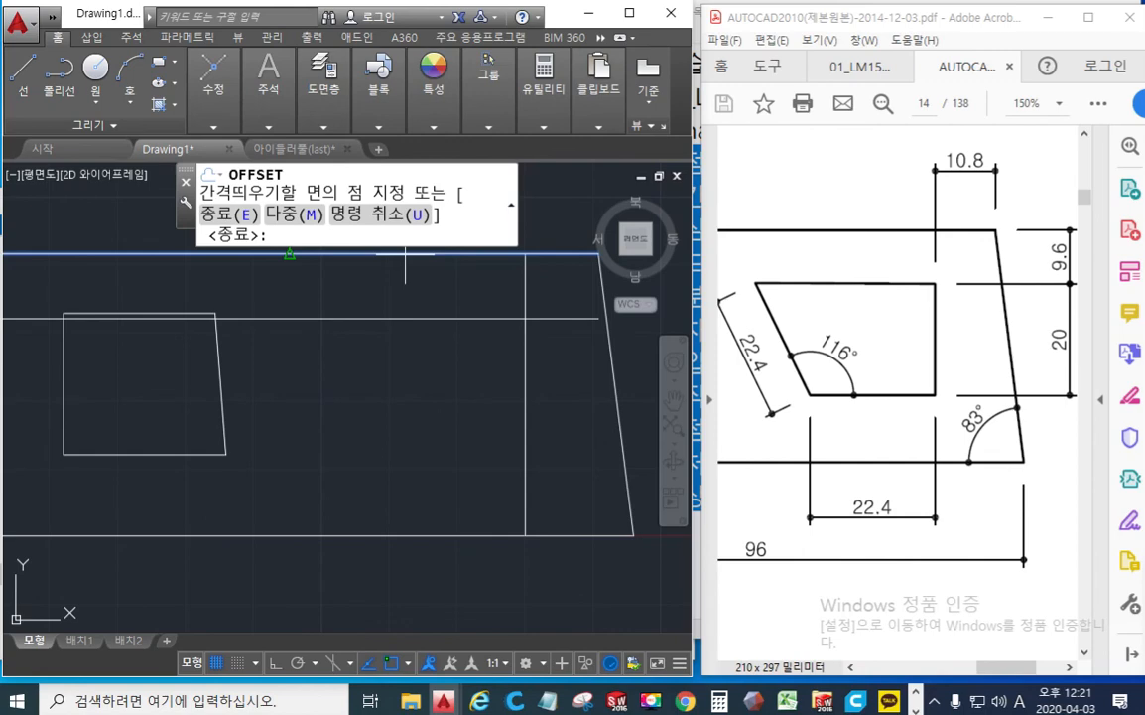
{"action": "left_click", "coordinate": [403, 376]}
{"action": "key", "text": "Escape"}
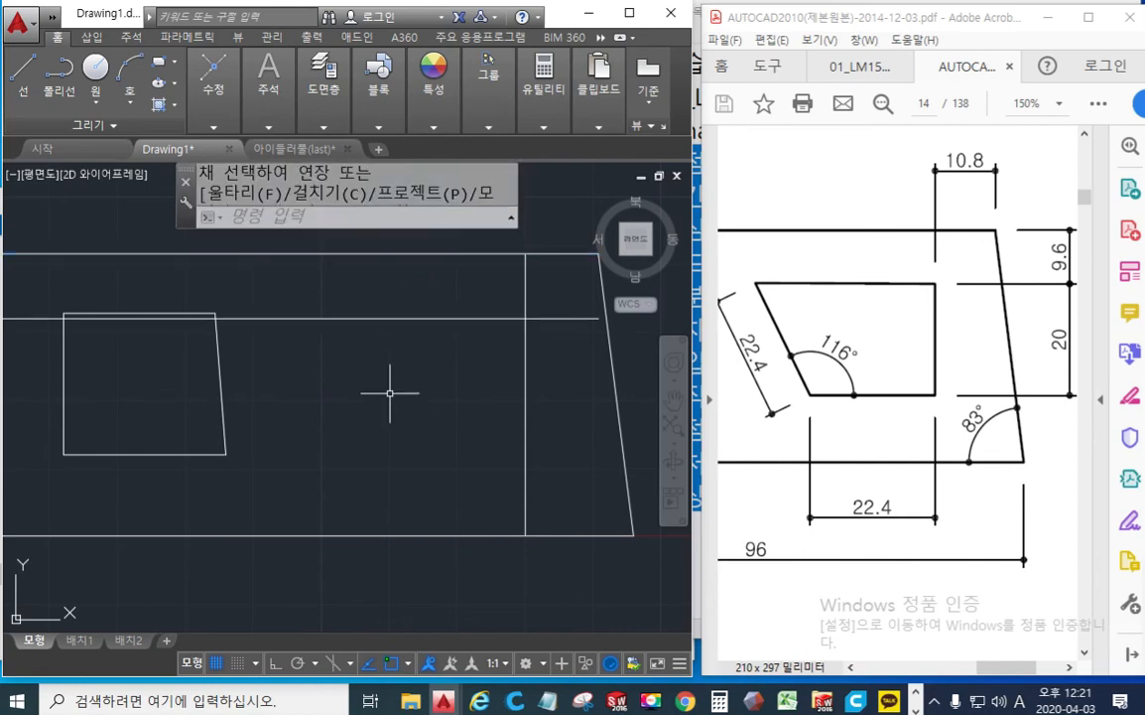
Step: Circle in red where the offset line runs close to the left quadrilateral's upper edge, and clear the mark
{"action": "key", "text": "F12"}
{"action": "mouse_move", "coordinate": [169, 337]}
{"action": "left_mouse_down"}
{"action": "mouse_move", "coordinate": [134, 288]}
{"action": "mouse_move", "coordinate": [153, 342]}
{"action": "left_mouse_up"}
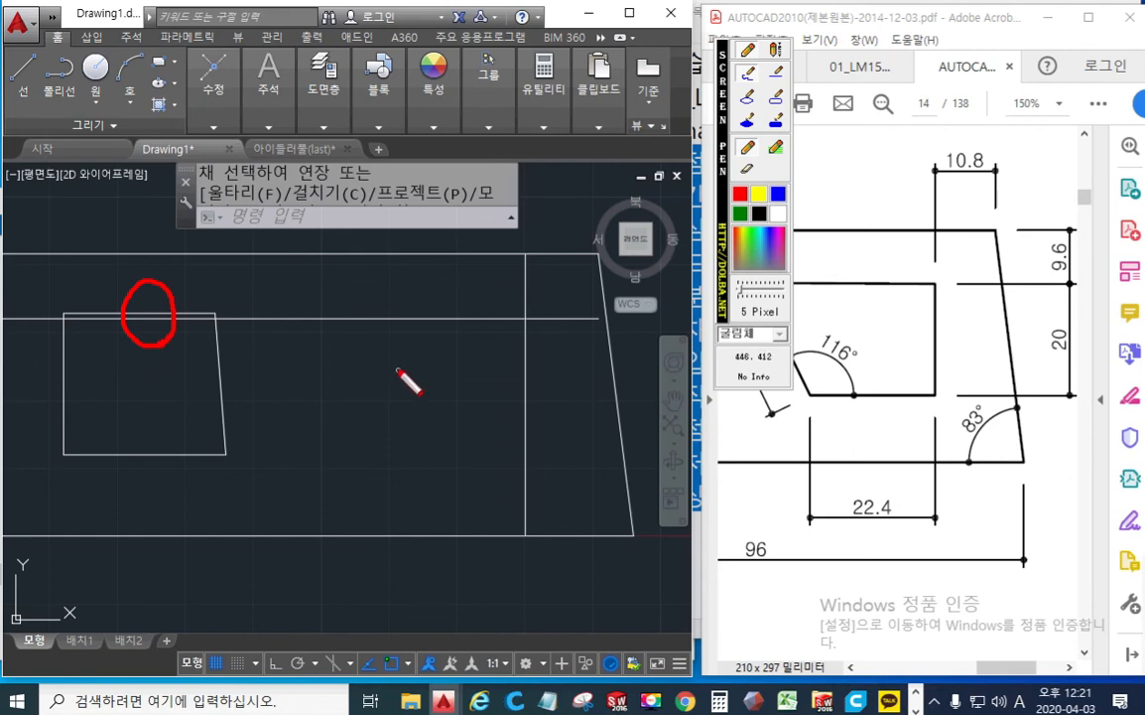
{"action": "key", "text": "Escape"}
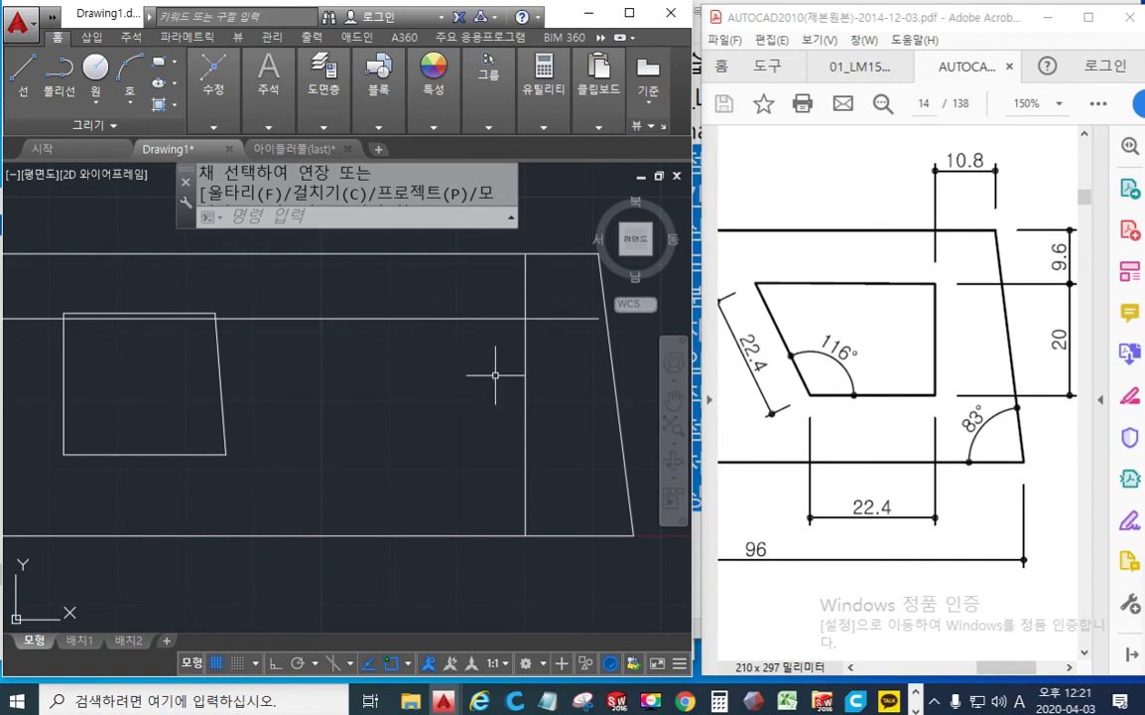
Step: Write "tr" and trace the crossing offset lines in yellow, draw white waves over their upper and right ends, and clear the marks
{"action": "key", "text": "F12"}
{"action": "mouse_move", "coordinate": [568, 169]}
{"action": "left_mouse_down"}
{"action": "mouse_move", "coordinate": [581, 207]}
{"action": "mouse_move", "coordinate": [586, 181]}
{"action": "mouse_move", "coordinate": [593, 208]}
{"action": "mouse_move", "coordinate": [615, 210]}
{"action": "left_mouse_up"}
{"action": "left_click_drag", "start_coordinate": [342, 318], "coordinate": [596, 319]}
{"action": "left_click_drag", "start_coordinate": [527, 247], "coordinate": [525, 474]}
{"action": "left_click", "coordinate": [748, 262]}
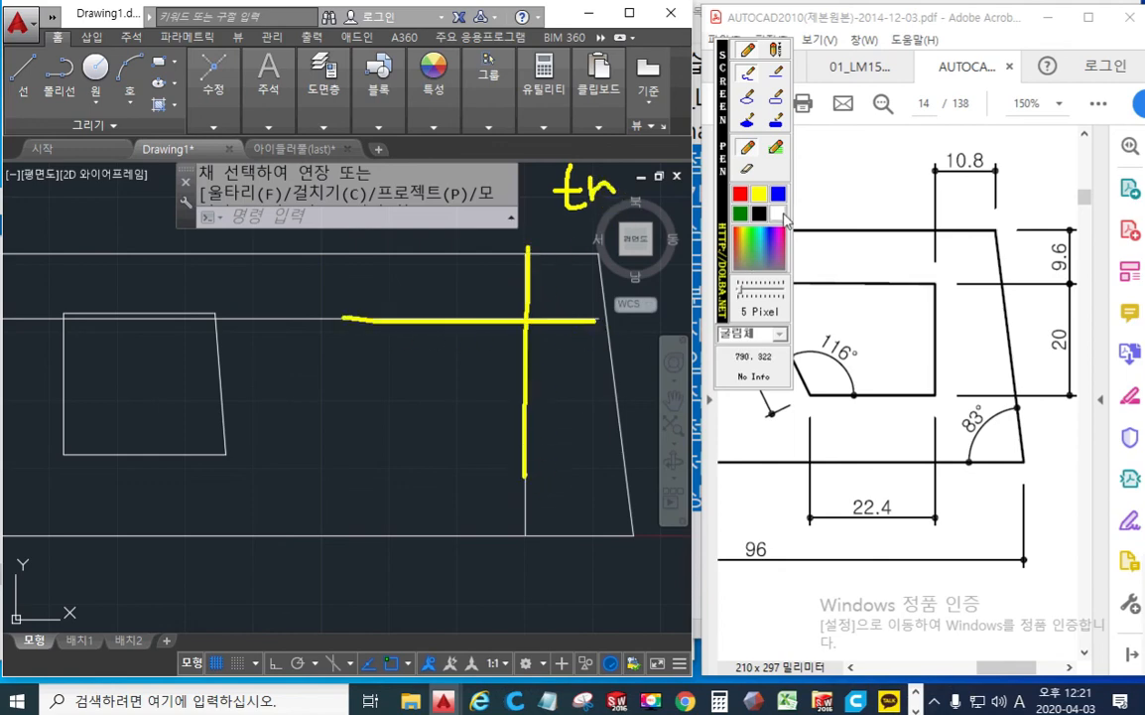
{"action": "mouse_move", "coordinate": [546, 333]}
{"action": "left_mouse_down"}
{"action": "mouse_move", "coordinate": [584, 335]}
{"action": "mouse_move", "coordinate": [603, 310]}
{"action": "left_mouse_up"}
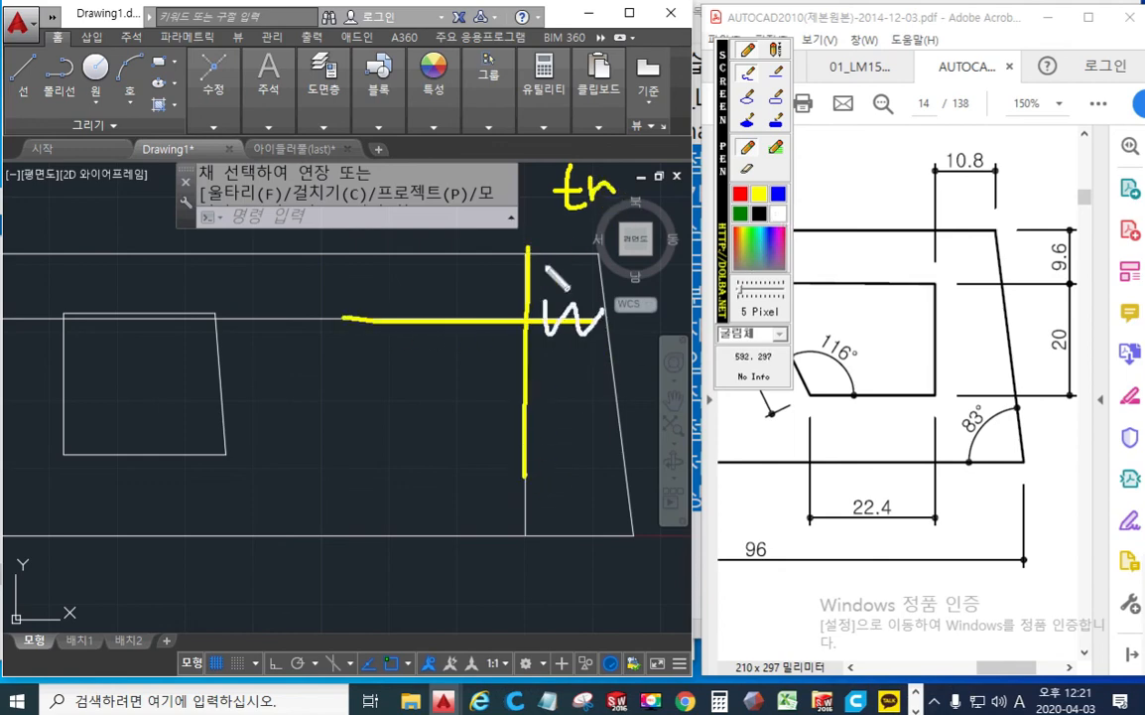
{"action": "mouse_move", "coordinate": [541, 257]}
{"action": "left_mouse_down"}
{"action": "mouse_move", "coordinate": [518, 272]}
{"action": "mouse_move", "coordinate": [537, 304]}
{"action": "left_mouse_up"}
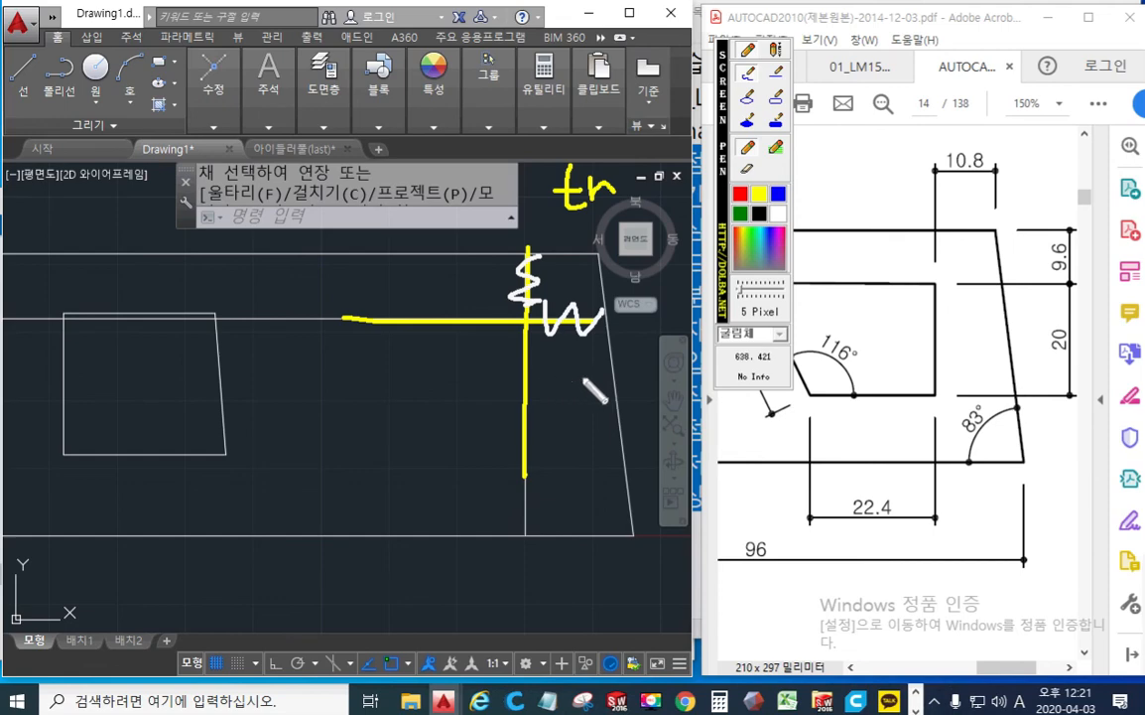
{"action": "key", "text": "Escape"}
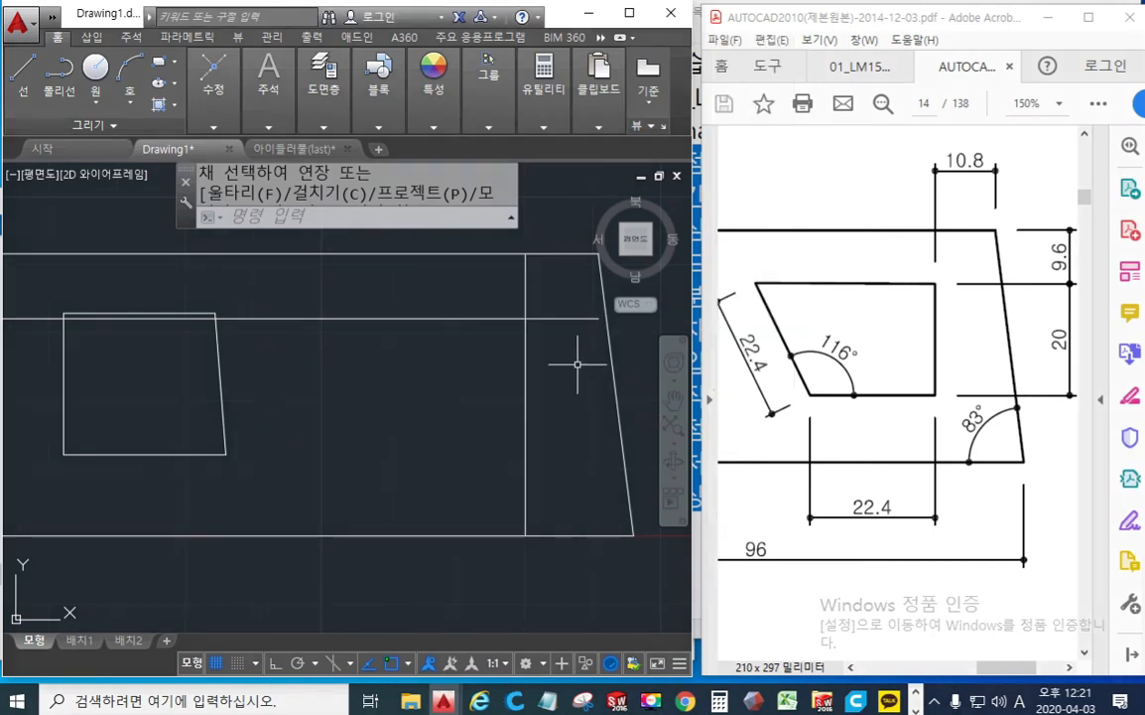
Step: Trim the vertical above and the horizontal to the right of their crossing, using both offset lines as cutting edges
{"action": "type", "text": "tr"}
{"action": "key", "text": "Return"}
{"action": "left_click_drag", "start_coordinate": [559, 358], "coordinate": [453, 287]}
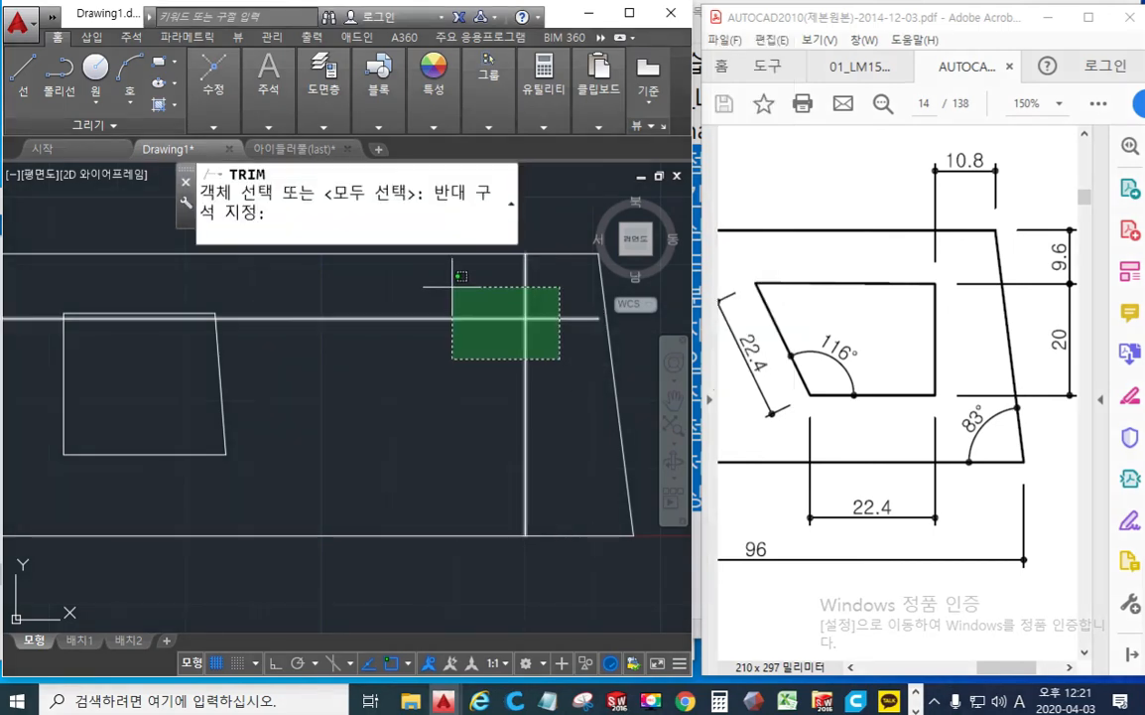
{"action": "left_click", "coordinate": [453, 286]}
{"action": "key", "text": "Return"}
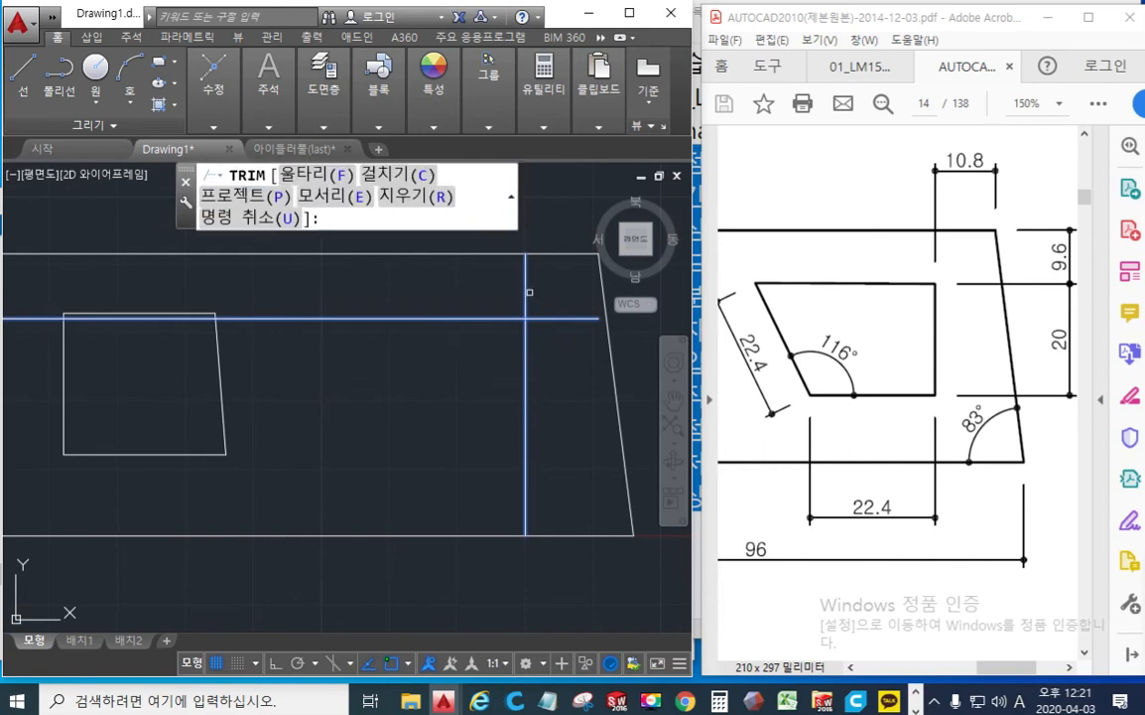
{"action": "left_click", "coordinate": [527, 293]}
{"action": "left_click", "coordinate": [557, 318]}
{"action": "key", "text": "Escape"}
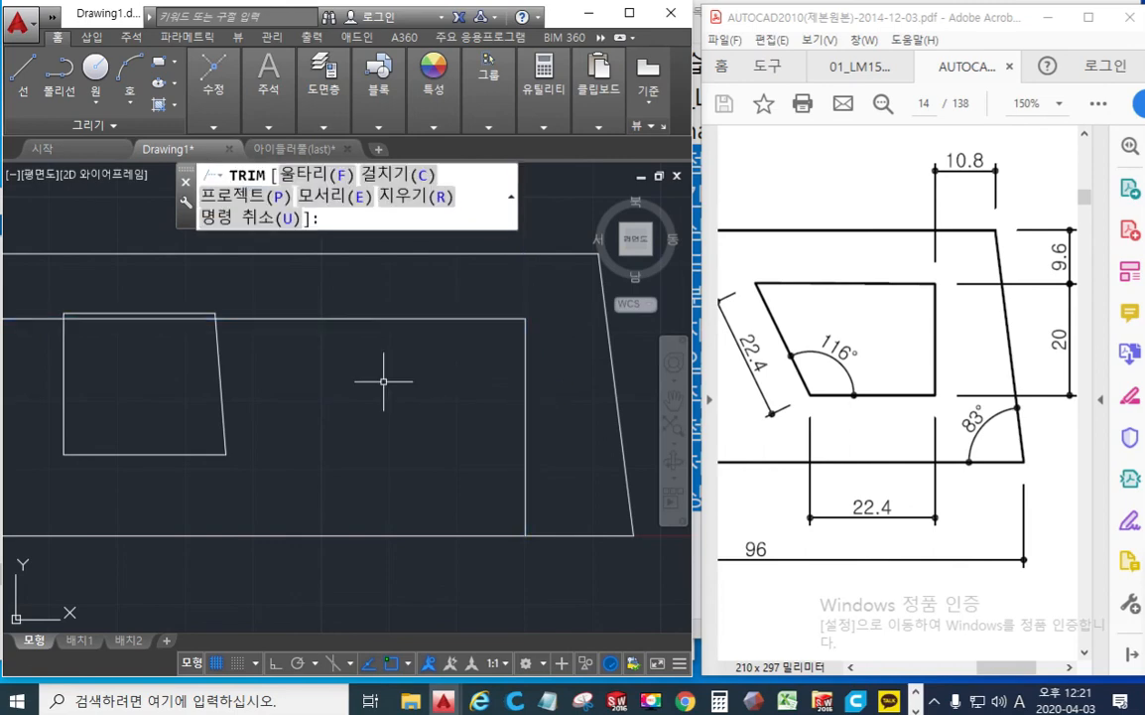
Step: Sketch a white downward arrow and horizontal line below the inner upper line, draw yellow waves over the ends past their corner, and clear the marks
{"action": "middle_click_drag", "start_coordinate": [426, 379], "coordinate": [460, 383]}
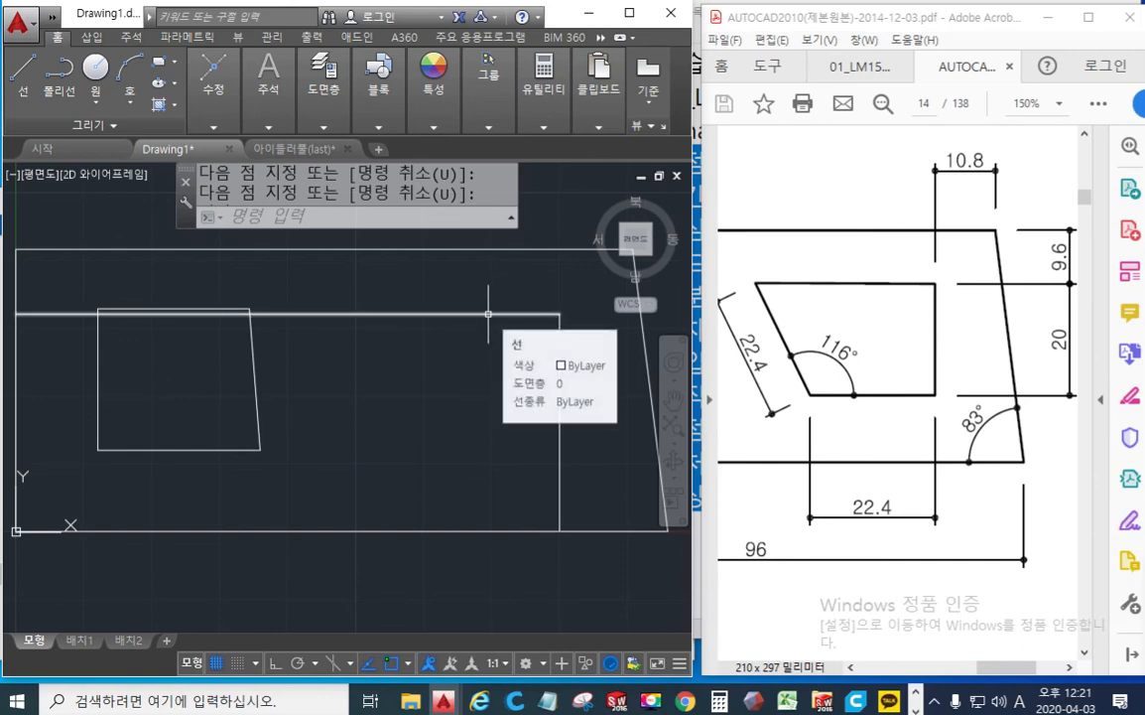
{"action": "key", "text": "ctrl+F1"}
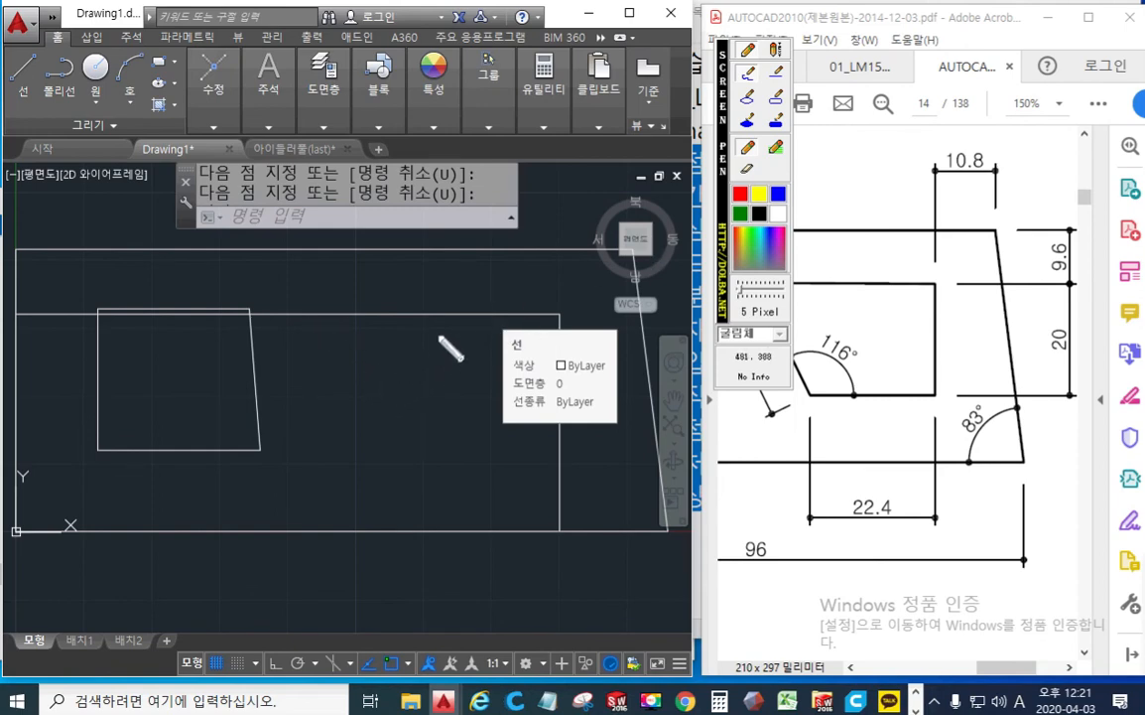
{"action": "mouse_move", "coordinate": [447, 321]}
{"action": "left_mouse_down"}
{"action": "mouse_move", "coordinate": [447, 395]}
{"action": "mouse_move", "coordinate": [463, 382]}
{"action": "left_mouse_up"}
{"action": "left_click_drag", "start_coordinate": [295, 418], "coordinate": [641, 433]}
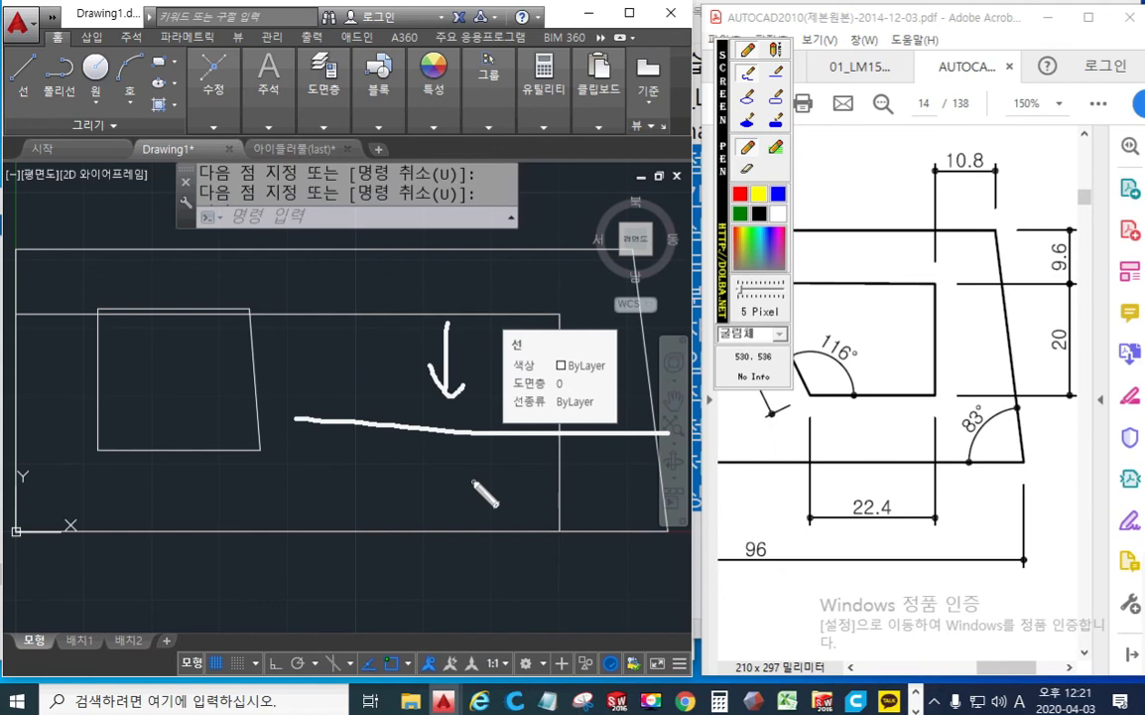
{"action": "left_click", "coordinate": [760, 194]}
{"action": "mouse_move", "coordinate": [575, 452]}
{"action": "left_mouse_down"}
{"action": "mouse_move", "coordinate": [655, 430]}
{"action": "mouse_move", "coordinate": [543, 468]}
{"action": "mouse_move", "coordinate": [553, 518]}
{"action": "left_mouse_up"}
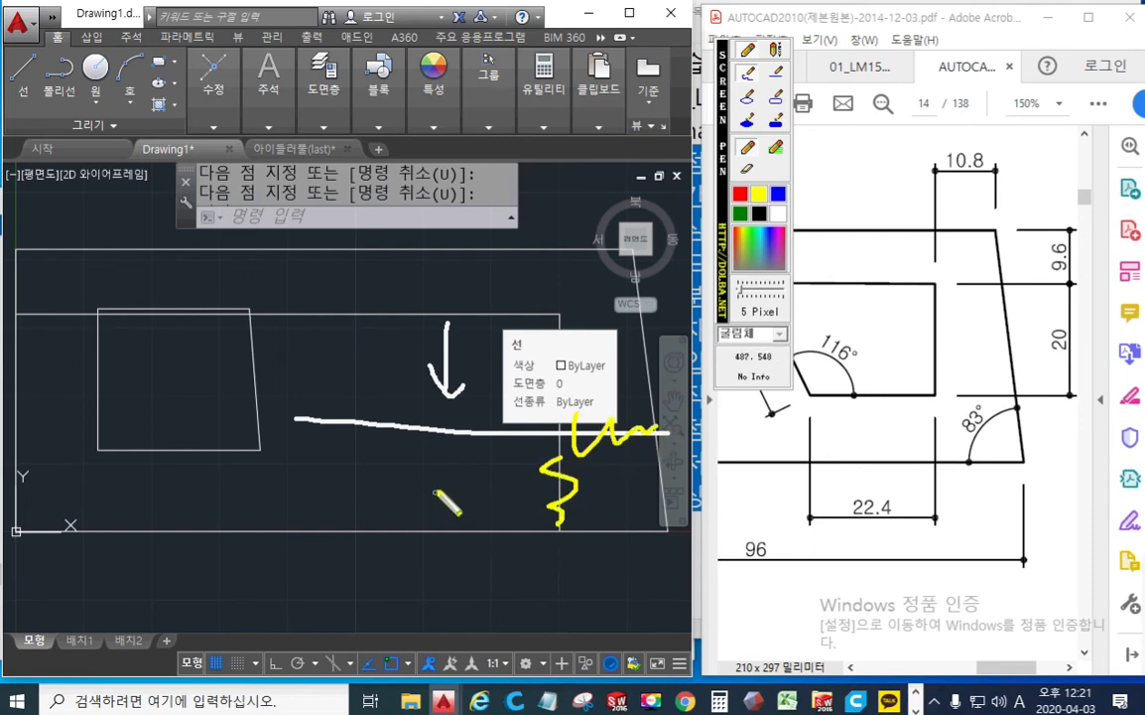
{"action": "key", "text": "Escape"}
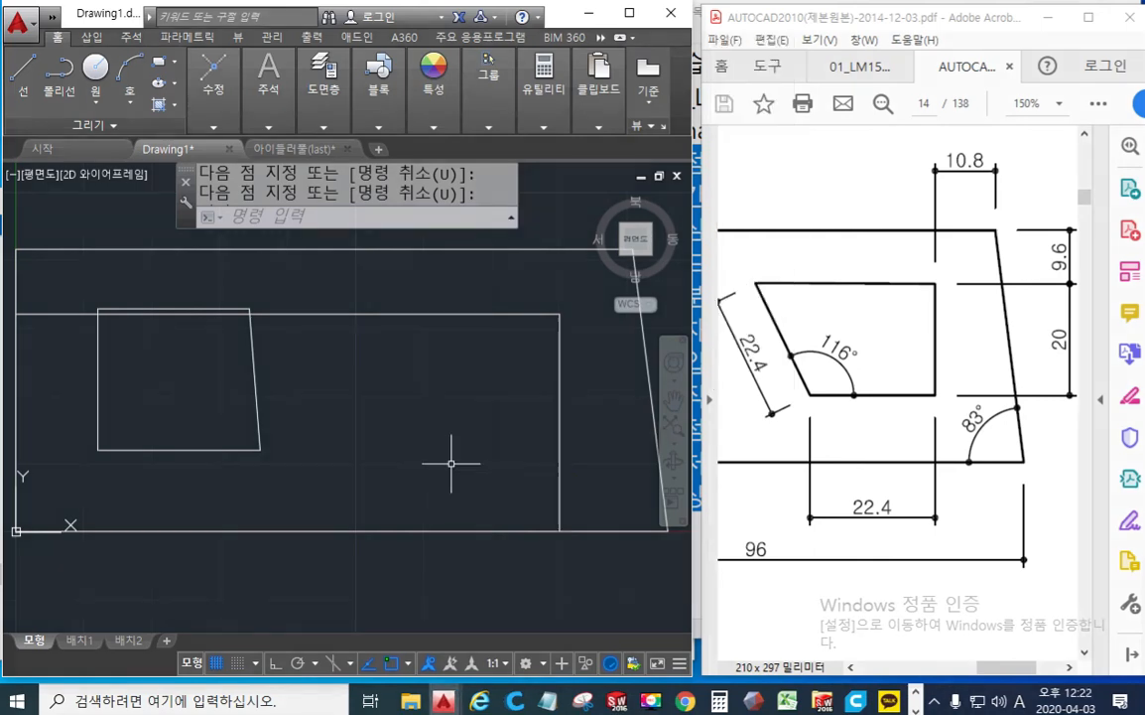
Step: Offset the inner upper horizontal line 20 downward
{"action": "middle_click_drag", "start_coordinate": [447, 446], "coordinate": [453, 440]}
{"action": "type", "text": "o"}
{"action": "key", "text": "space"}
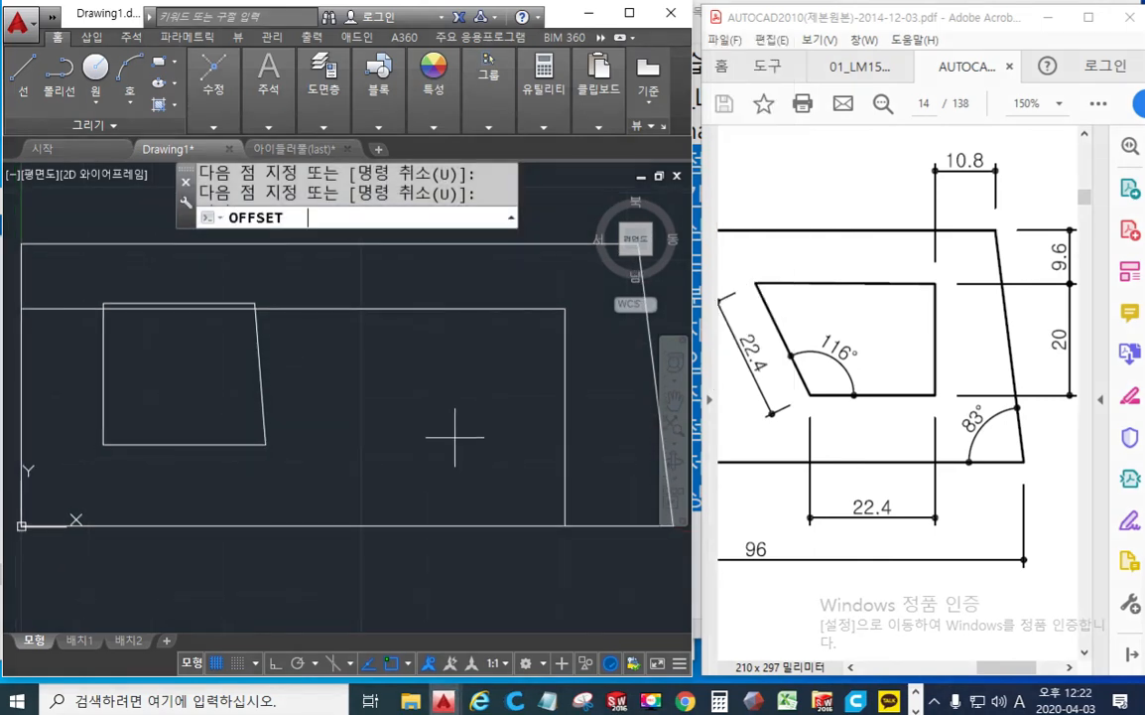
{"action": "type", "text": "20"}
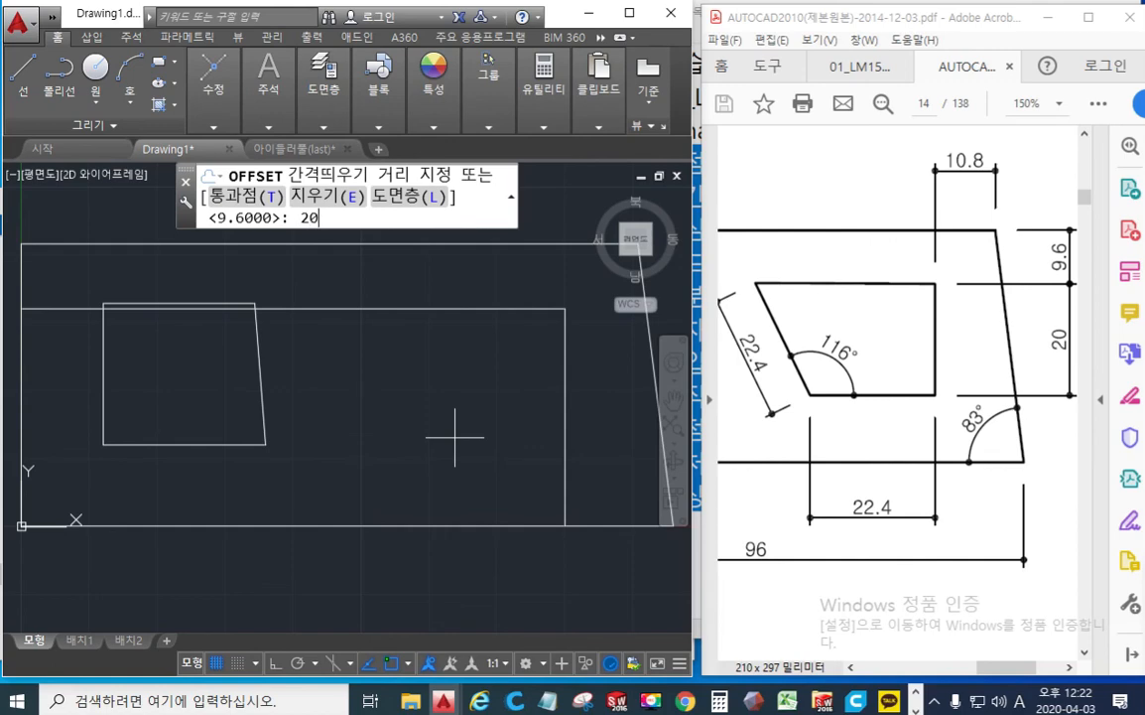
{"action": "key", "text": "Return"}
{"action": "left_click", "coordinate": [482, 308]}
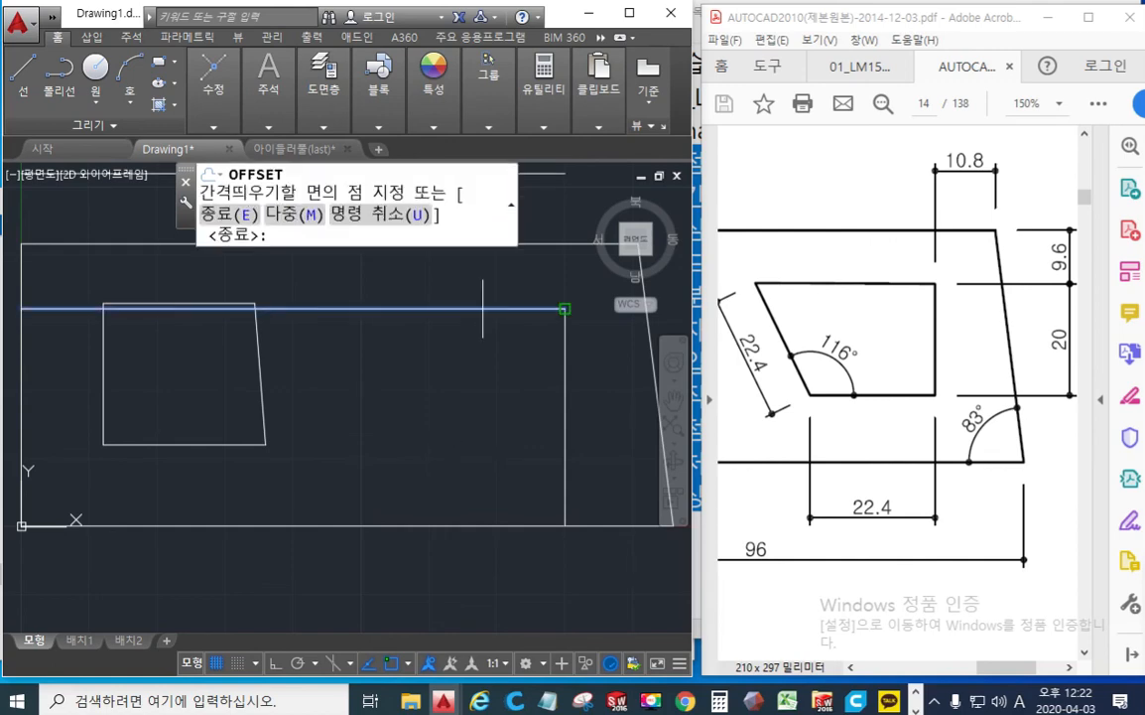
{"action": "left_click", "coordinate": [432, 483]}
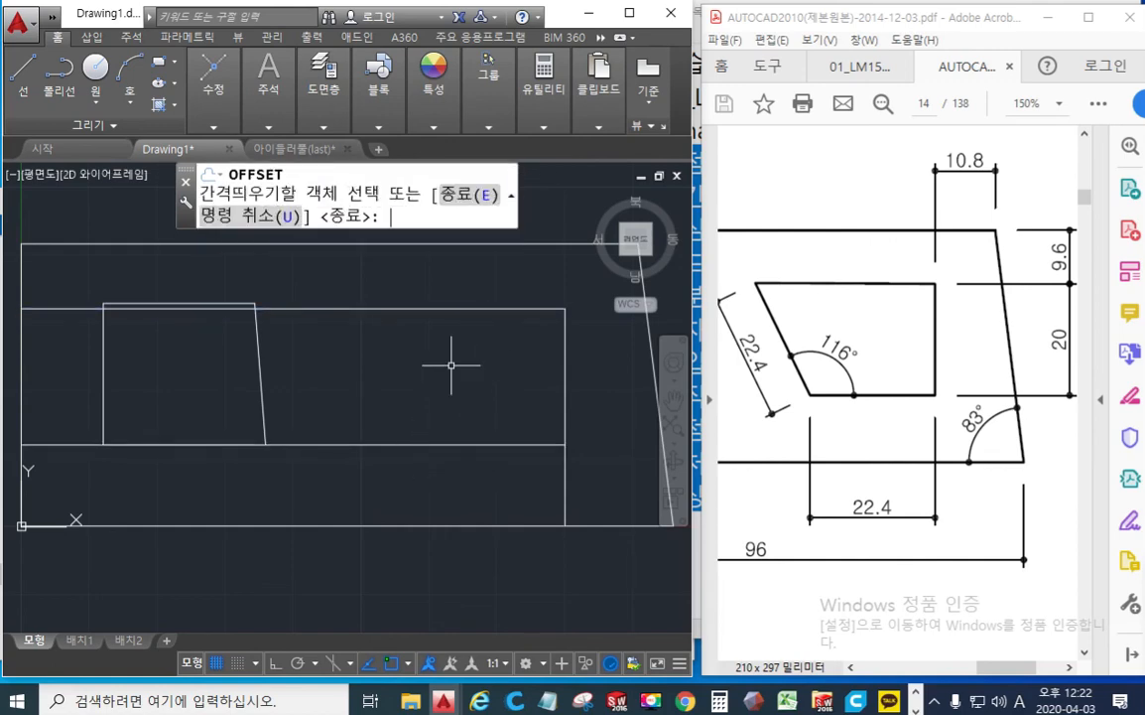
{"action": "key", "text": "Return"}
Step: Trim the inner vertical line below the new horizontal line, using that horizontal as the cutting edge
{"action": "type", "text": "tr"}
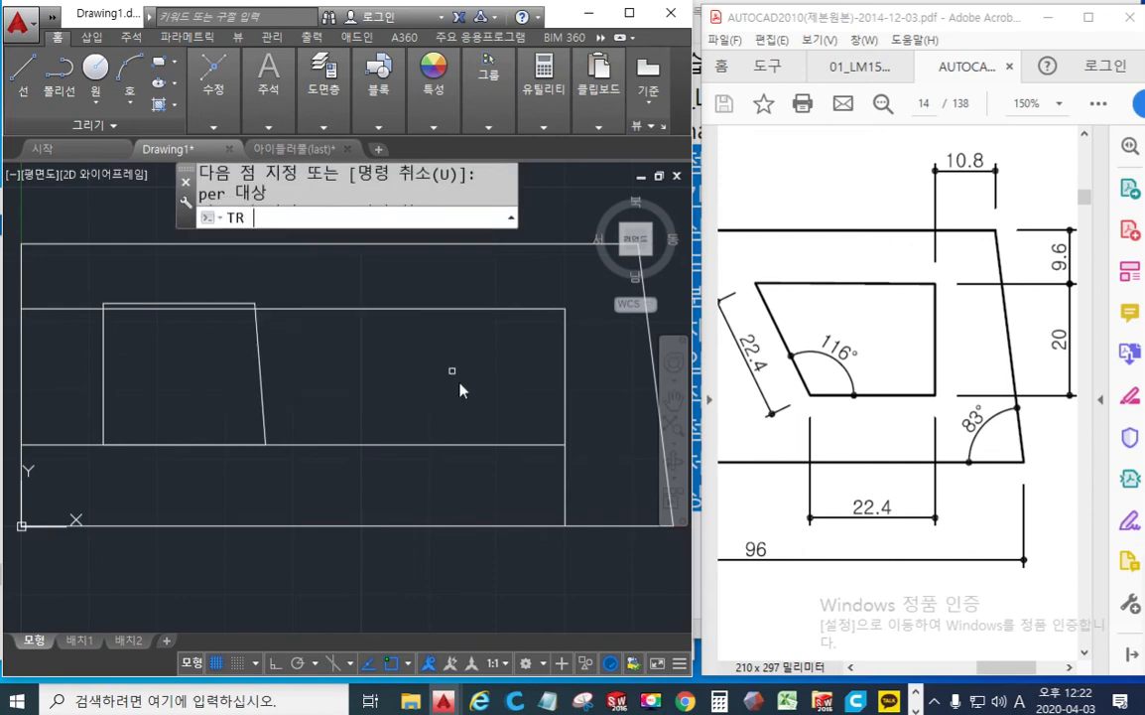
{"action": "key", "text": "Return"}
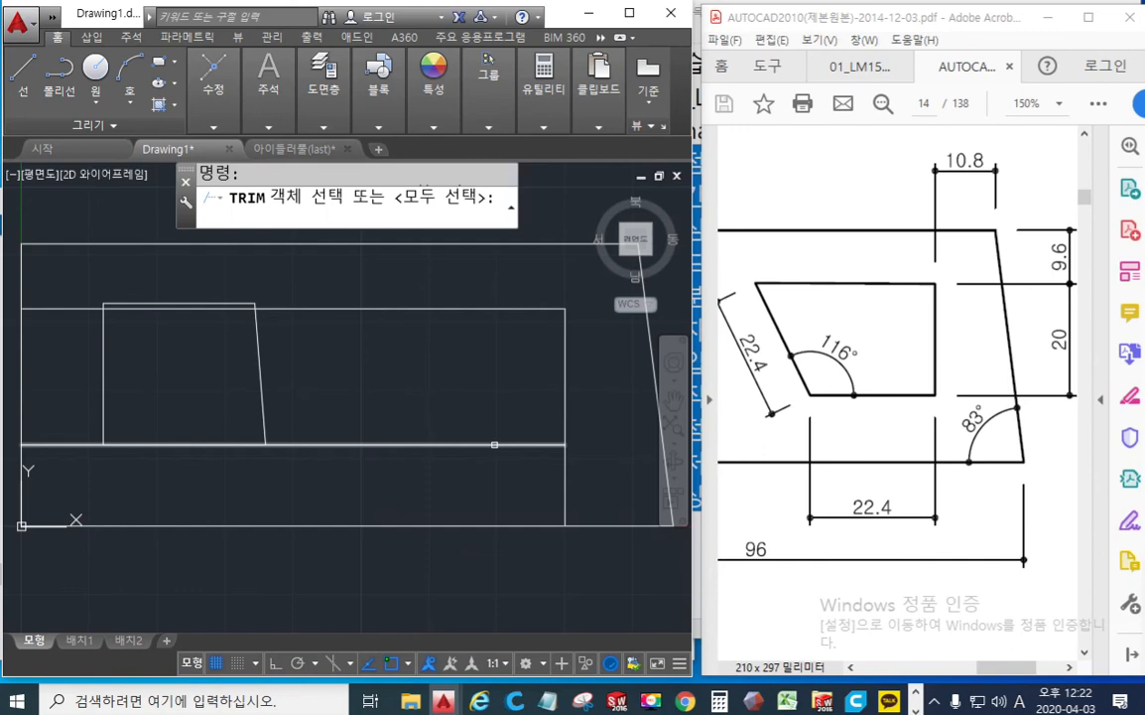
{"action": "left_click", "coordinate": [494, 444]}
{"action": "key", "text": "Return"}
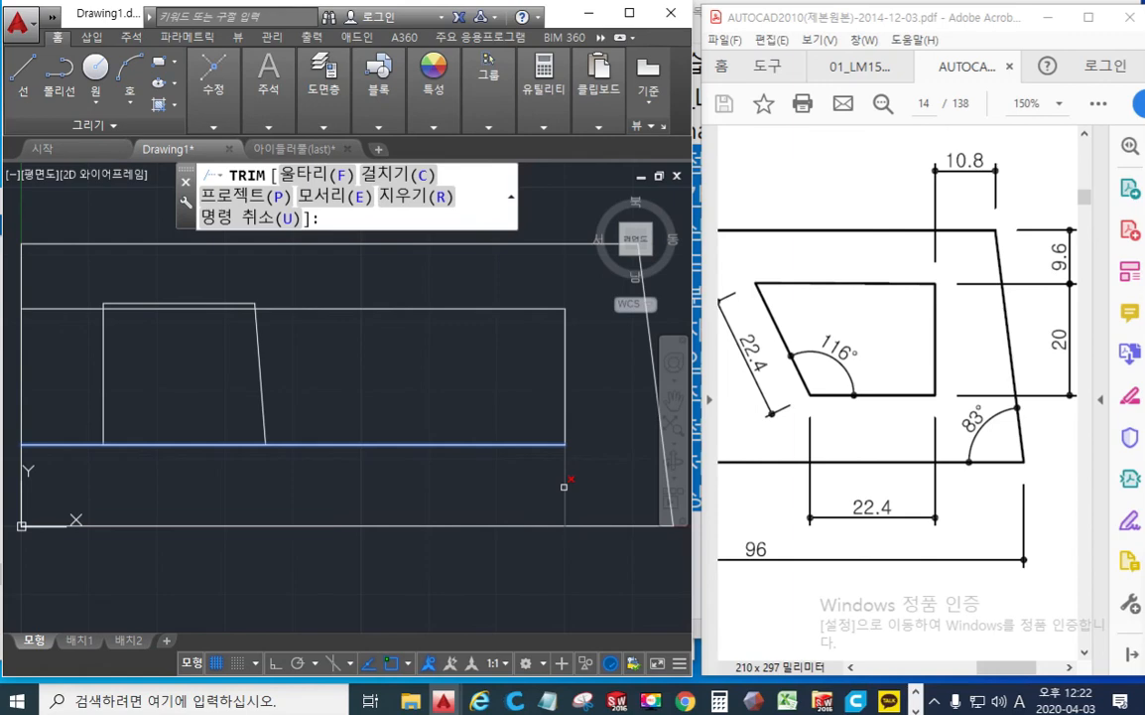
{"action": "key", "text": "Escape"}
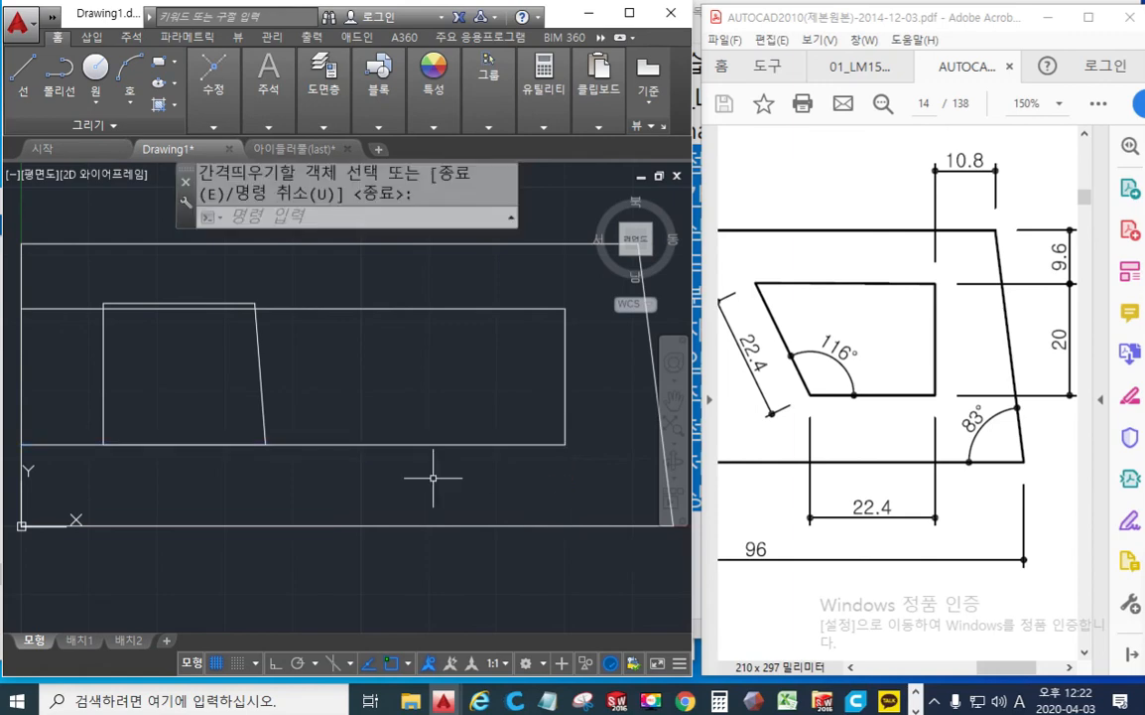
Step: Trace the inner right vertical in yellow, sketch a white line with a leftward arrow and "22.4", zigzag over the lower line's left part, and clear the marks
{"action": "scroll", "coordinate": [471, 405], "scroll_direction": "up", "scroll_amount": 3}
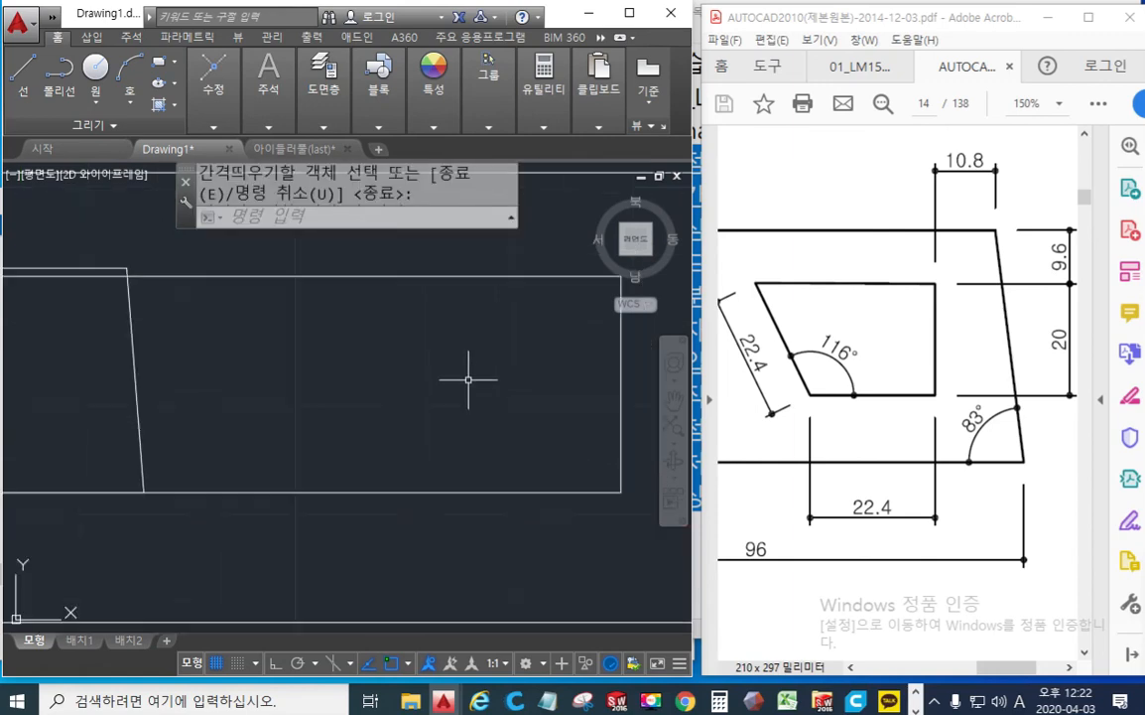
{"action": "middle_click_drag", "start_coordinate": [426, 347], "coordinate": [456, 378]}
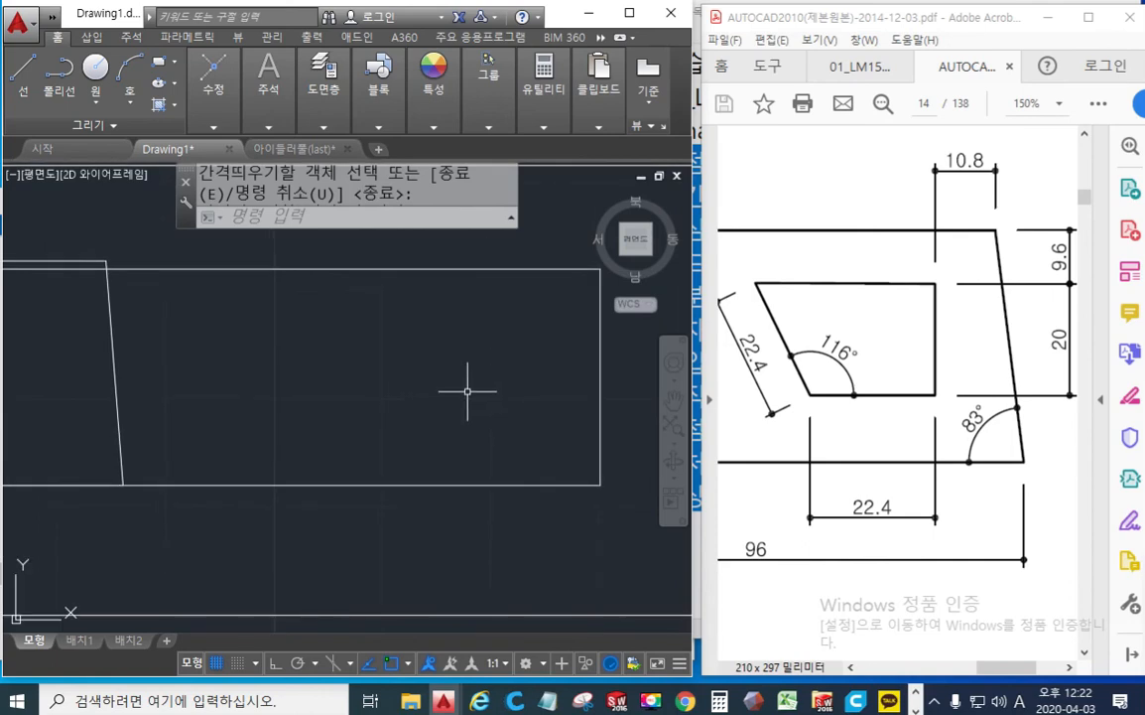
{"action": "key", "text": "F12"}
{"action": "left_click_drag", "start_coordinate": [723, 200], "coordinate": [601, 175]}
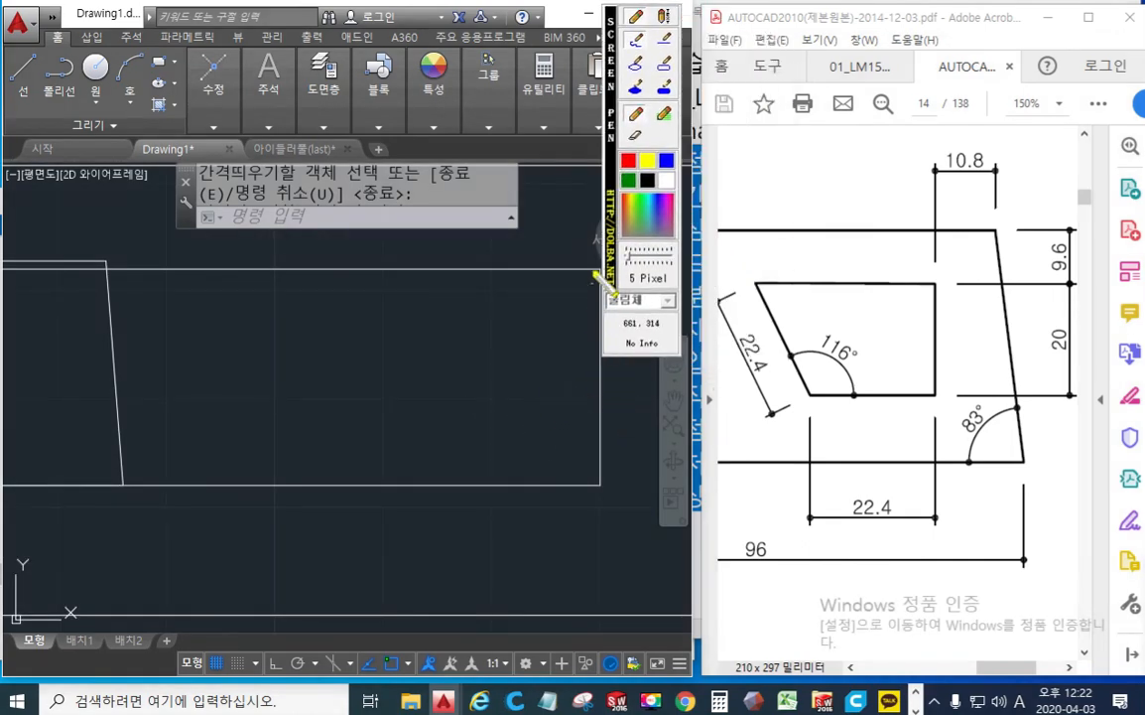
{"action": "left_click_drag", "start_coordinate": [596, 265], "coordinate": [591, 494]}
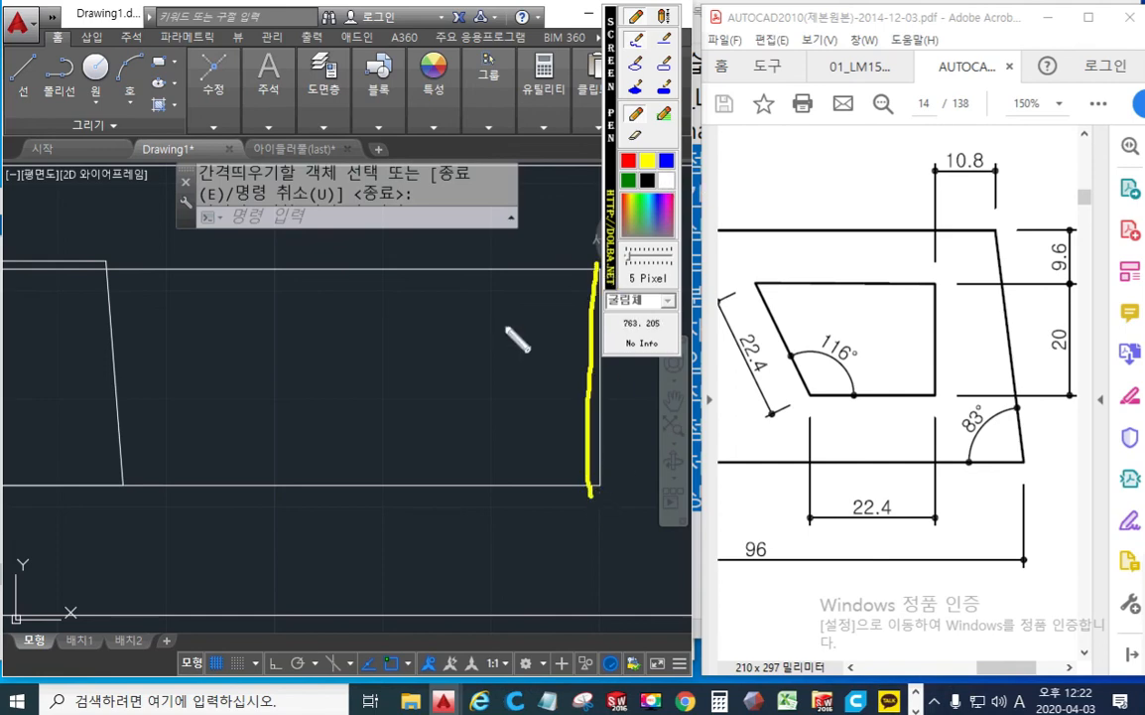
{"action": "left_click_drag", "start_coordinate": [401, 277], "coordinate": [407, 488]}
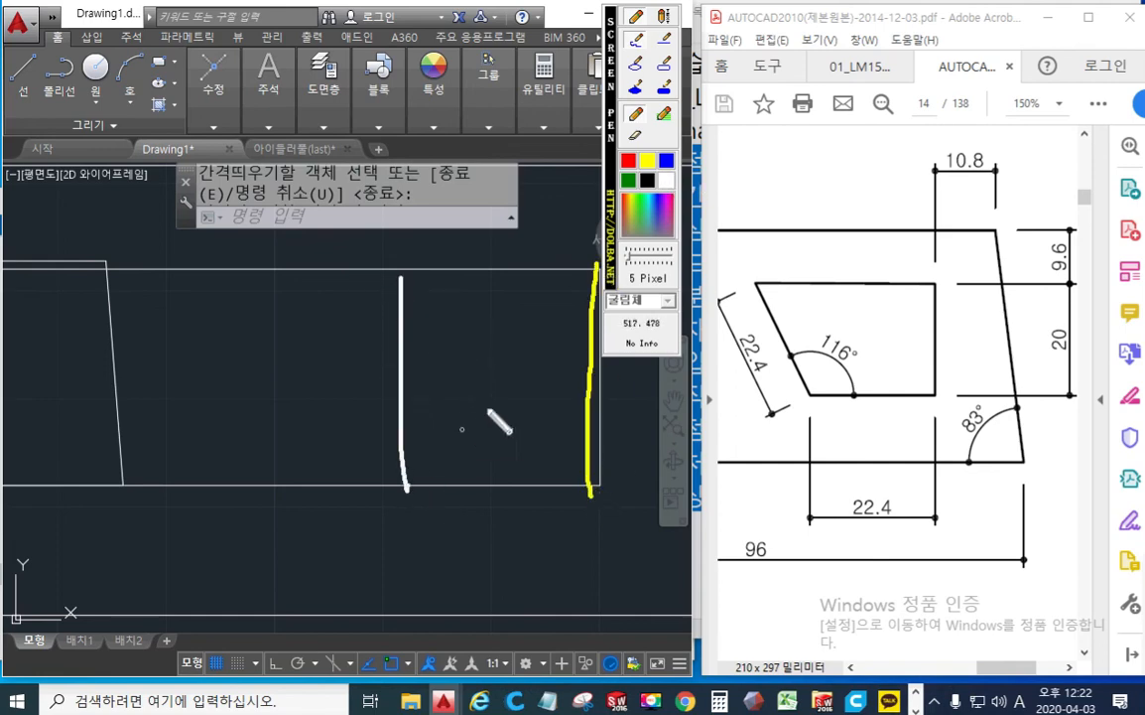
{"action": "mouse_move", "coordinate": [536, 400]}
{"action": "left_mouse_down"}
{"action": "mouse_move", "coordinate": [452, 375]}
{"action": "mouse_move", "coordinate": [454, 407]}
{"action": "left_mouse_up"}
{"action": "left_click_drag", "start_coordinate": [459, 324], "coordinate": [479, 352]}
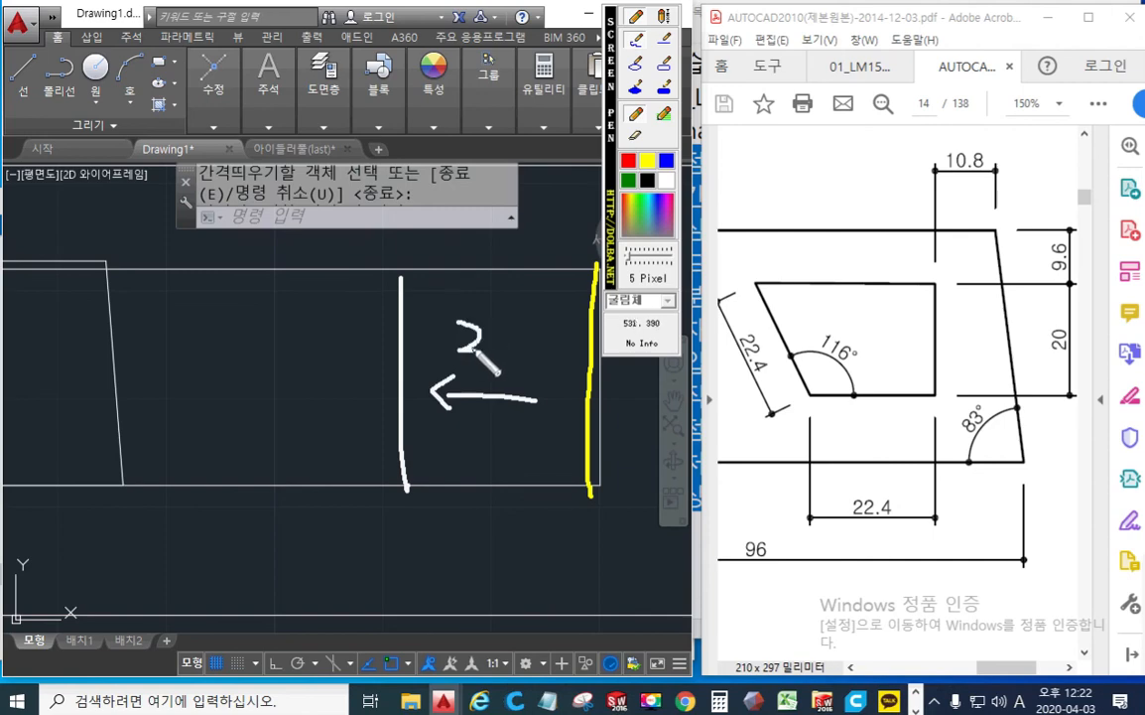
{"action": "left_click", "coordinate": [493, 346]}
{"action": "left_click_drag", "start_coordinate": [423, 325], "coordinate": [436, 350]}
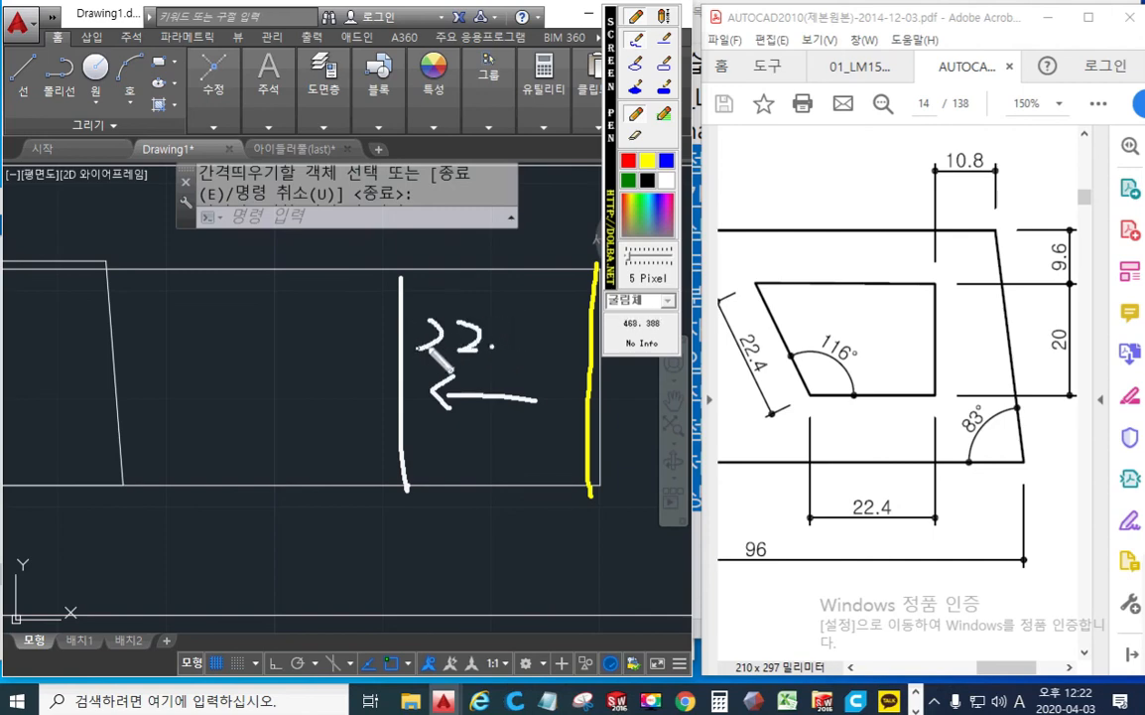
{"action": "mouse_move", "coordinate": [527, 315]}
{"action": "left_mouse_down"}
{"action": "mouse_move", "coordinate": [520, 331]}
{"action": "mouse_move", "coordinate": [544, 342]}
{"action": "mouse_move", "coordinate": [535, 351]}
{"action": "left_mouse_up"}
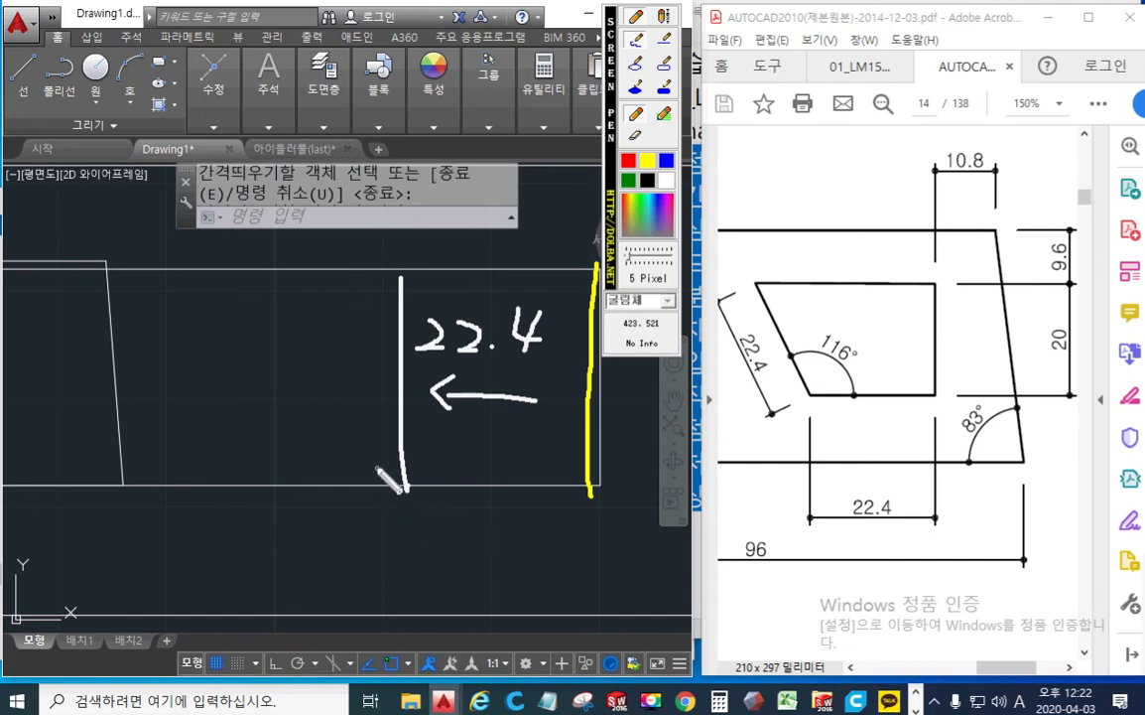
{"action": "mouse_move", "coordinate": [378, 465]}
{"action": "left_mouse_down"}
{"action": "mouse_move", "coordinate": [373, 499]}
{"action": "mouse_move", "coordinate": [243, 488]}
{"action": "mouse_move", "coordinate": [173, 503]}
{"action": "mouse_move", "coordinate": [124, 489]}
{"action": "mouse_move", "coordinate": [15, 524]}
{"action": "left_mouse_up"}
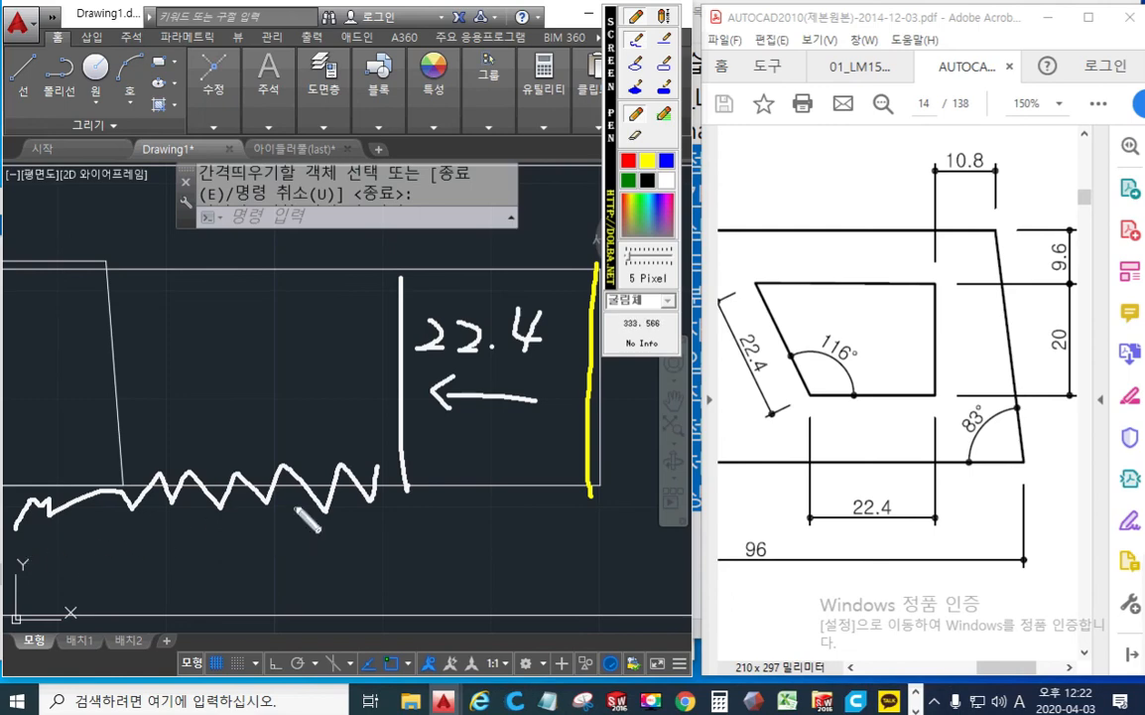
{"action": "key", "text": "Escape"}
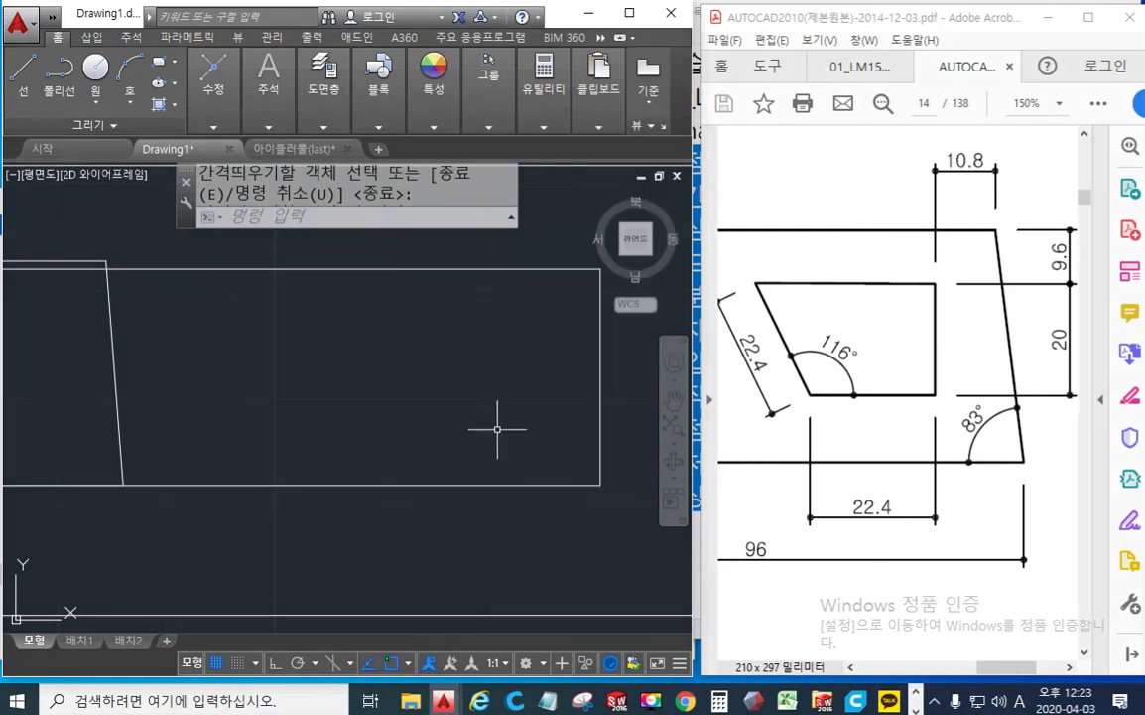
Step: Offset the inner right vertical line 22.4 to the left
{"action": "middle_click_drag", "start_coordinate": [498, 429], "coordinate": [501, 425]}
{"action": "type", "text": "o"}
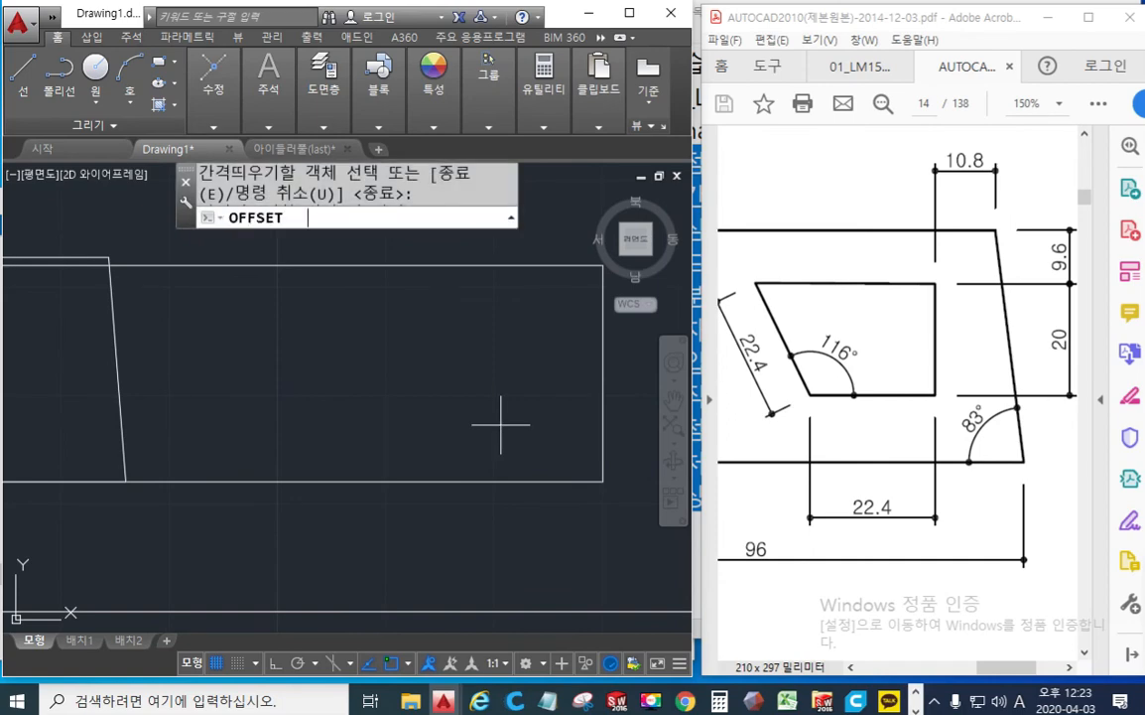
{"action": "key", "text": "Return"}
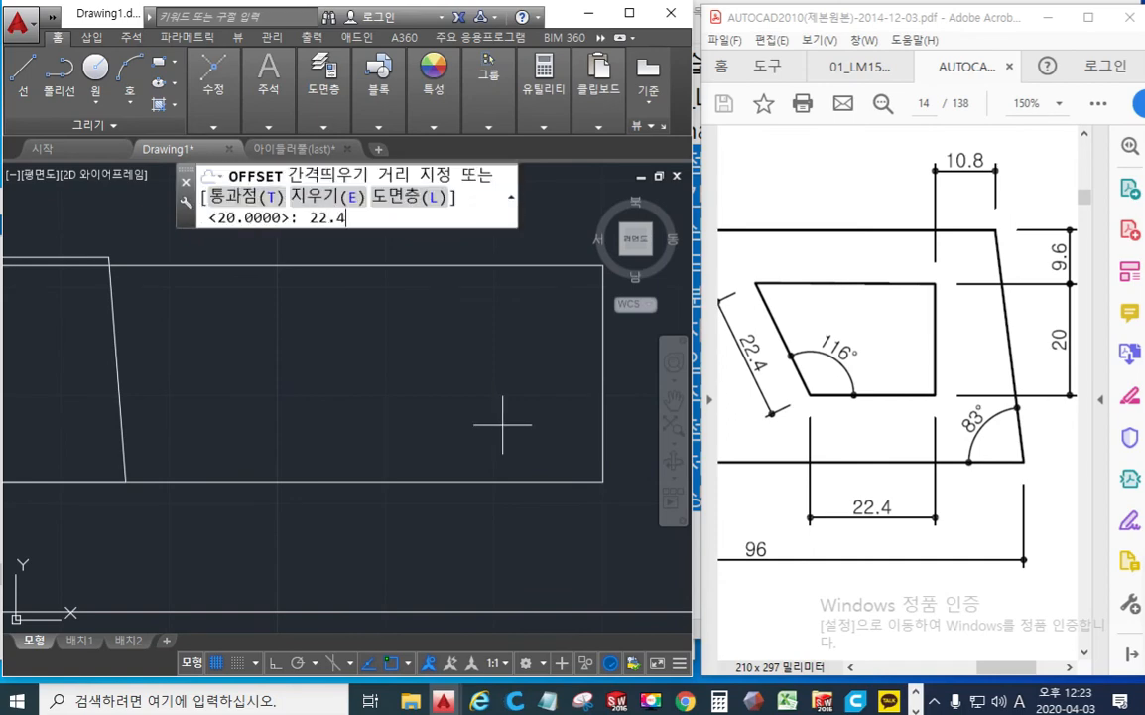
{"action": "key", "text": "Return"}
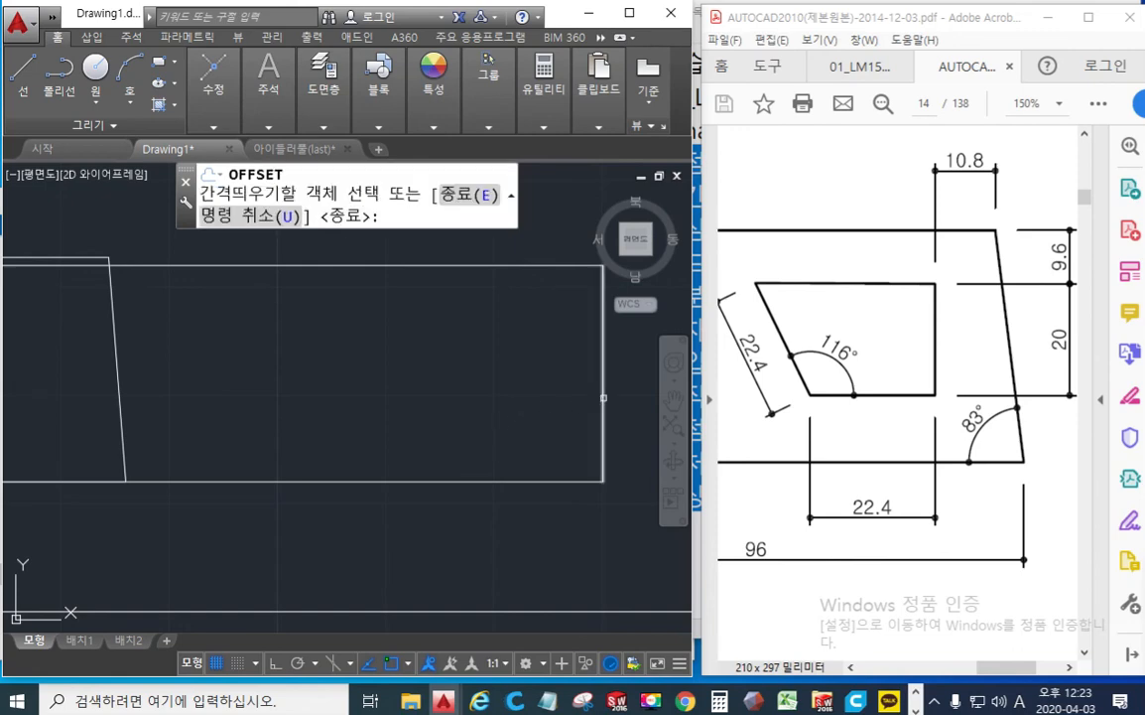
{"action": "left_click", "coordinate": [600, 399]}
{"action": "left_click", "coordinate": [288, 402]}
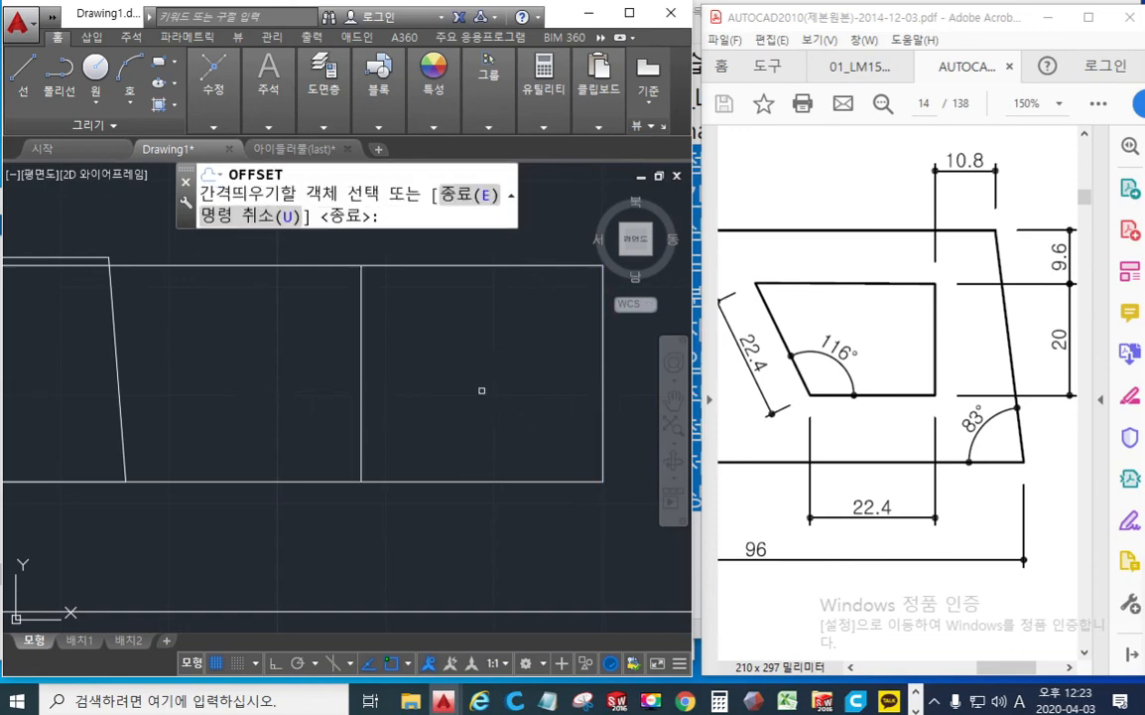
{"action": "key", "text": "Return"}
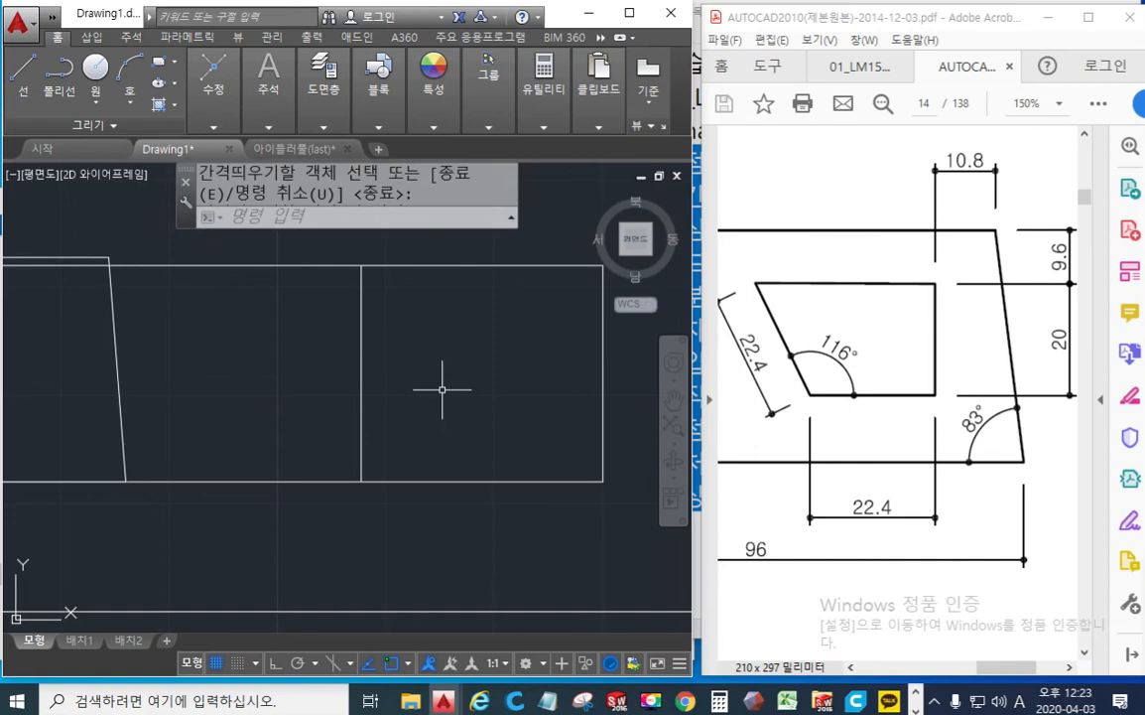
Step: Trim the lower horizontal line to the left of the new vertical, using that vertical as the cutting edge
{"action": "type", "text": "tr"}
{"action": "key", "text": "Return"}
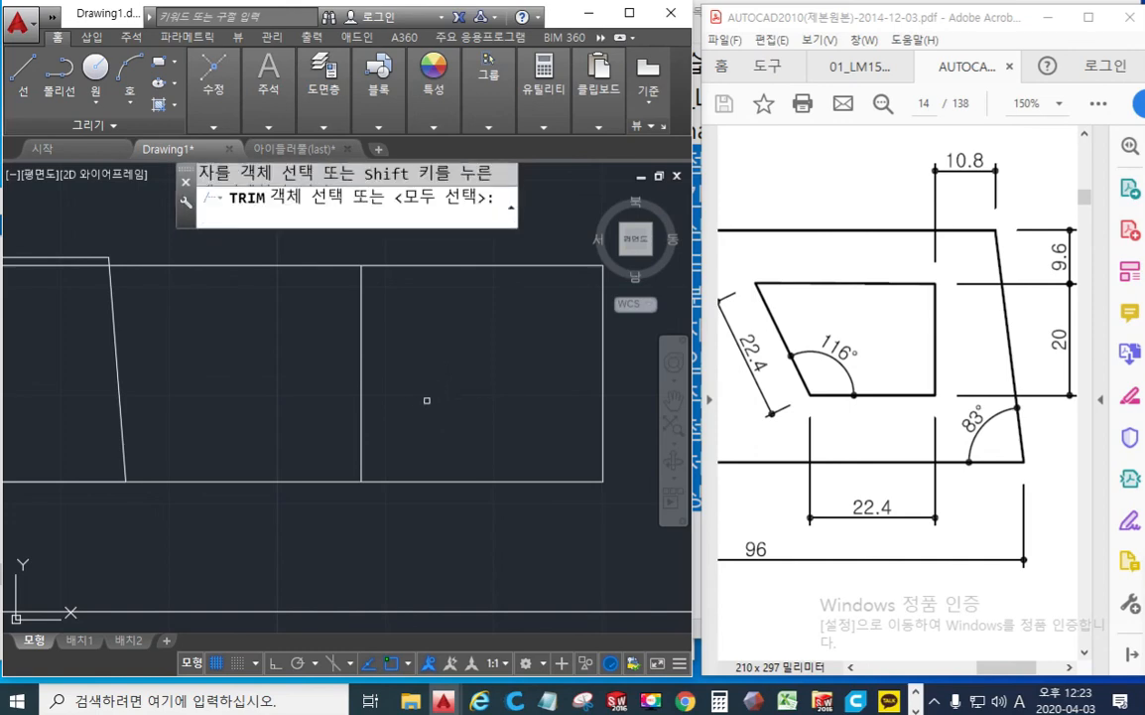
{"action": "left_click", "coordinate": [363, 403]}
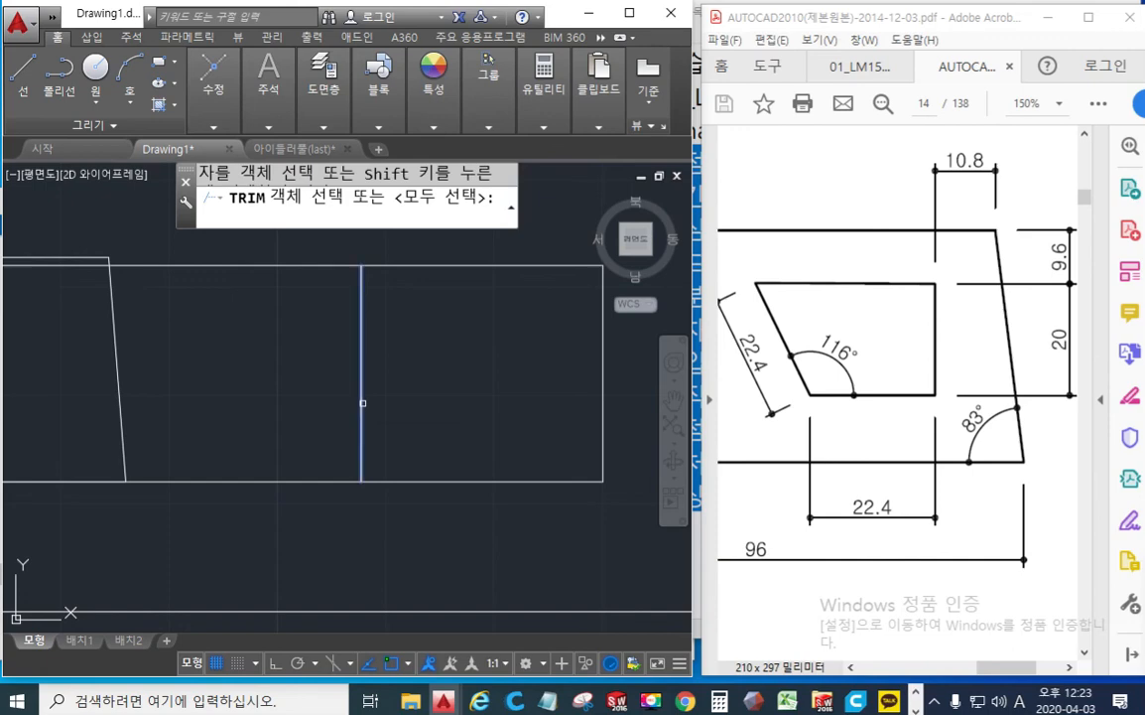
{"action": "key", "text": "Return"}
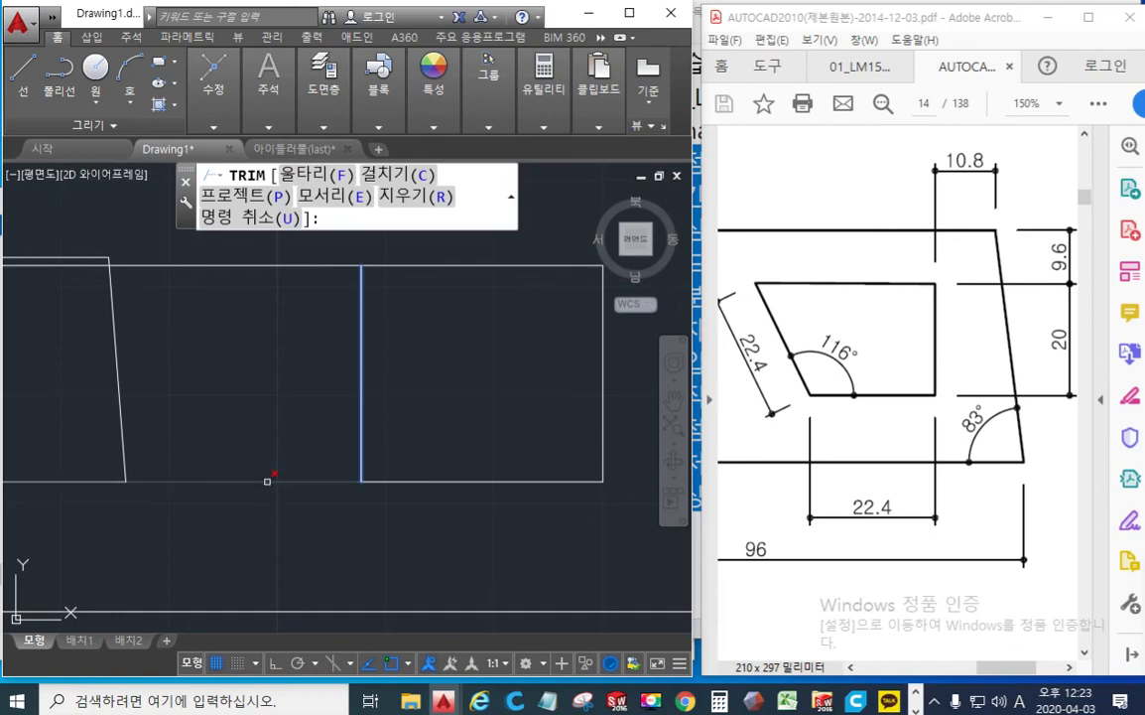
{"action": "left_click", "coordinate": [267, 481]}
{"action": "key", "text": "Return"}
{"action": "middle_click_drag", "start_coordinate": [331, 391], "coordinate": [424, 404]}
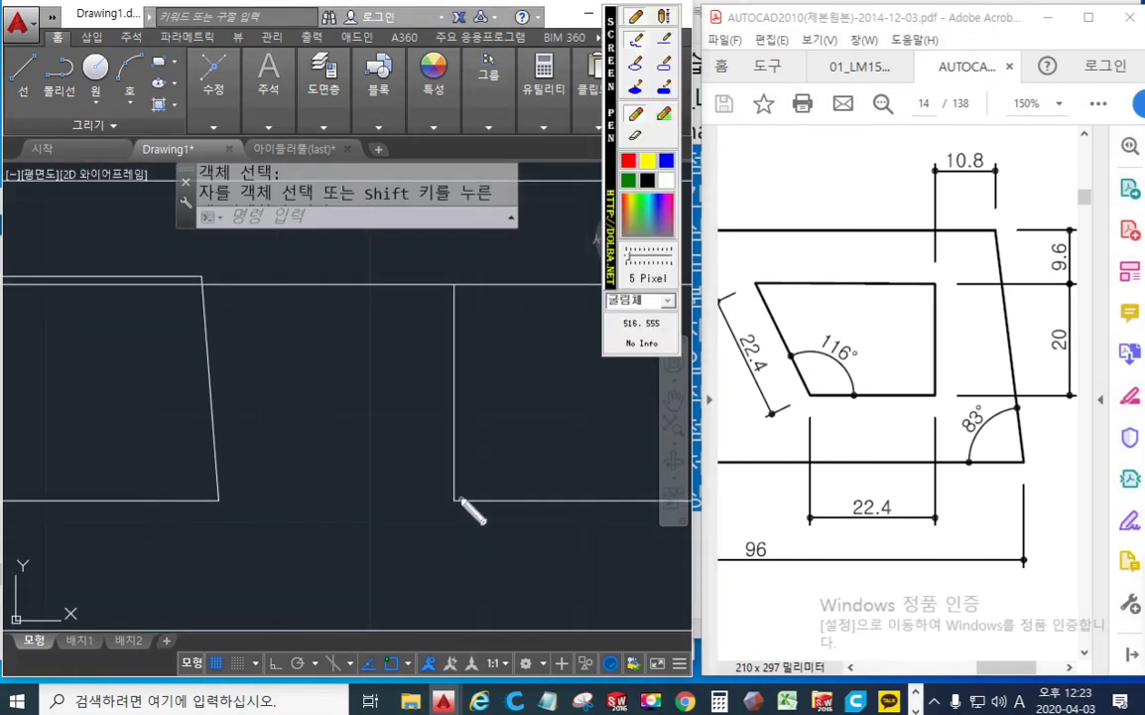
{"action": "left_click_drag", "start_coordinate": [455, 497], "coordinate": [456, 503]}
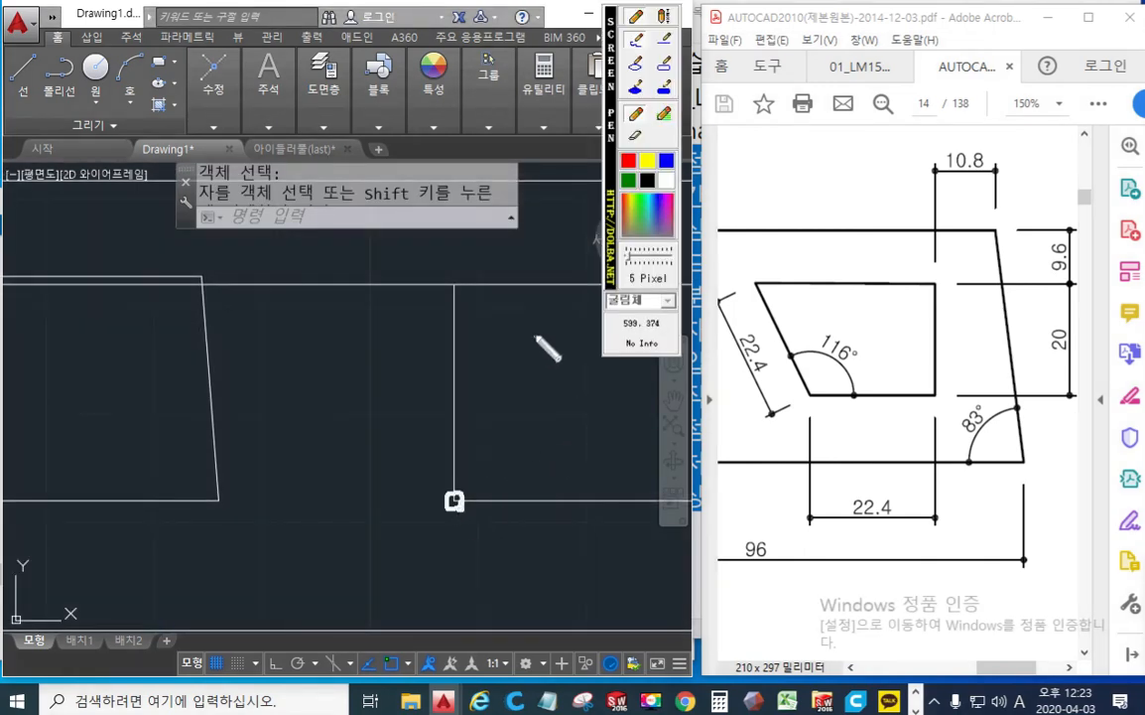
{"action": "mouse_move", "coordinate": [533, 335]}
{"action": "left_mouse_down"}
{"action": "mouse_move", "coordinate": [561, 379]}
{"action": "mouse_move", "coordinate": [588, 376]}
{"action": "mouse_move", "coordinate": [478, 490]}
{"action": "mouse_move", "coordinate": [497, 504]}
{"action": "left_mouse_up"}
{"action": "mouse_move", "coordinate": [300, 247]}
{"action": "left_mouse_down"}
{"action": "mouse_move", "coordinate": [288, 268]}
{"action": "mouse_move", "coordinate": [316, 260]}
{"action": "left_mouse_up"}
{"action": "left_click", "coordinate": [352, 254]}
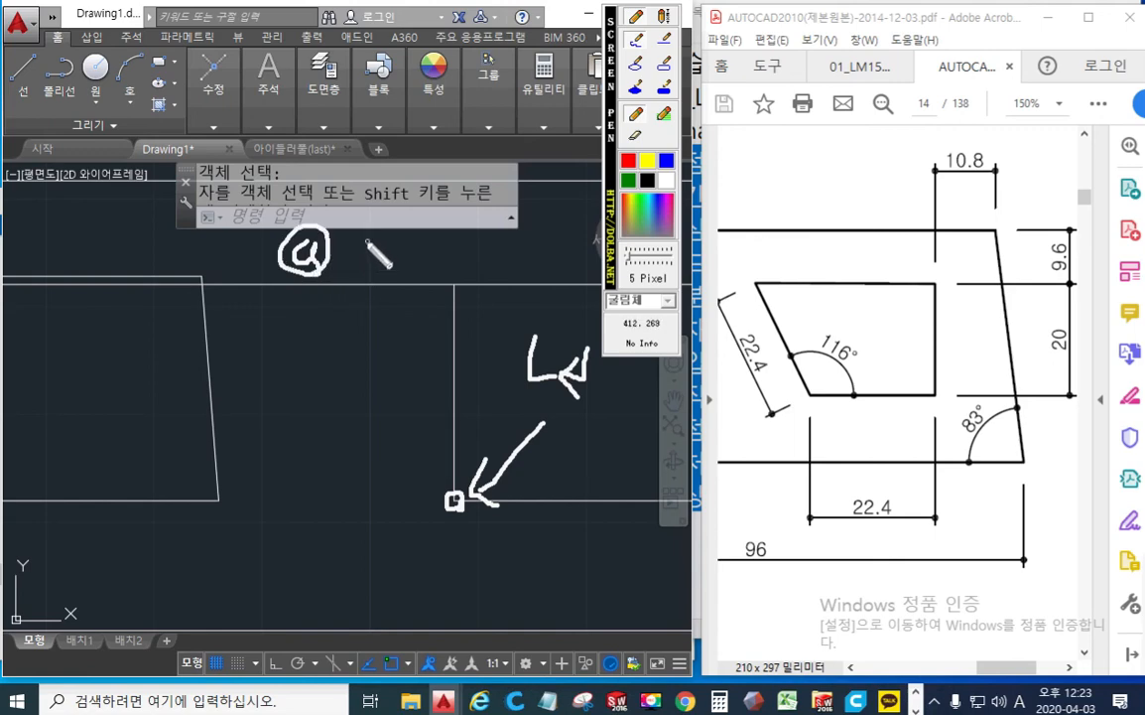
{"action": "mouse_move", "coordinate": [352, 248]}
{"action": "left_mouse_down"}
{"action": "mouse_move", "coordinate": [370, 266]}
{"action": "mouse_move", "coordinate": [389, 242]}
{"action": "mouse_move", "coordinate": [390, 264]}
{"action": "mouse_move", "coordinate": [425, 269]}
{"action": "mouse_move", "coordinate": [533, 260]}
{"action": "mouse_move", "coordinate": [526, 244]}
{"action": "left_mouse_up"}
{"action": "left_click", "coordinate": [398, 264]}
{"action": "left_click_drag", "start_coordinate": [454, 491], "coordinate": [377, 280]}
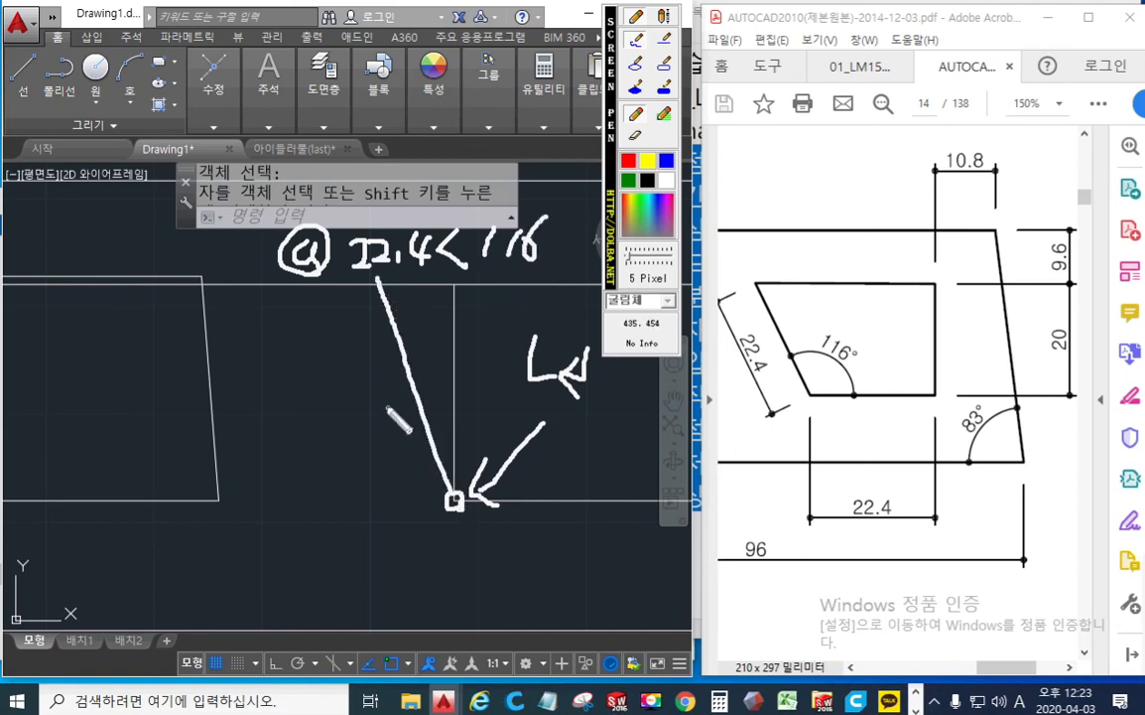
{"action": "key", "text": "Escape"}
{"action": "middle_click_drag", "start_coordinate": [396, 395], "coordinate": [356, 405]}
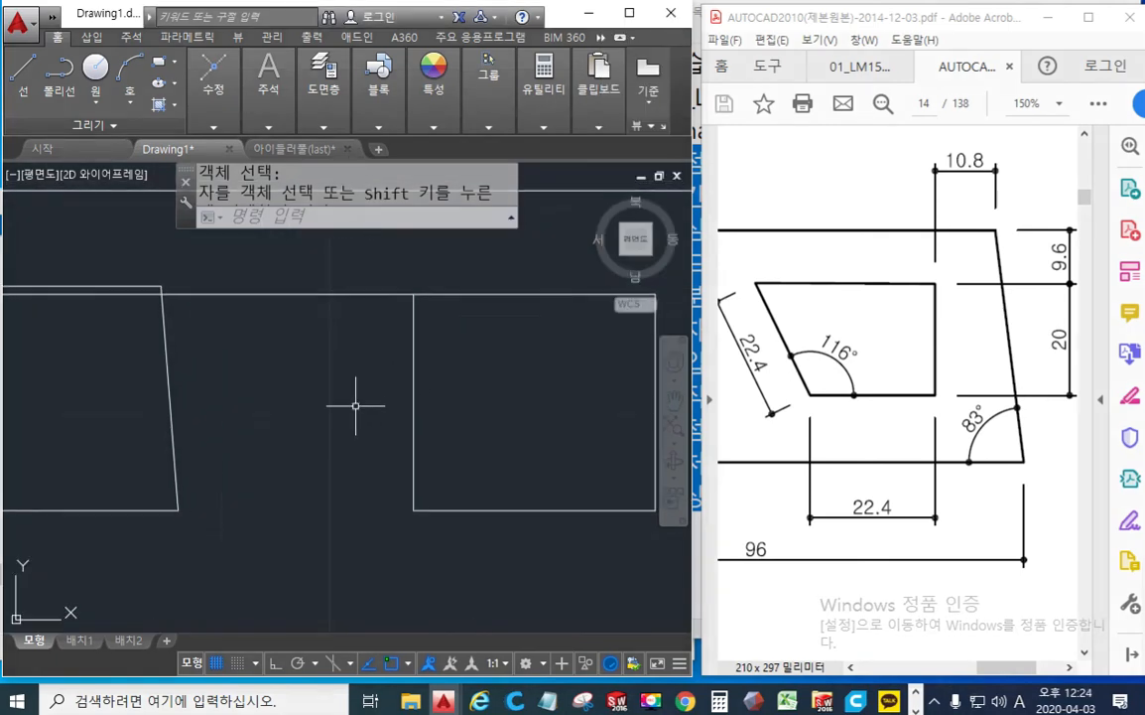
{"action": "type", "text": "l"}
{"action": "key", "text": "Return"}
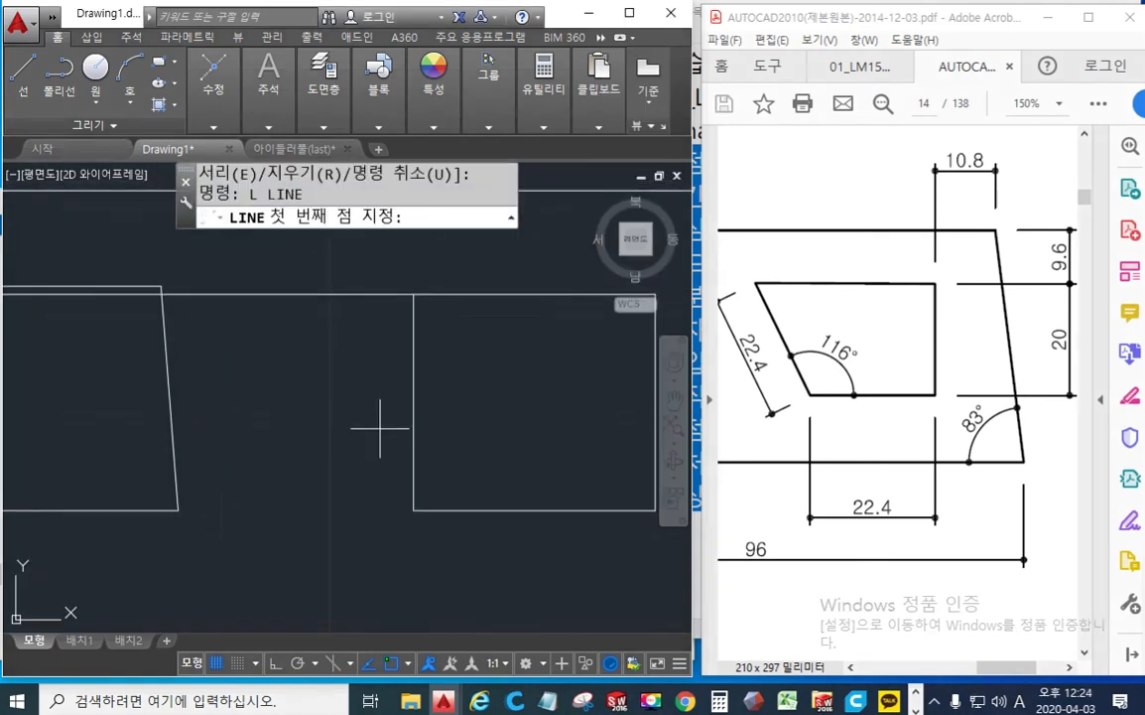
{"action": "left_click", "coordinate": [416, 486]}
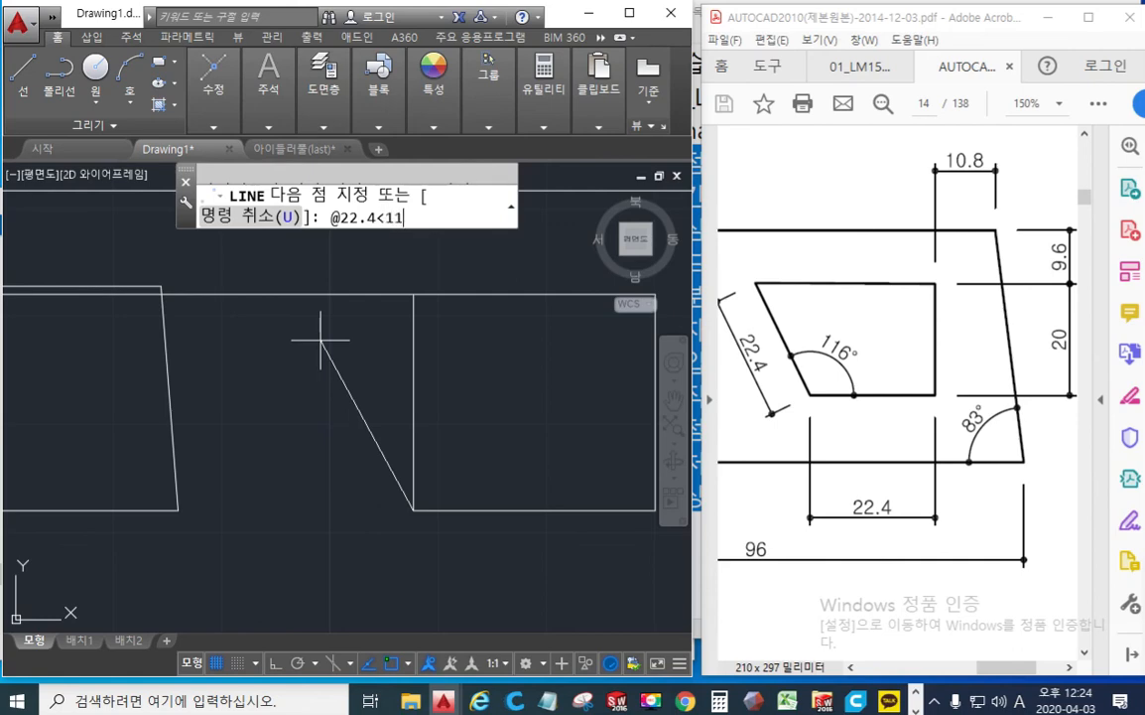
{"action": "key", "text": "Return"}
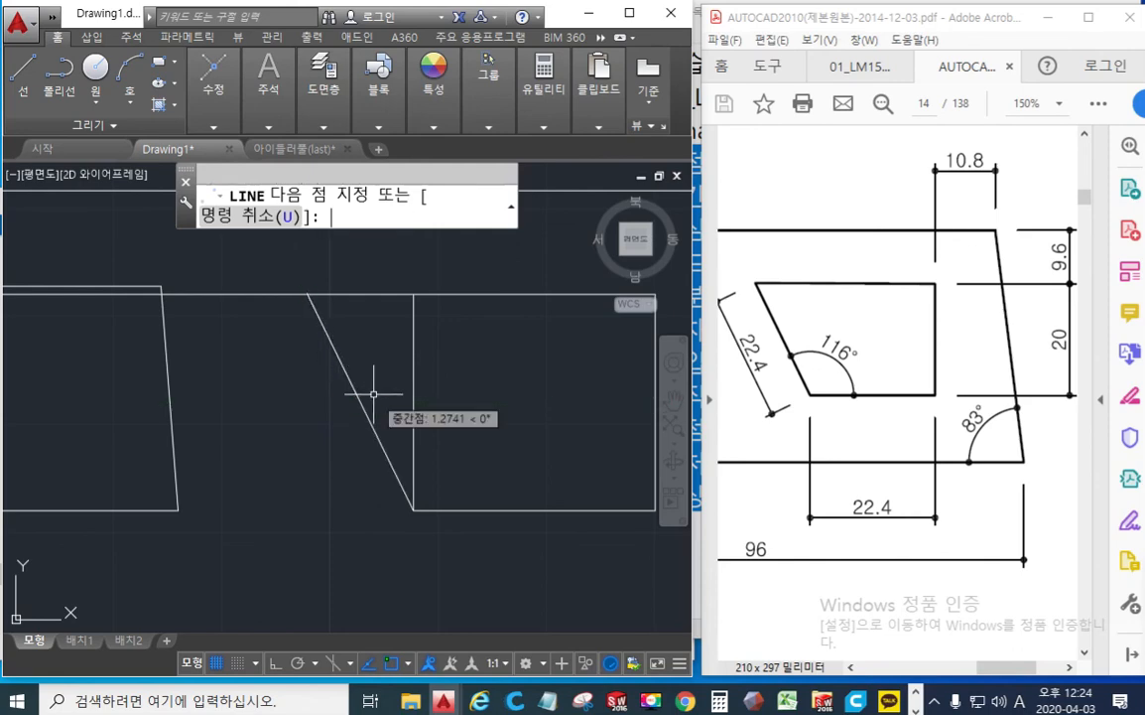
{"action": "key", "text": "Return"}
Step: Erase the offset vertical construction line beside the slanted edge
{"action": "type", "text": "o"}
{"action": "key", "text": "Return"}
{"action": "middle_click_drag", "start_coordinate": [426, 391], "coordinate": [455, 389]}
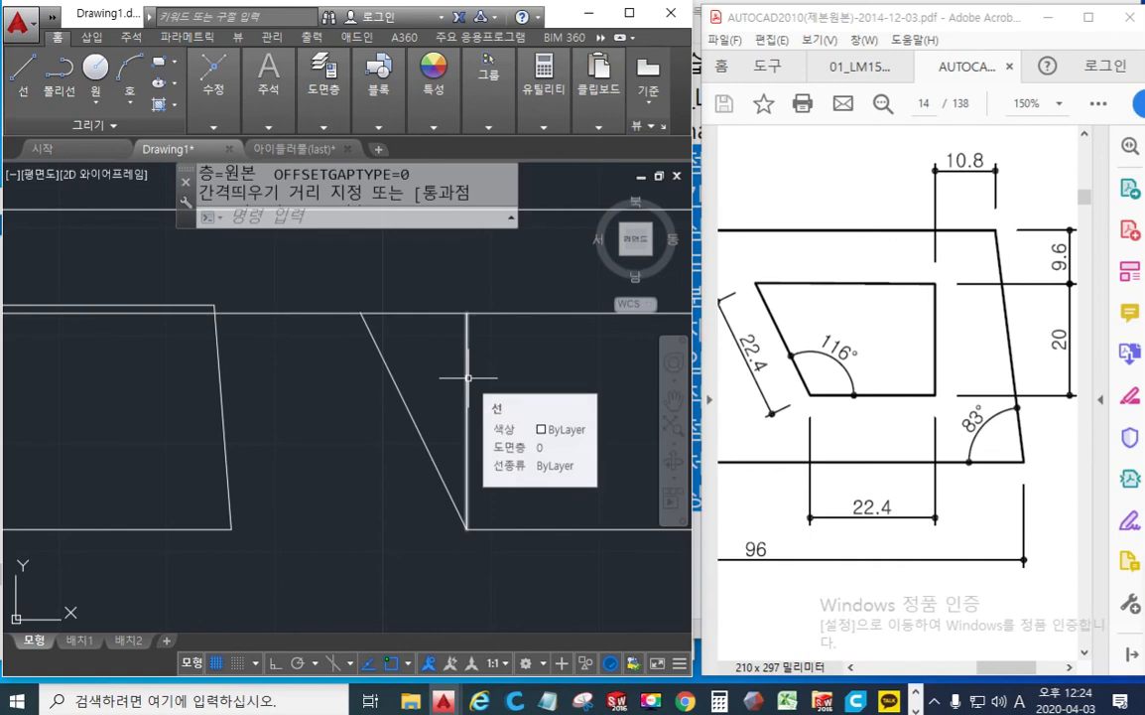
{"action": "key", "text": "Escape"}
{"action": "left_click", "coordinate": [467, 377]}
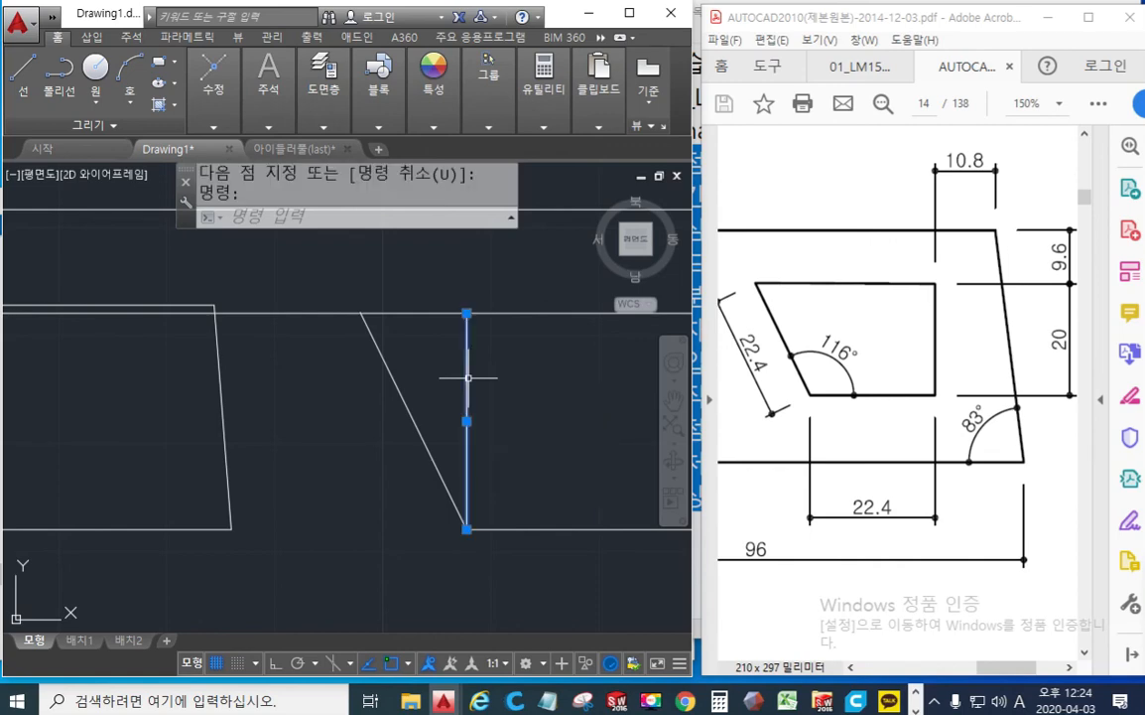
{"action": "key", "text": "Delete"}
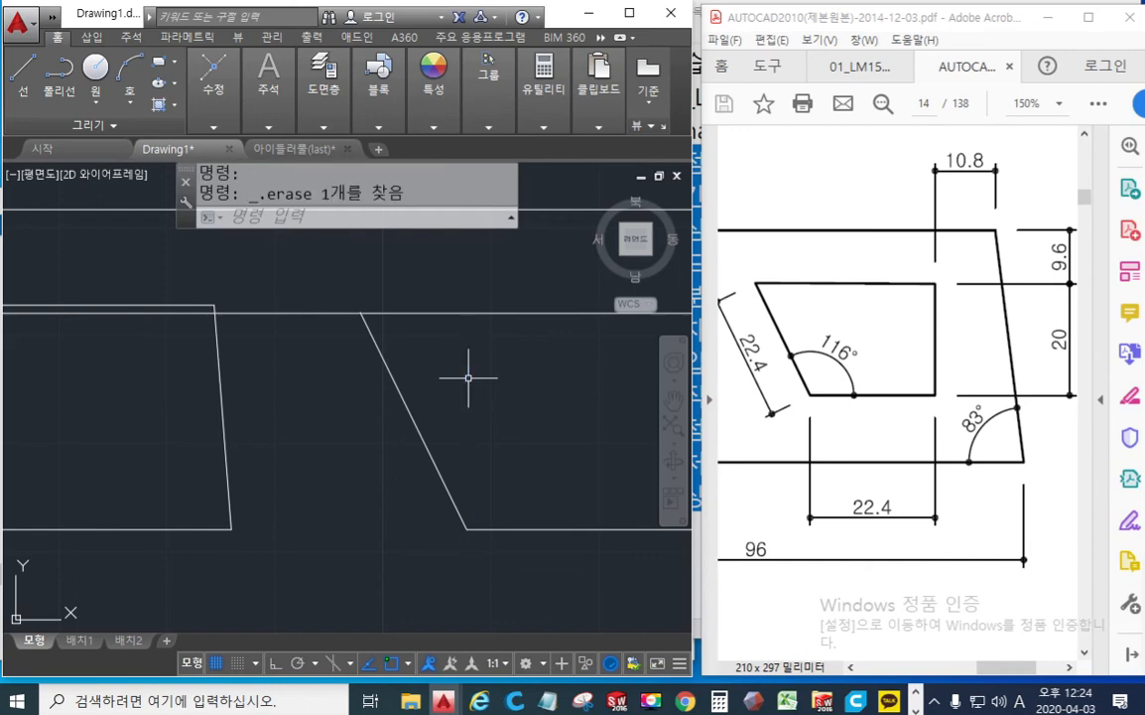
Step: Trace the upper part of the slanted edge past the upper horizontal line in white, and clear the mark
{"action": "middle_click_drag", "start_coordinate": [439, 363], "coordinate": [476, 388]}
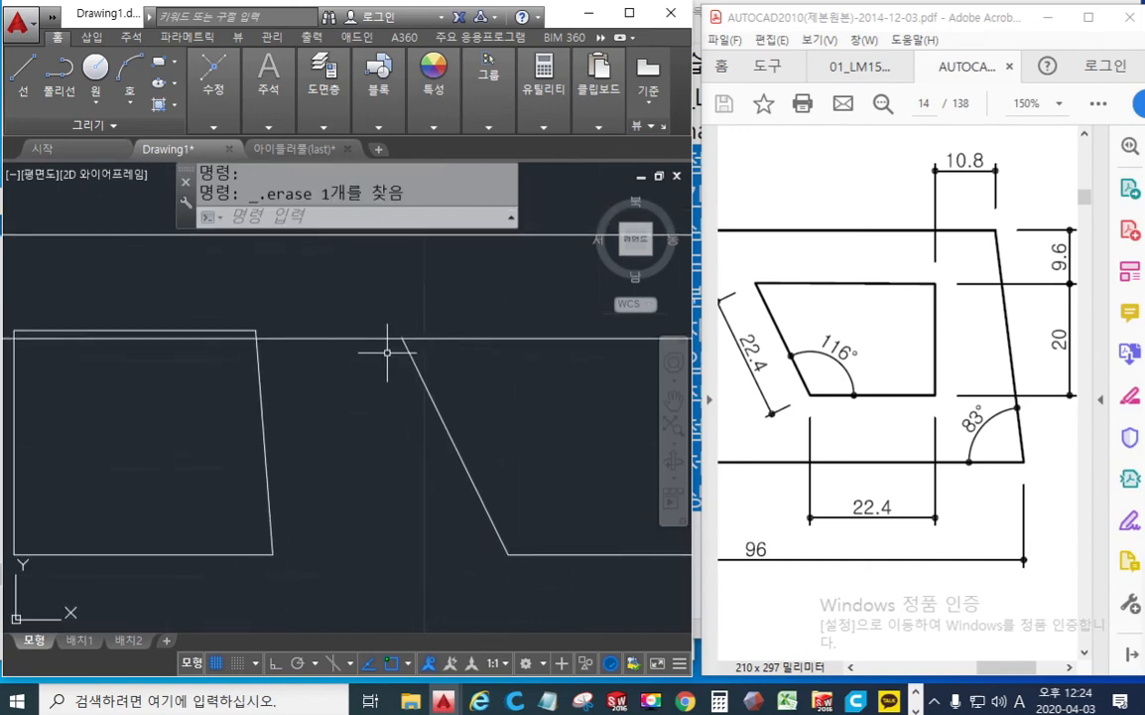
{"action": "scroll", "coordinate": [388, 352], "scroll_direction": "up", "scroll_amount": 3}
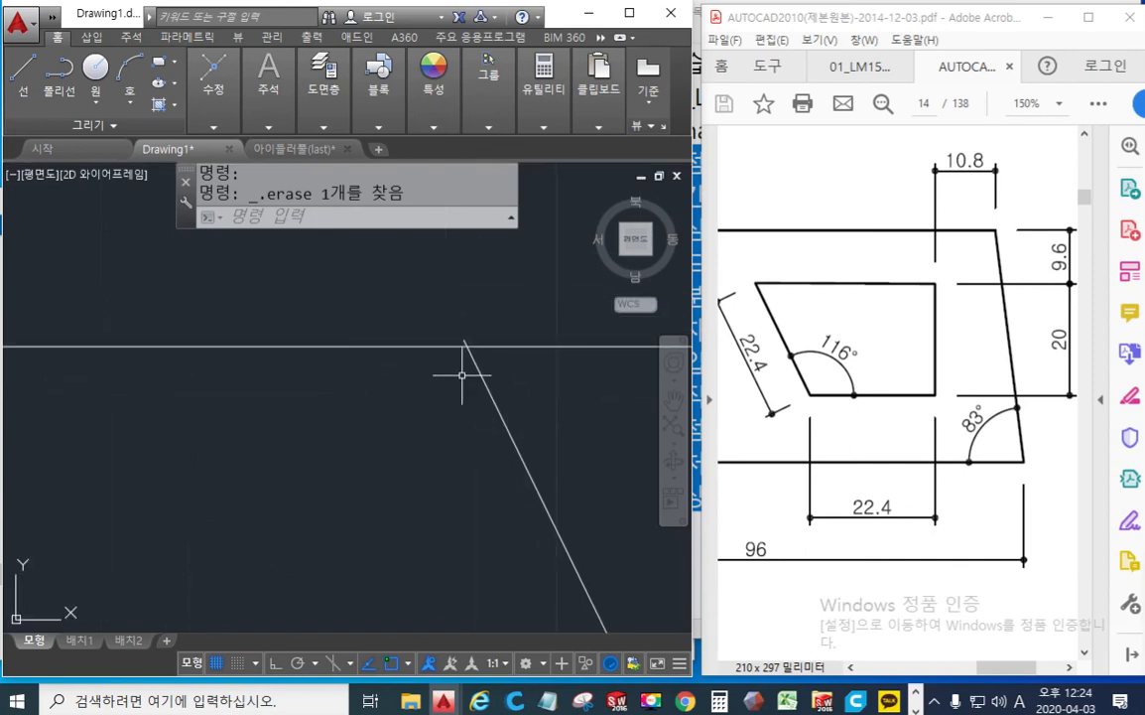
{"action": "scroll", "coordinate": [461, 375], "scroll_direction": "up", "scroll_amount": 5}
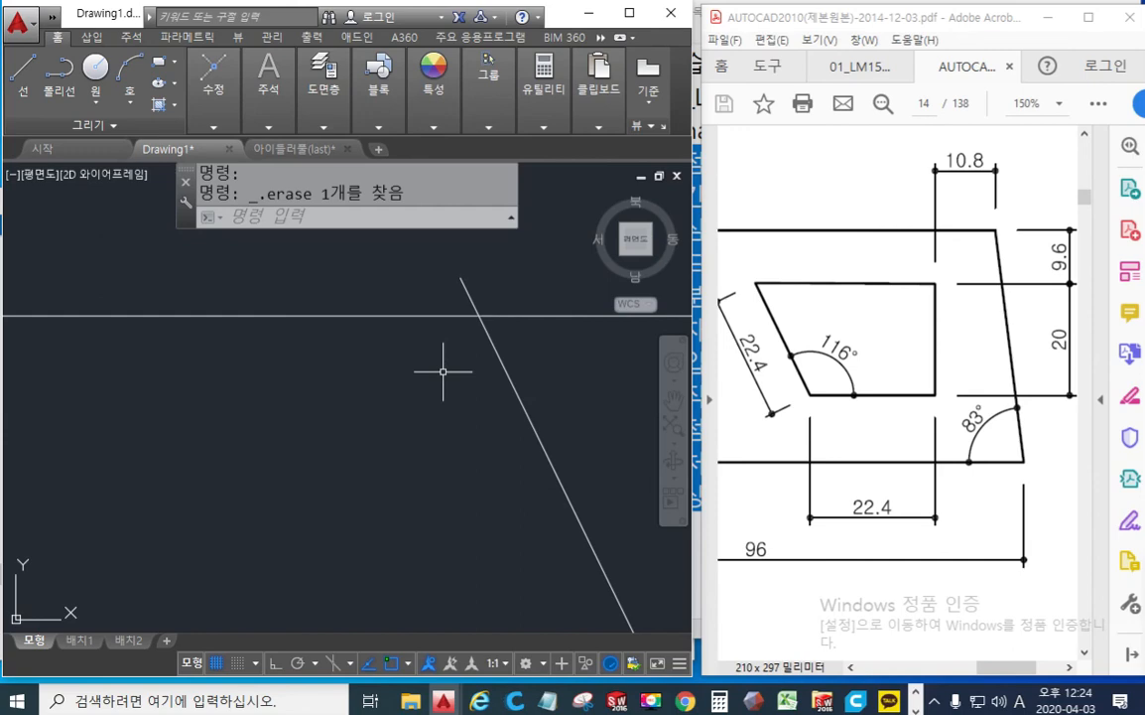
{"action": "key", "text": "F9"}
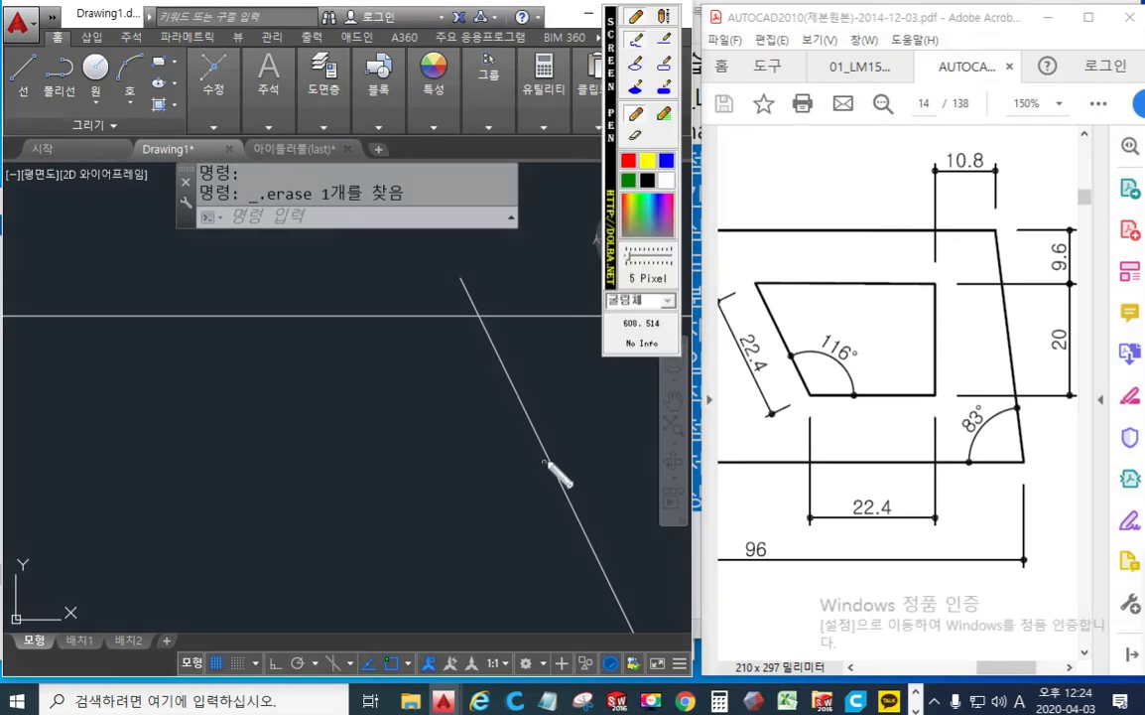
{"action": "left_click_drag", "start_coordinate": [550, 459], "coordinate": [458, 267]}
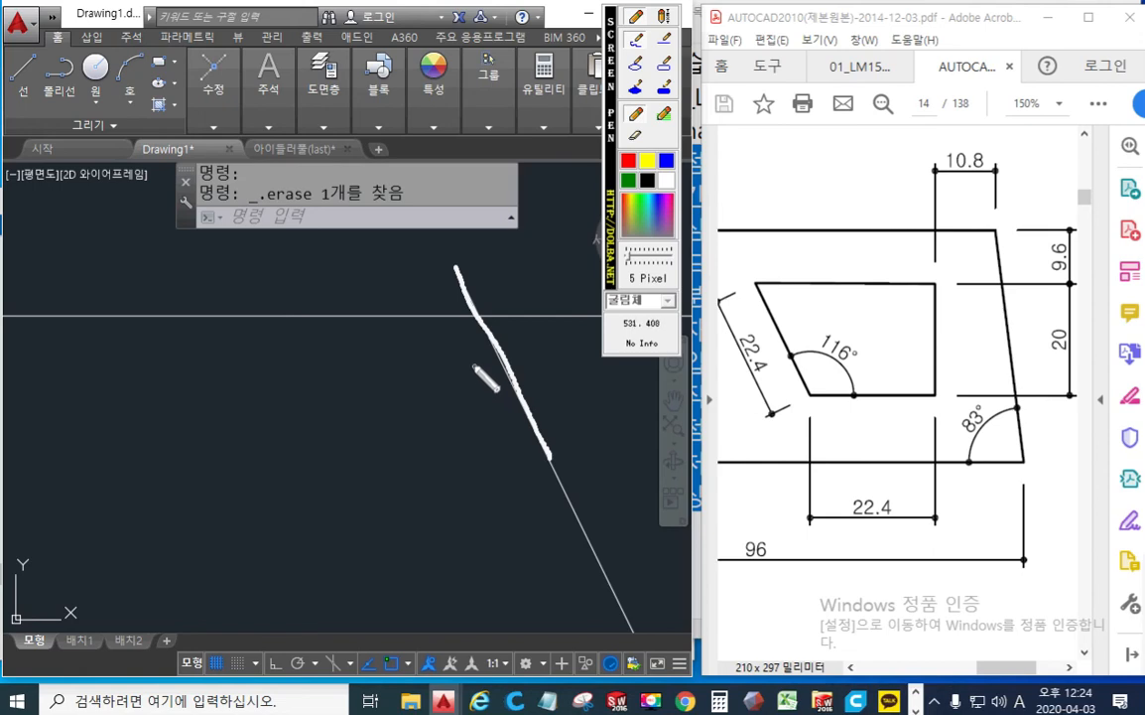
{"action": "key", "text": "Escape"}
Step: Write "tr" and trace the slanted edge in yellow, zigzag in white over the upper horizontal line to its left, and clear the marks
{"action": "scroll", "coordinate": [463, 373], "scroll_direction": "down", "scroll_amount": 4}
{"action": "middle_click_drag", "start_coordinate": [511, 433], "coordinate": [434, 362]}
{"action": "scroll", "coordinate": [452, 392], "scroll_direction": "down", "scroll_amount": 4}
{"action": "scroll", "coordinate": [437, 370], "scroll_direction": "up", "scroll_amount": 4}
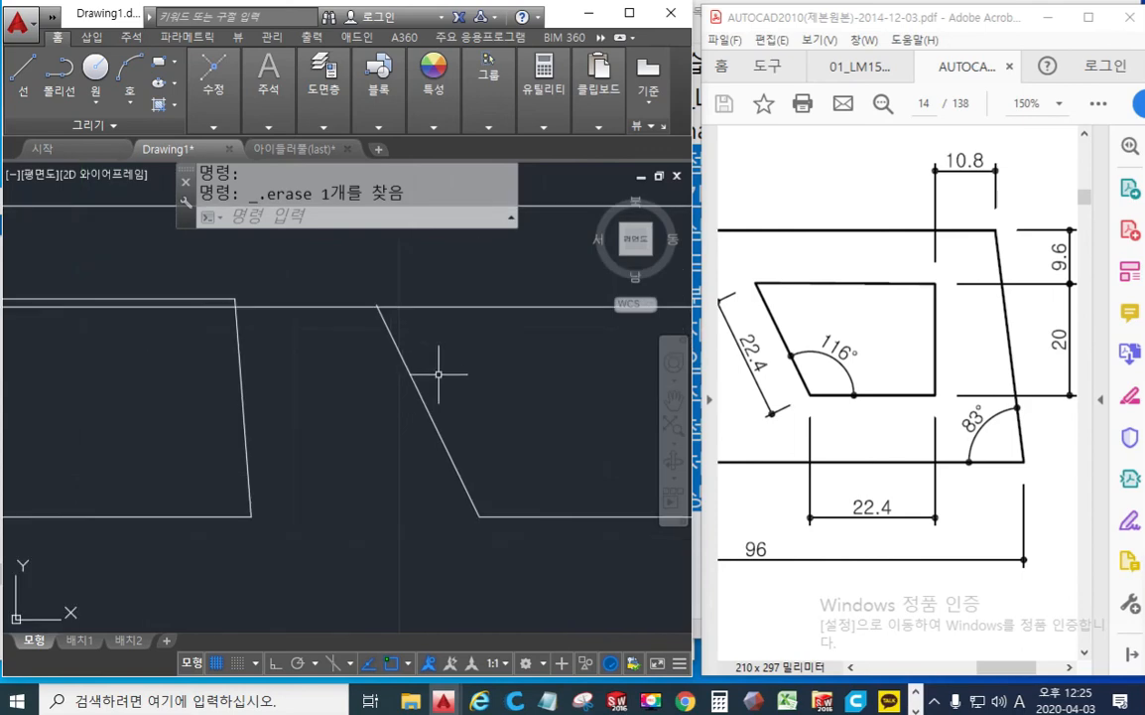
{"action": "key", "text": "F12"}
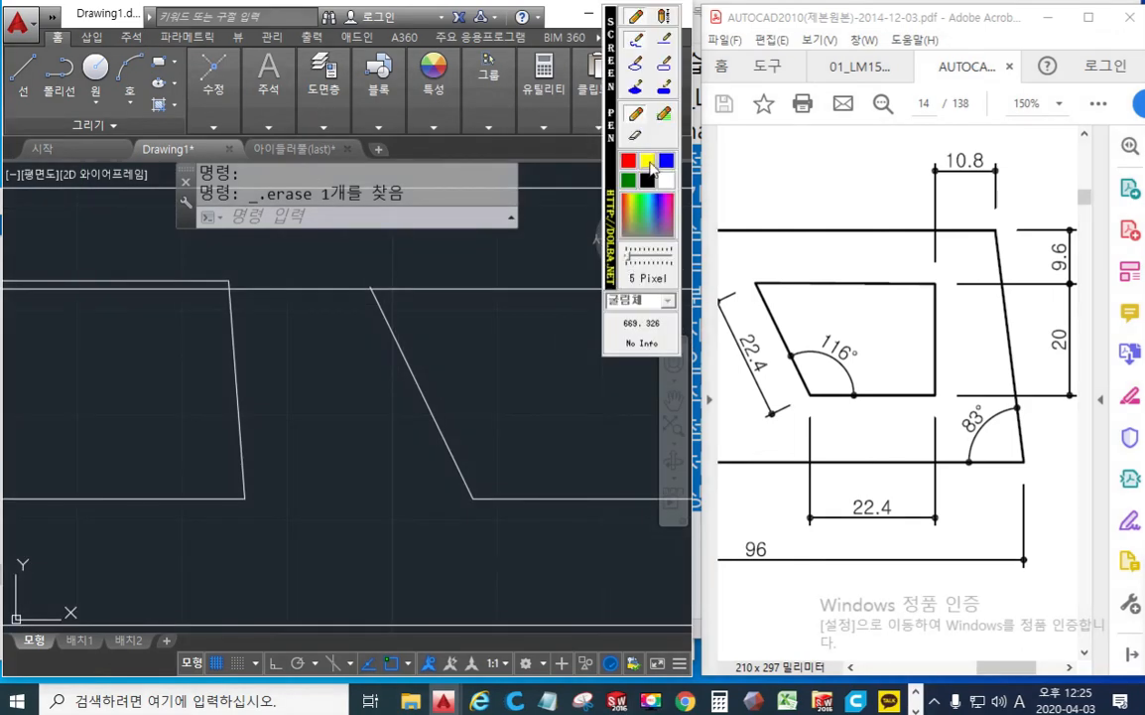
{"action": "left_click", "coordinate": [647, 160]}
{"action": "left_click_drag", "start_coordinate": [511, 220], "coordinate": [518, 270]}
{"action": "left_click_drag", "start_coordinate": [496, 243], "coordinate": [570, 248]}
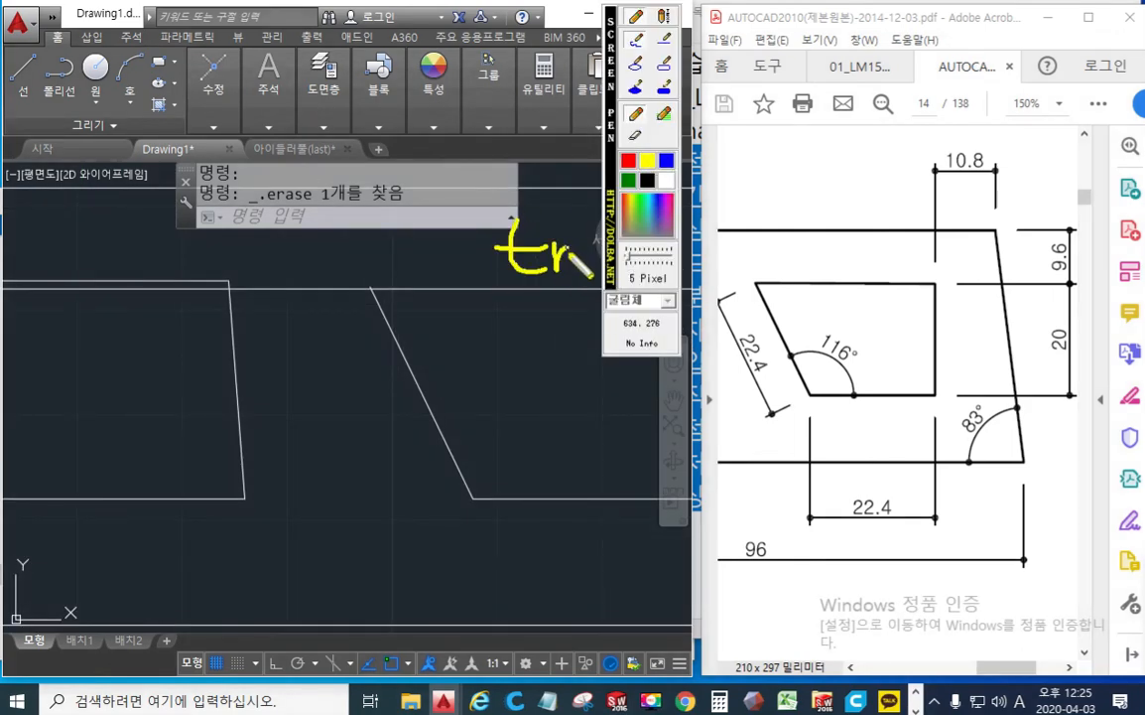
{"action": "left_click_drag", "start_coordinate": [365, 268], "coordinate": [486, 518]}
{"action": "left_click", "coordinate": [666, 180]}
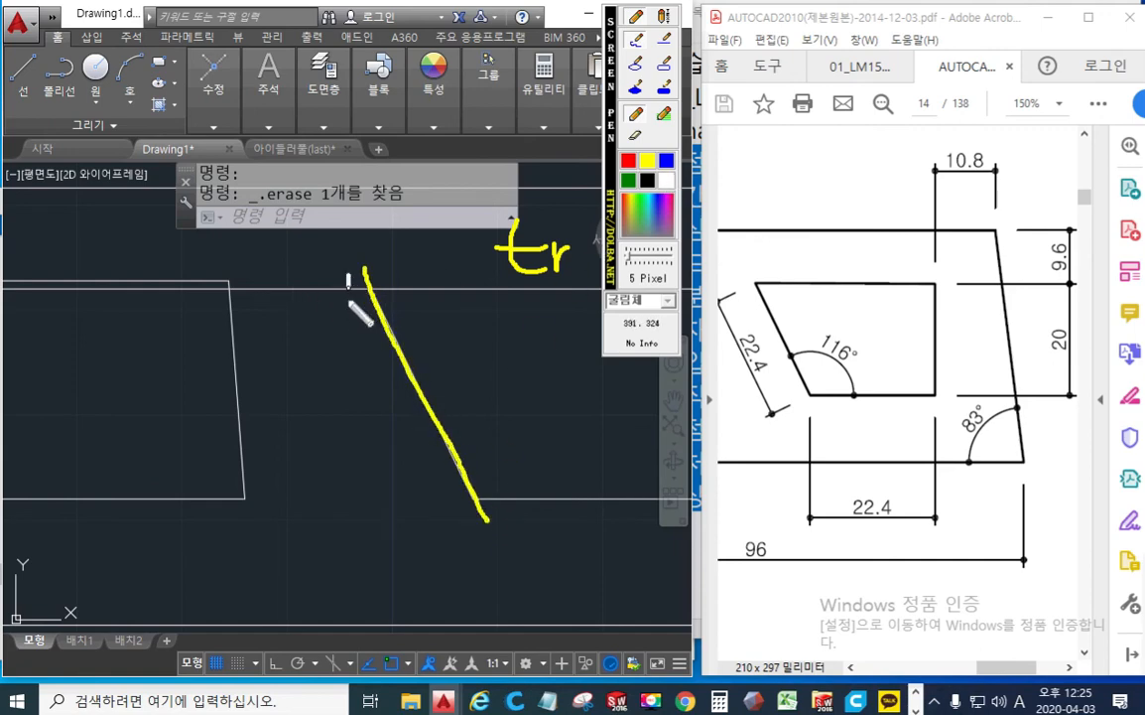
{"action": "left_click_drag", "start_coordinate": [349, 298], "coordinate": [78, 291]}
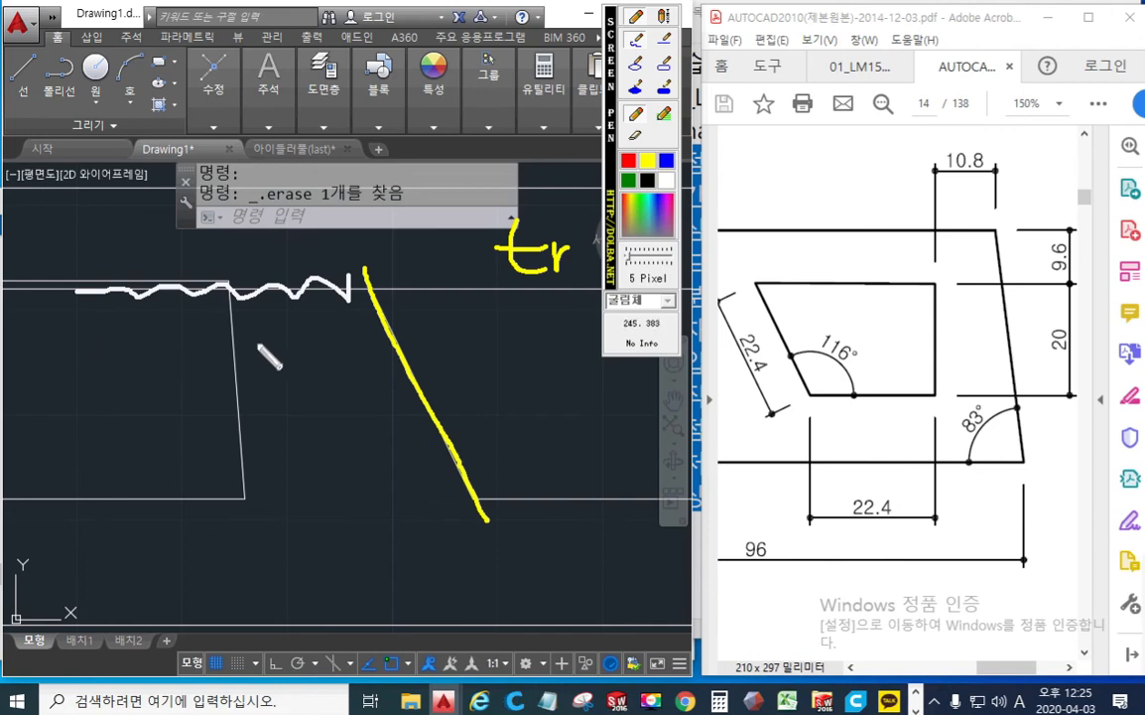
{"action": "key", "text": "Escape"}
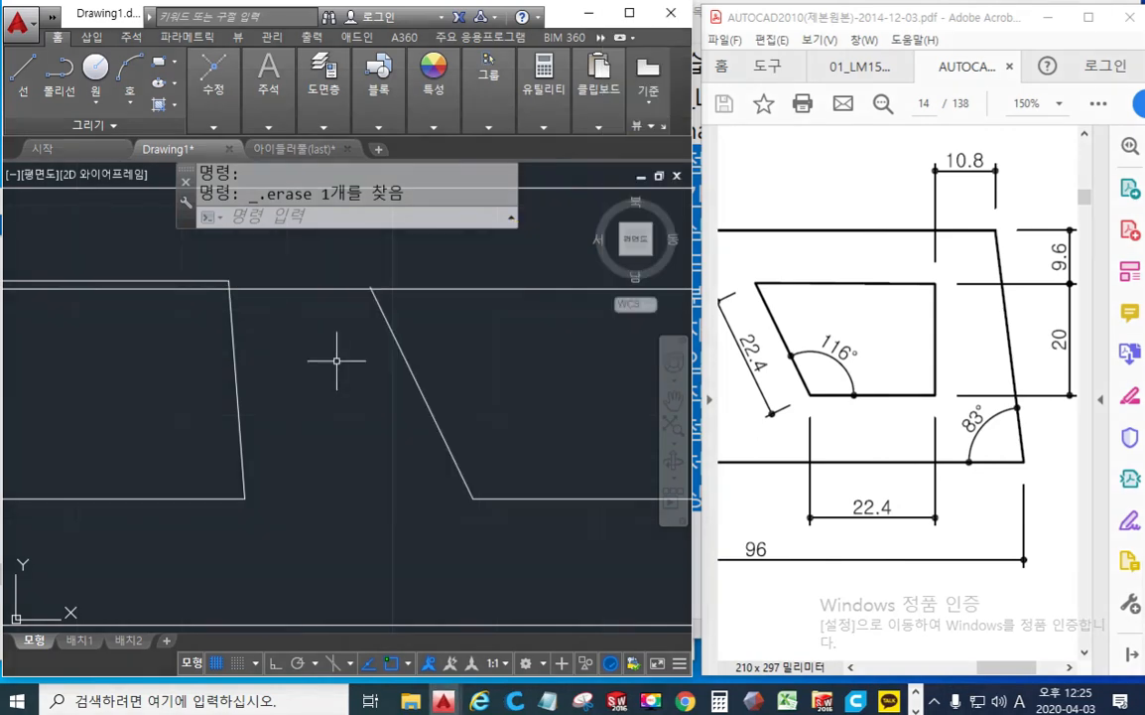
Step: Trim the upper horizontal line to the left of the slanted edge, using that edge as the cutting edge
{"action": "type", "text": "tr"}
{"action": "key", "text": "Return"}
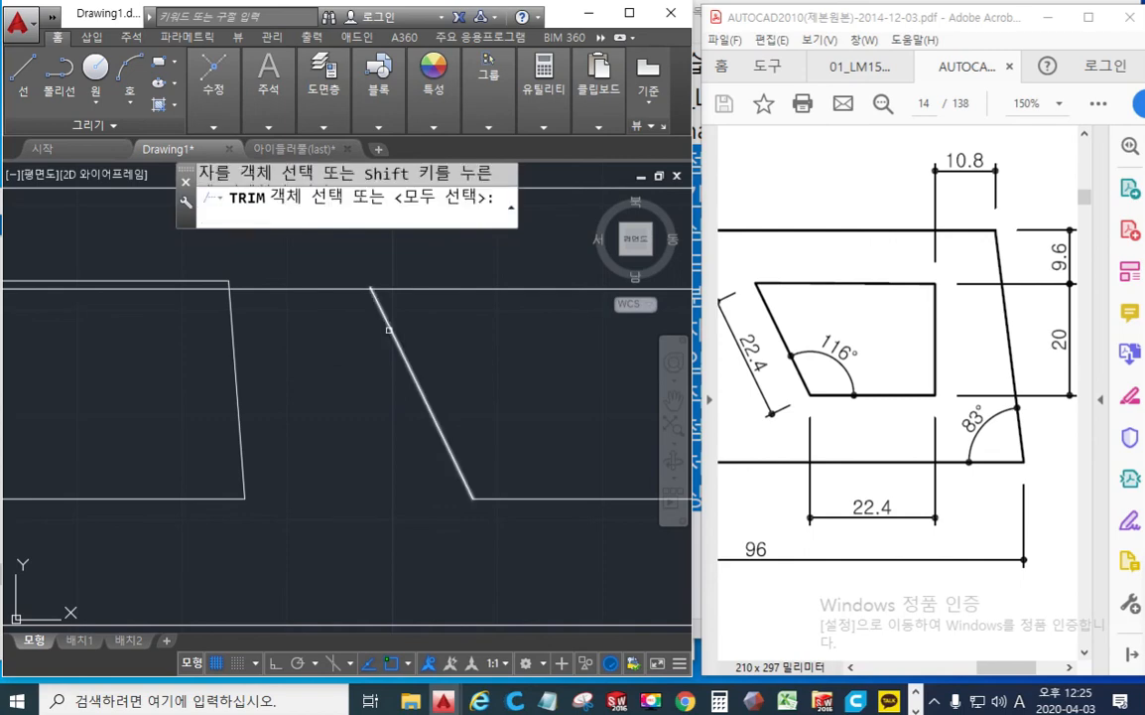
{"action": "left_click", "coordinate": [388, 327]}
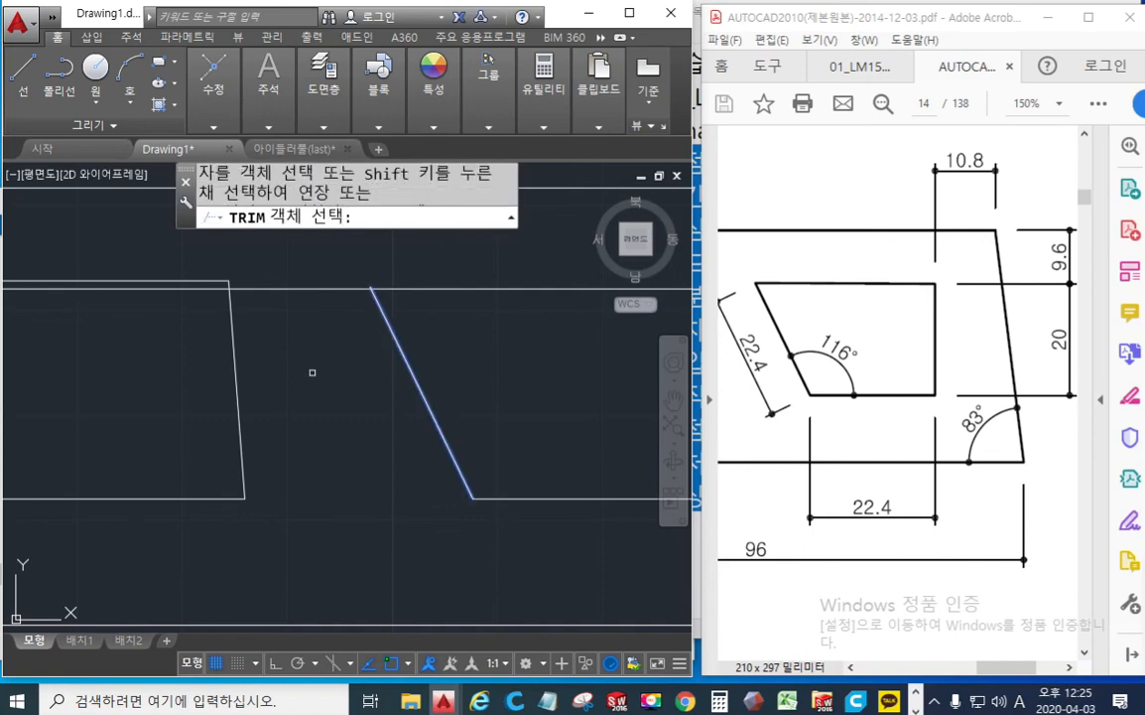
{"action": "key", "text": "Return"}
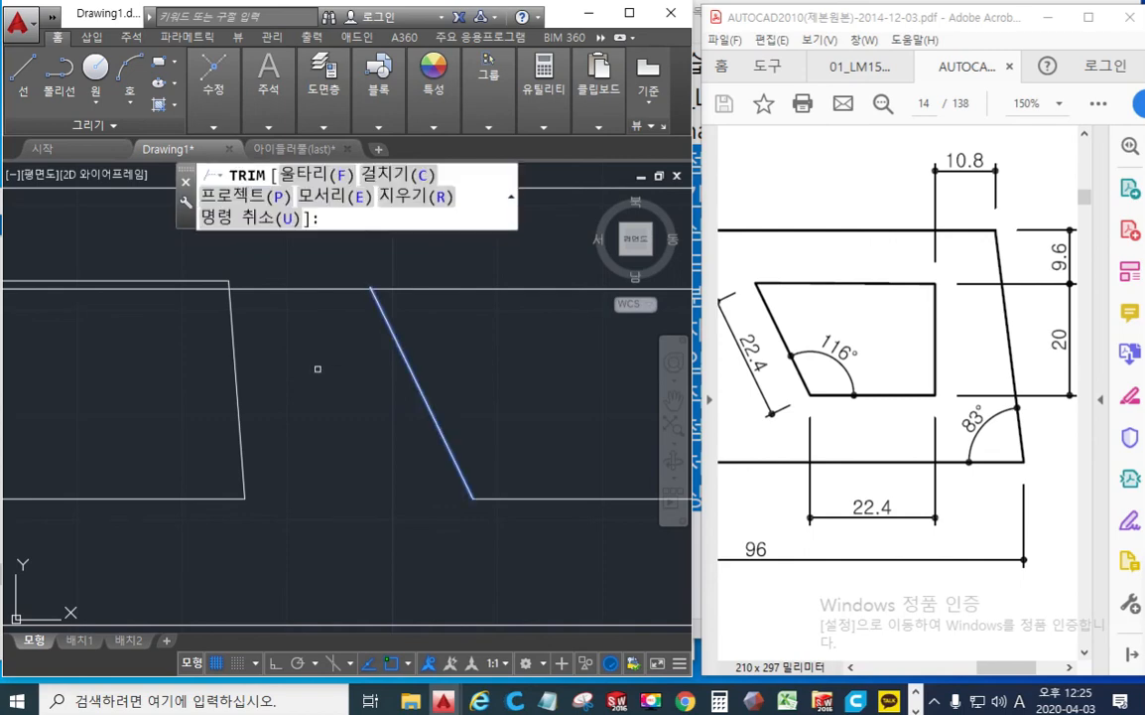
{"action": "left_click", "coordinate": [332, 287]}
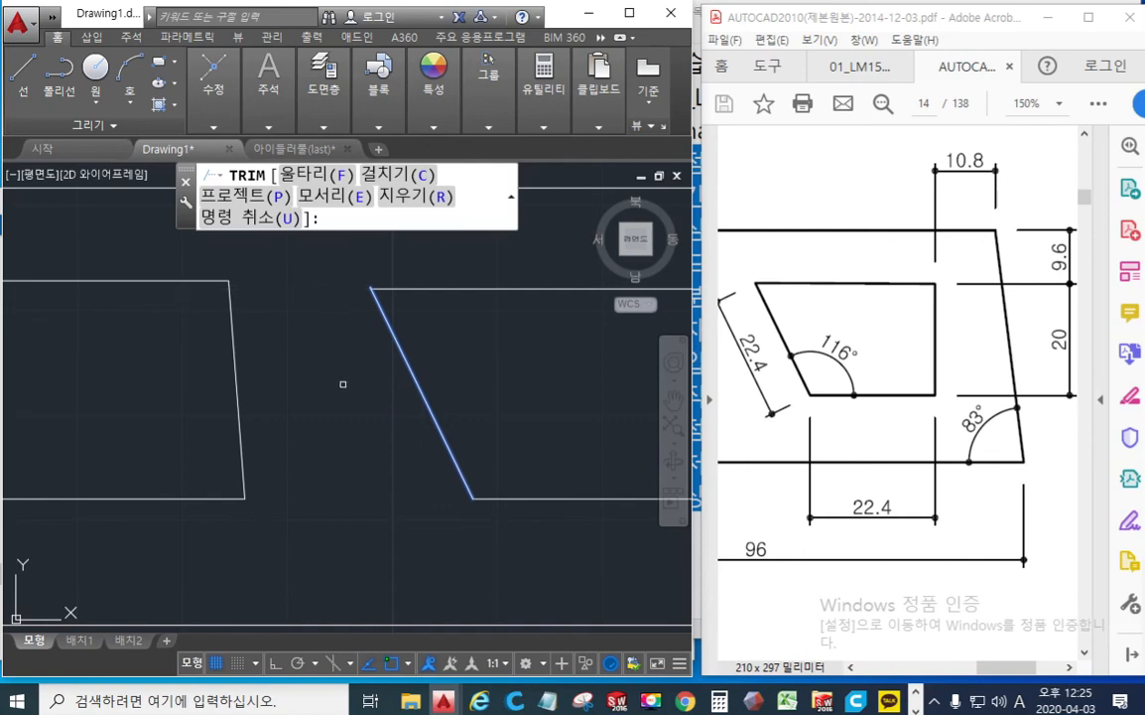
{"action": "key", "text": "Return"}
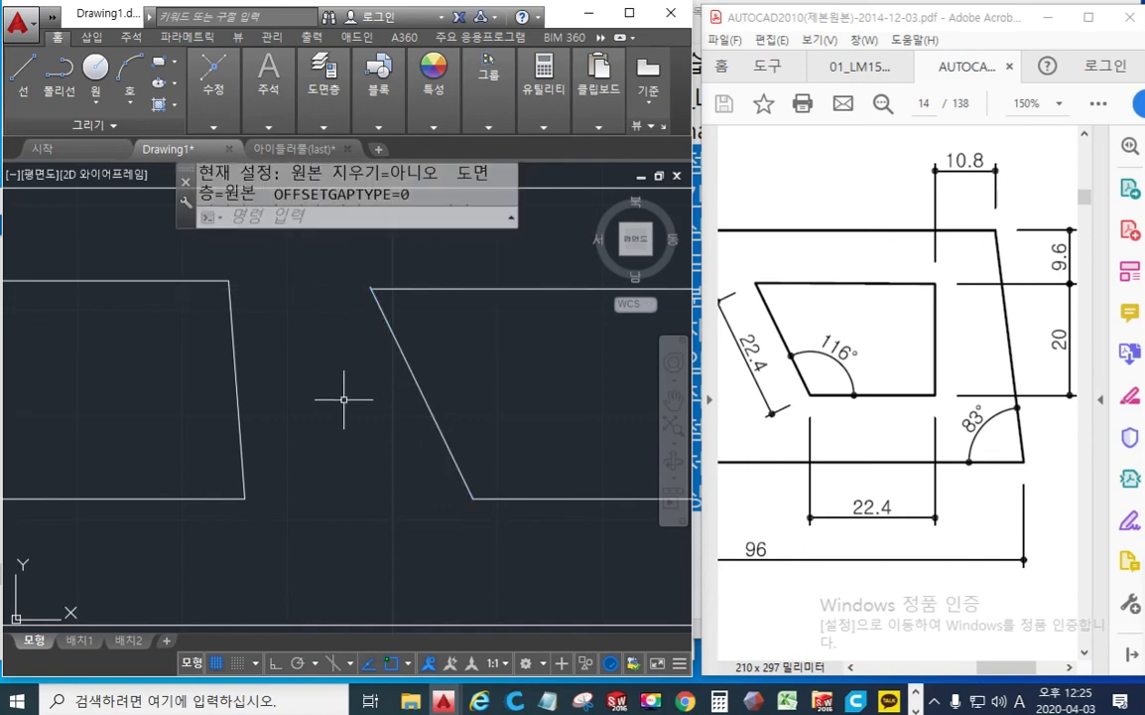
Step: Trace the upper horizontal line and zigzag over the slanted edge's overshoot above it in white, and clear the marks
{"action": "scroll", "coordinate": [361, 318], "scroll_direction": "up", "scroll_amount": 5}
{"action": "middle_click_drag", "start_coordinate": [401, 241], "coordinate": [388, 412]}
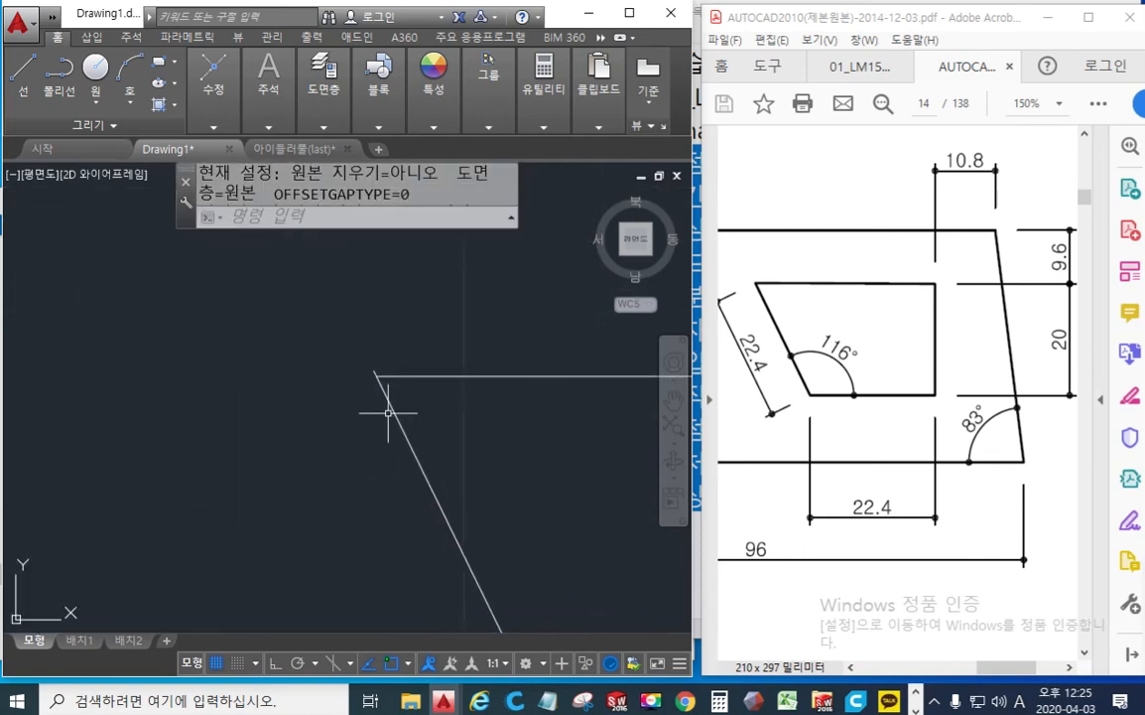
{"action": "scroll", "coordinate": [391, 395], "scroll_direction": "up", "scroll_amount": 5}
{"action": "key", "text": "F12"}
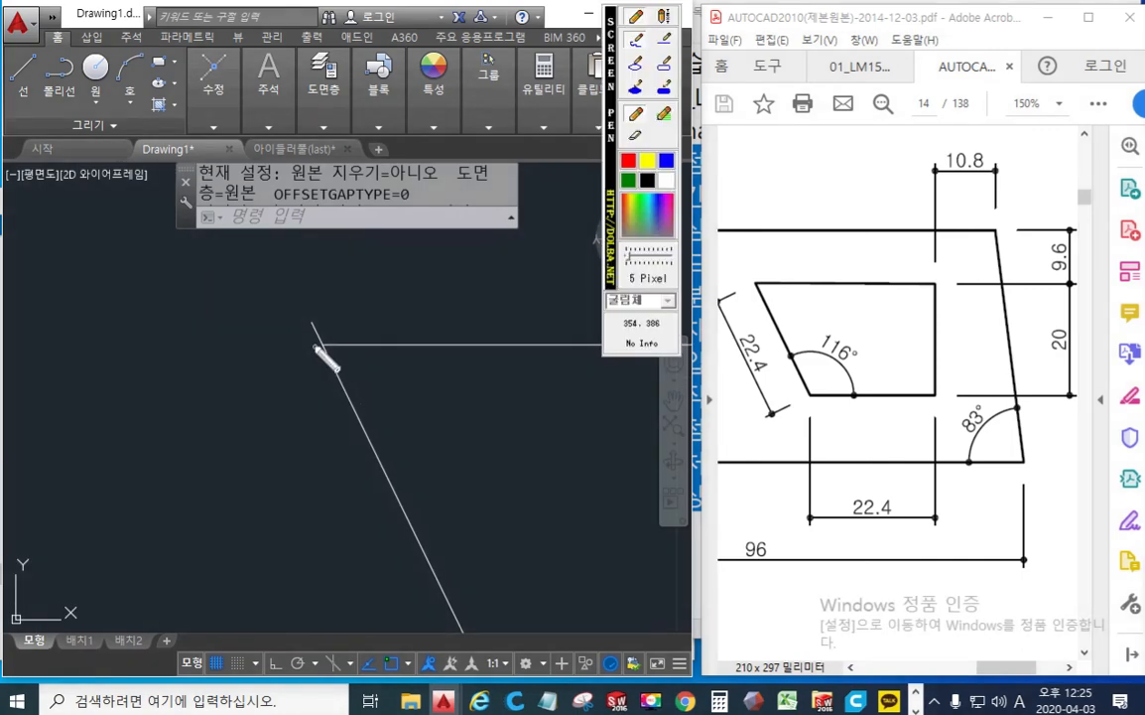
{"action": "left_click_drag", "start_coordinate": [316, 346], "coordinate": [486, 351]}
{"action": "mouse_move", "coordinate": [318, 300]}
{"action": "left_mouse_down"}
{"action": "mouse_move", "coordinate": [309, 316]}
{"action": "mouse_move", "coordinate": [337, 345]}
{"action": "left_mouse_up"}
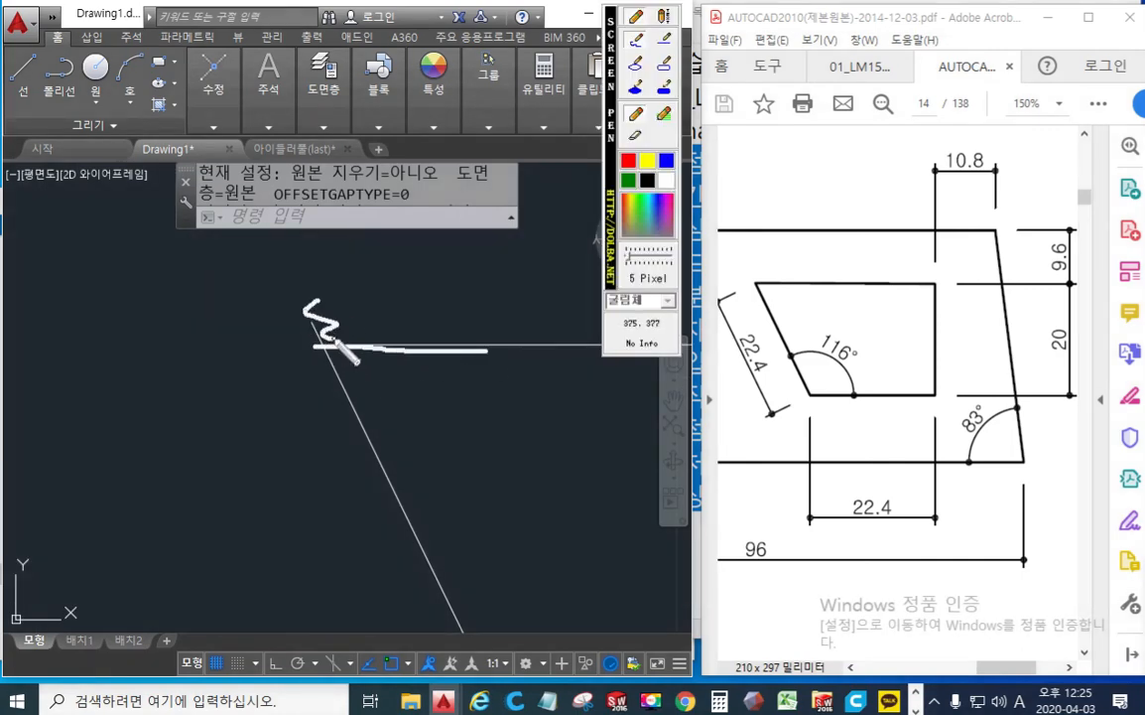
{"action": "key", "text": "F12"}
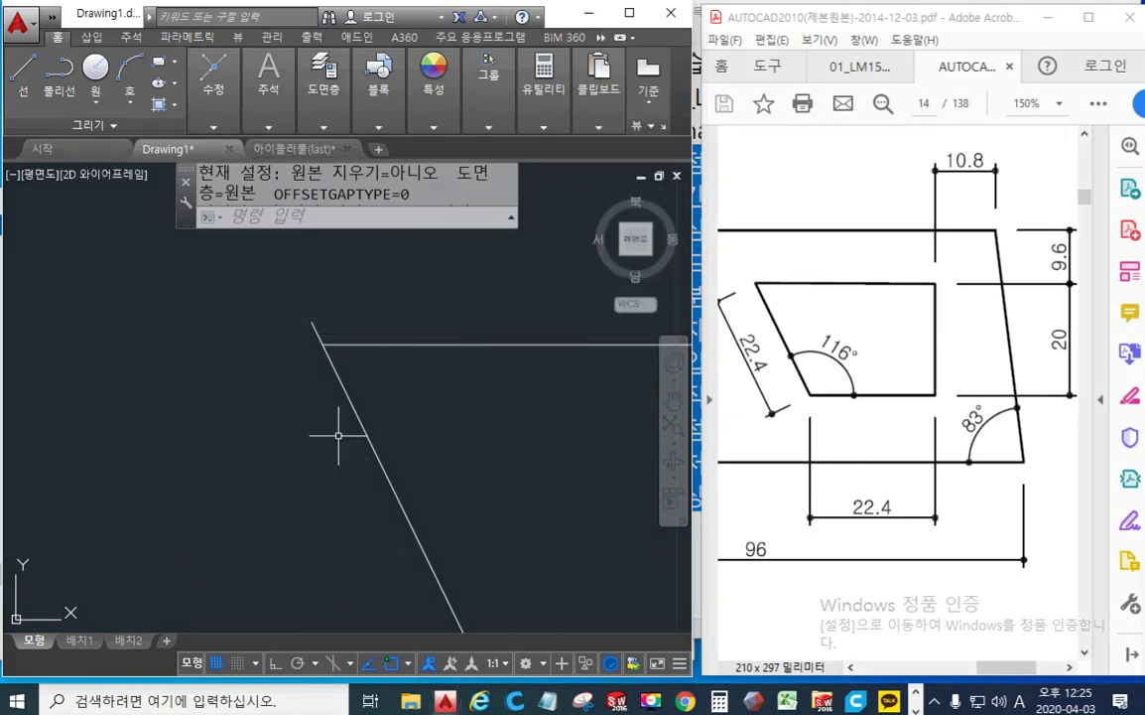
Step: Show the whole drawing beside exercise 4 in the PDF at 75%, and box the inner right quadrilateral's upper-left corner in white
{"action": "scroll", "coordinate": [335, 435], "scroll_direction": "down", "scroll_amount": 3}
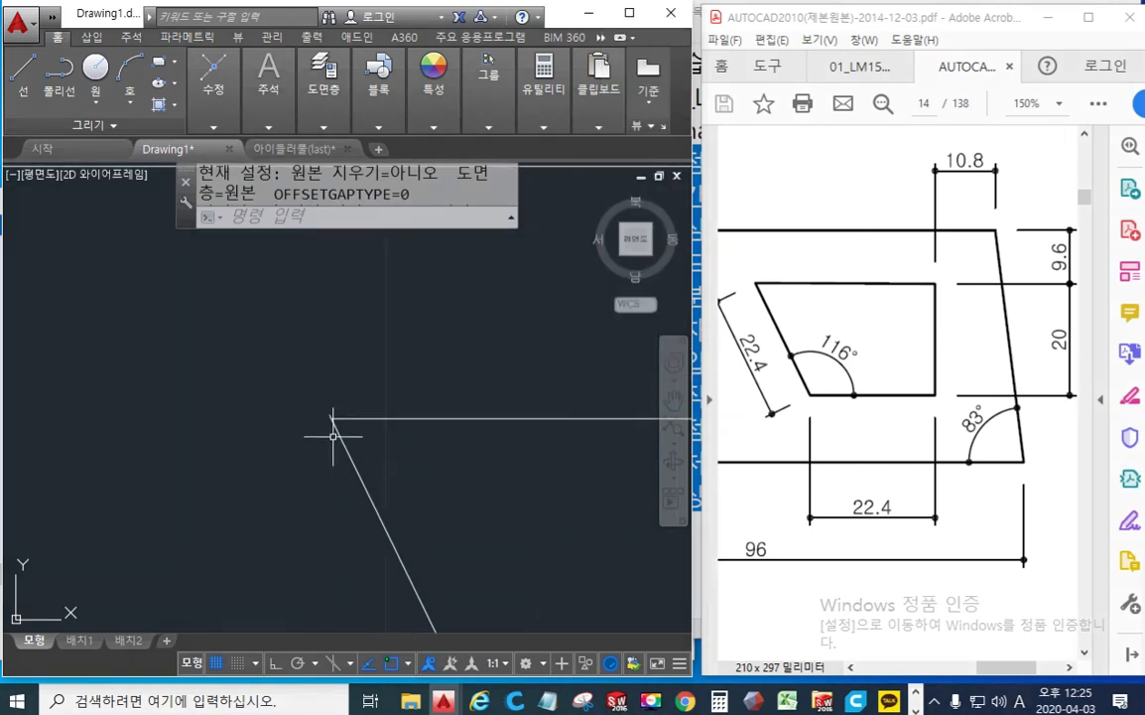
{"action": "scroll", "coordinate": [334, 437], "scroll_direction": "down", "scroll_amount": 5}
{"action": "middle_click_drag", "start_coordinate": [352, 475], "coordinate": [334, 403]}
{"action": "scroll", "coordinate": [333, 402], "scroll_direction": "down", "scroll_amount": 2}
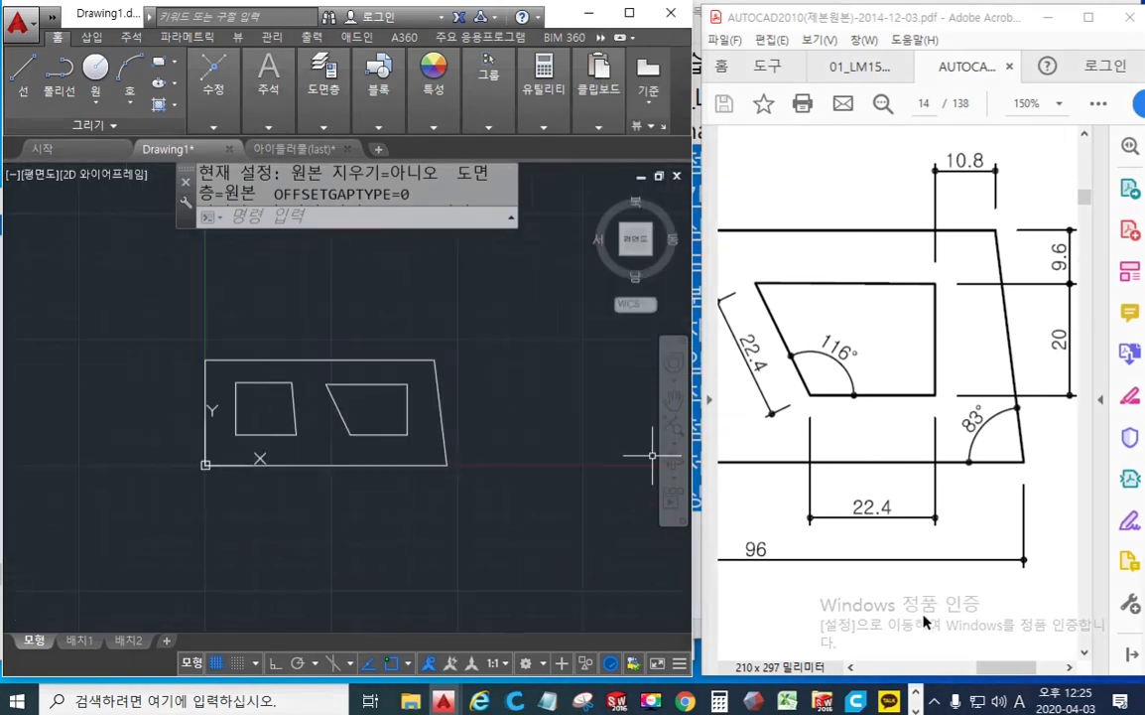
{"action": "scroll", "coordinate": [888, 442], "scroll_direction": "down", "scroll_amount": 3, "text": "ctrl"}
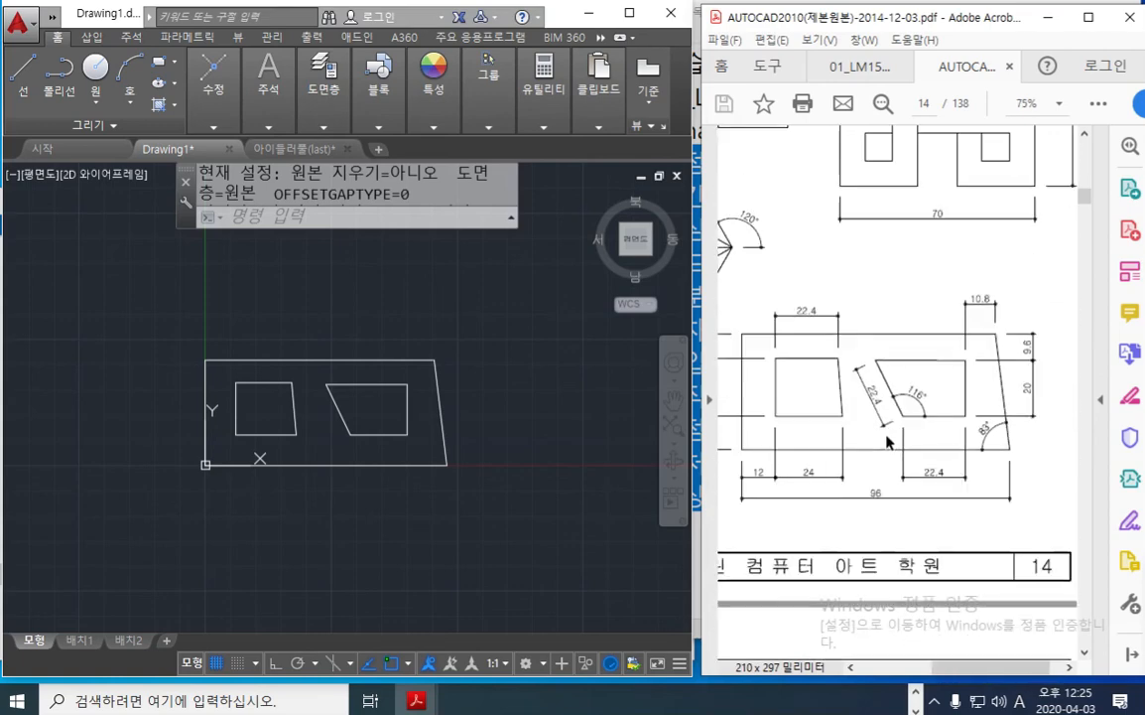
{"action": "left_click_drag", "start_coordinate": [984, 666], "coordinate": [974, 669]}
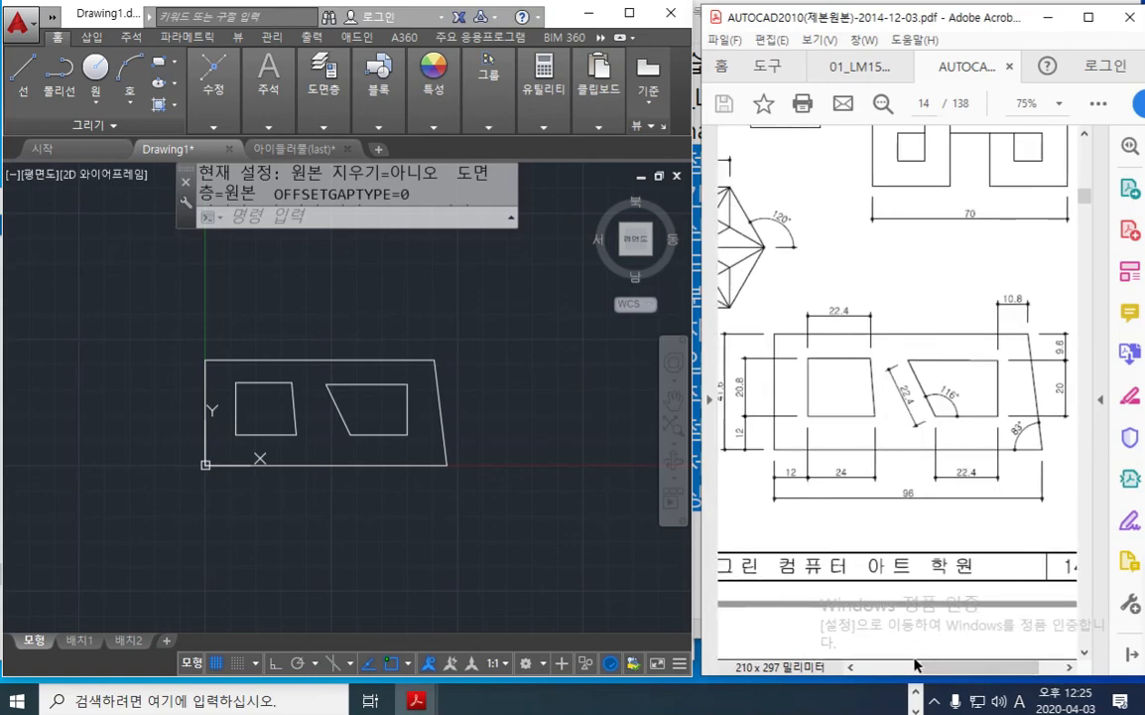
{"action": "scroll", "coordinate": [836, 399], "scroll_direction": "up", "scroll_amount": 3}
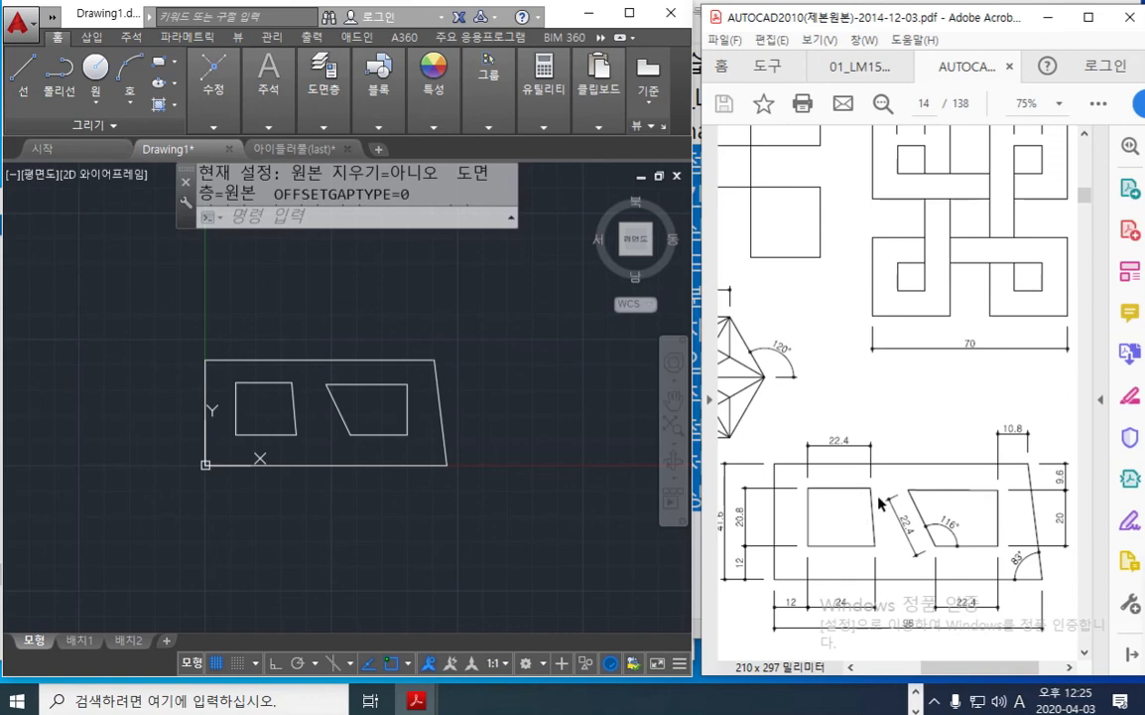
{"action": "key", "text": "F12"}
{"action": "mouse_move", "coordinate": [330, 383]}
{"action": "left_mouse_down"}
{"action": "mouse_move", "coordinate": [321, 373]}
{"action": "mouse_move", "coordinate": [328, 381]}
{"action": "left_mouse_up"}
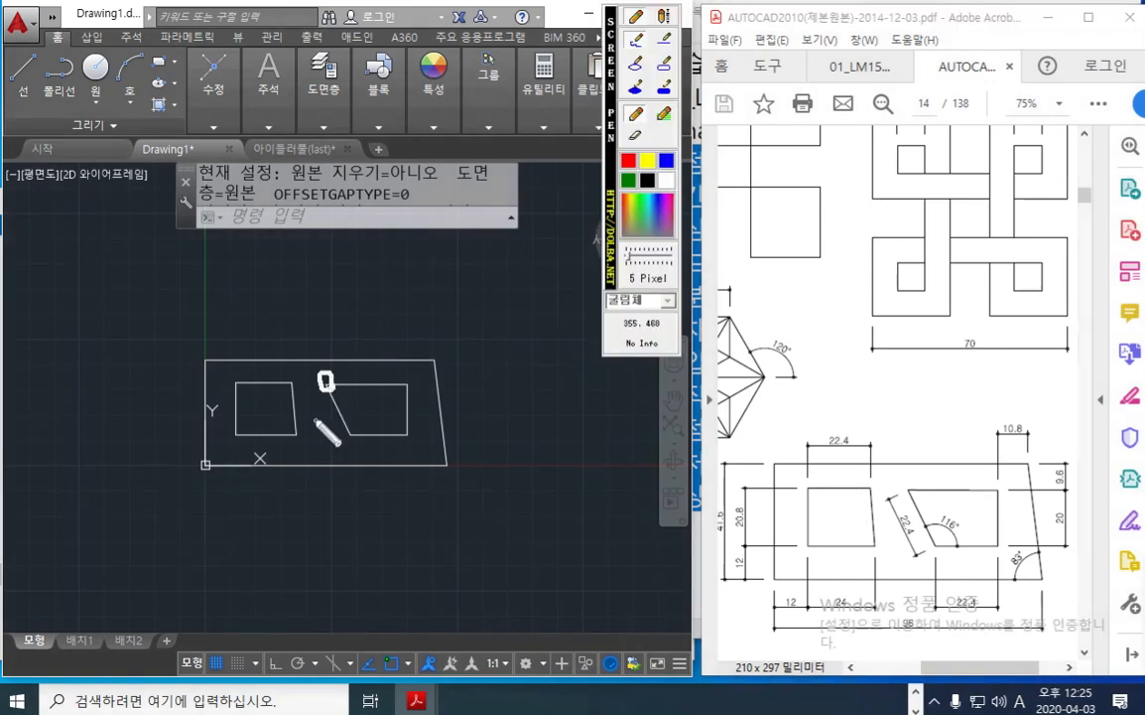